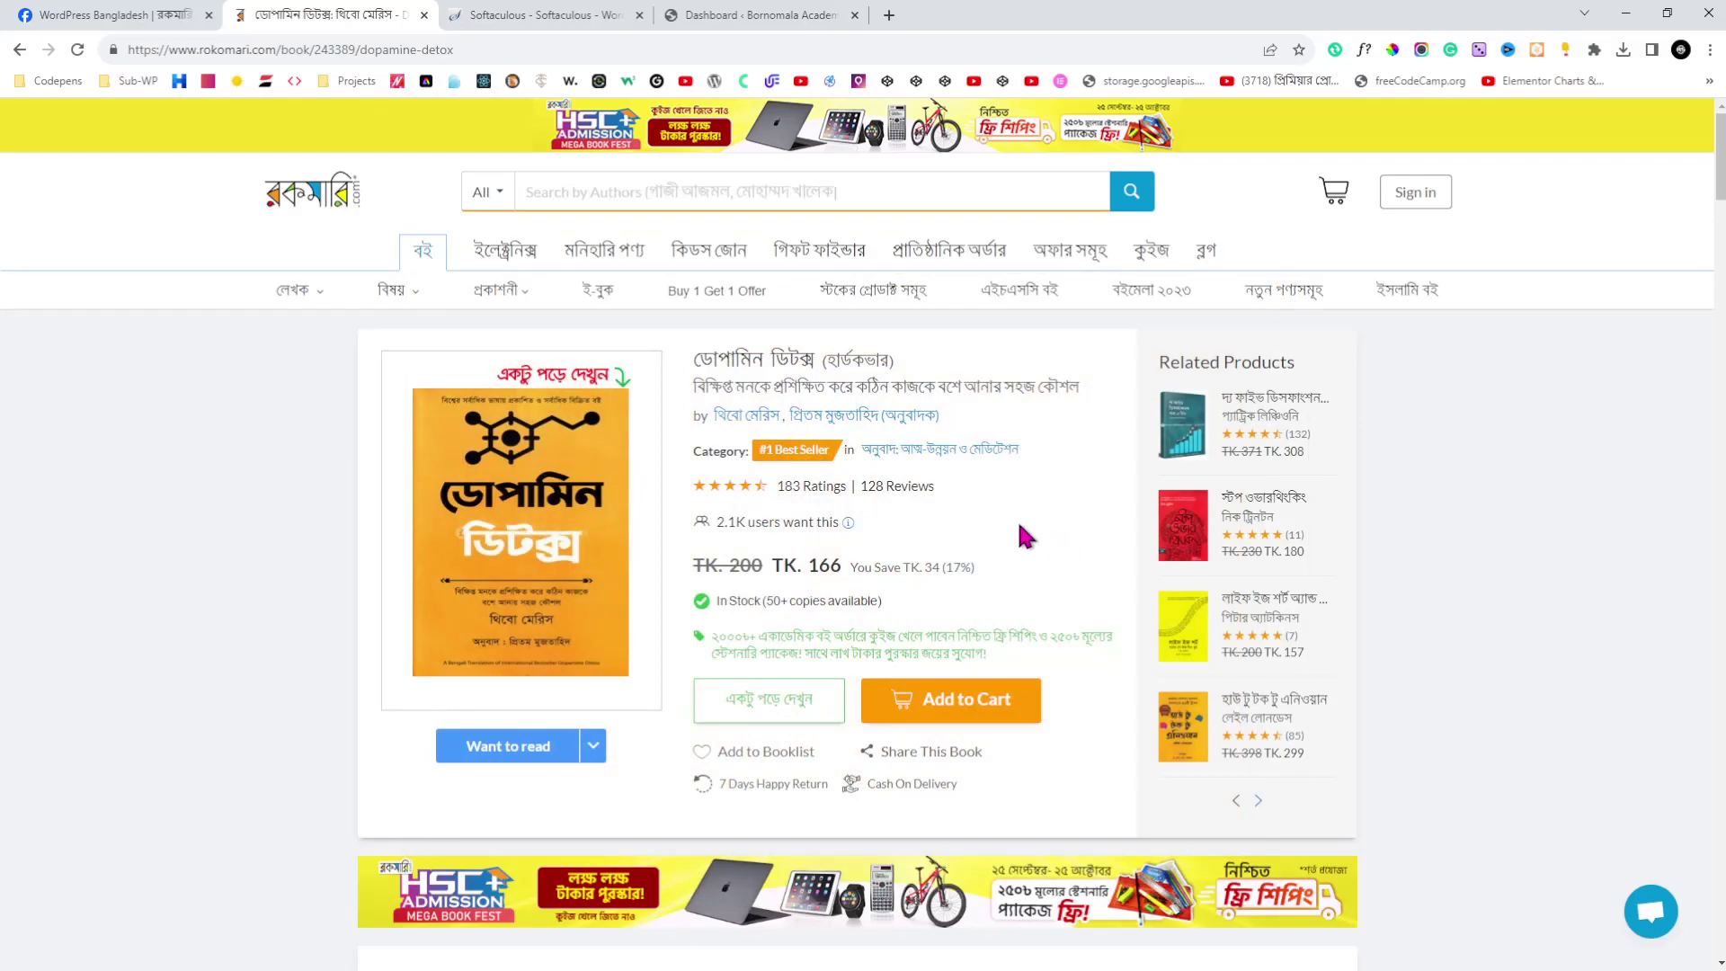
- Examine the sample-page previews of the Dopamine Detox, Five Dysfunctions of a Team and Stop Overthinking books on Rokomari
{"action": "left_click", "coordinate": [816, 705]}
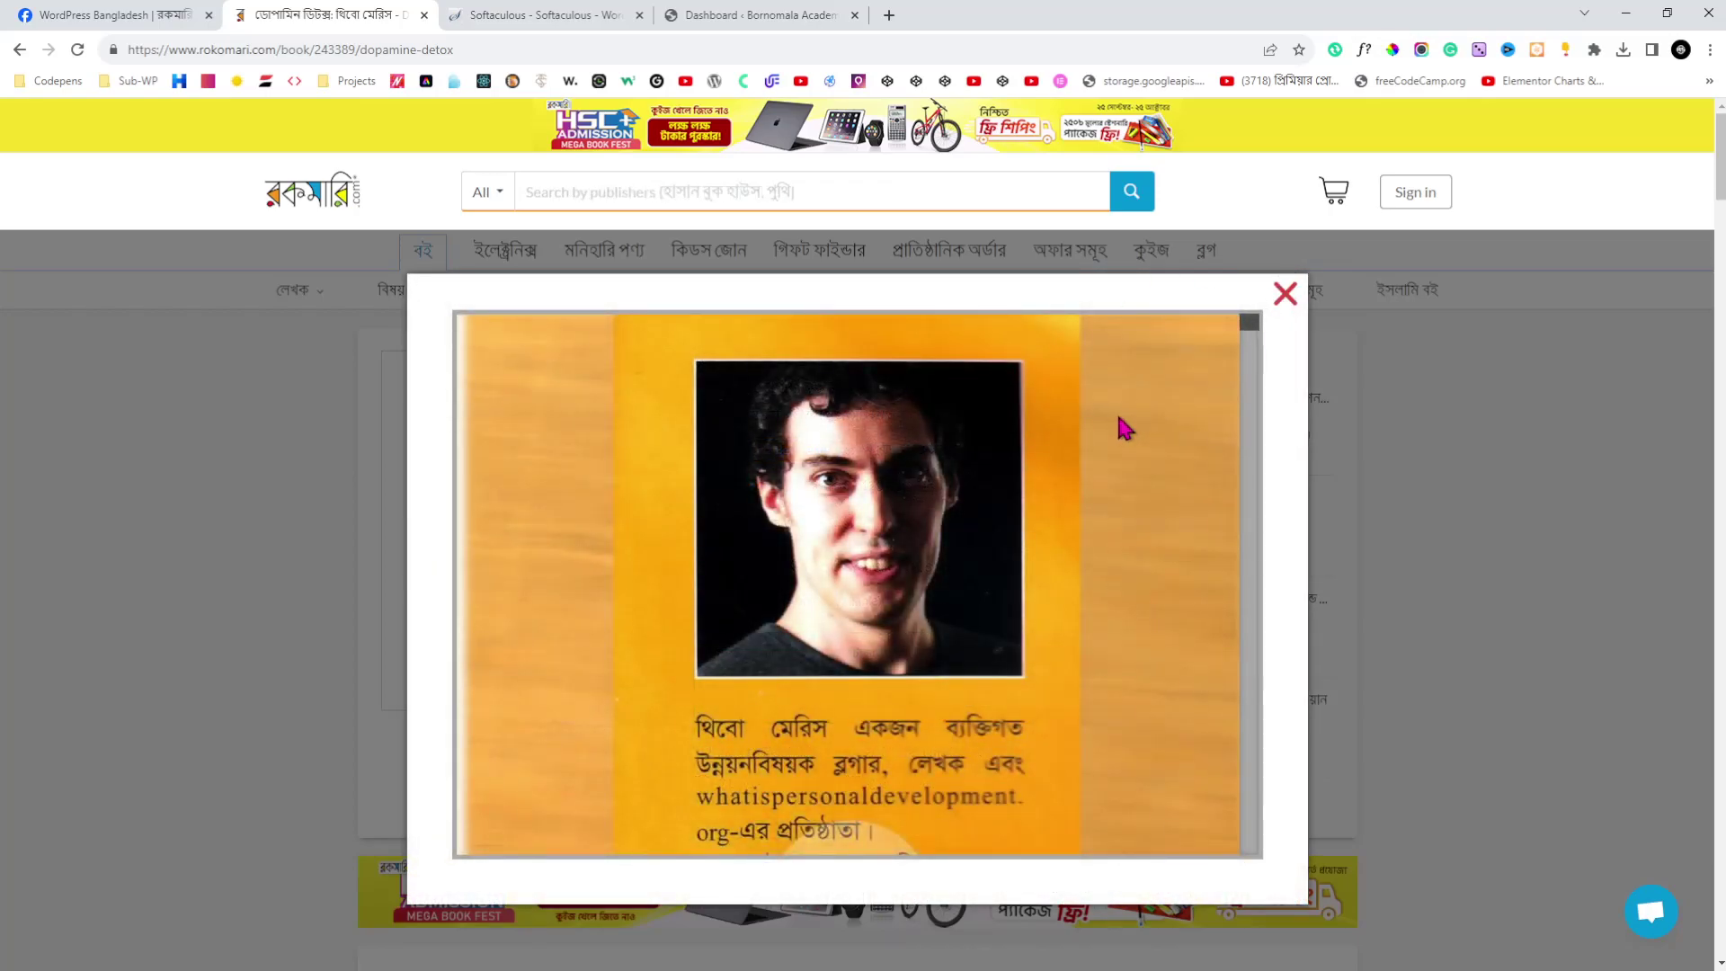
{"action": "scroll", "coordinate": [874, 496], "scroll_direction": "down", "scroll_amount": 10}
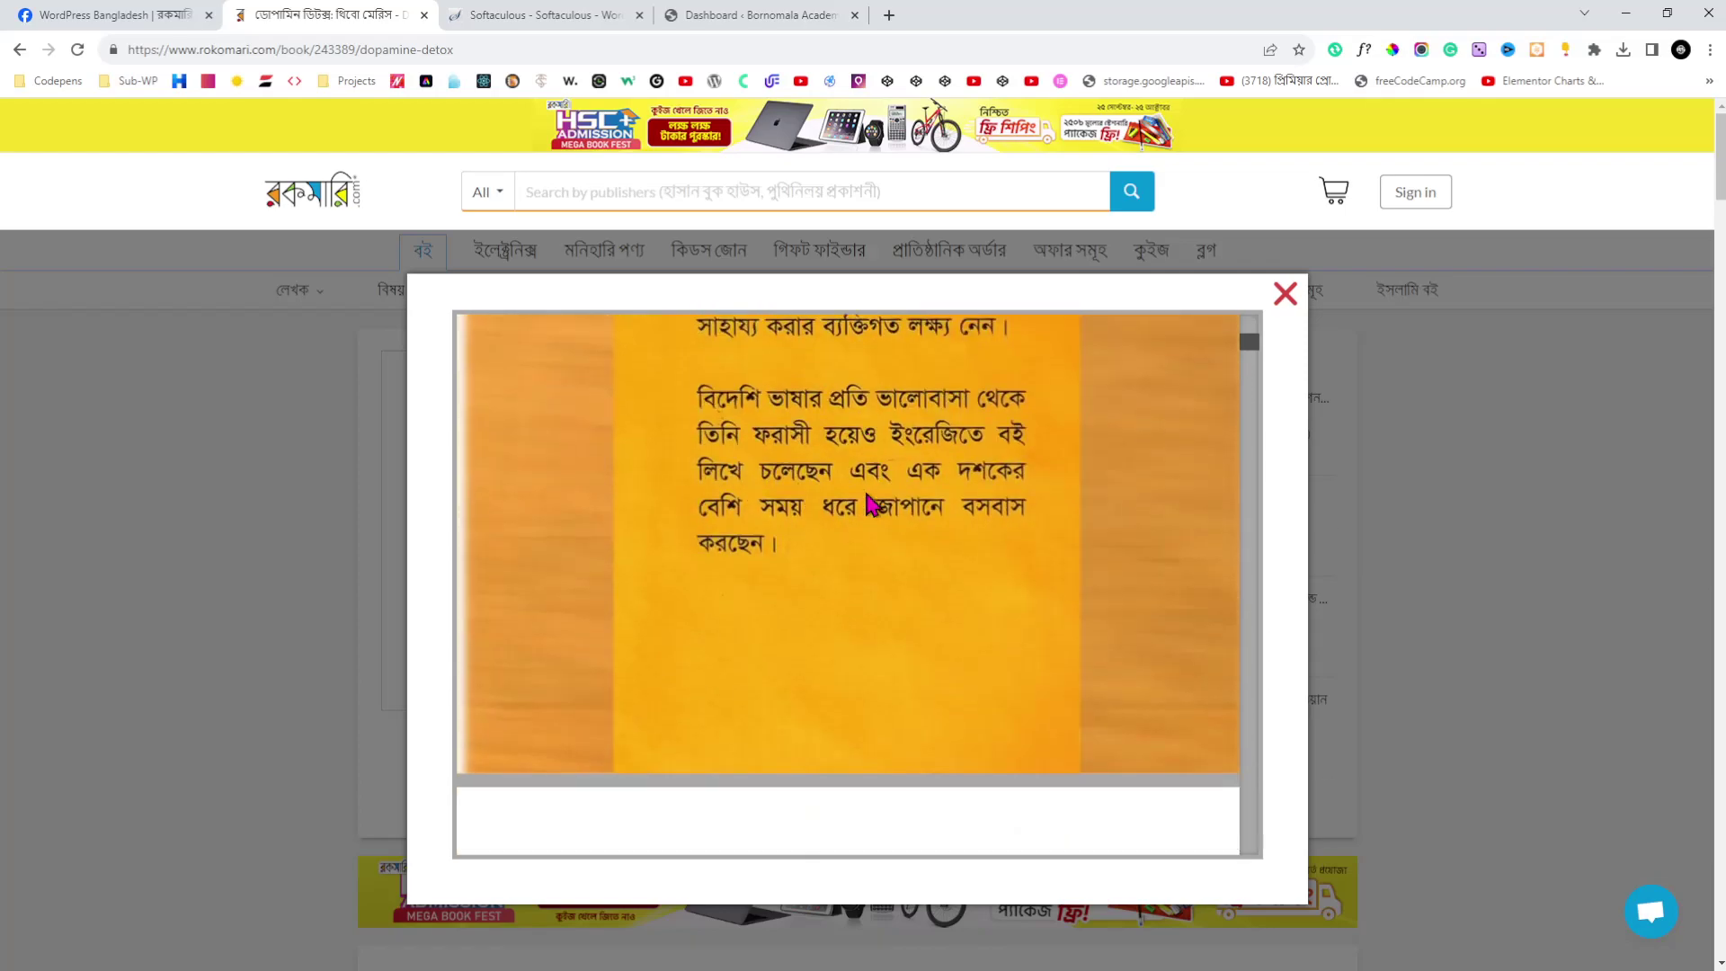
{"action": "left_click", "coordinate": [1285, 295]}
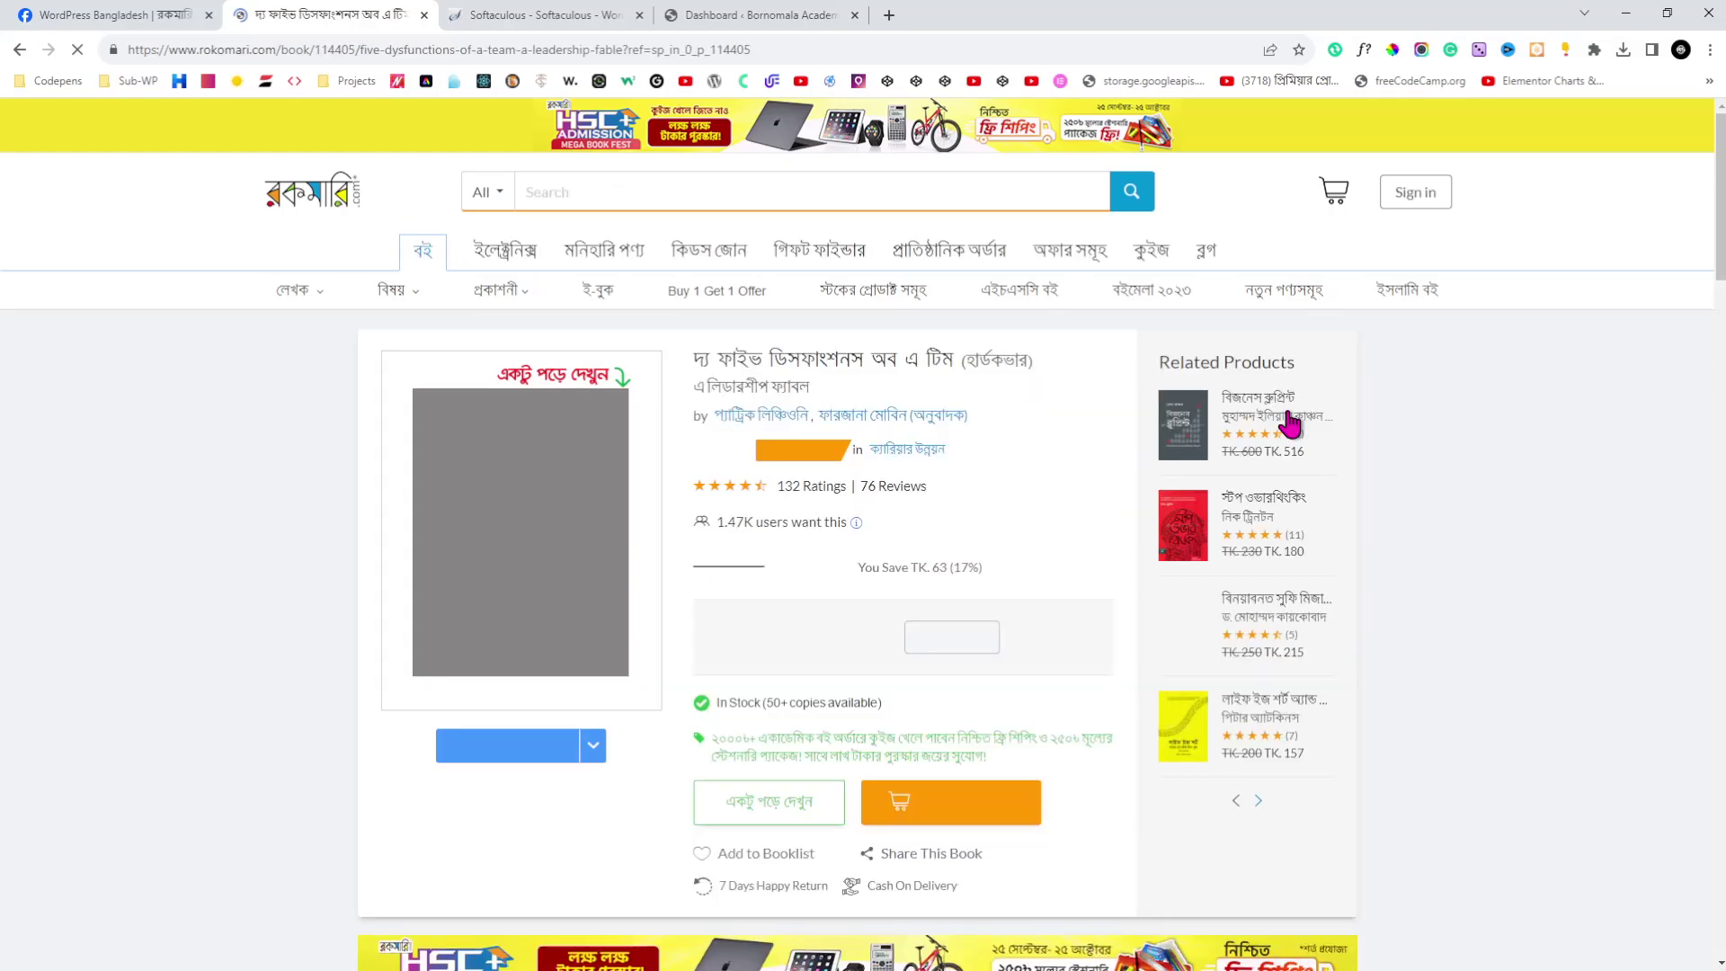
{"action": "left_click", "coordinate": [769, 826]}
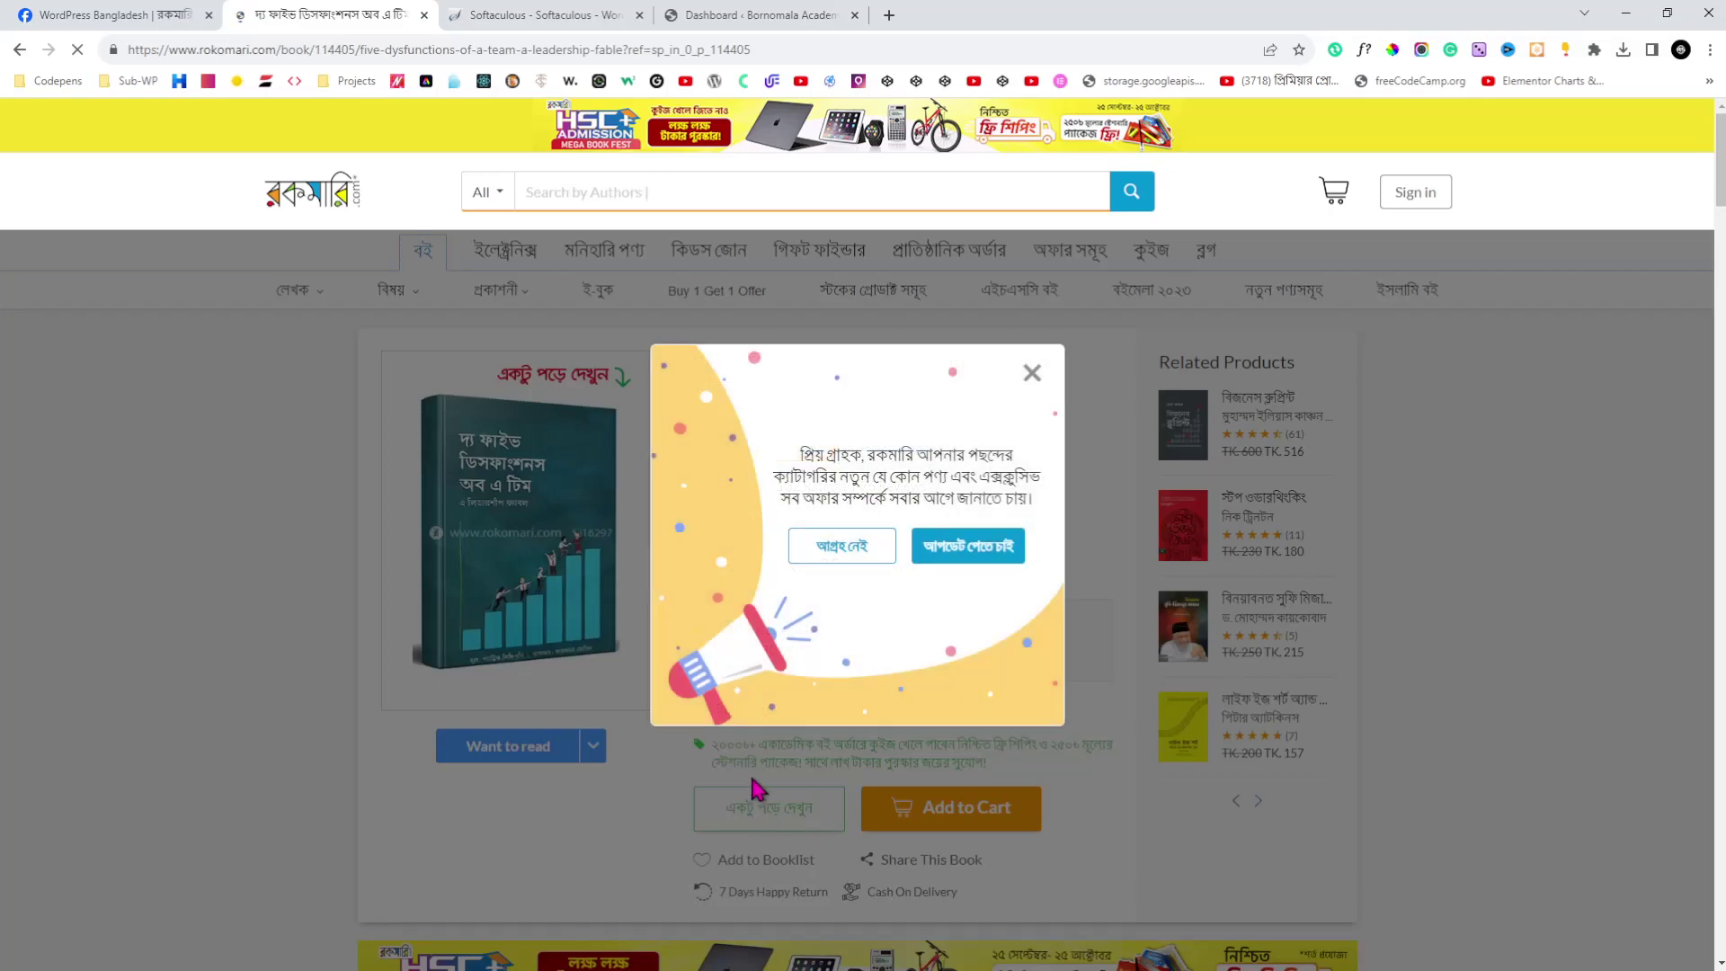
{"action": "left_click", "coordinate": [1033, 375]}
{"action": "left_click", "coordinate": [777, 807]}
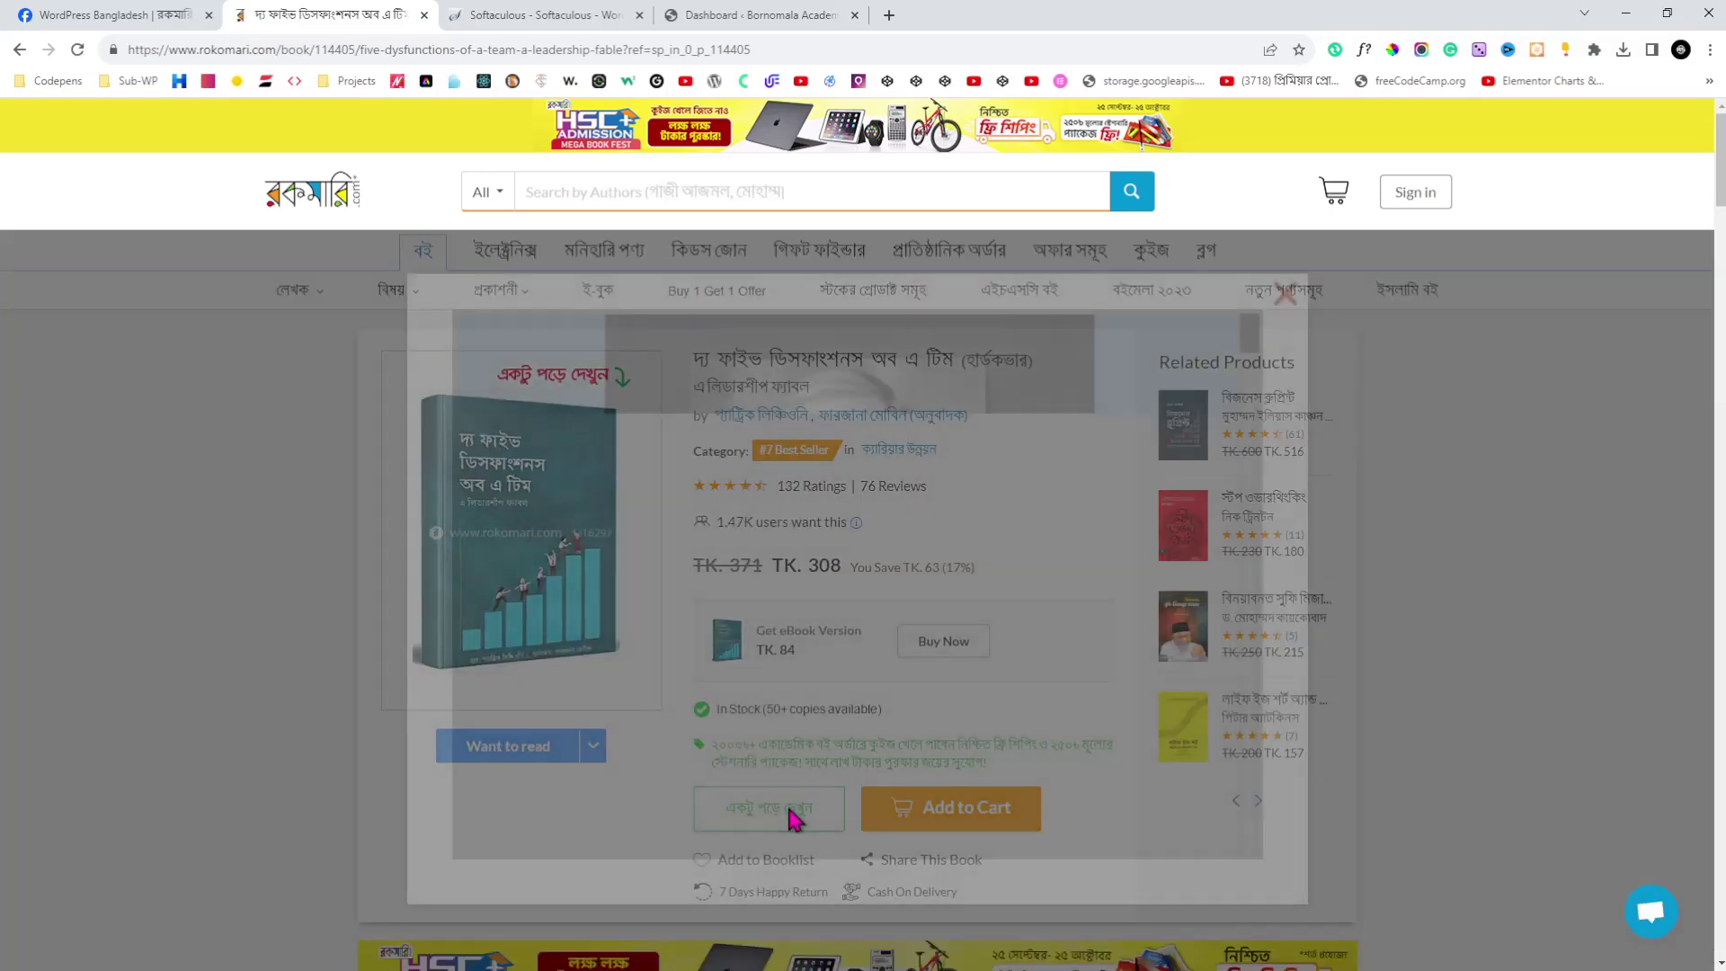
{"action": "scroll", "coordinate": [903, 427], "scroll_direction": "down", "scroll_amount": 5}
{"action": "left_click", "coordinate": [1284, 293]}
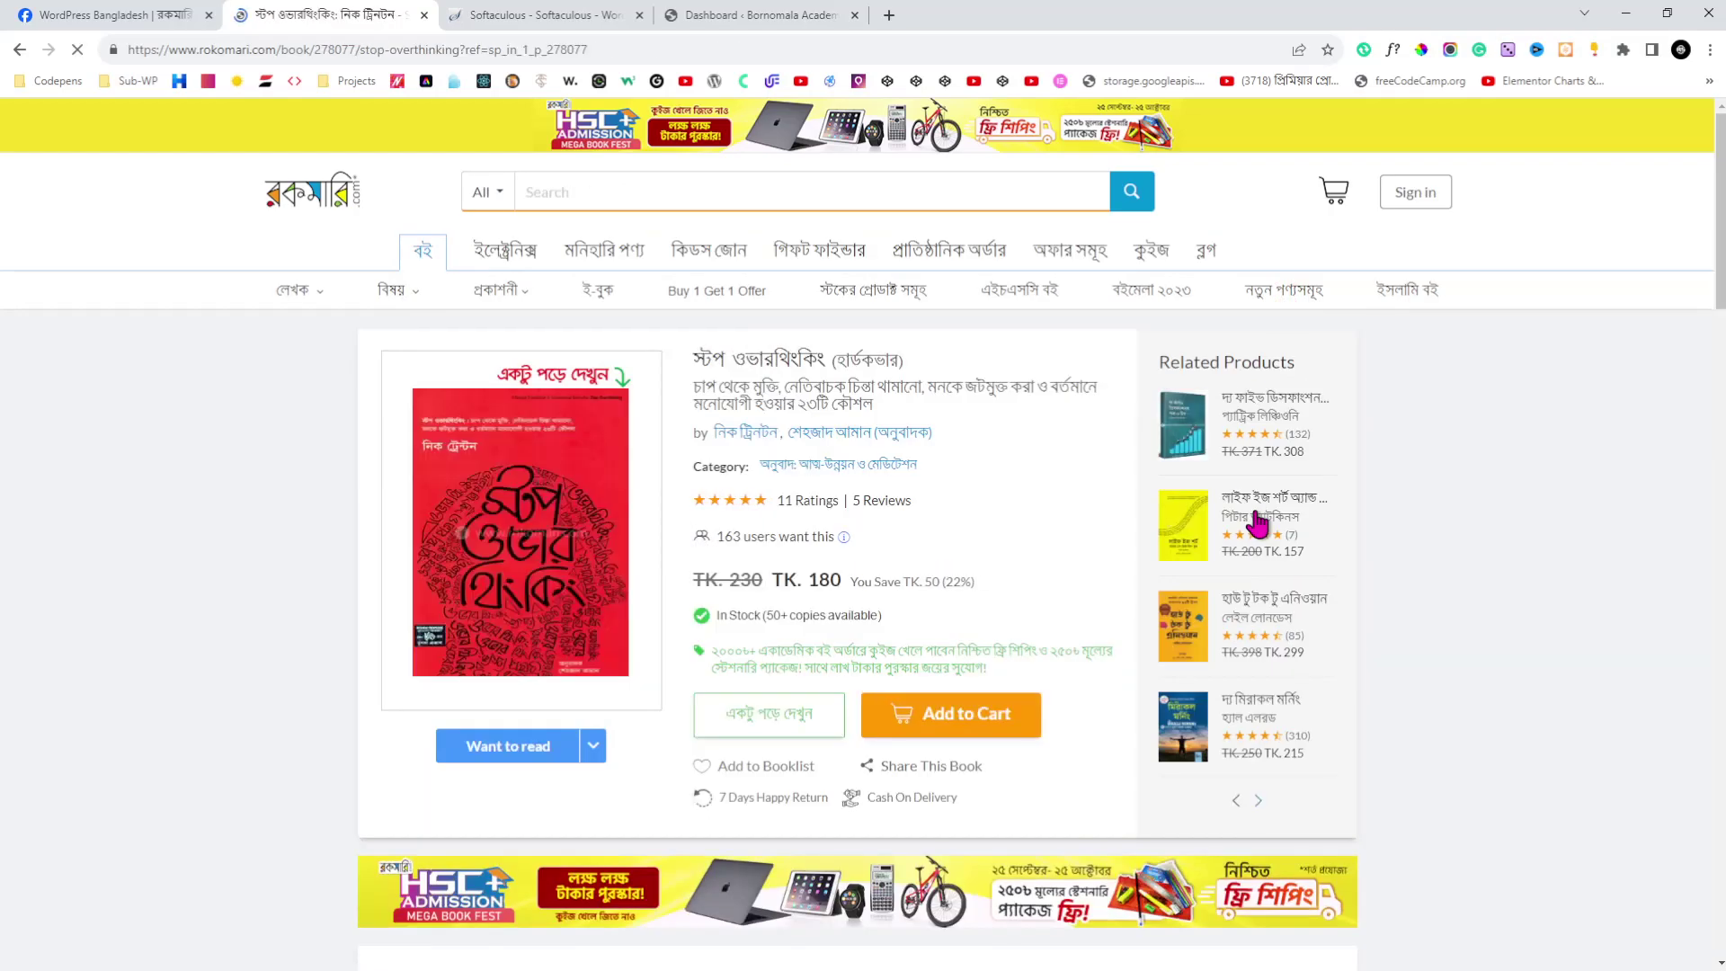
{"action": "left_click", "coordinate": [777, 730]}
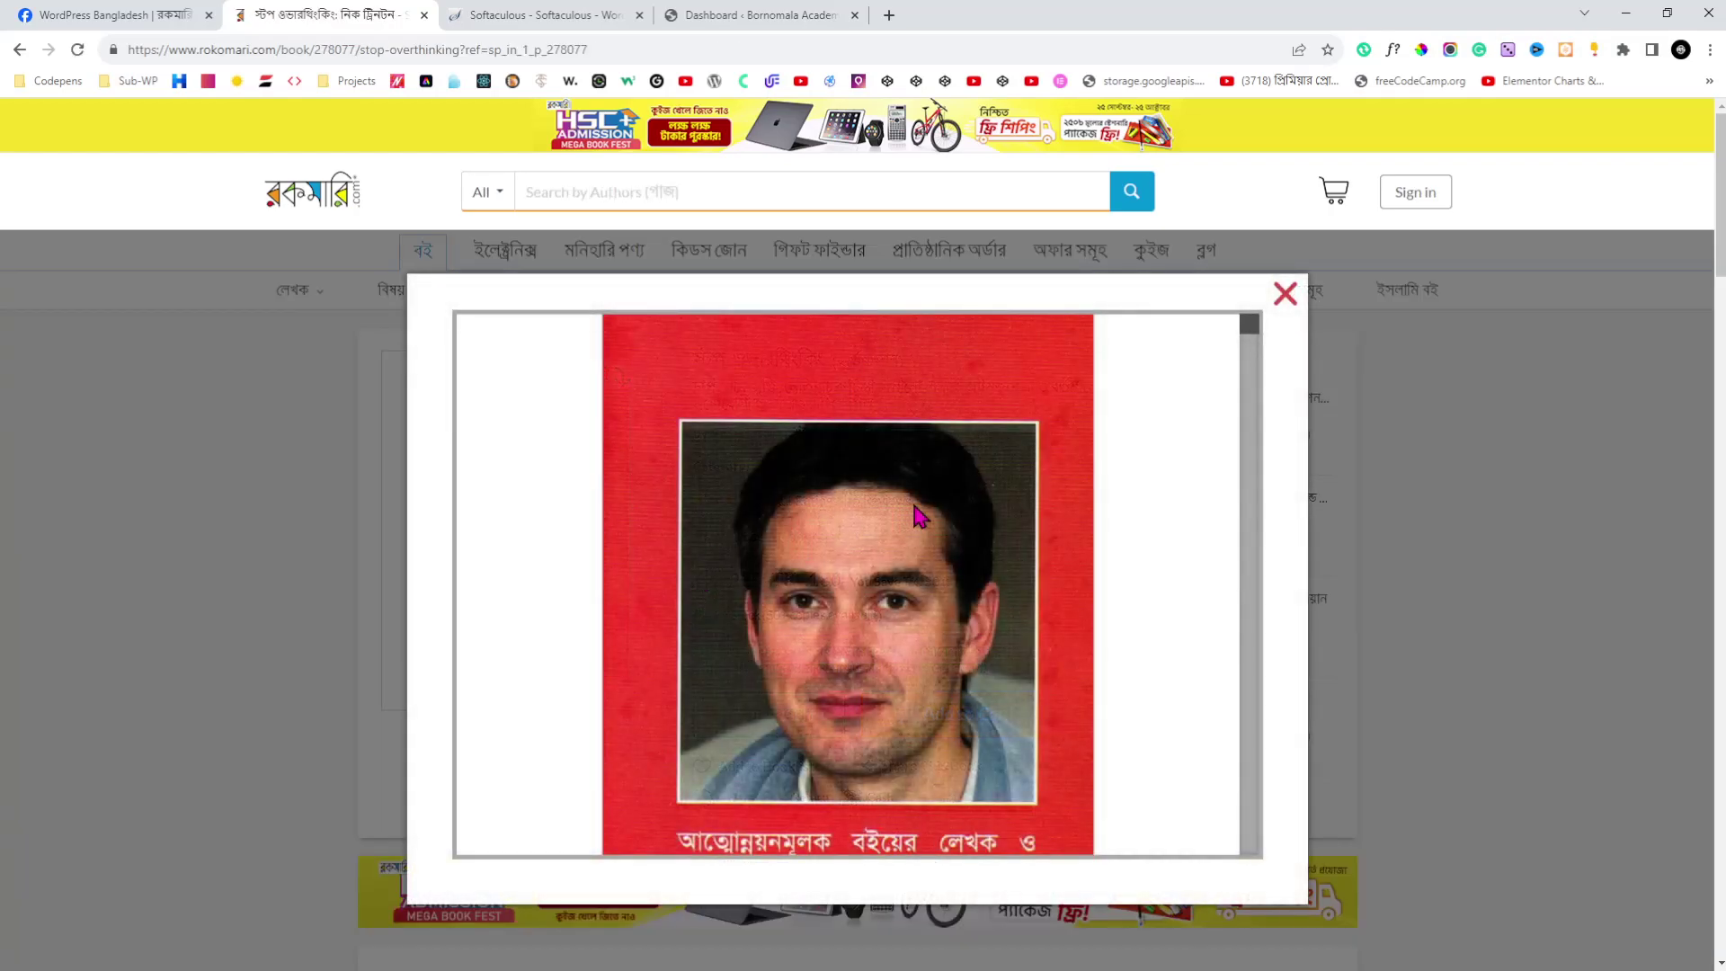
{"action": "scroll", "coordinate": [925, 501], "scroll_direction": "down", "scroll_amount": 5}
{"action": "left_click", "coordinate": [1284, 294]}
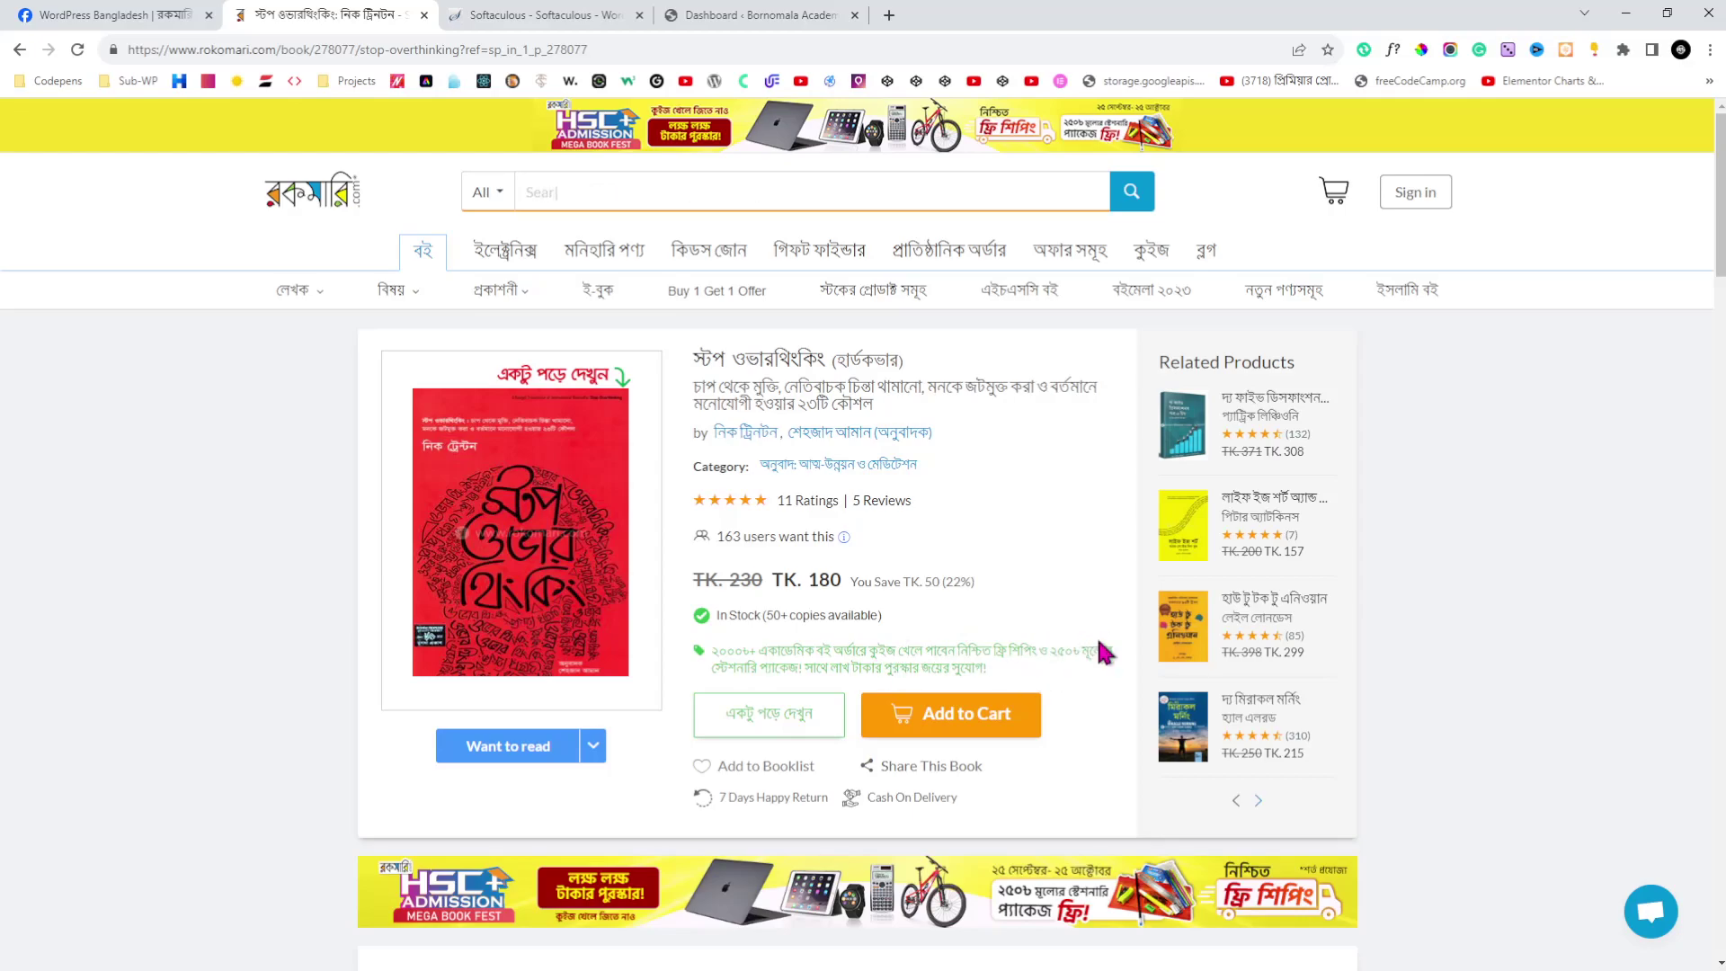
- Switch to the Bornomala Academy WordPress dashboard, then deactivate and delete the WordPress Importer plugin
{"action": "left_click", "coordinate": [763, 11]}
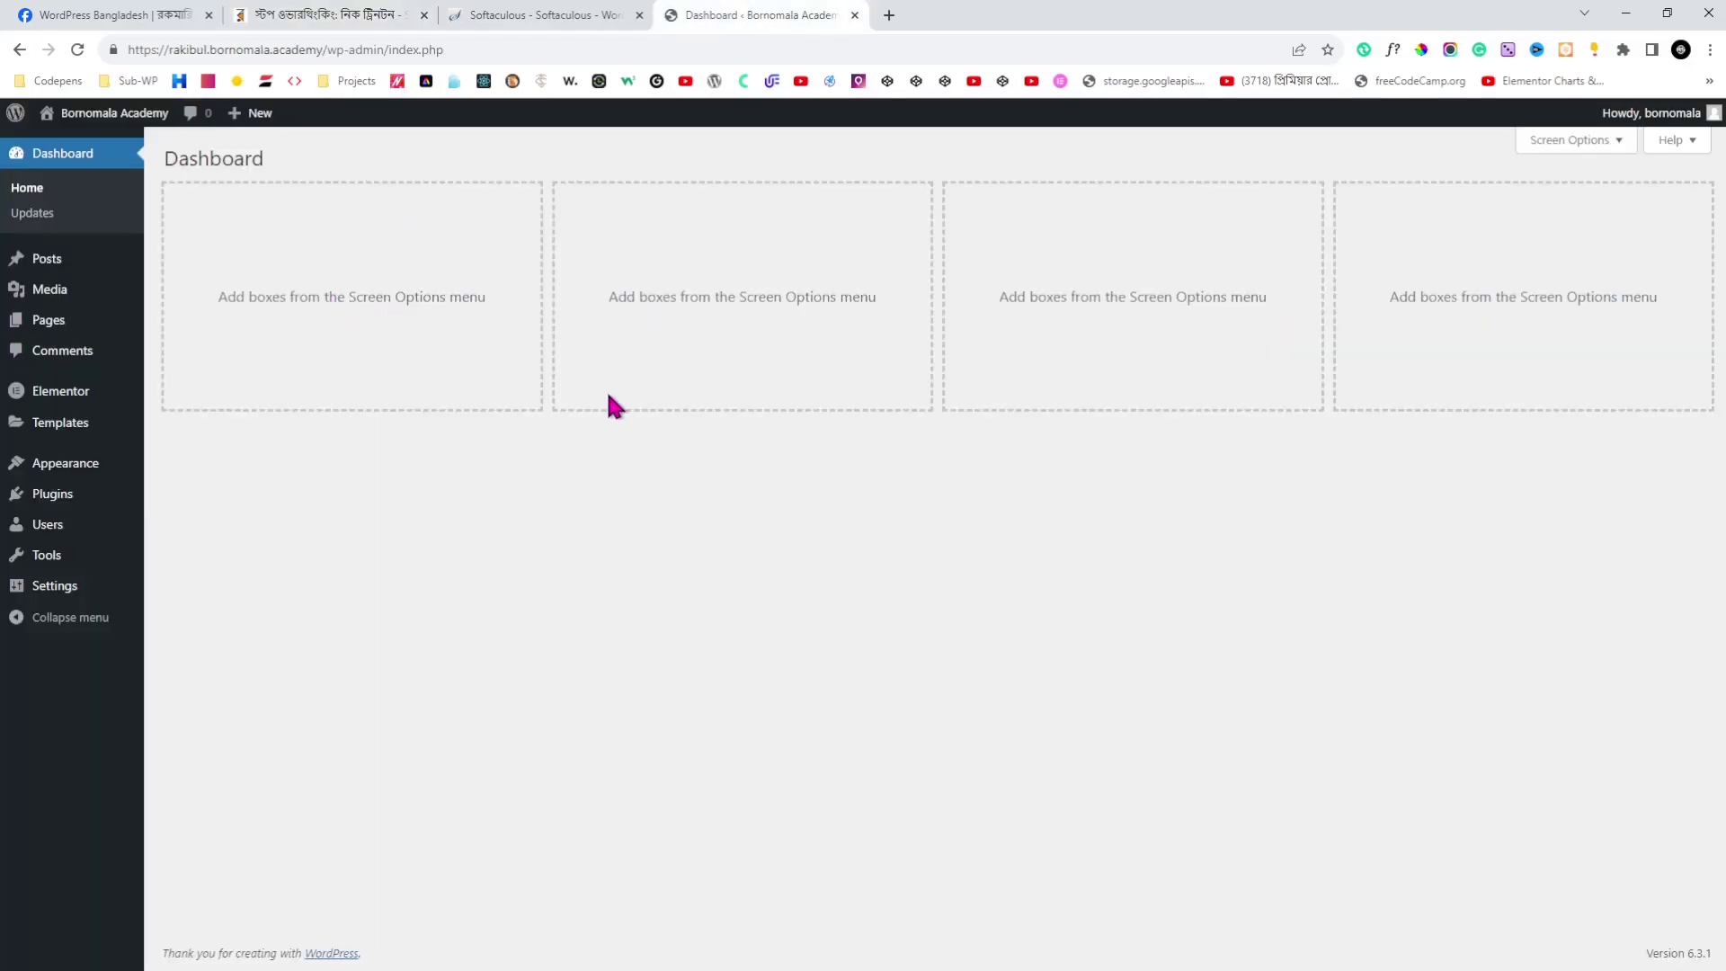
{"action": "mouse_move", "coordinate": [55, 496]}
{"action": "left_click", "coordinate": [194, 499]}
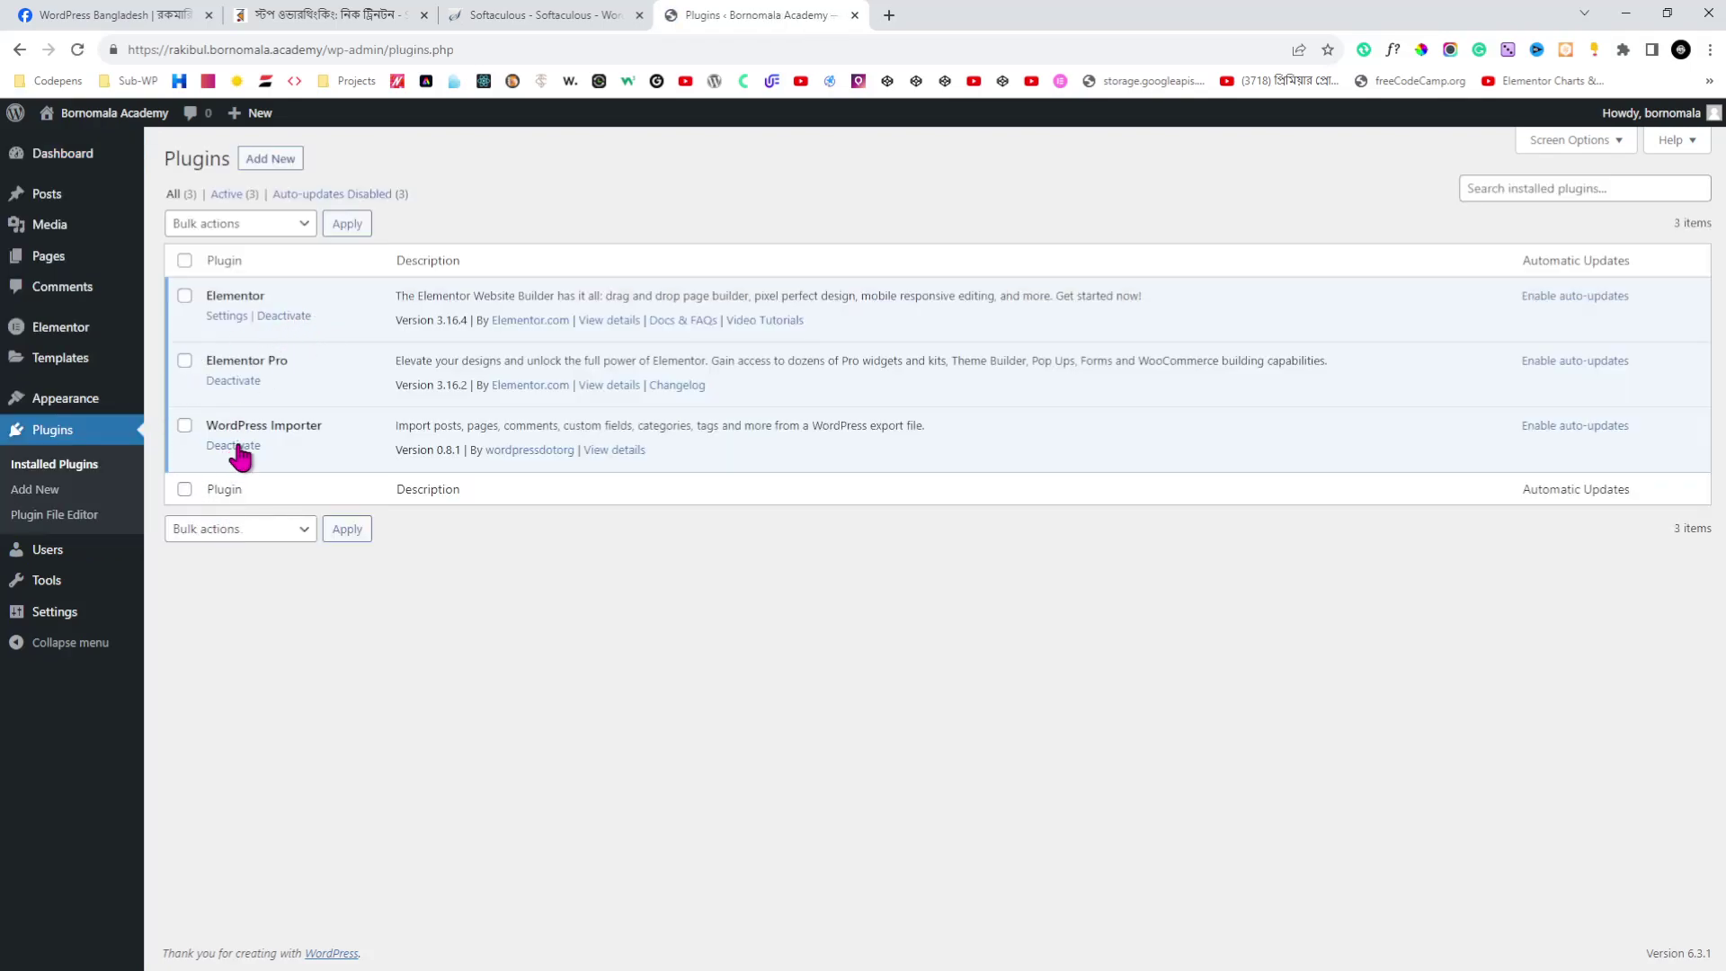
{"action": "left_click", "coordinate": [239, 448]}
{"action": "left_click", "coordinate": [274, 500]}
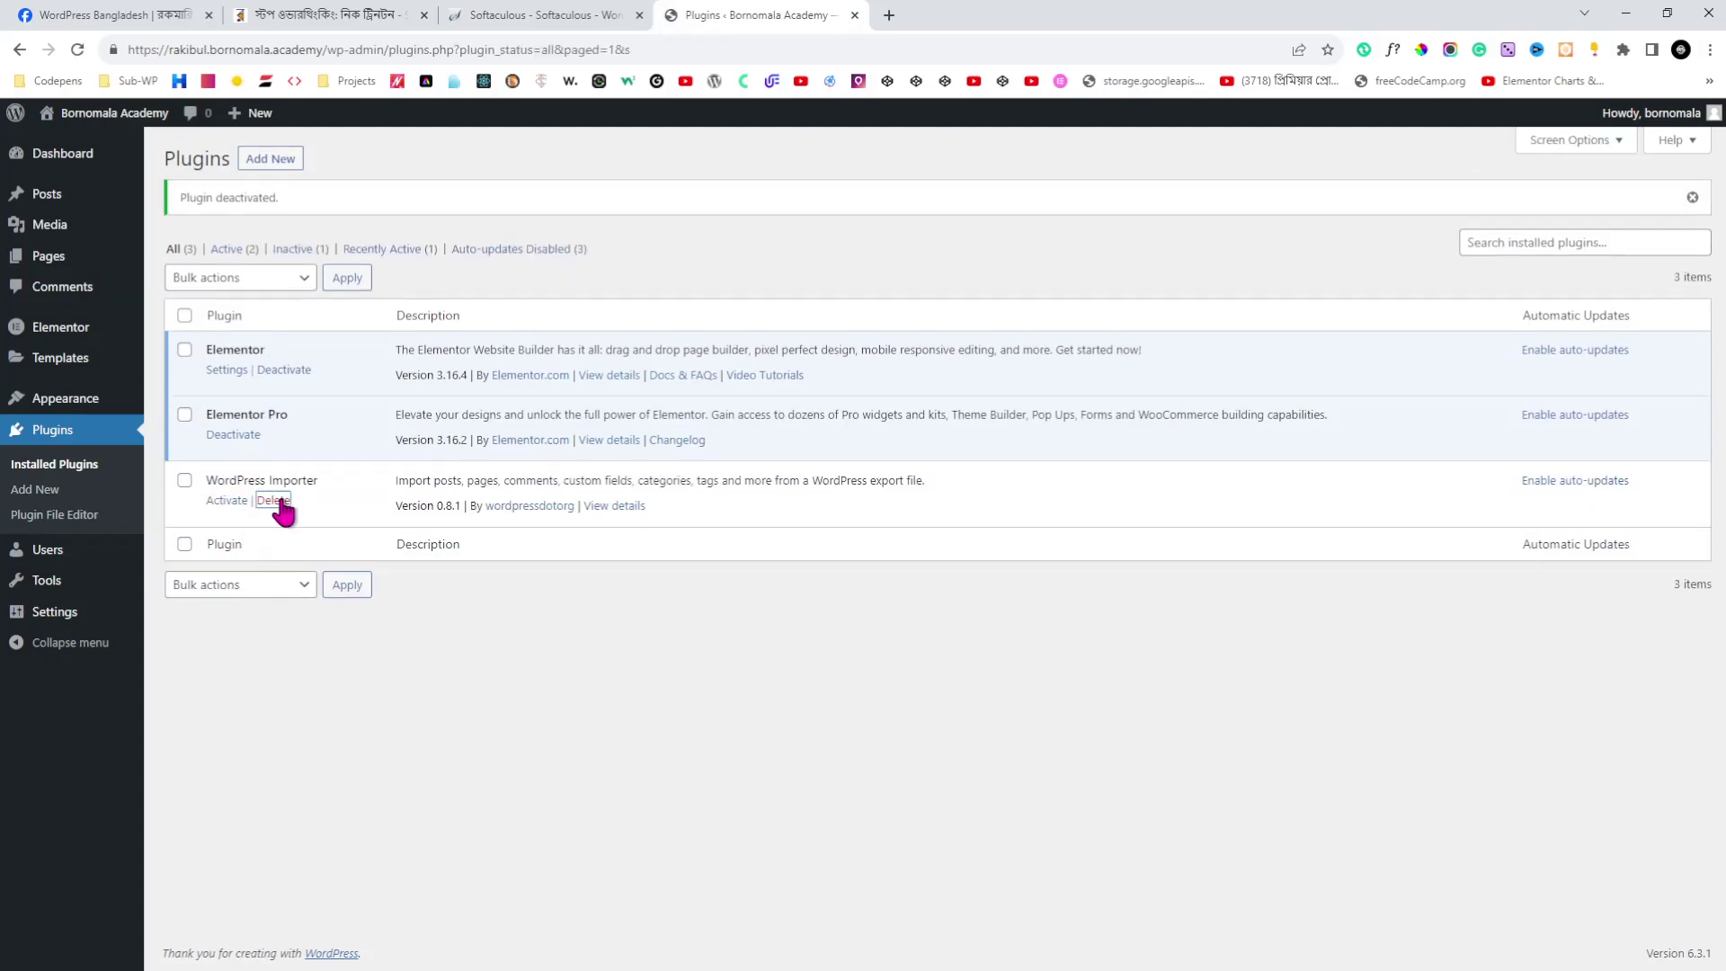
{"action": "left_click", "coordinate": [945, 166]}
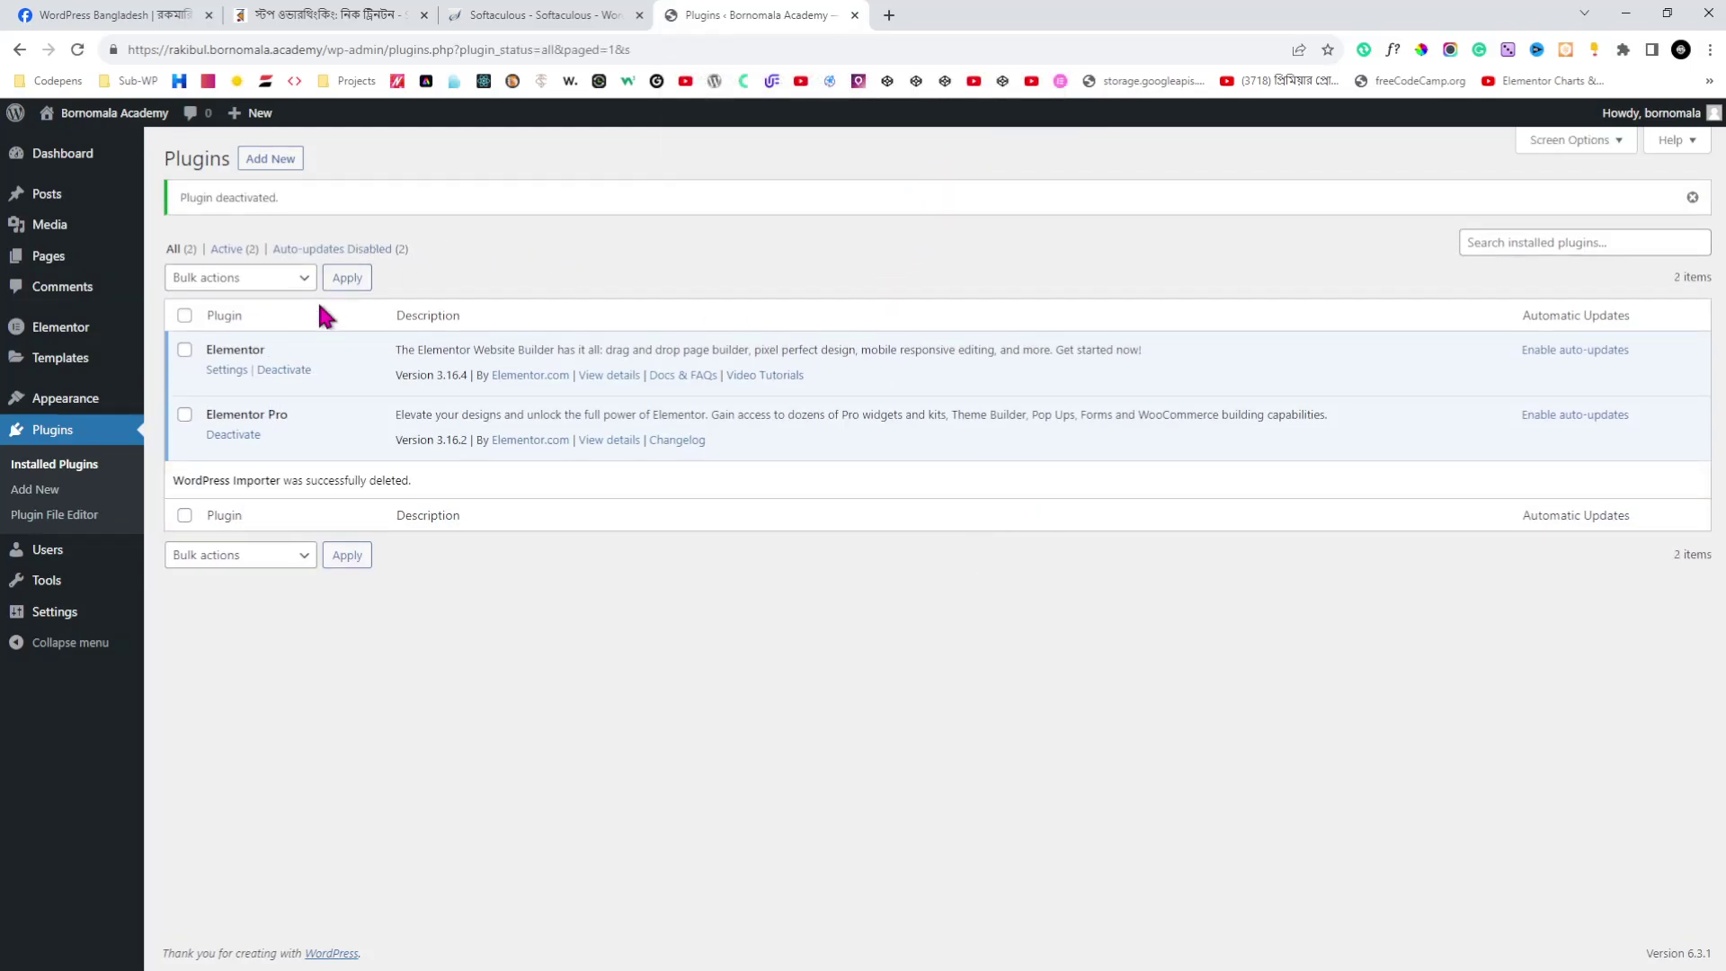
- Check the site's installed theme and revisit the Rokomari book page for reference, returning to the WordPress dashboard
{"action": "mouse_move", "coordinate": [90, 398]}
{"action": "left_click", "coordinate": [177, 404]}
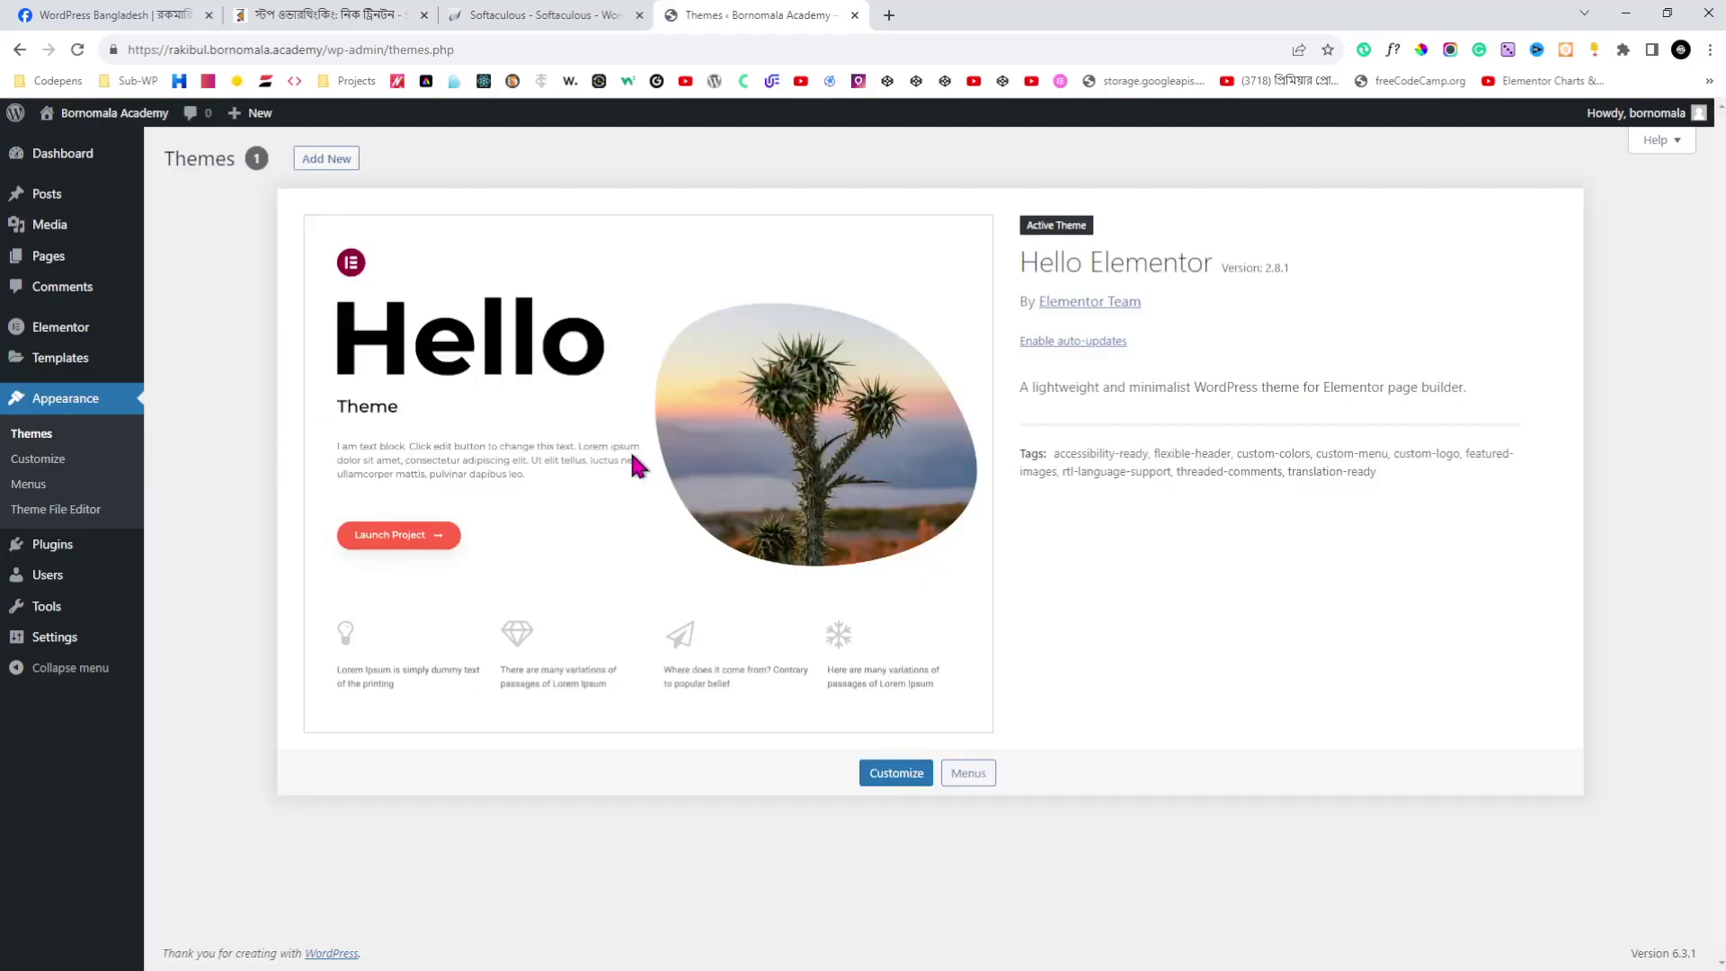
{"action": "left_click", "coordinate": [65, 160]}
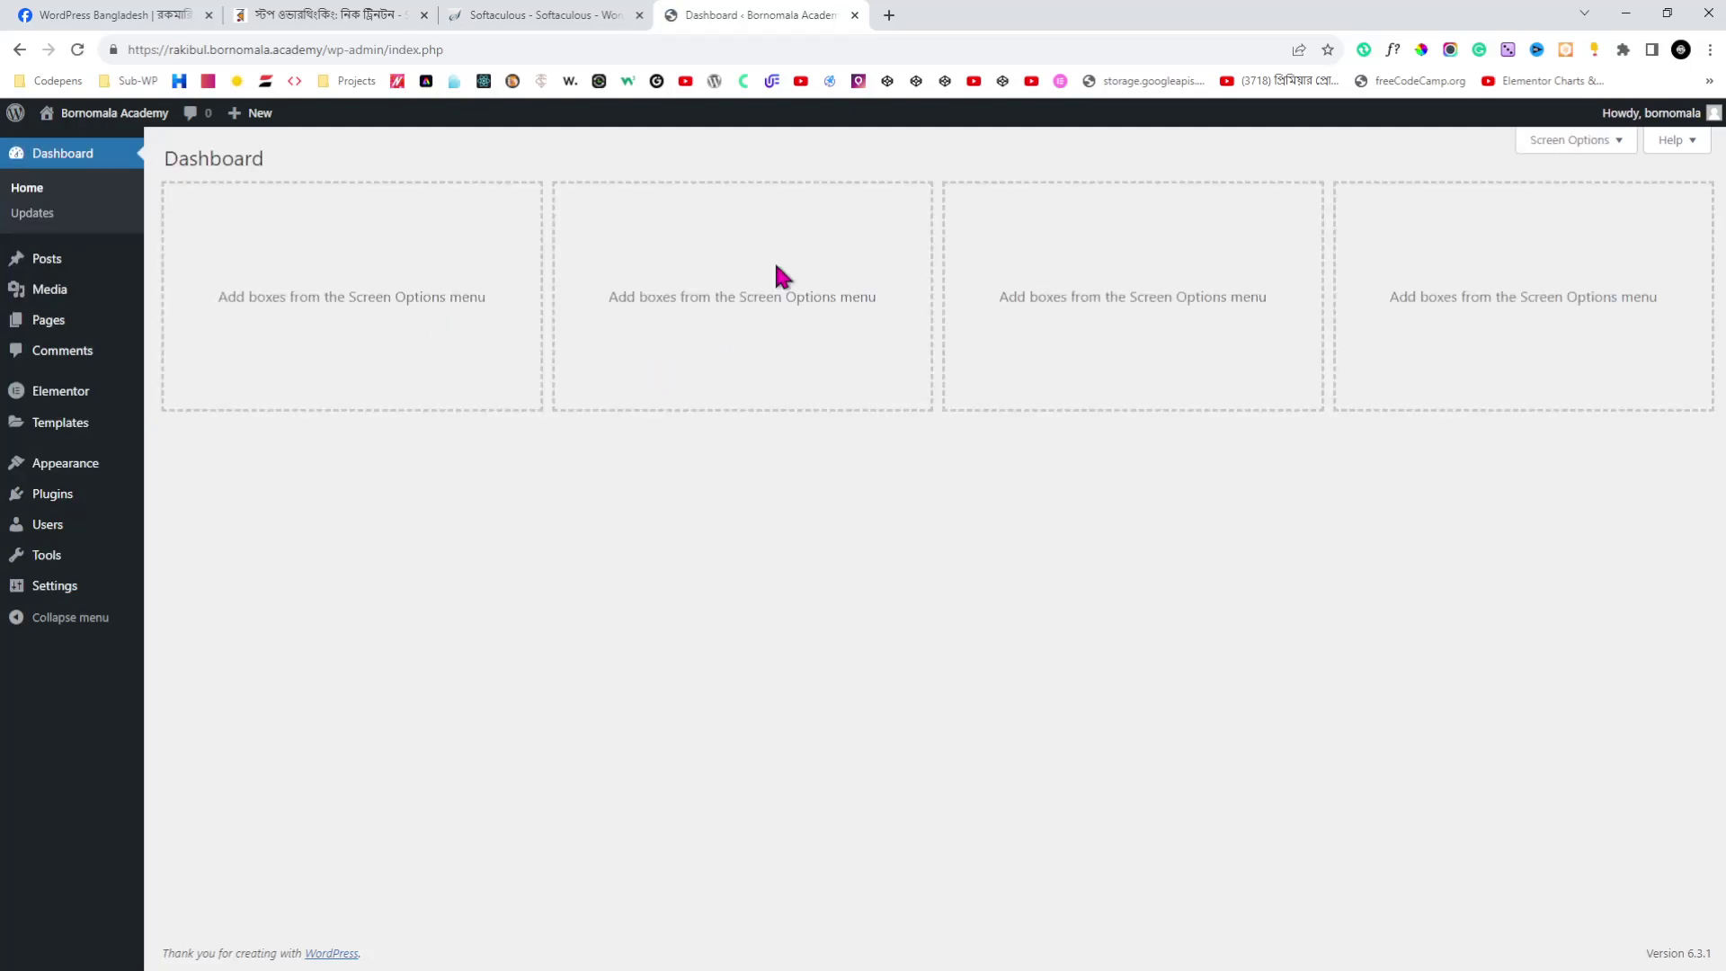
{"action": "left_click", "coordinate": [288, 14]}
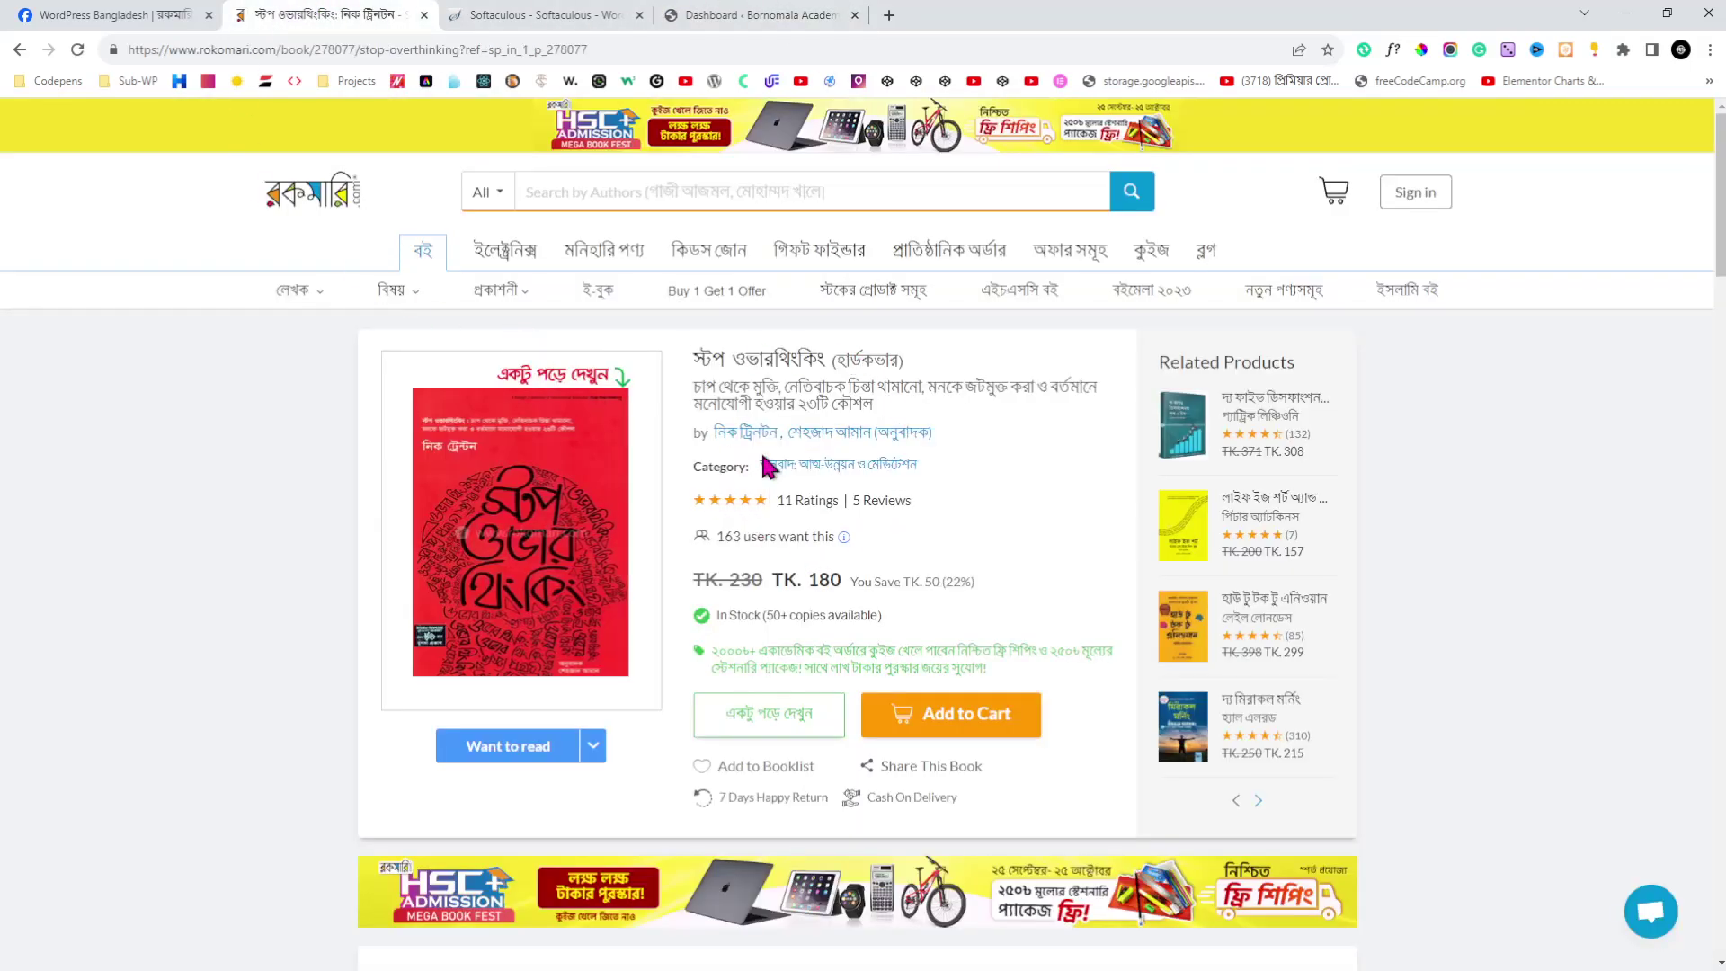
{"action": "left_click", "coordinate": [759, 18]}
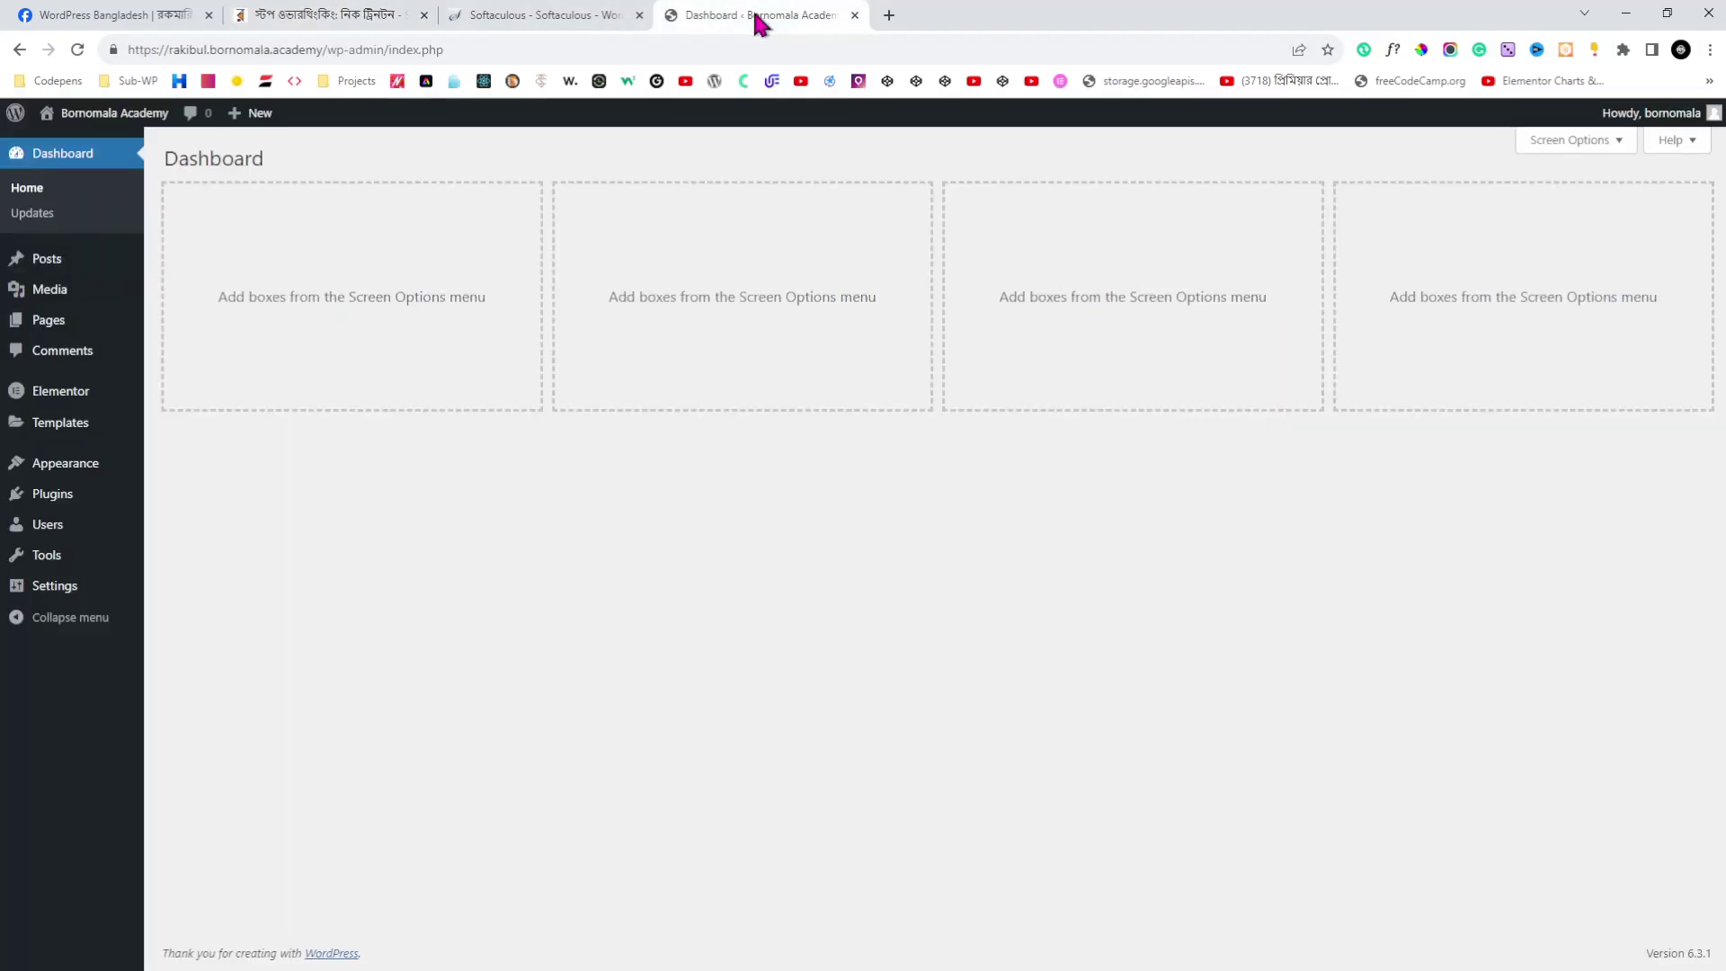
- Open the page for adding new plugins and search it for "wocoomerce"
{"action": "mouse_move", "coordinate": [45, 503]}
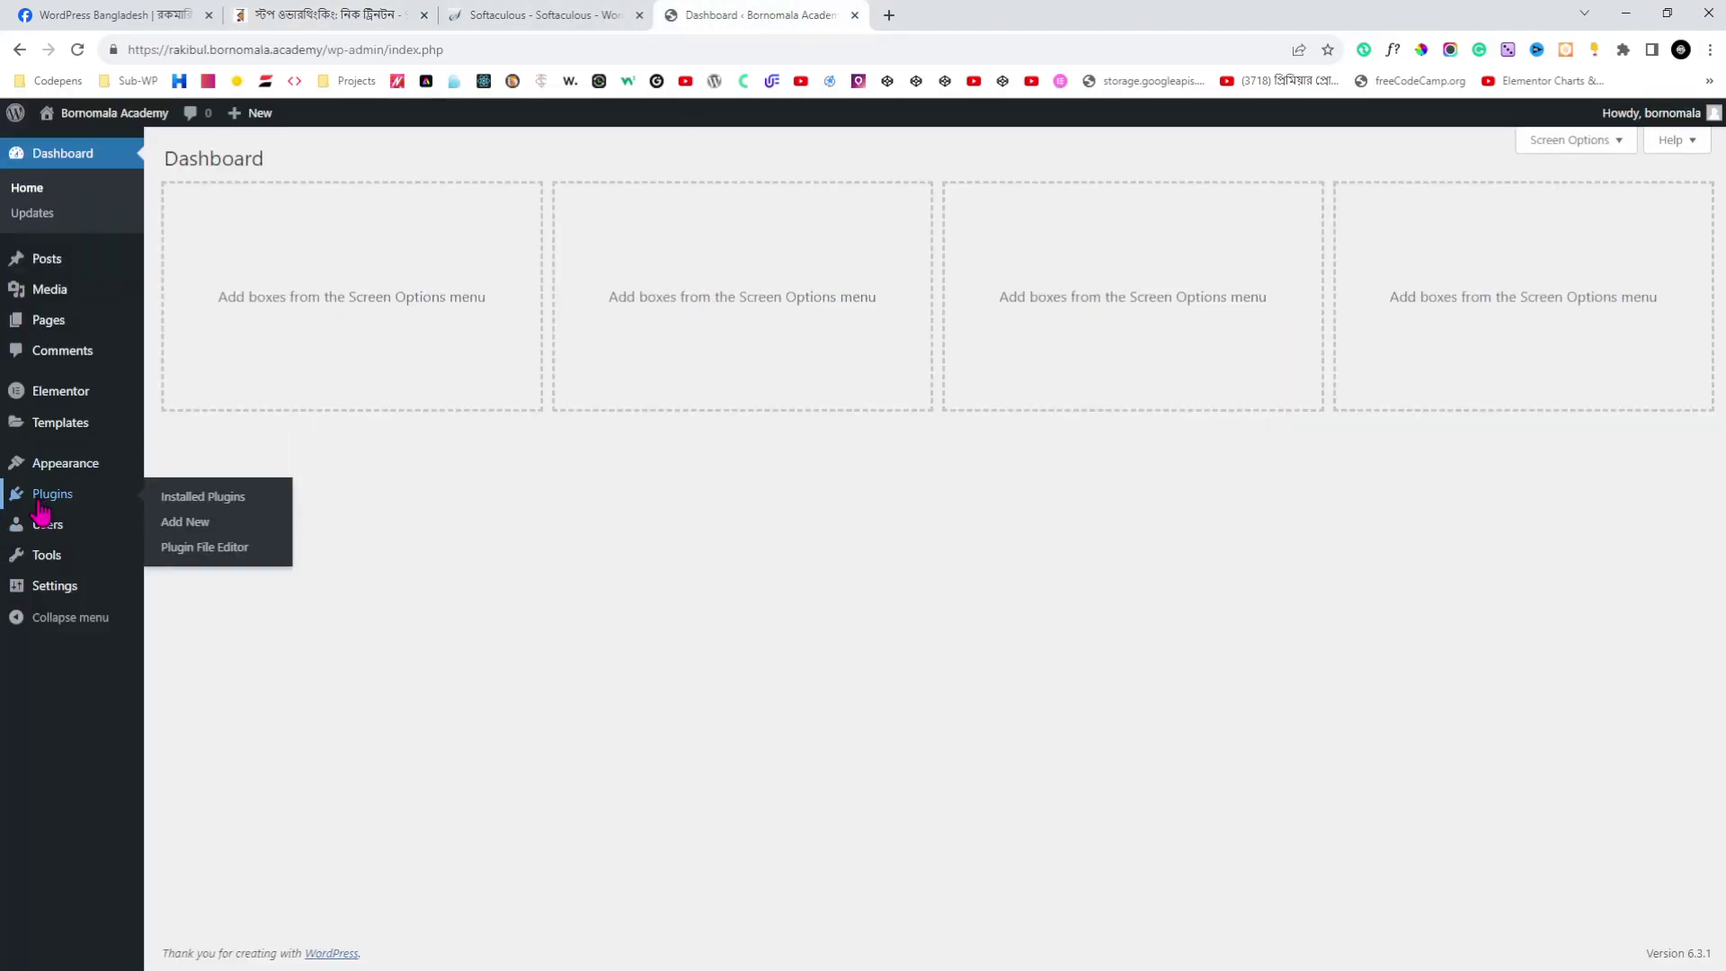
{"action": "left_click", "coordinate": [193, 527]}
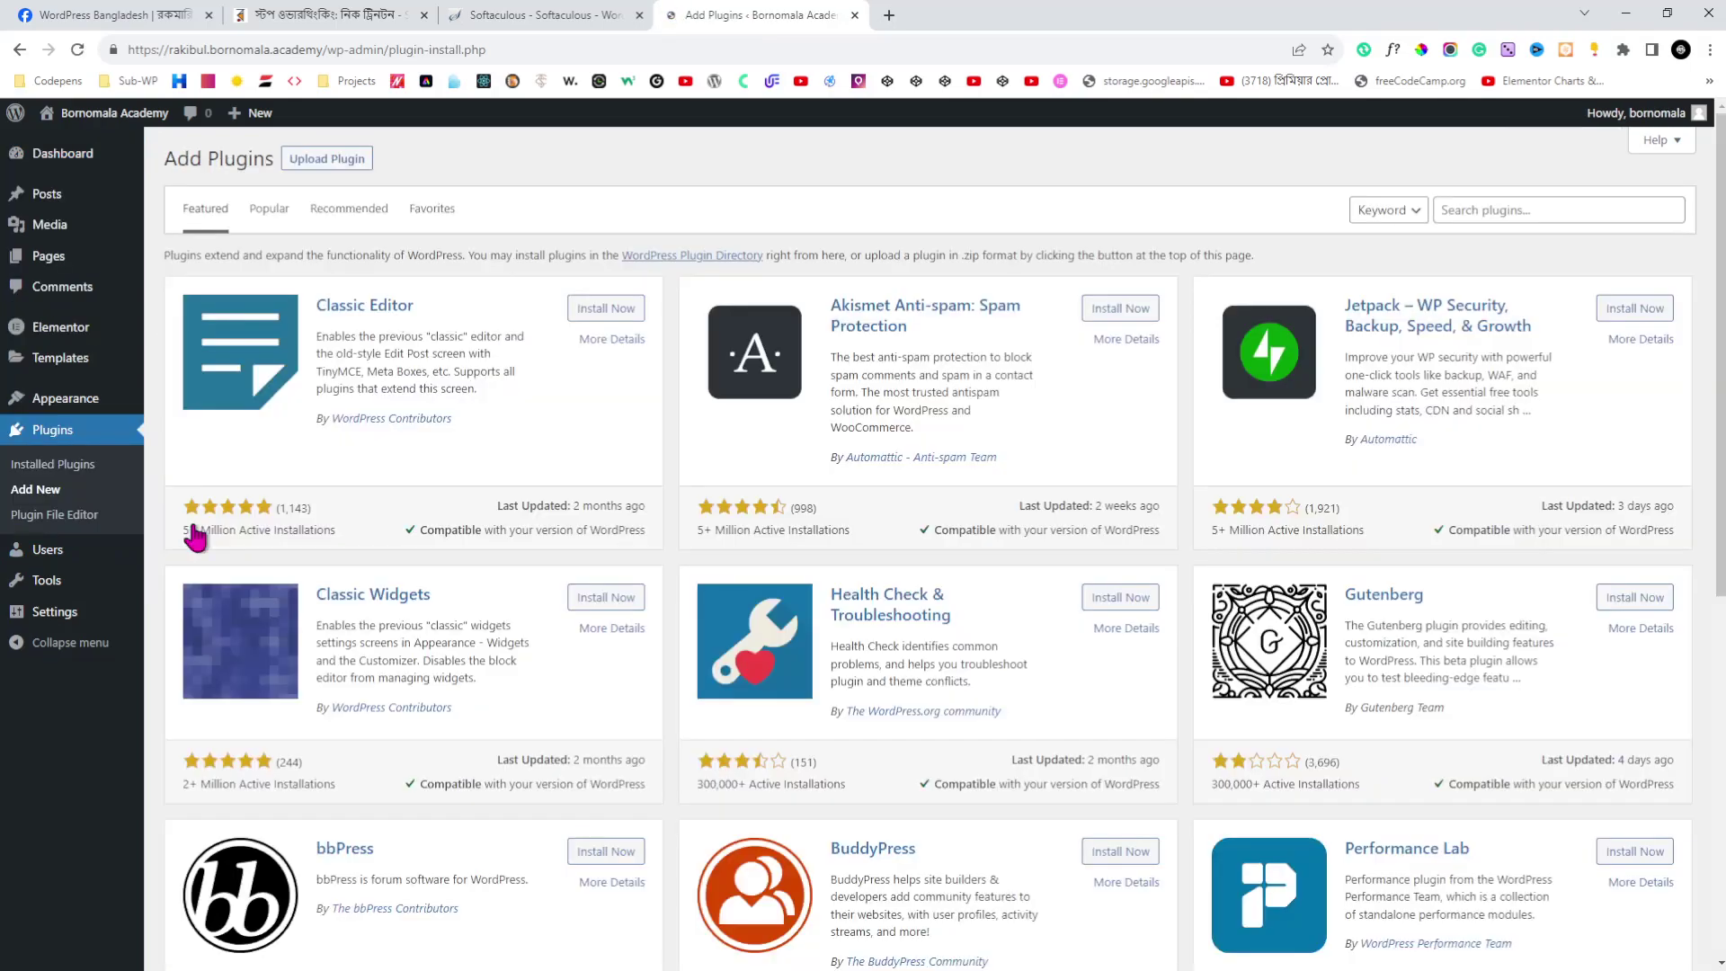
{"action": "left_click", "coordinate": [1479, 212]}
{"action": "type", "text": "="}
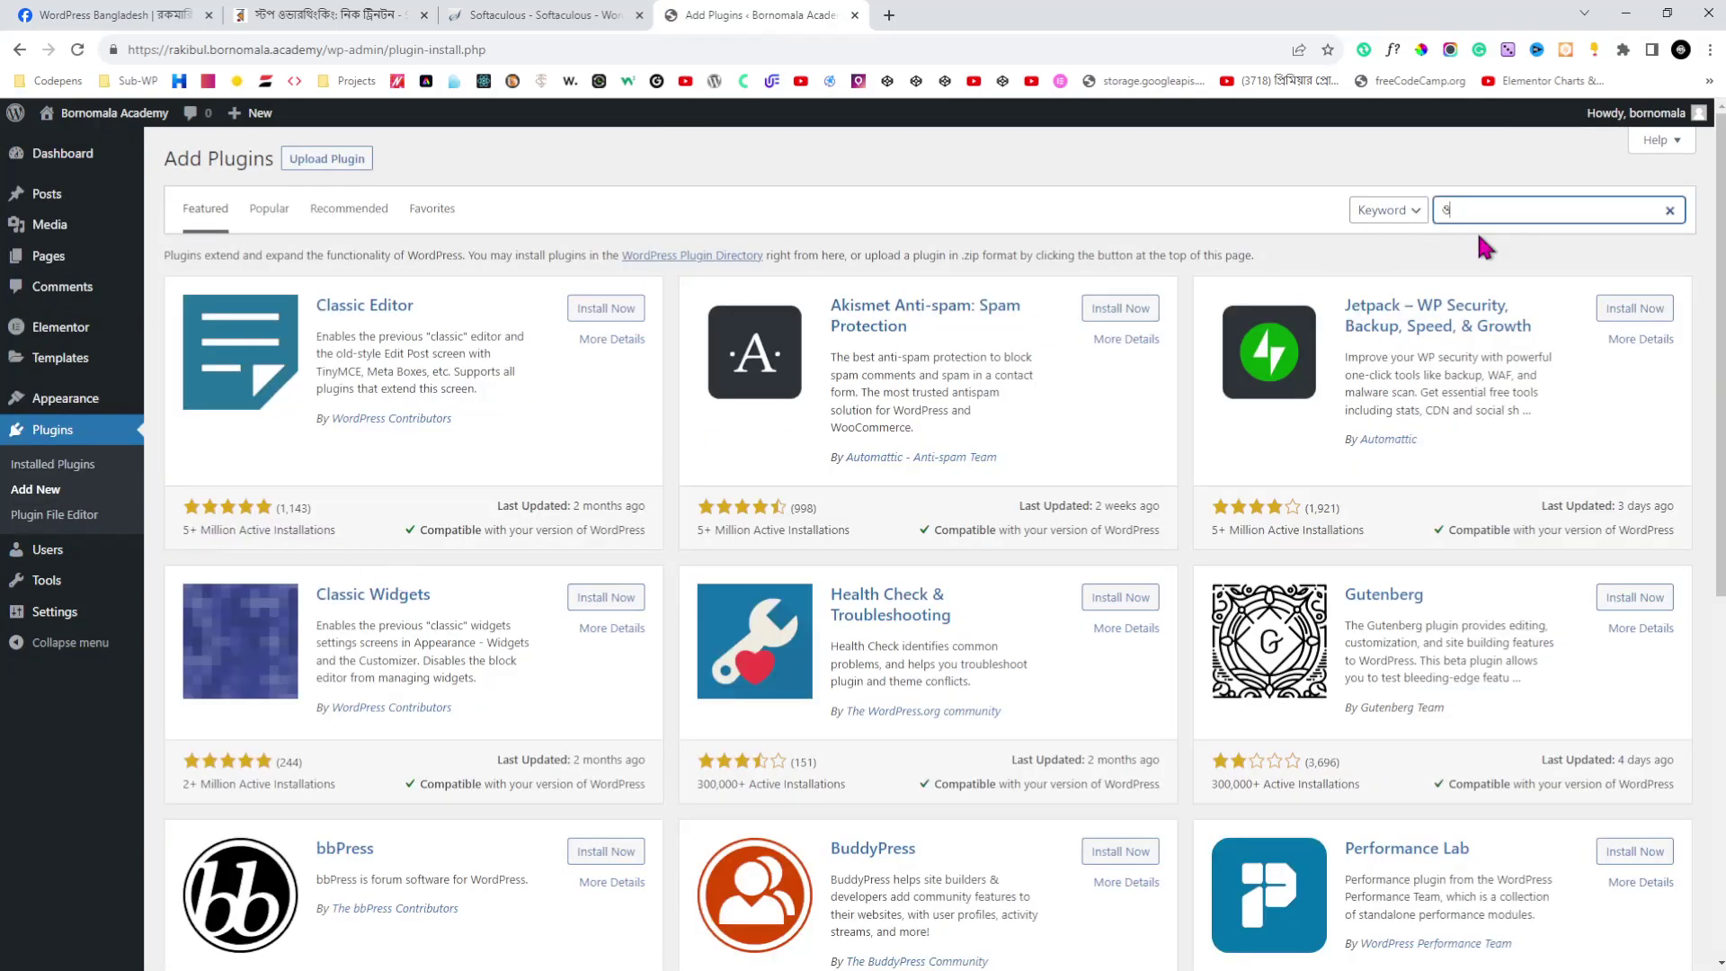
{"action": "key", "text": "BackSpace"}
{"action": "type", "text": "=wocoomerce&tab=search&type=term"}
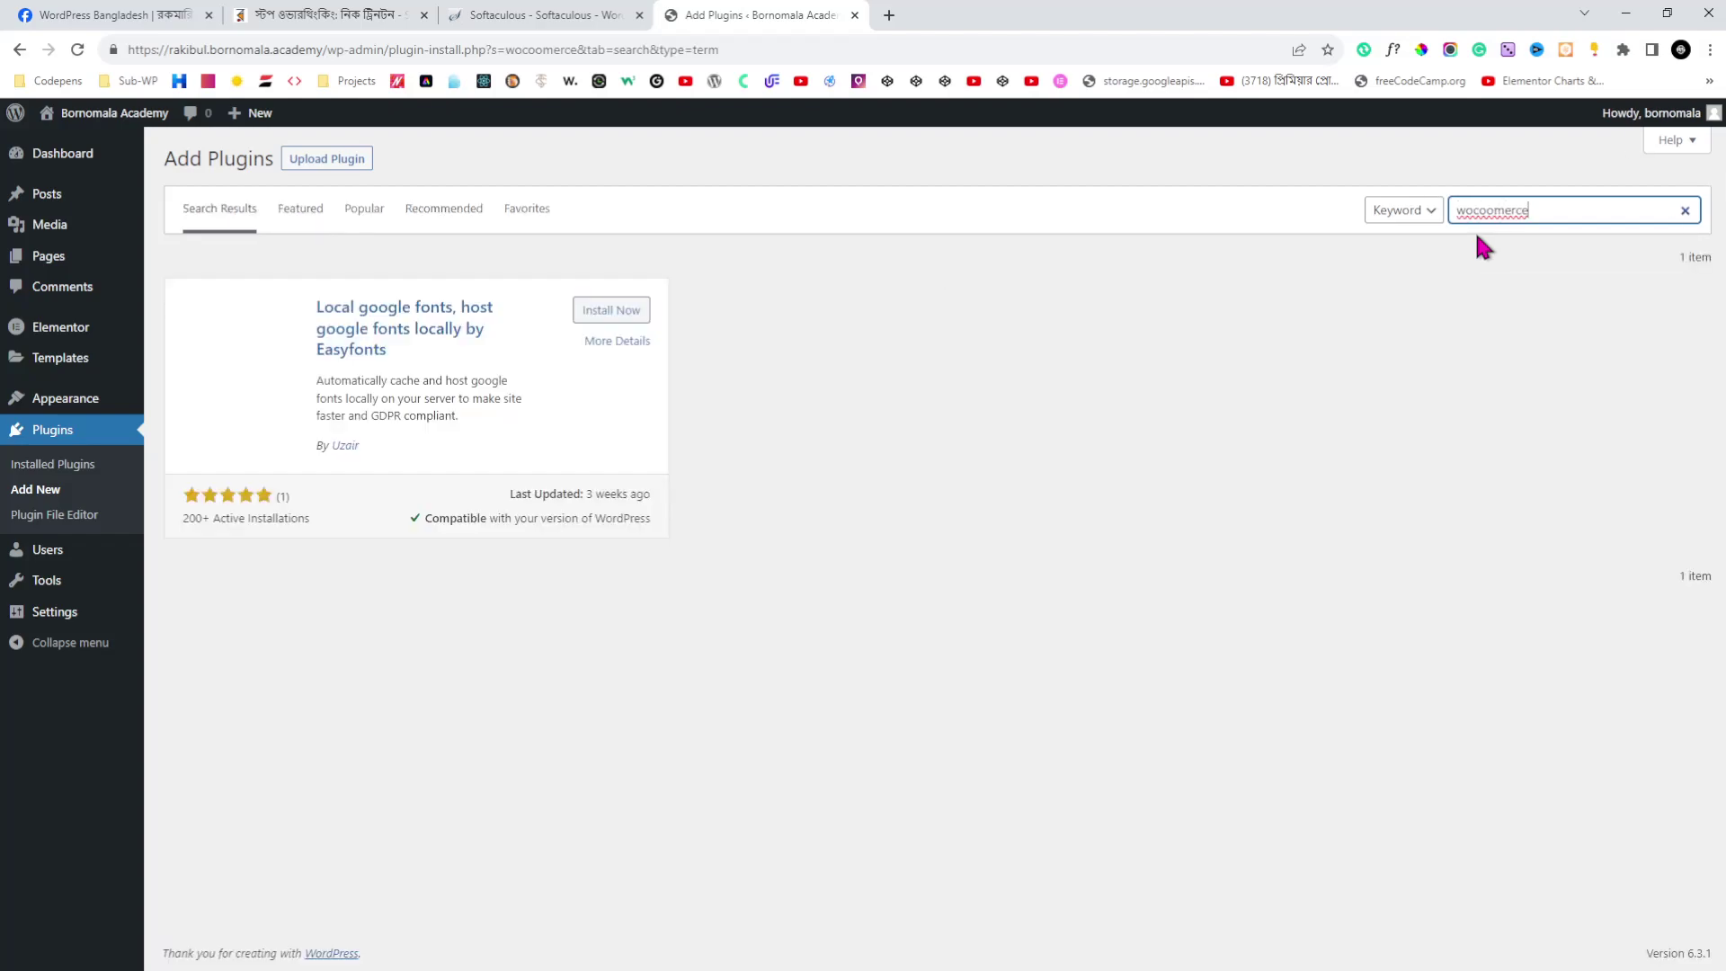
- Correct the spelling of the plugin search term to "woocommerce"
{"action": "double_click", "coordinate": [1495, 213]}
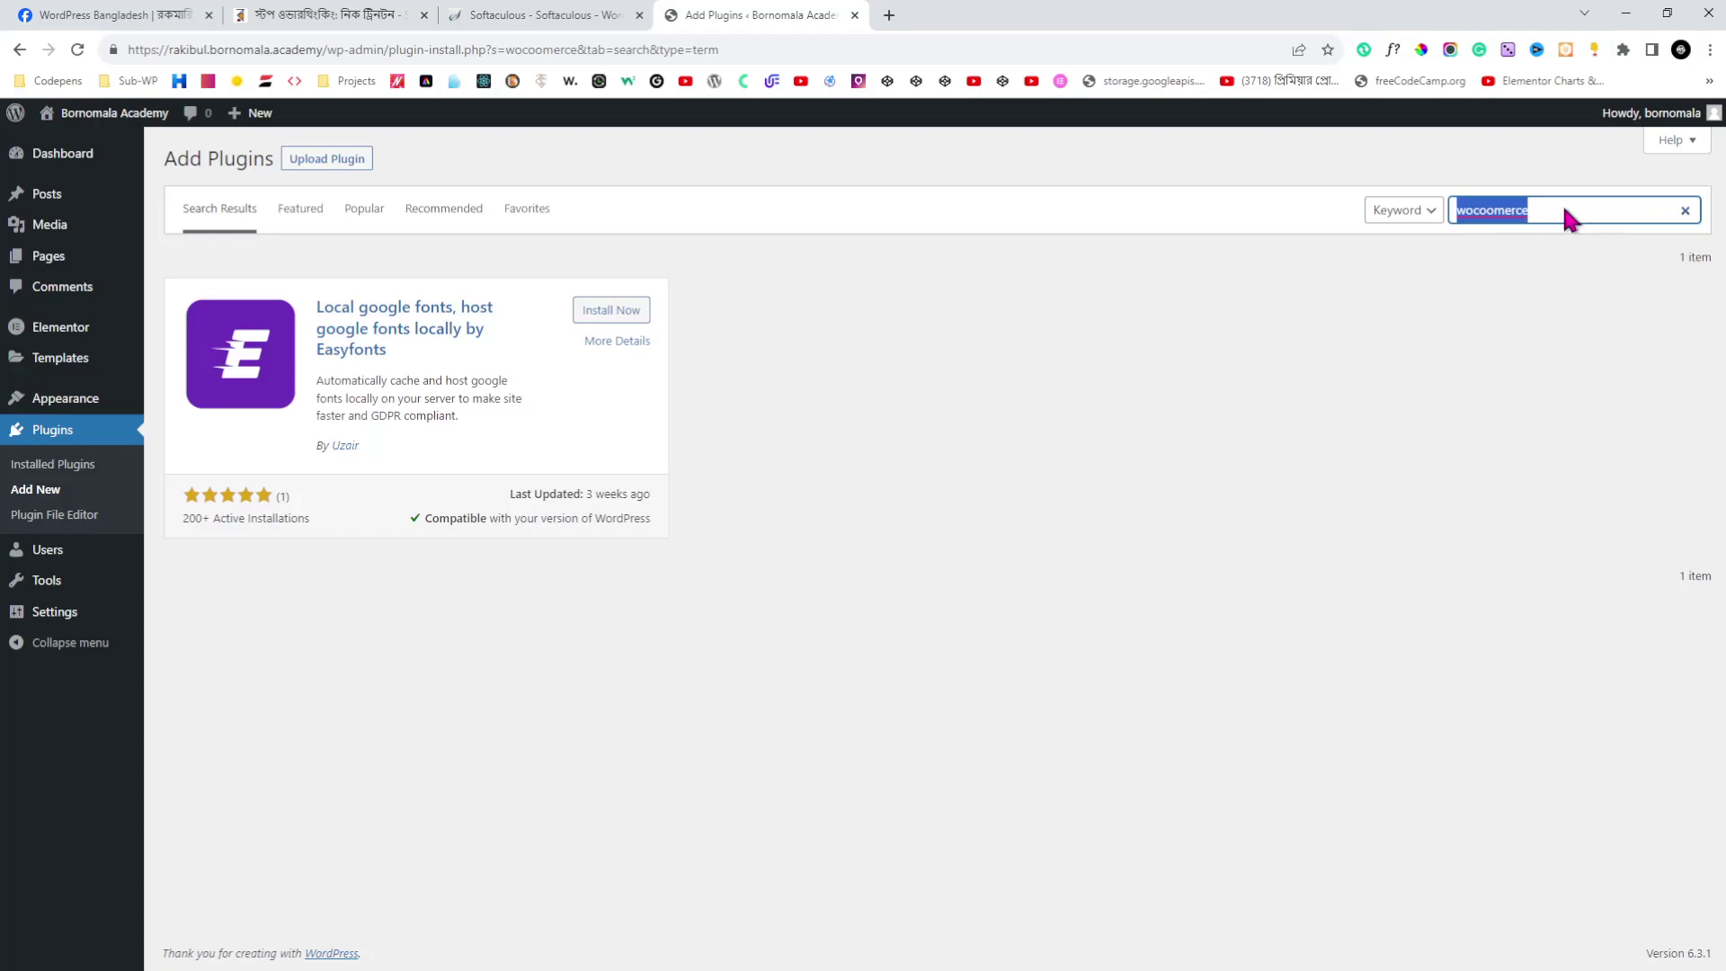
{"action": "key", "text": "End"}
{"action": "key", "text": "BackSpace"}
{"action": "key", "text": "BackSpace"}
{"action": "key", "text": "BackSpace"}
{"action": "key", "text": "BackSpace"}
{"action": "key", "text": "BackSpace"}
{"action": "key", "text": "BackSpace"}
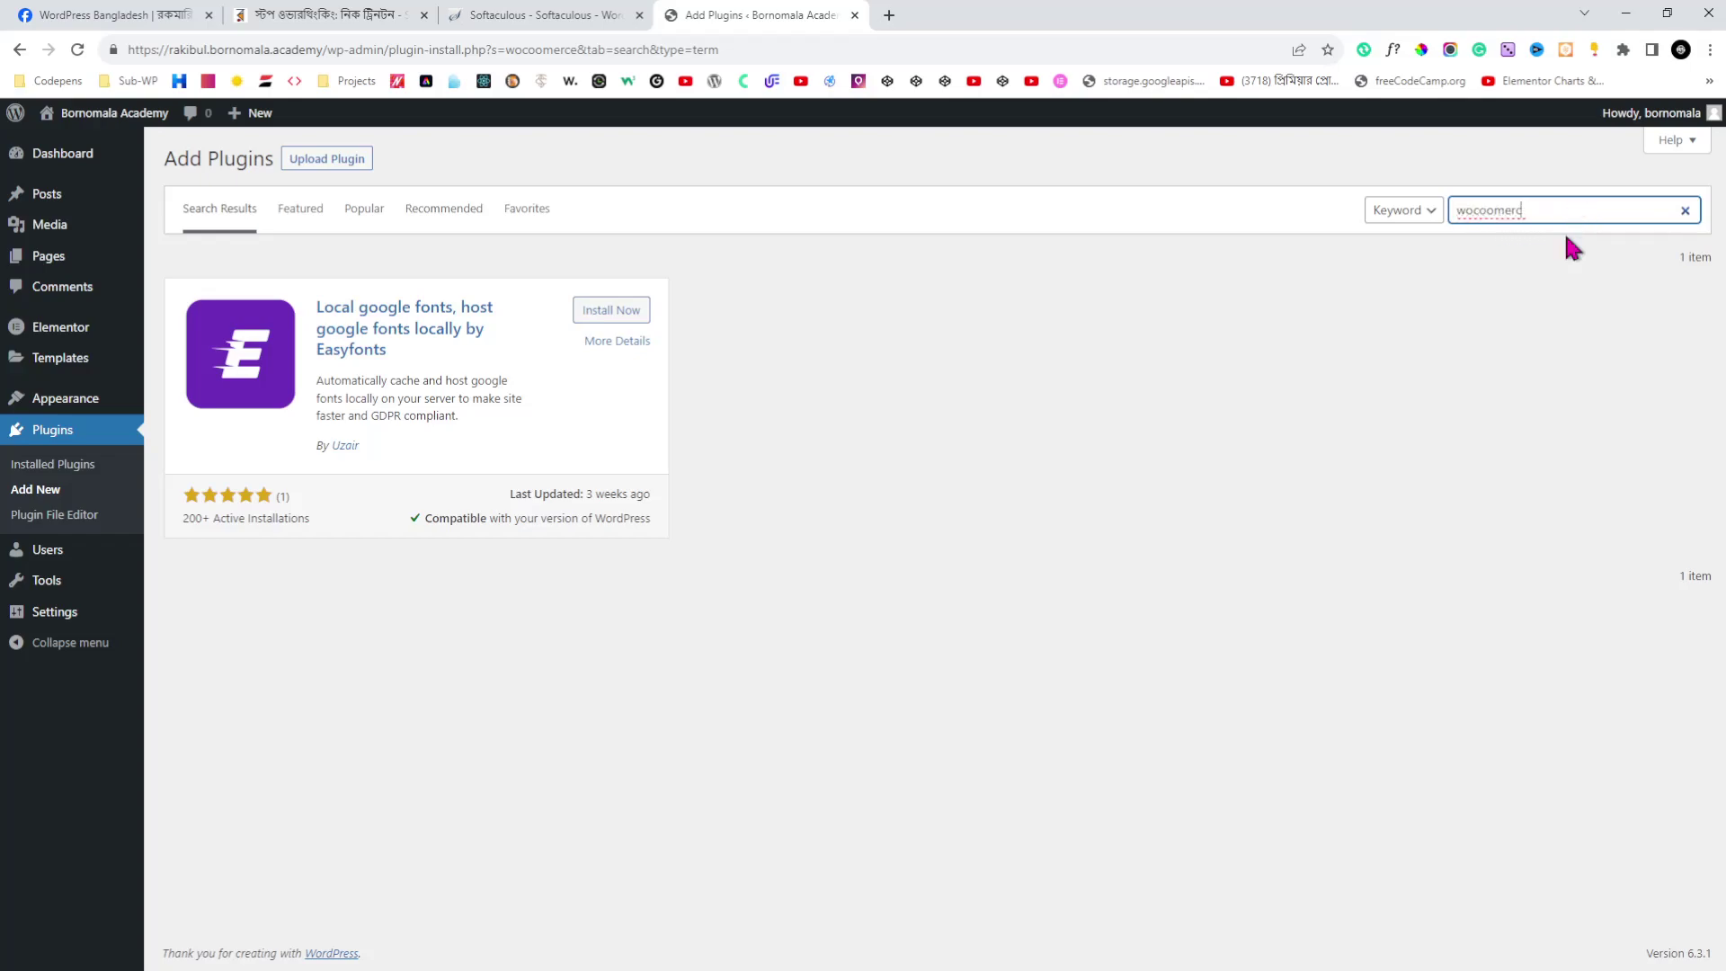
{"action": "type", "text": "mm"}
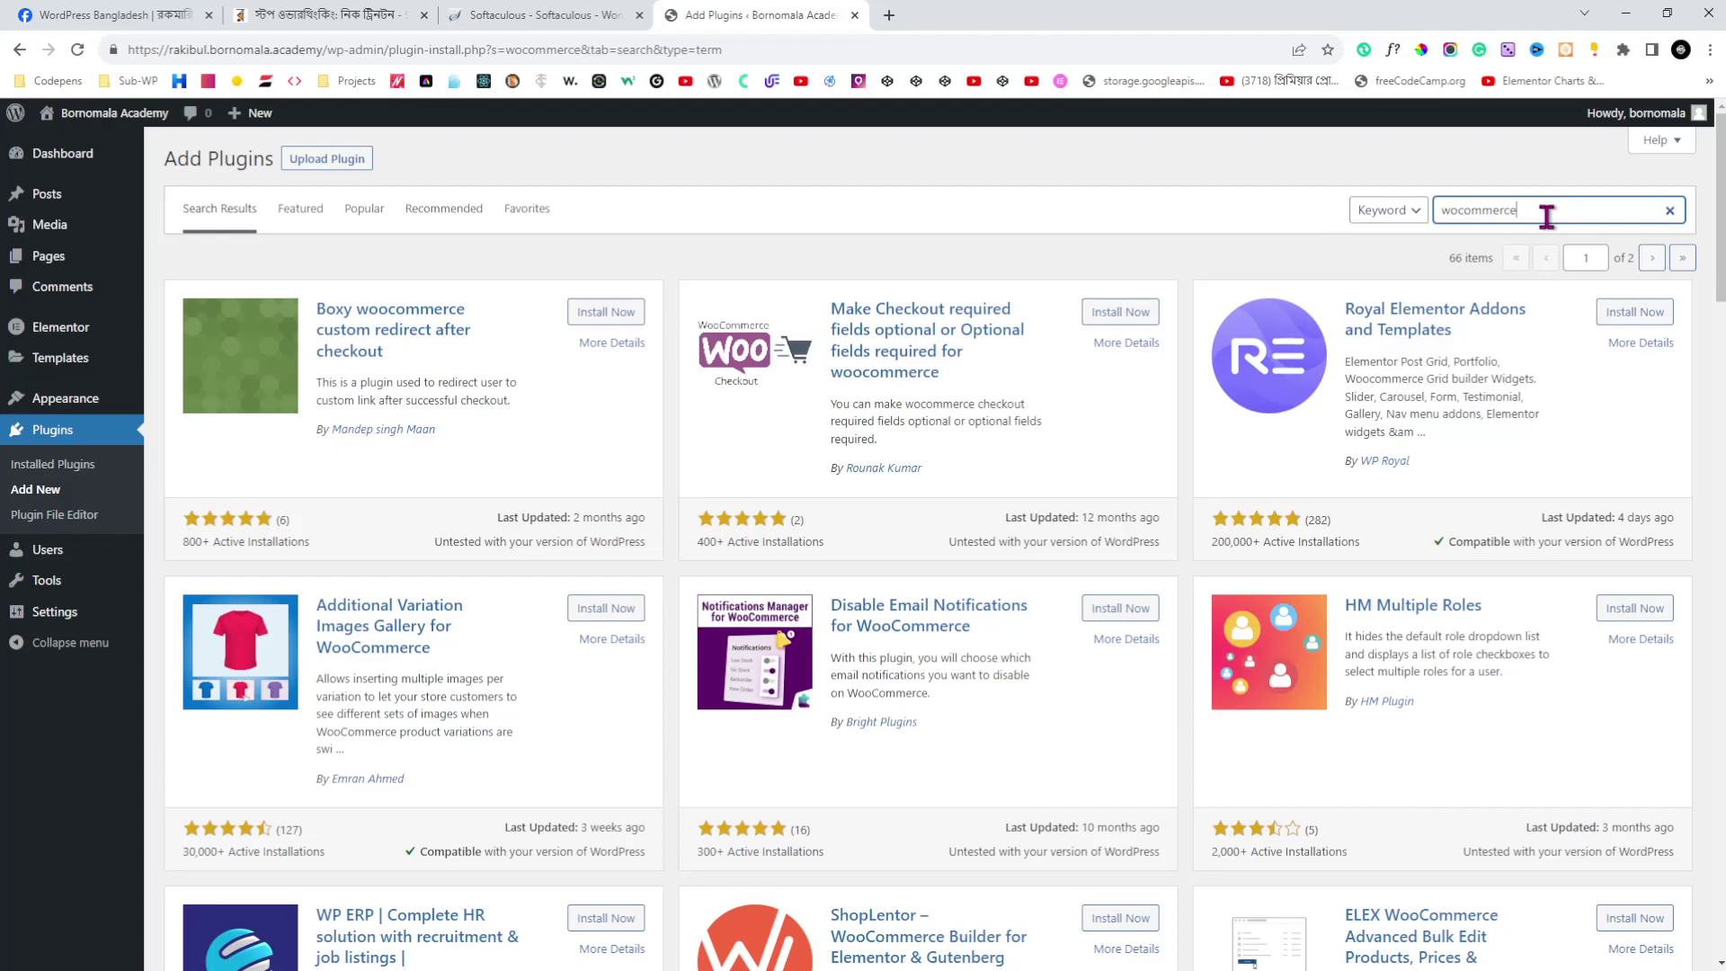
{"action": "key", "text": "Left"}
{"action": "key", "text": "Left"}
{"action": "key", "text": "Left"}
{"action": "key", "text": "Left"}
{"action": "key", "text": "BackSpace"}
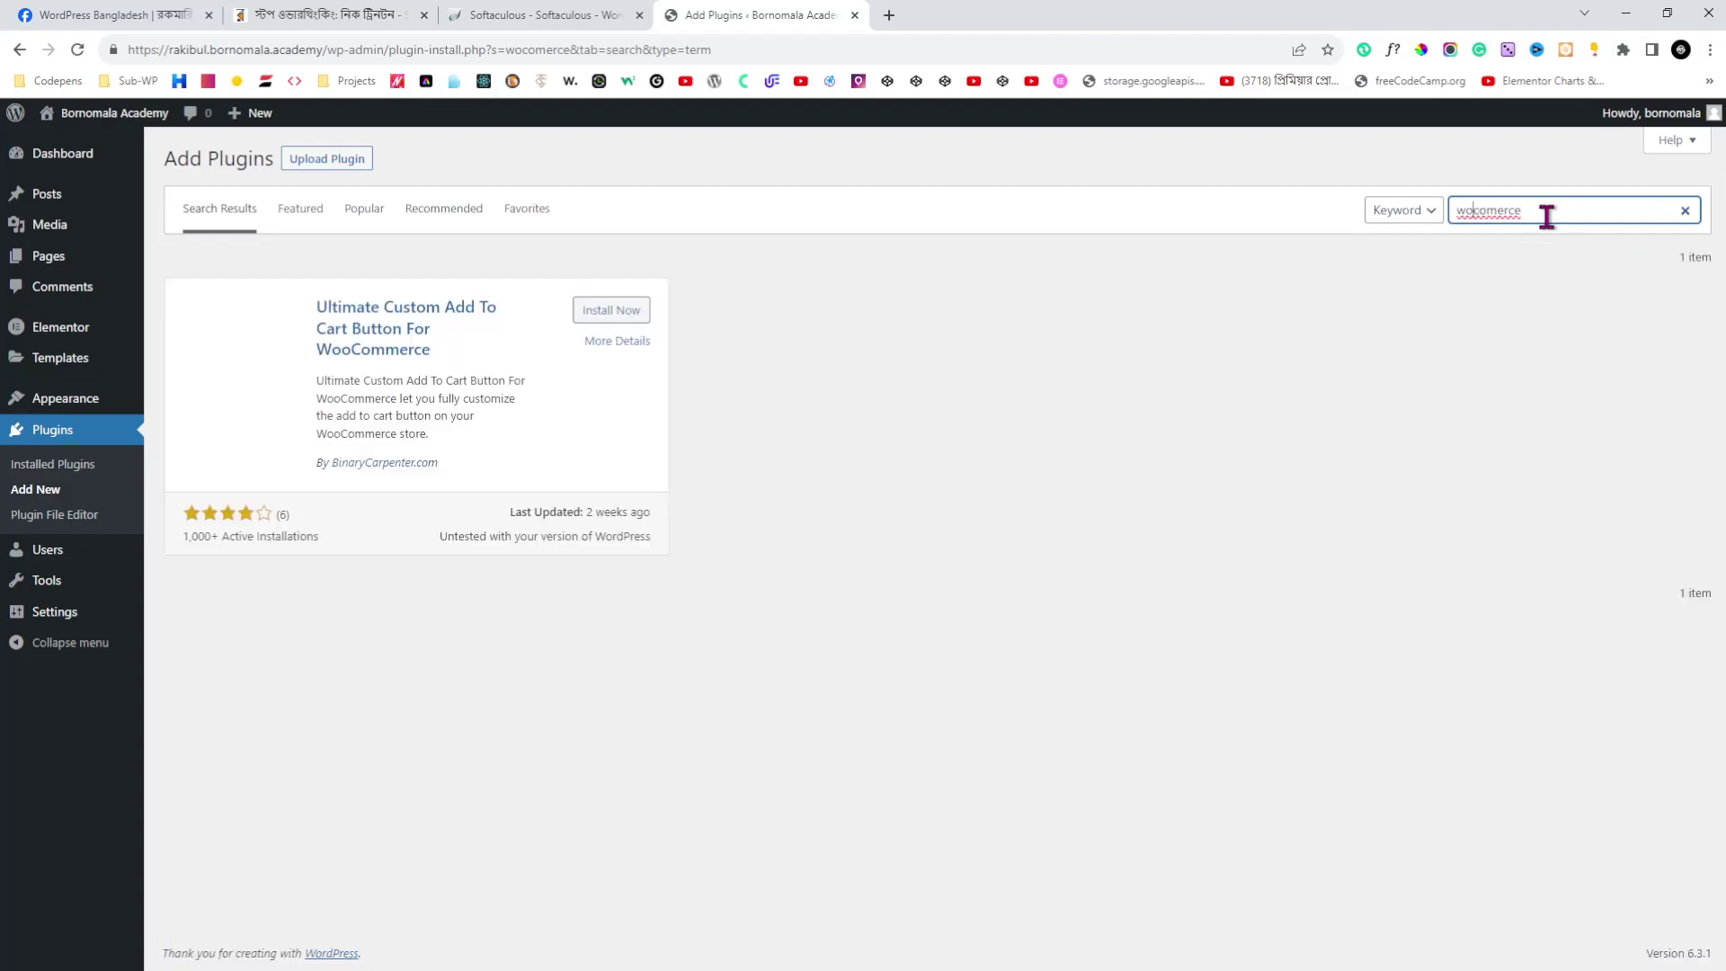
{"action": "type", "text": "o"}
{"action": "left_click", "coordinate": [1577, 212]}
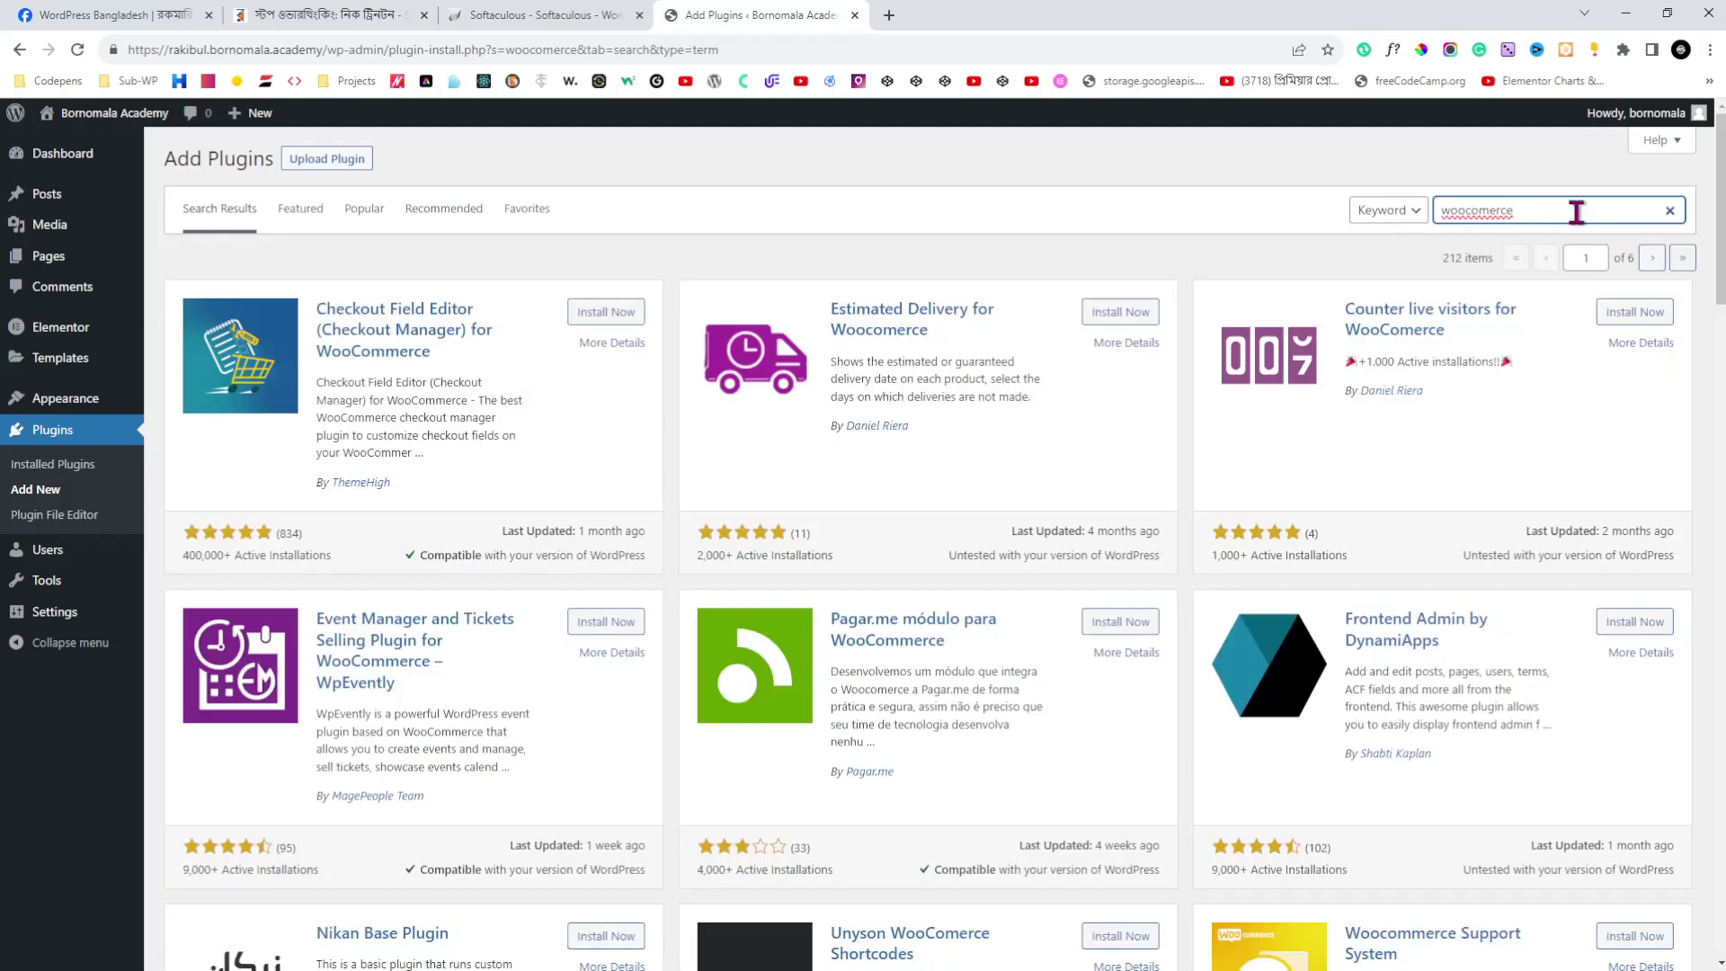
{"action": "double_click", "coordinate": [1492, 219]}
{"action": "left_click", "coordinate": [1489, 212]}
{"action": "type", "text": "m"}
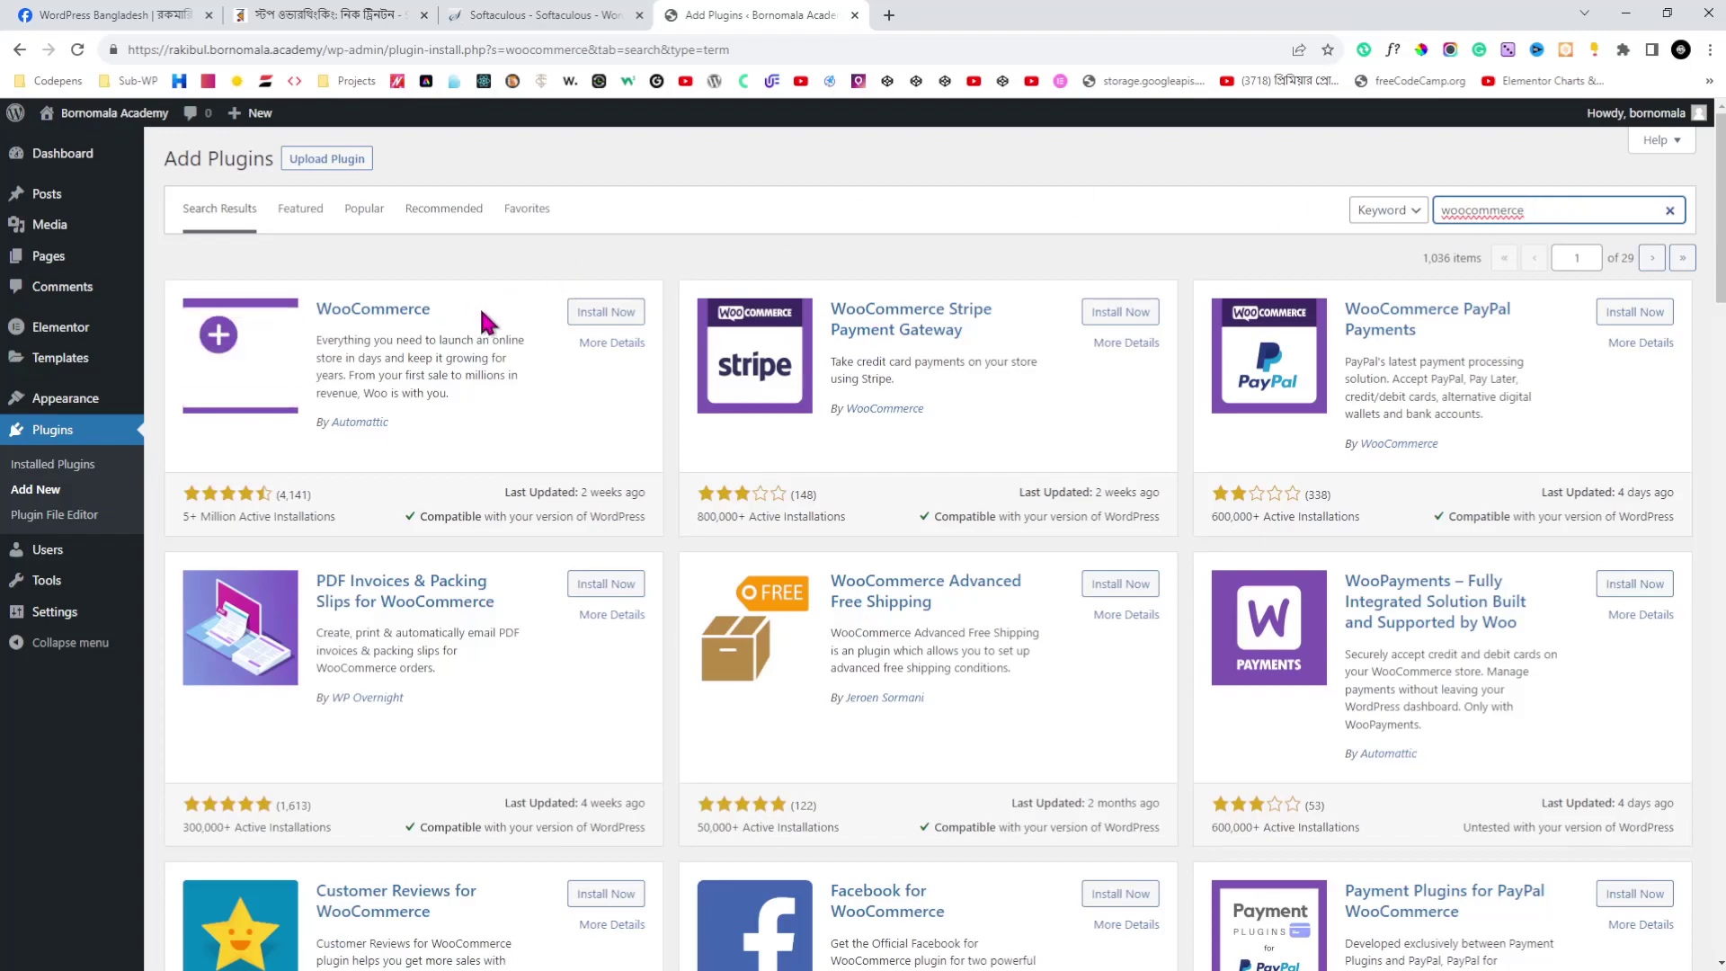
- Install and activate the WooCommerce plugin by Automattic, skipping its guided setup
{"action": "left_click", "coordinate": [623, 313]}
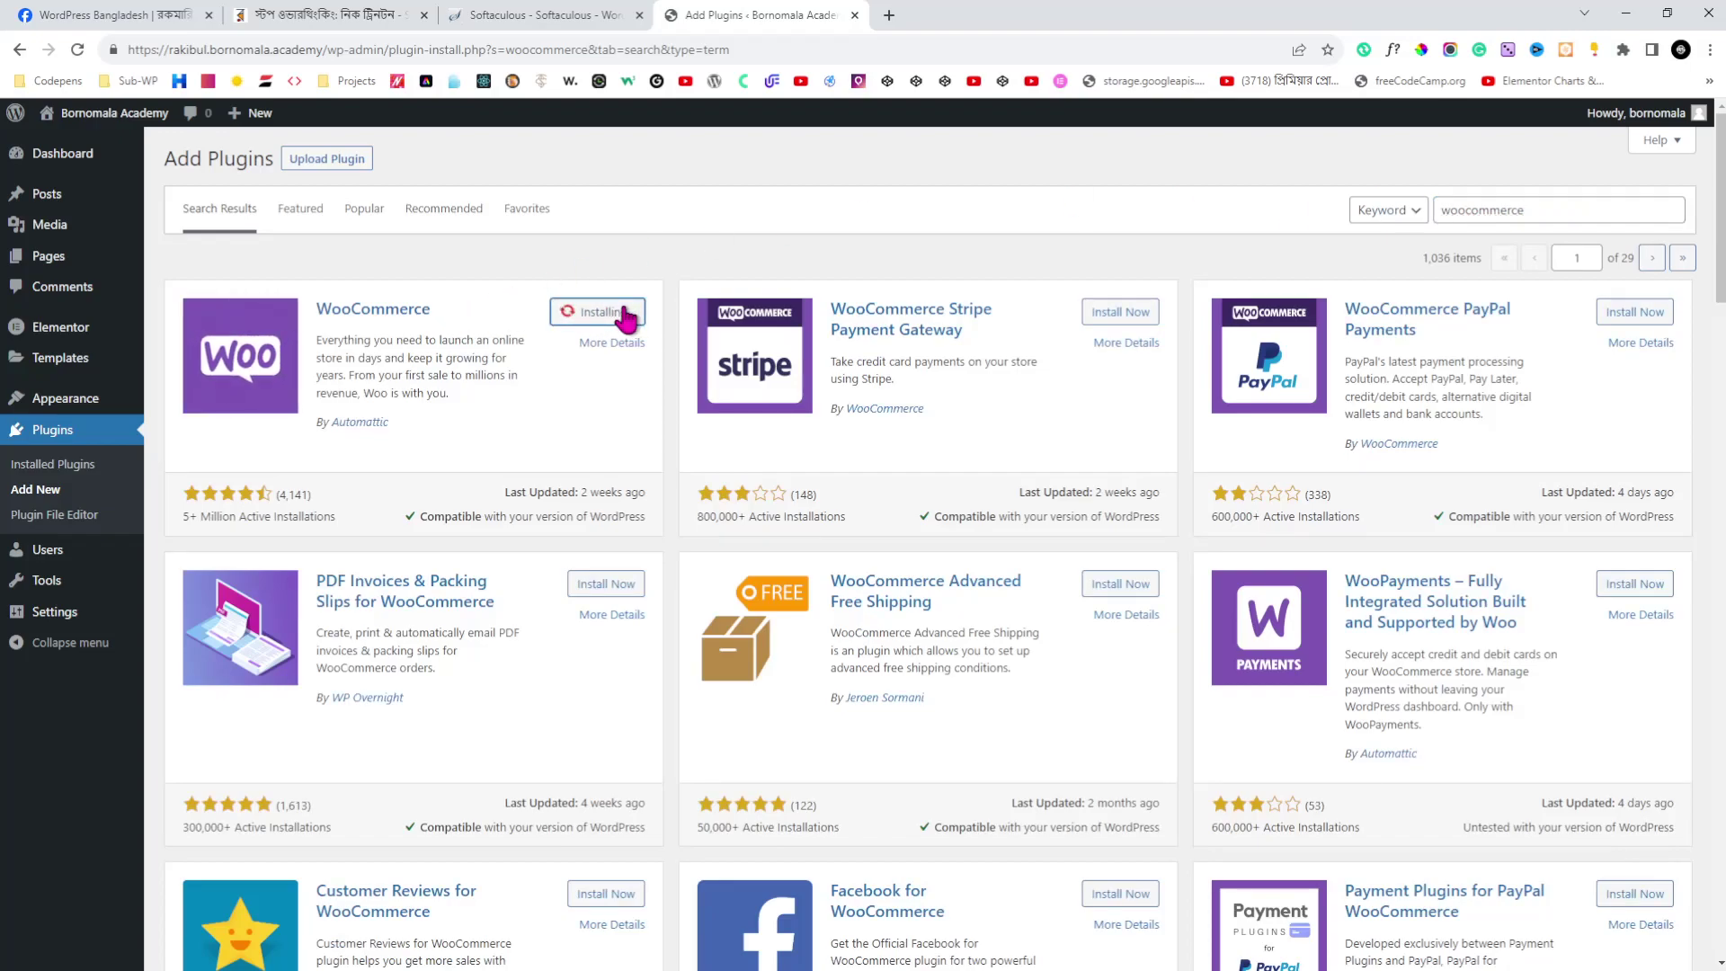
{"action": "left_click", "coordinate": [611, 318]}
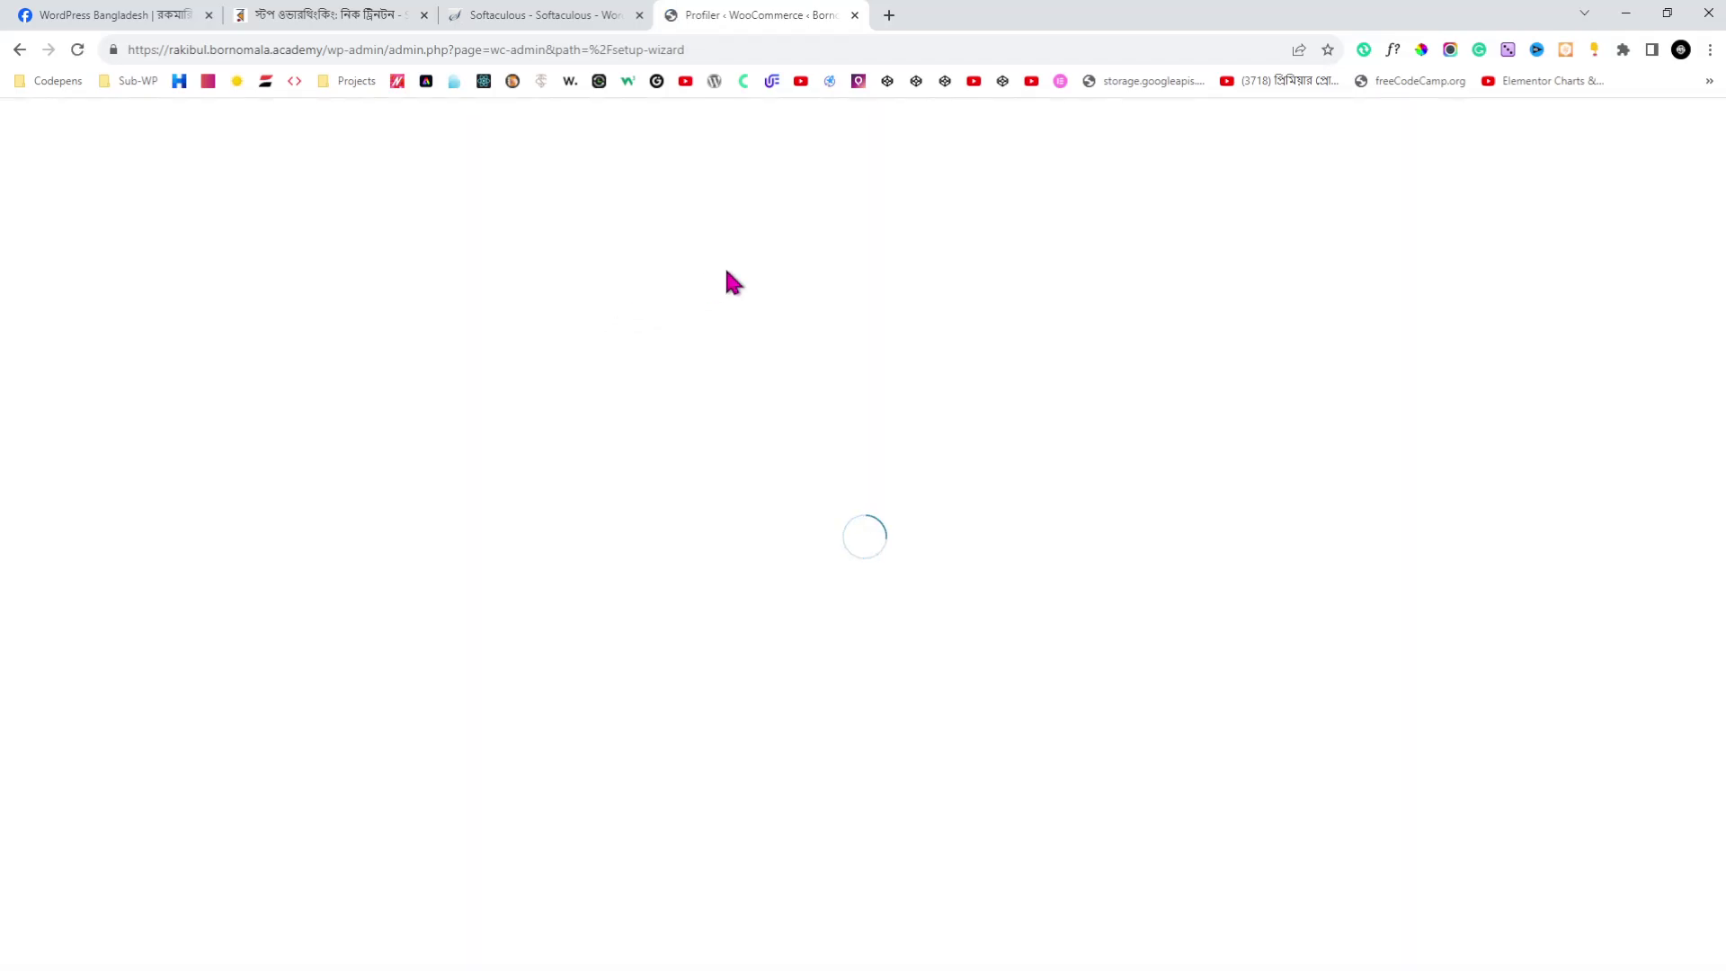
{"action": "left_click", "coordinate": [1663, 140]}
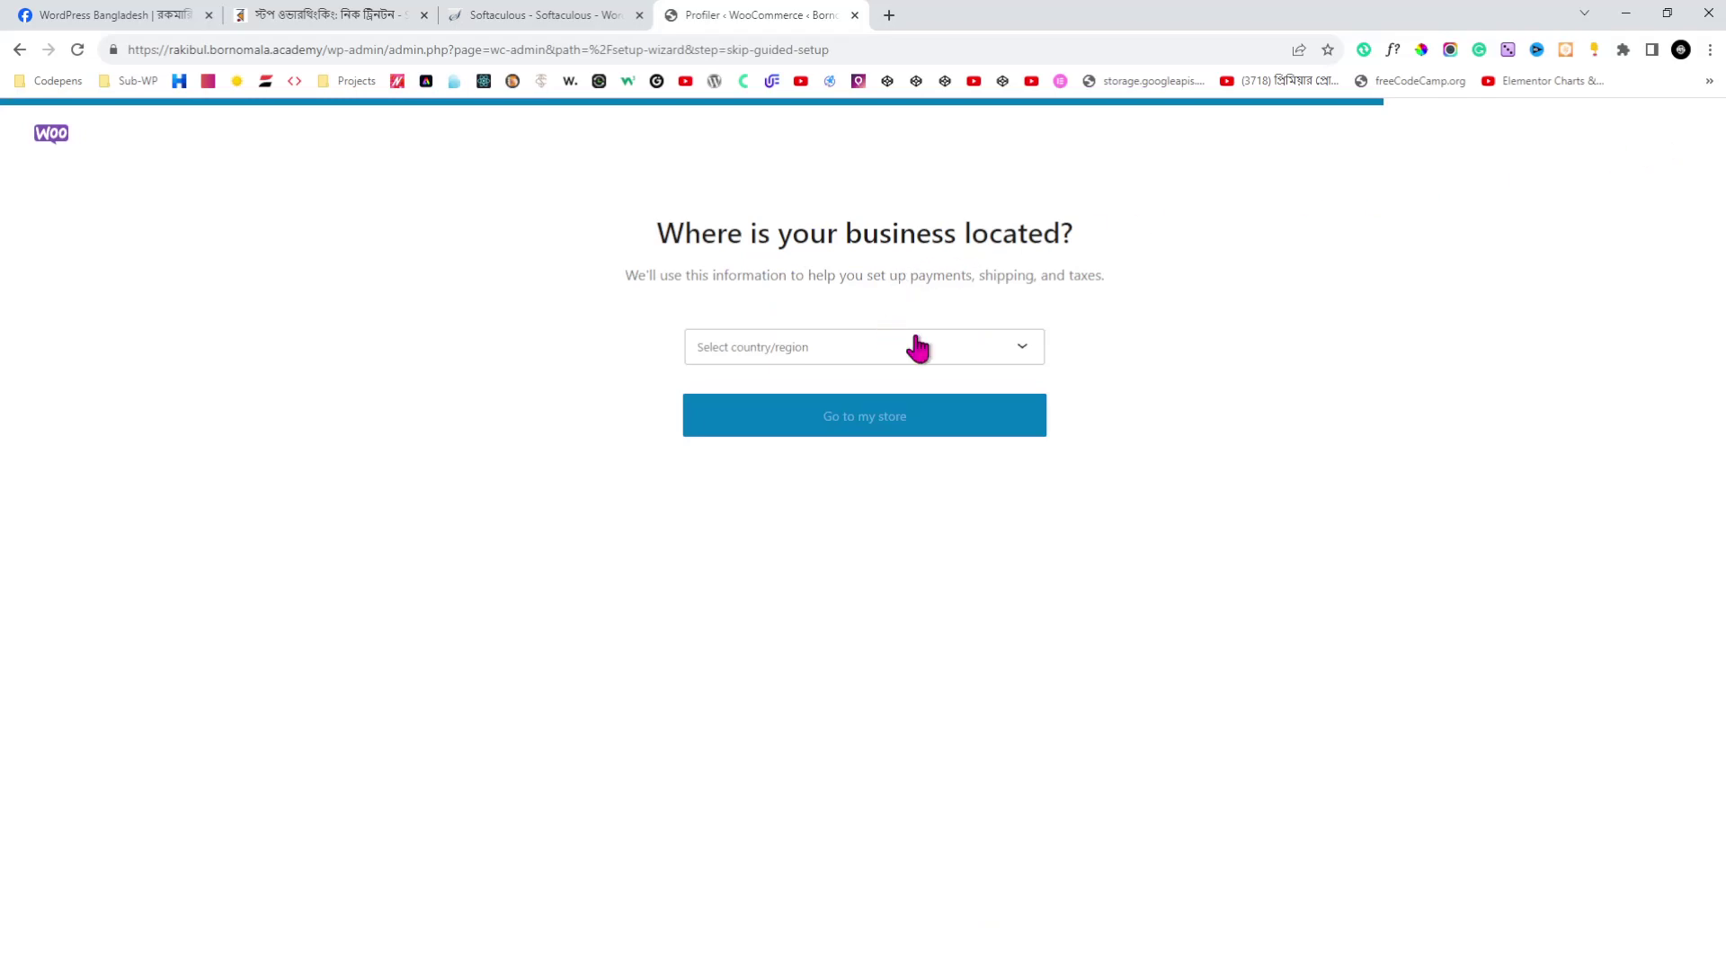
- Set the business location to Bangladesh — Dhaka and continue to the store
{"action": "left_click", "coordinate": [913, 346]}
{"action": "type", "text": "bang"}
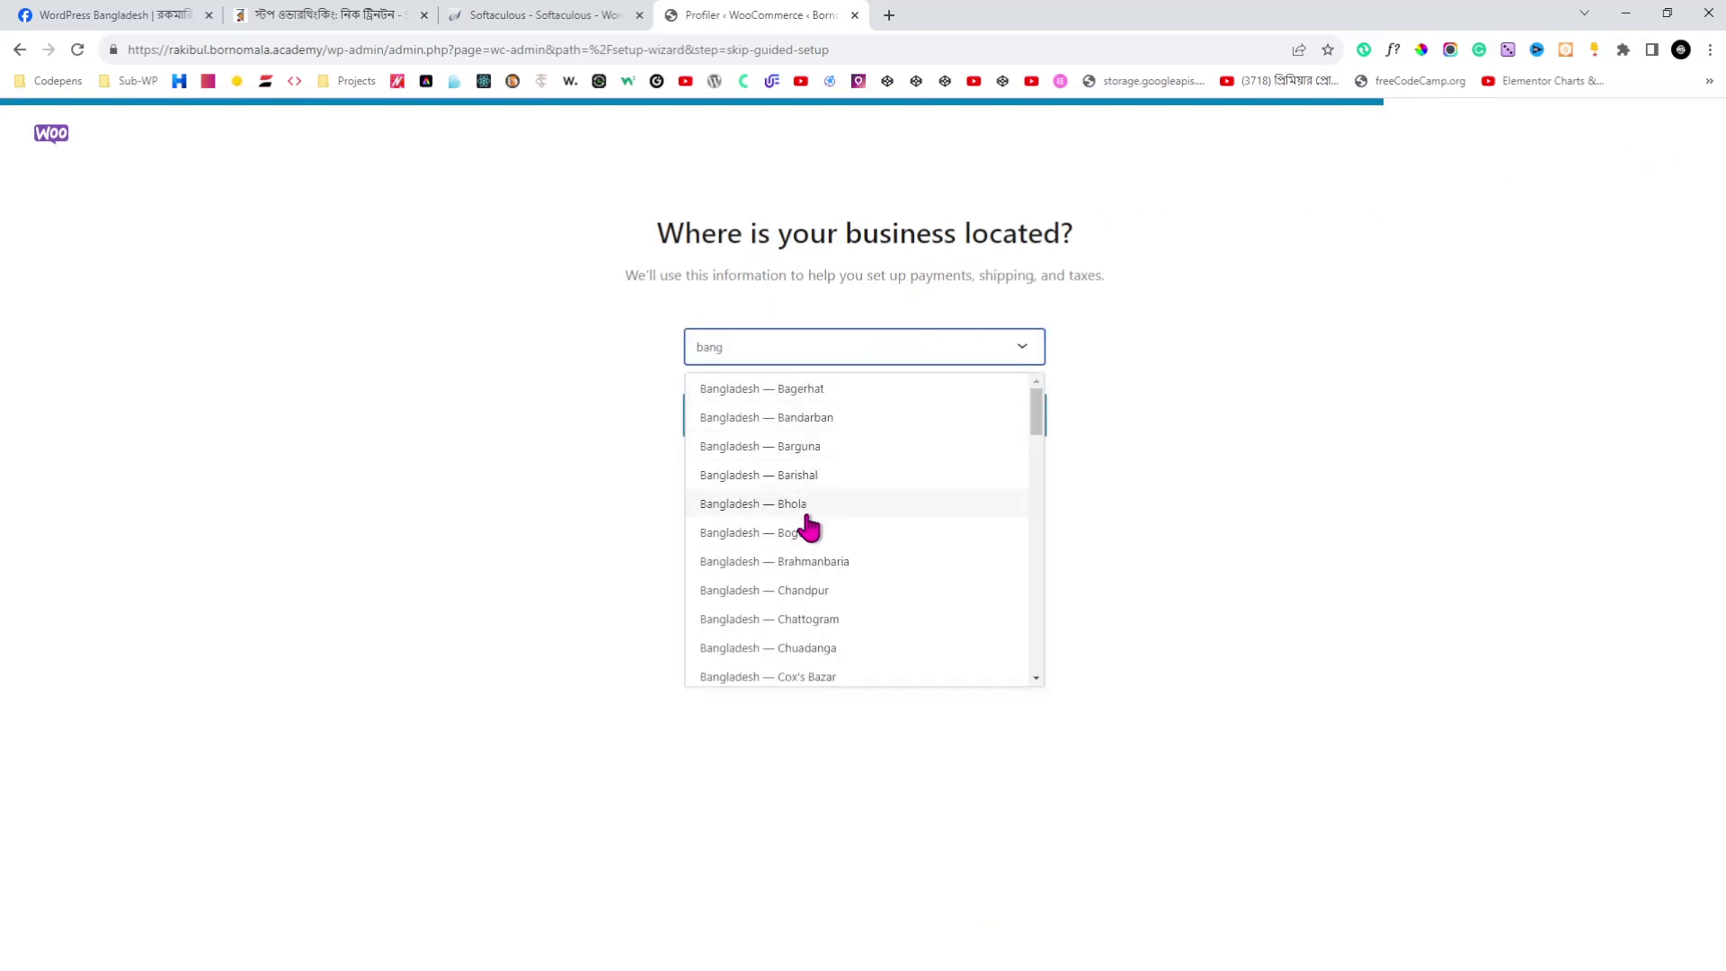
{"action": "scroll", "coordinate": [807, 526], "scroll_direction": "down", "scroll_amount": 2}
{"action": "left_click", "coordinate": [863, 540]}
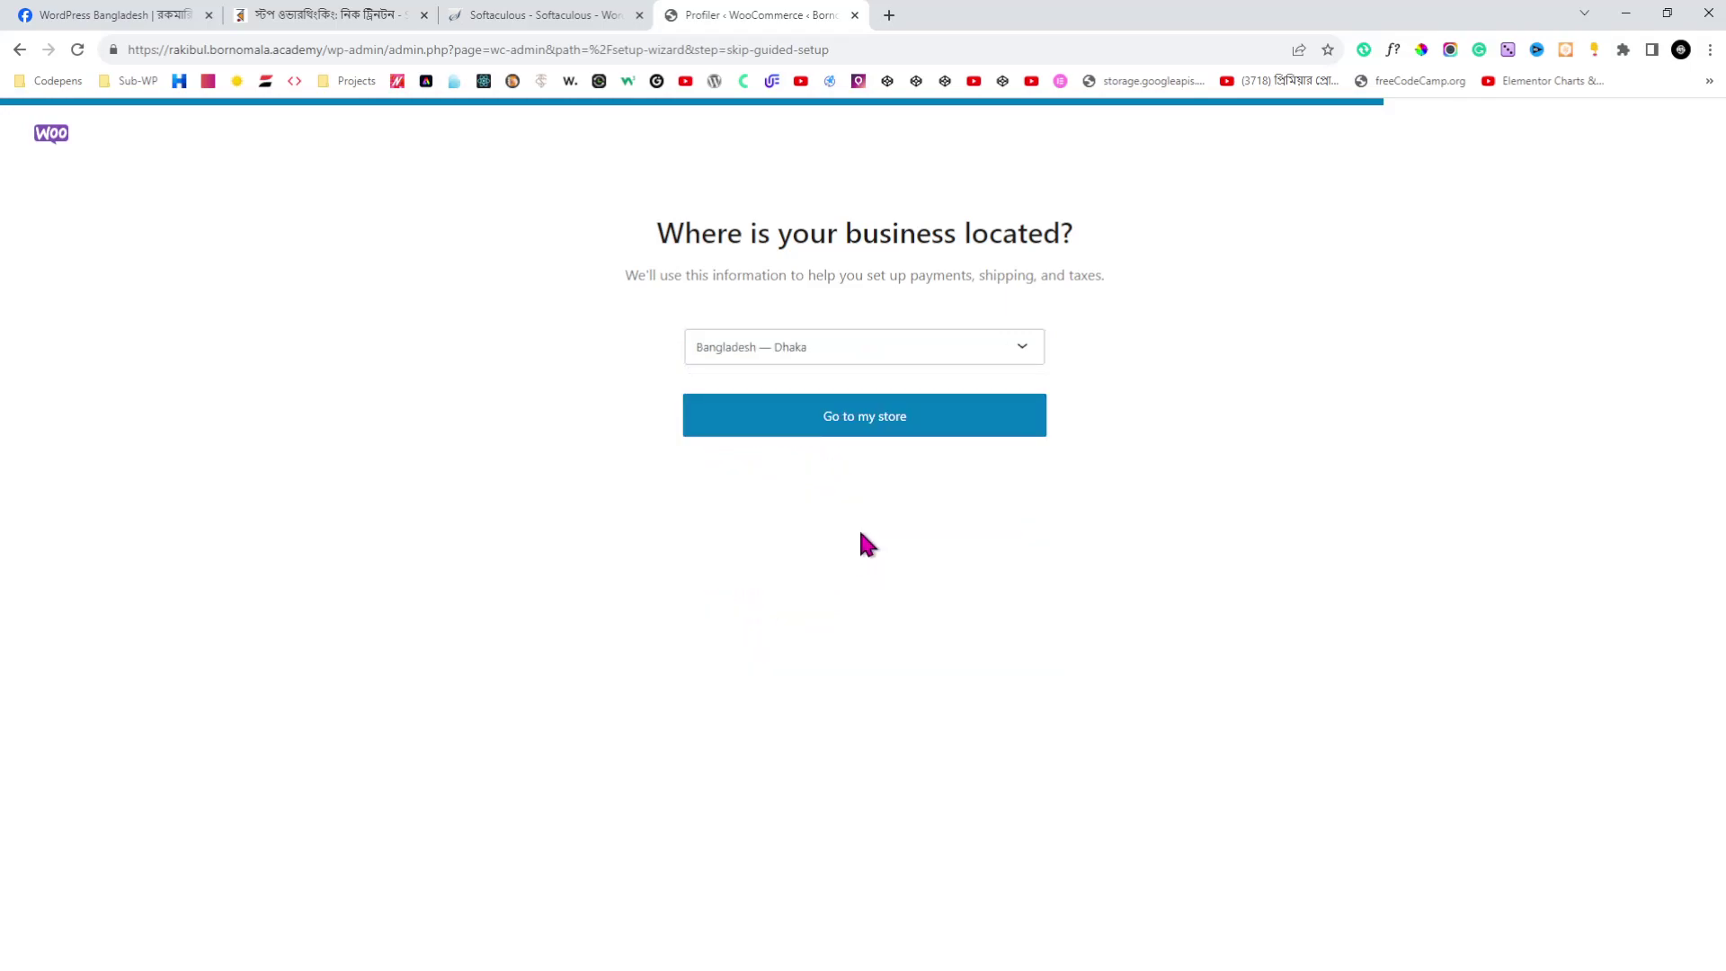
{"action": "left_click", "coordinate": [897, 415]}
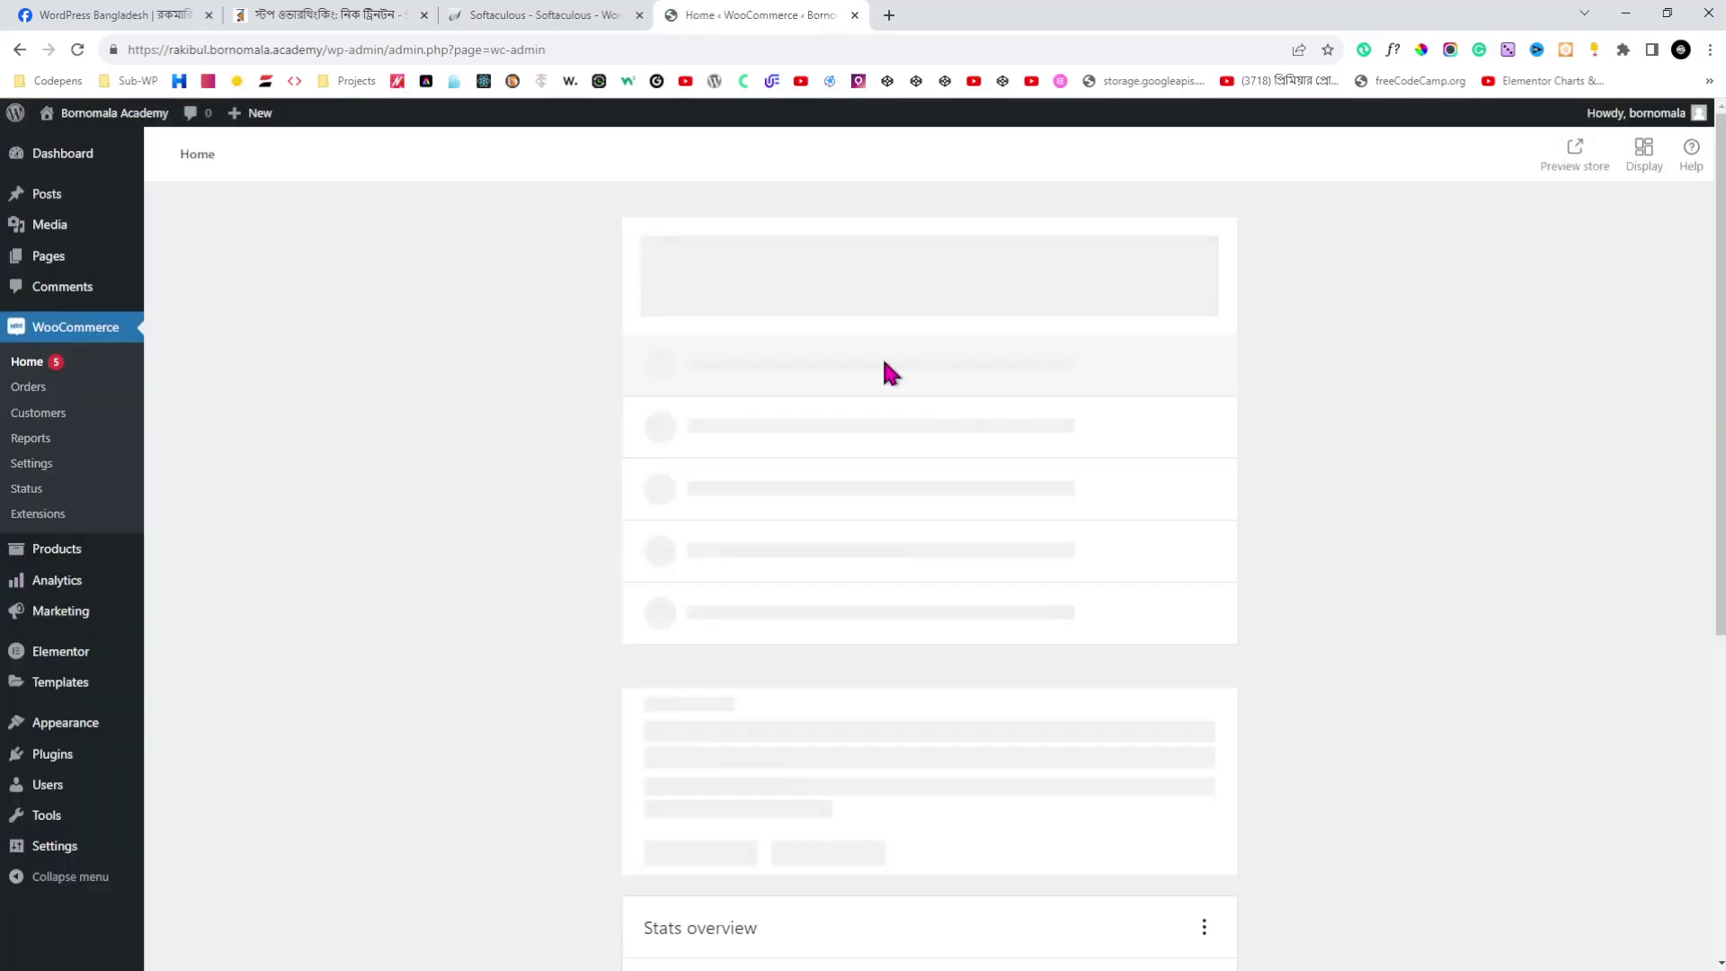
- Start a new WooCommerce product and name it "Test Our Demo Product"
{"action": "mouse_move", "coordinate": [59, 558]}
{"action": "left_click", "coordinate": [191, 582]}
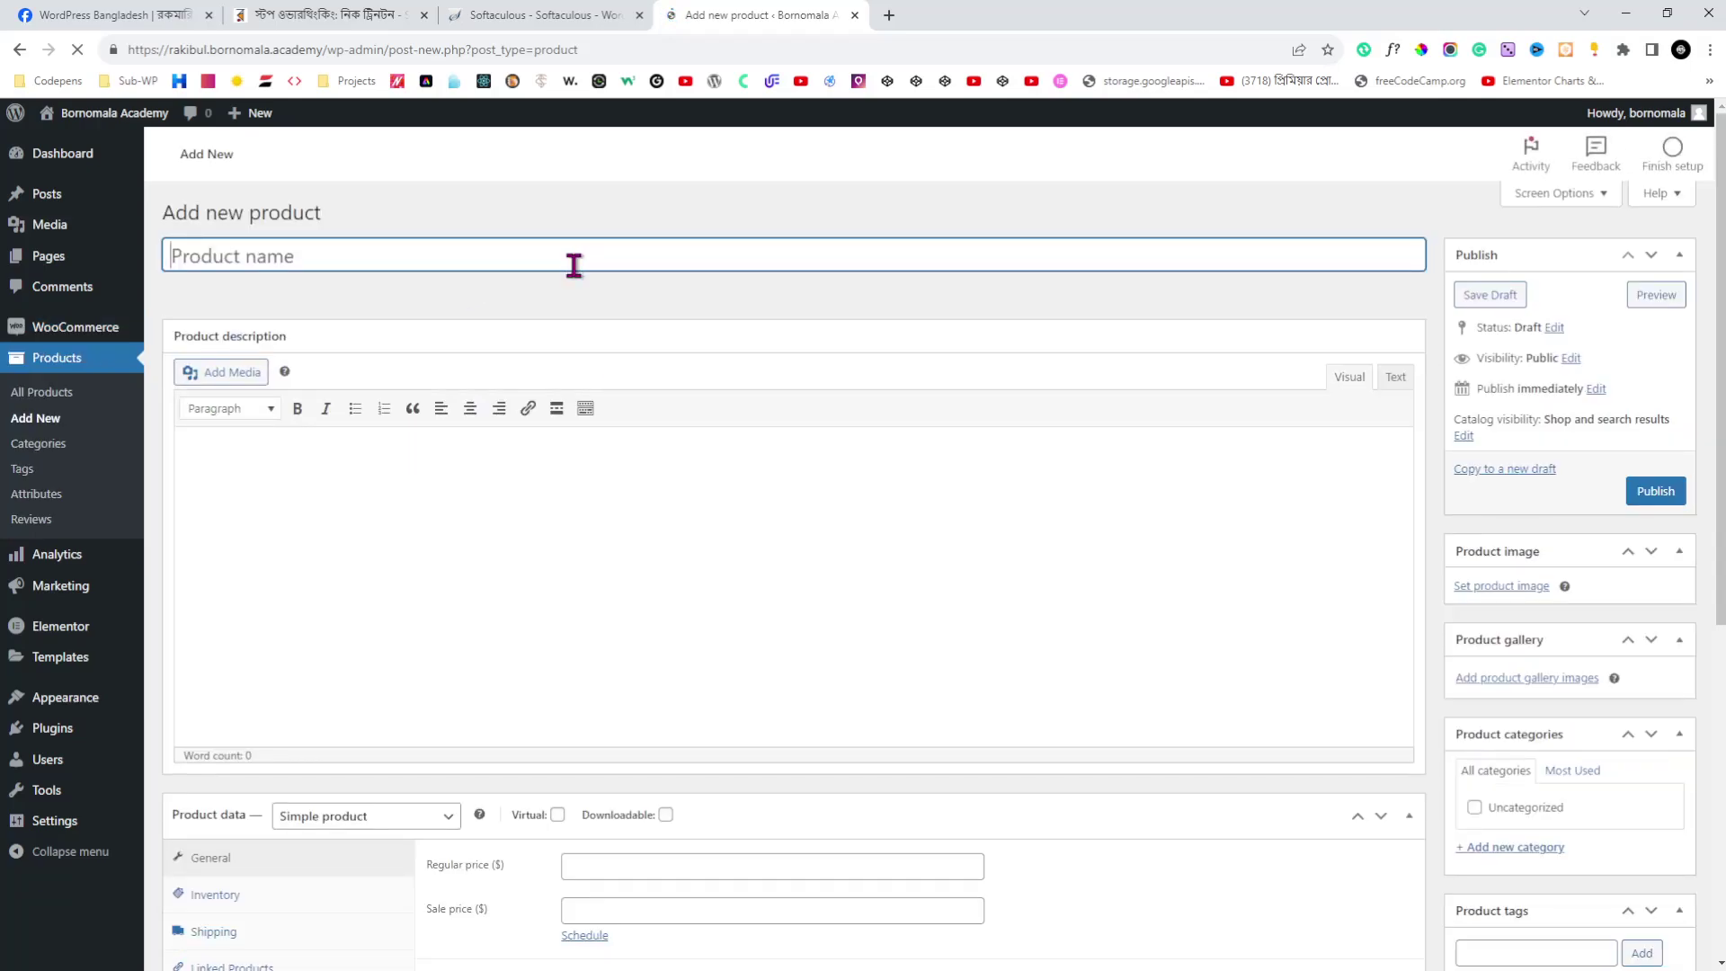
{"action": "type", "text": "T"}
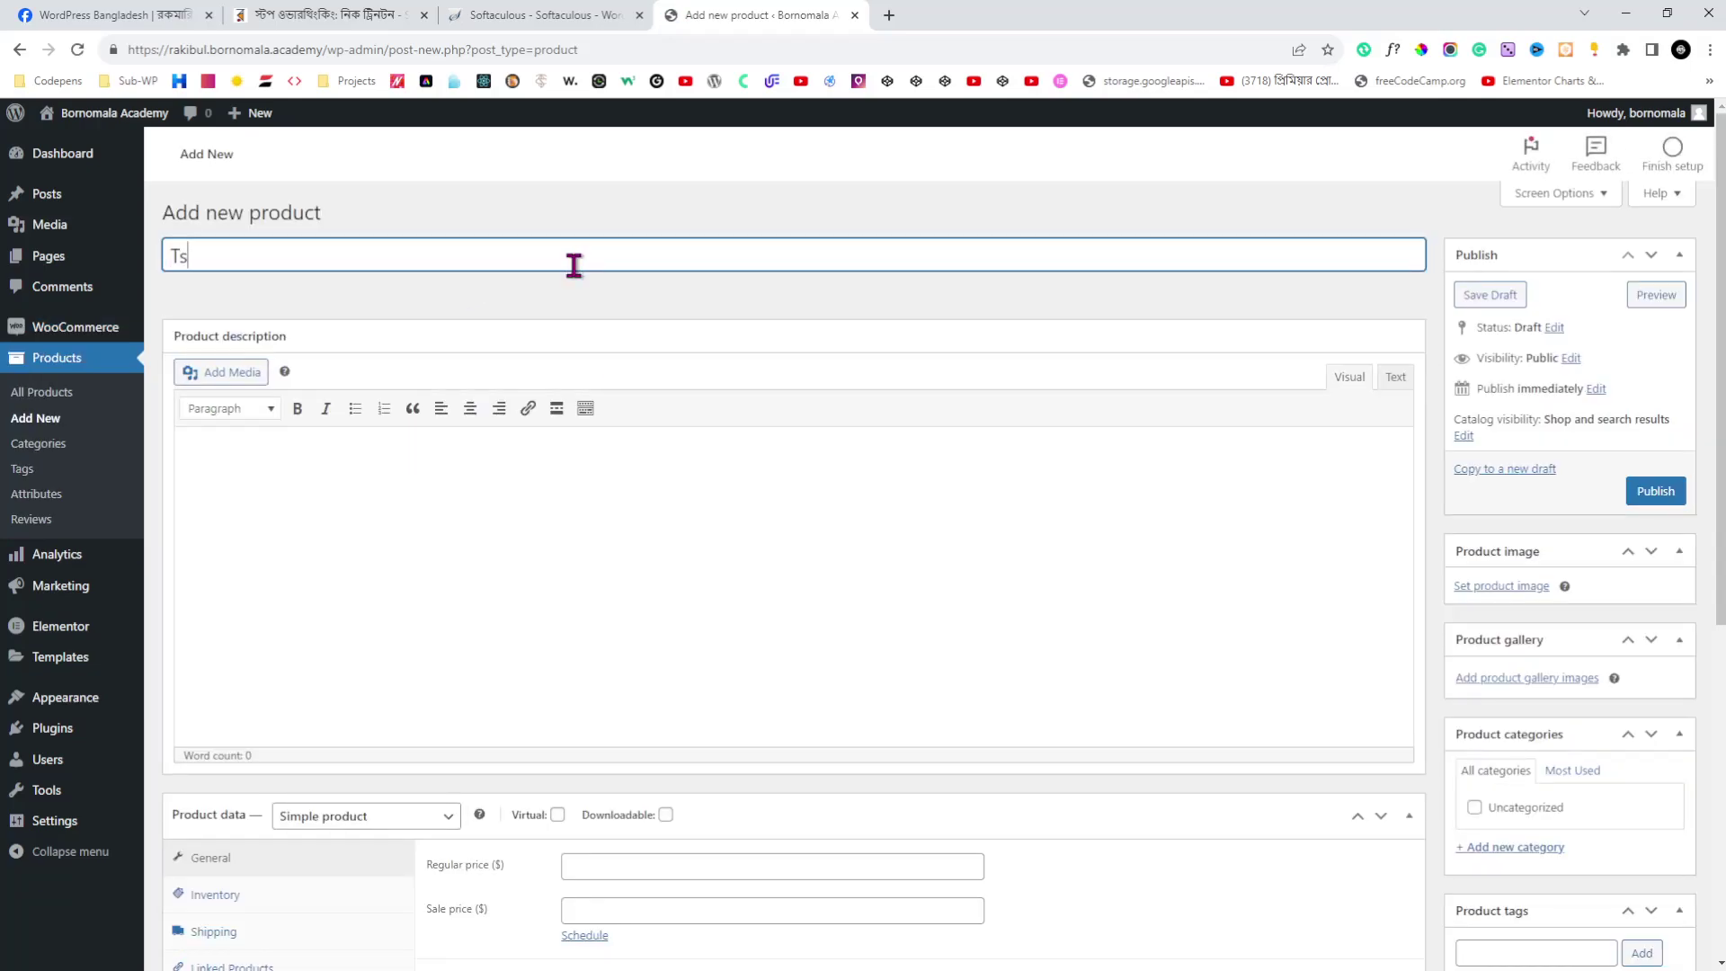
{"action": "type", "text": "est Our Demo Product"}
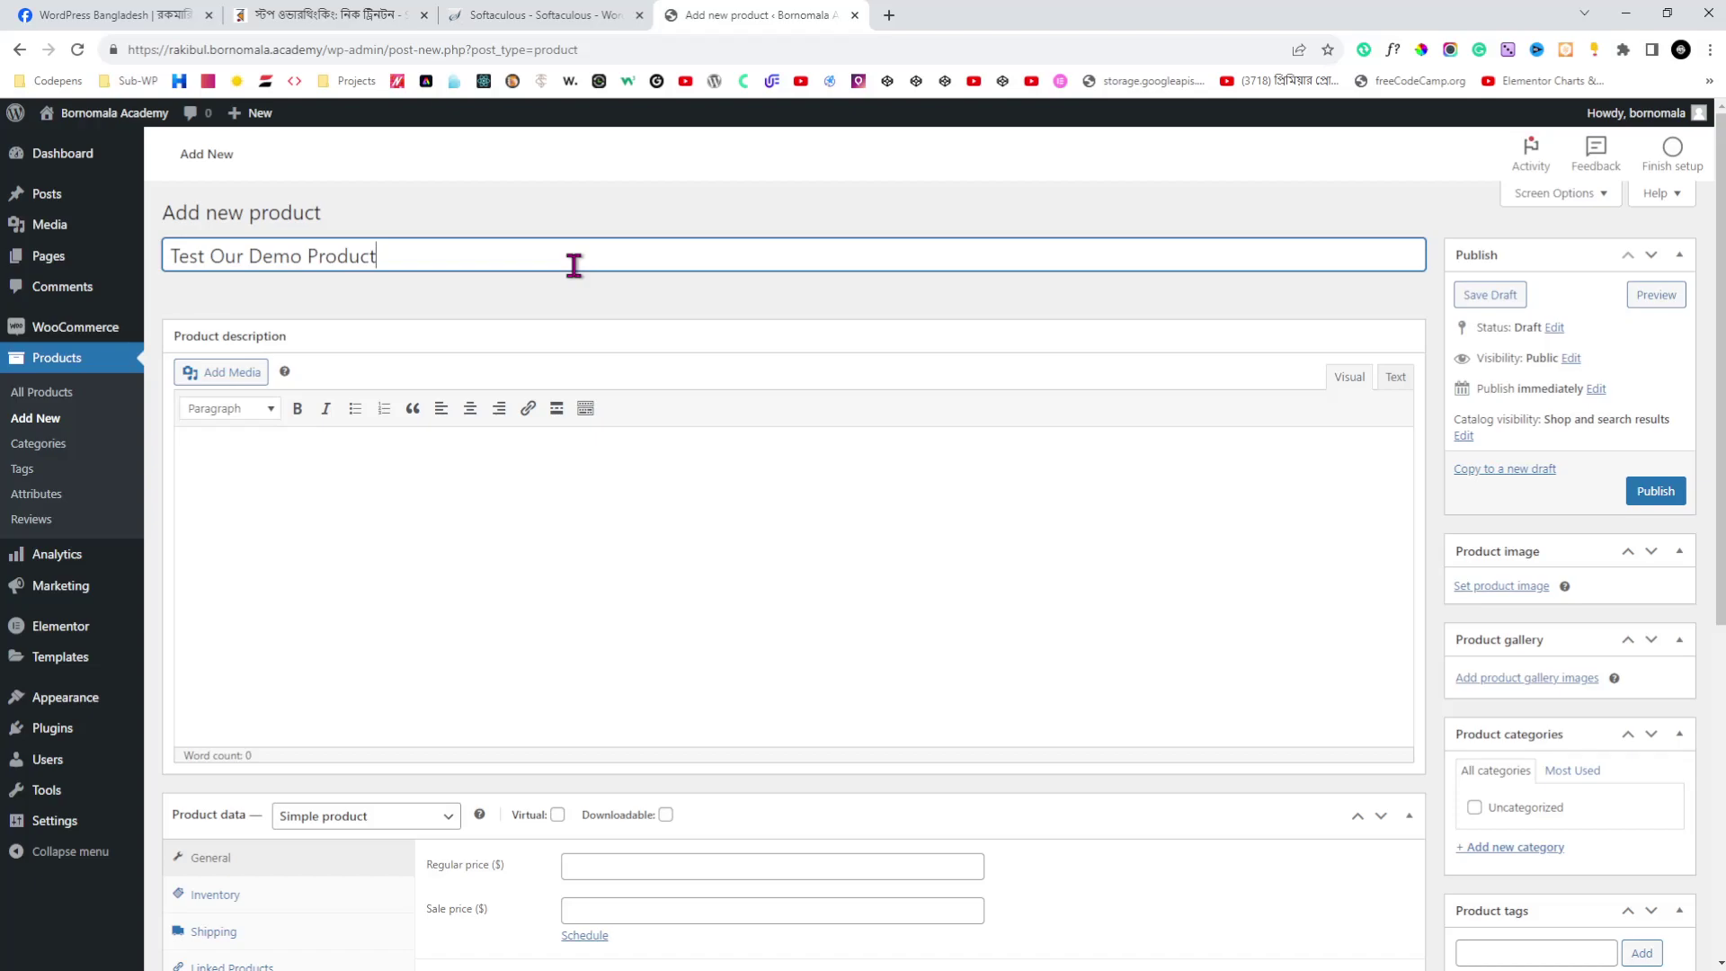
- Change the product title to "Testing Our Demo Product"
{"action": "left_click", "coordinate": [204, 258]}
{"action": "type", "text": "ing"}
{"action": "left_click", "coordinate": [566, 343]}
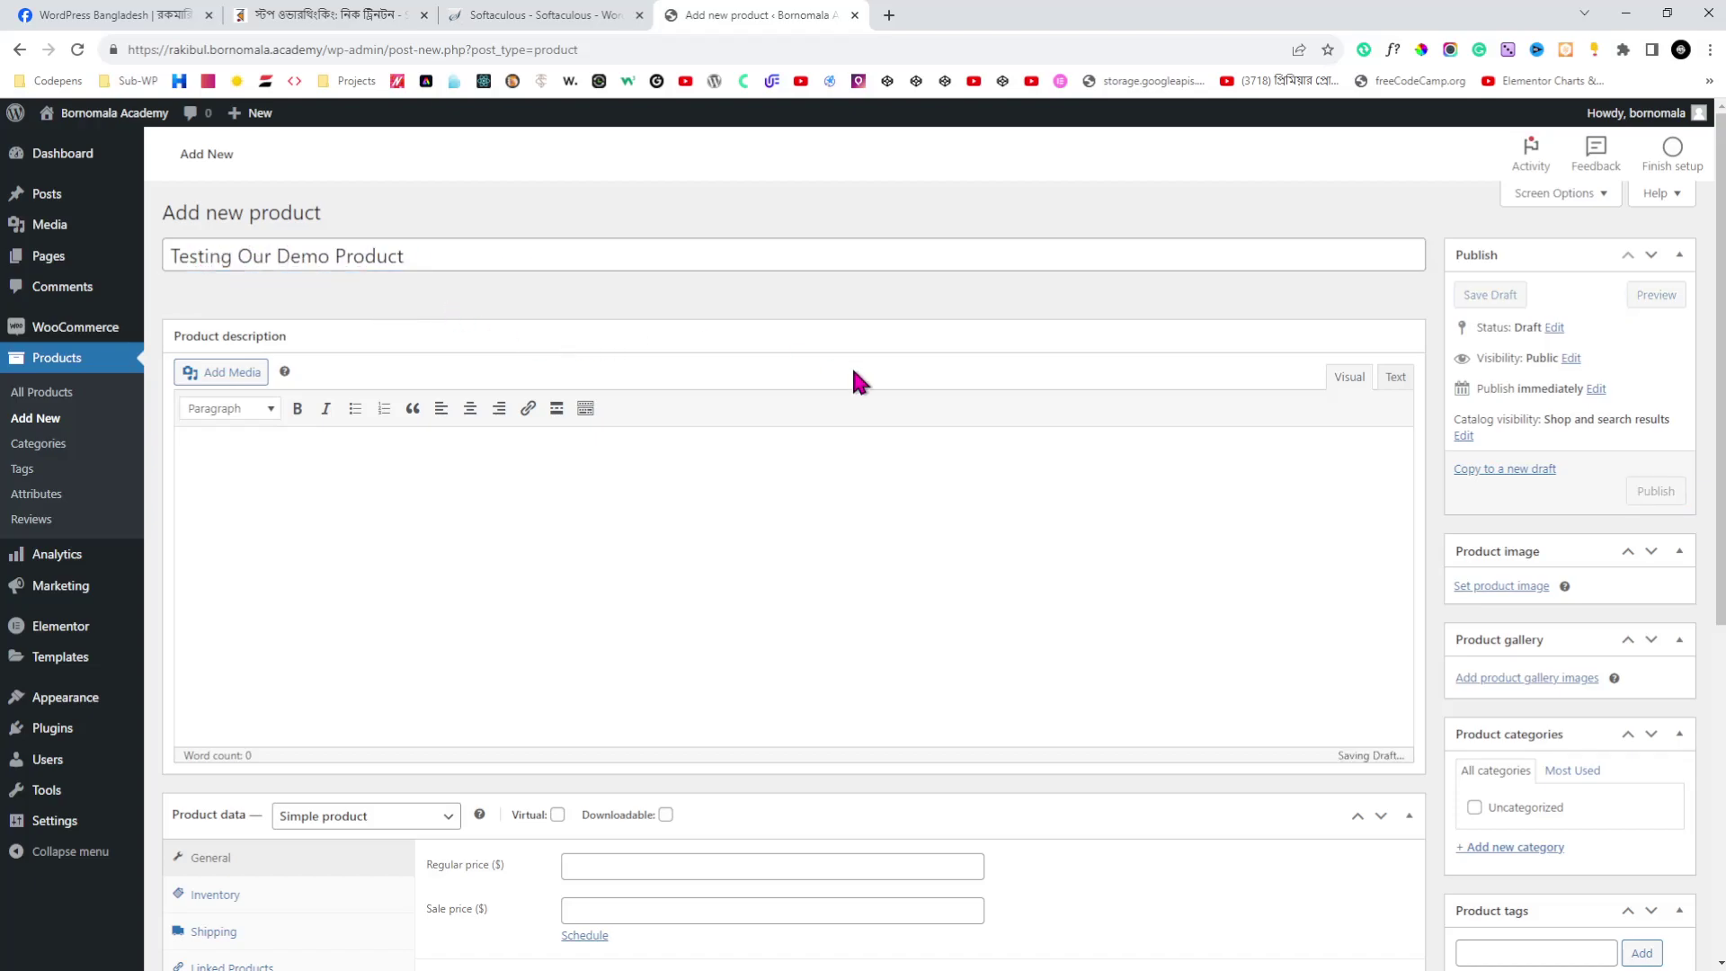
- Look over the new product form, including its description, product data and short description sections
{"action": "scroll", "coordinate": [760, 436], "scroll_direction": "down", "scroll_amount": 1}
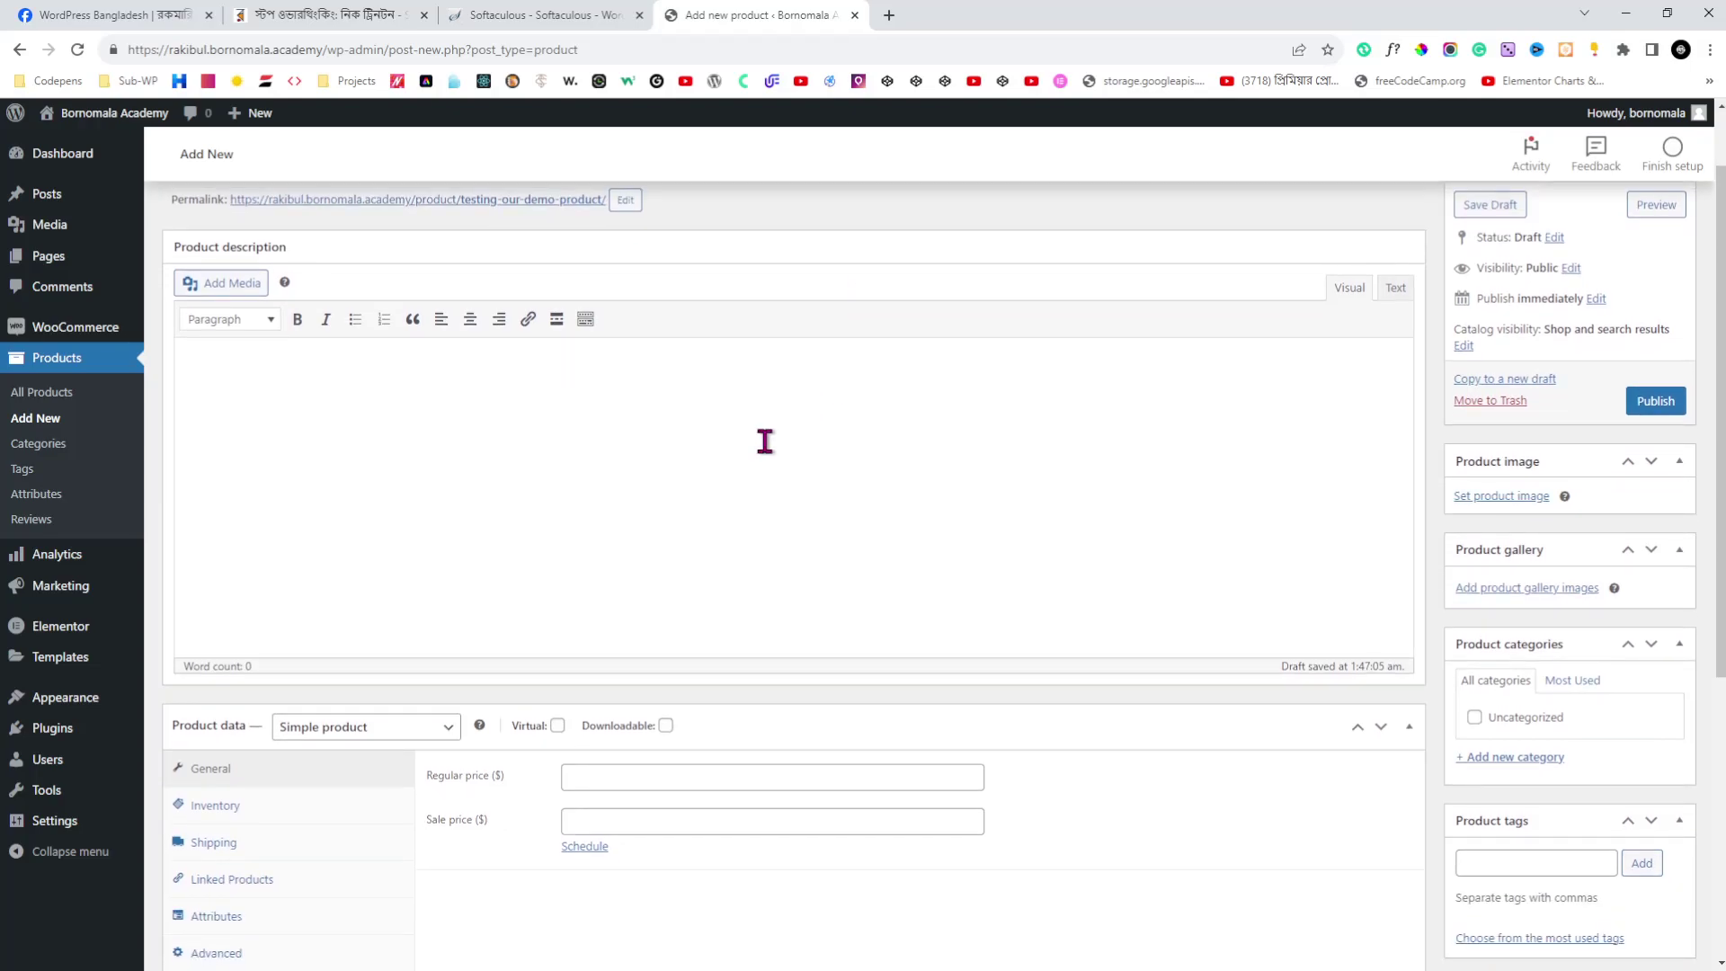
{"action": "scroll", "coordinate": [765, 441], "scroll_direction": "down", "scroll_amount": 5}
{"action": "left_click", "coordinate": [785, 742]}
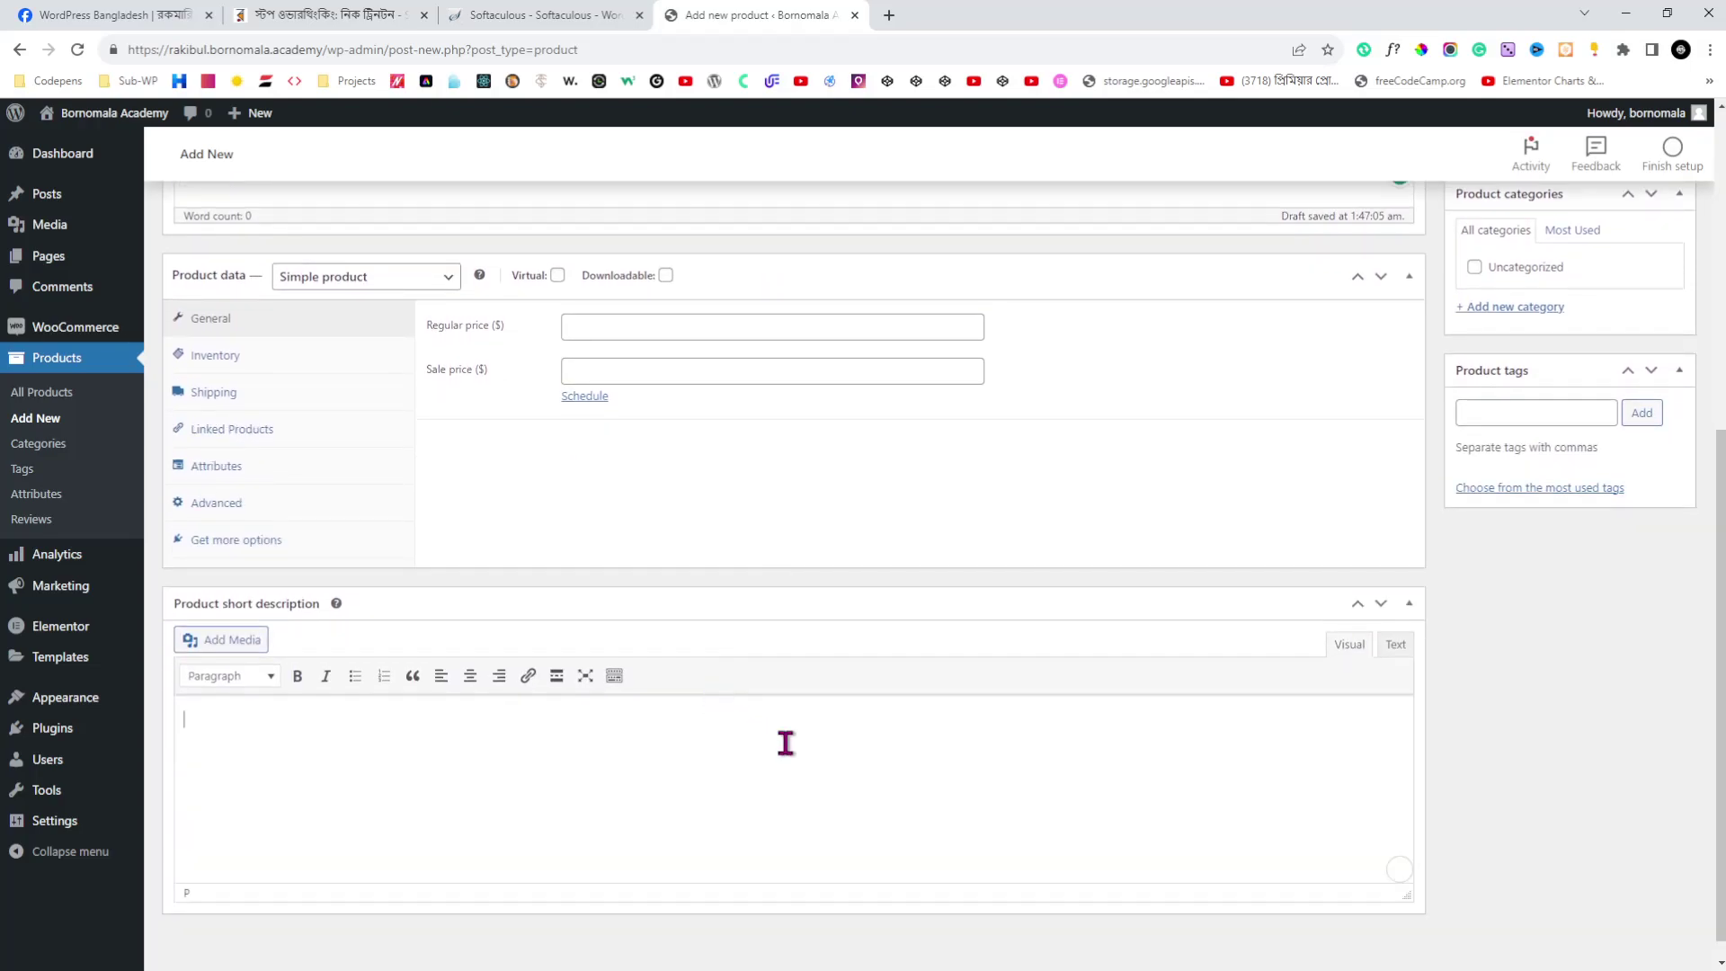
{"action": "scroll", "coordinate": [786, 743], "scroll_direction": "up", "scroll_amount": 2}
{"action": "scroll", "coordinate": [786, 742], "scroll_direction": "down", "scroll_amount": 2}
{"action": "scroll", "coordinate": [785, 743], "scroll_direction": "up", "scroll_amount": 2}
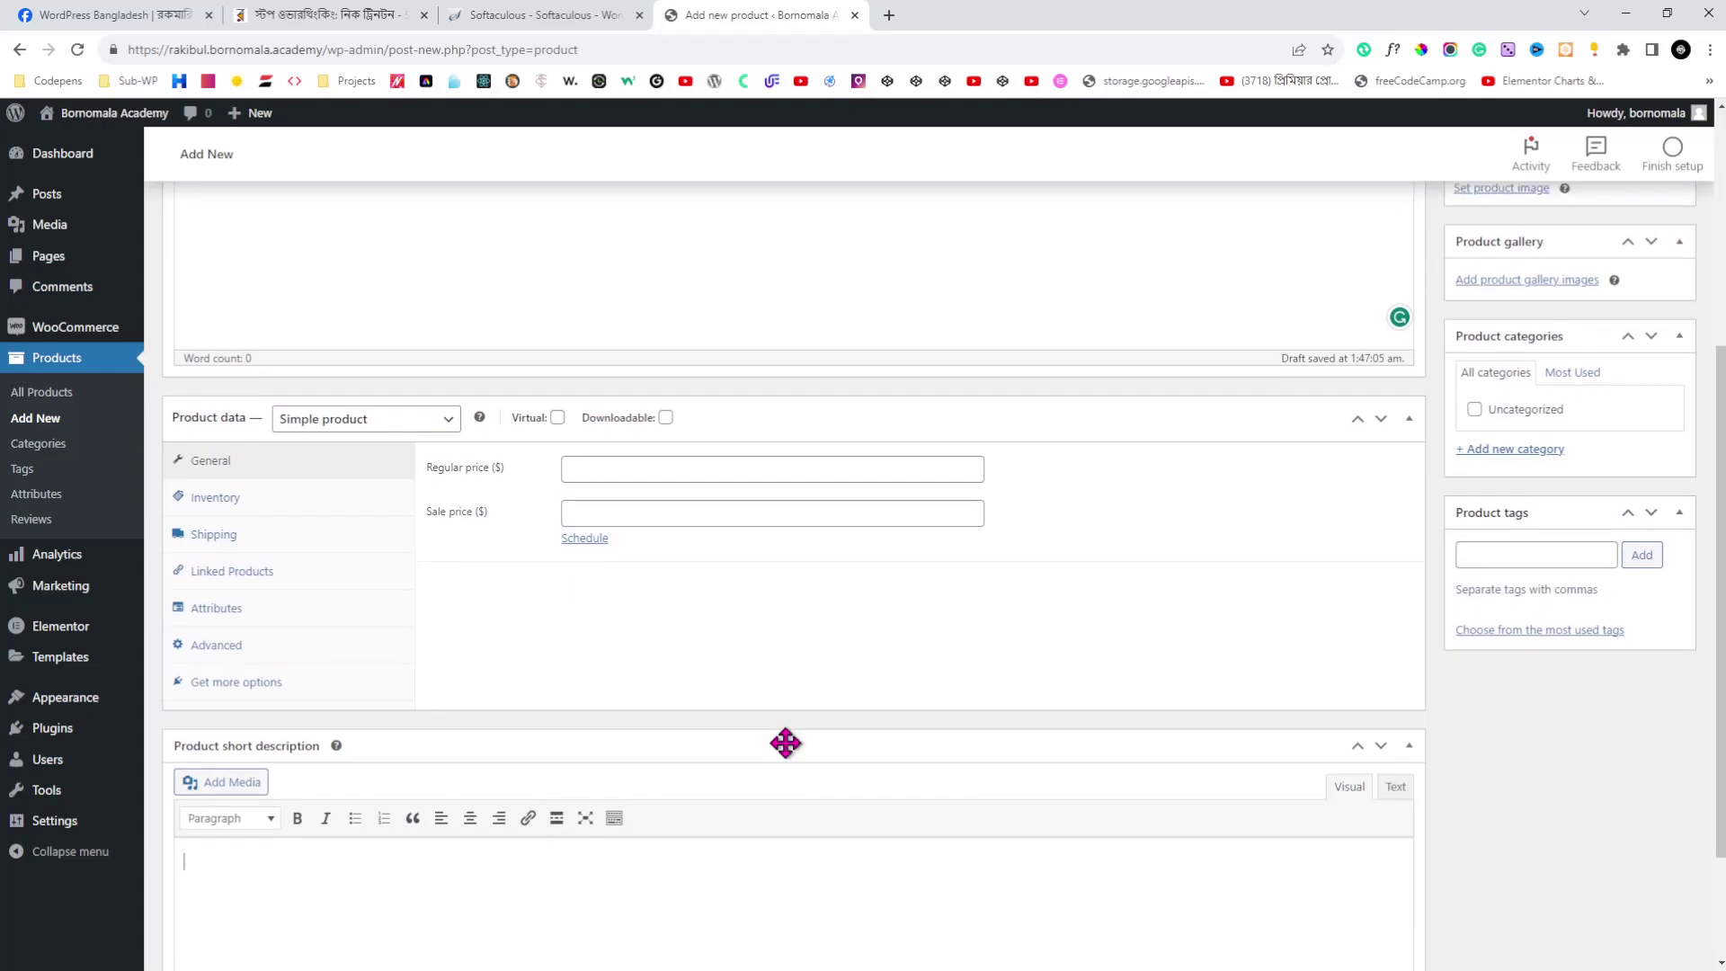
{"action": "scroll", "coordinate": [786, 743], "scroll_direction": "up", "scroll_amount": 4}
{"action": "scroll", "coordinate": [786, 746], "scroll_direction": "down", "scroll_amount": 6}
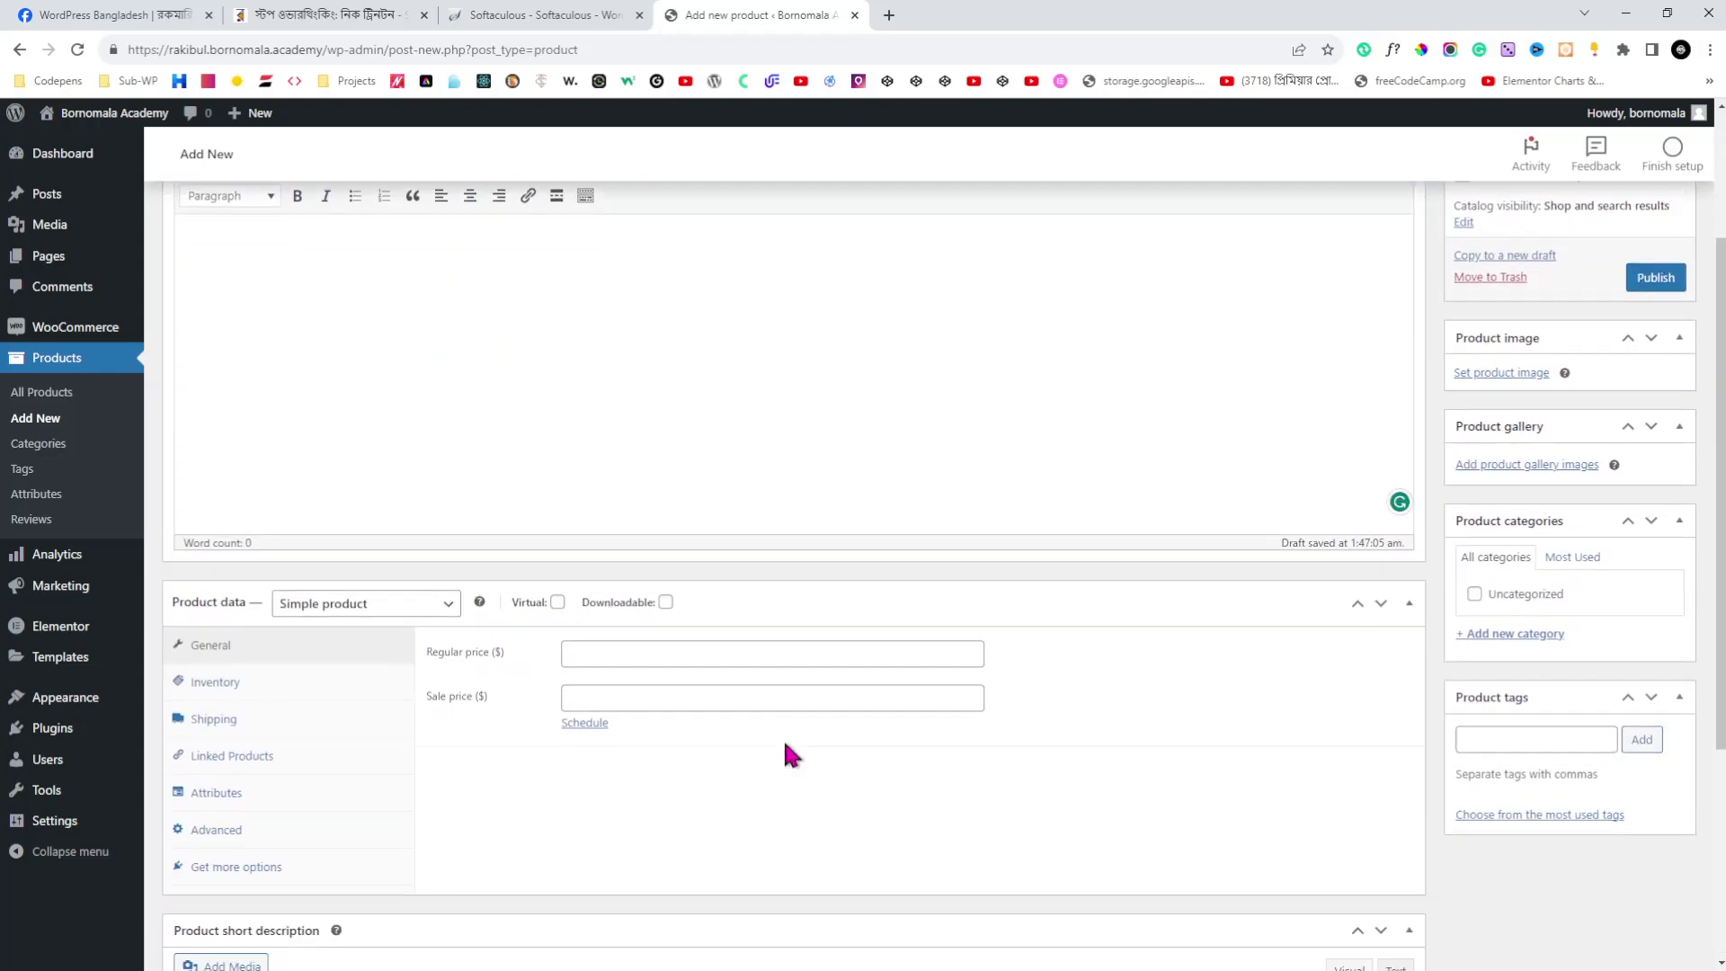
{"action": "scroll", "coordinate": [786, 746], "scroll_direction": "up", "scroll_amount": 2}
{"action": "scroll", "coordinate": [785, 753], "scroll_direction": "up", "scroll_amount": 4}
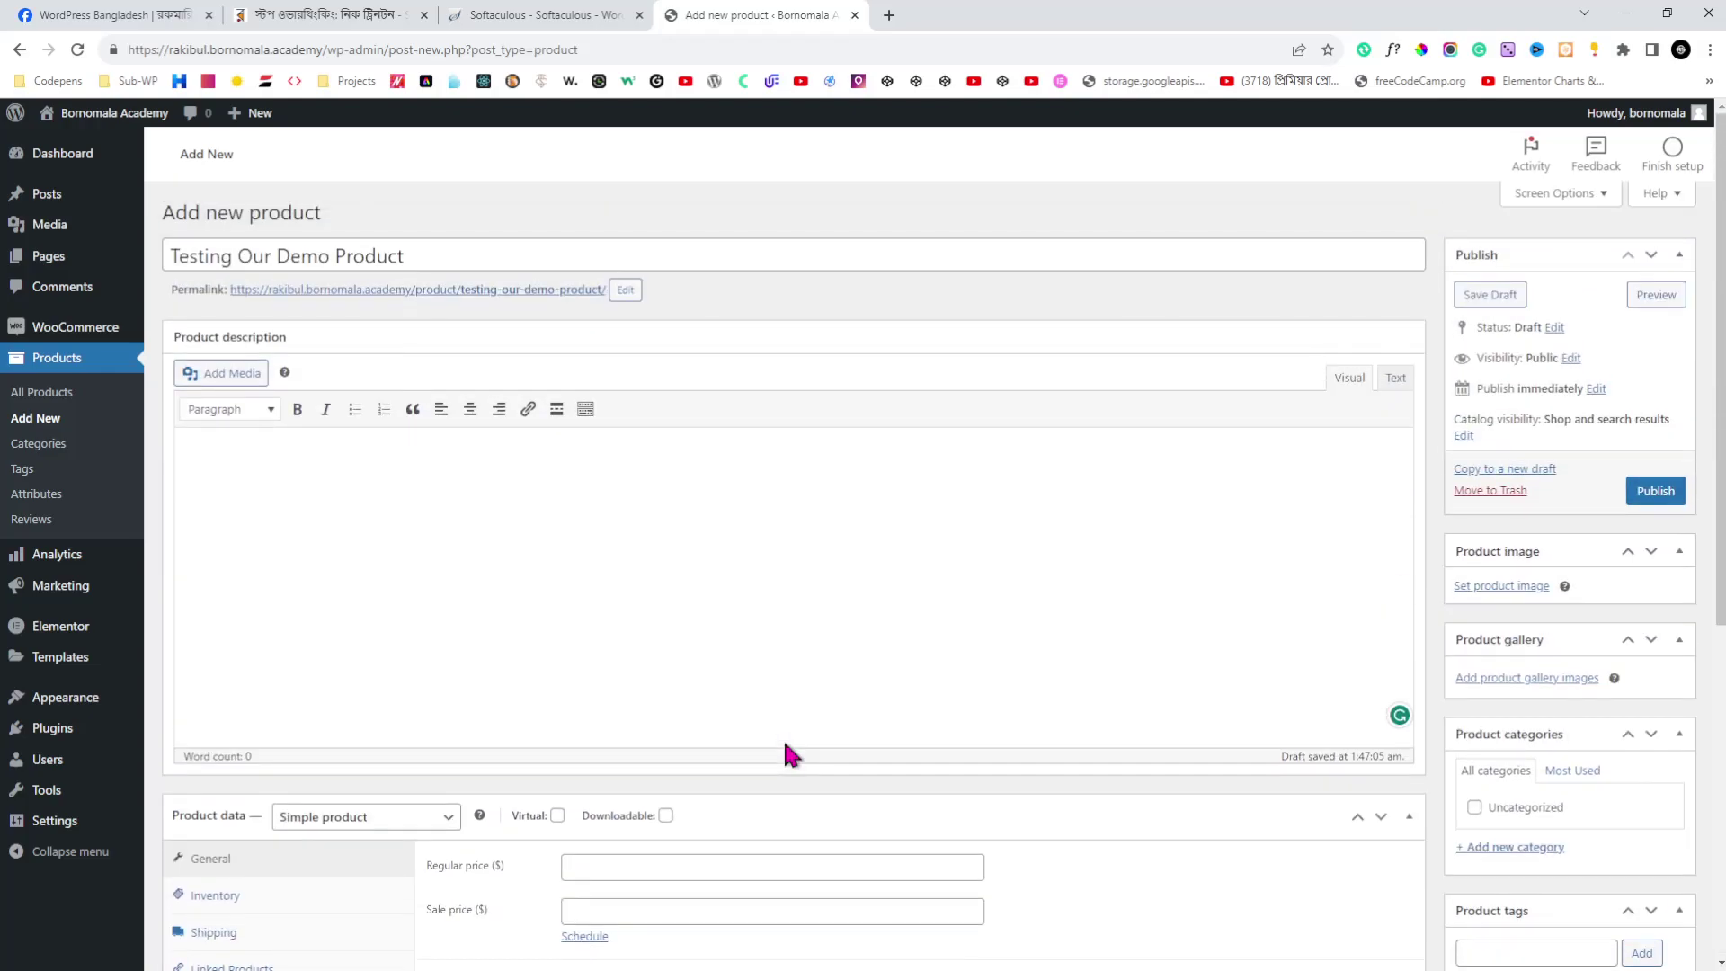
- Set the product's regular price to 25
{"action": "scroll", "coordinate": [786, 743], "scroll_direction": "down", "scroll_amount": 3}
{"action": "left_click", "coordinate": [681, 597]}
{"action": "type", "text": "25"}
{"action": "scroll", "coordinate": [1043, 703], "scroll_direction": "up", "scroll_amount": 3}
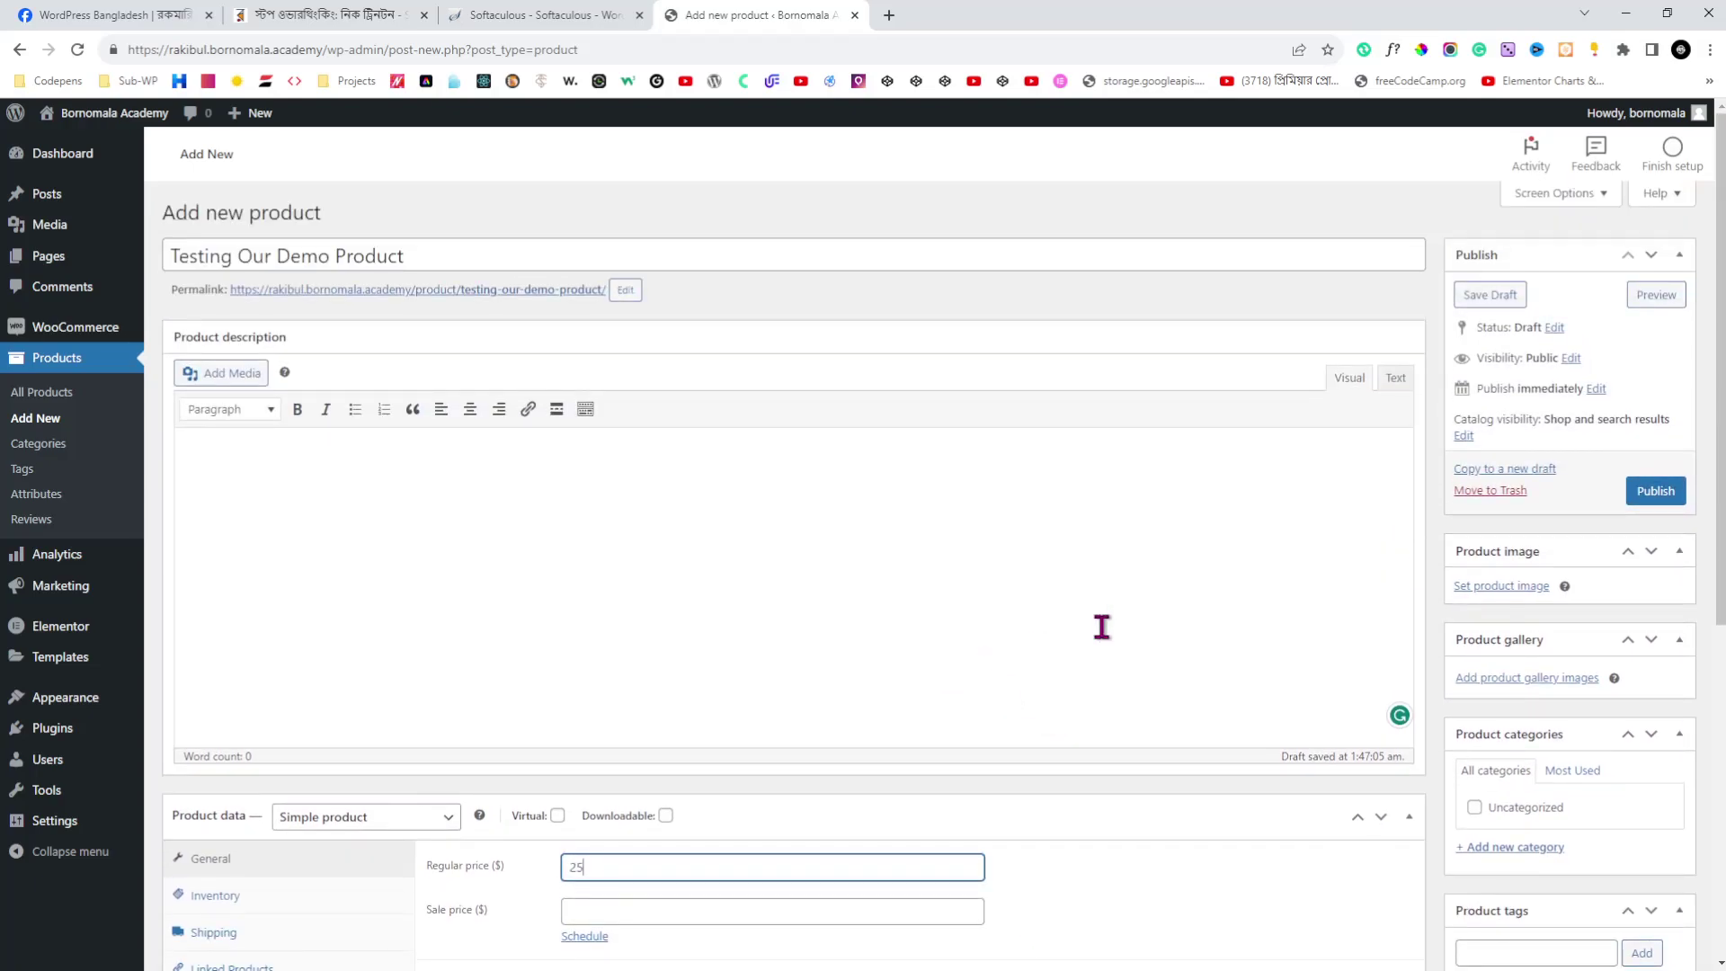
- Upload Untitled-design.png and set it as the product image, checking the Rokomari book page for reference
{"action": "left_click", "coordinate": [1499, 589]}
{"action": "left_click", "coordinate": [876, 511]}
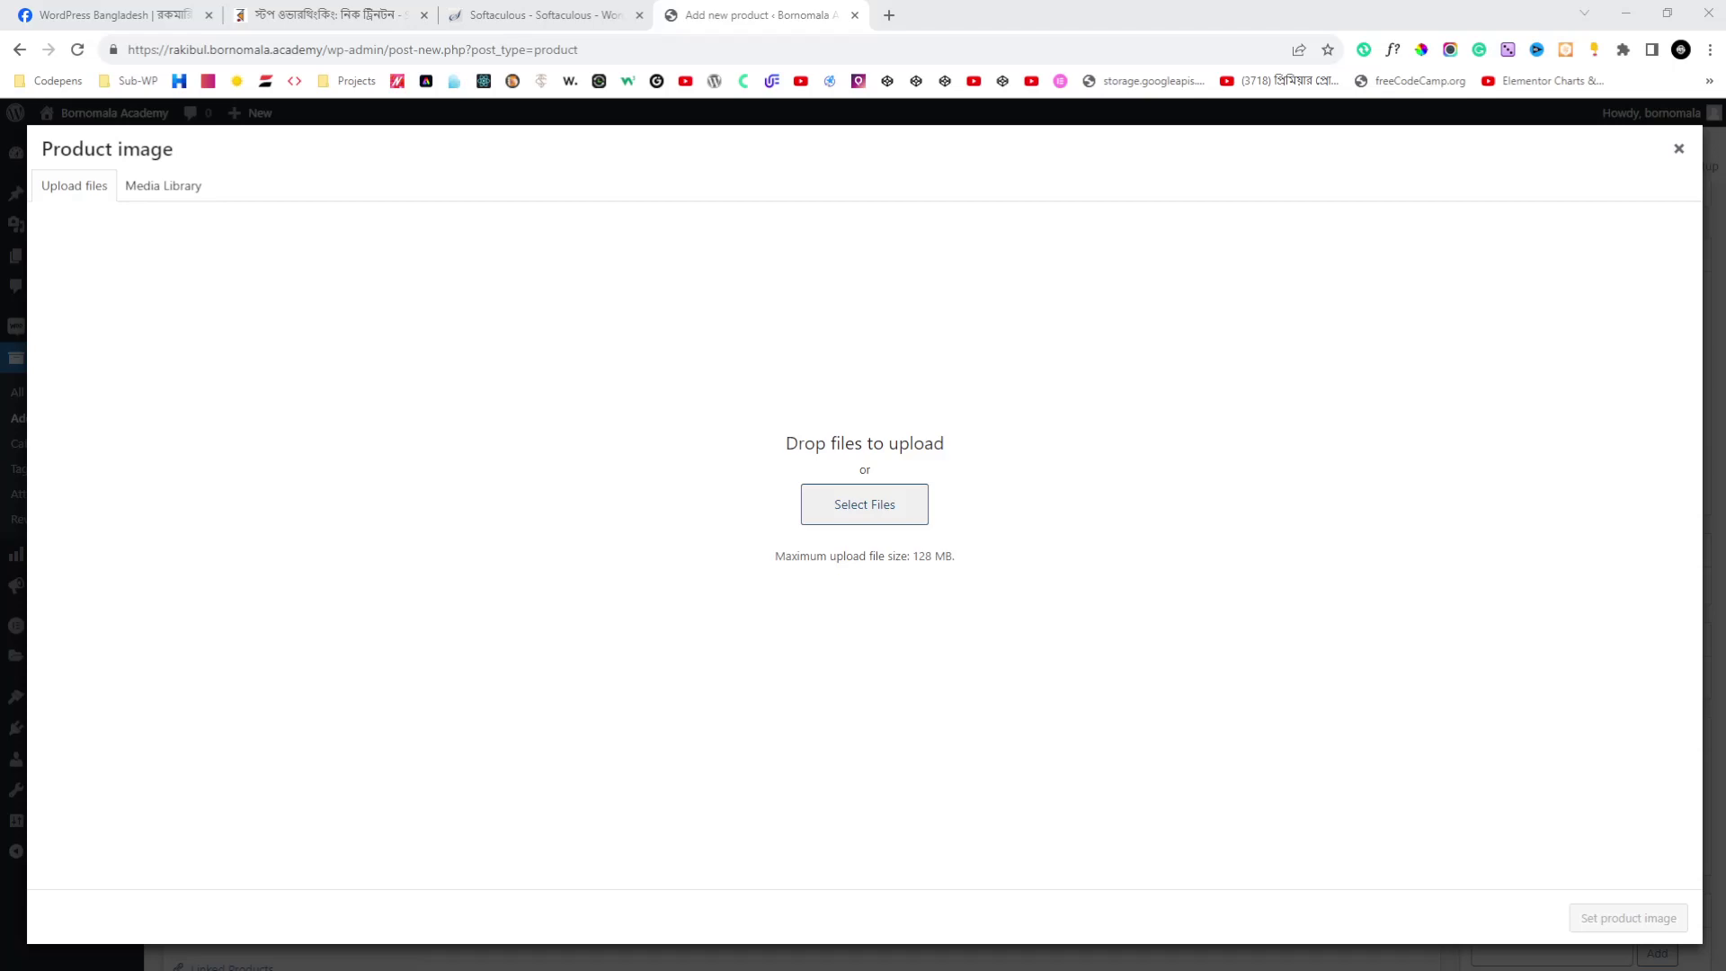
{"action": "left_click", "coordinate": [351, 15]}
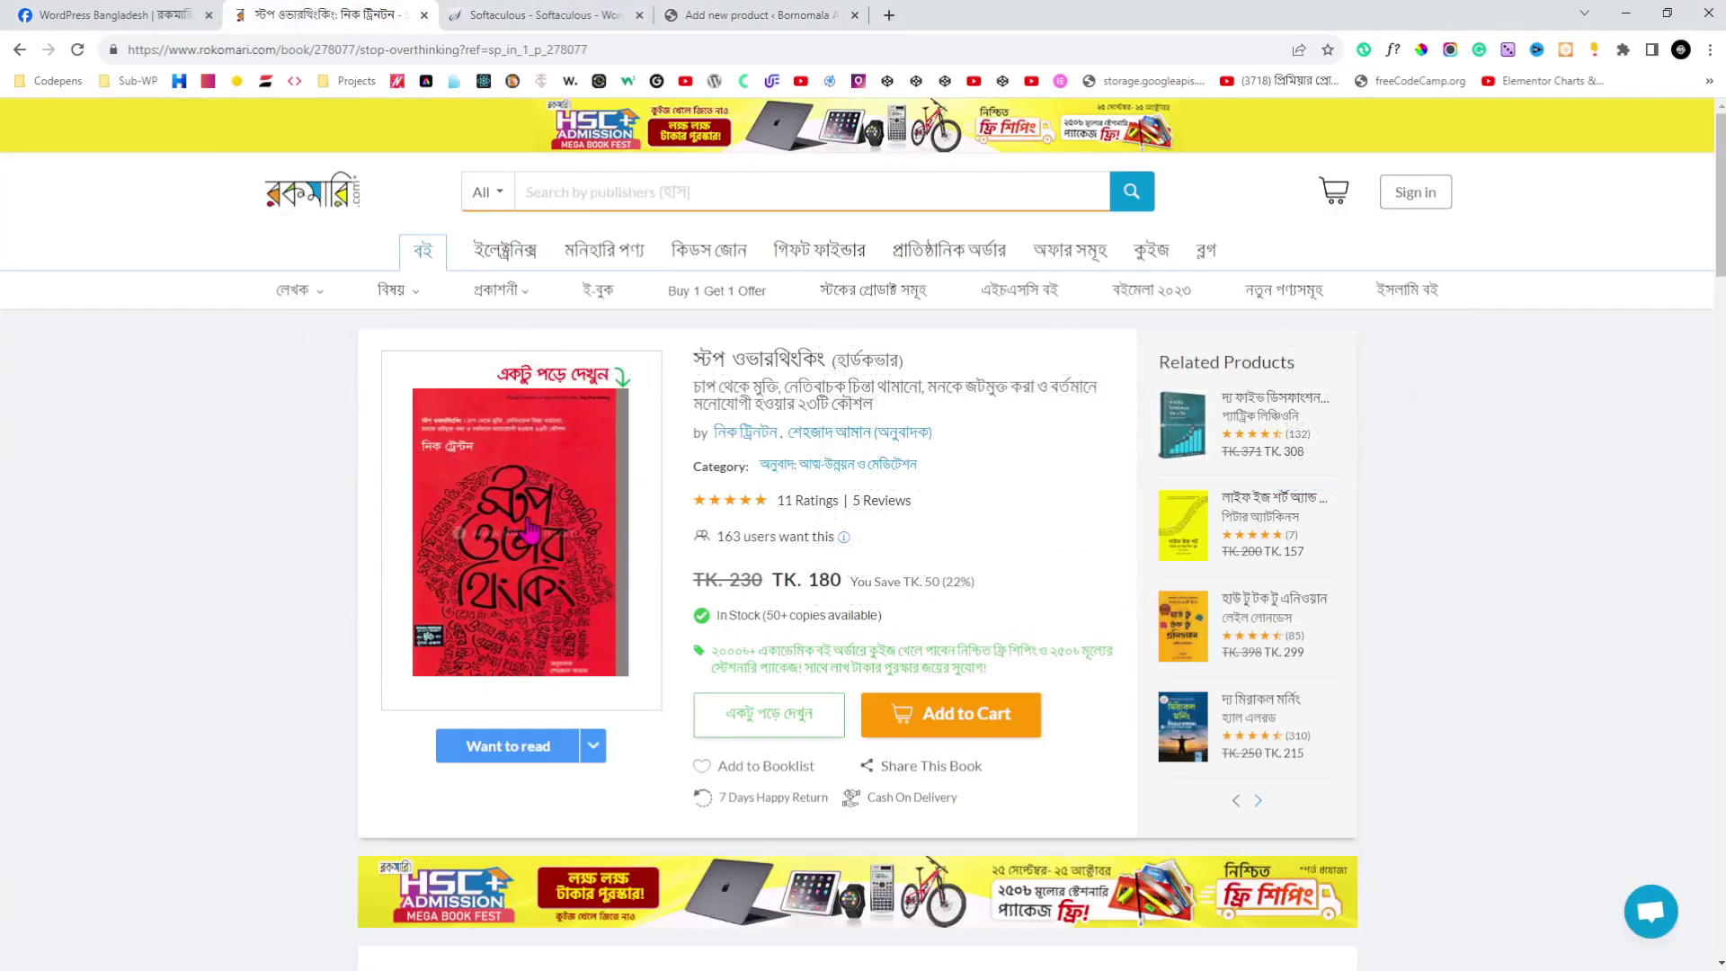
{"action": "scroll", "coordinate": [720, 543], "scroll_direction": "down", "scroll_amount": 2}
{"action": "scroll", "coordinate": [725, 543], "scroll_direction": "up", "scroll_amount": 2}
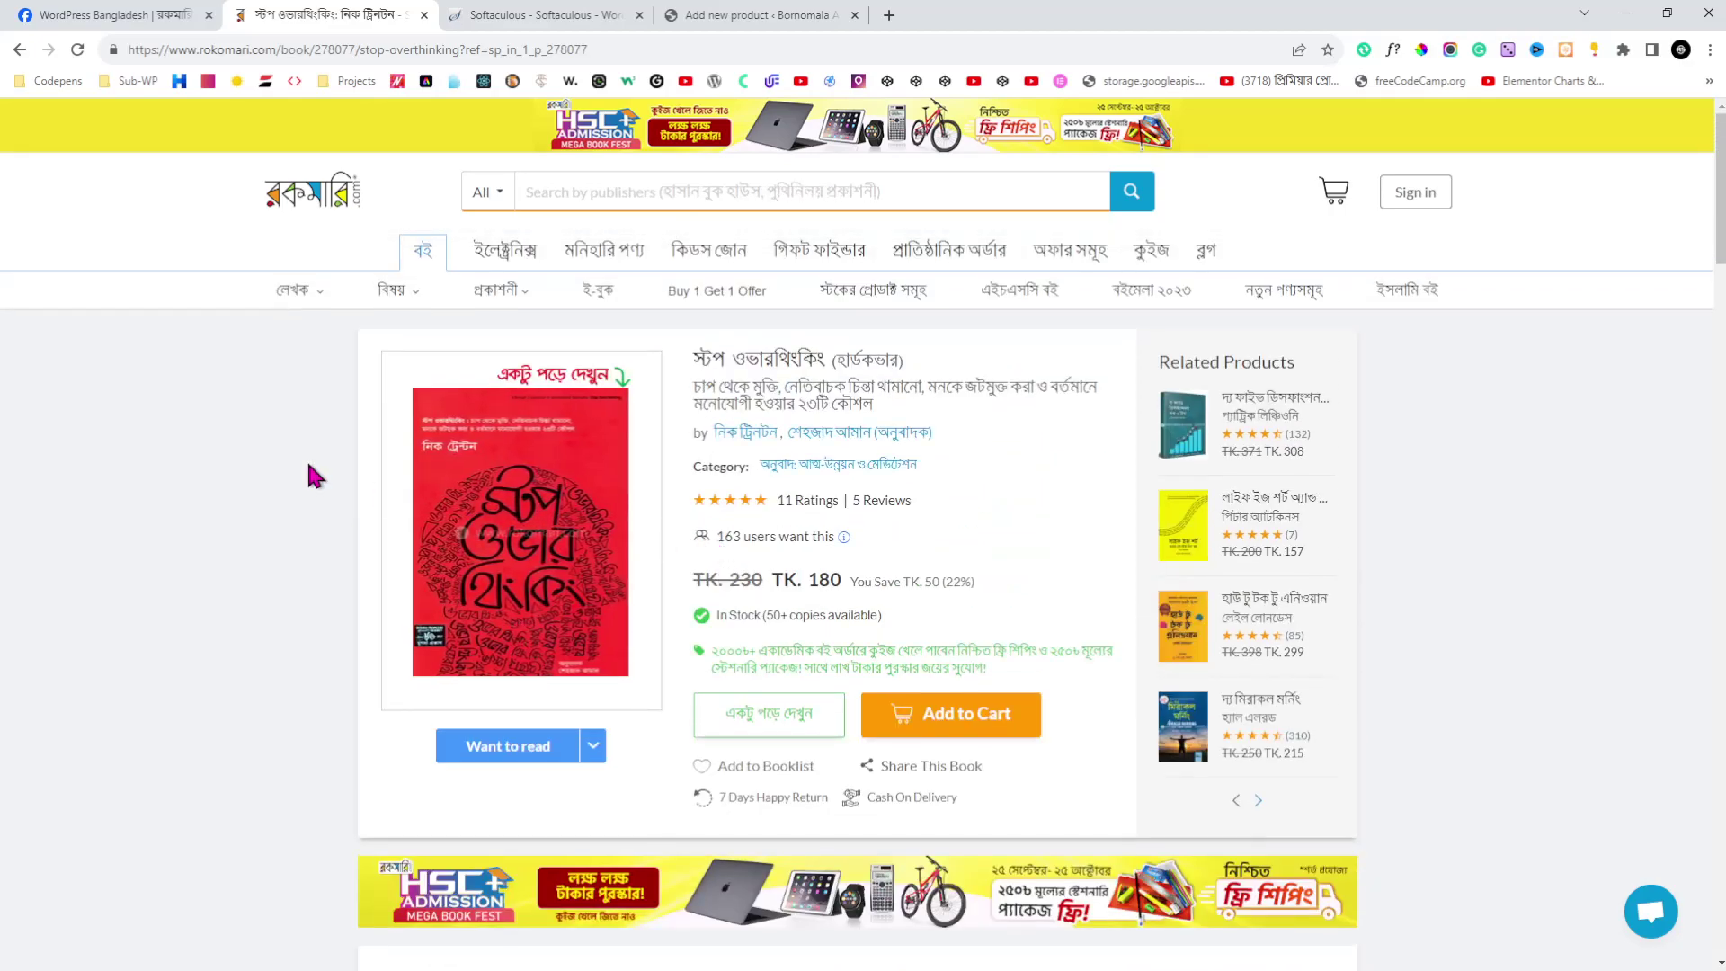
{"action": "left_click", "coordinate": [712, 14]}
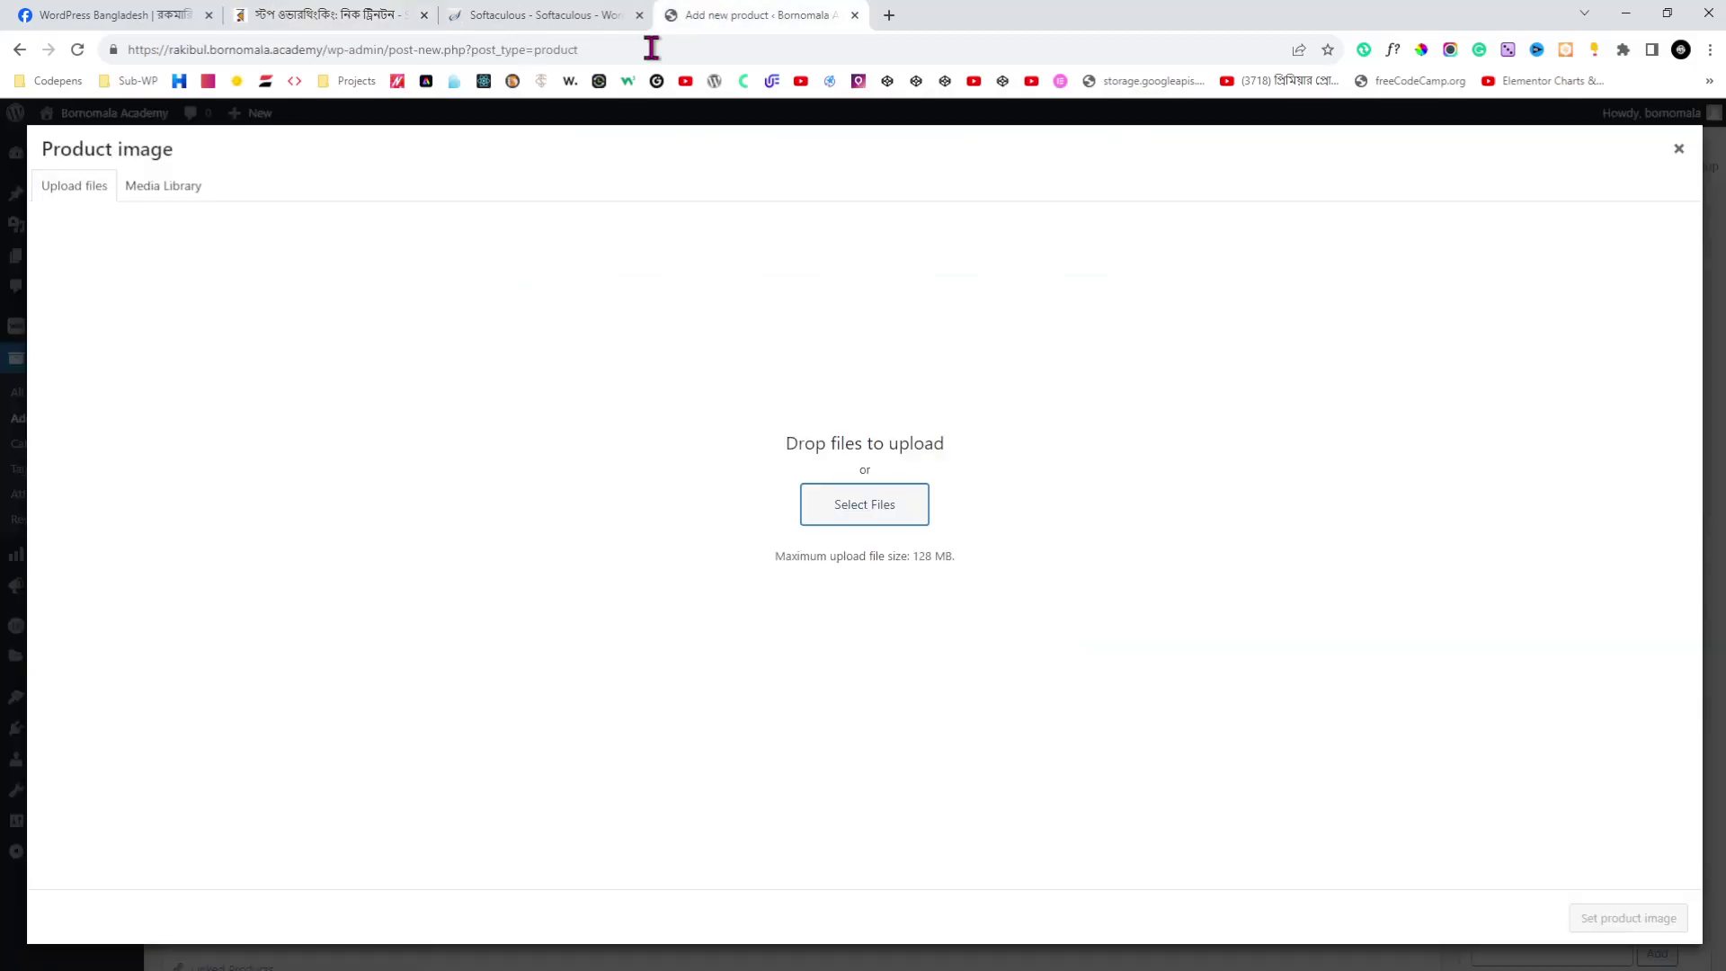
{"action": "left_click", "coordinate": [878, 495]}
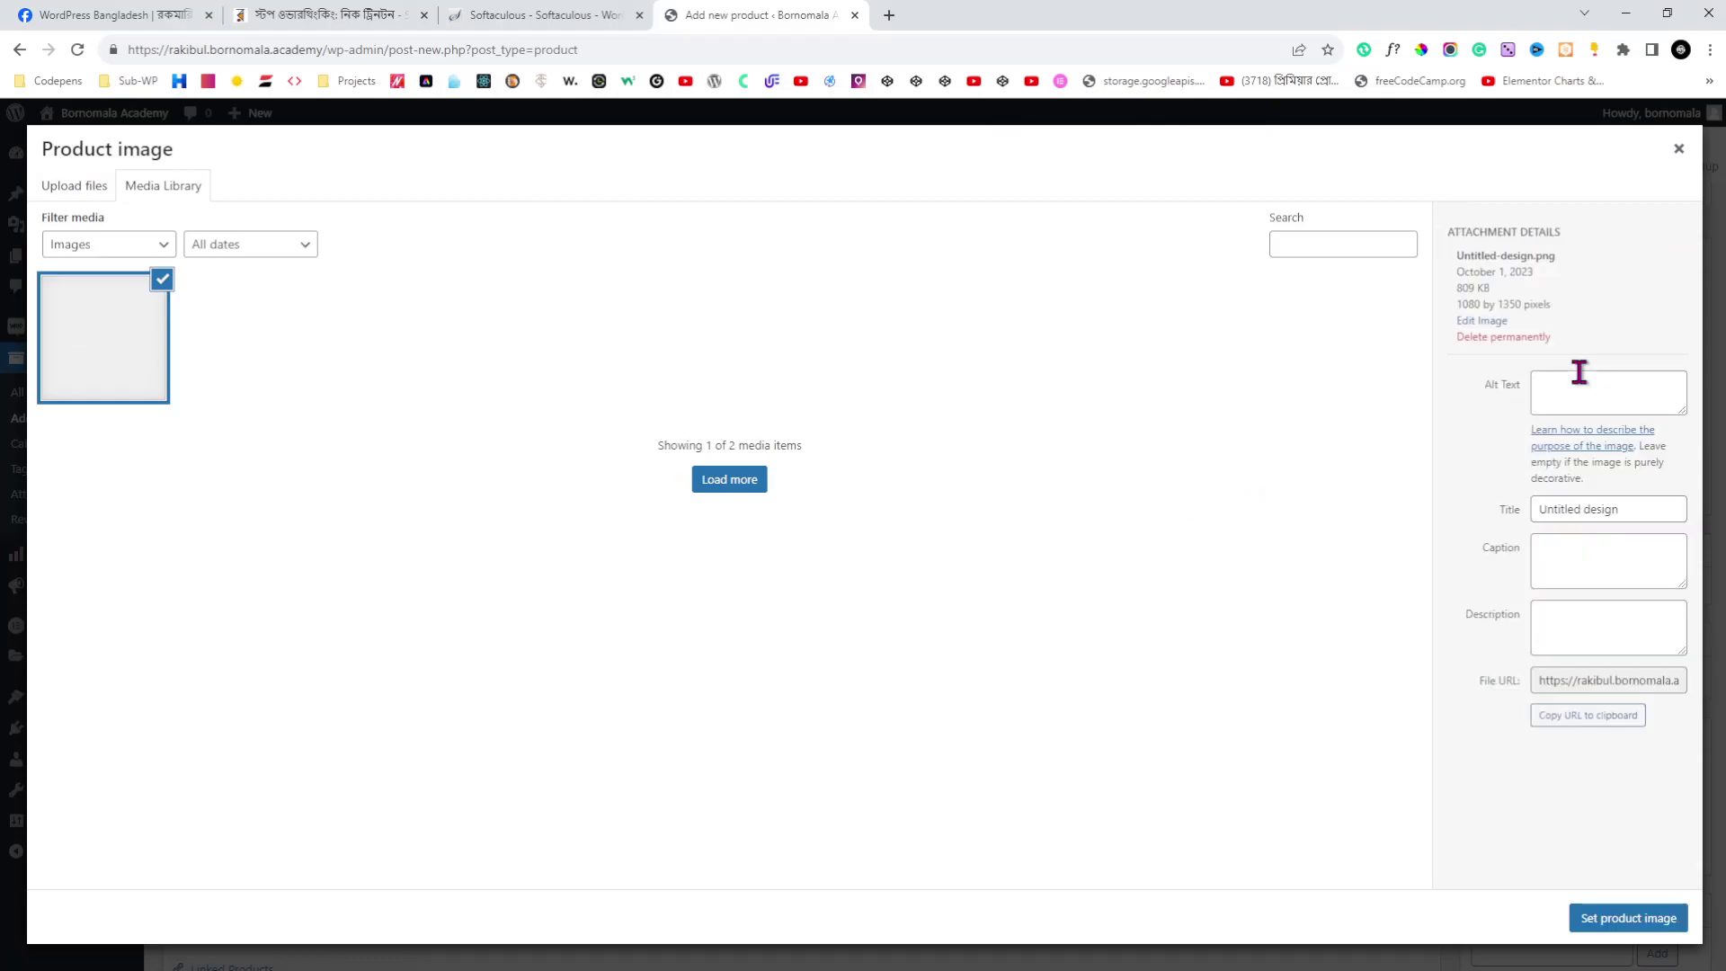
{"action": "left_click", "coordinate": [1654, 923]}
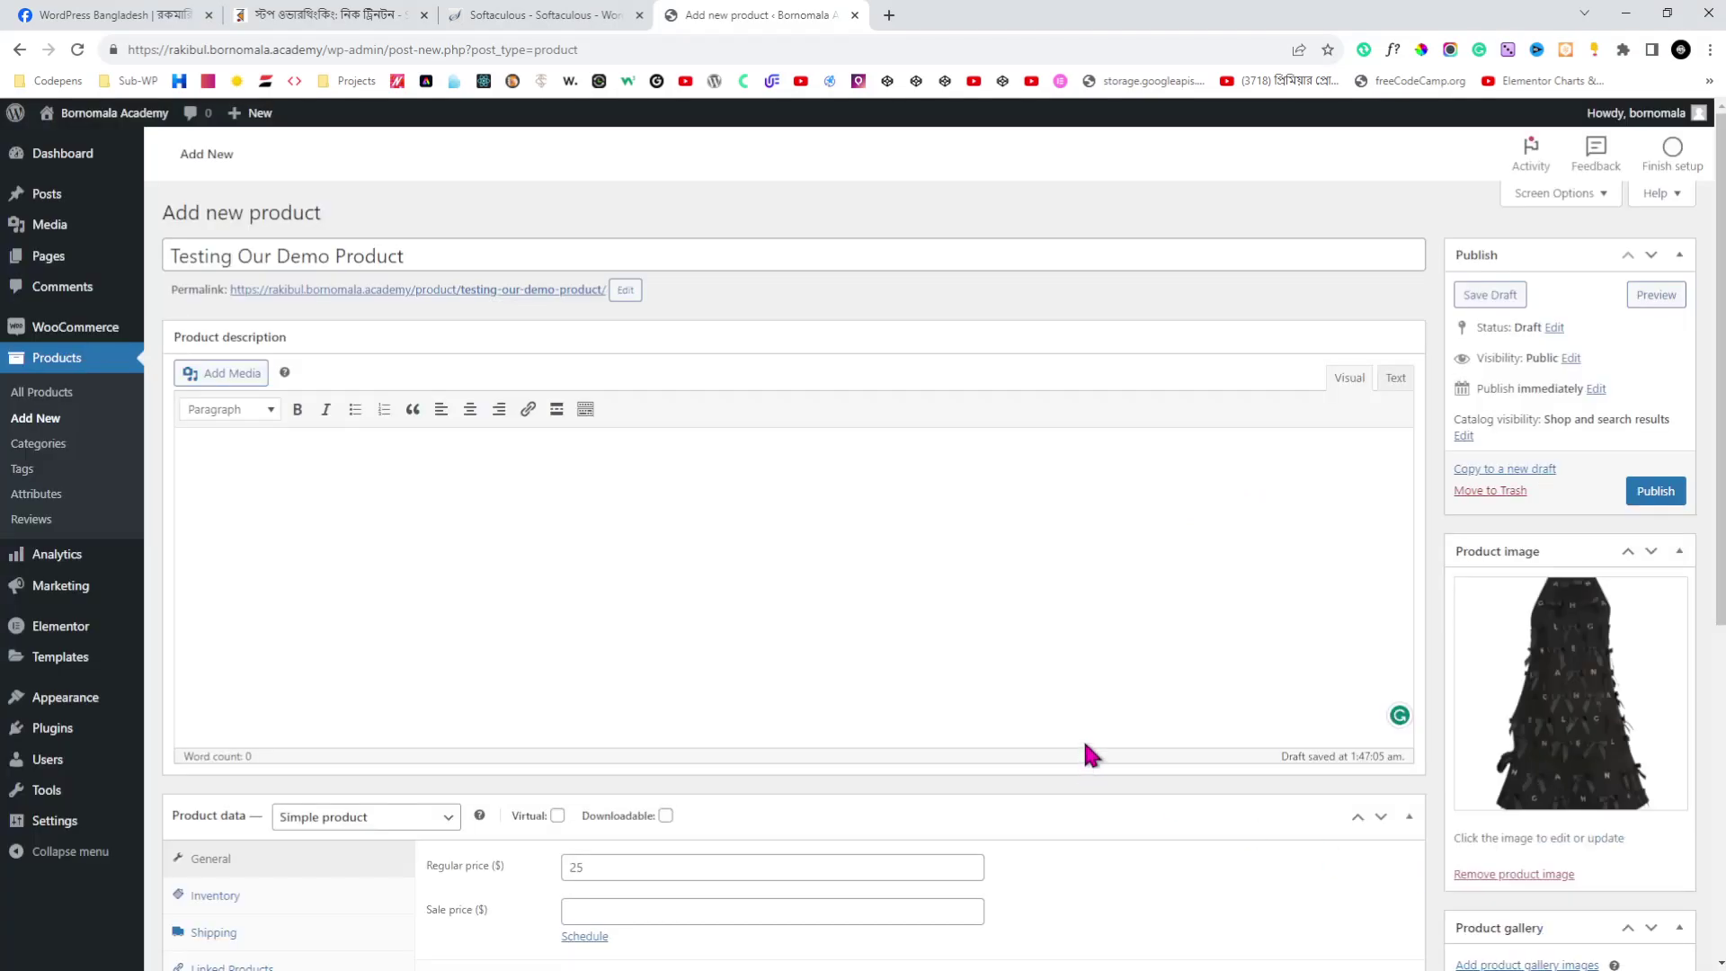
- Review the product form and publish the demo product
{"action": "scroll", "coordinate": [1088, 748], "scroll_direction": "down", "scroll_amount": 6}
{"action": "scroll", "coordinate": [1086, 743], "scroll_direction": "up", "scroll_amount": 6}
{"action": "left_click", "coordinate": [1652, 491]}
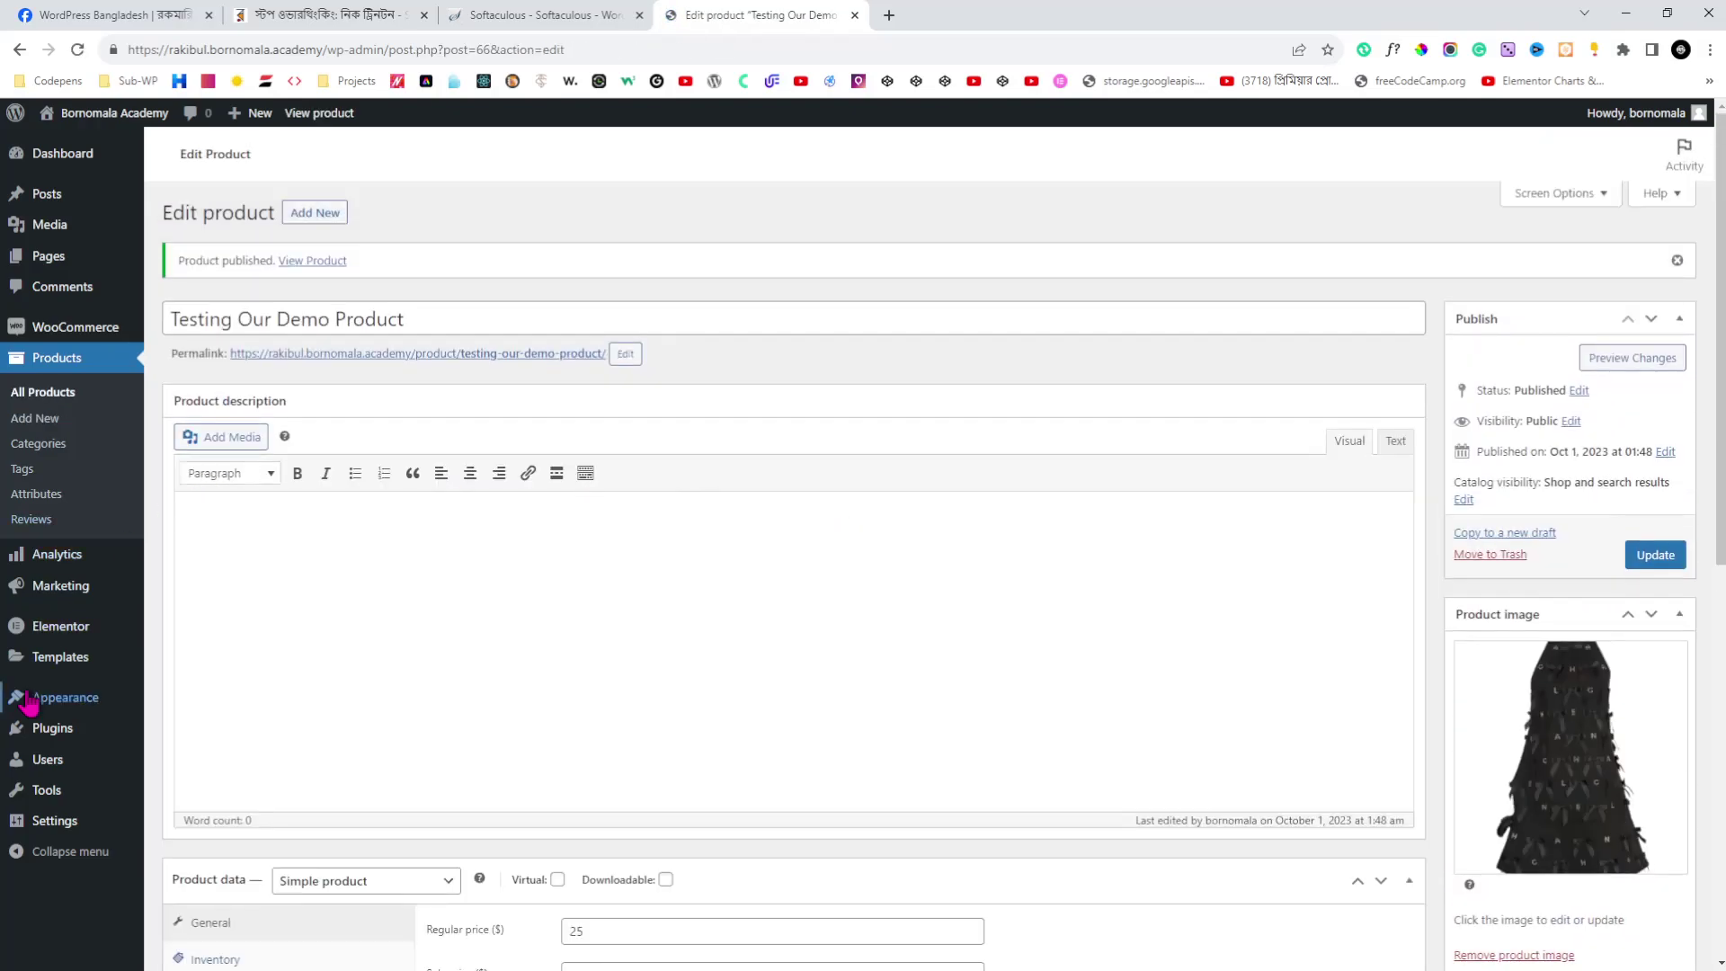
- Open Elementor's Theme Builder and add a new Single Product template
{"action": "mouse_move", "coordinate": [29, 699]}
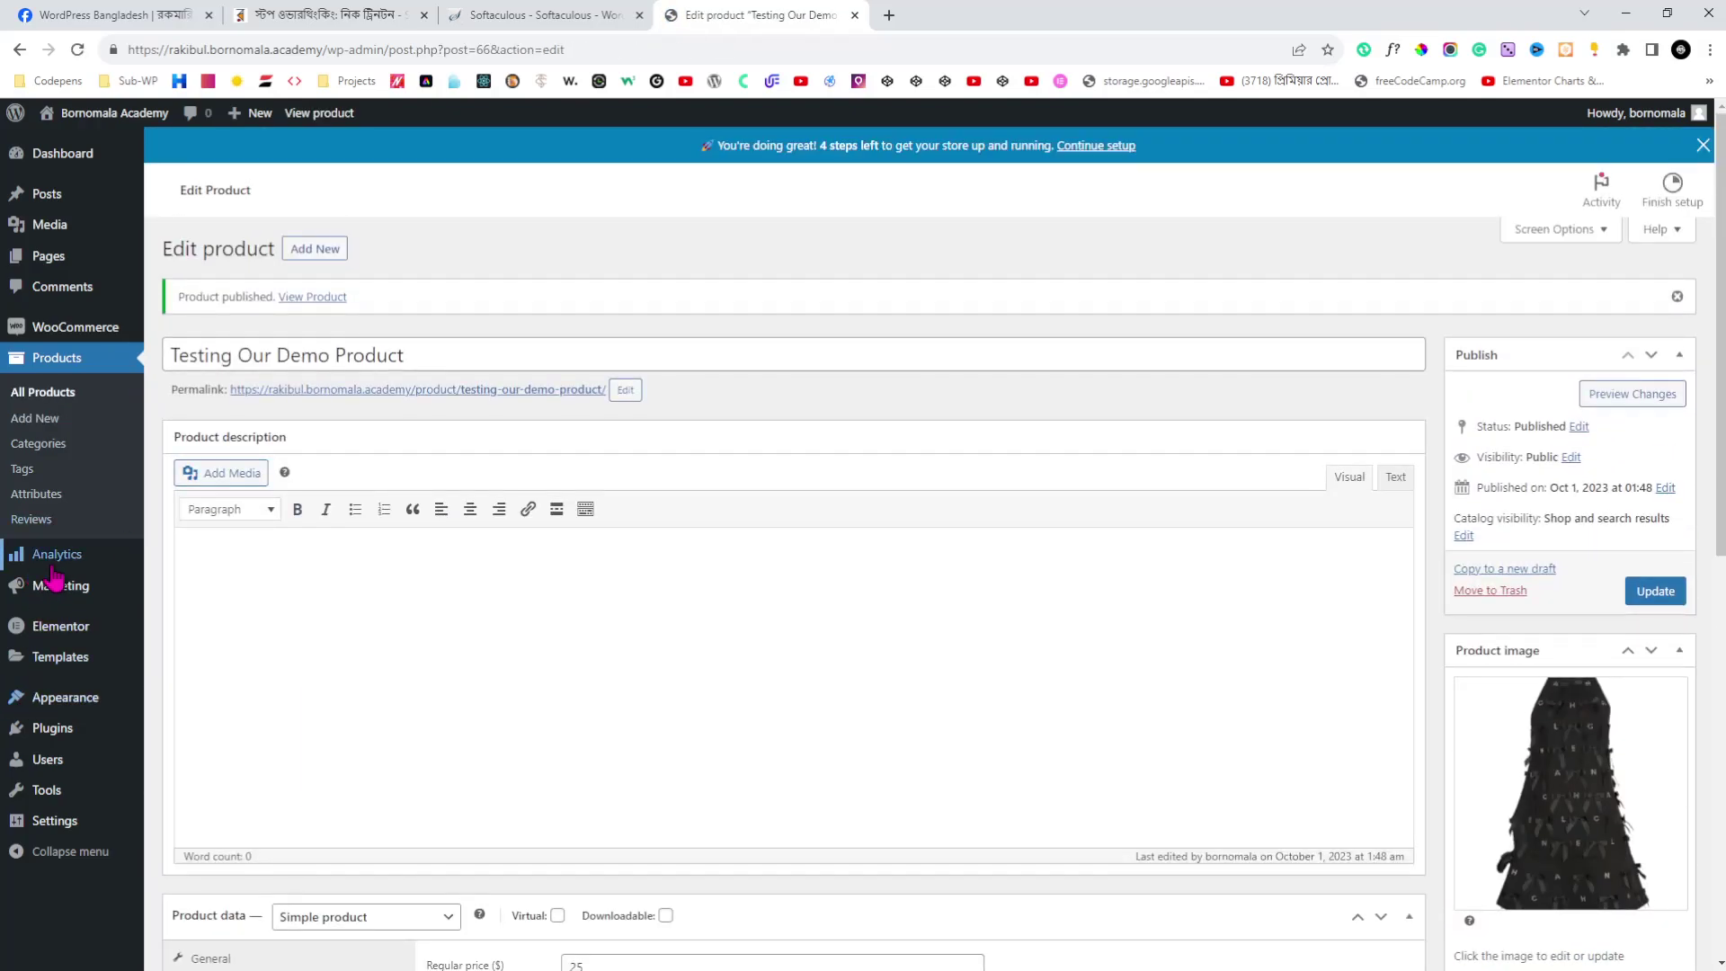
{"action": "mouse_move", "coordinate": [55, 657]}
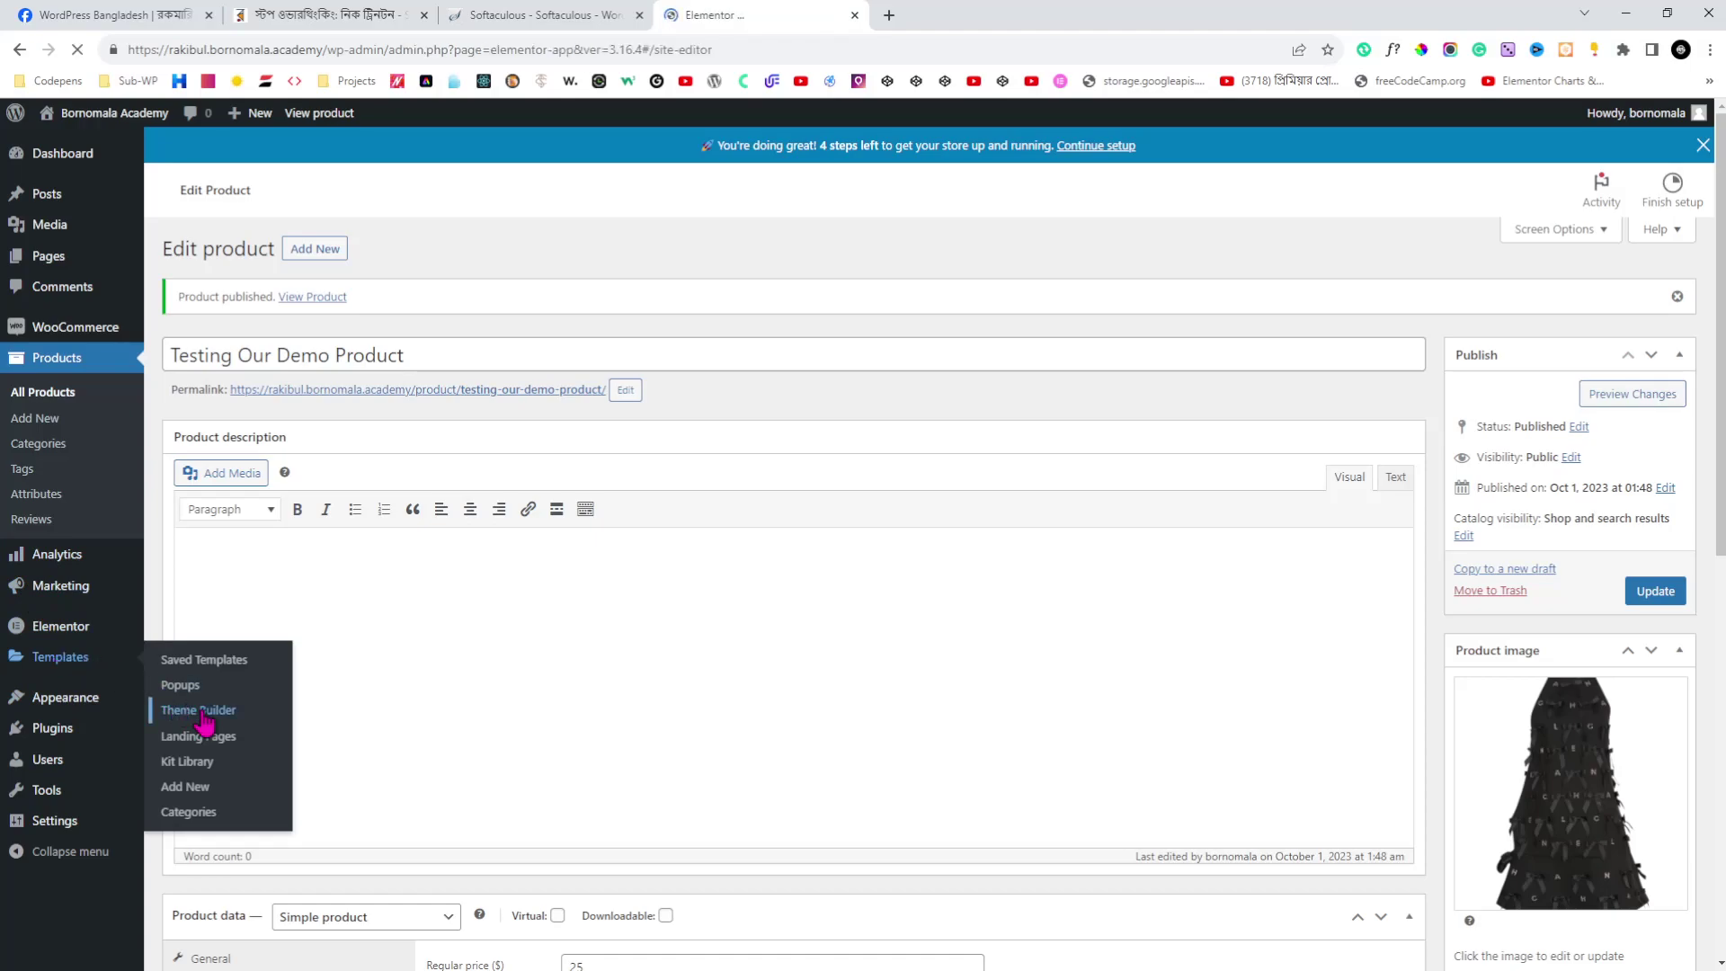
{"action": "left_click", "coordinate": [396, 15]}
{"action": "left_click", "coordinate": [751, 15]}
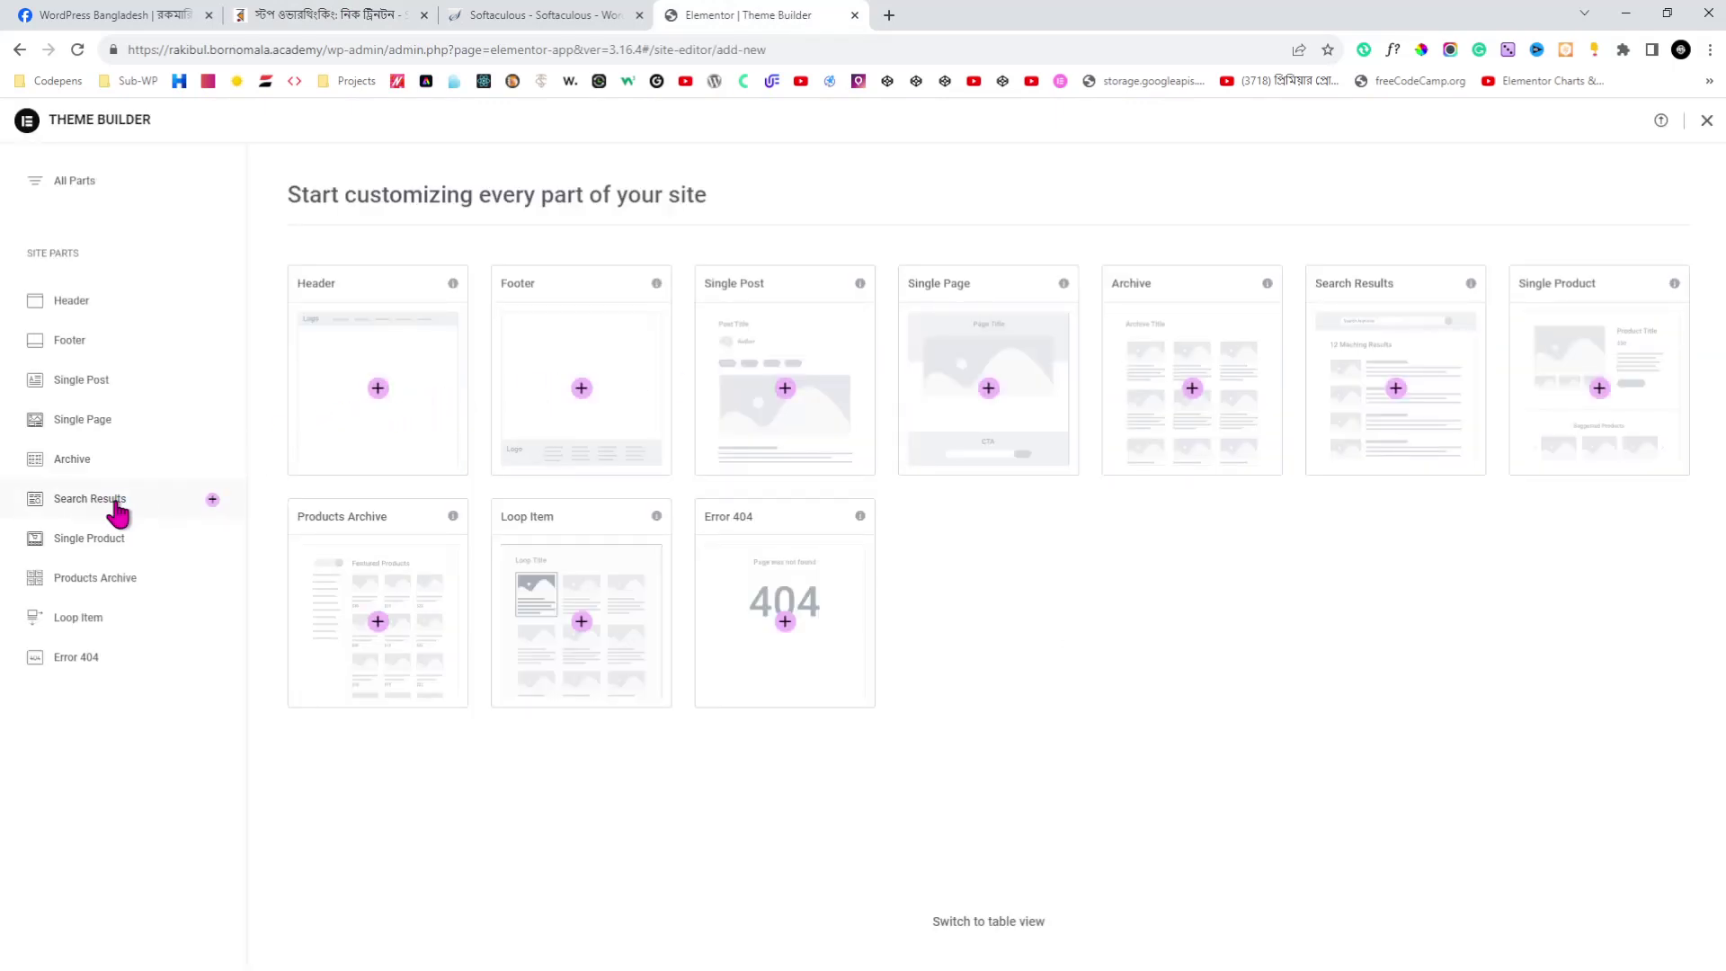
{"action": "left_click", "coordinate": [106, 540]}
{"action": "left_click", "coordinate": [1620, 205]}
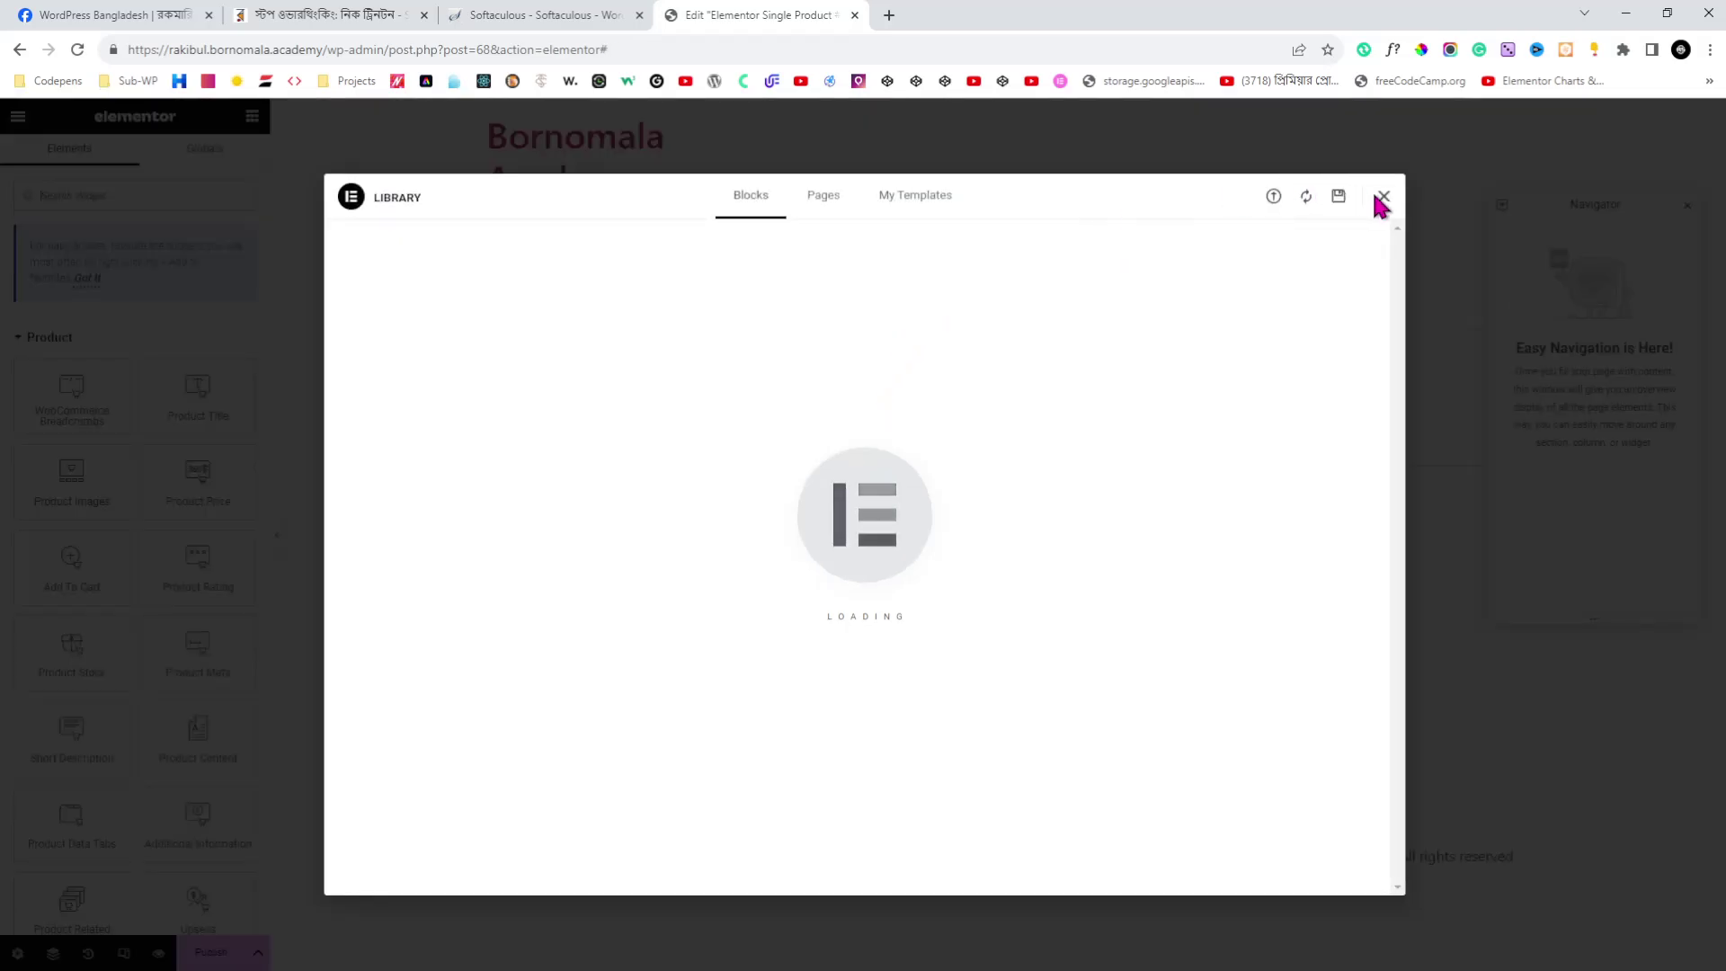
- Dismiss the template library and Navigator, add a section with two equal columns, and place a Product Images widget in the left column
{"action": "left_click", "coordinate": [1382, 198]}
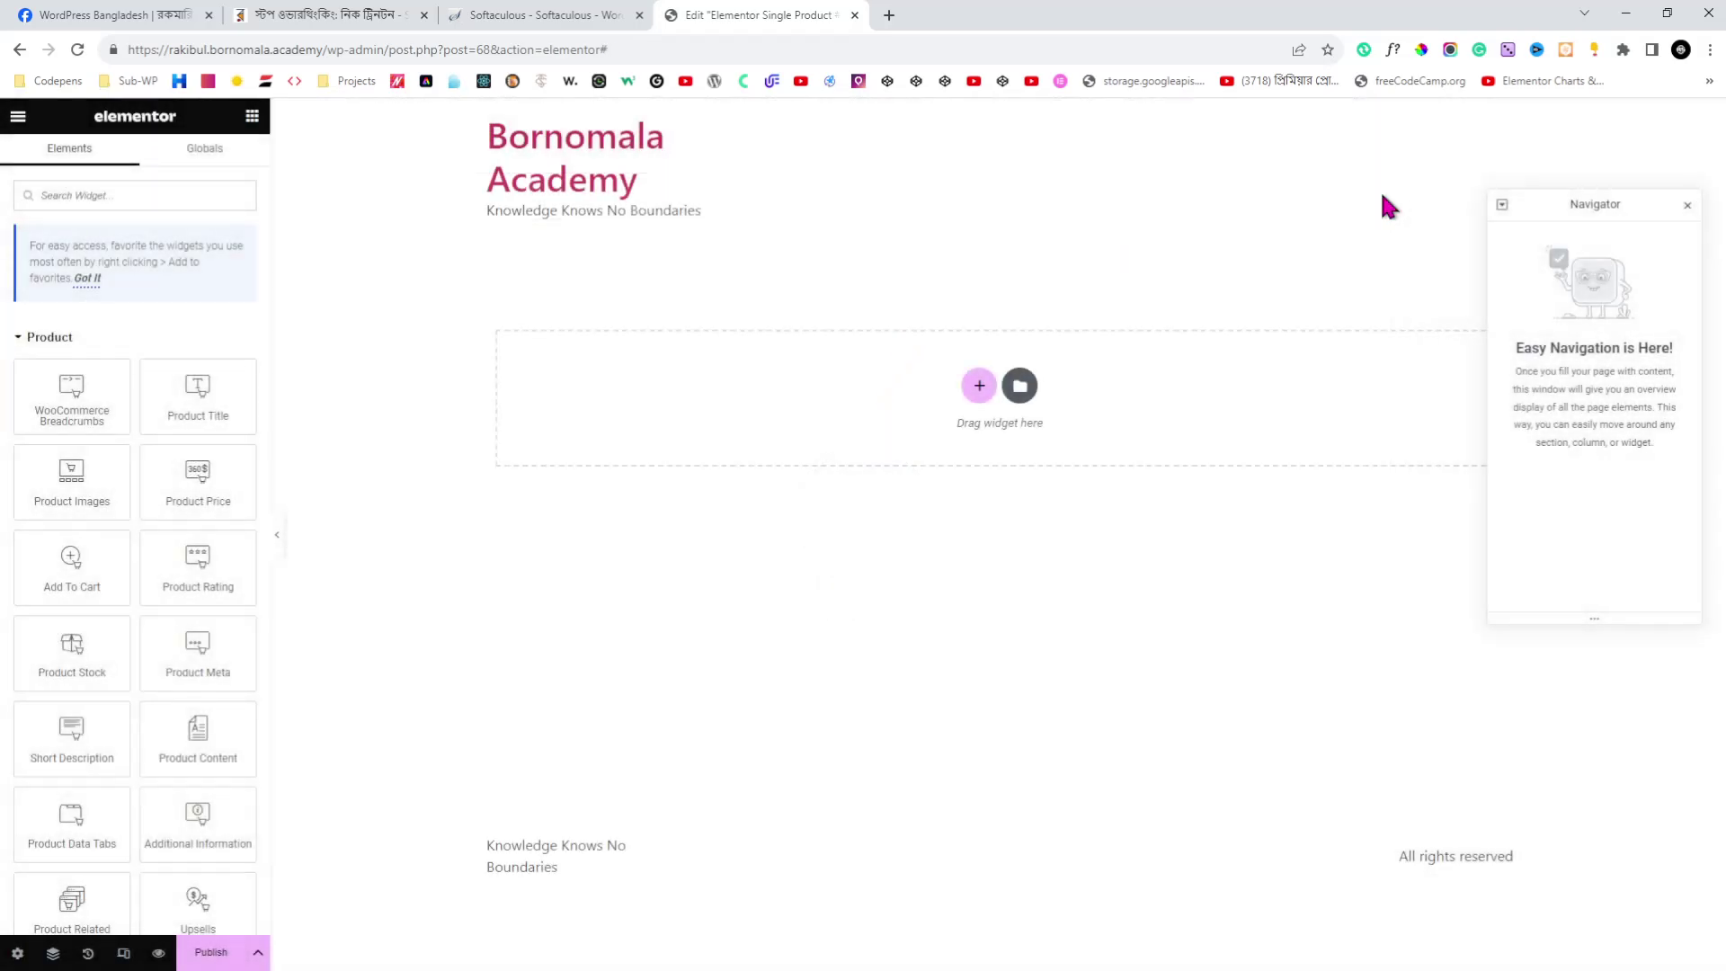
{"action": "left_click", "coordinate": [1688, 208]}
{"action": "left_click", "coordinate": [975, 387]}
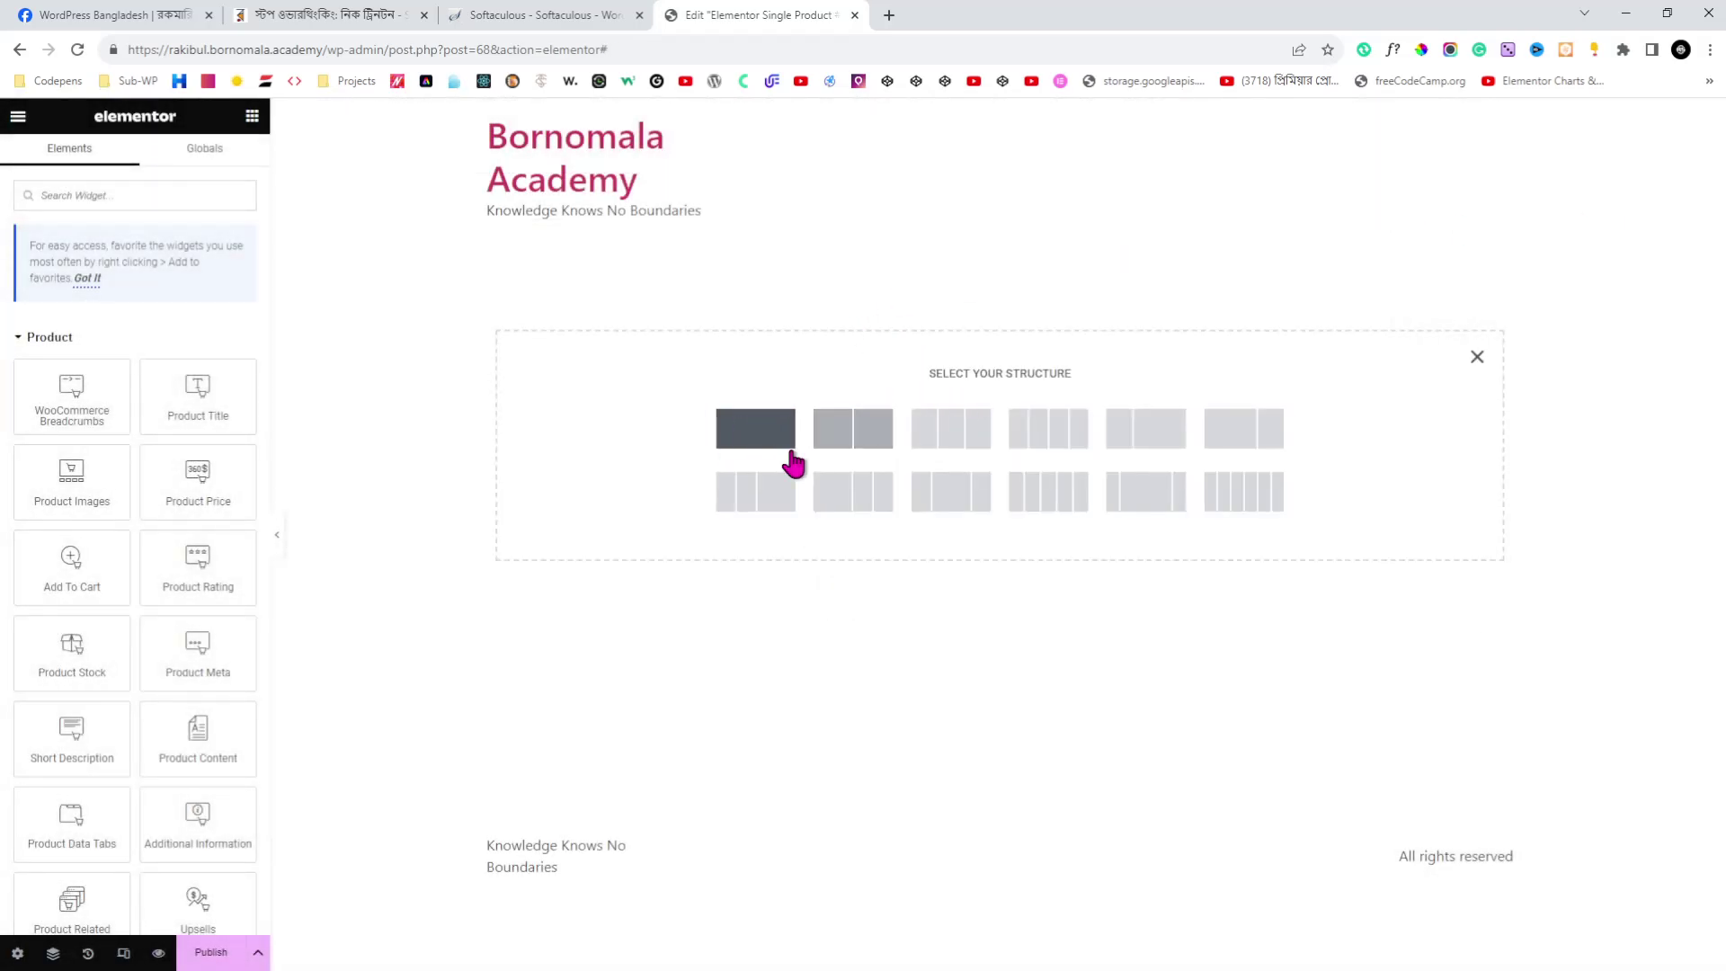
{"action": "left_click", "coordinate": [852, 433]}
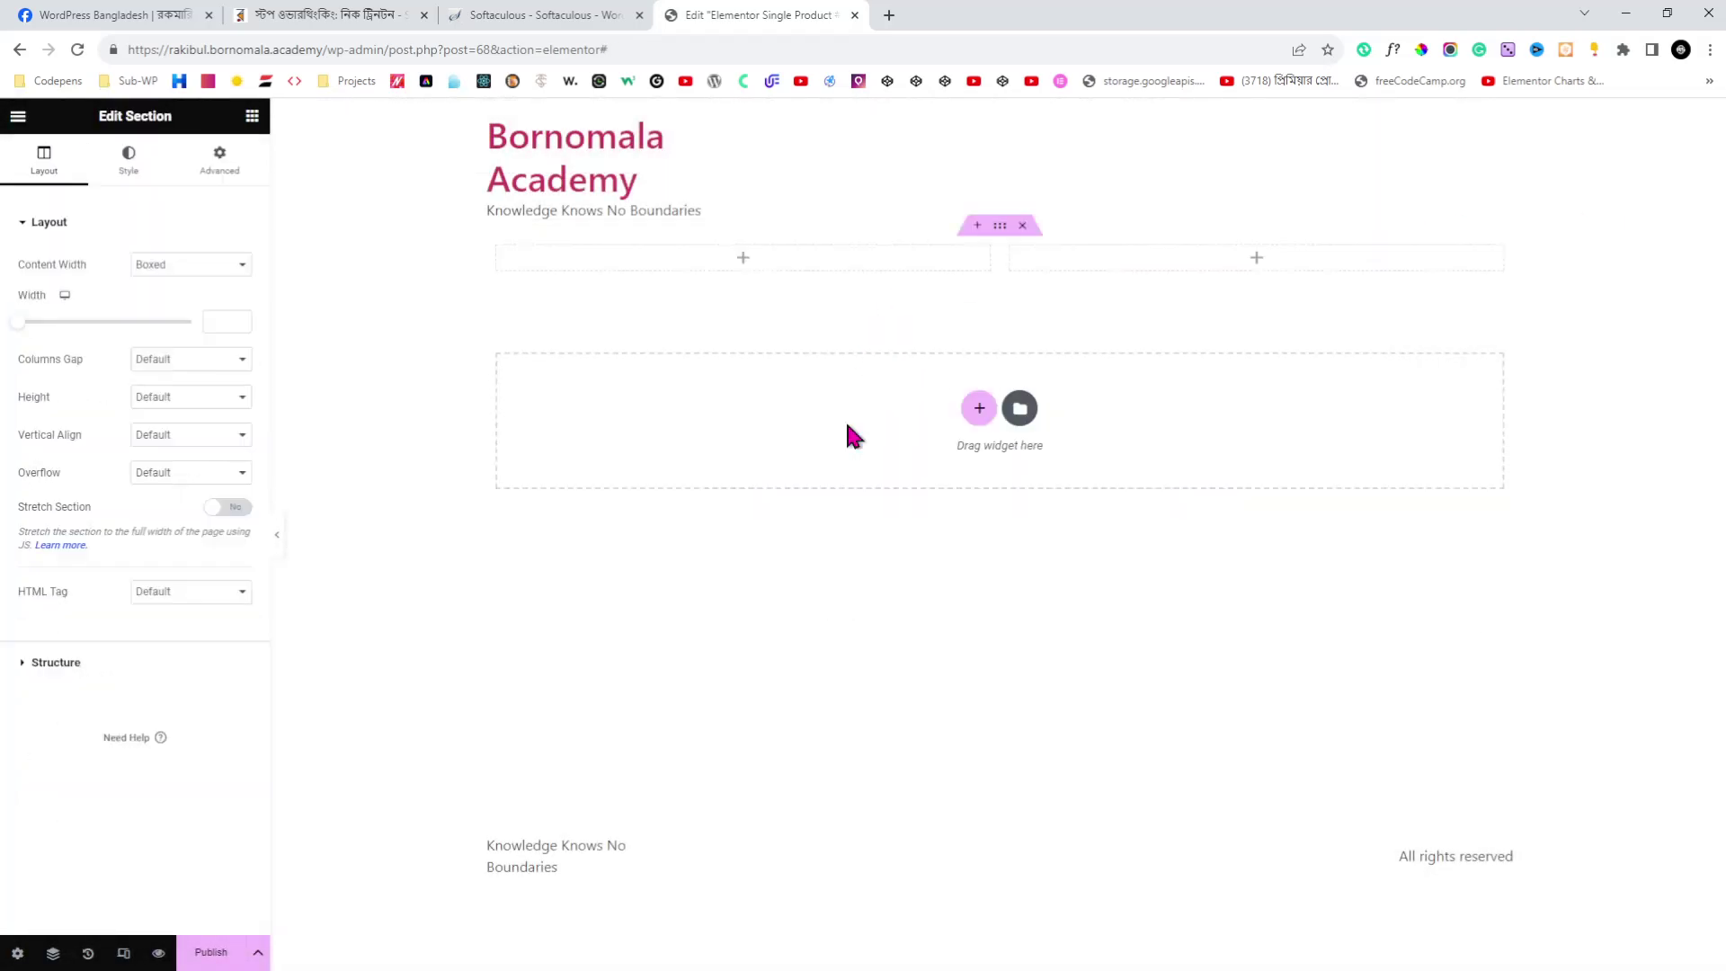
{"action": "left_click", "coordinate": [251, 116]}
{"action": "left_click_drag", "start_coordinate": [71, 482], "coordinate": [693, 258]}
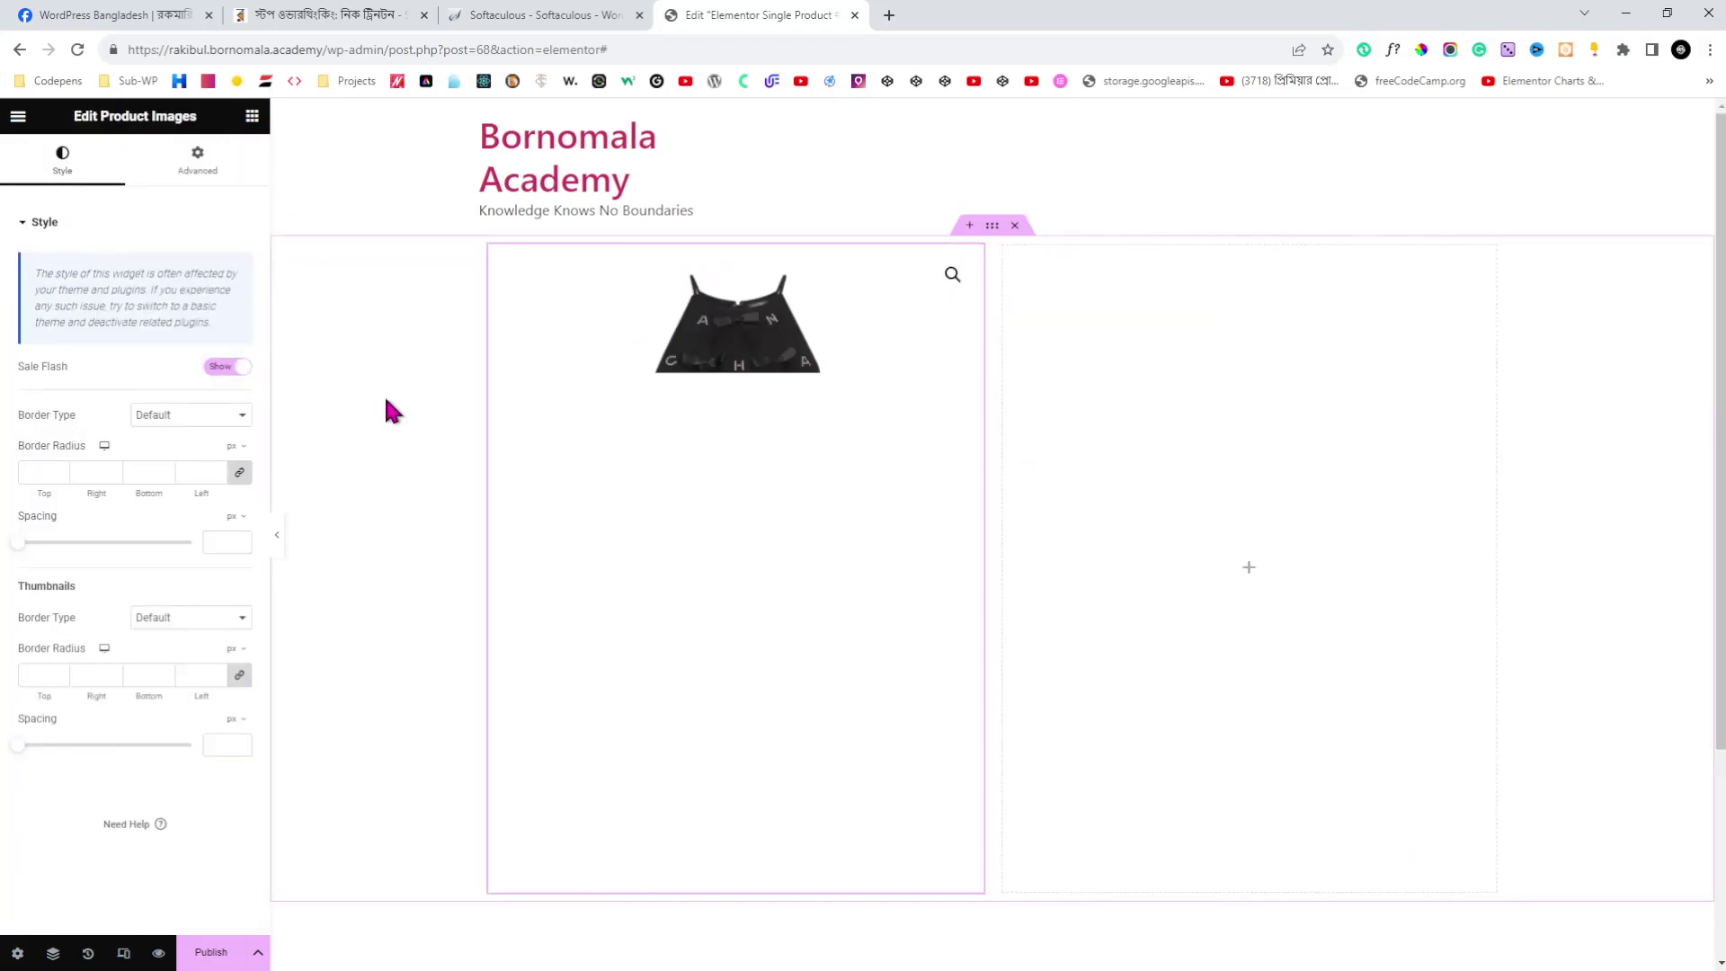
- Stack the Product Title, Product Price and Add To Cart widgets in the section's right column
{"action": "left_click", "coordinate": [252, 115]}
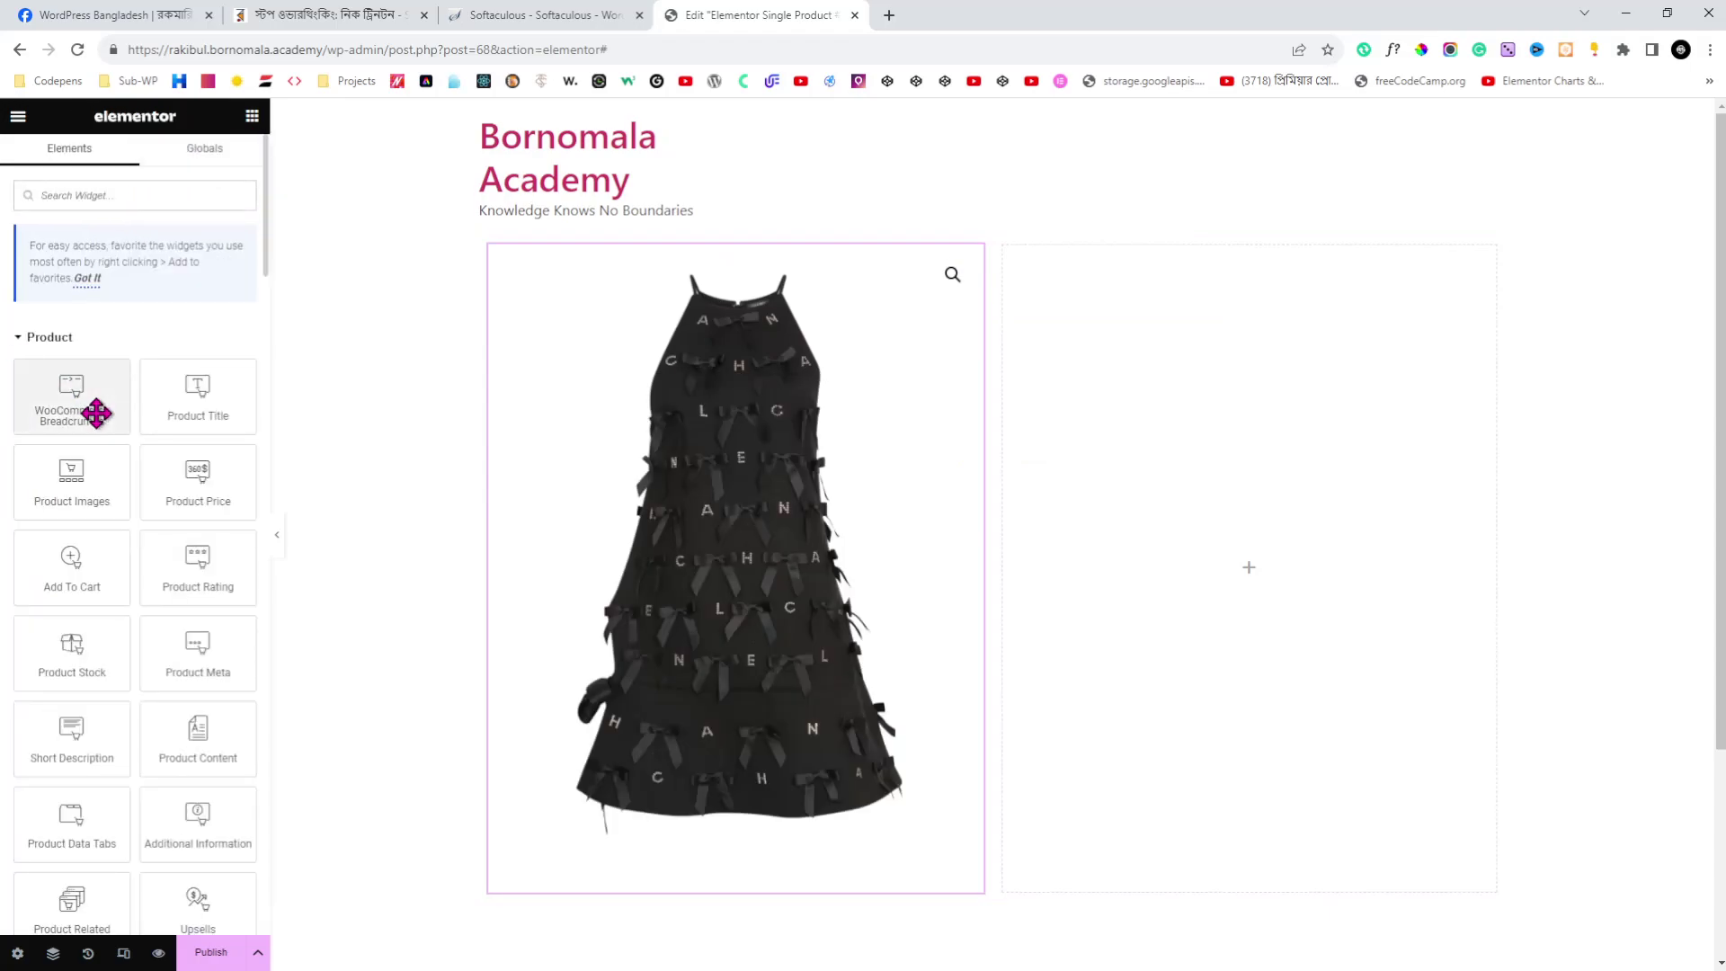
{"action": "left_click_drag", "start_coordinate": [198, 395], "coordinate": [1275, 420]}
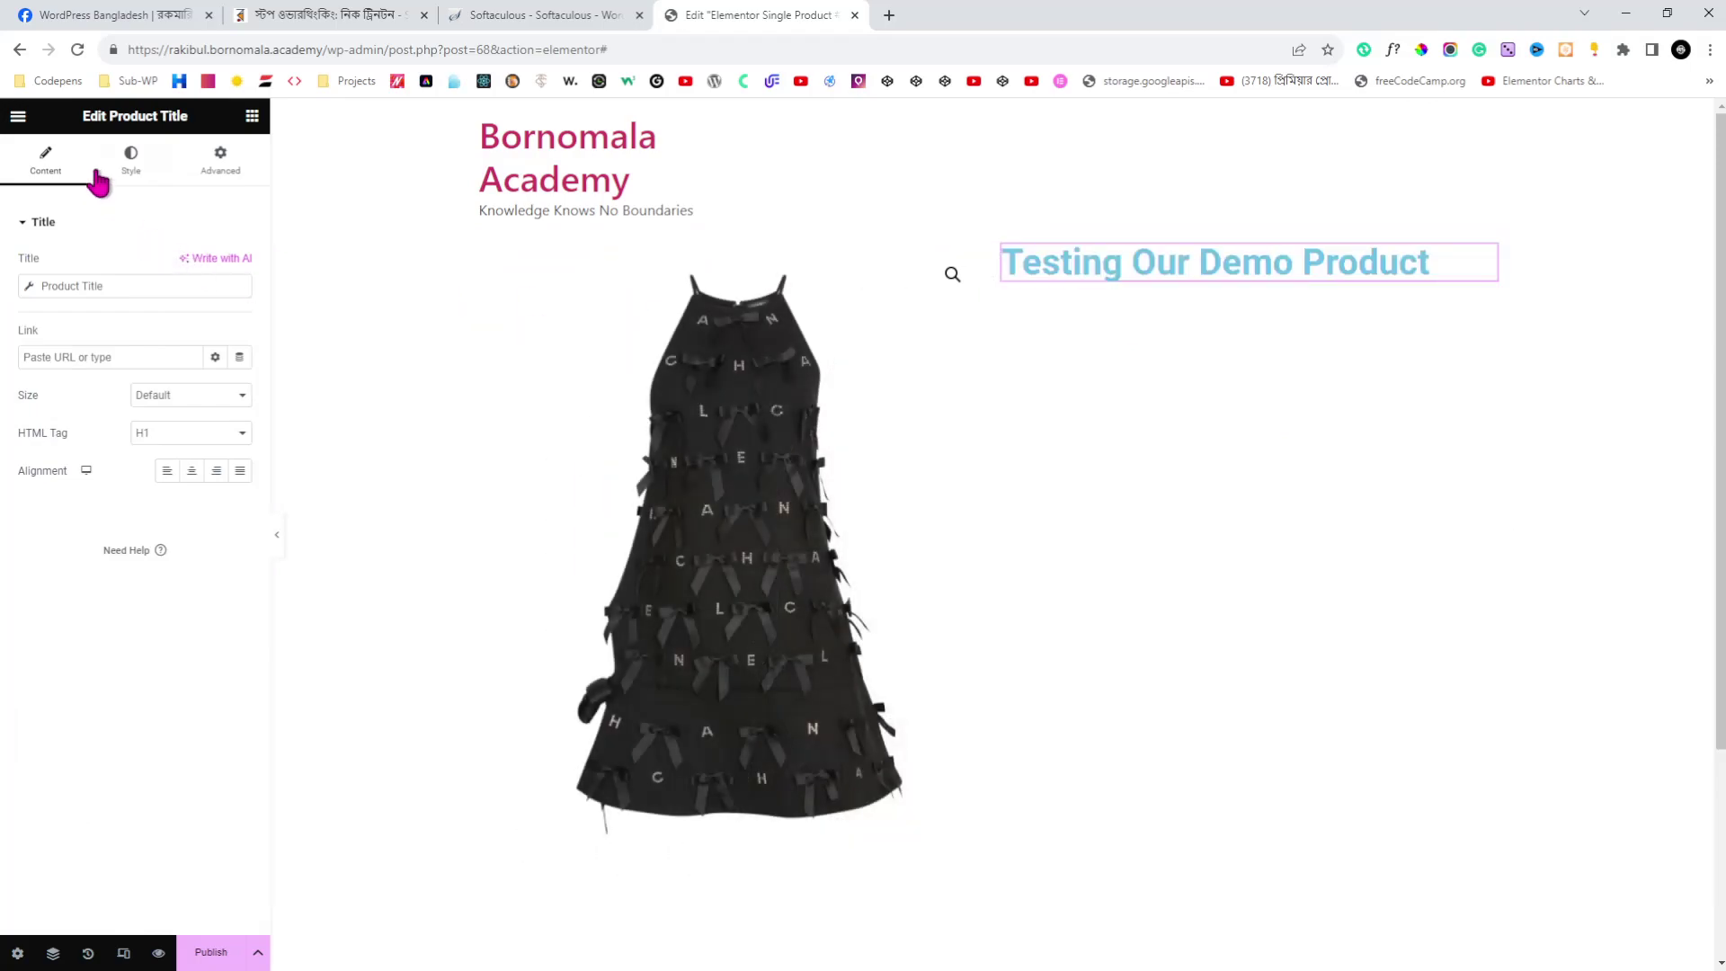
{"action": "left_click", "coordinate": [250, 118]}
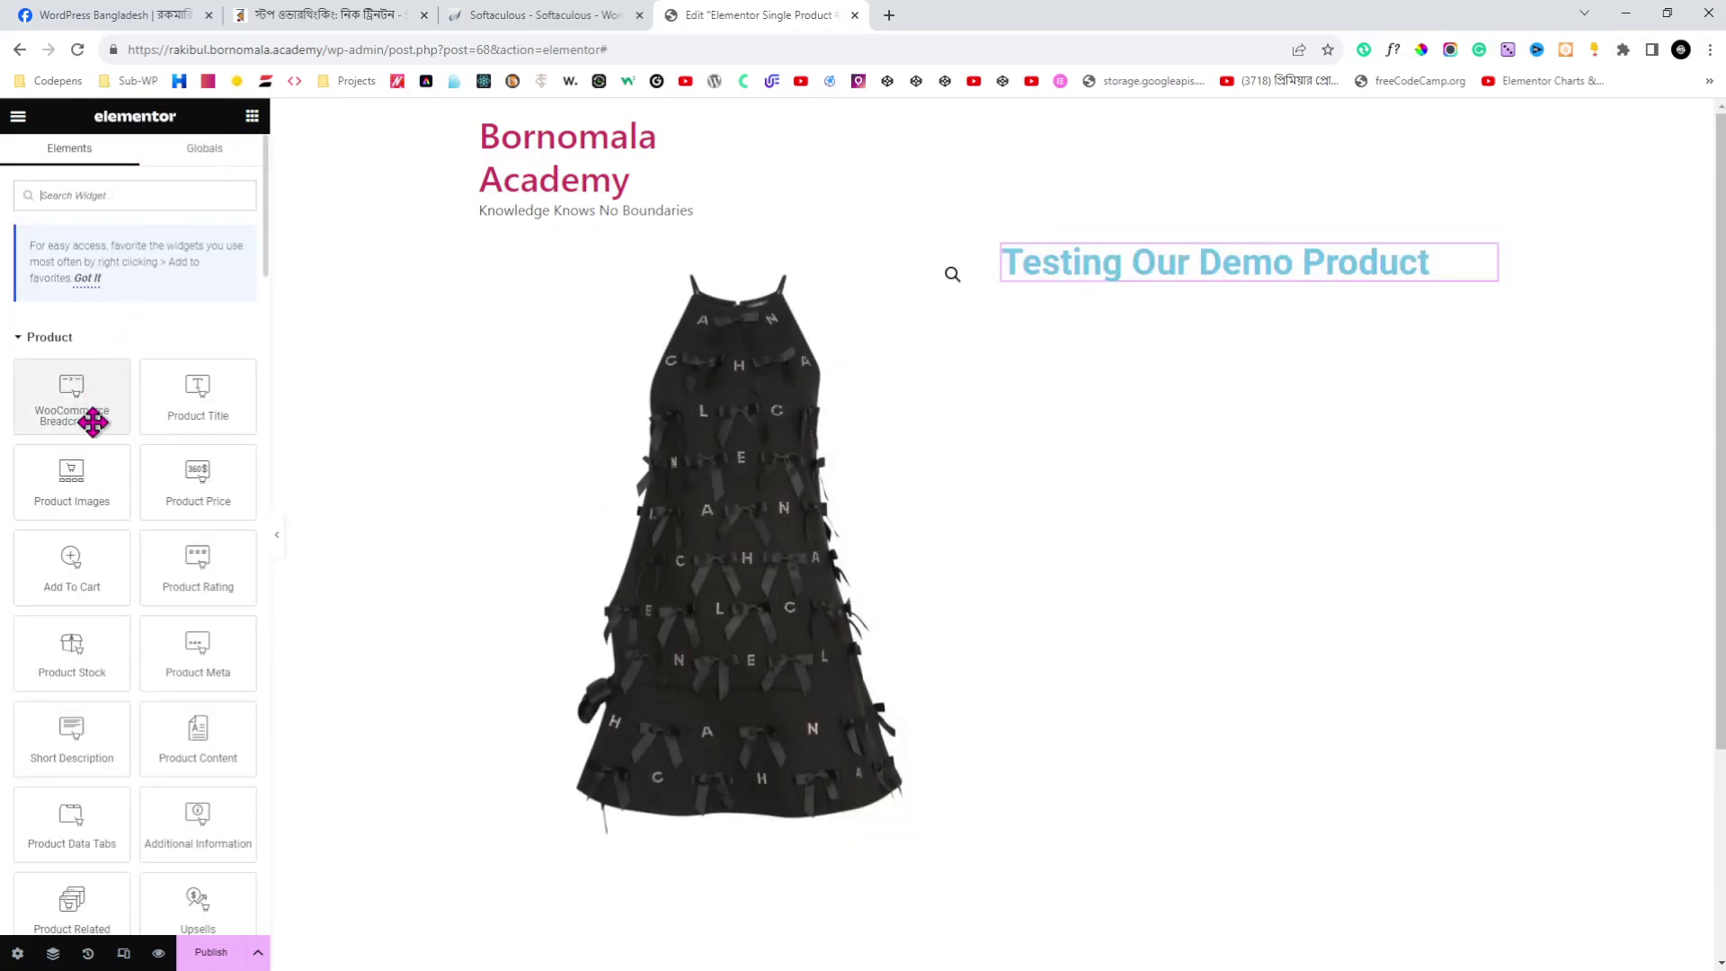
{"action": "left_click_drag", "start_coordinate": [197, 486], "coordinate": [1128, 286]}
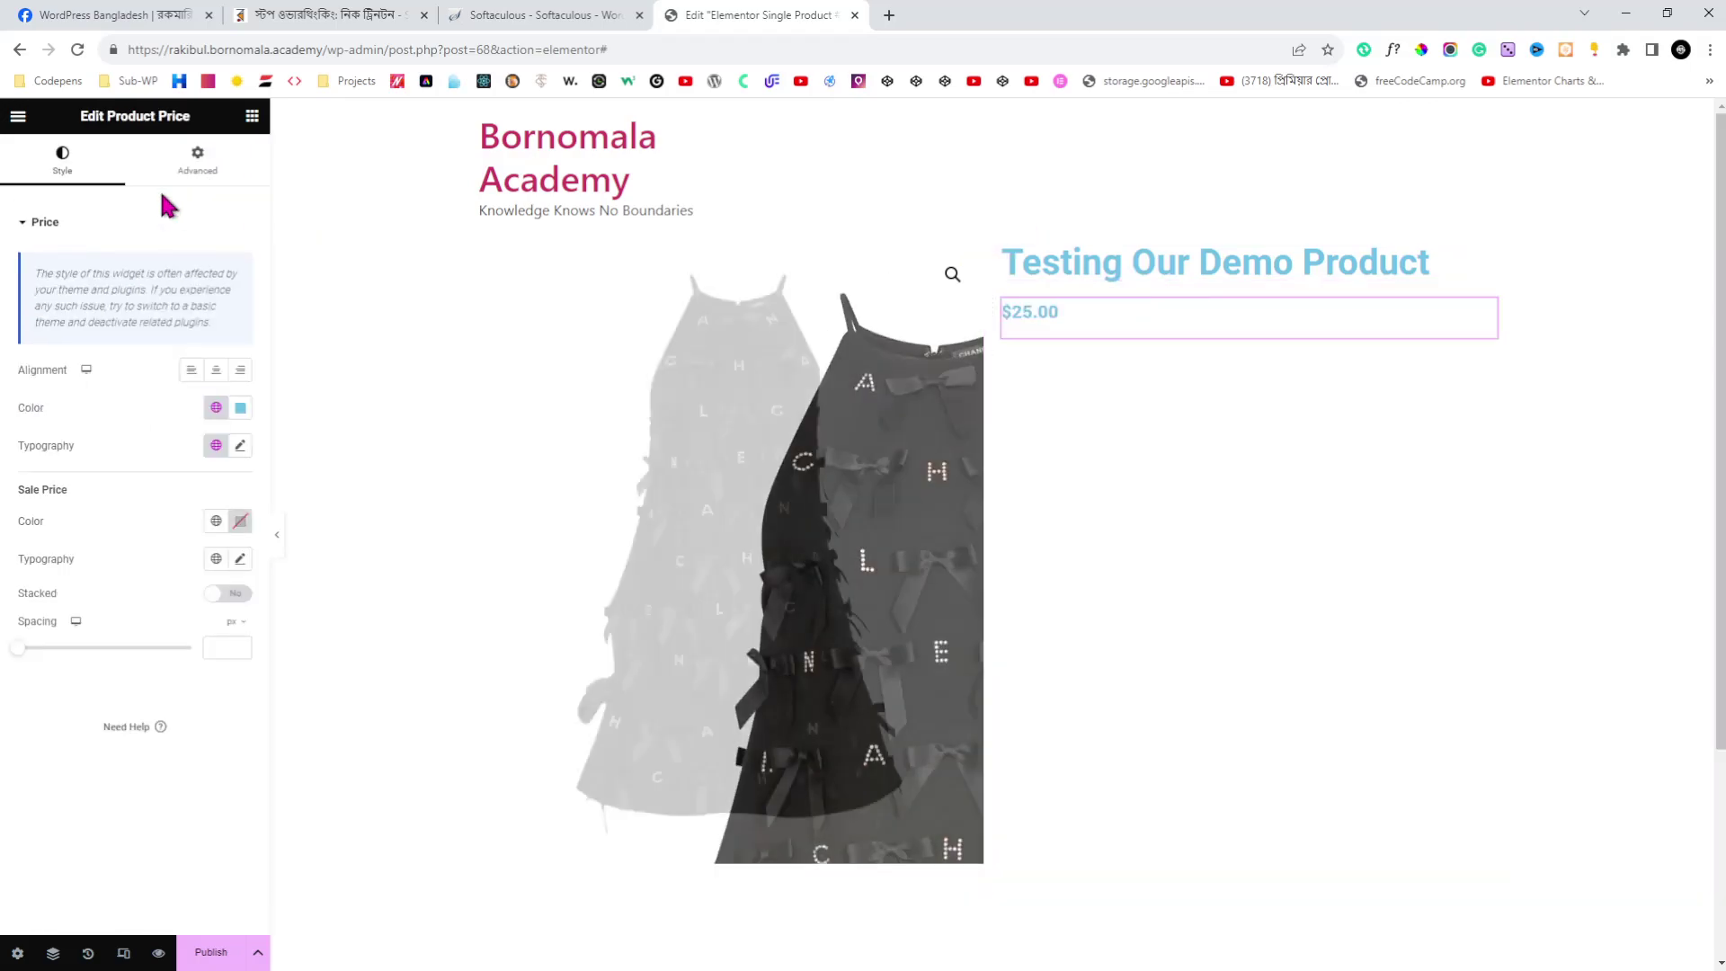
{"action": "left_click", "coordinate": [252, 116]}
{"action": "left_click_drag", "start_coordinate": [63, 570], "coordinate": [1068, 340]}
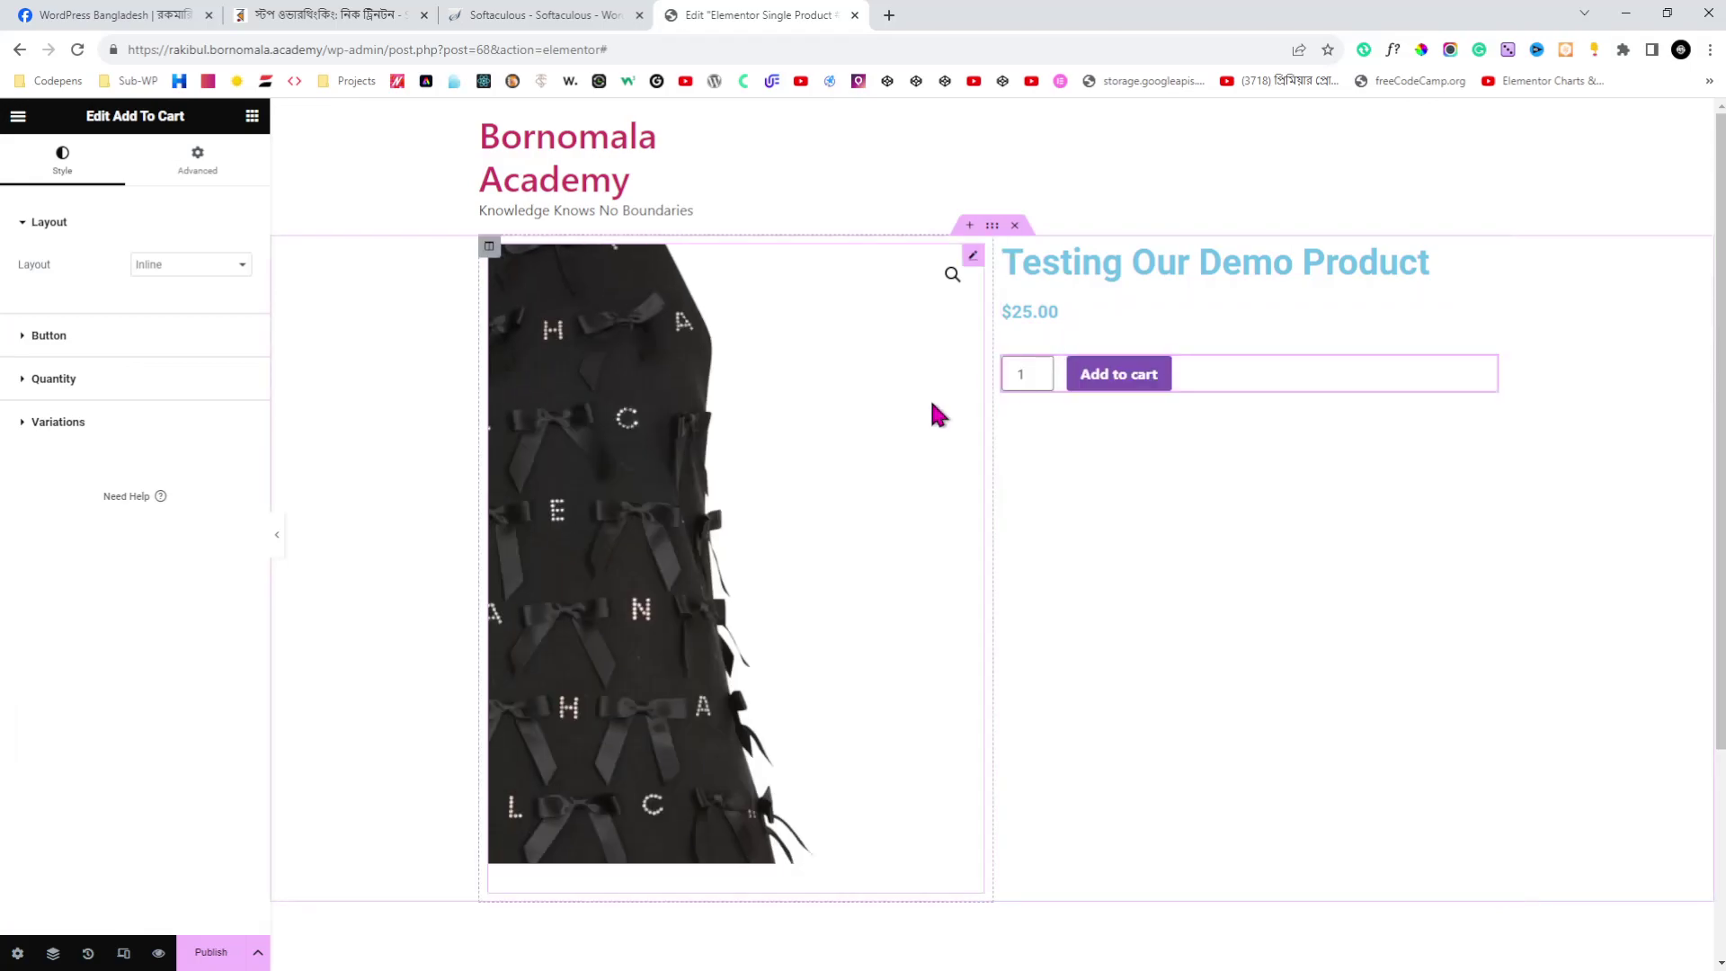
- Examine the book preview popup on the Rokomari product page, close it, and return to the Elementor template
{"action": "left_click", "coordinate": [353, 12]}
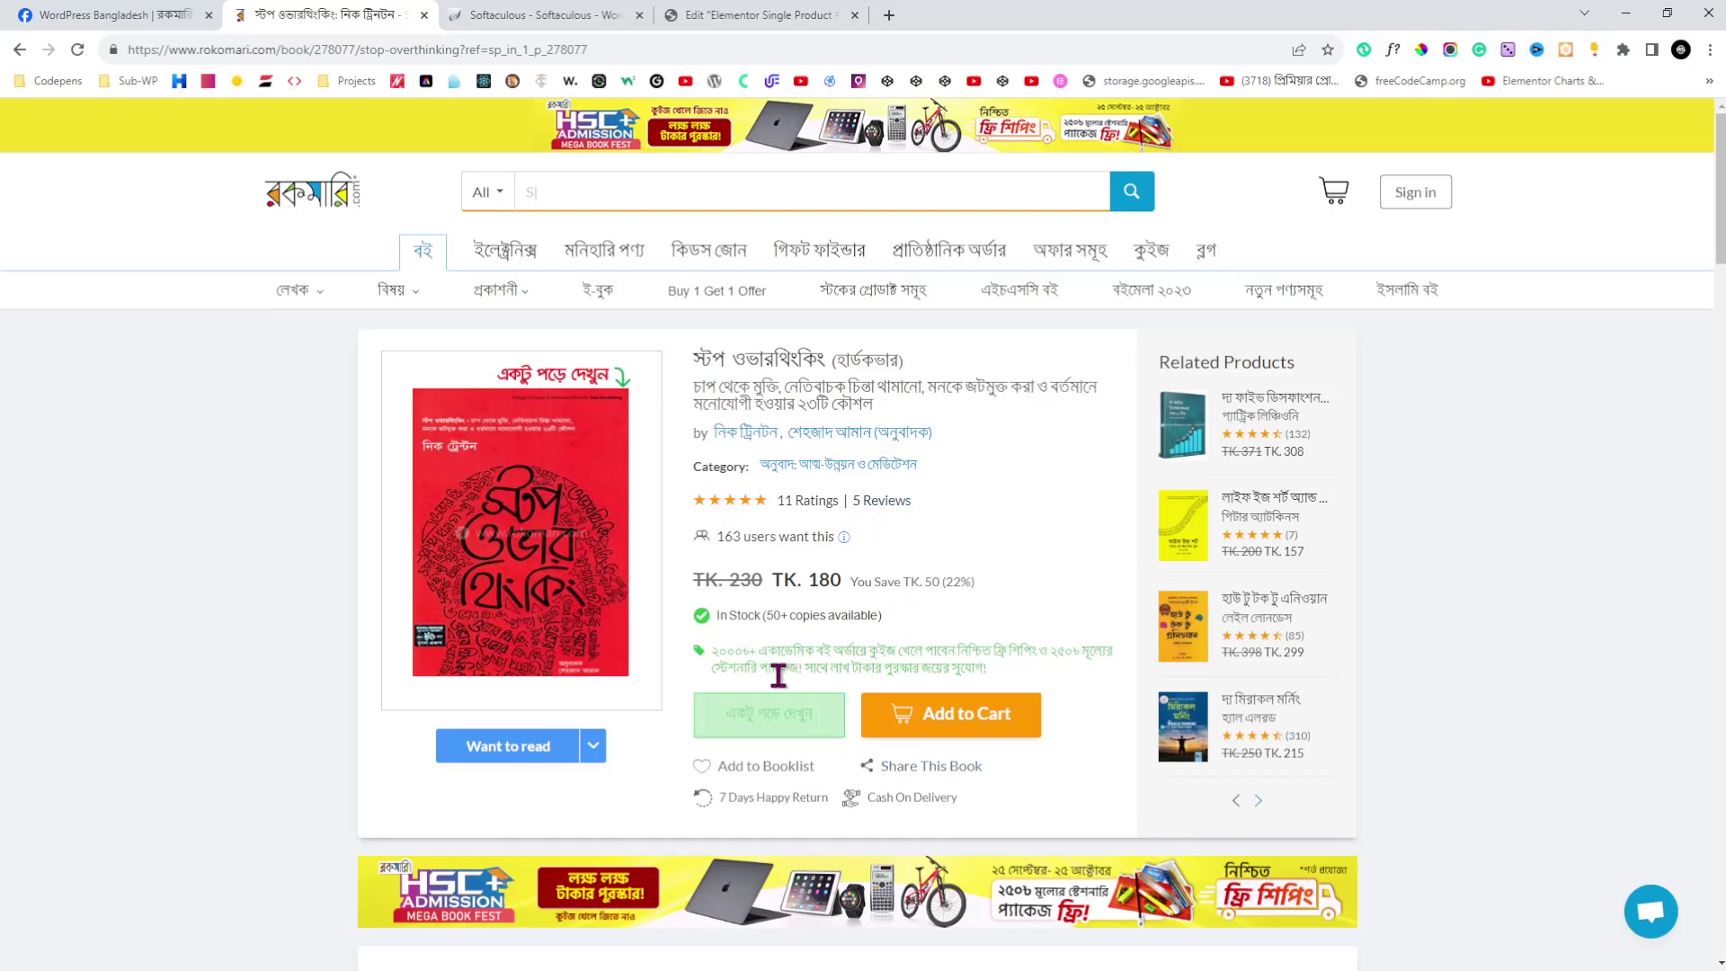
{"action": "left_click", "coordinate": [765, 733]}
{"action": "scroll", "coordinate": [914, 434], "scroll_direction": "down", "scroll_amount": 3}
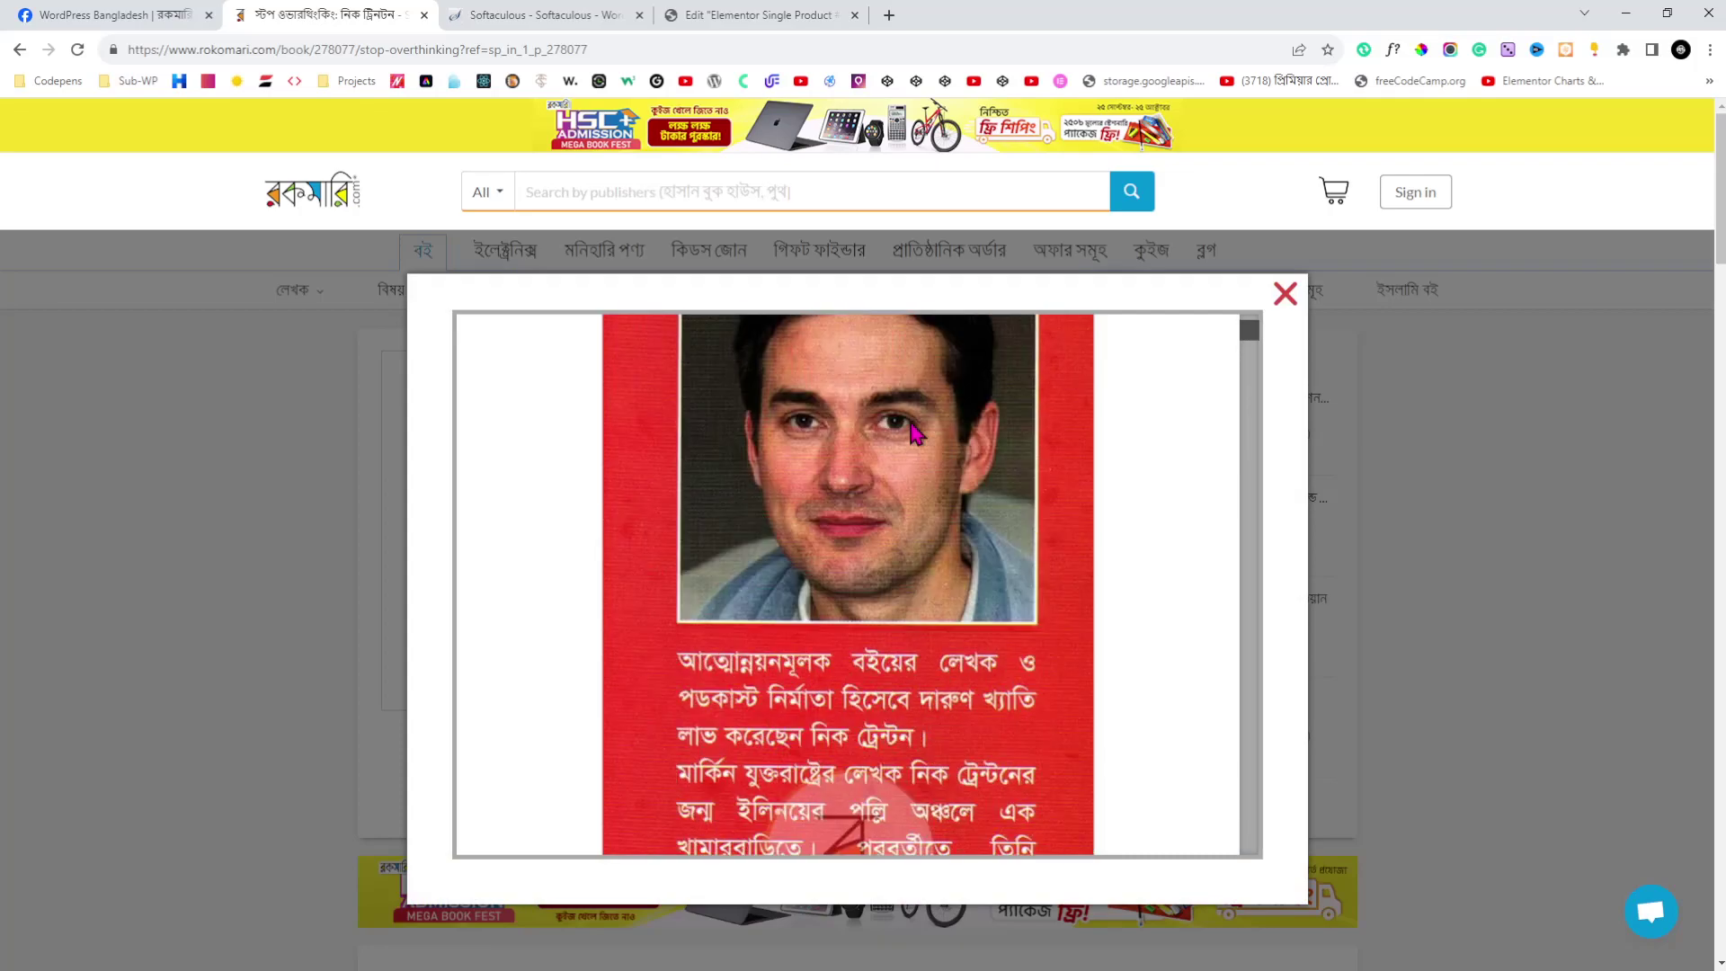
{"action": "left_click", "coordinate": [1285, 294]}
{"action": "left_click", "coordinate": [764, 15]}
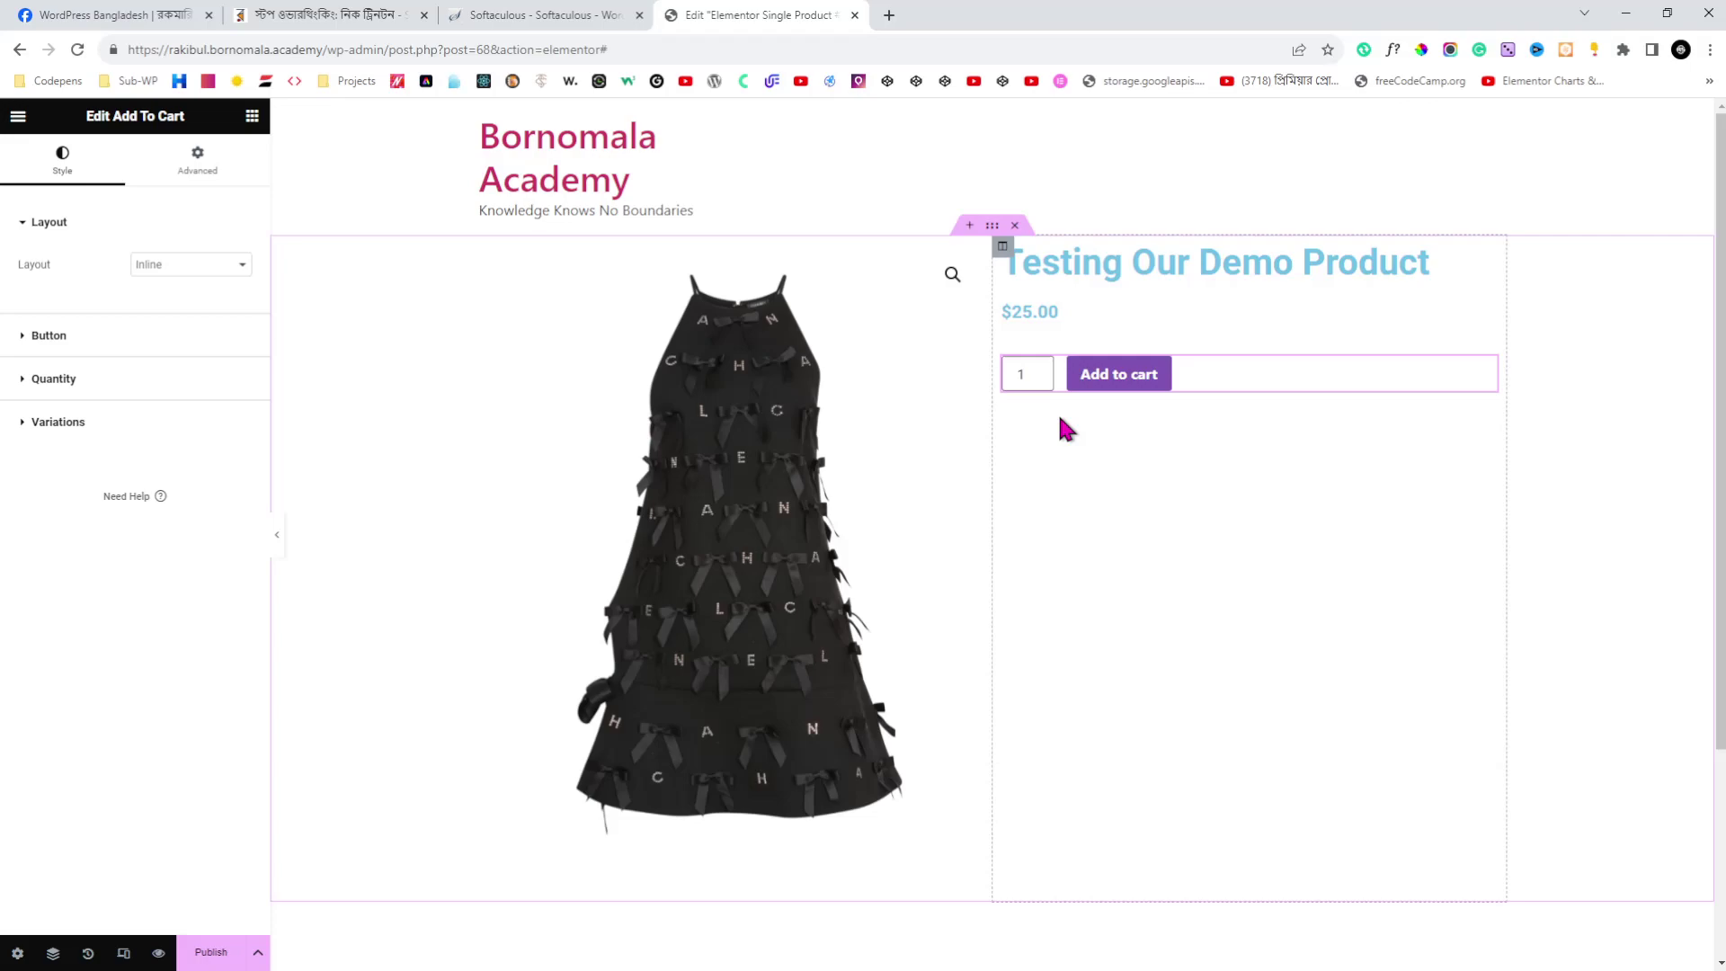
- Add a Button widget below the Add To Cart widget and set its text to "একটু পরে দেখুন"
{"action": "left_click", "coordinate": [251, 119]}
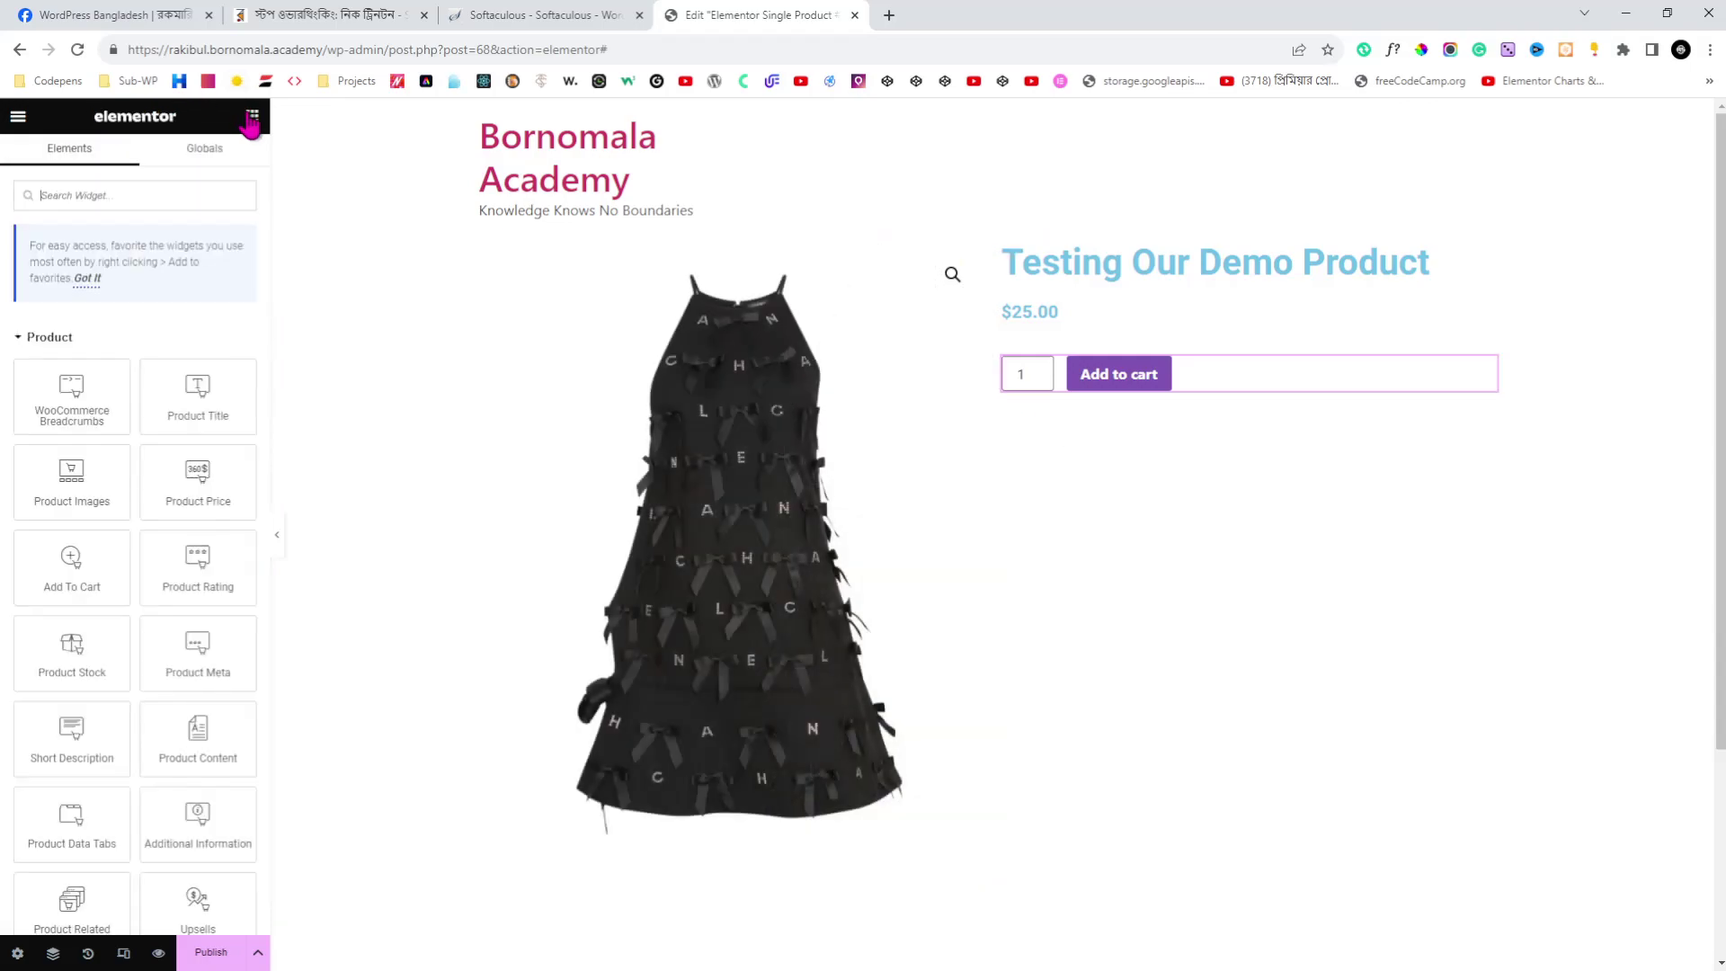
{"action": "scroll", "coordinate": [141, 404], "scroll_direction": "down", "scroll_amount": 4}
{"action": "scroll", "coordinate": [141, 404], "scroll_direction": "down", "scroll_amount": 8}
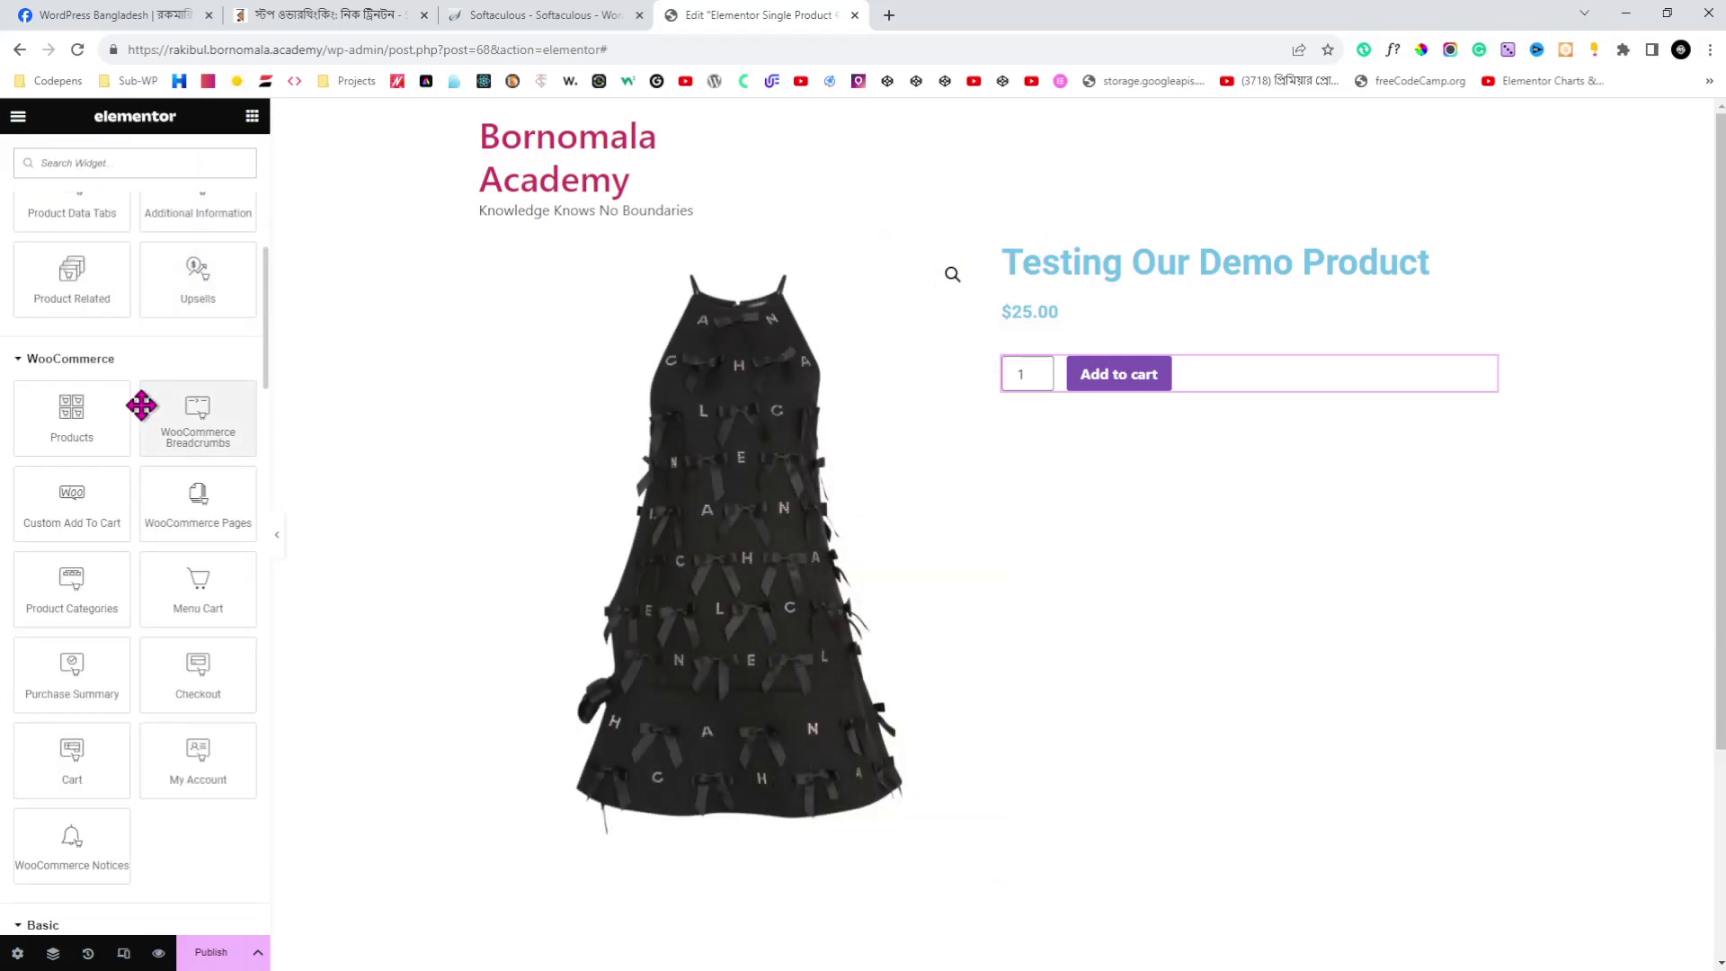
{"action": "left_click_drag", "start_coordinate": [196, 703], "coordinate": [1113, 387]}
{"action": "left_click_drag", "start_coordinate": [200, 302], "coordinate": [90, 319]}
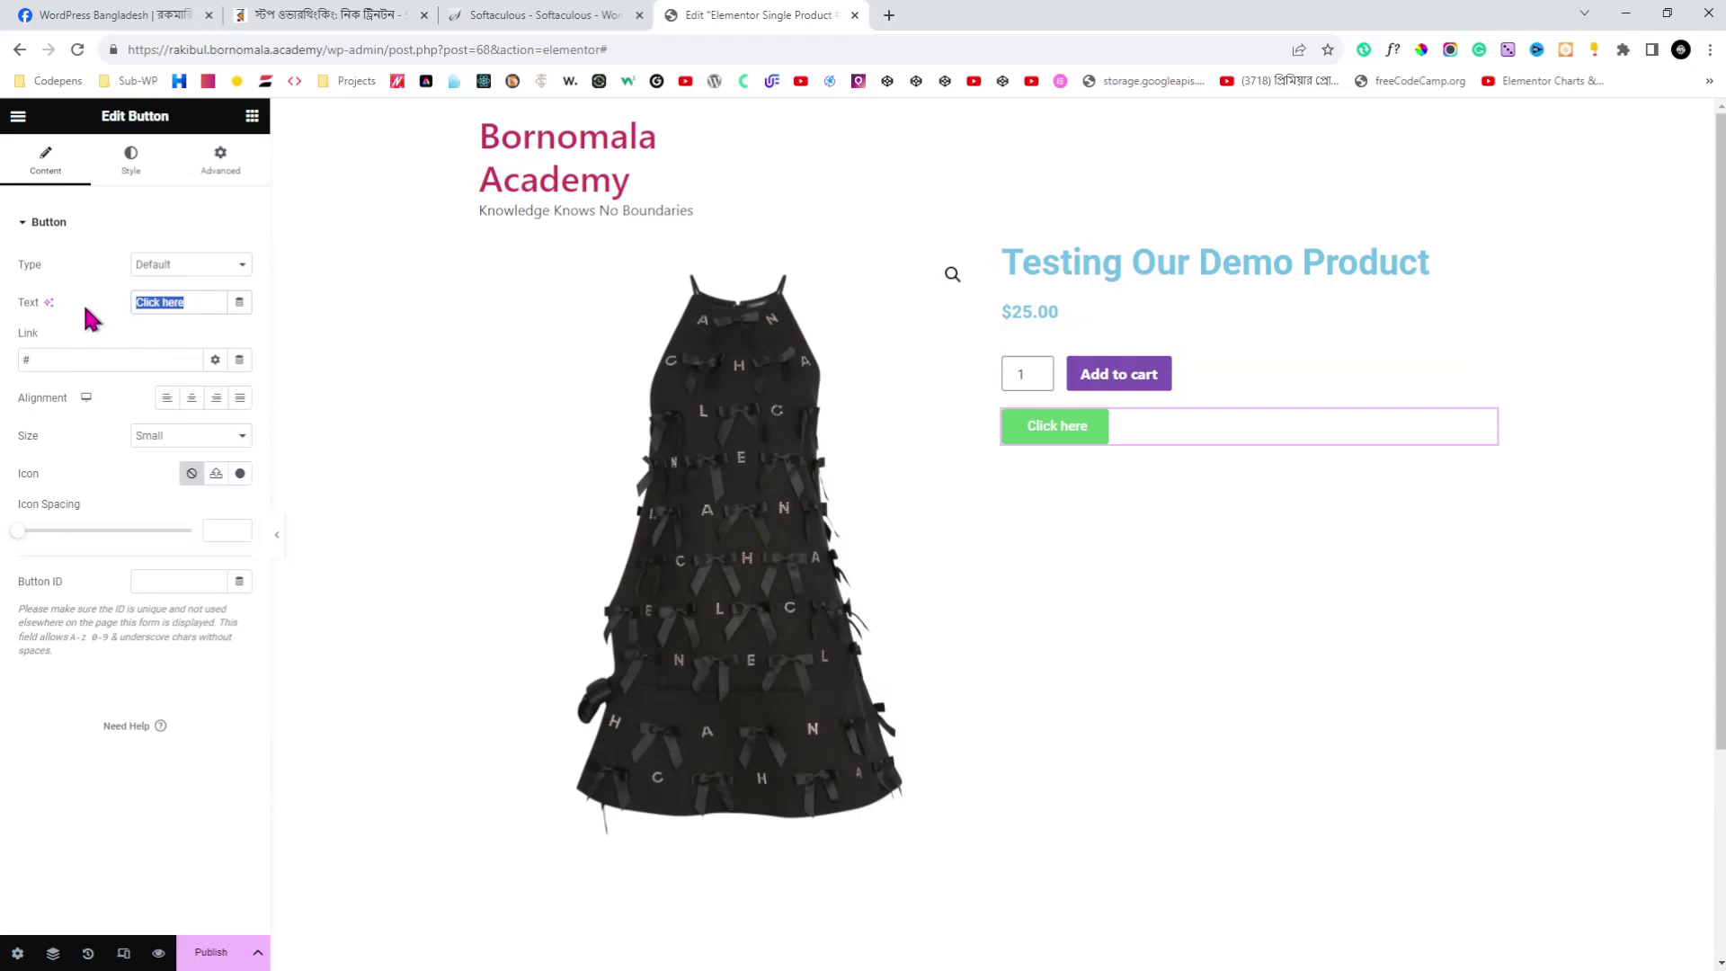
{"action": "type", "text": "একটু পরে দেখুন"}
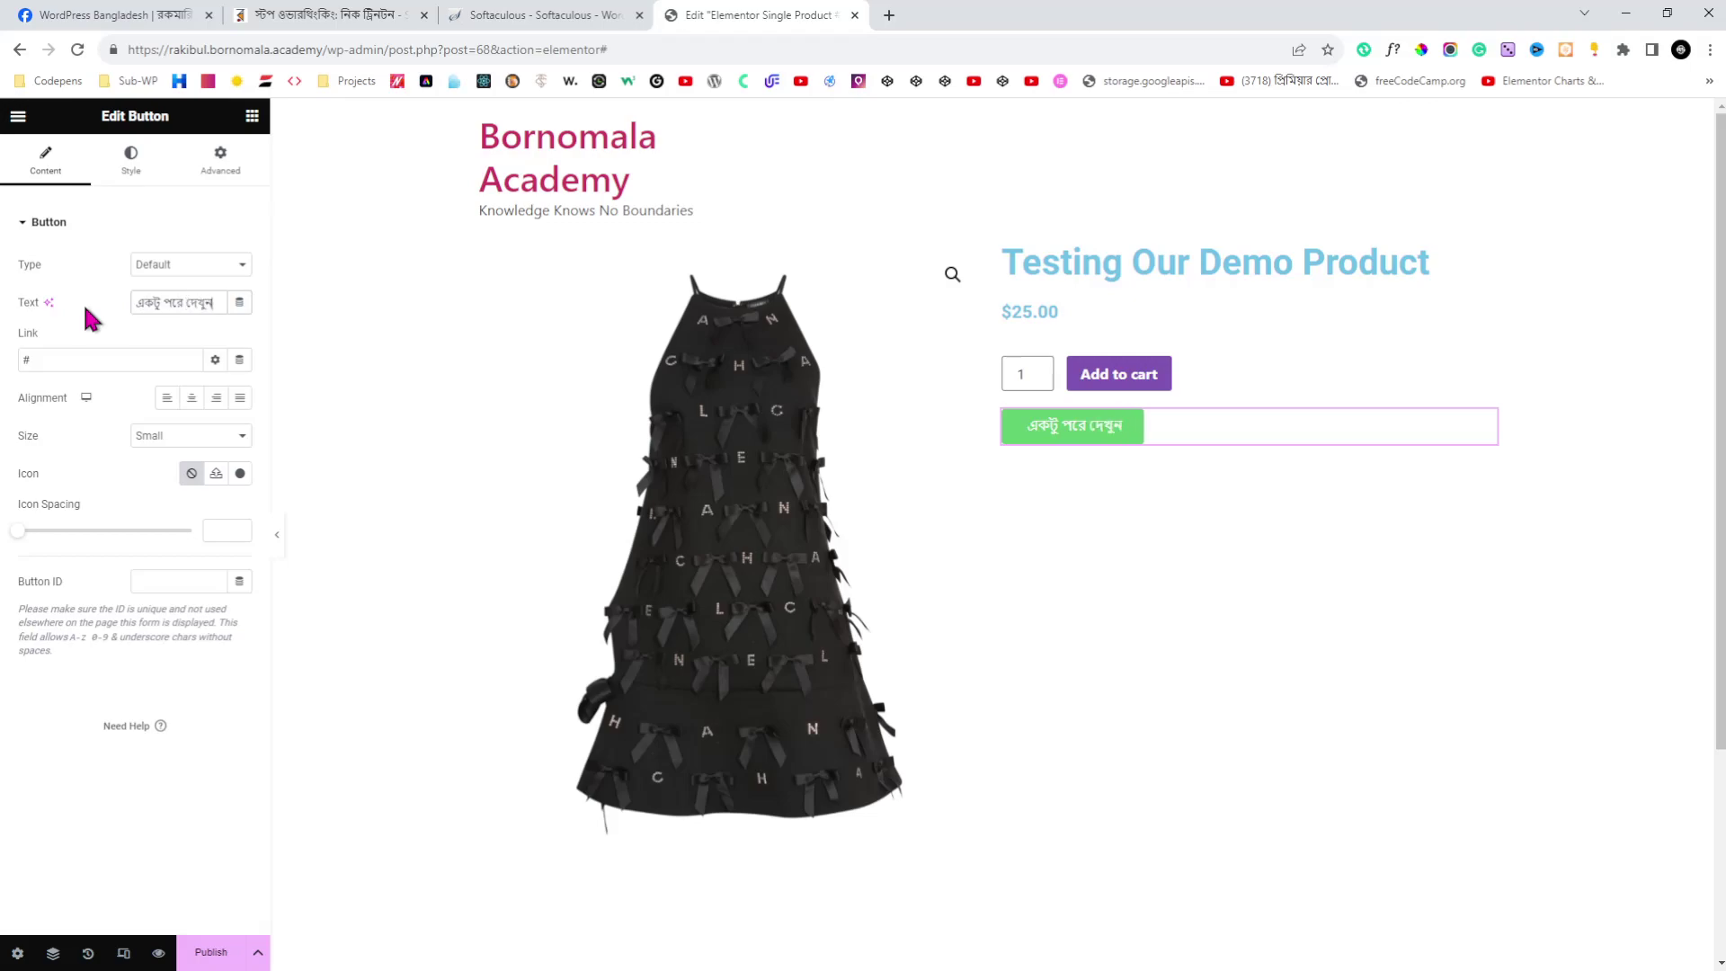
- Set the button's typography font family to Hind Siliguri and dismiss the Global Fonts hint
{"action": "left_click", "coordinate": [137, 167]}
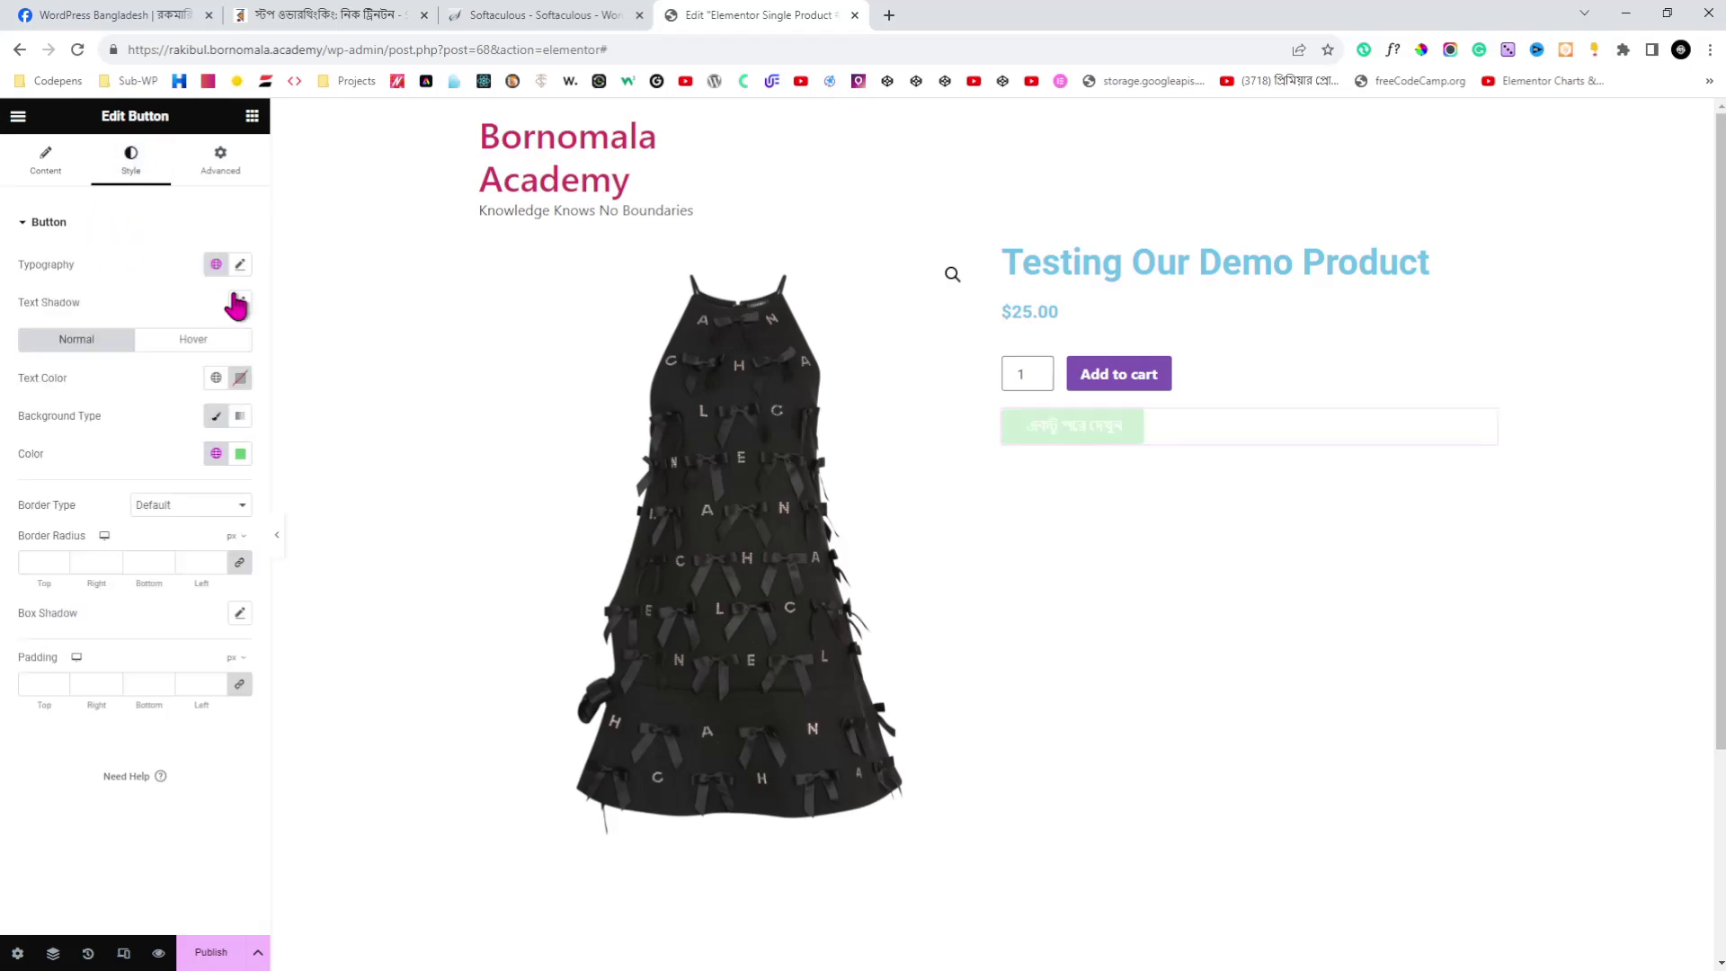
{"action": "left_click", "coordinate": [240, 264]}
{"action": "left_click", "coordinate": [187, 350]}
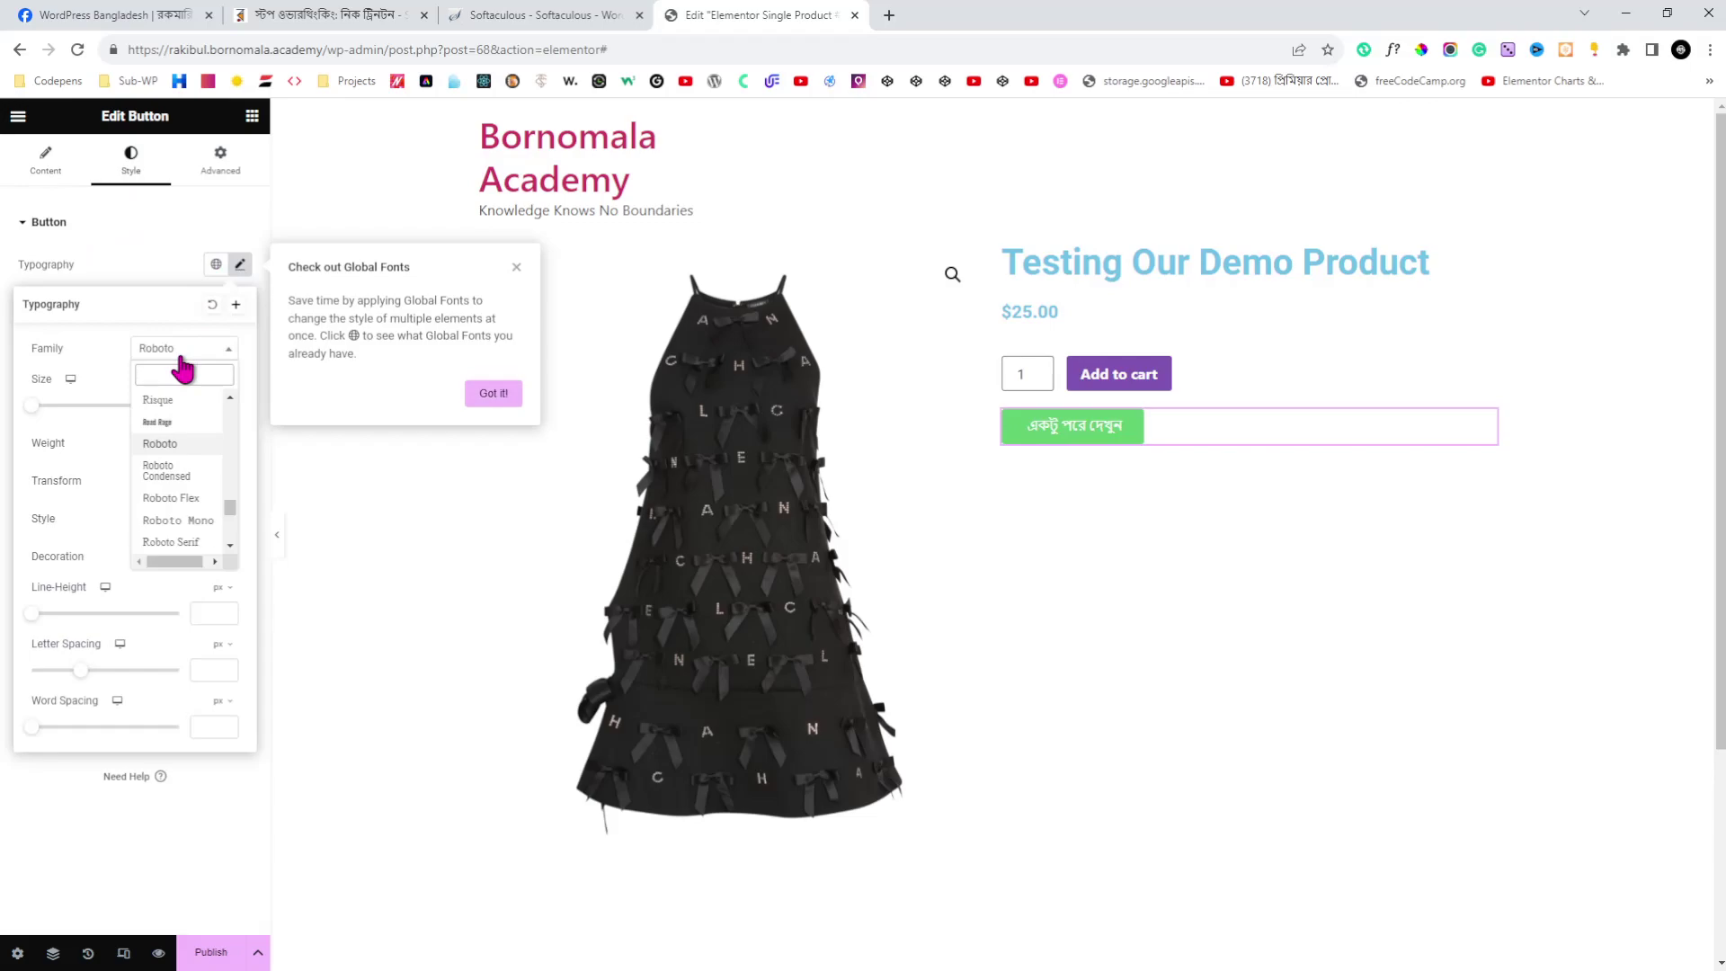
{"action": "type", "text": "ি"}
{"action": "key", "text": "BackSpace"}
{"action": "type", "text": "hind"}
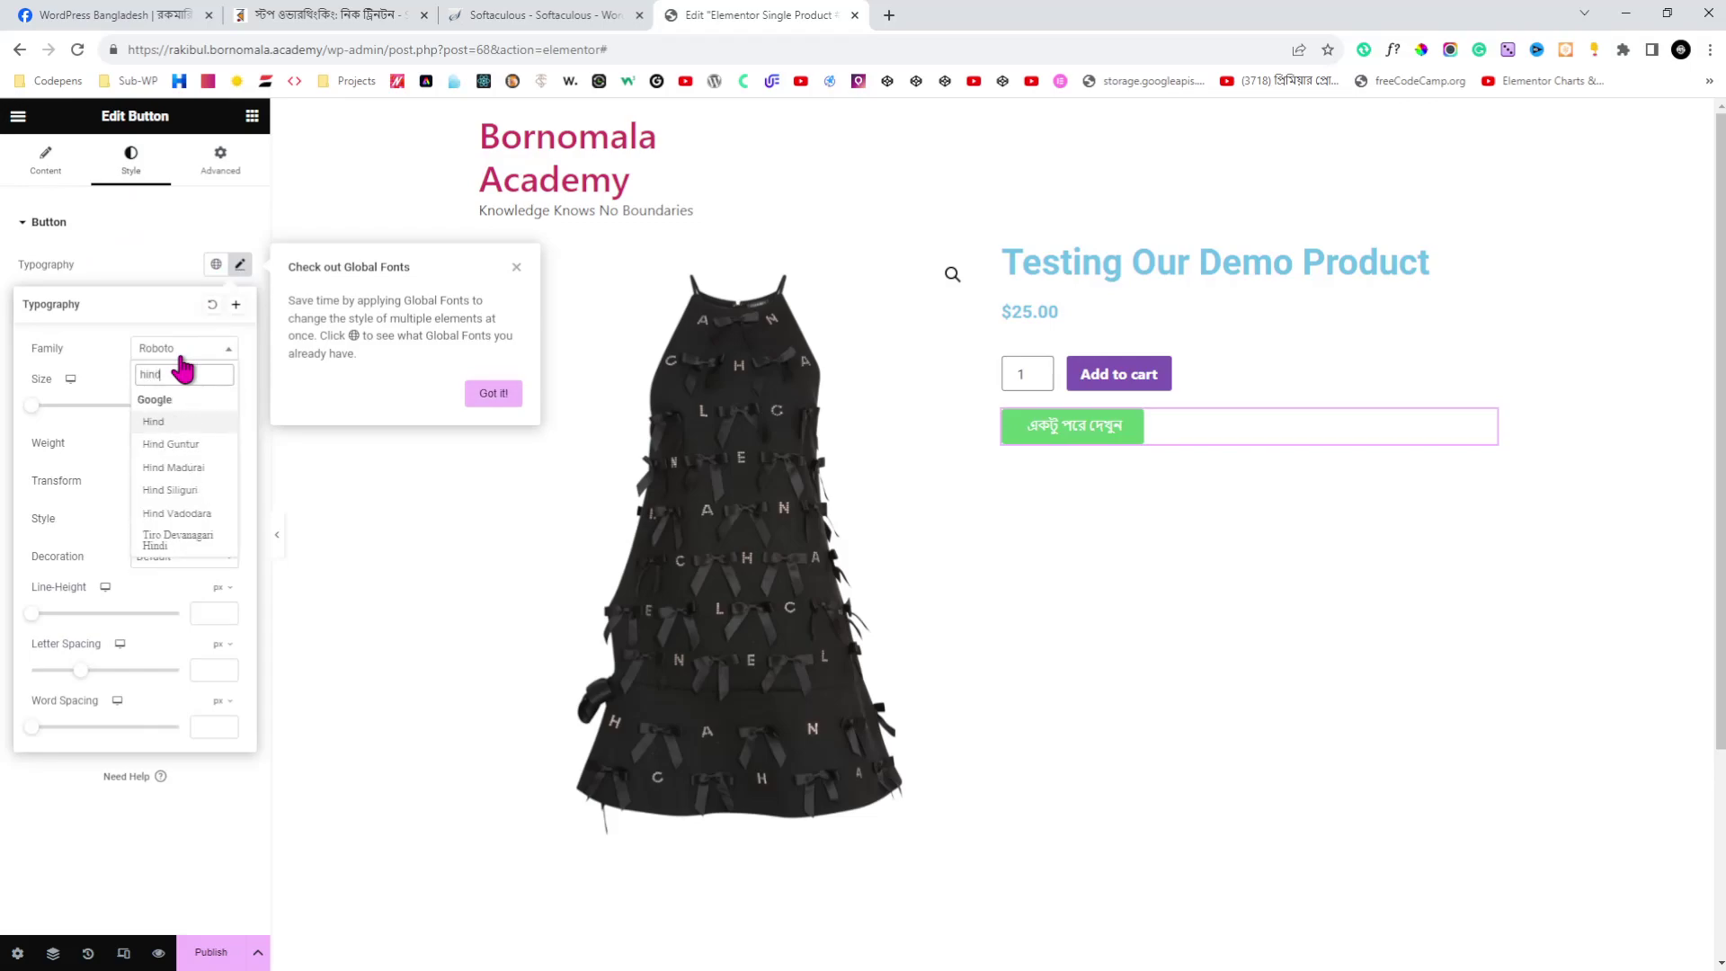
{"action": "left_click", "coordinate": [180, 491]}
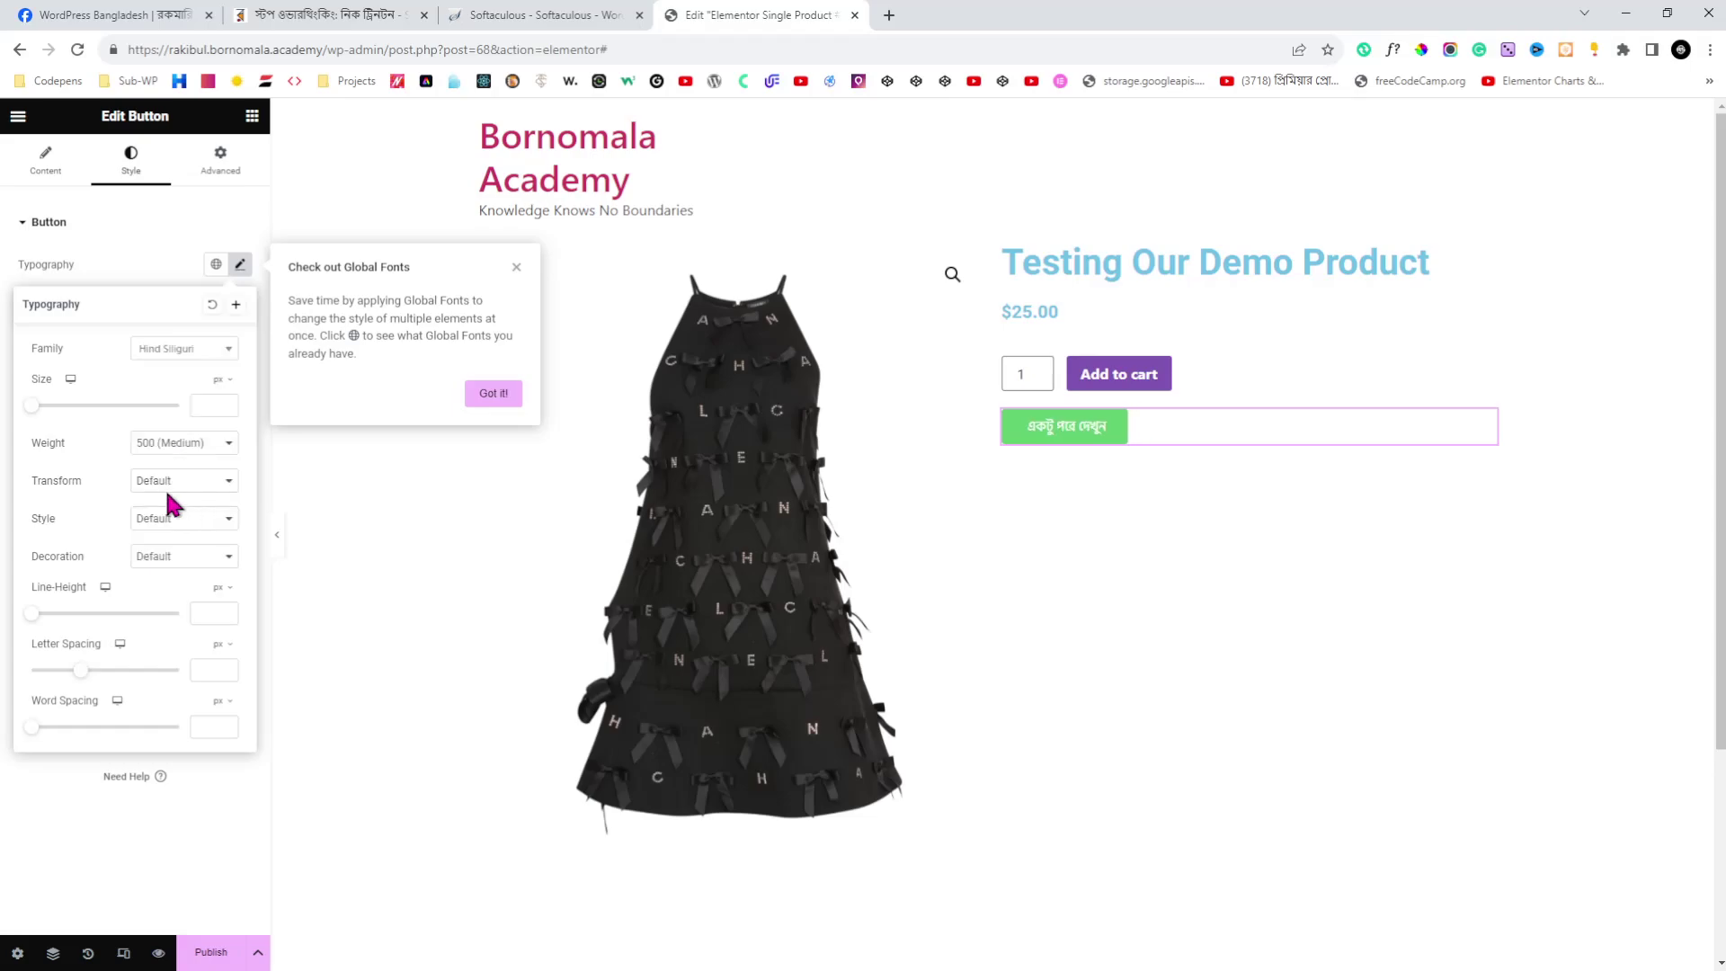
{"action": "left_click", "coordinate": [499, 391]}
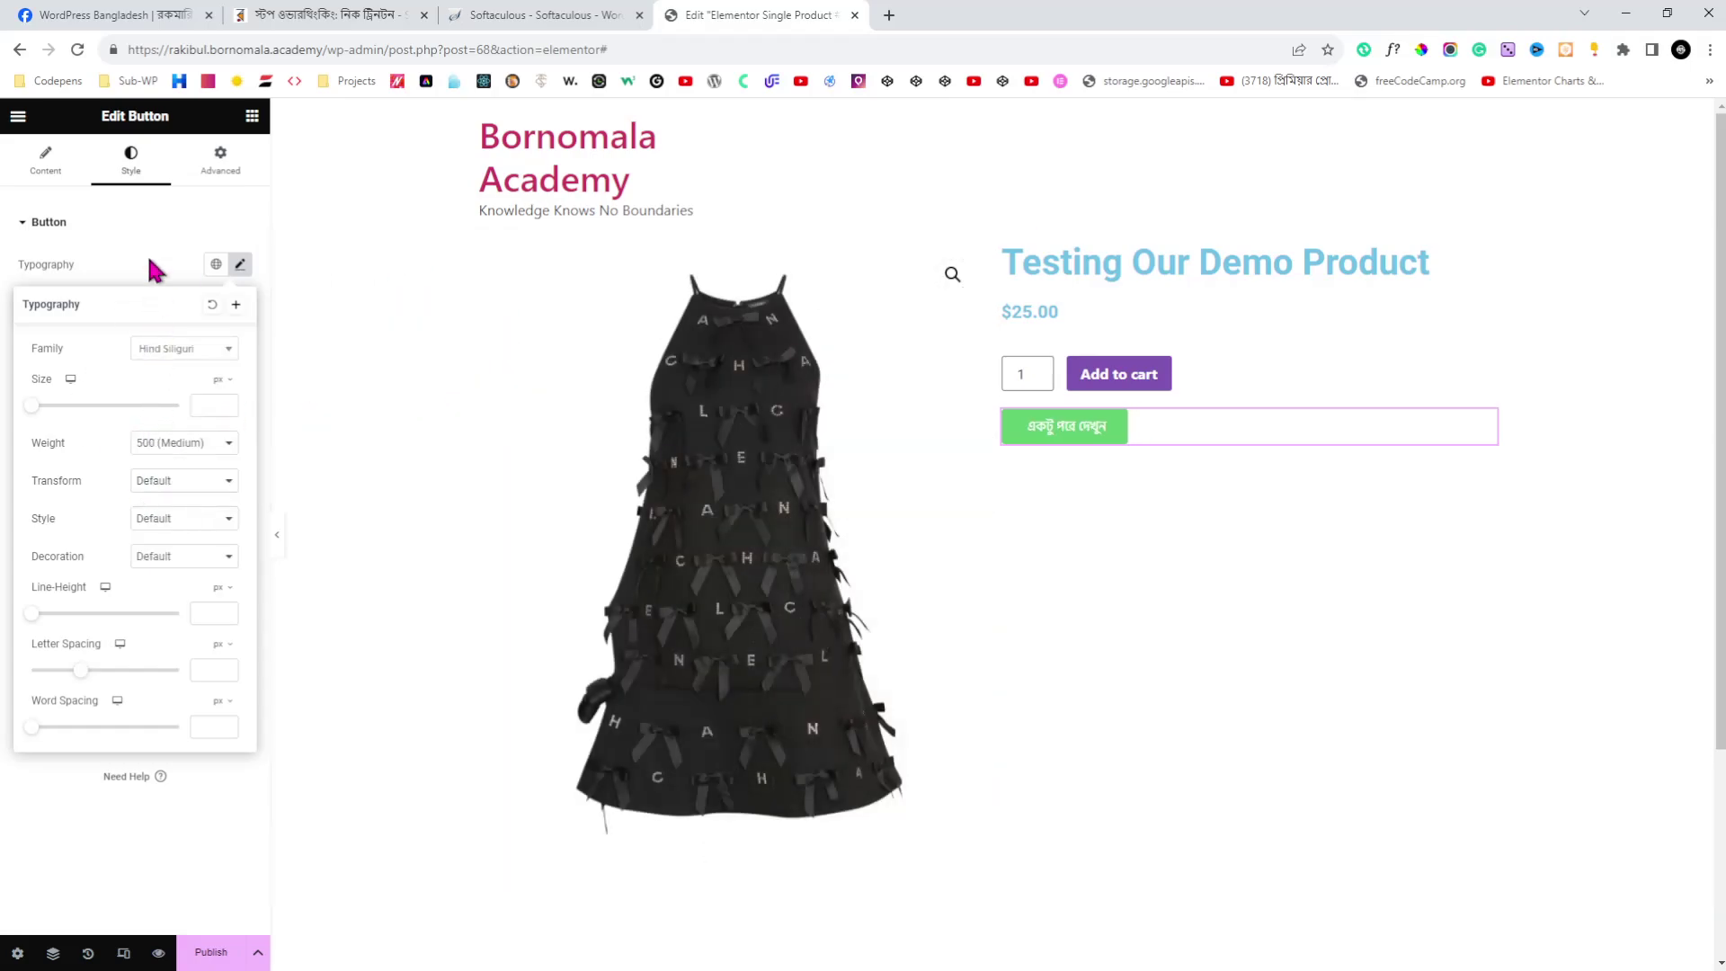
{"action": "left_click", "coordinate": [160, 270]}
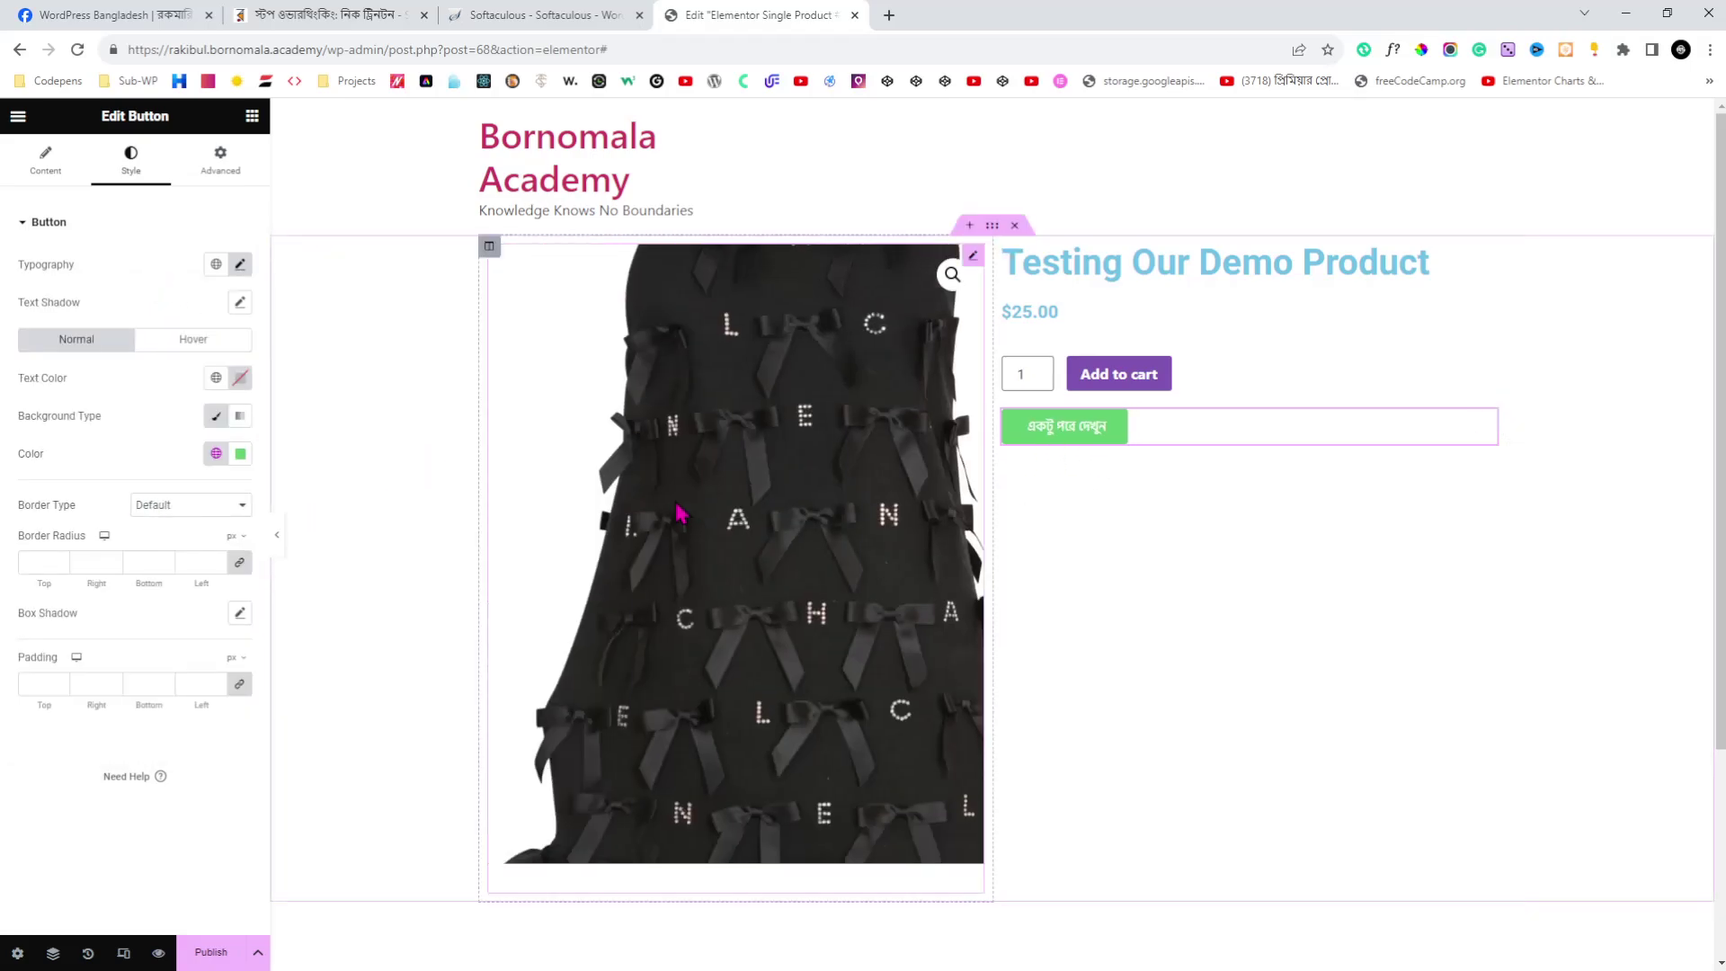
- Publish the single product template with a display condition that includes Products
{"action": "left_click", "coordinate": [214, 954]}
{"action": "left_click", "coordinate": [860, 577]}
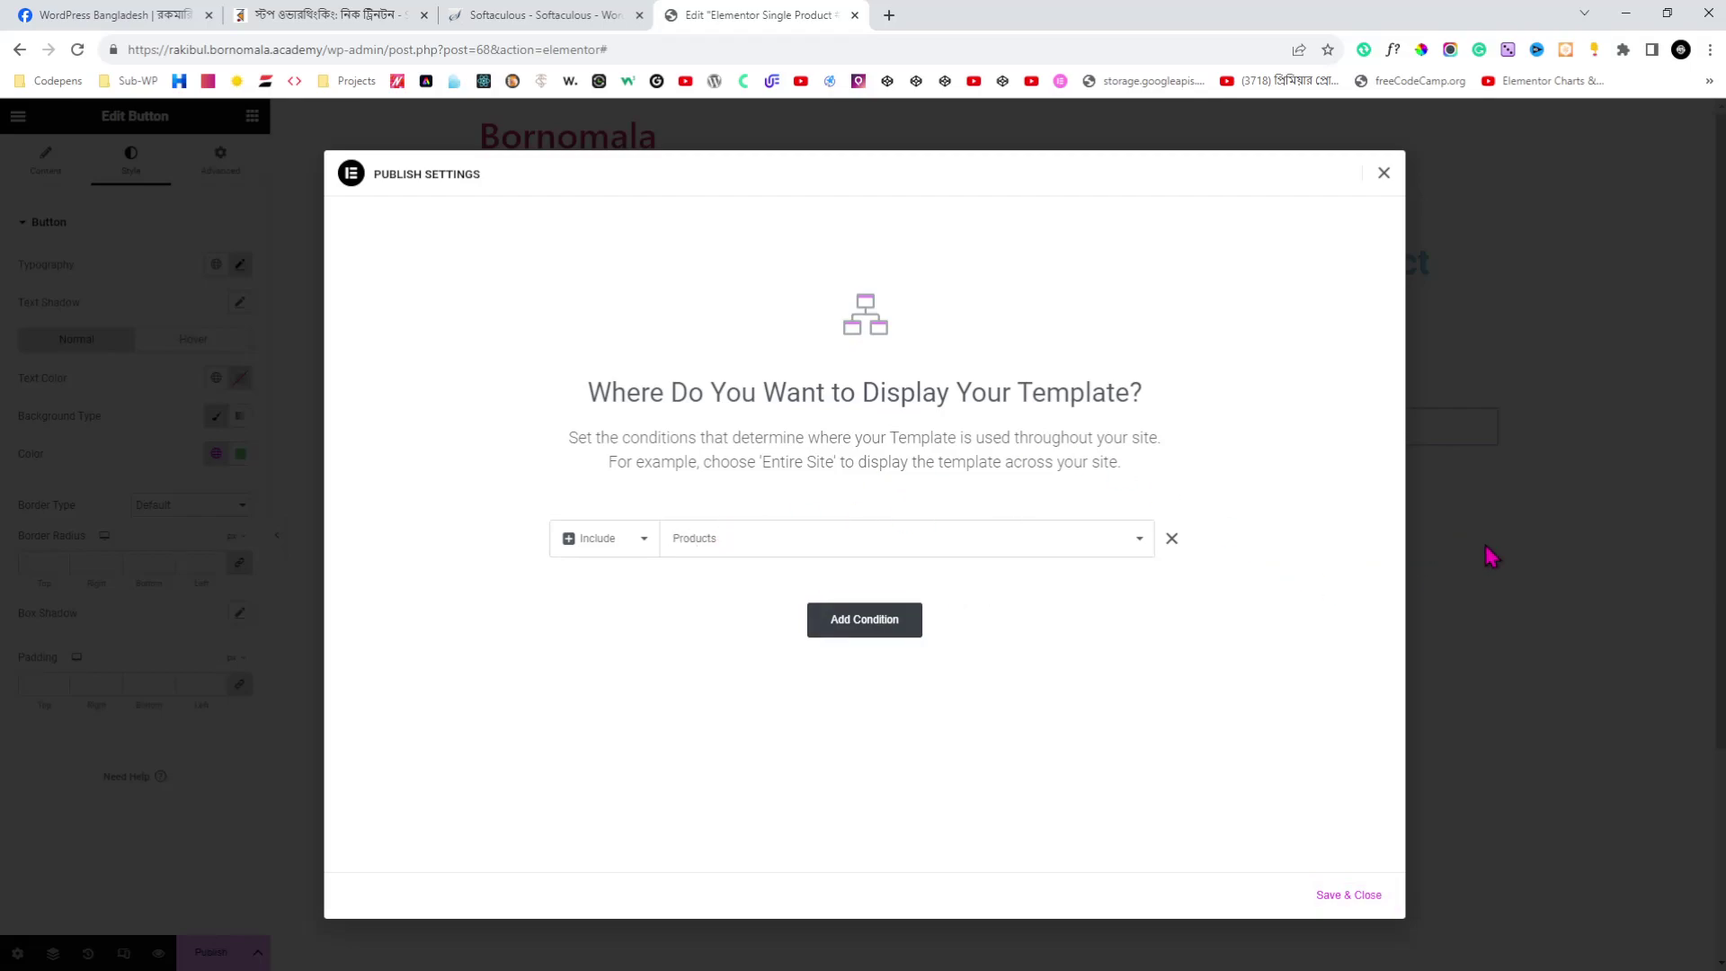
{"action": "left_click", "coordinate": [1378, 894]}
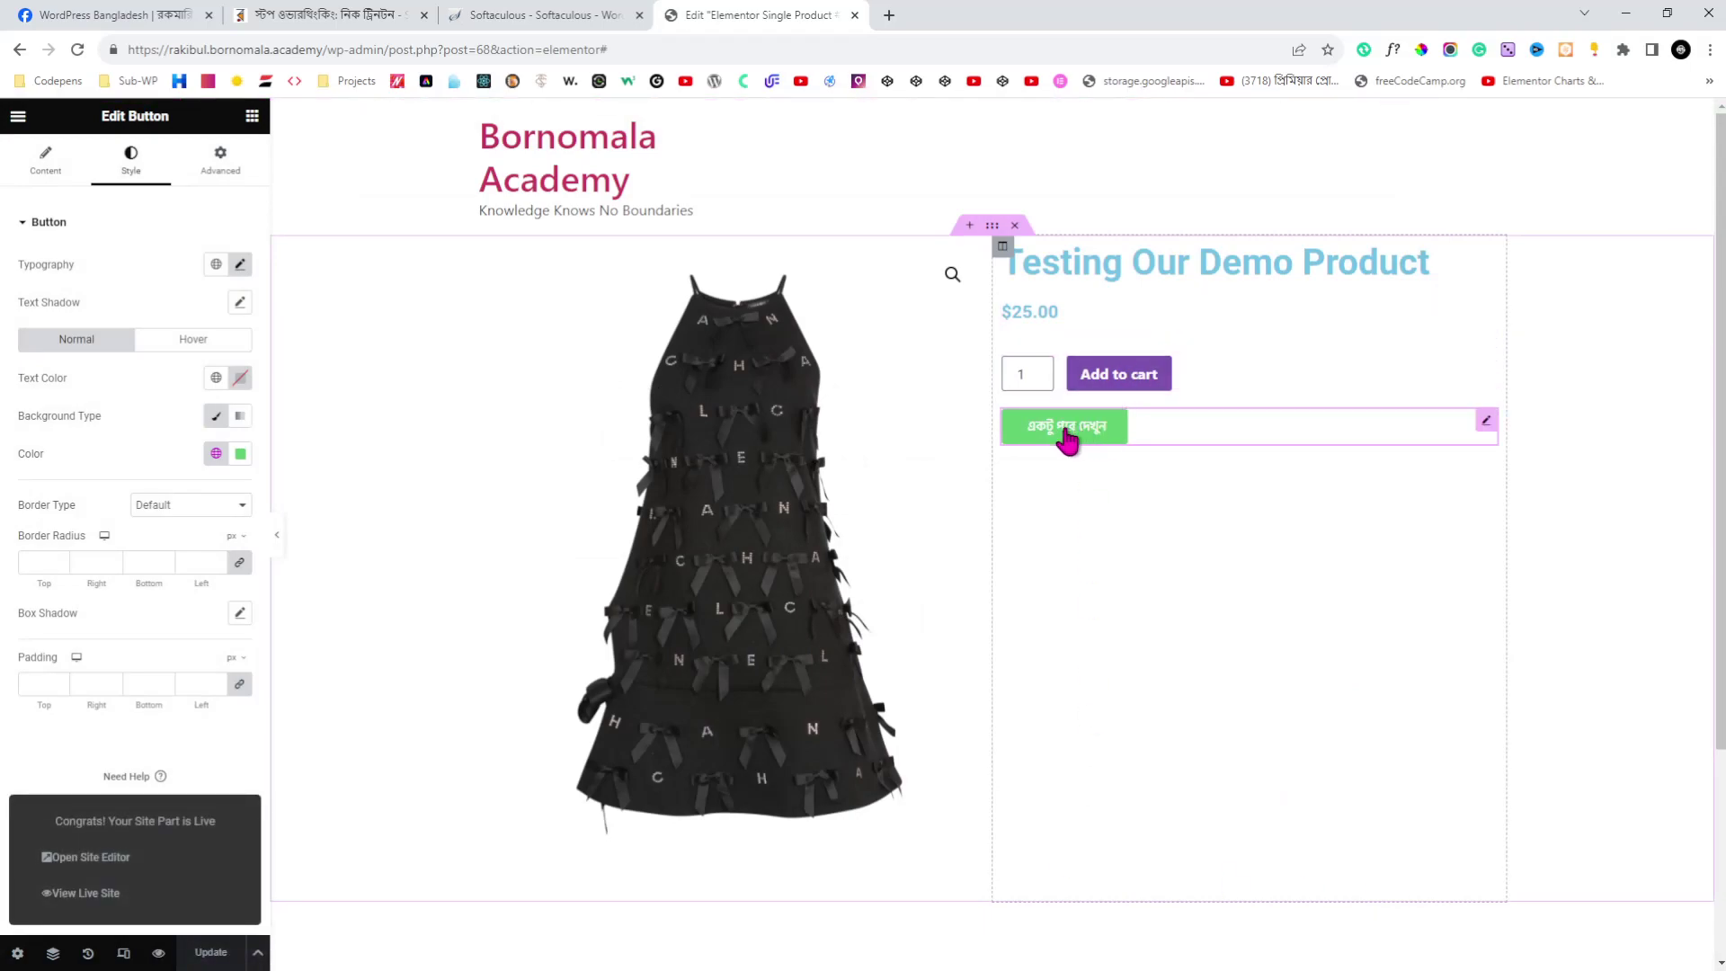
- Exit the Elementor editor, deferring the exit-destination choice, and view the "Testing Our Demo Product" page from the product list
{"action": "left_click", "coordinate": [18, 116]}
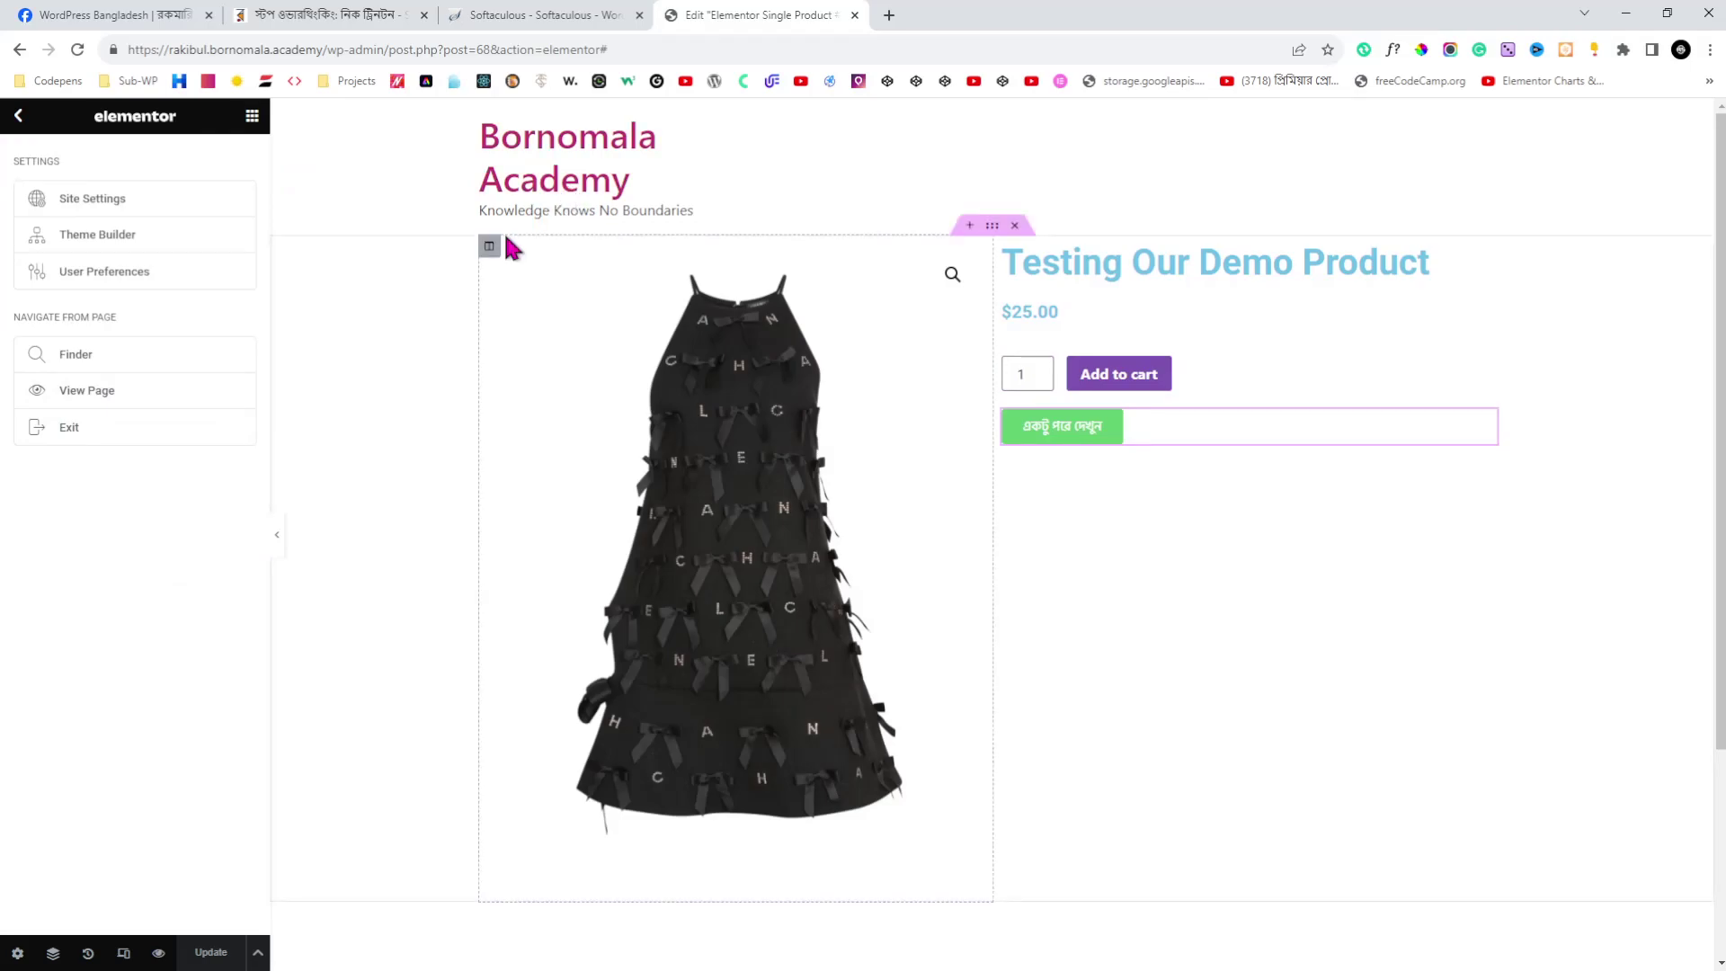
{"action": "left_click", "coordinate": [111, 436]}
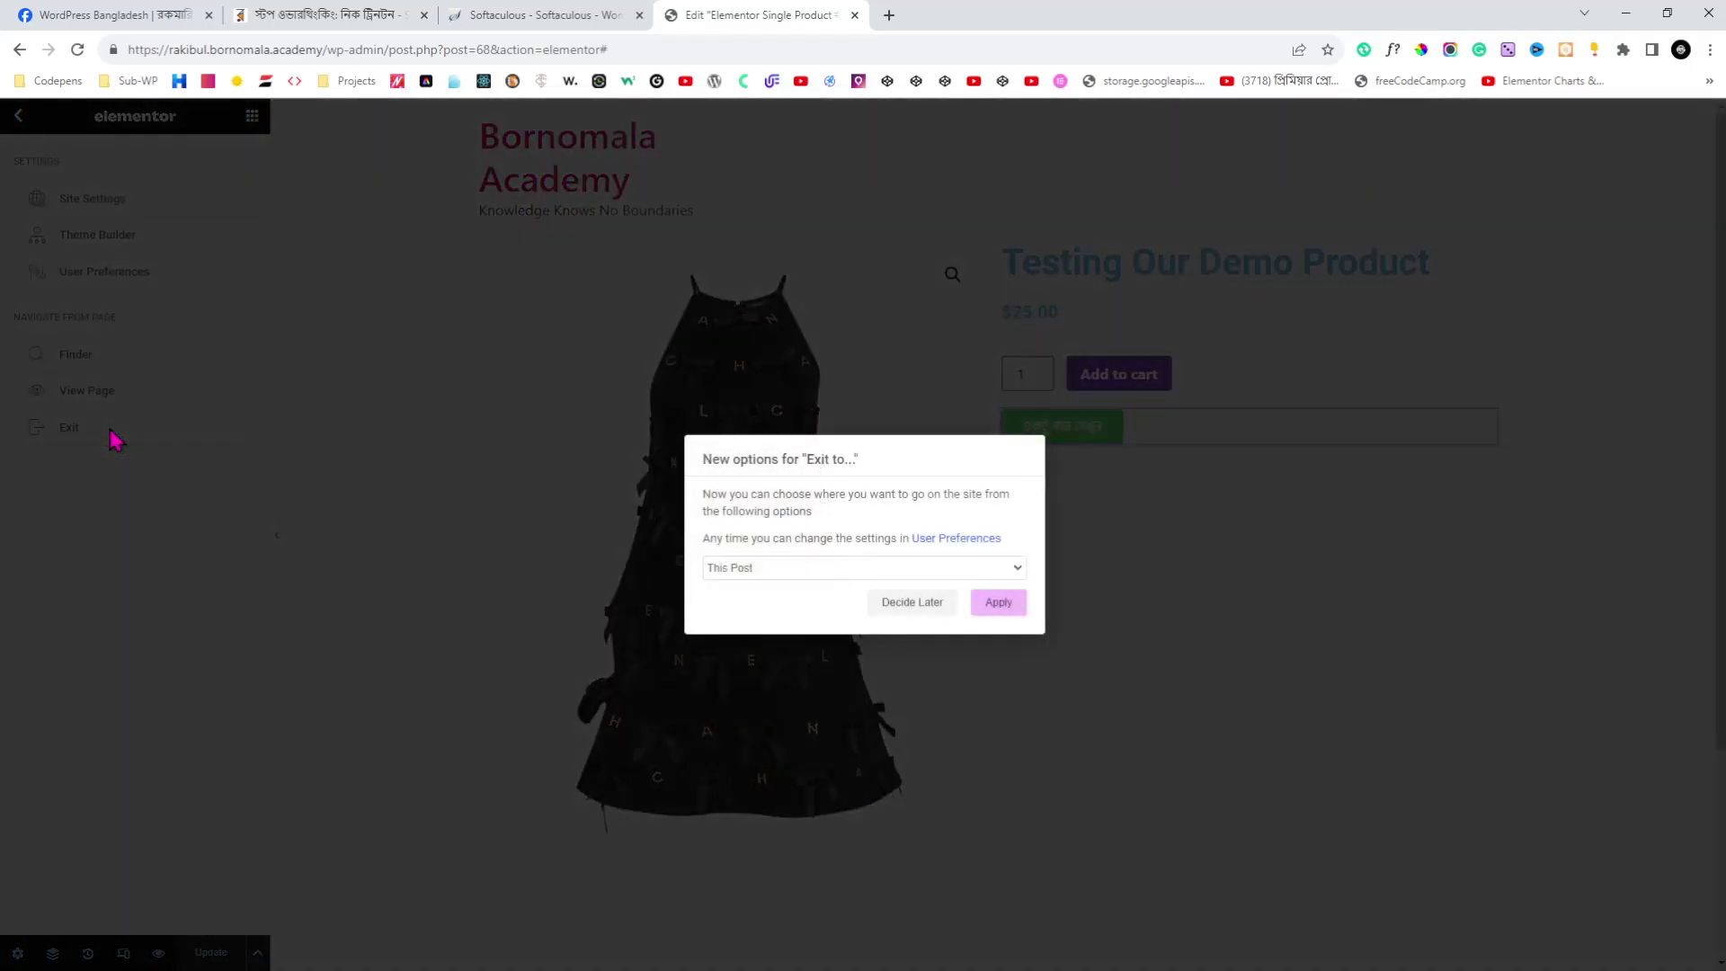
{"action": "left_click", "coordinate": [899, 604]}
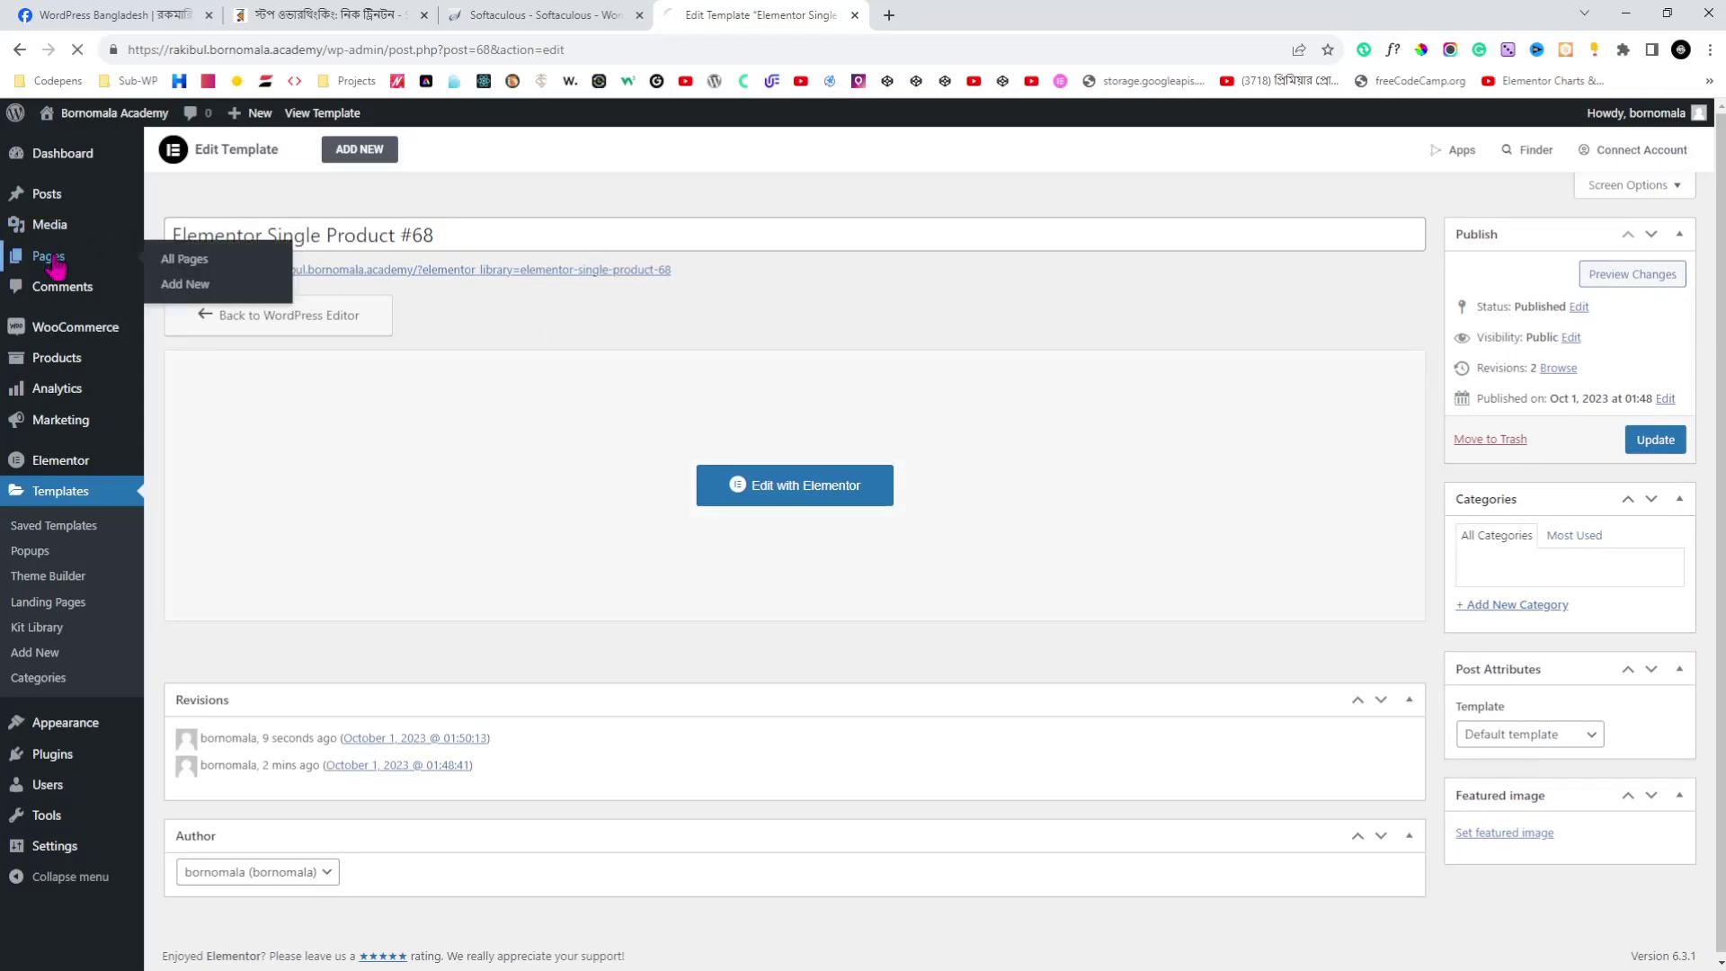
{"action": "left_click", "coordinate": [55, 265]}
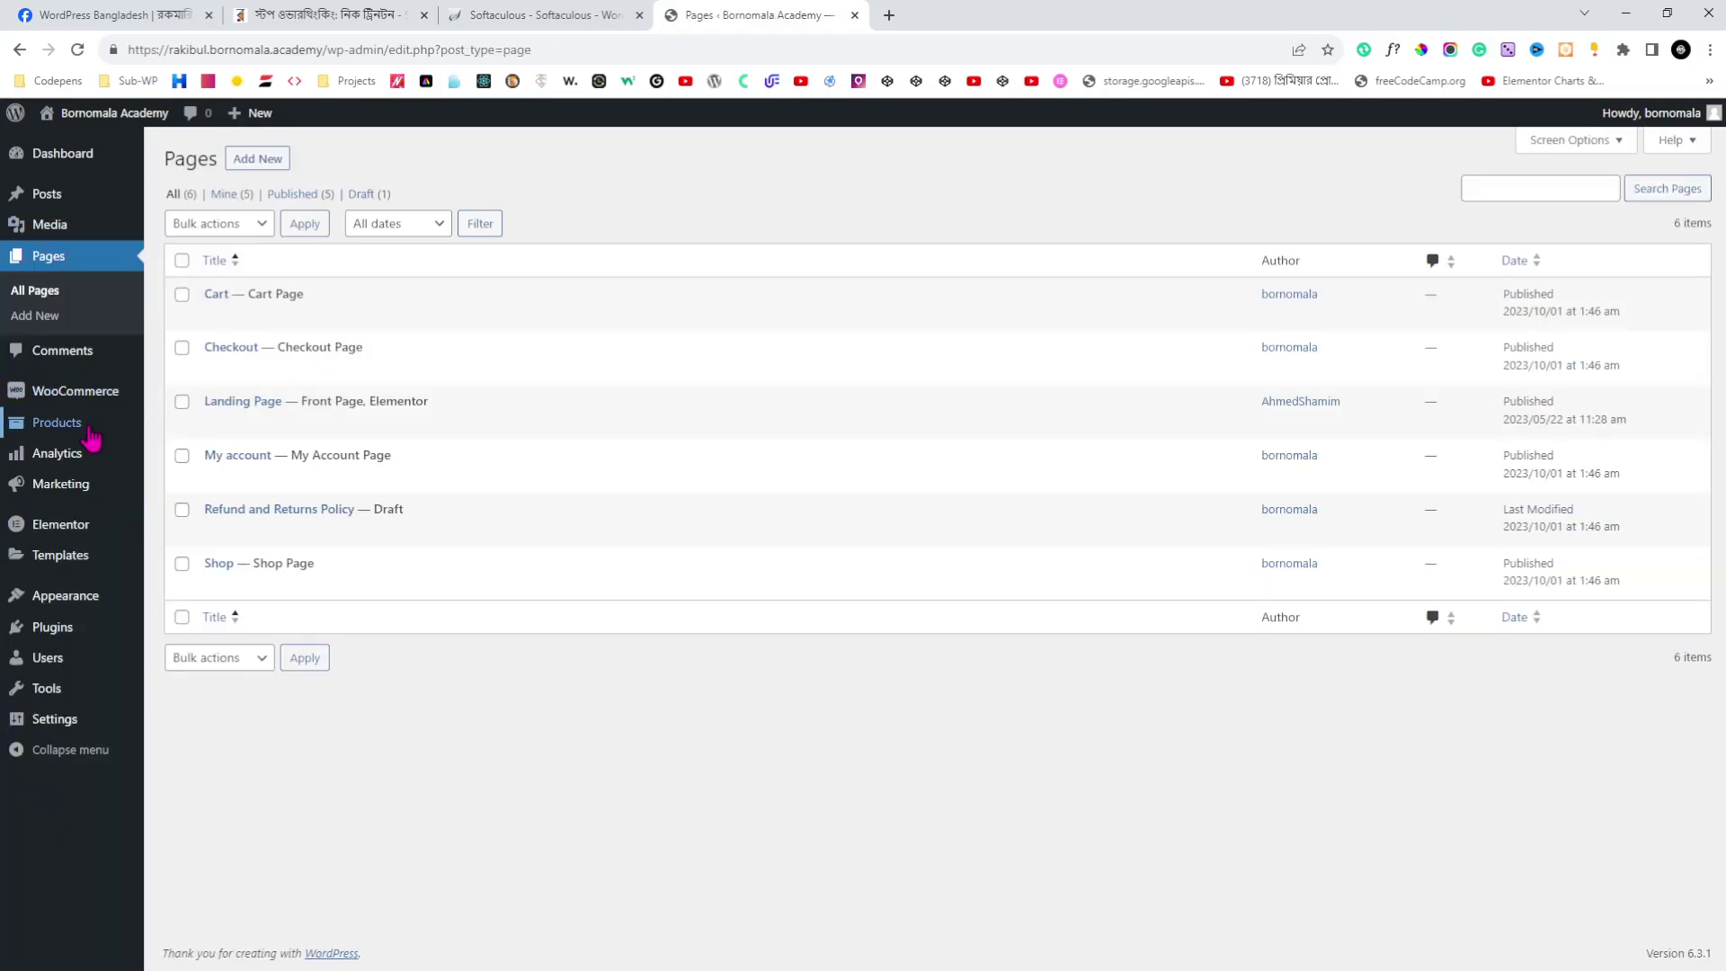
{"action": "mouse_move", "coordinate": [77, 423]}
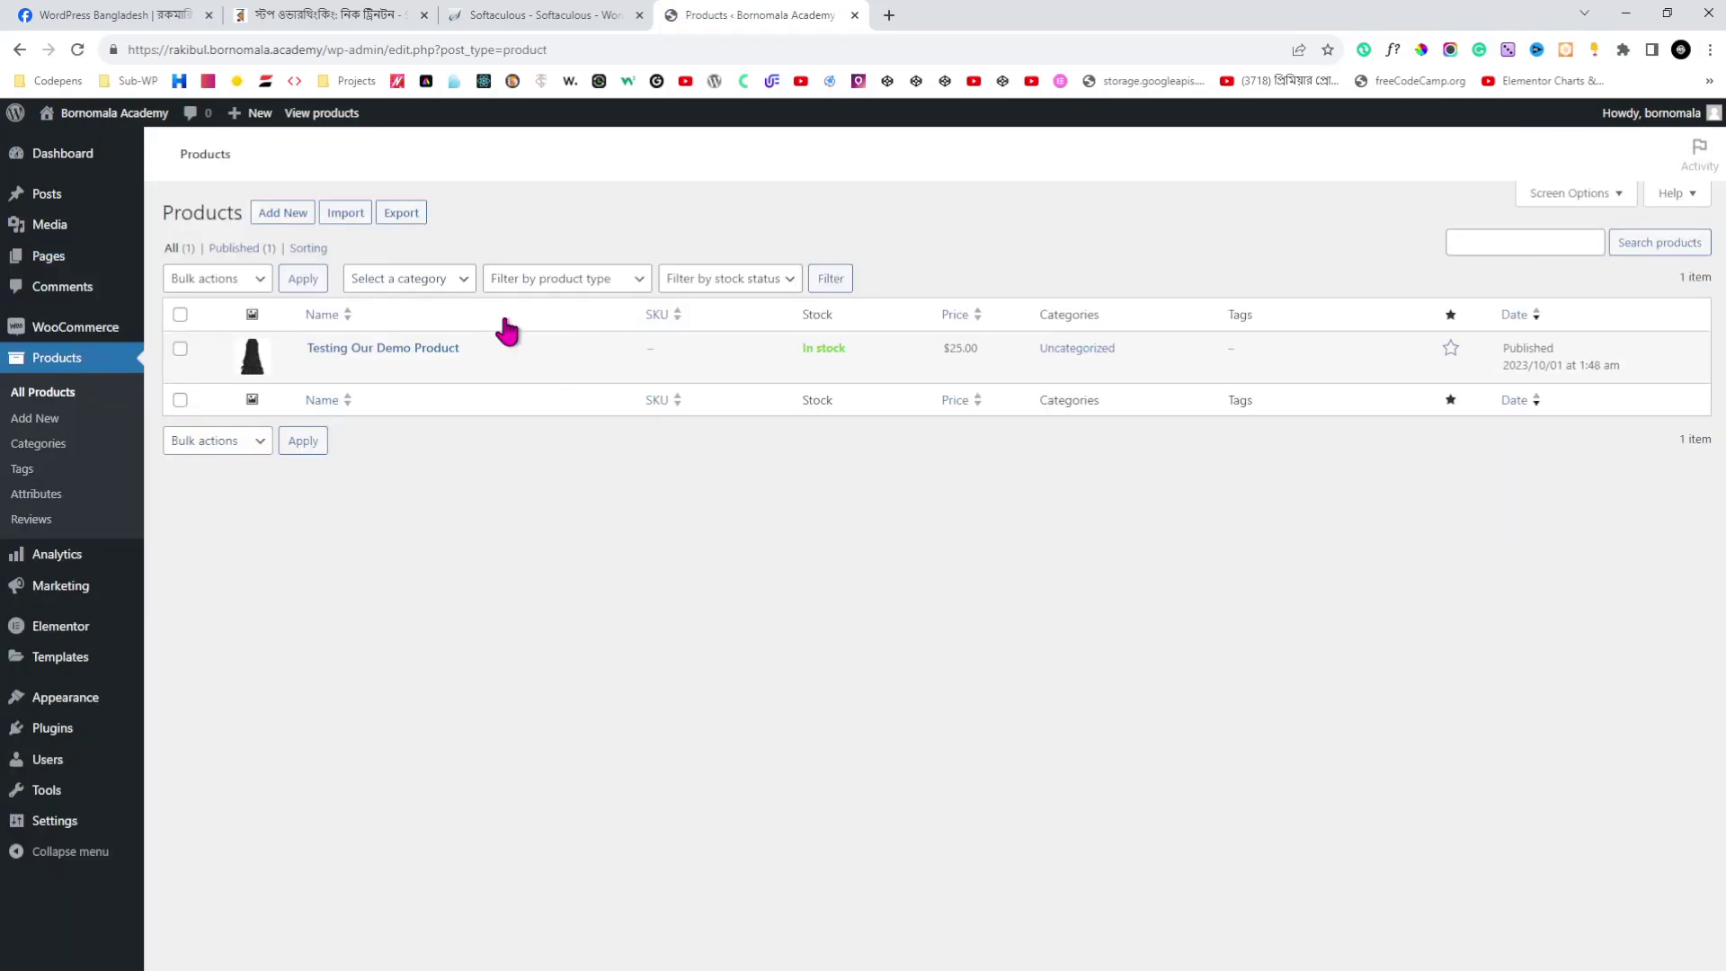
{"action": "left_click", "coordinate": [484, 367]}
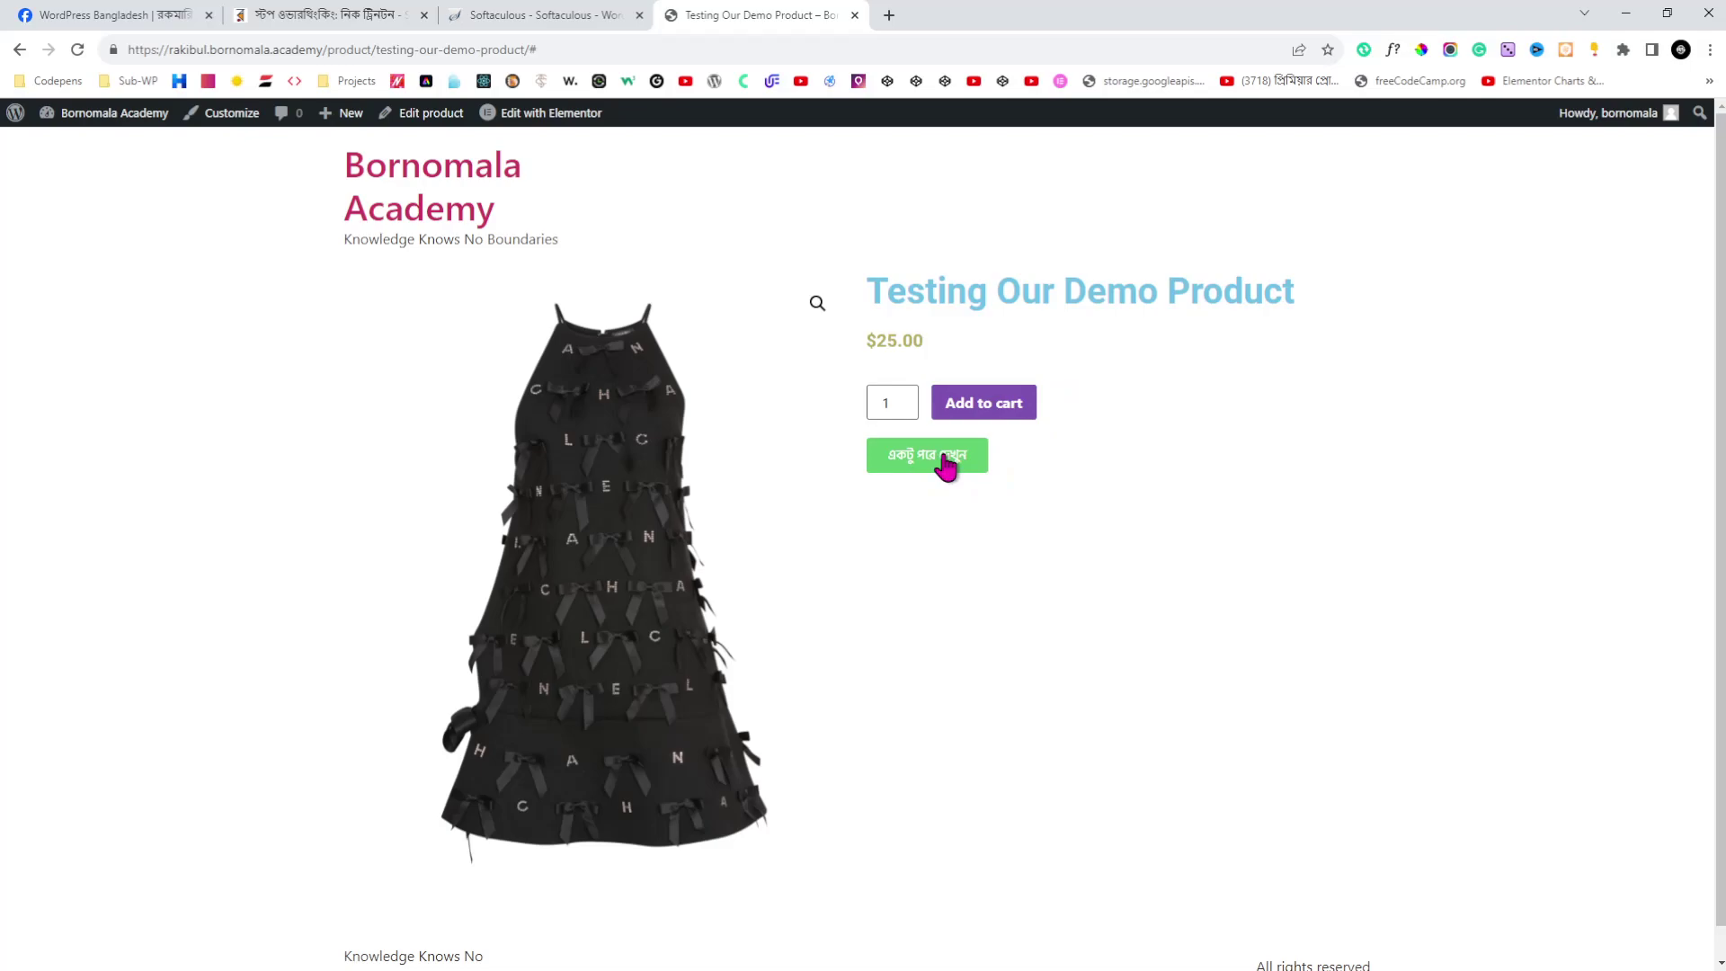
- Check the book preview popup on the Rokomari page, close it, and compare with the demo product page
{"action": "left_click", "coordinate": [374, 16]}
{"action": "left_click", "coordinate": [779, 733]}
{"action": "scroll", "coordinate": [1010, 421], "scroll_direction": "down", "scroll_amount": 3}
{"action": "scroll", "coordinate": [1011, 421], "scroll_direction": "down", "scroll_amount": 3}
{"action": "left_click", "coordinate": [1285, 293]}
{"action": "left_click", "coordinate": [719, 16]}
{"action": "scroll", "coordinate": [1116, 492], "scroll_direction": "down", "scroll_amount": 1}
{"action": "scroll", "coordinate": [1115, 492], "scroll_direction": "up", "scroll_amount": 1}
- Reopen Rokomari's book preview, examine its scrollable pages, close the popup, and return to the demo product page
{"action": "left_click", "coordinate": [305, 15]}
{"action": "left_click", "coordinate": [764, 715]}
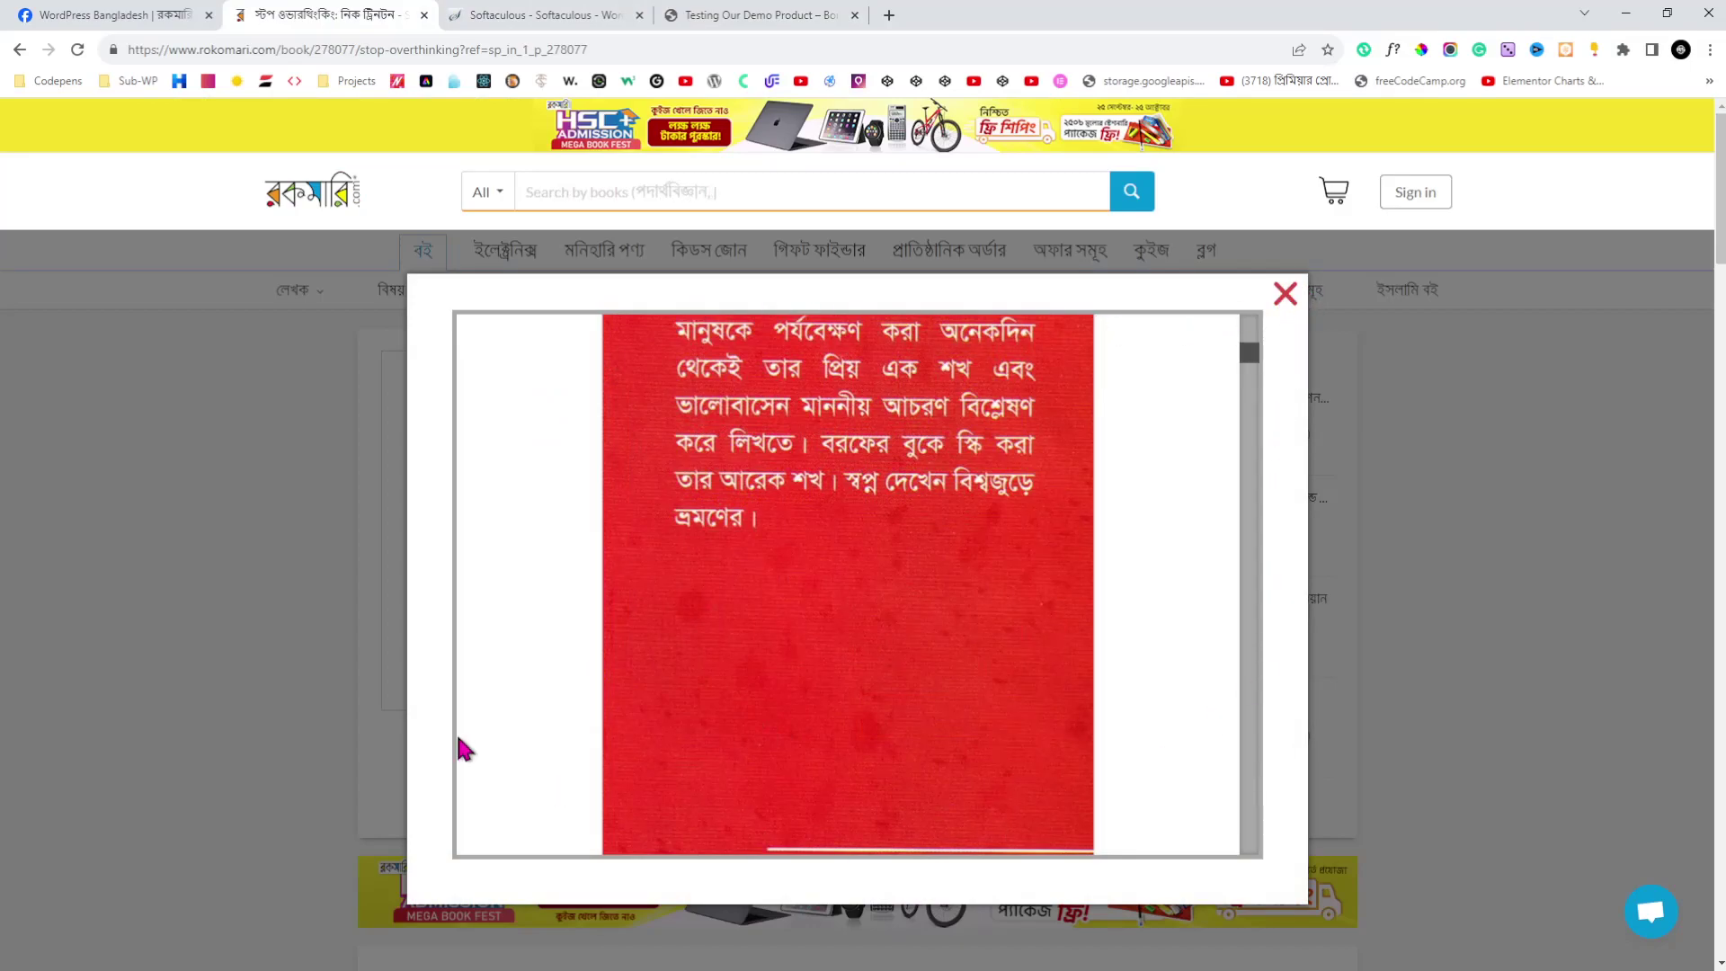
{"action": "scroll", "coordinate": [768, 418], "scroll_direction": "up", "scroll_amount": 5}
{"action": "scroll", "coordinate": [829, 467], "scroll_direction": "down", "scroll_amount": 10}
{"action": "scroll", "coordinate": [829, 468], "scroll_direction": "down", "scroll_amount": 6}
{"action": "scroll", "coordinate": [829, 467], "scroll_direction": "up", "scroll_amount": 7}
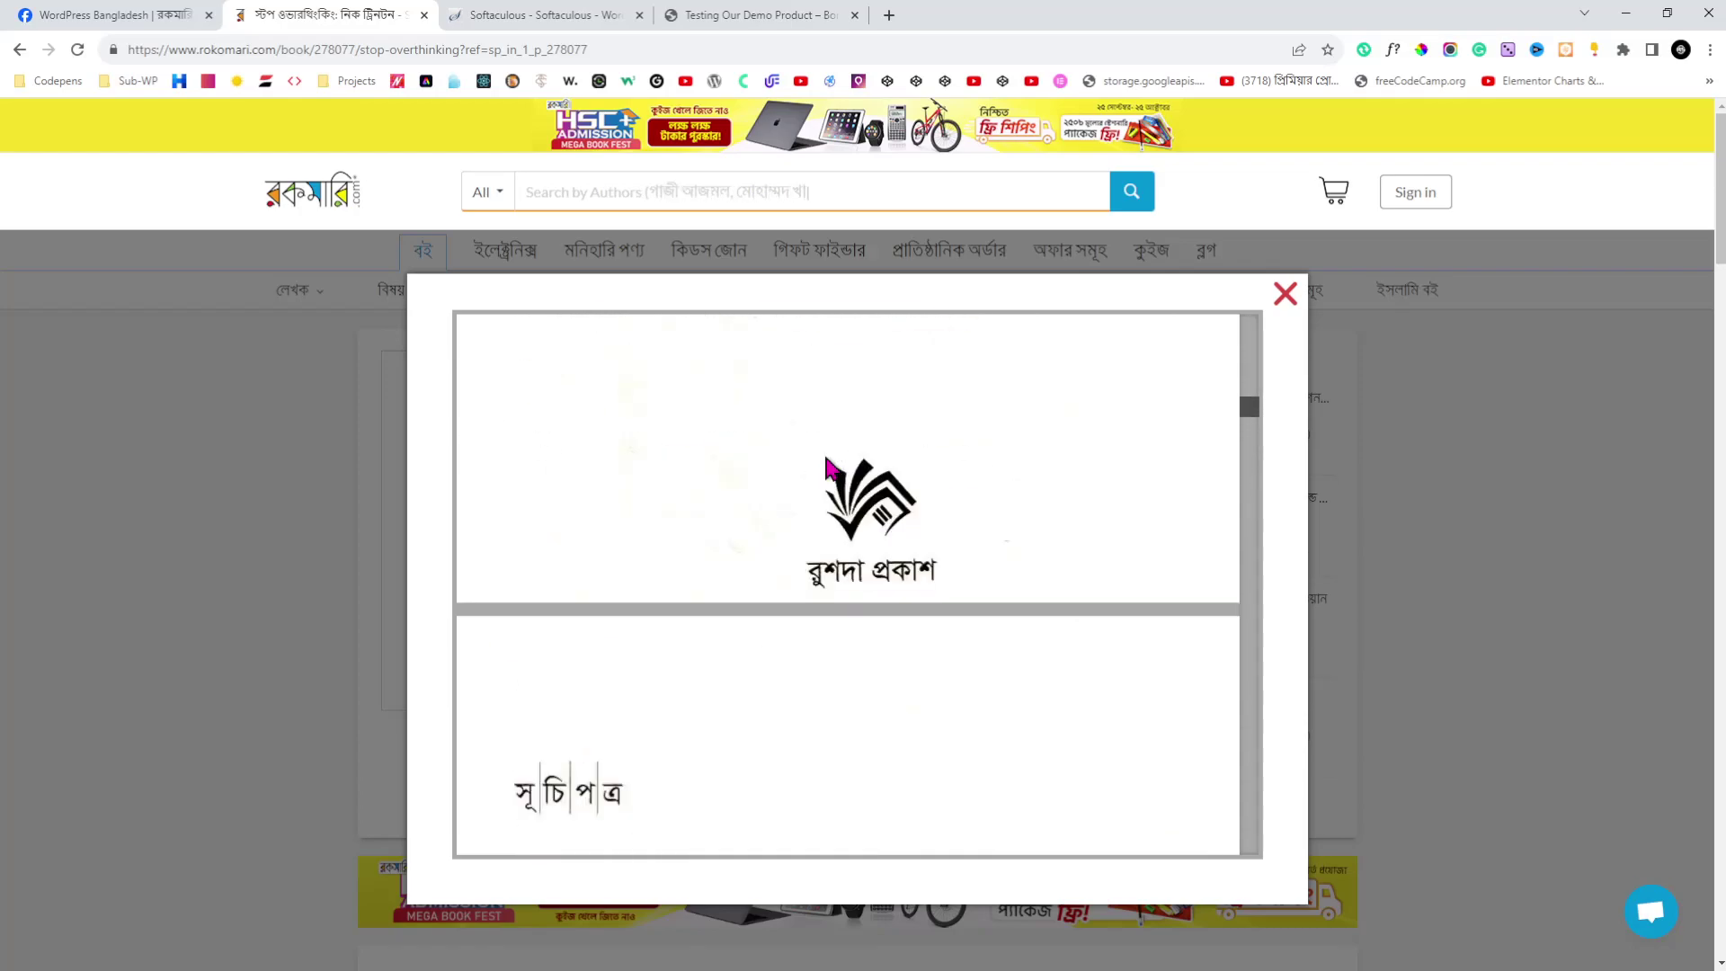
{"action": "scroll", "coordinate": [827, 467], "scroll_direction": "up", "scroll_amount": 8}
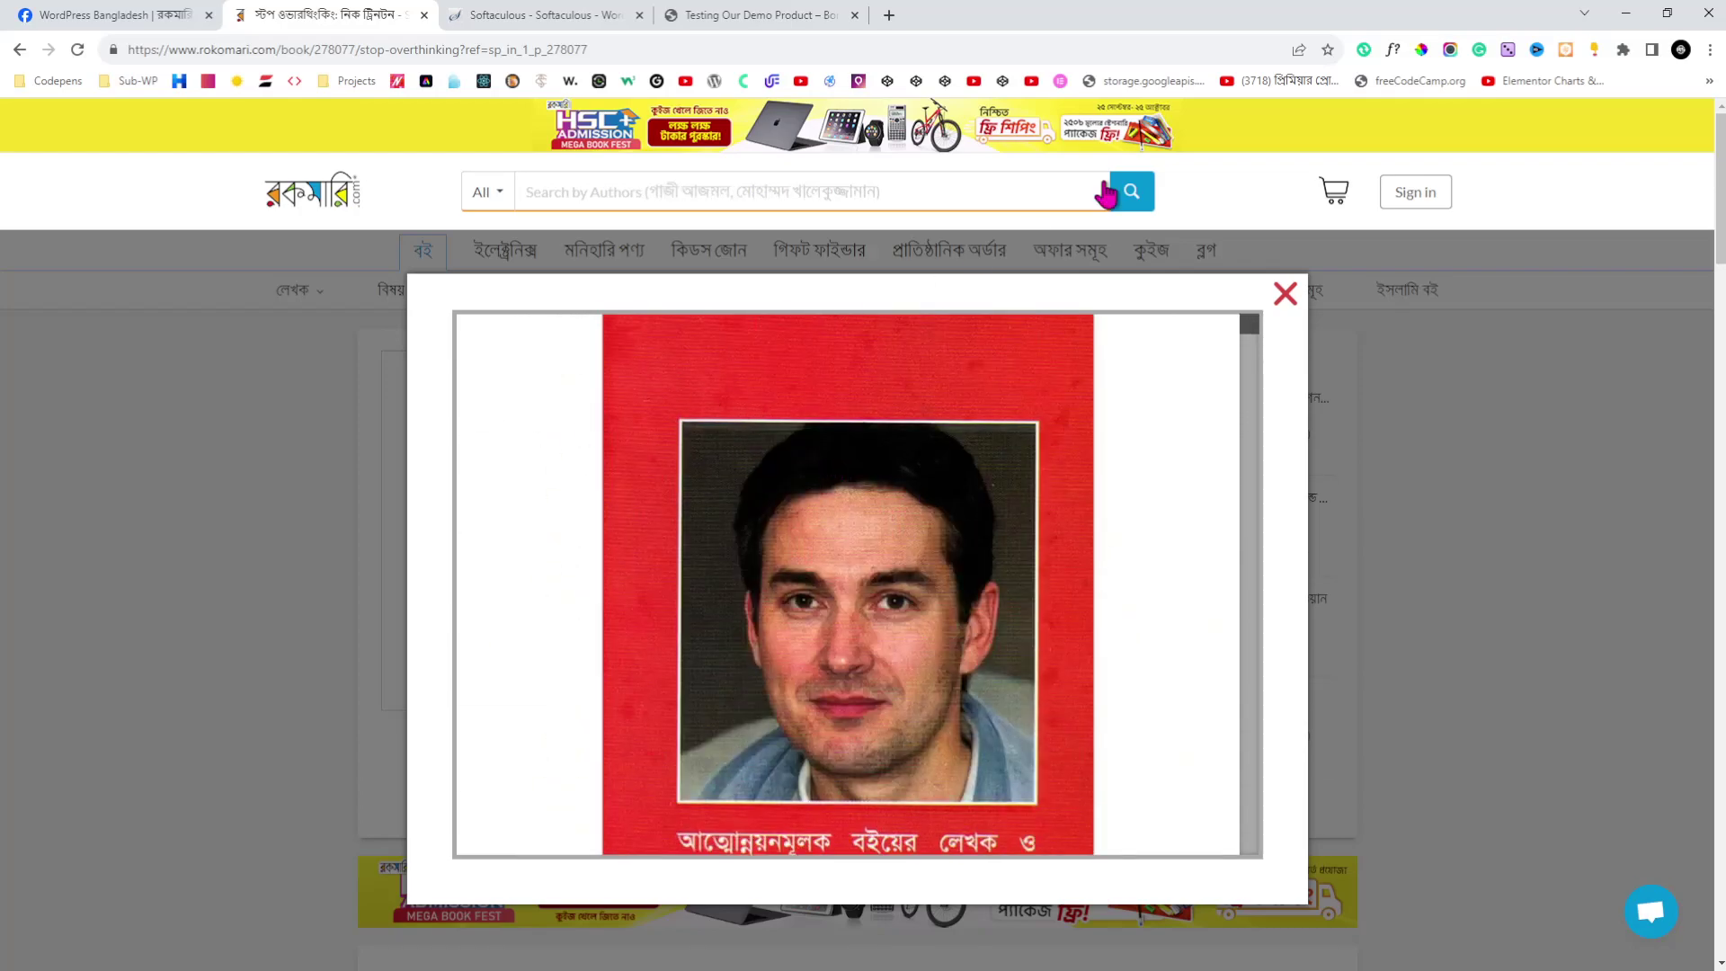
{"action": "scroll", "coordinate": [1017, 468], "scroll_direction": "down", "scroll_amount": 3}
{"action": "scroll", "coordinate": [1017, 469], "scroll_direction": "up", "scroll_amount": 3}
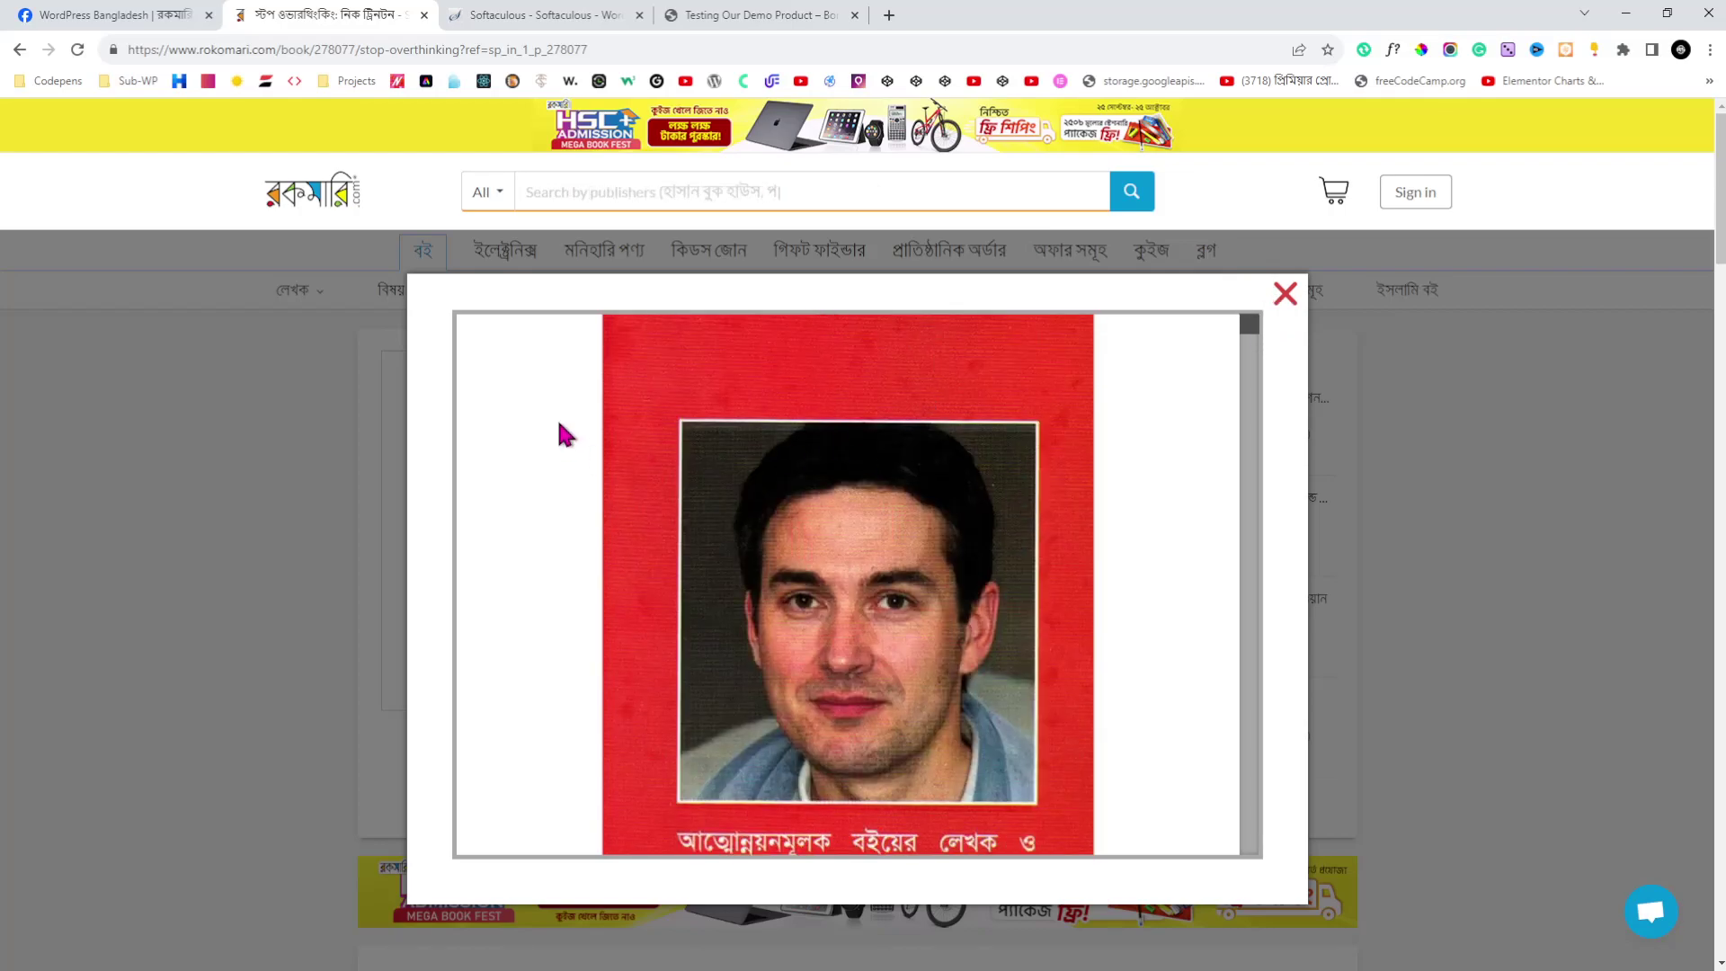
{"action": "scroll", "coordinate": [836, 467], "scroll_direction": "down", "scroll_amount": 5}
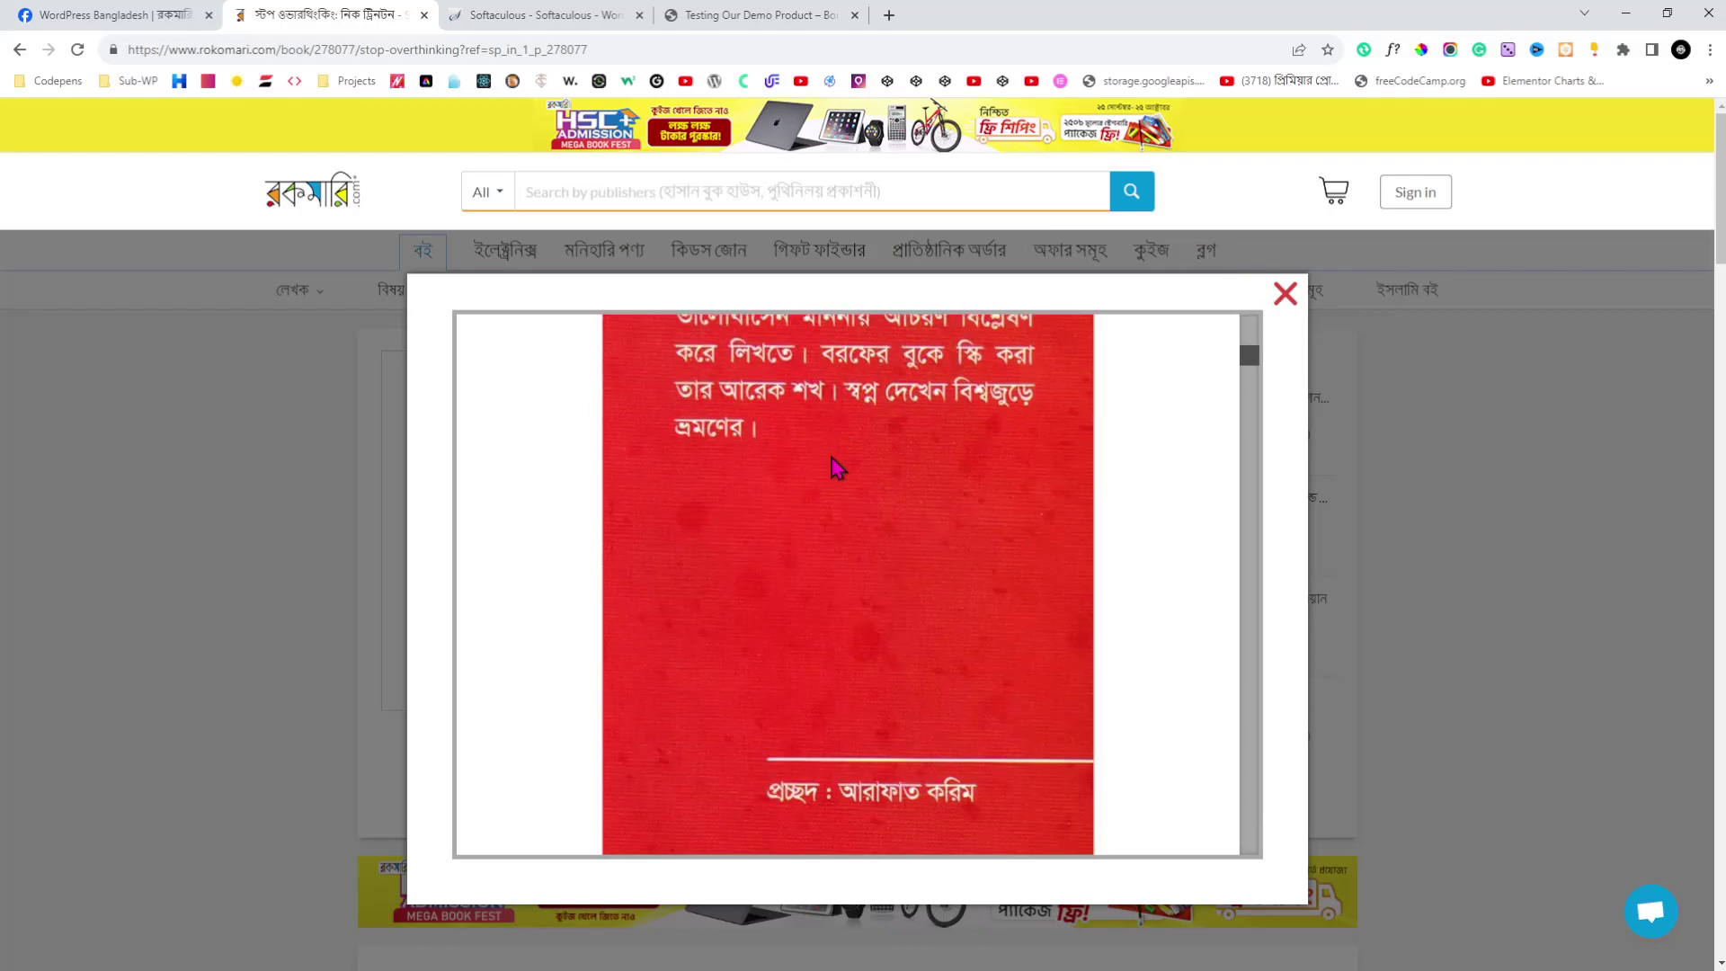
{"action": "scroll", "coordinate": [837, 463], "scroll_direction": "down", "scroll_amount": 3}
{"action": "scroll", "coordinate": [845, 465], "scroll_direction": "up", "scroll_amount": 7}
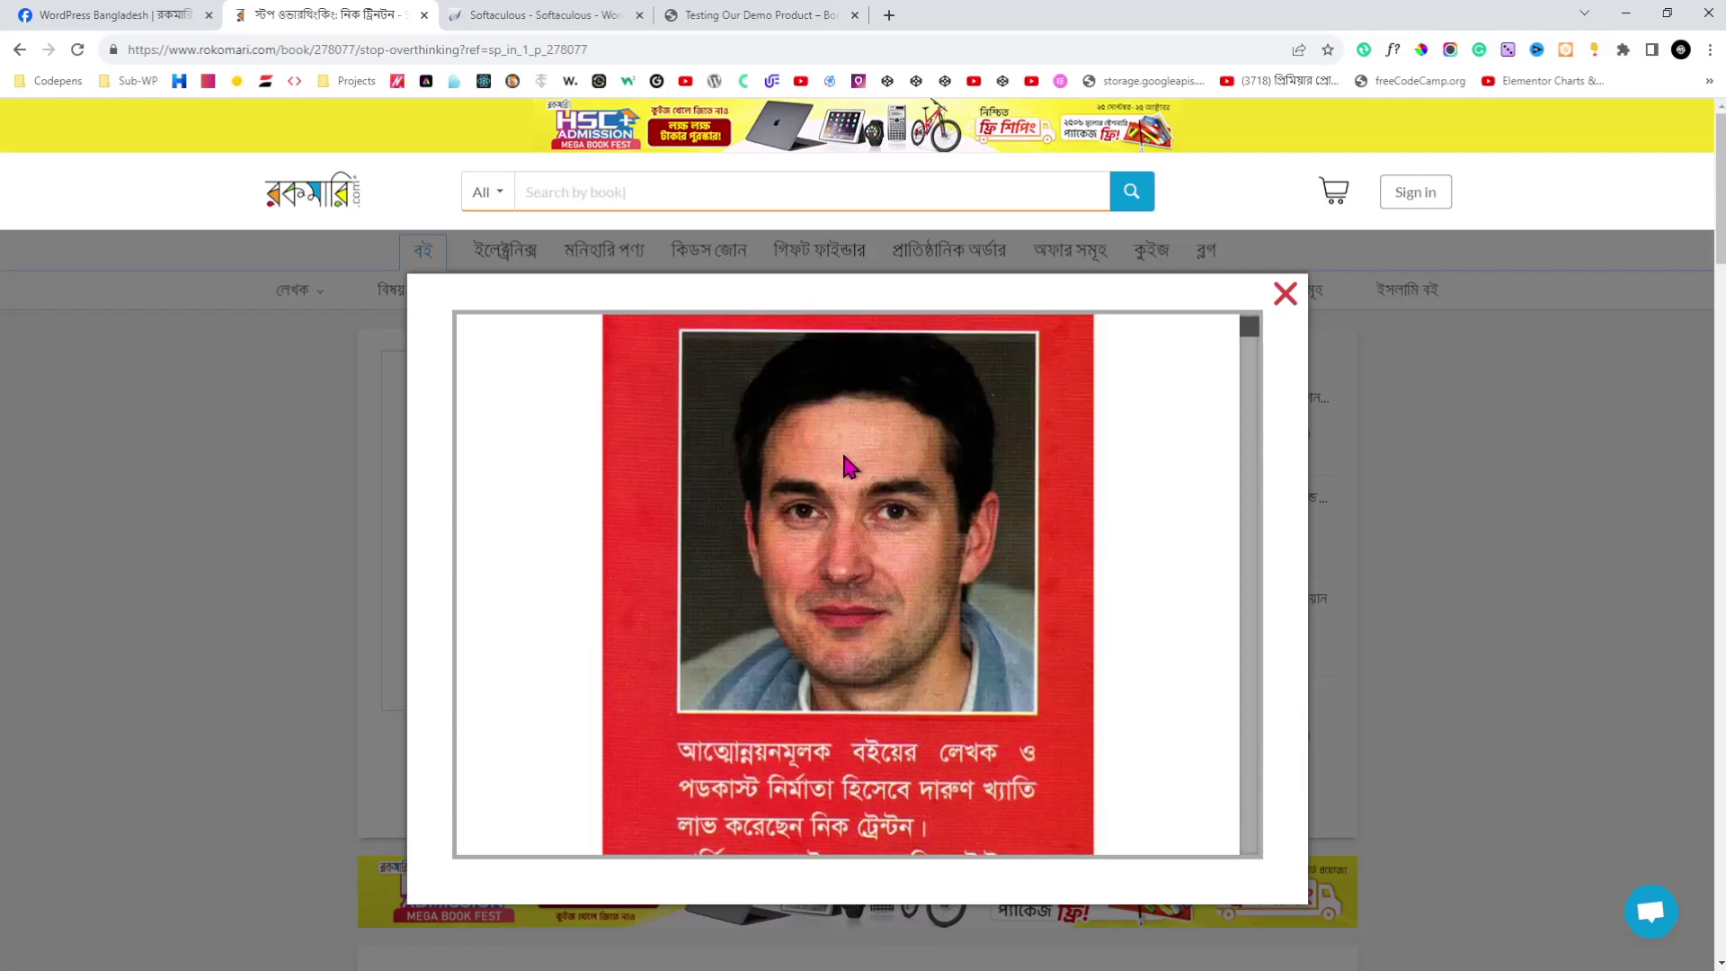
{"action": "left_click", "coordinate": [1284, 291]}
{"action": "left_click", "coordinate": [759, 16]}
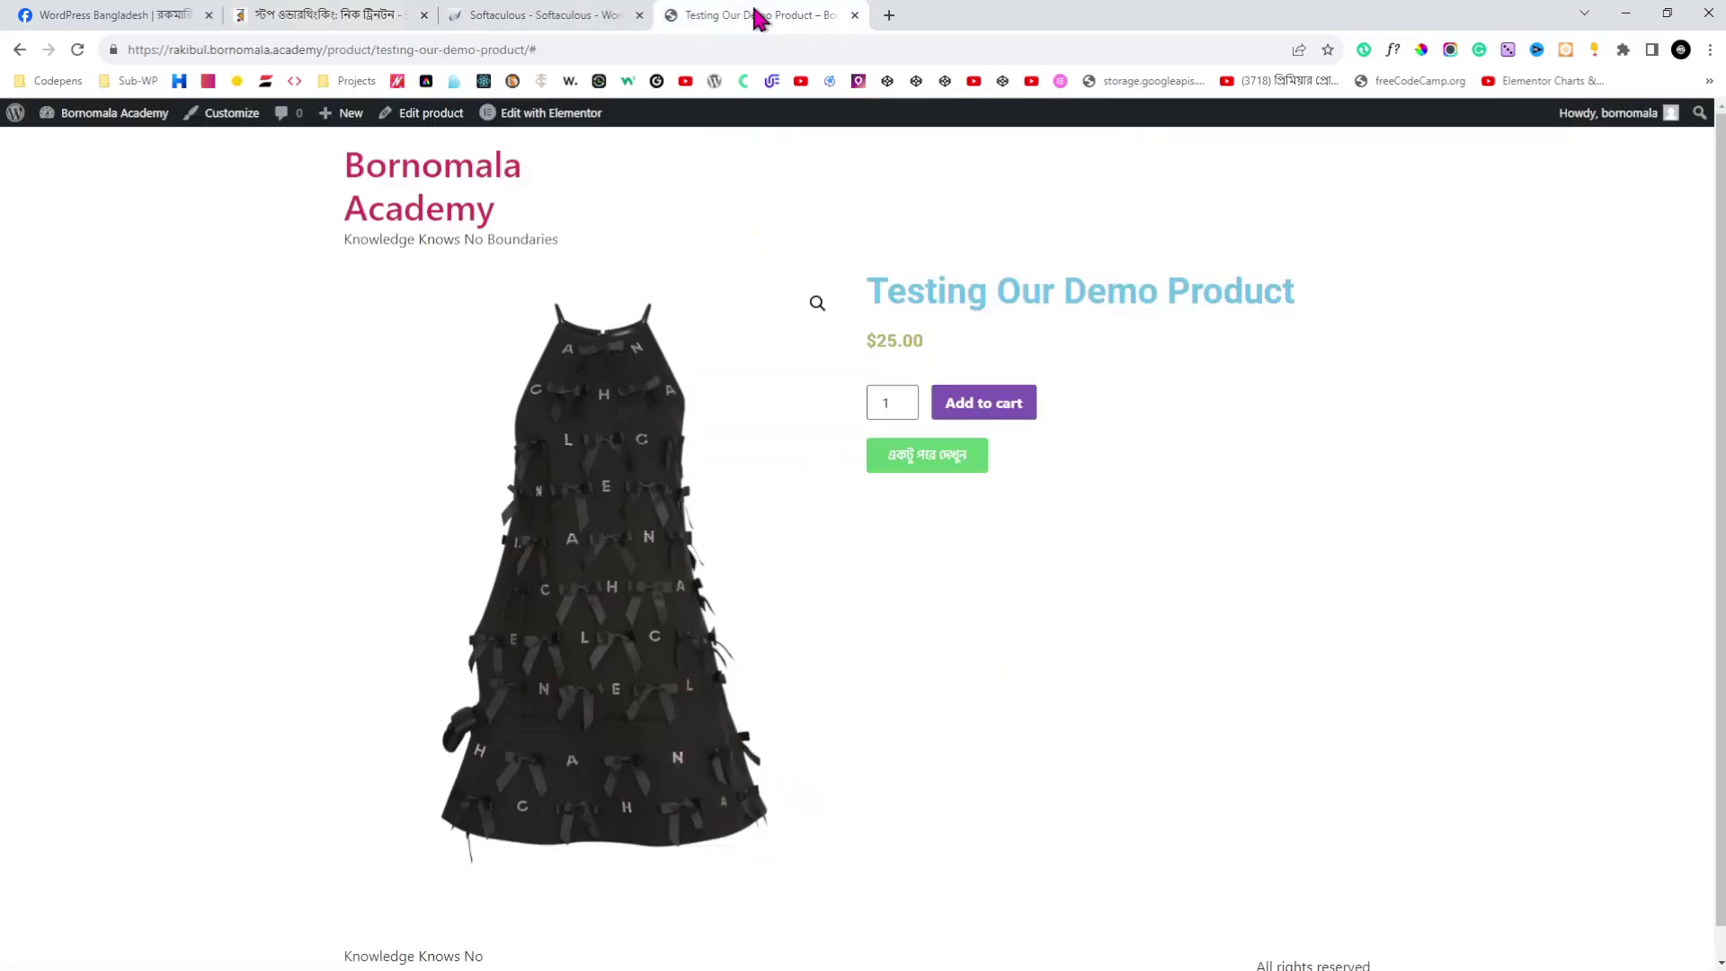
- Open the WordPress dashboard's Add Plugins page and search for "pdf viewer for elementor"
{"action": "mouse_move", "coordinate": [100, 115]}
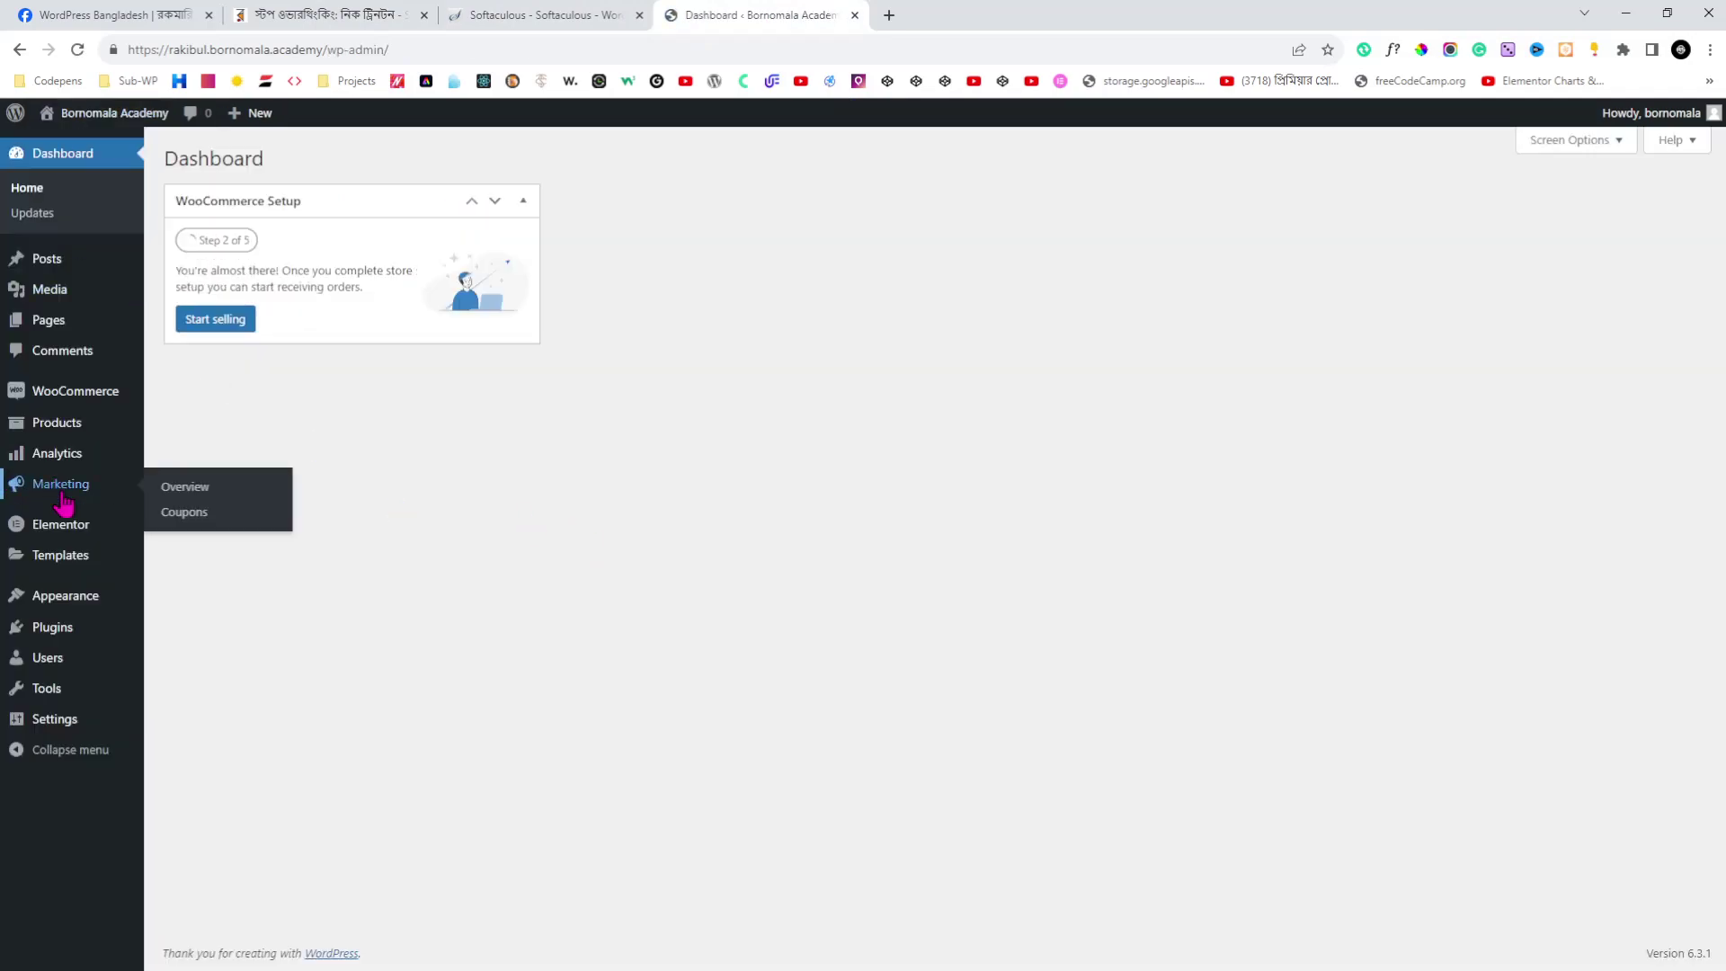
{"action": "mouse_move", "coordinate": [65, 634]}
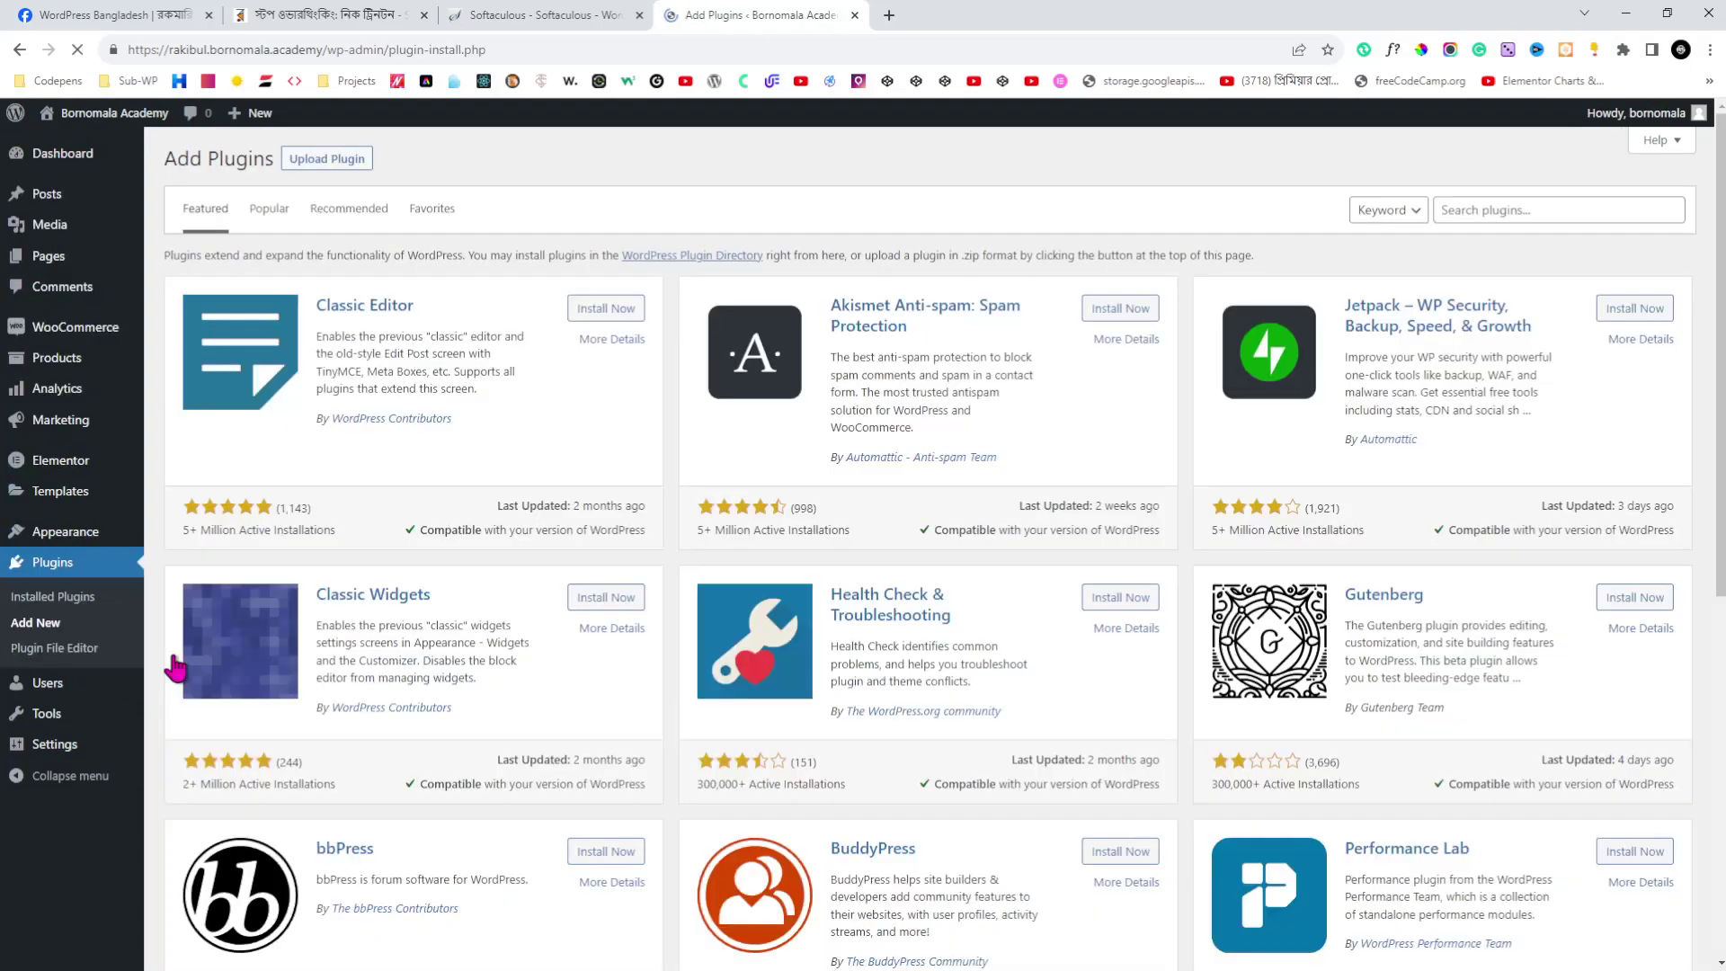
{"action": "left_click", "coordinate": [1558, 210]}
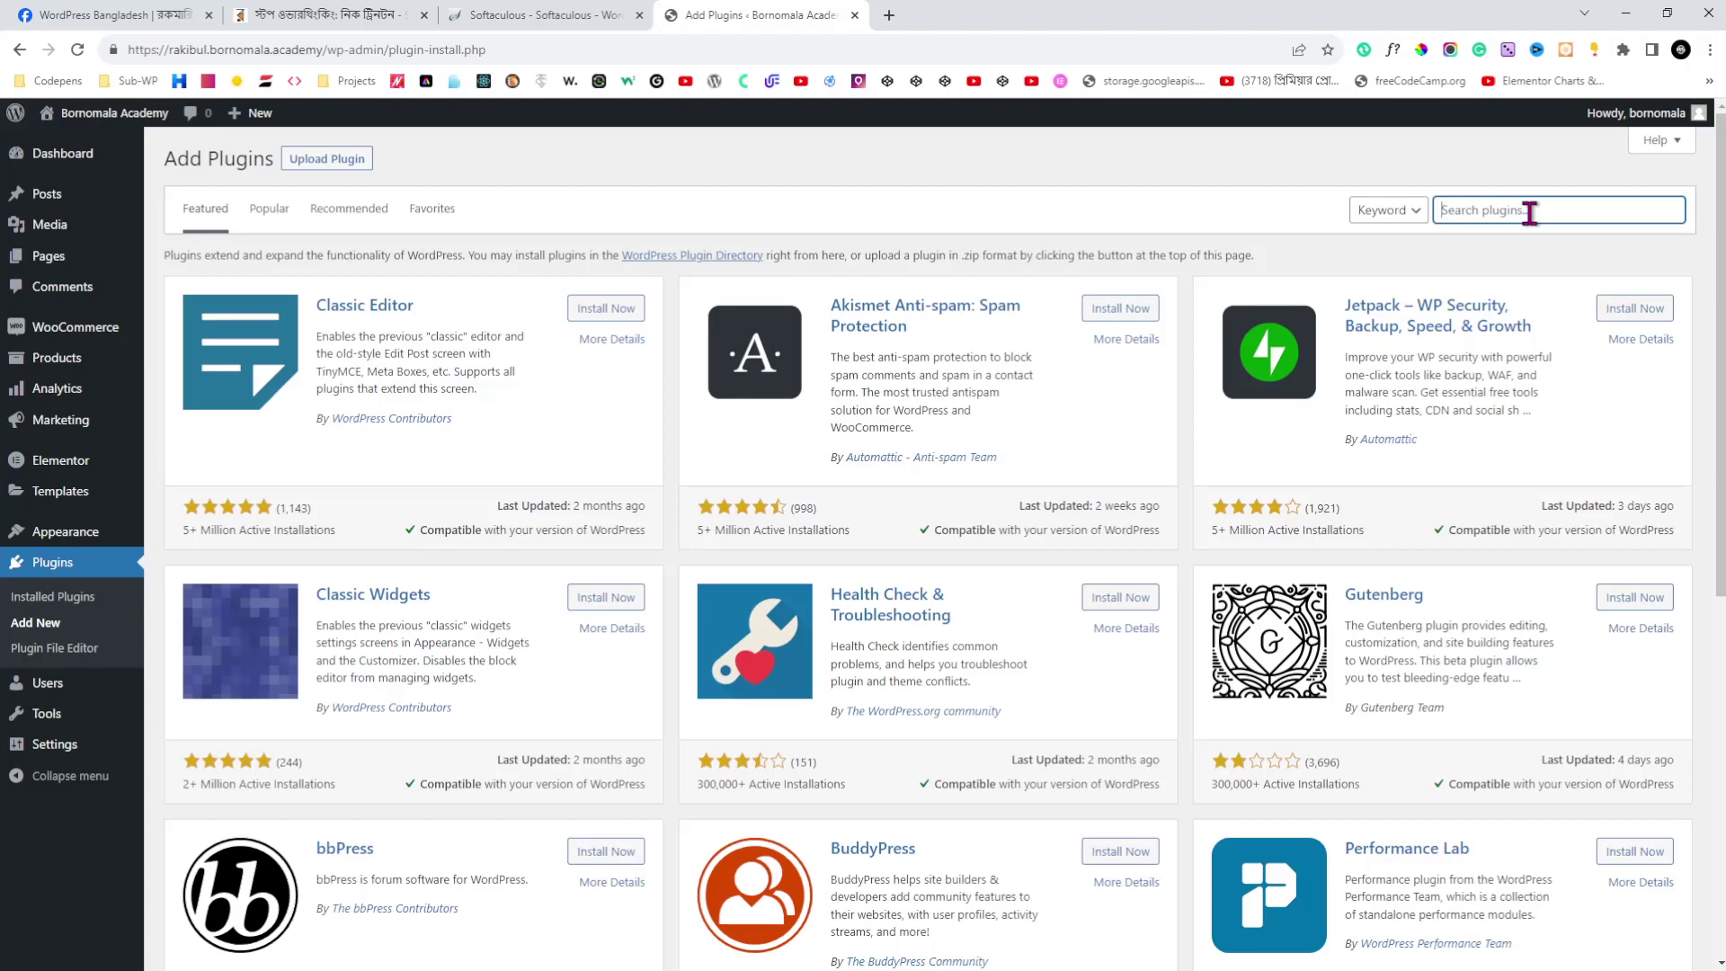
{"action": "type", "text": "pdf viewer for lelementor"}
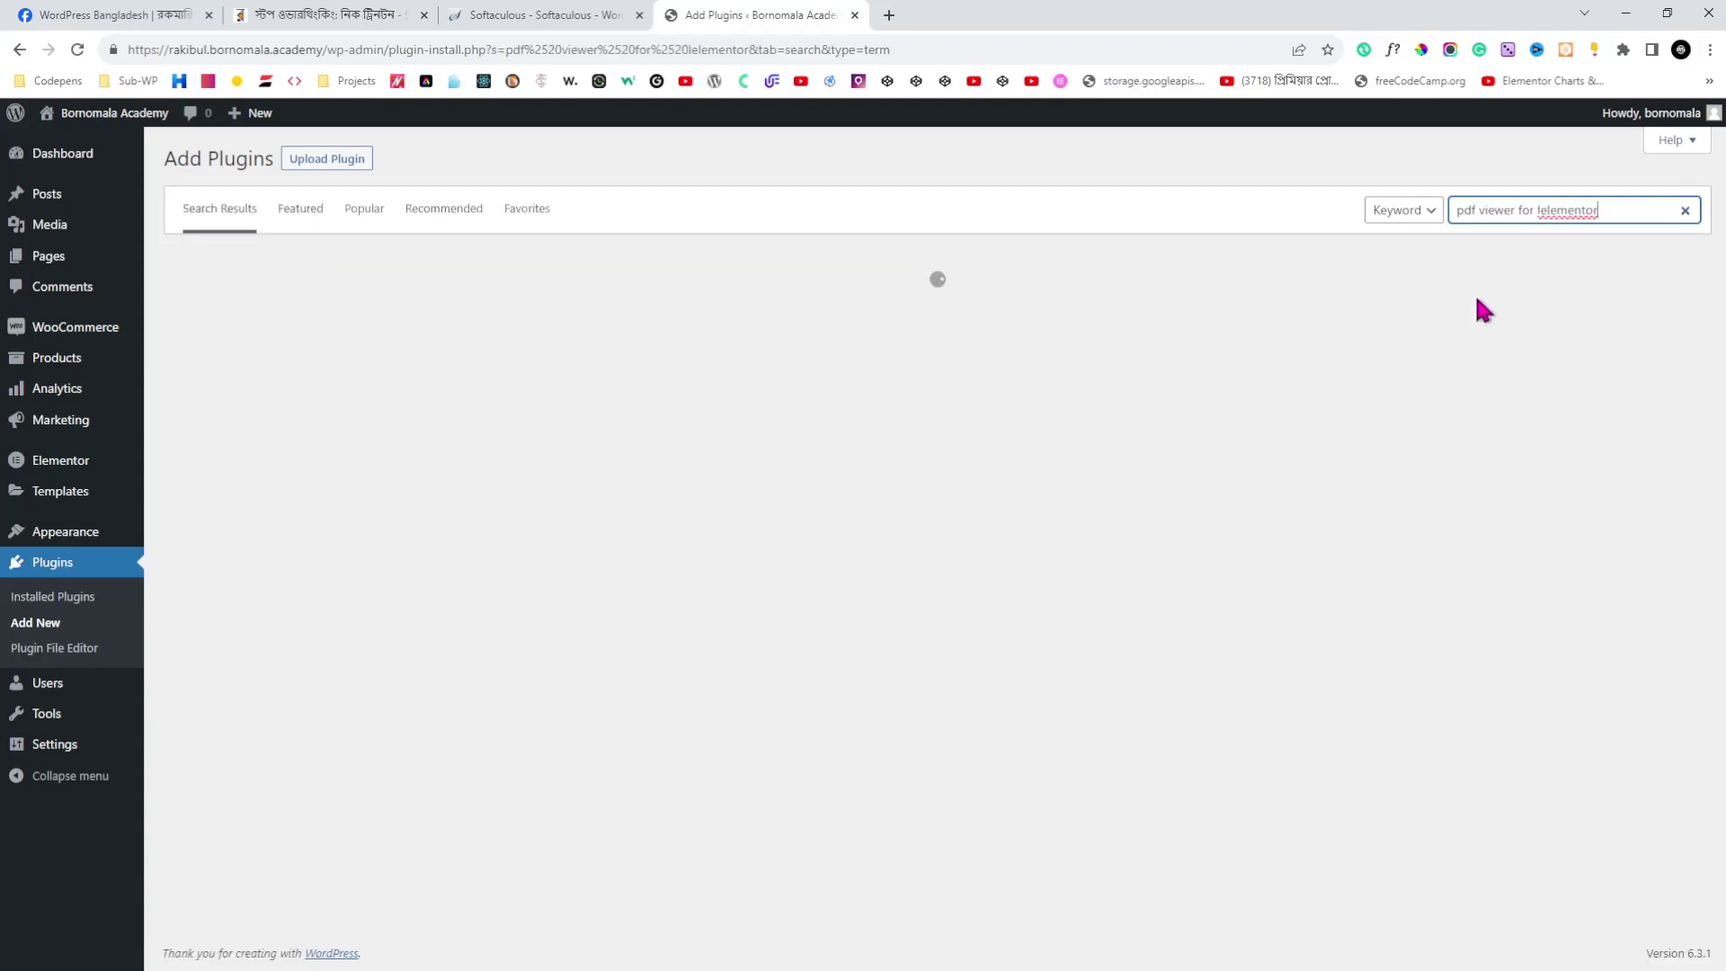
{"action": "left_click", "coordinate": [1541, 209]}
{"action": "key", "text": "BackSpace"}
{"action": "left_click", "coordinate": [1632, 209]}
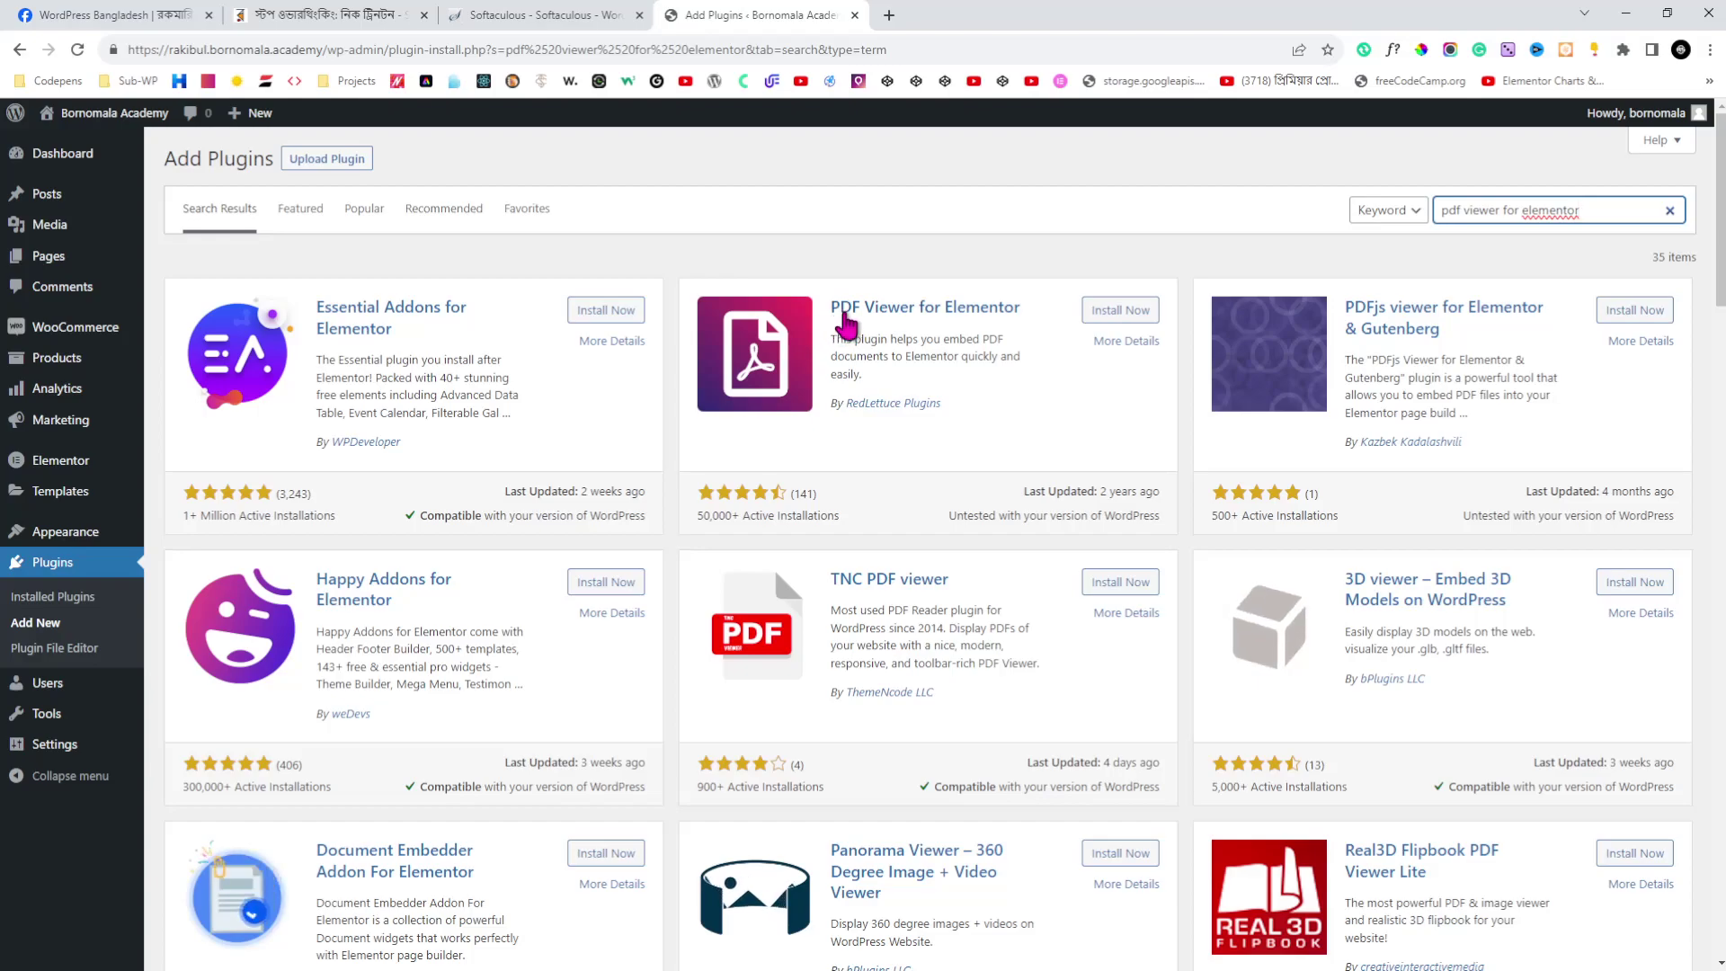
- Install and activate the PDF Viewer for Elementor plugin by RedLettuce Plugins
{"action": "left_click_drag", "start_coordinate": [1025, 497], "coordinate": [1151, 494]}
{"action": "left_click", "coordinate": [1169, 508]}
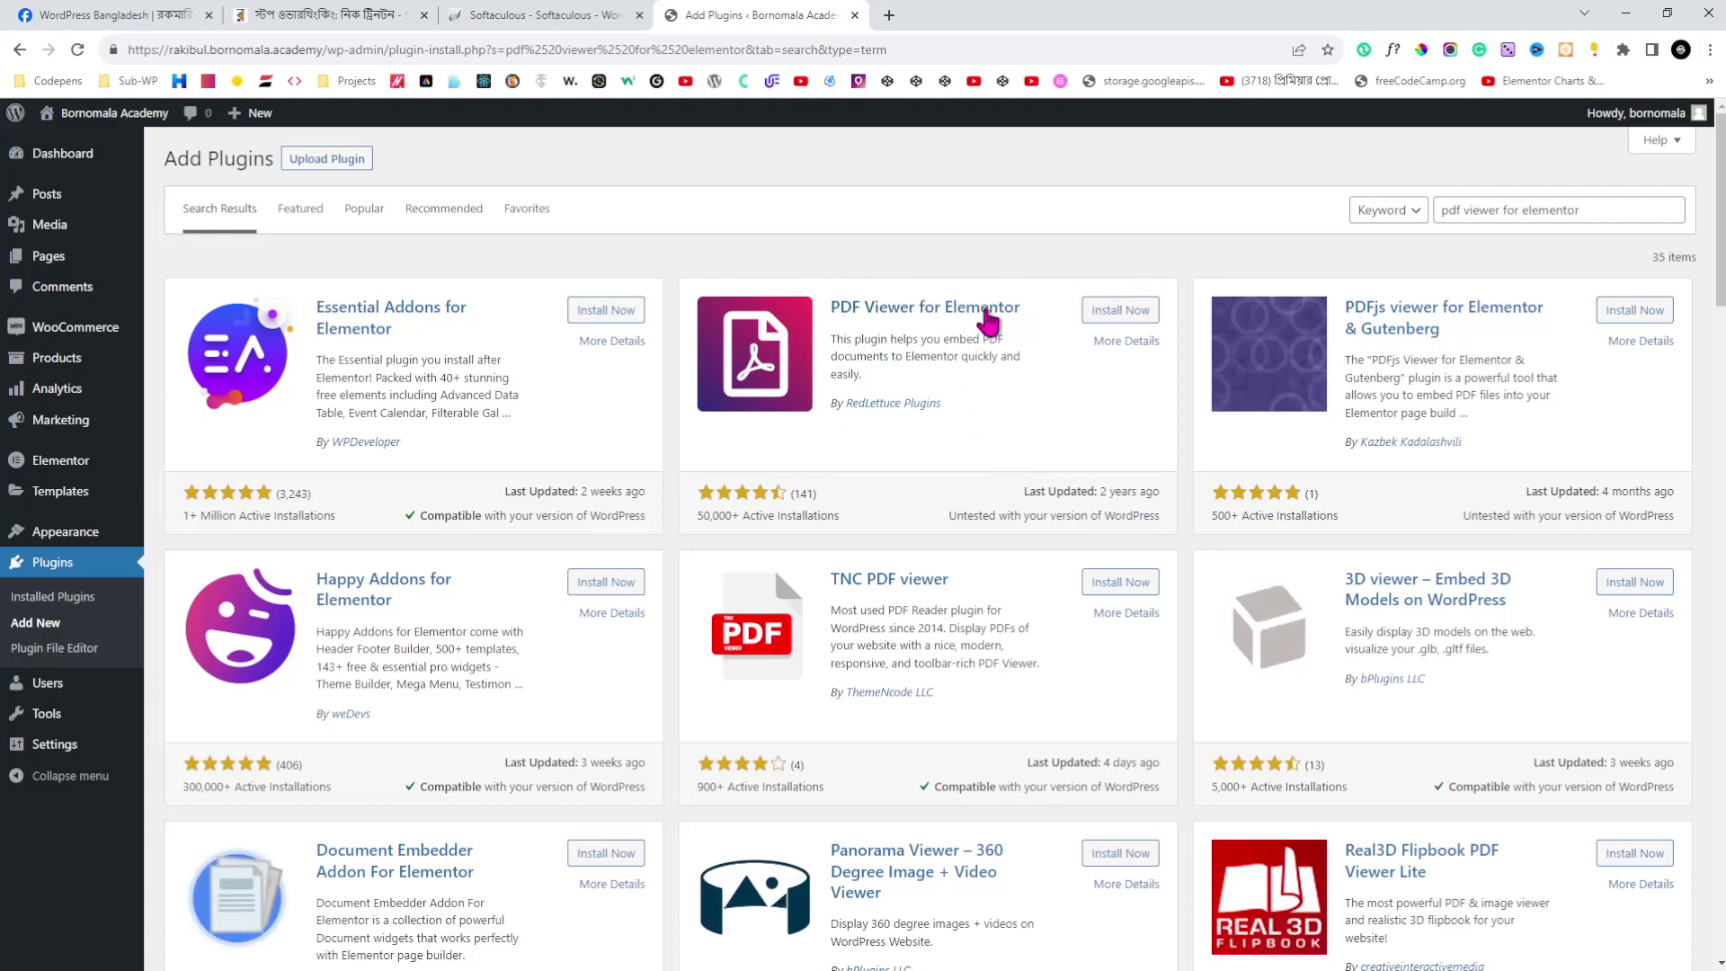
{"action": "left_click", "coordinate": [1121, 314]}
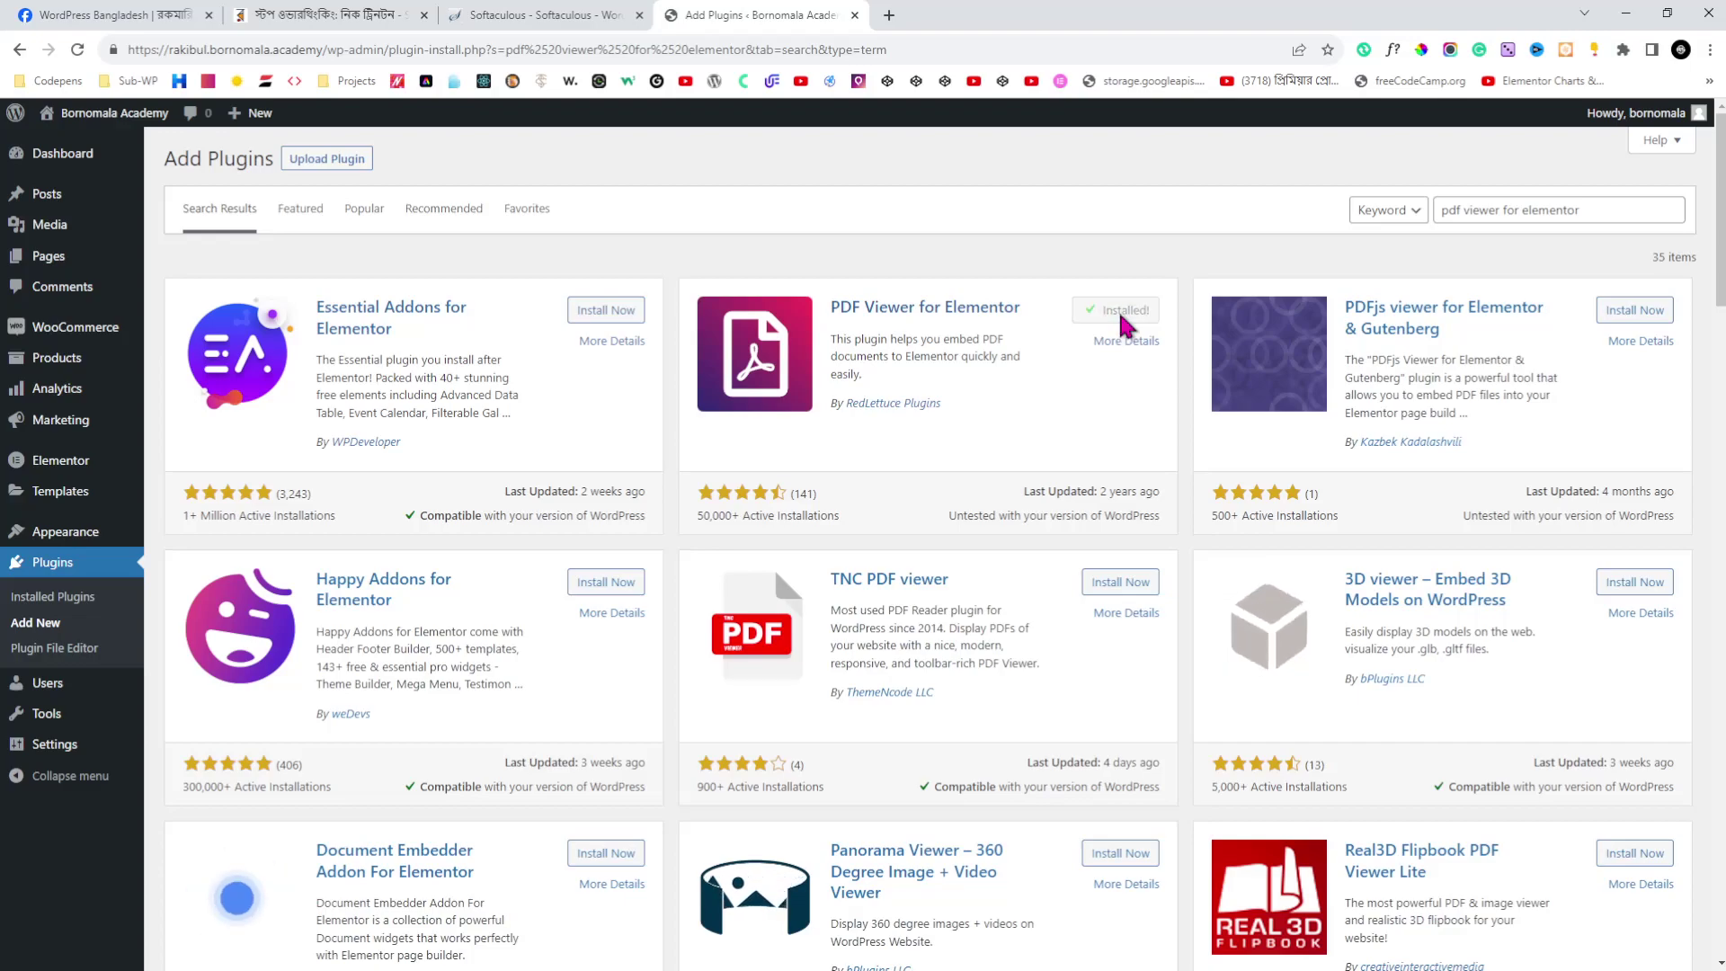
{"action": "left_click", "coordinate": [1128, 311]}
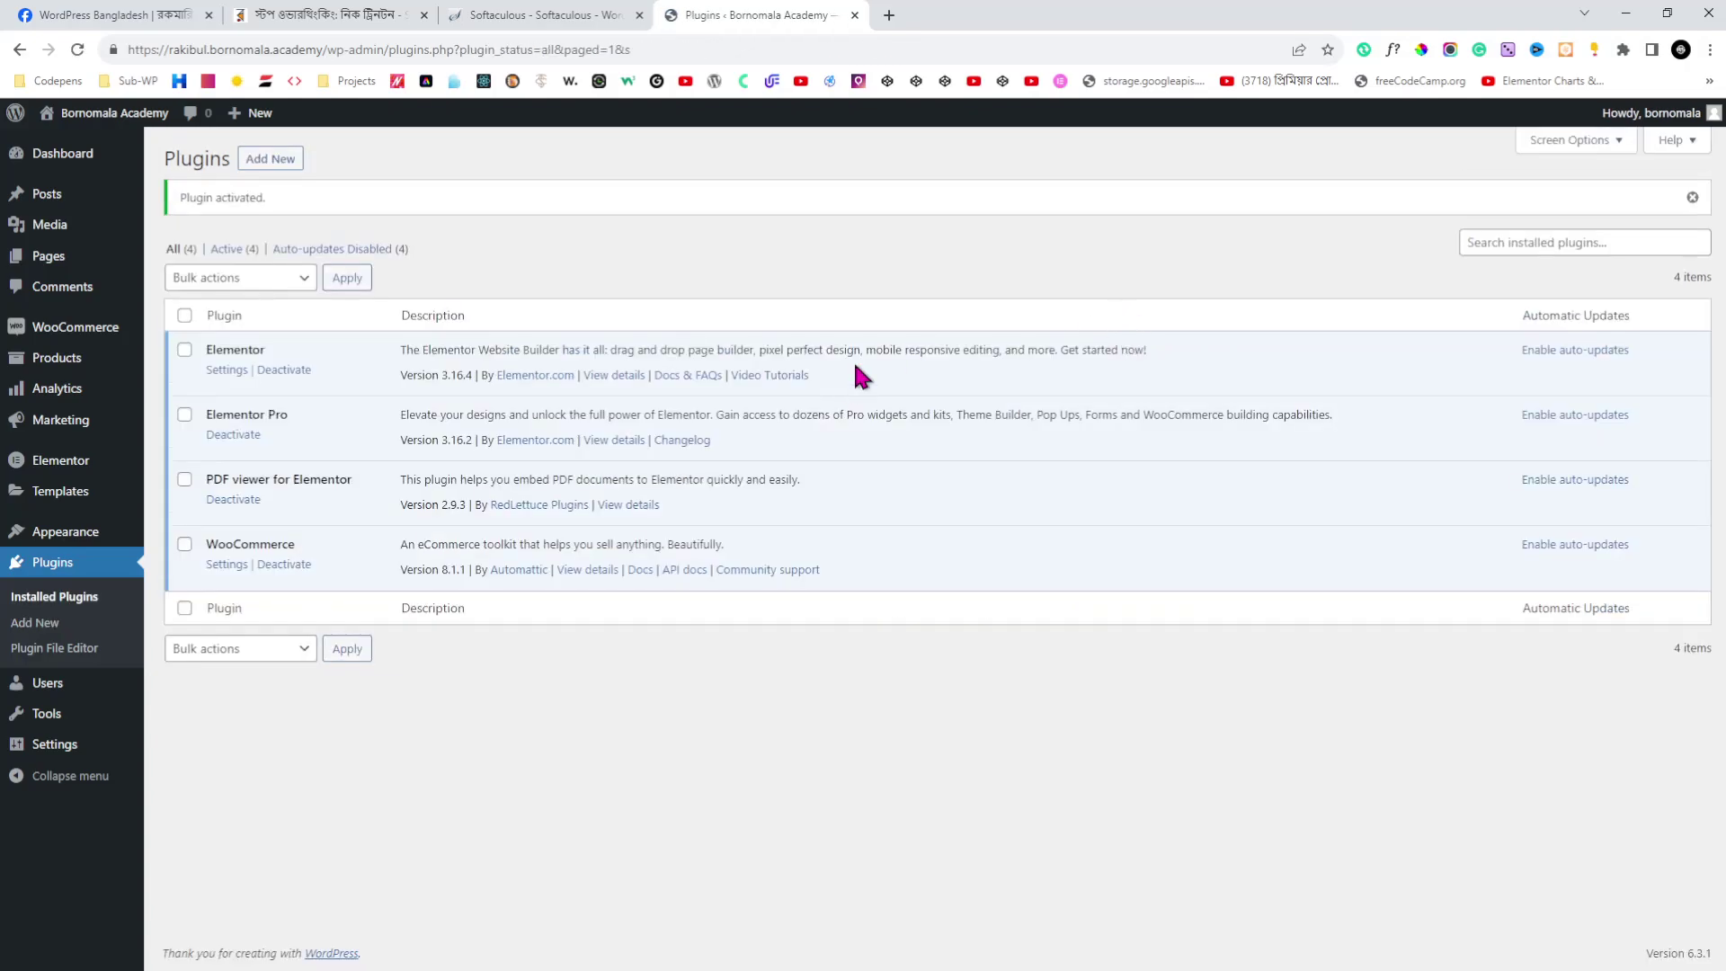
- Look at the Rokomari book preview popup again, close it, and return to the WordPress plugins page
{"action": "left_click", "coordinate": [358, 14]}
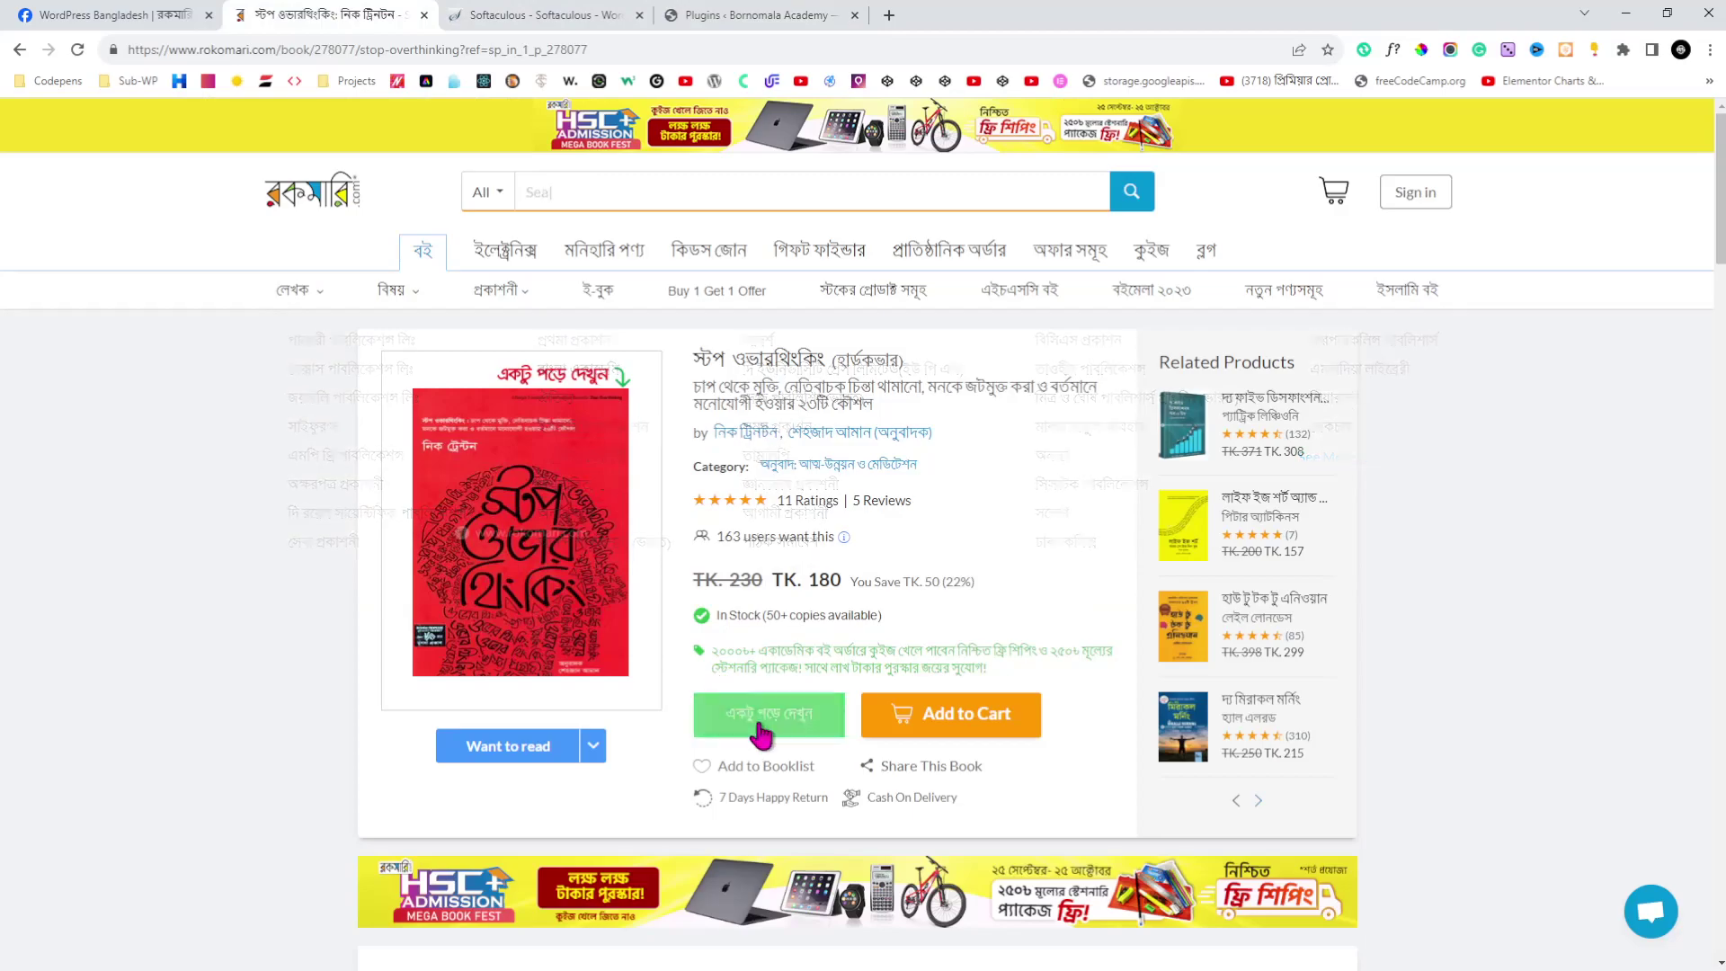
{"action": "left_click", "coordinate": [759, 729]}
{"action": "scroll", "coordinate": [877, 490], "scroll_direction": "down", "scroll_amount": 2}
{"action": "scroll", "coordinate": [876, 490], "scroll_direction": "up", "scroll_amount": 3}
{"action": "left_click", "coordinate": [1285, 294]}
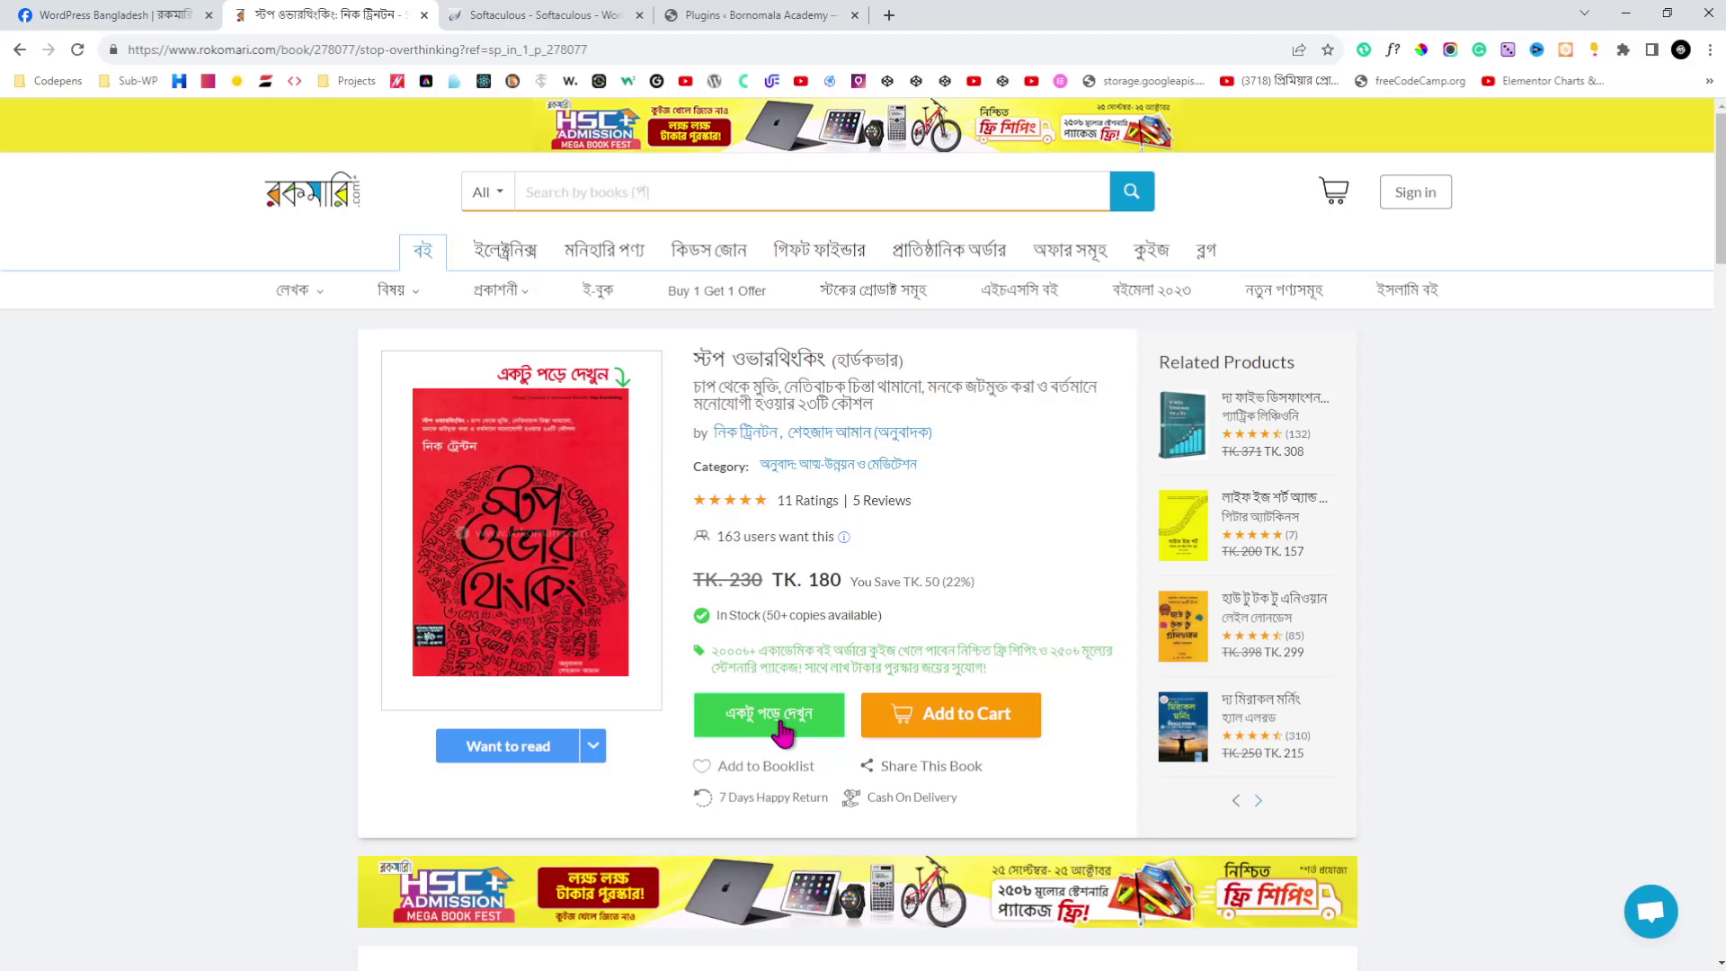
{"action": "left_click", "coordinate": [724, 16]}
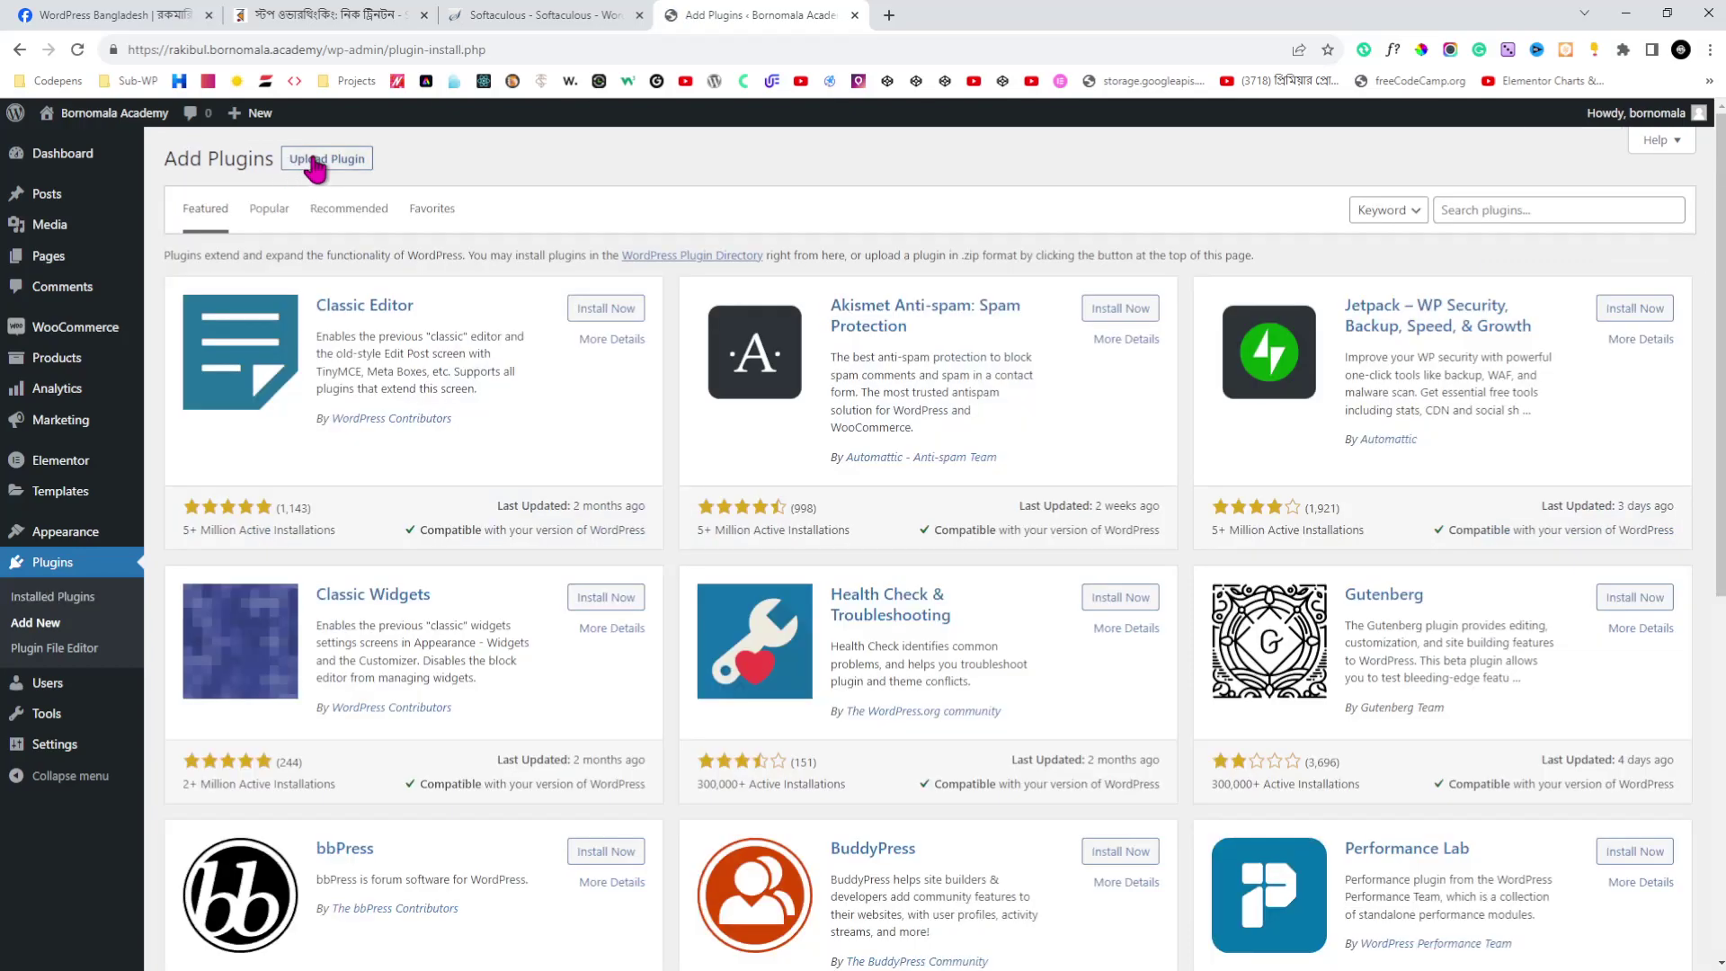
- Upload jet-engine.zip as a new plugin, install it, and activate JetEngine
{"action": "left_click", "coordinate": [301, 162]}
{"action": "left_click", "coordinate": [844, 323]}
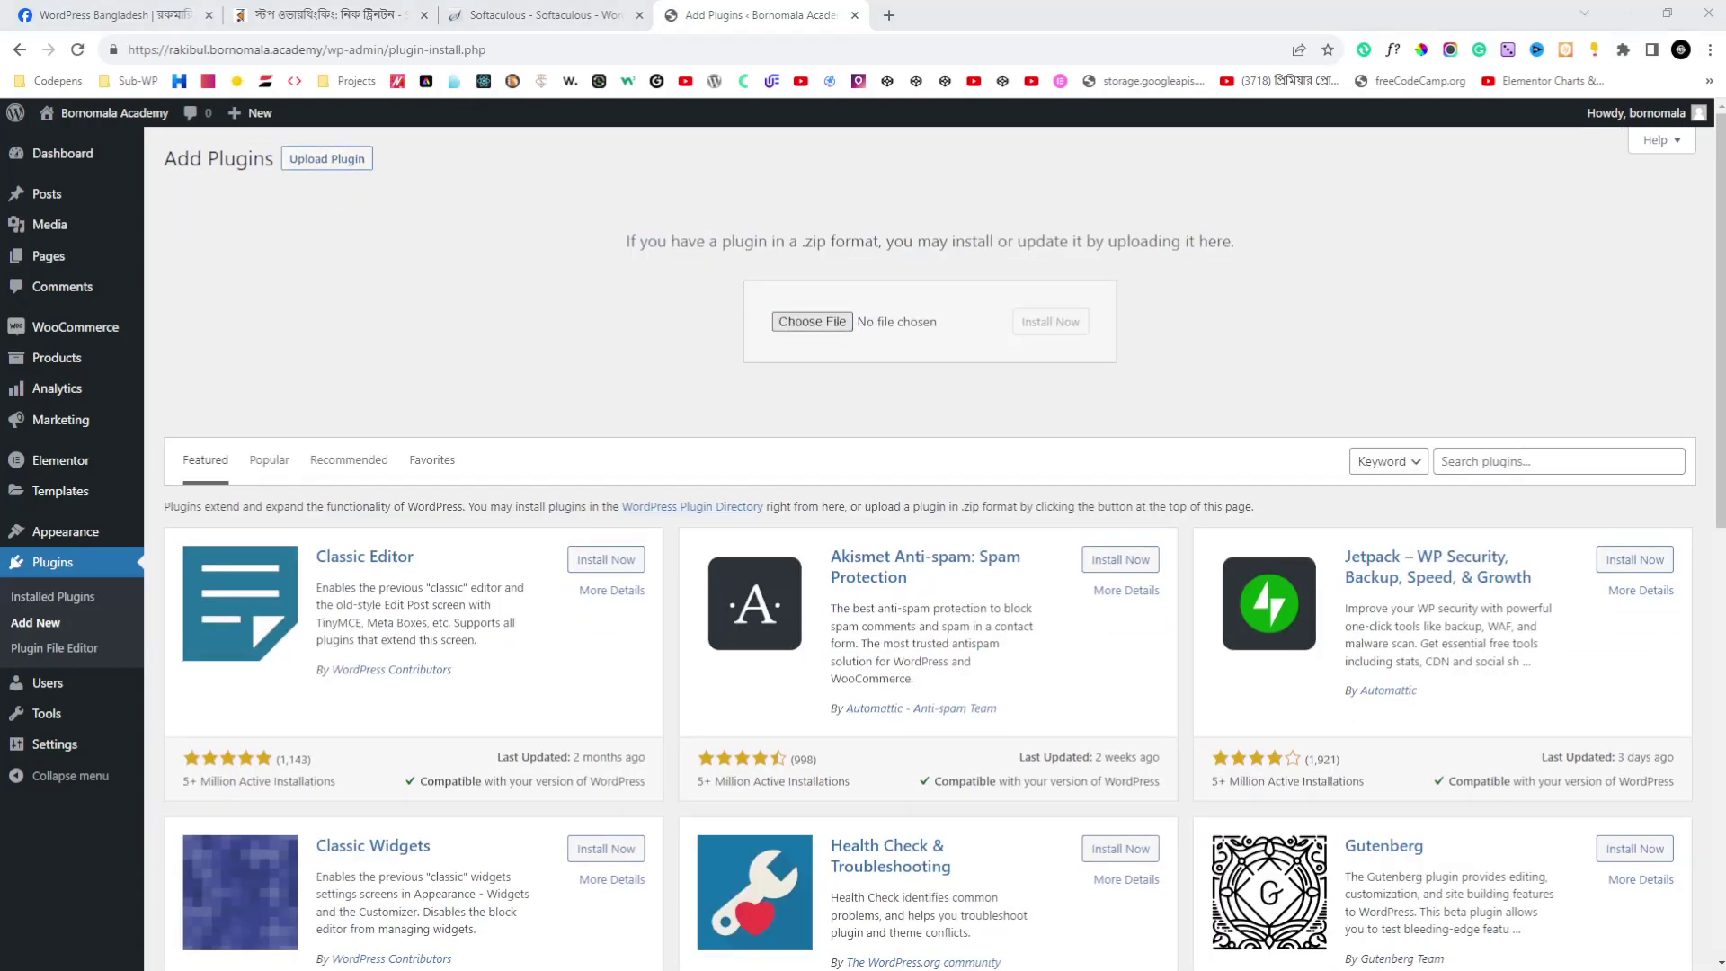
{"action": "left_click", "coordinate": [1074, 324]}
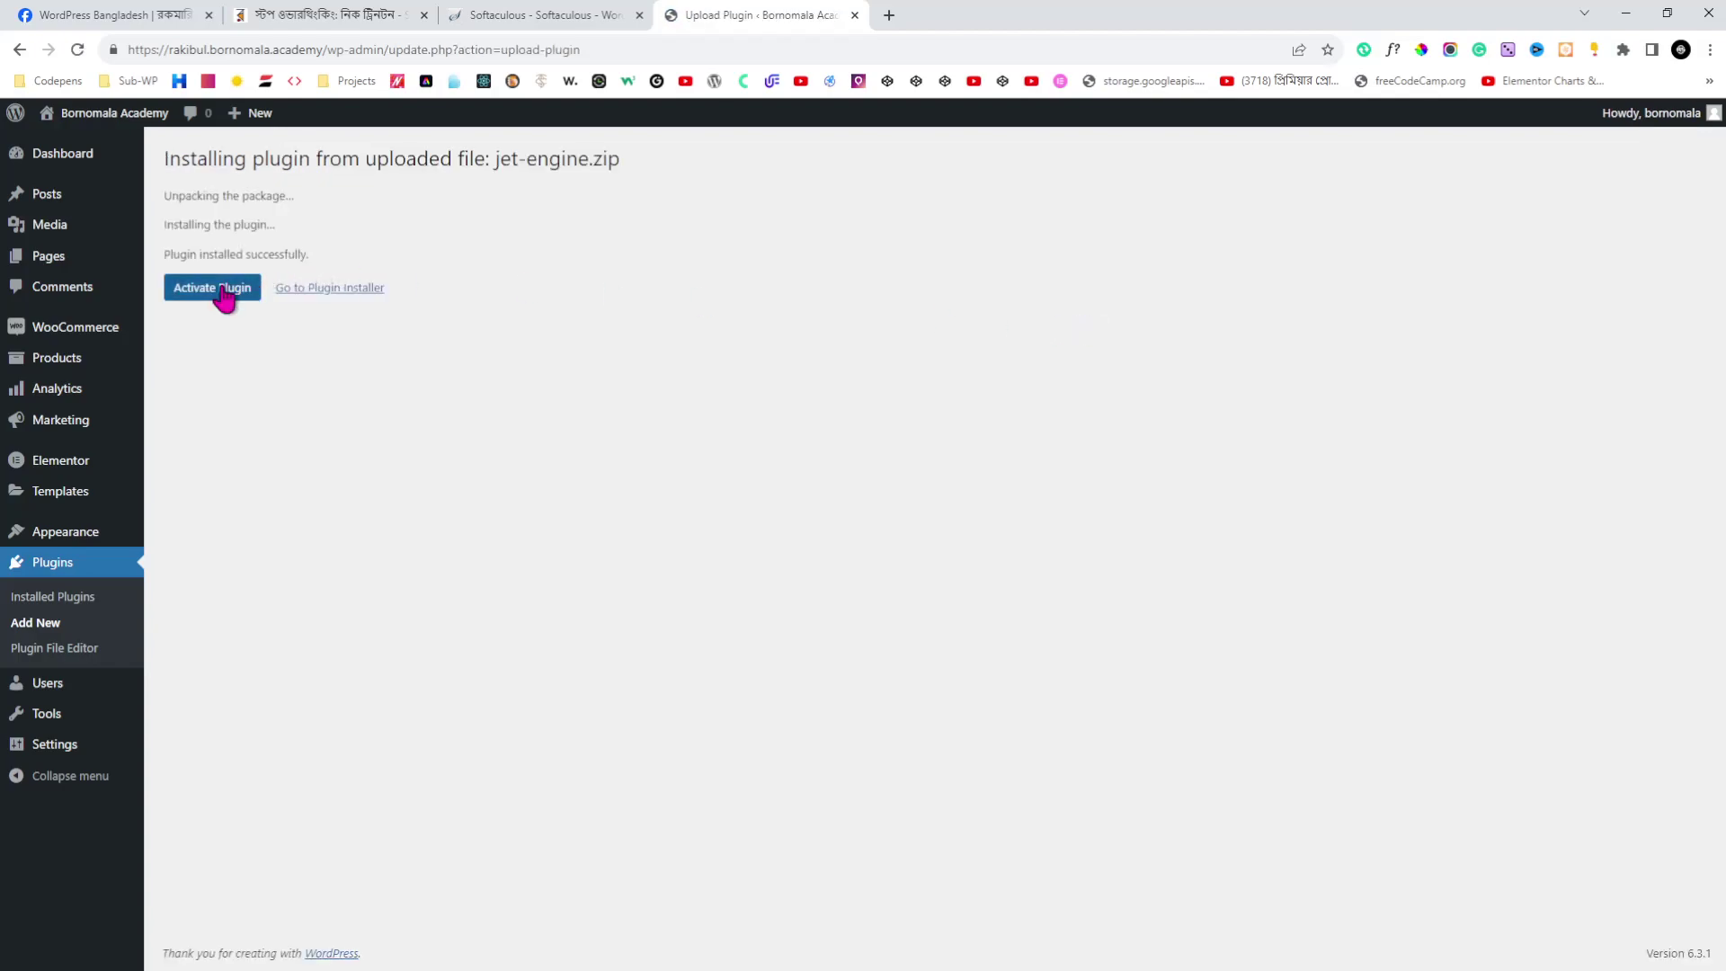
{"action": "left_click", "coordinate": [221, 289]}
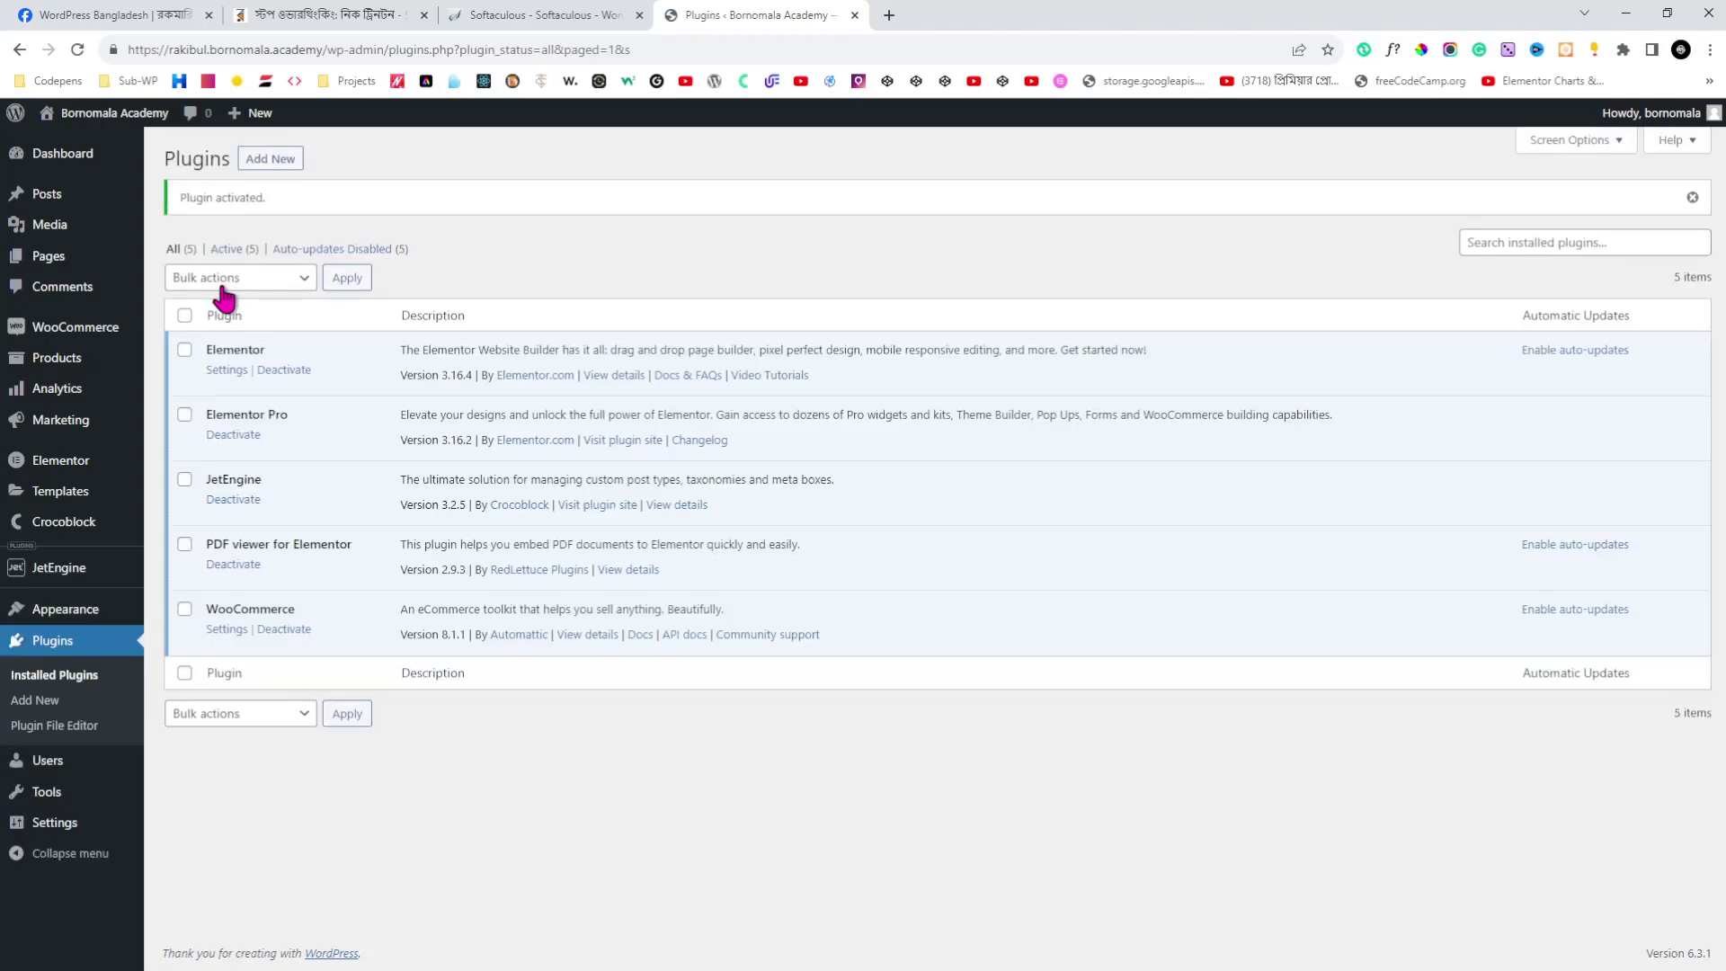
- Open the products list in a new tab and view the Testing Our Demo Product page, checking its title and price
{"action": "mouse_move", "coordinate": [91, 201]}
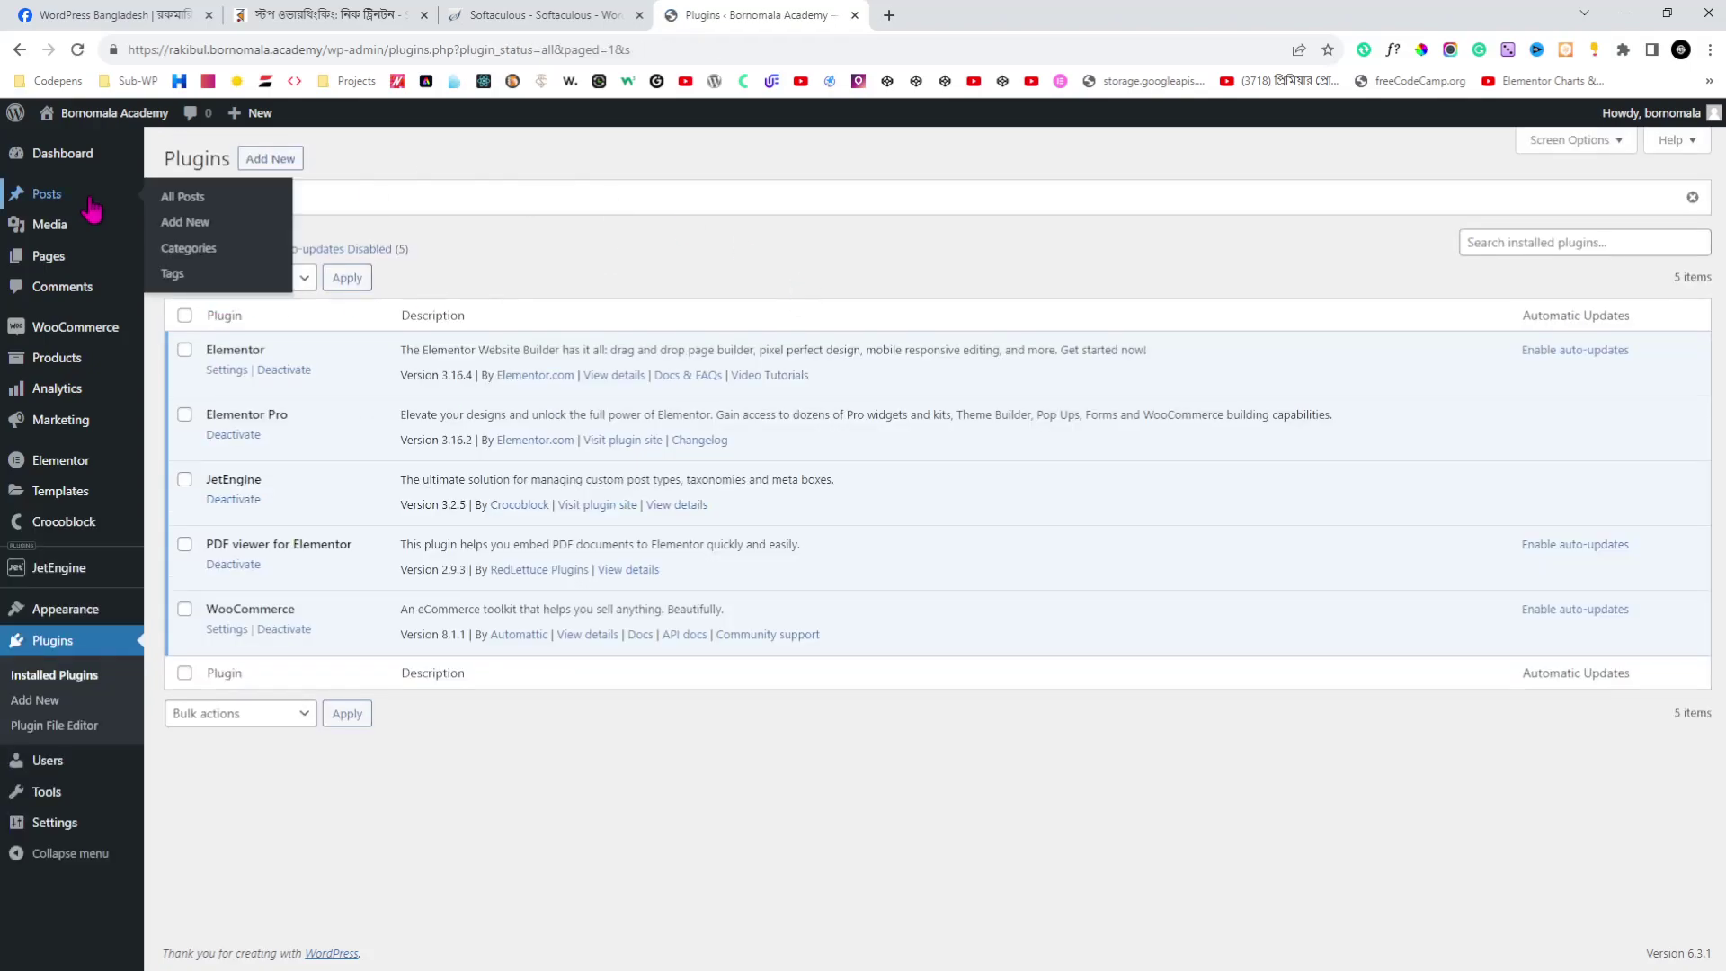
{"action": "mouse_move", "coordinate": [45, 267]}
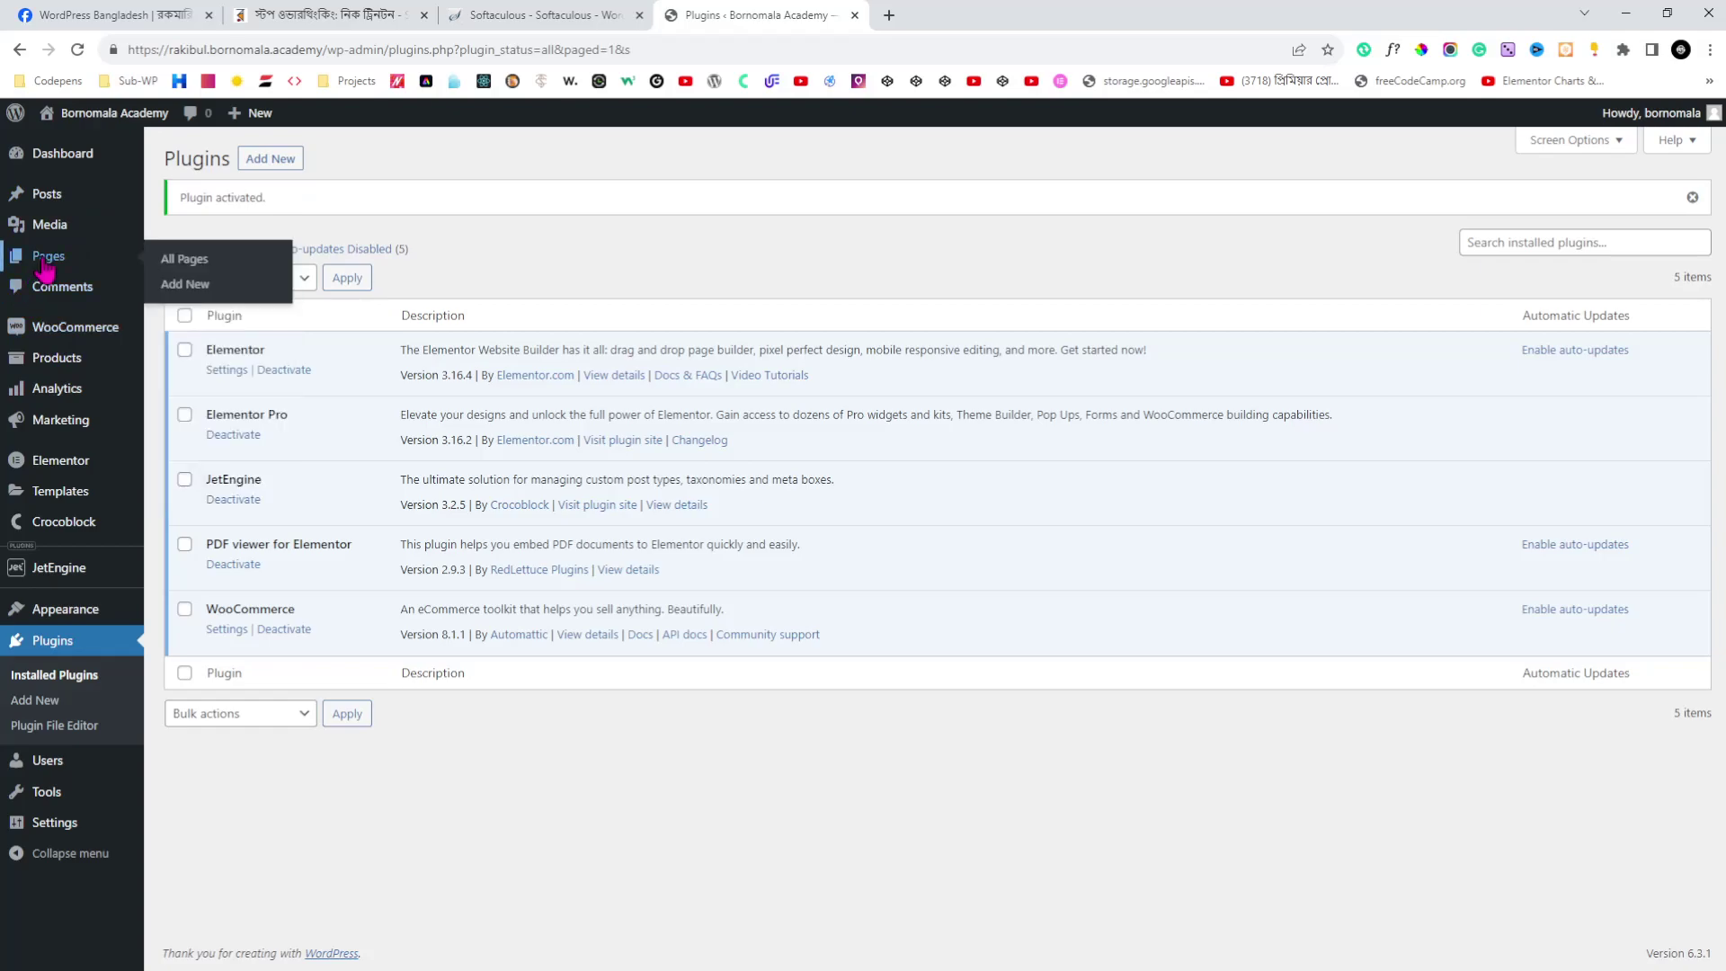
{"action": "mouse_move", "coordinate": [57, 366]}
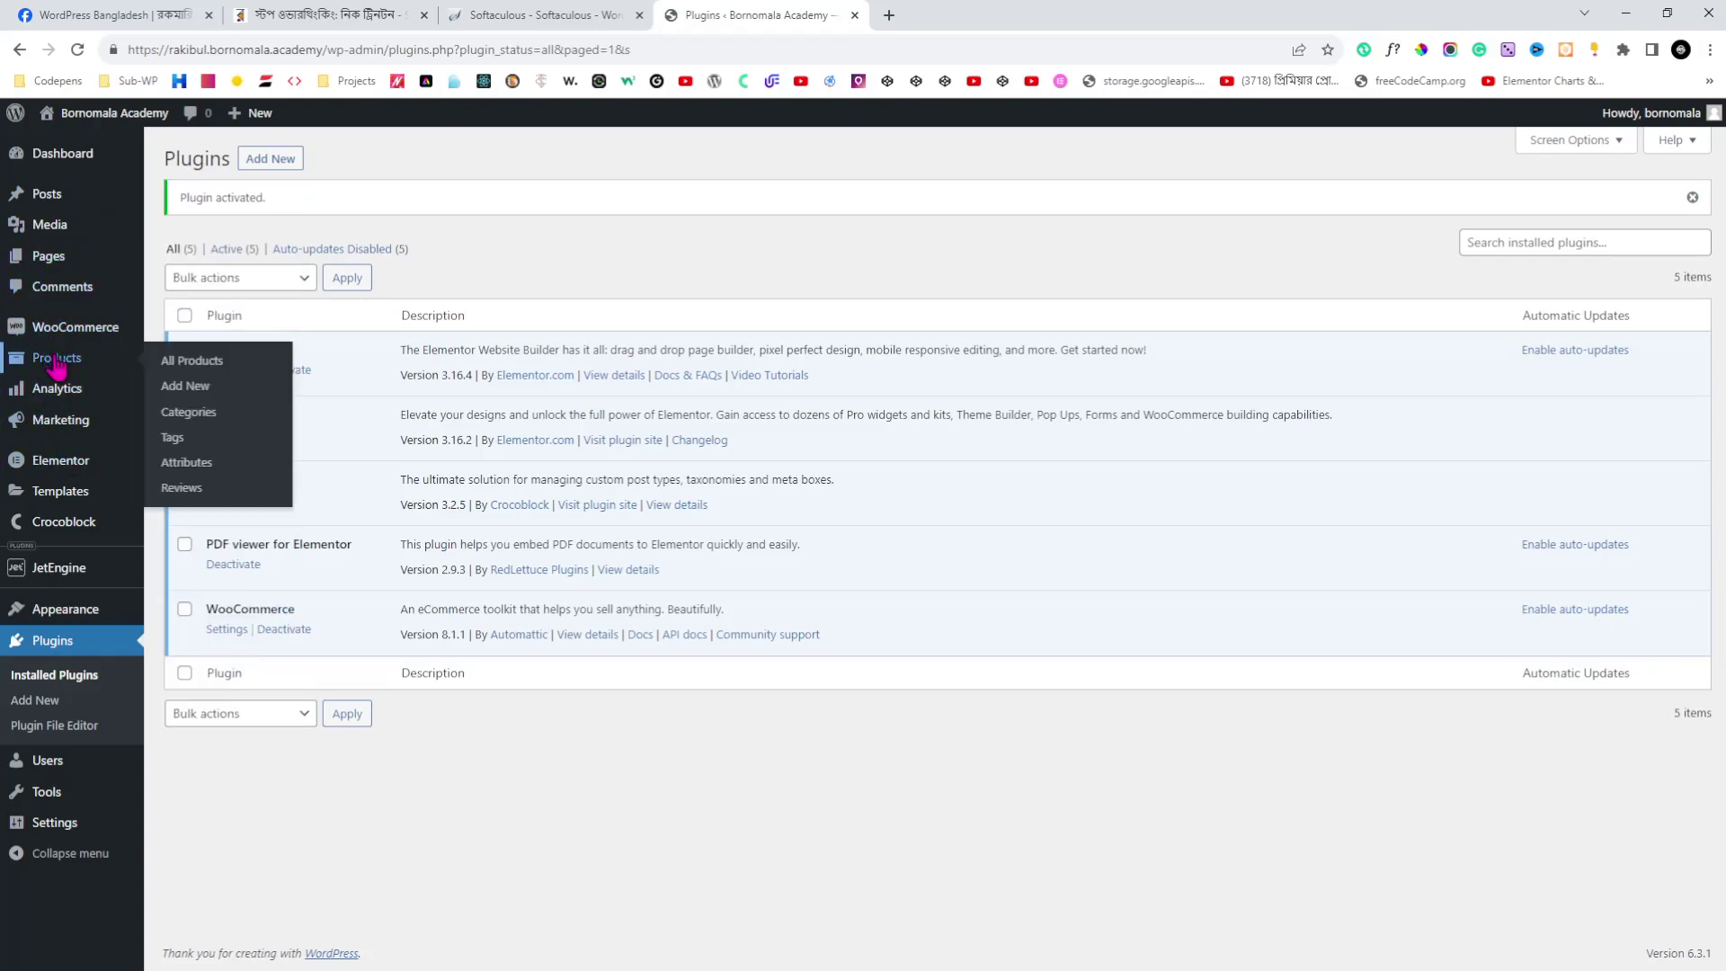
{"action": "middle_click", "coordinate": [190, 362]}
{"action": "left_click", "coordinate": [912, 13]}
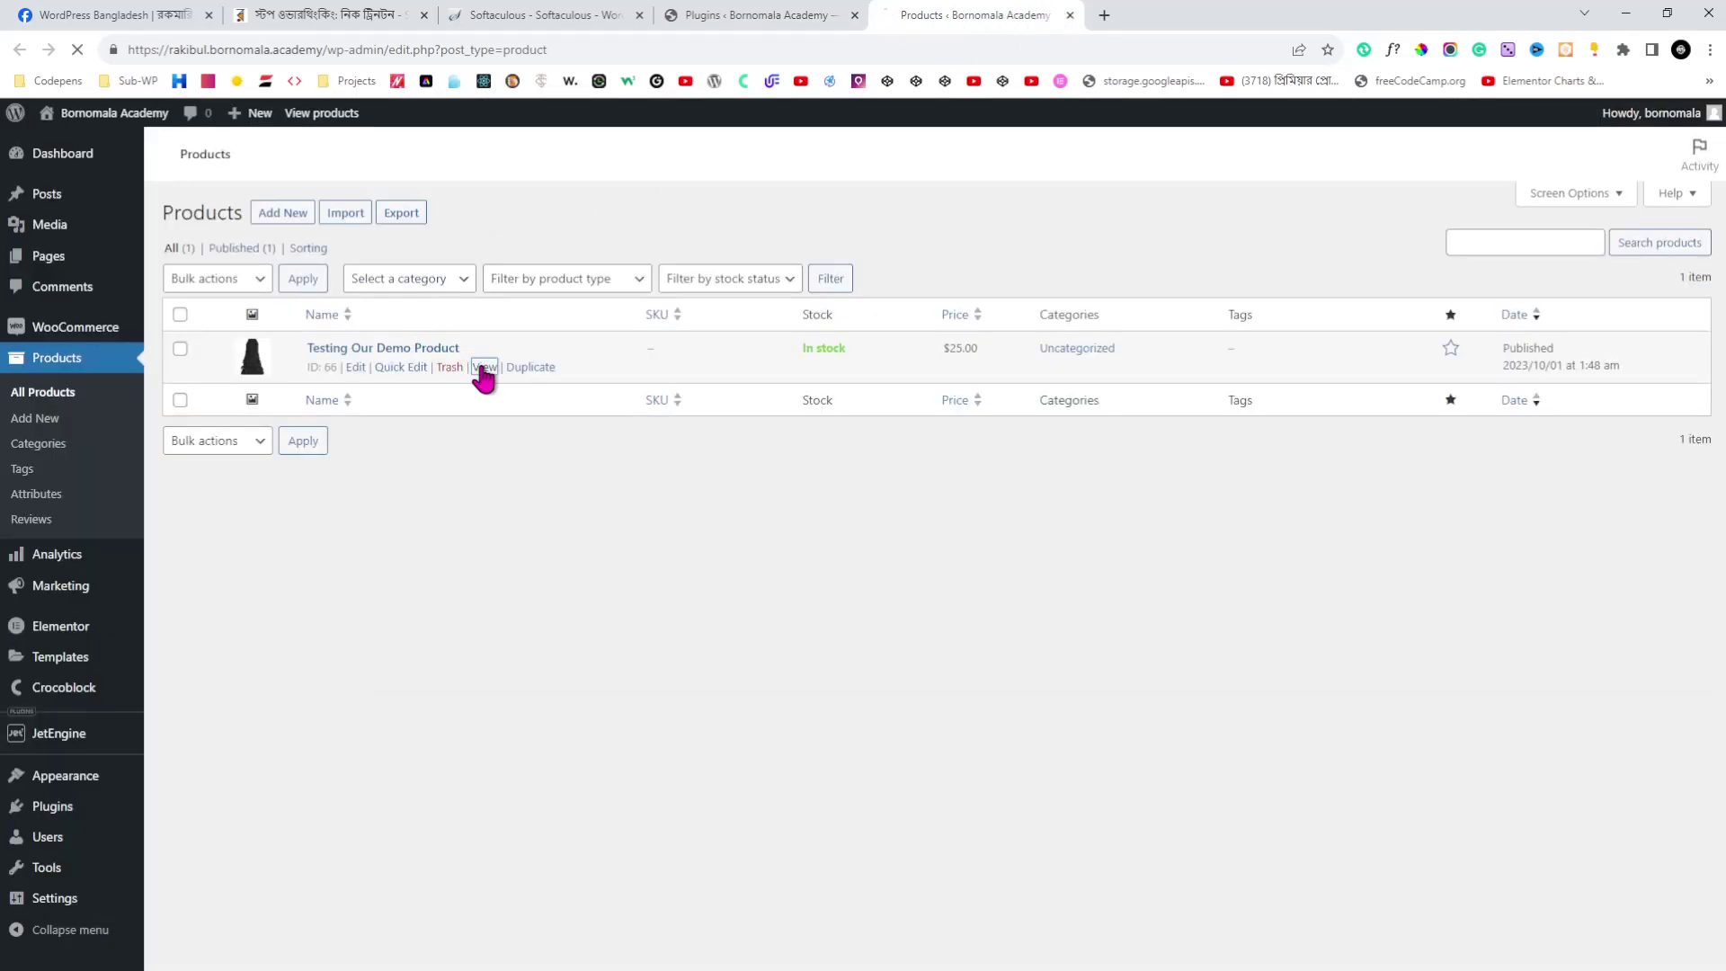
{"action": "left_click", "coordinate": [483, 366]}
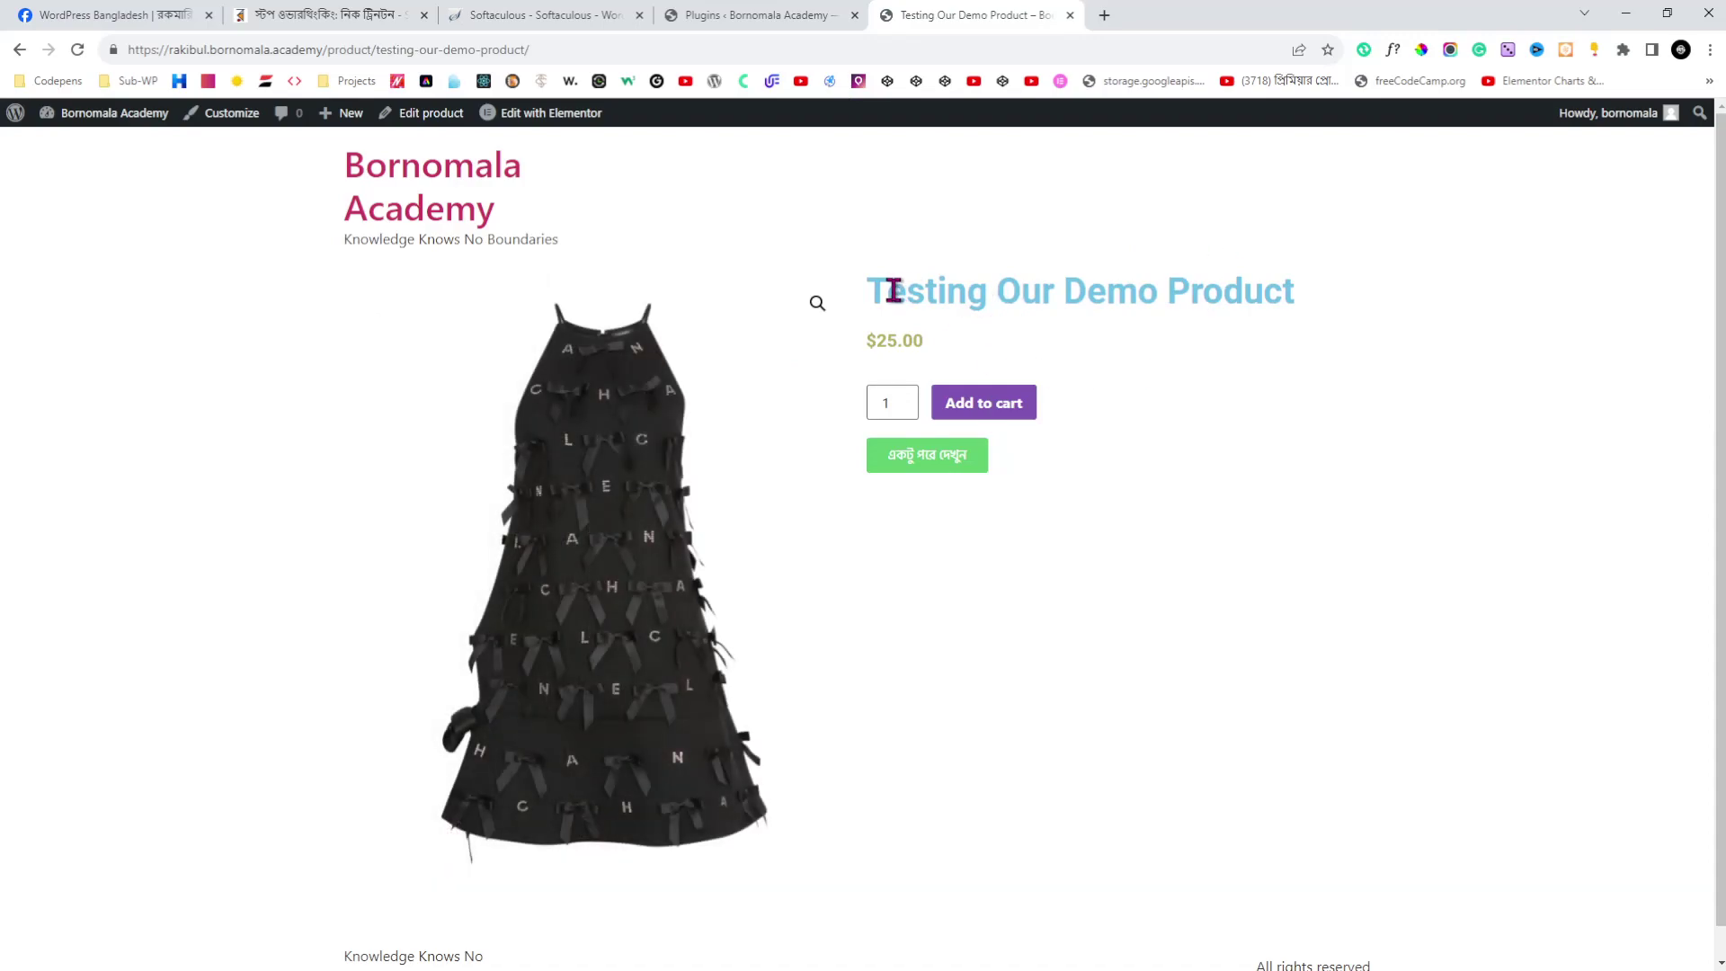
{"action": "left_click_drag", "start_coordinate": [868, 290], "coordinate": [1303, 288]}
{"action": "left_click", "coordinate": [1345, 300]}
{"action": "left_click_drag", "start_coordinate": [954, 355], "coordinate": [865, 342]}
{"action": "left_click", "coordinate": [840, 369]}
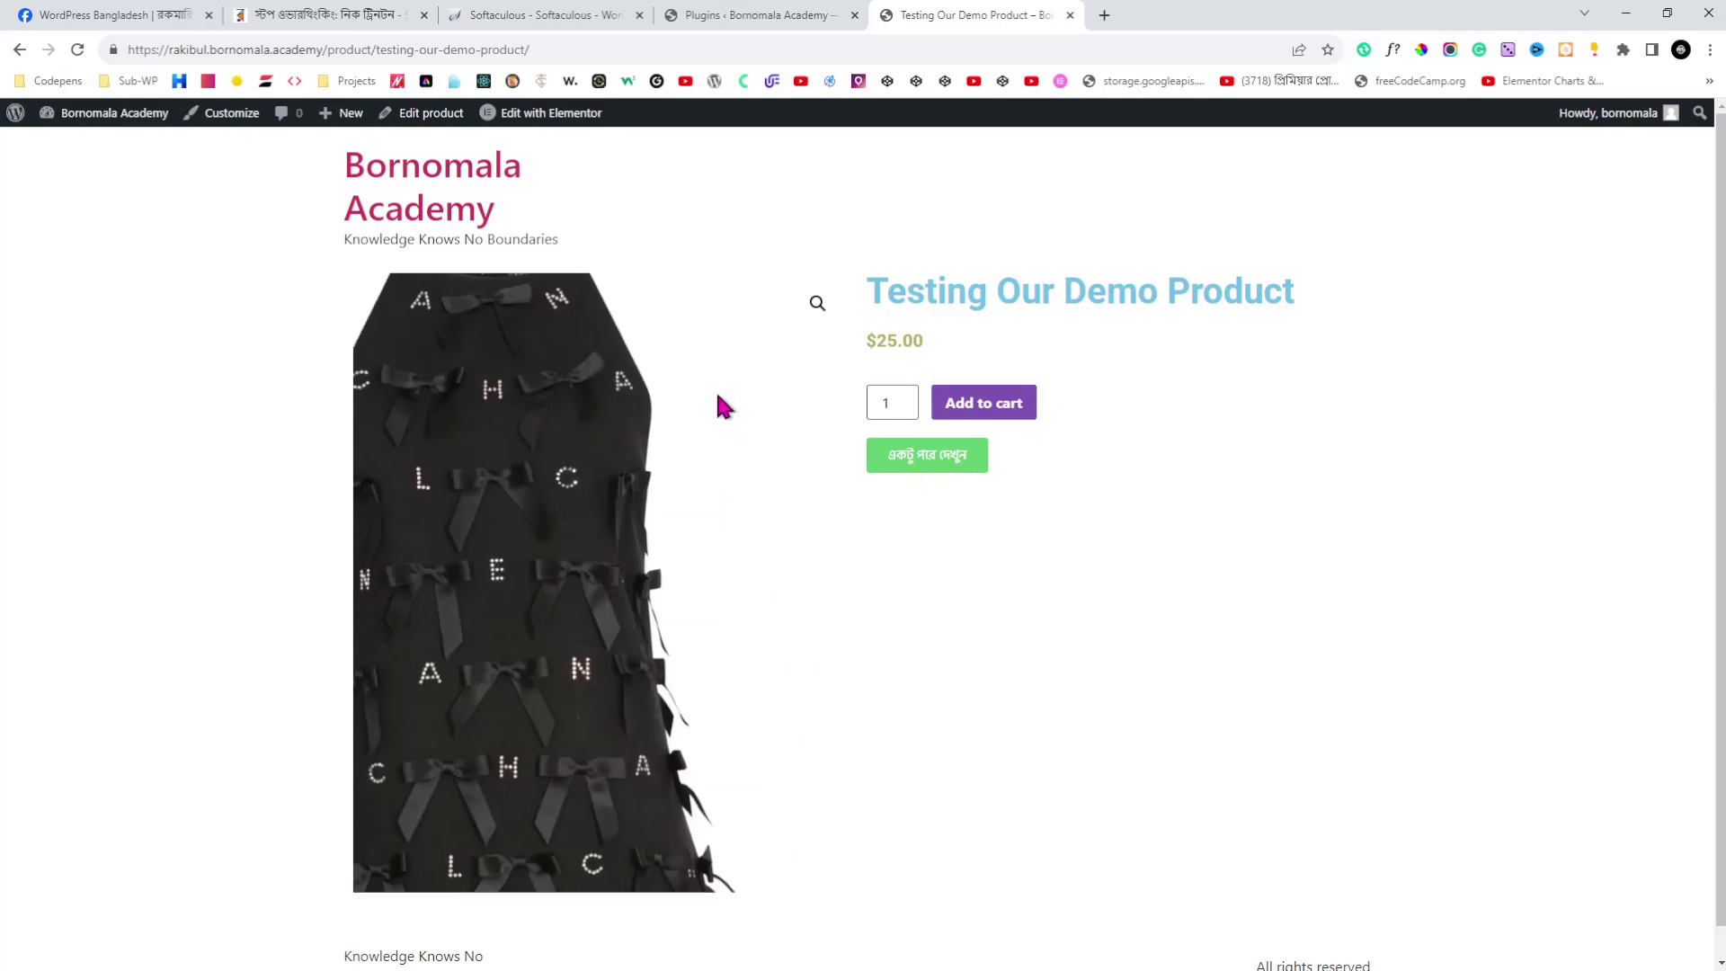
- Open the Rokomari book preview popup for reference, close it, and return to the demo product page
{"action": "left_click", "coordinate": [337, 16]}
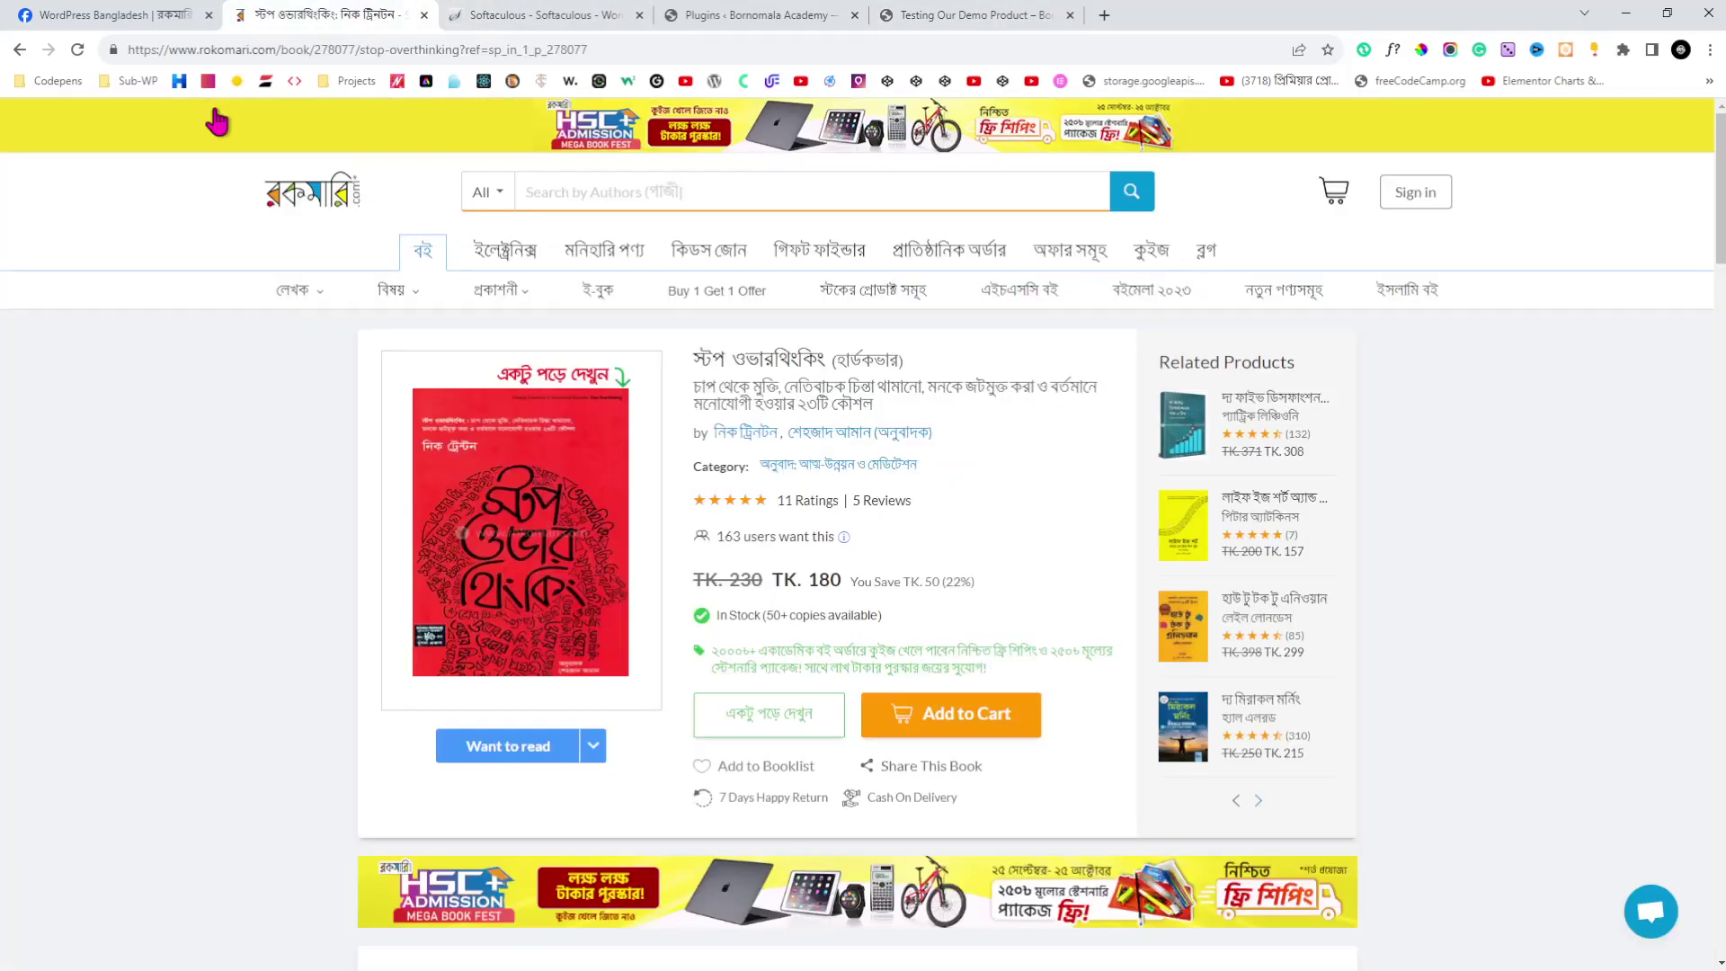
{"action": "left_click", "coordinate": [764, 710]}
{"action": "left_click", "coordinate": [1285, 297]}
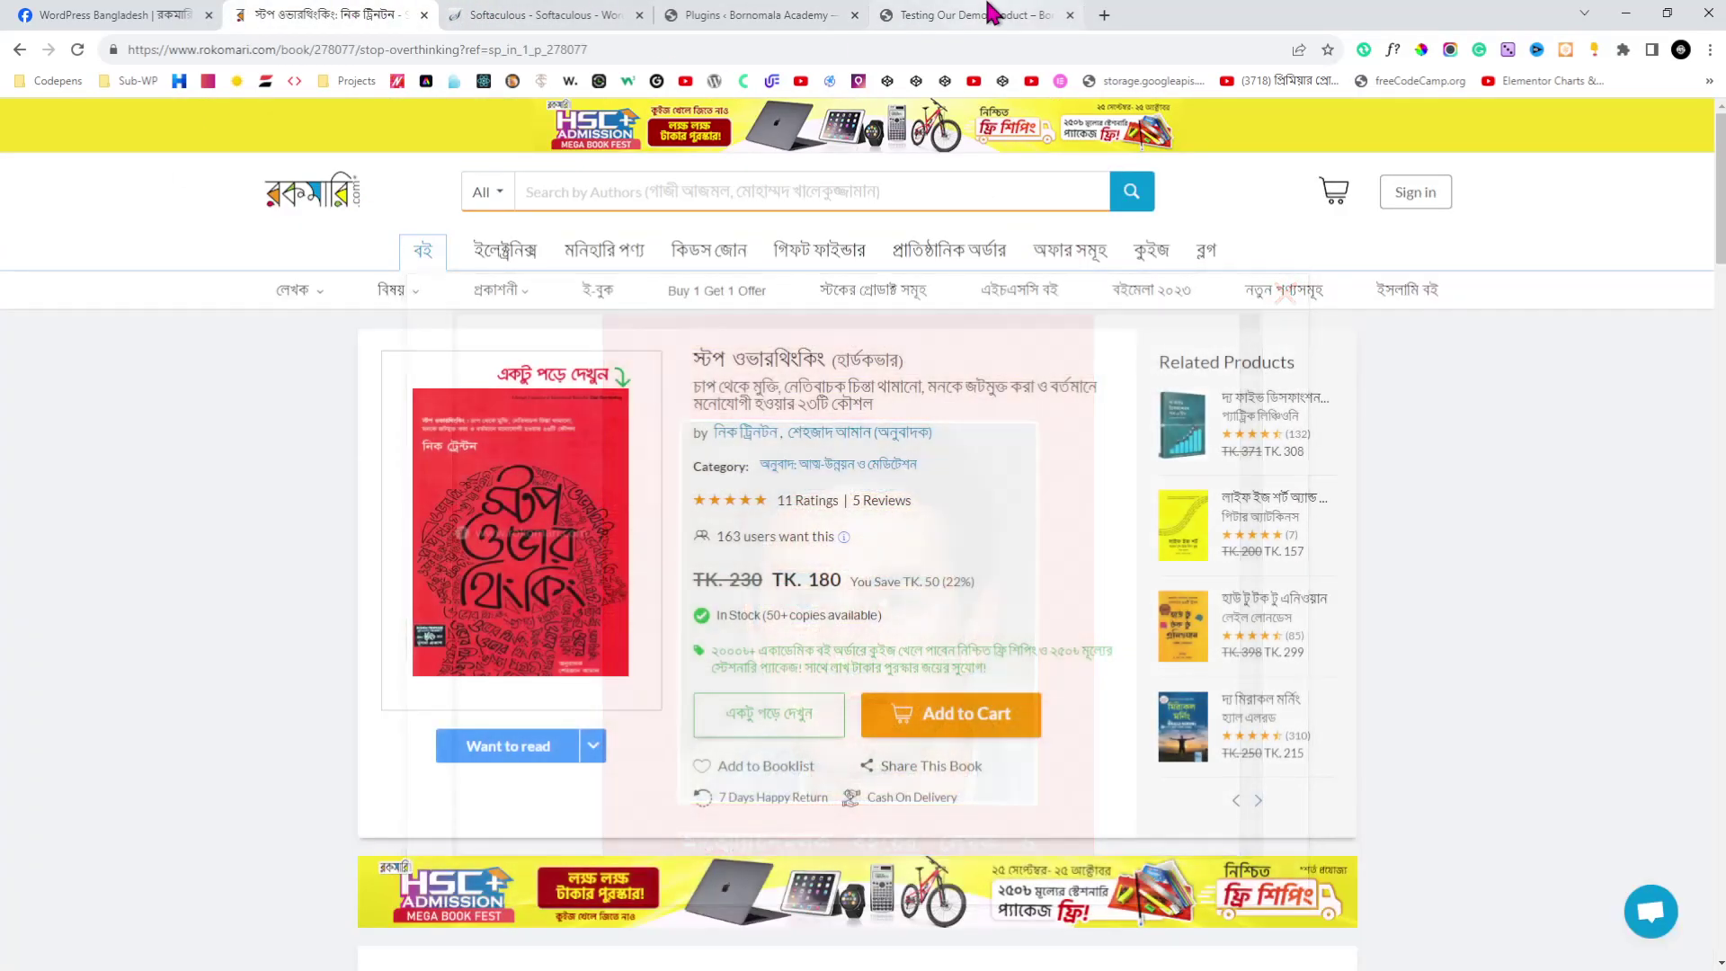
{"action": "left_click", "coordinate": [989, 14]}
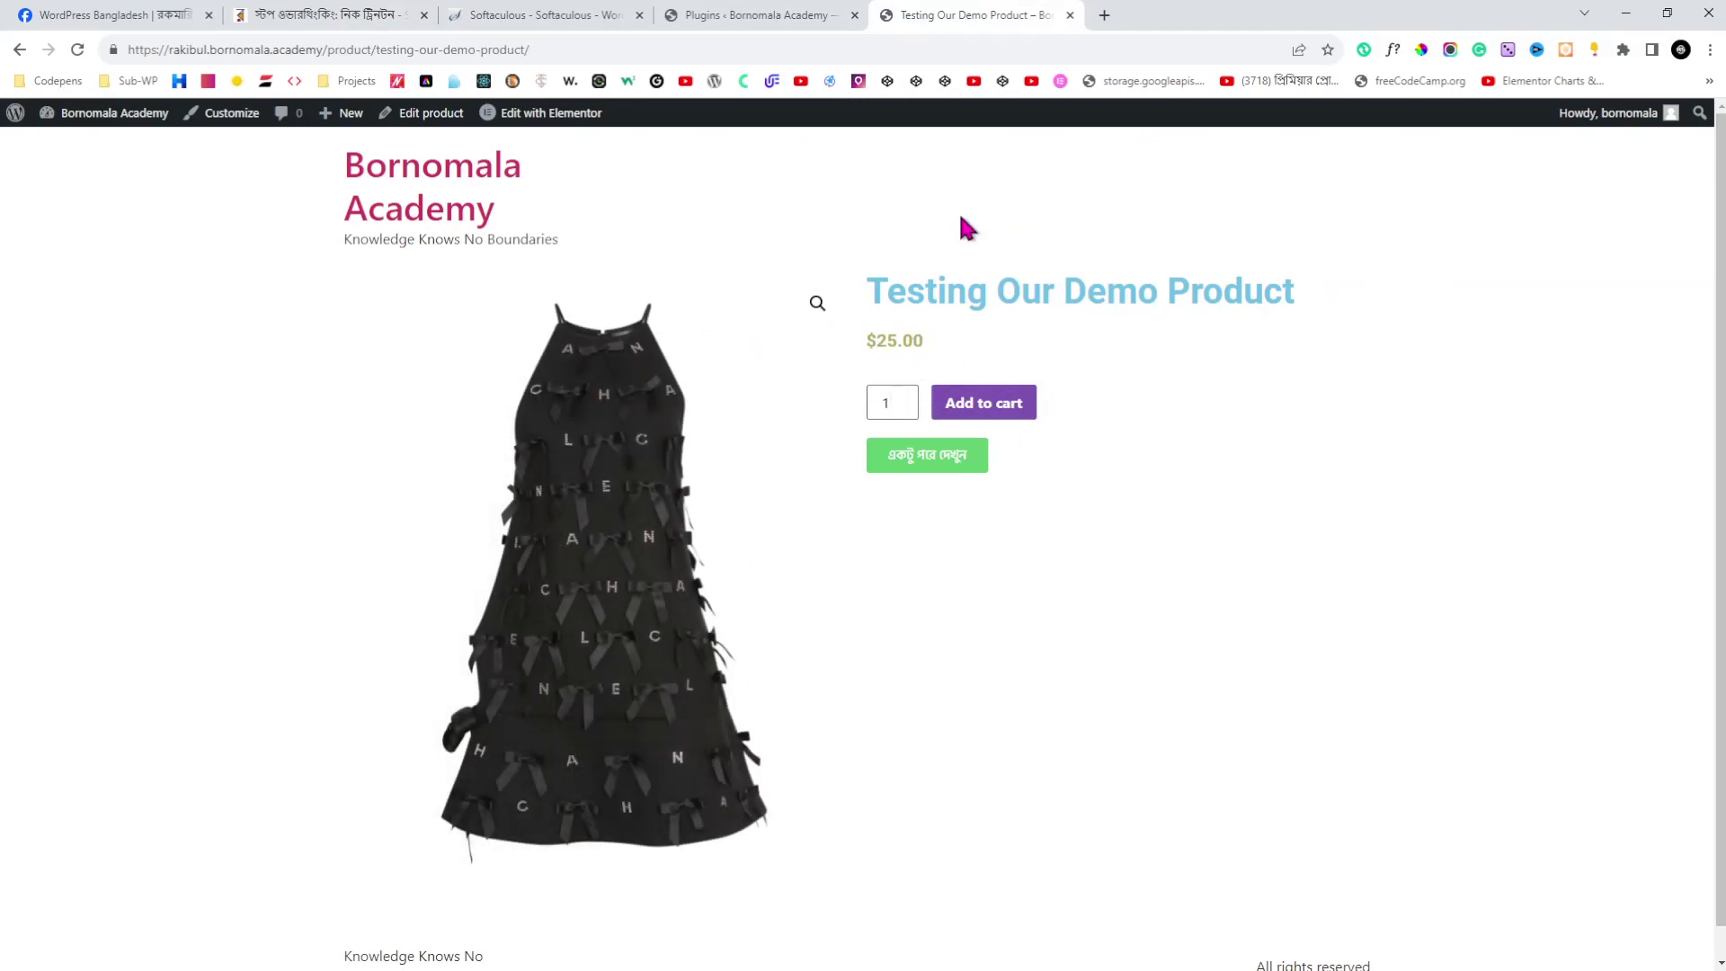
- Create a new JetEngine meta box from the WordPress dashboard and title it PDF Viewer
{"action": "mouse_move", "coordinate": [81, 121]}
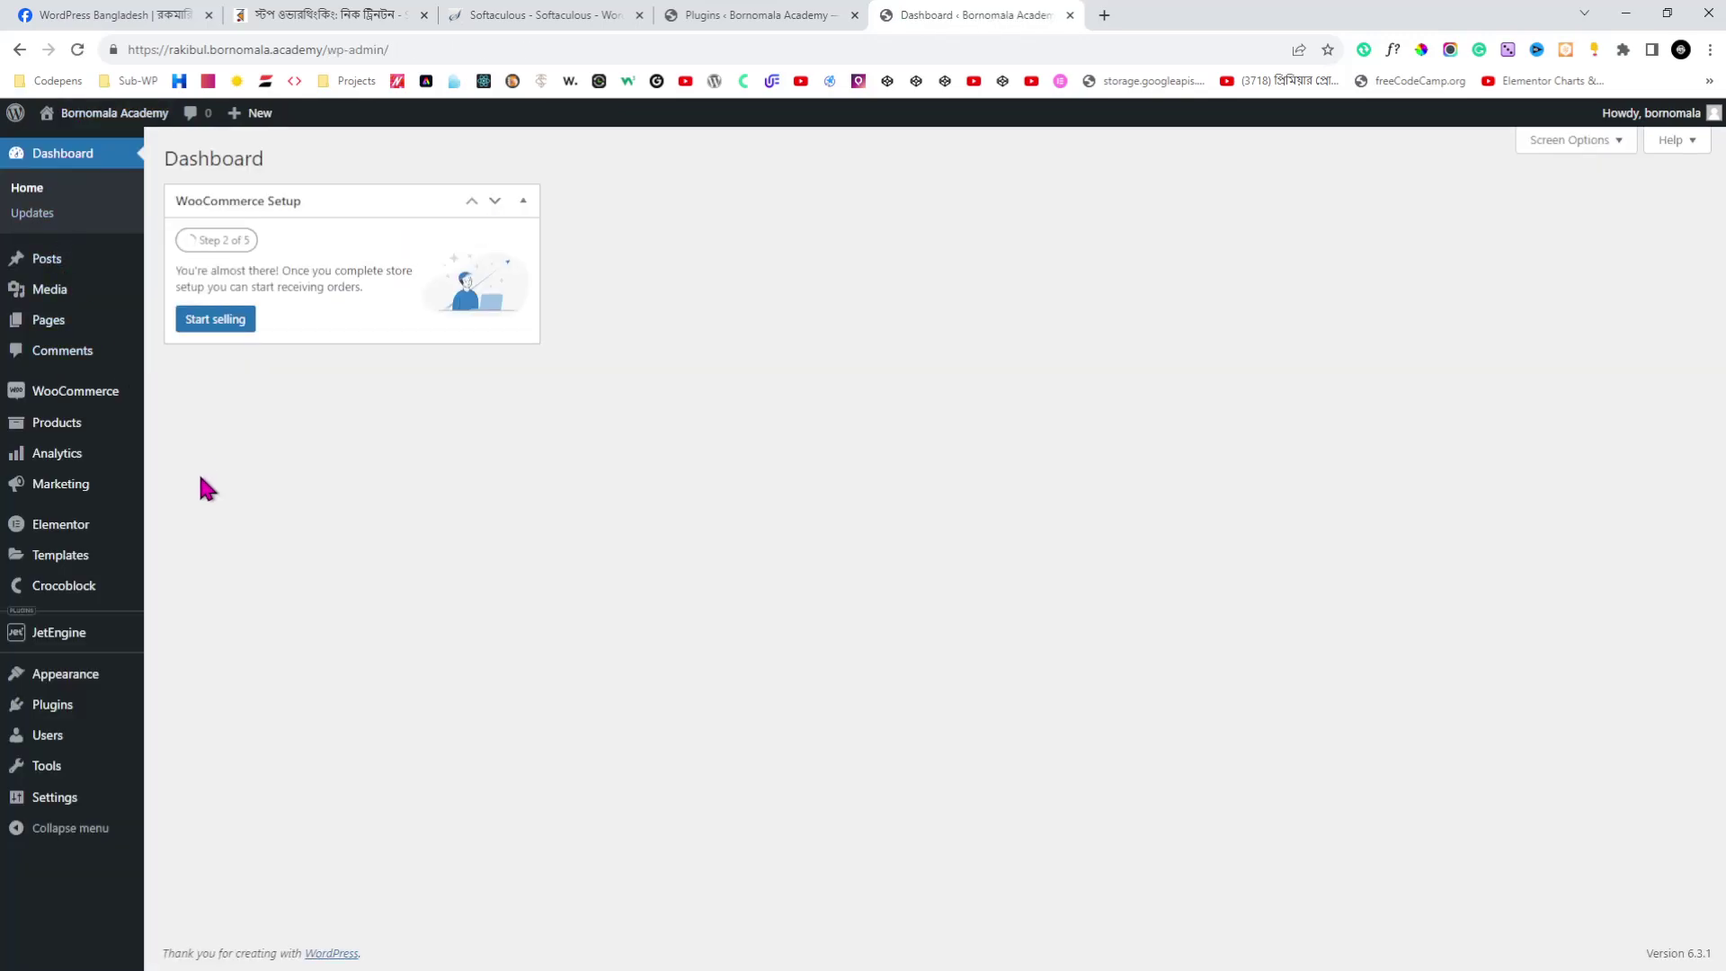
{"action": "mouse_move", "coordinate": [53, 633]}
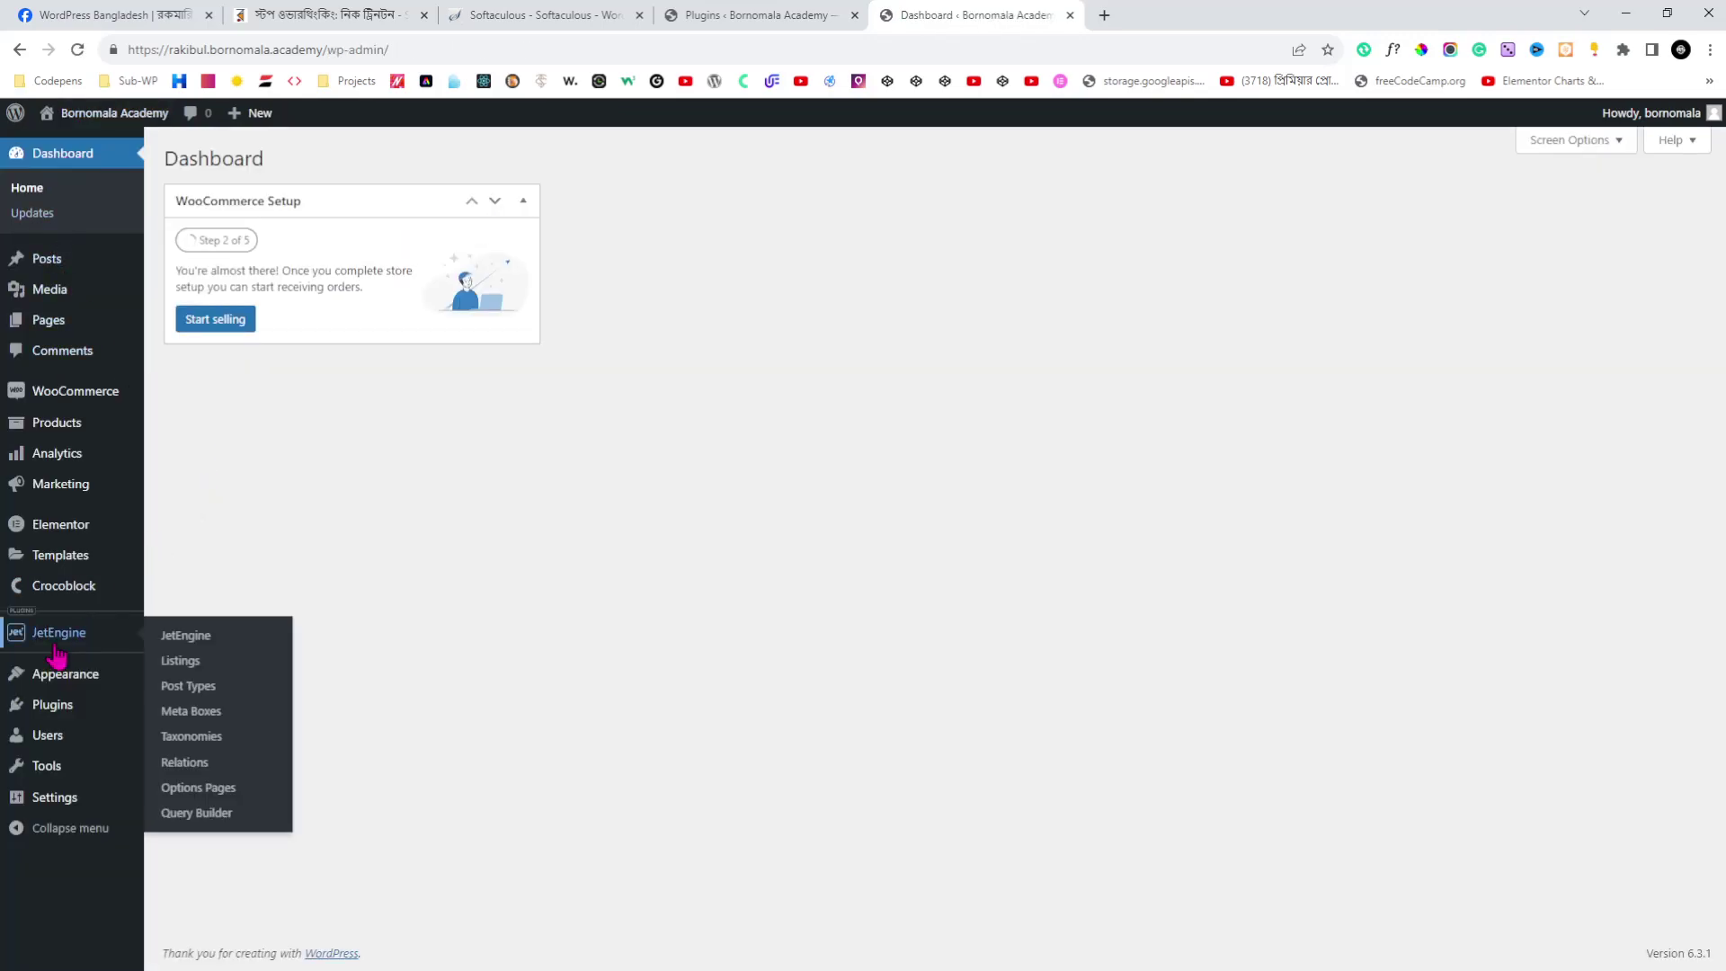
{"action": "left_click", "coordinate": [194, 712]}
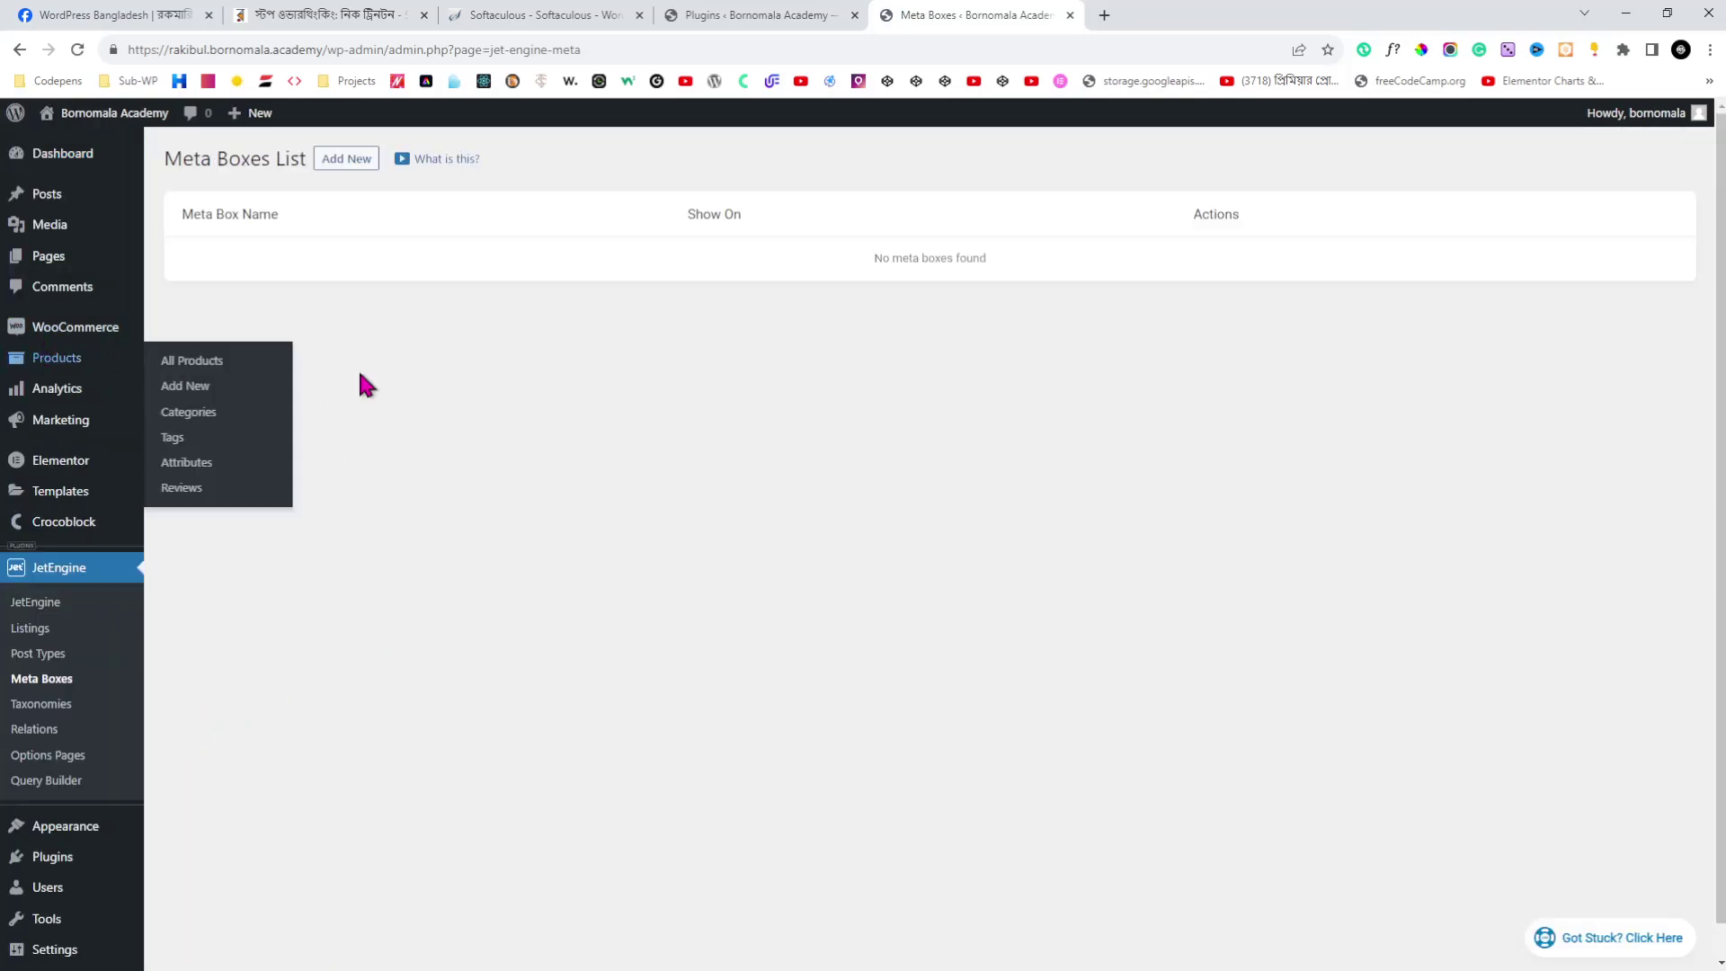
{"action": "left_click", "coordinate": [347, 169]}
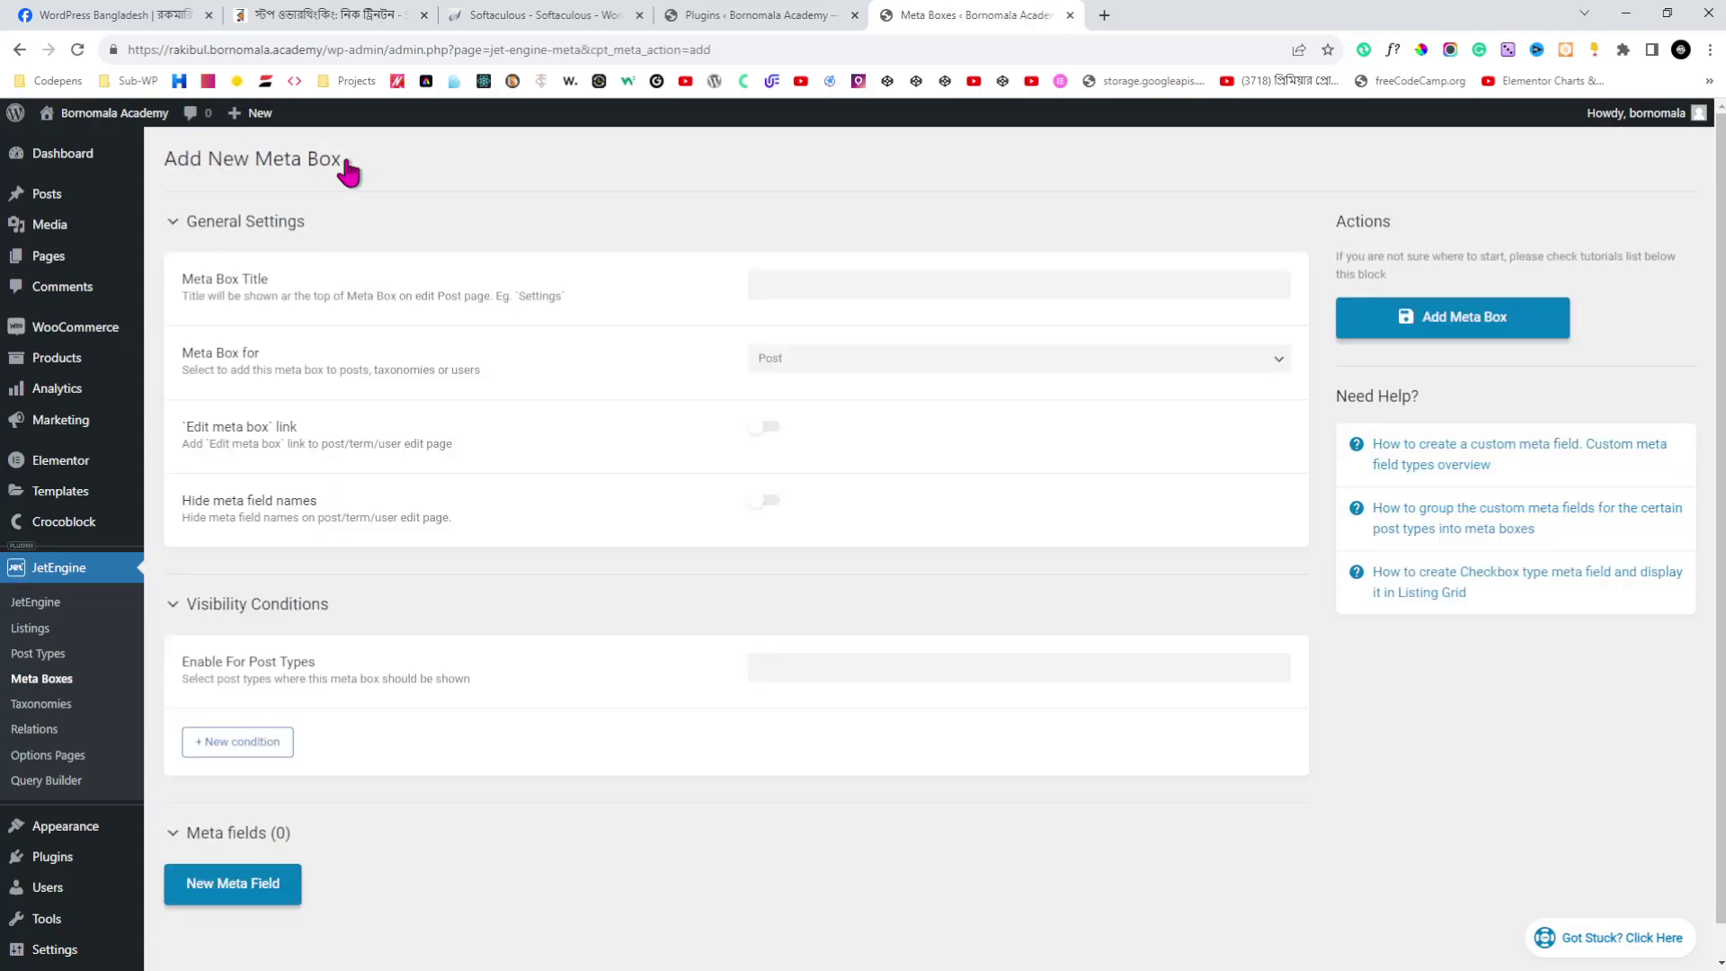
{"action": "left_click", "coordinate": [855, 287]}
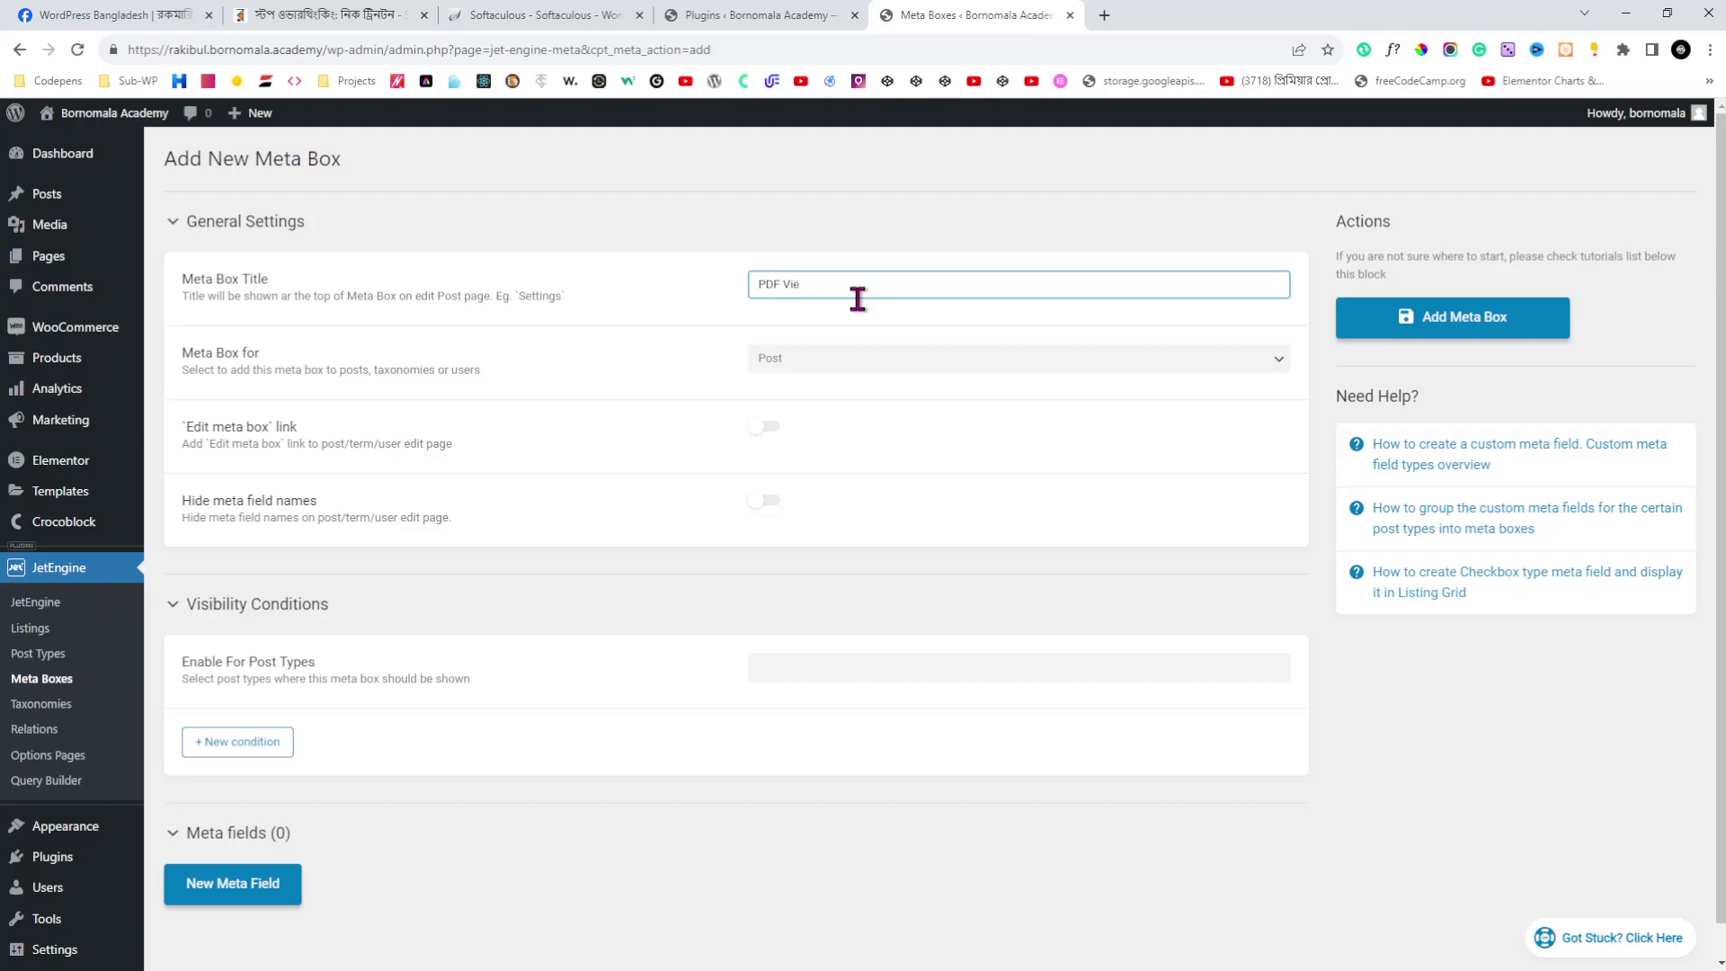
{"action": "left_click", "coordinate": [663, 342]}
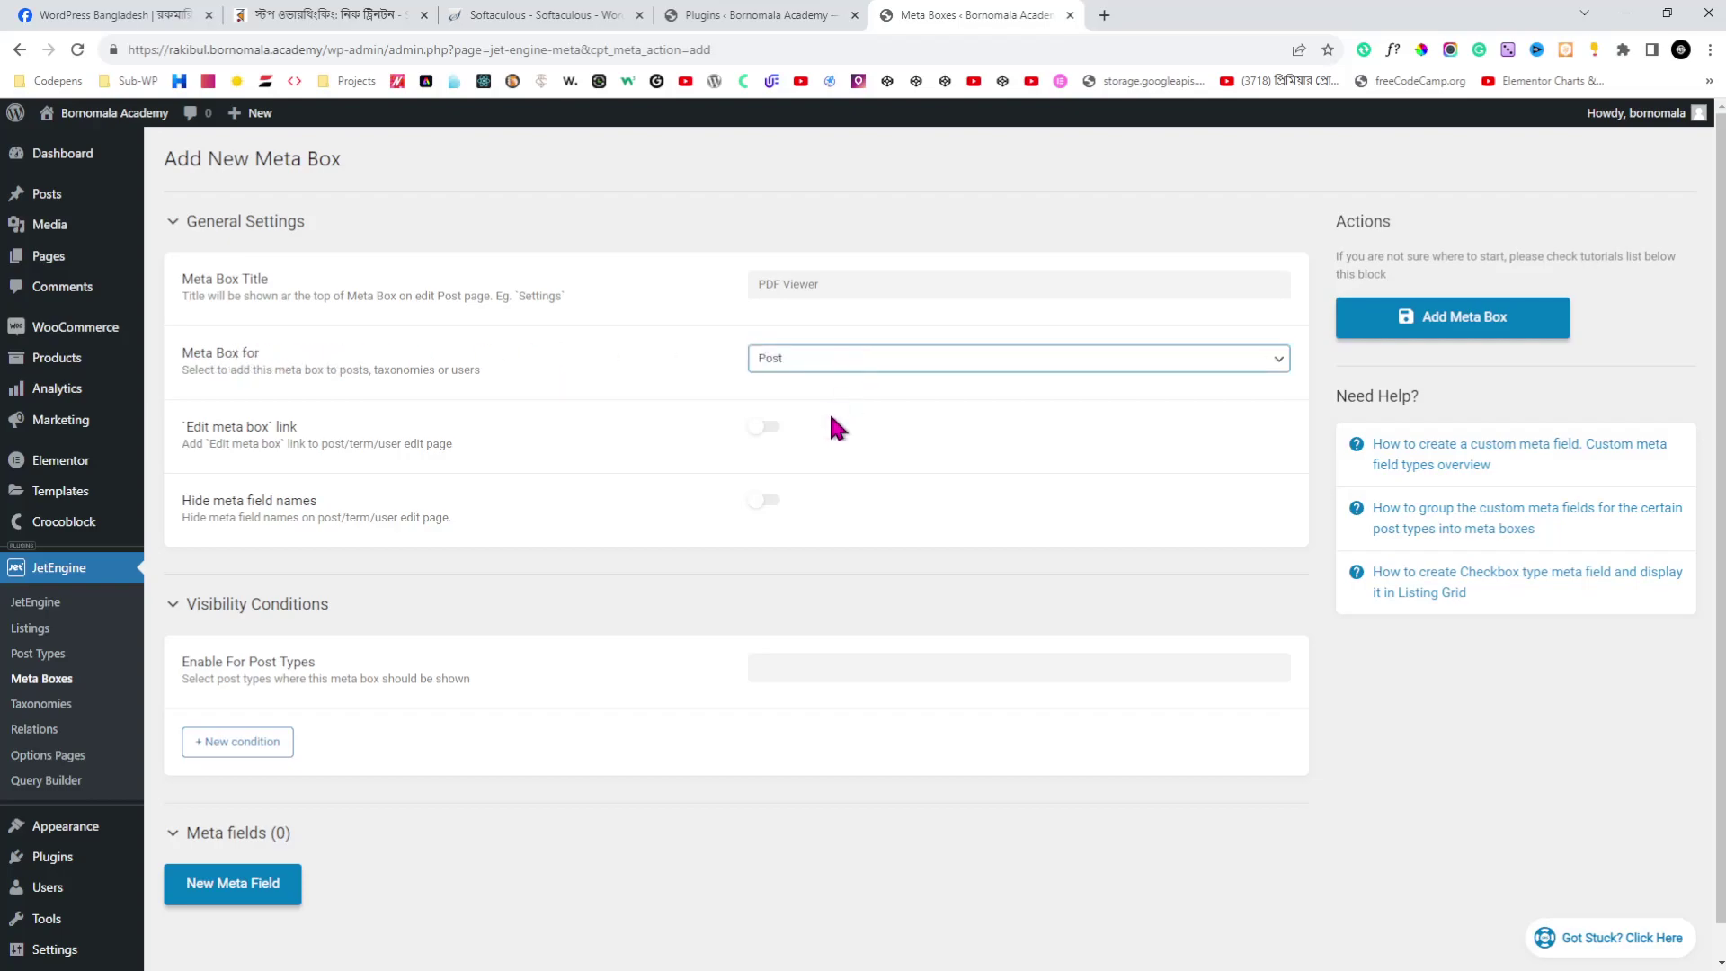
- Assign the meta box to WooCommerce Product Data and display it in the General product data panel
{"action": "key", "text": "Down"}
{"action": "key", "text": "Down"}
{"action": "key", "text": "Down"}
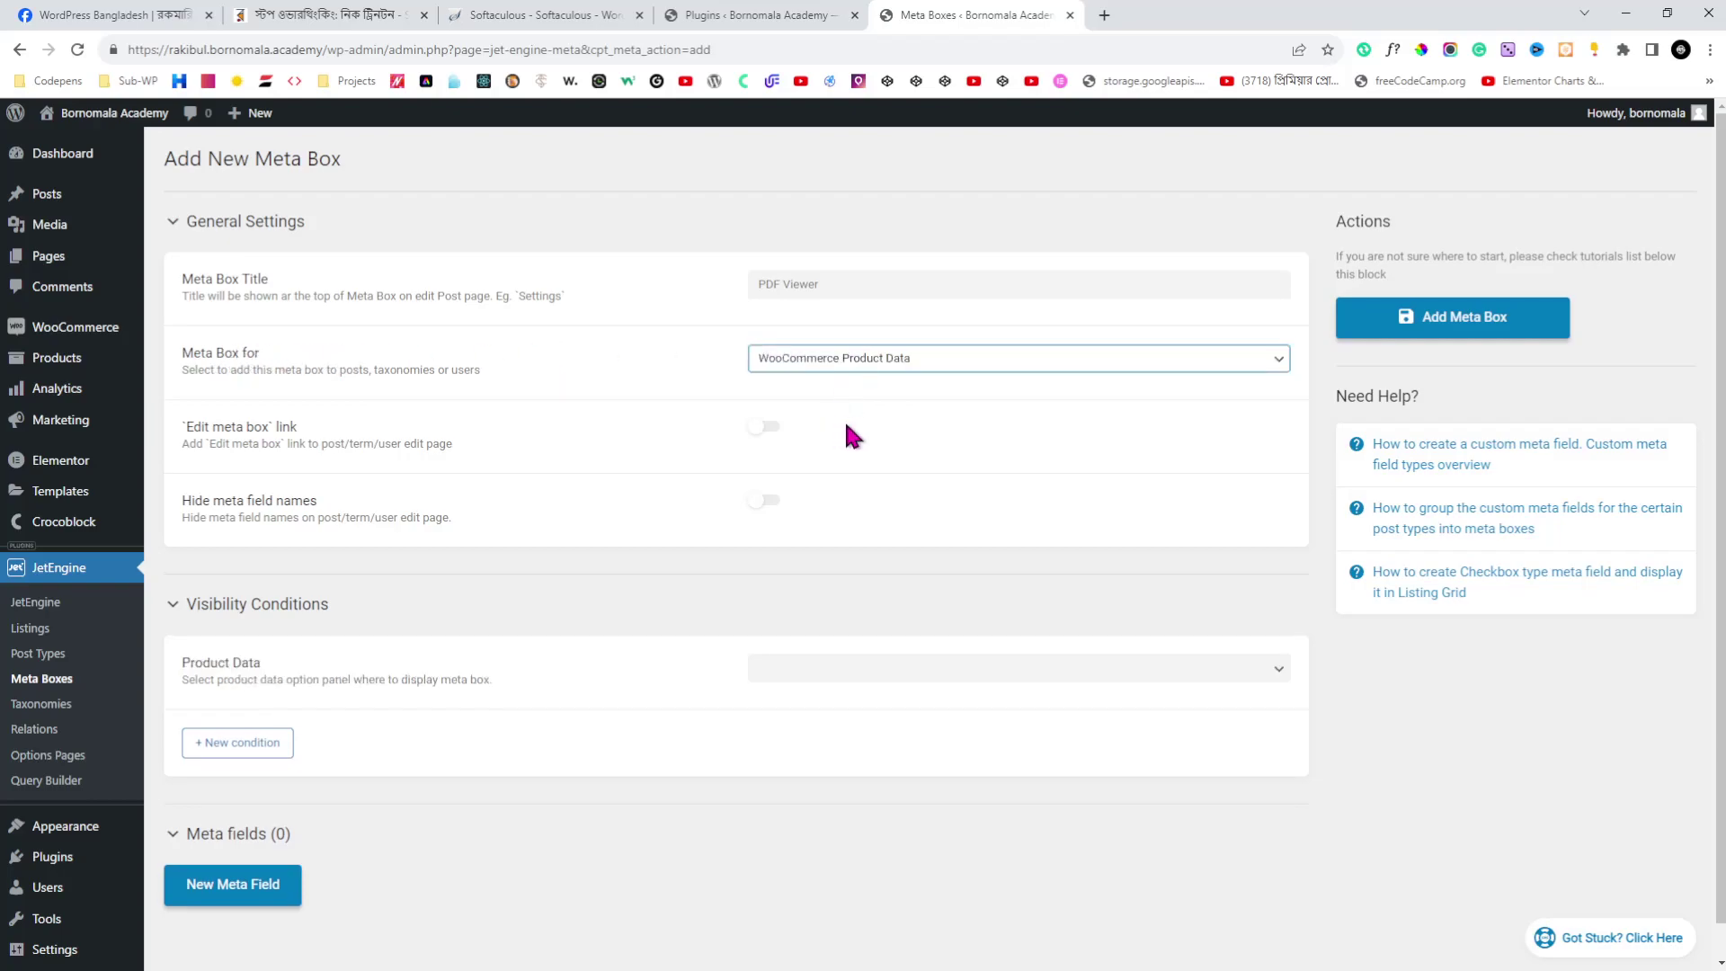
{"action": "scroll", "coordinate": [846, 426], "scroll_direction": "down", "scroll_amount": 1}
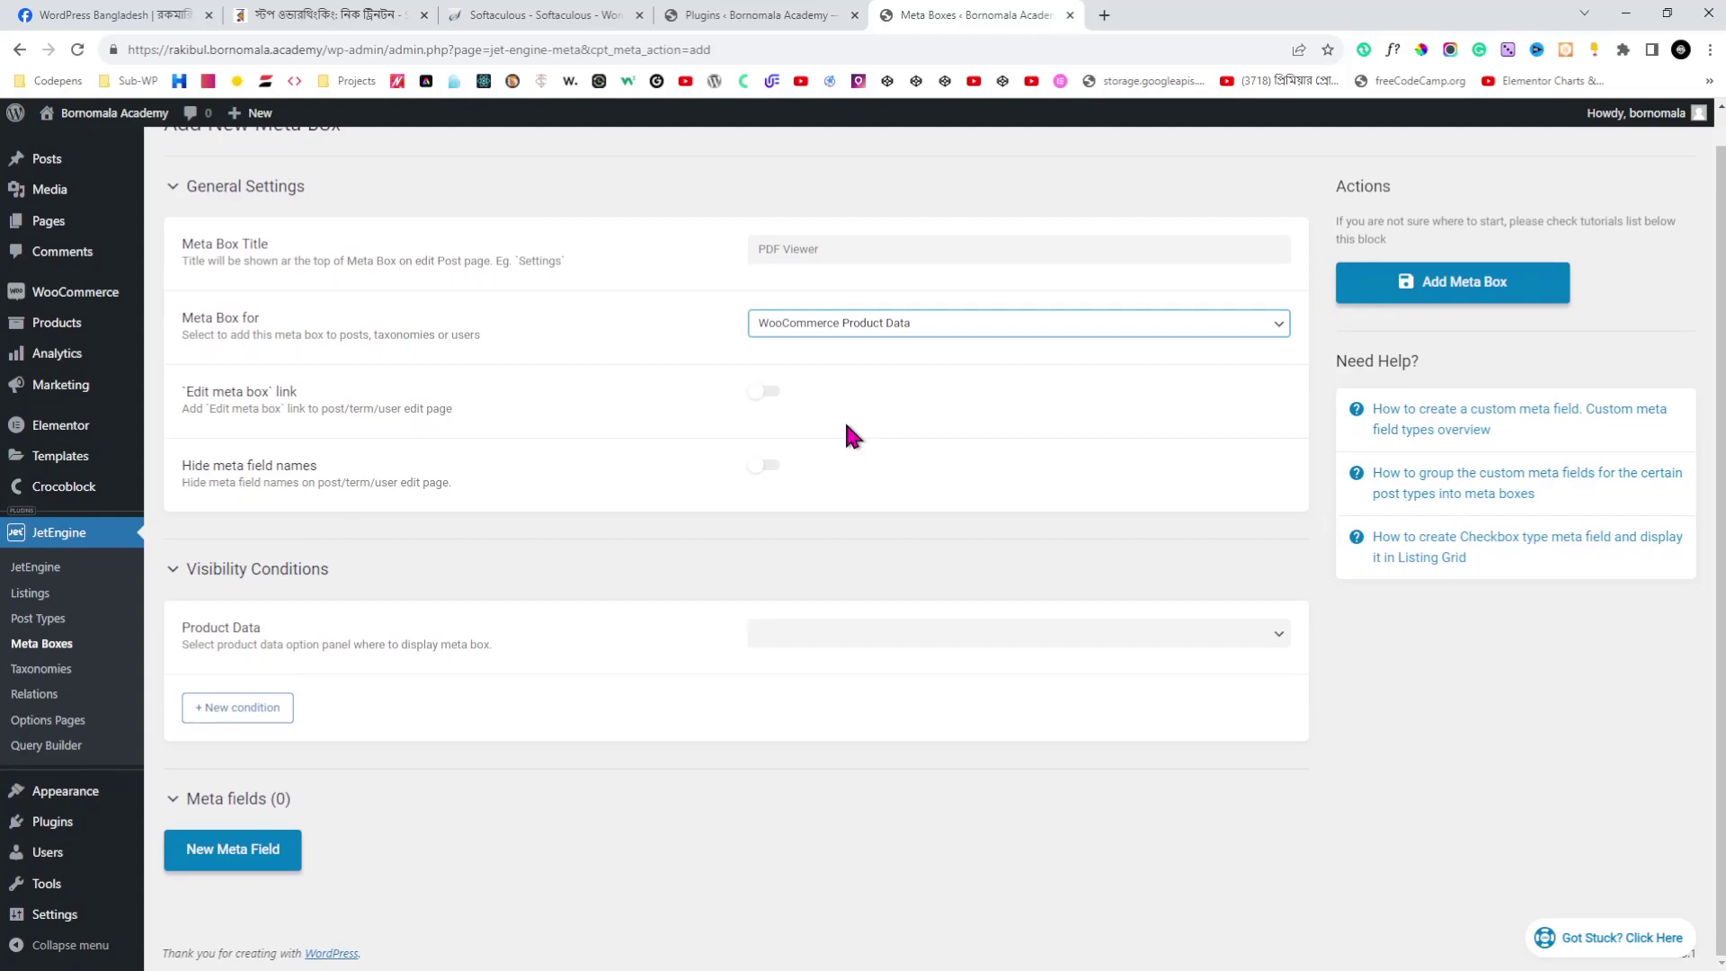
{"action": "left_click", "coordinate": [818, 644]}
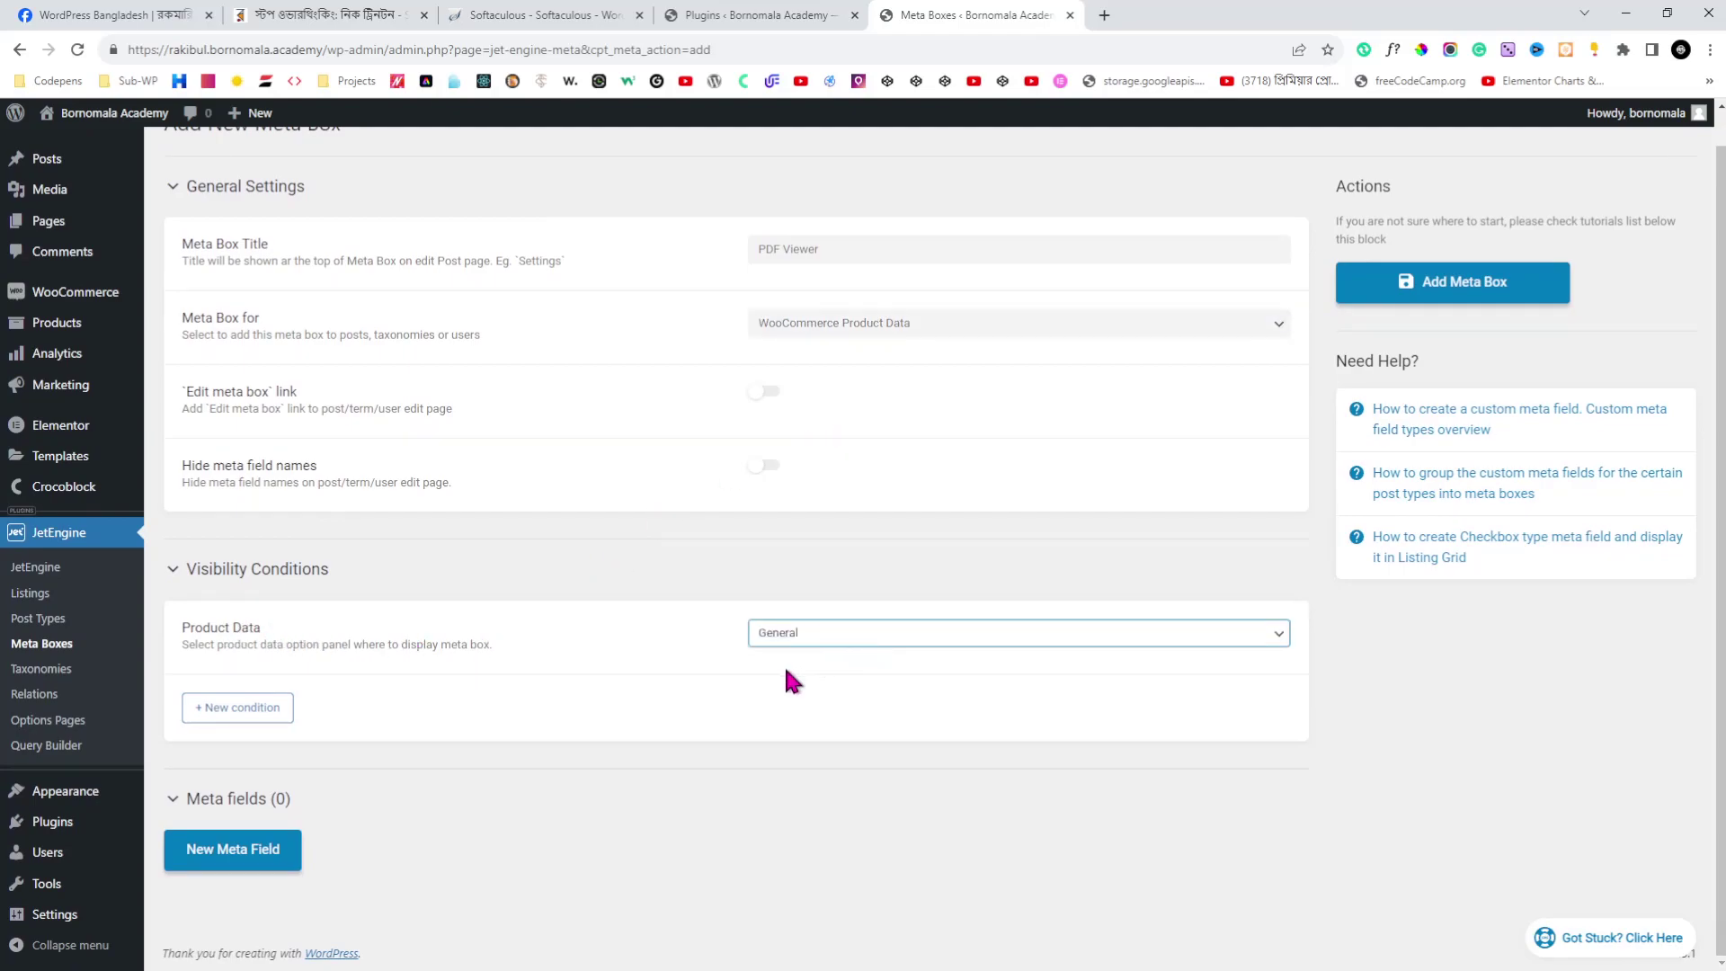
- Add a meta field labelled PDF Viewer URL, reusing the meta box title for the start of the label
{"action": "left_click", "coordinate": [233, 849]}
{"action": "scroll", "coordinate": [770, 782], "scroll_direction": "down", "scroll_amount": 6}
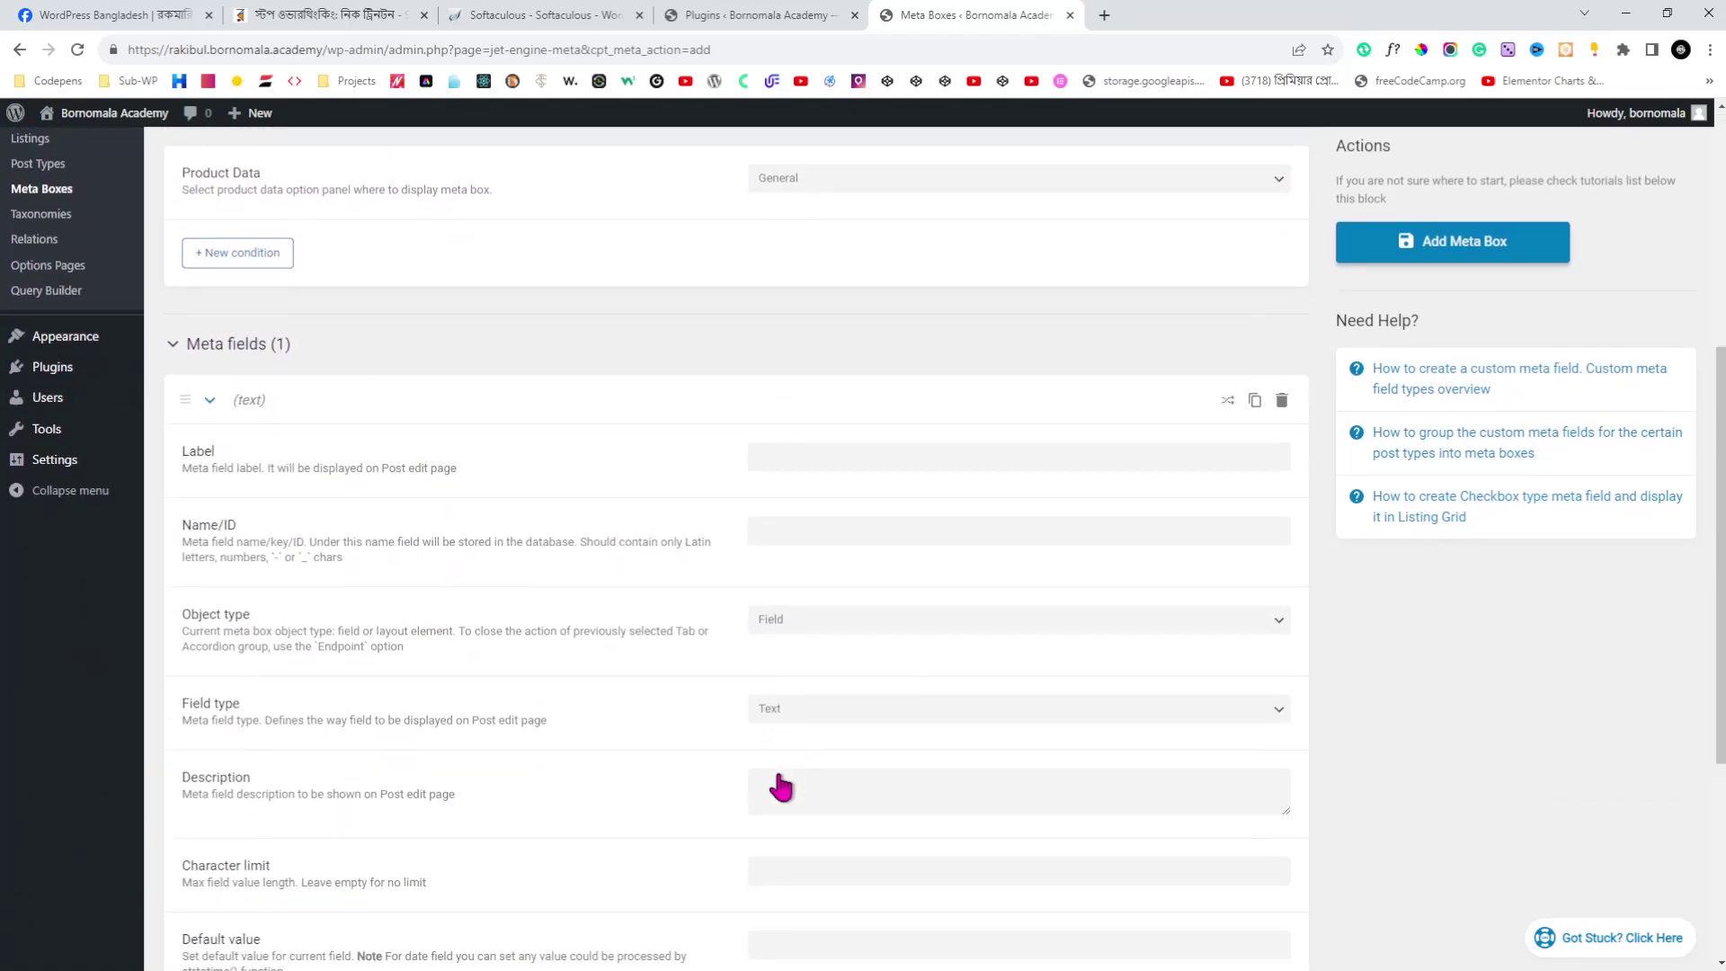
{"action": "left_click", "coordinate": [827, 373]}
{"action": "scroll", "coordinate": [823, 409], "scroll_direction": "up", "scroll_amount": 6}
{"action": "scroll", "coordinate": [822, 409], "scroll_direction": "down", "scroll_amount": 6}
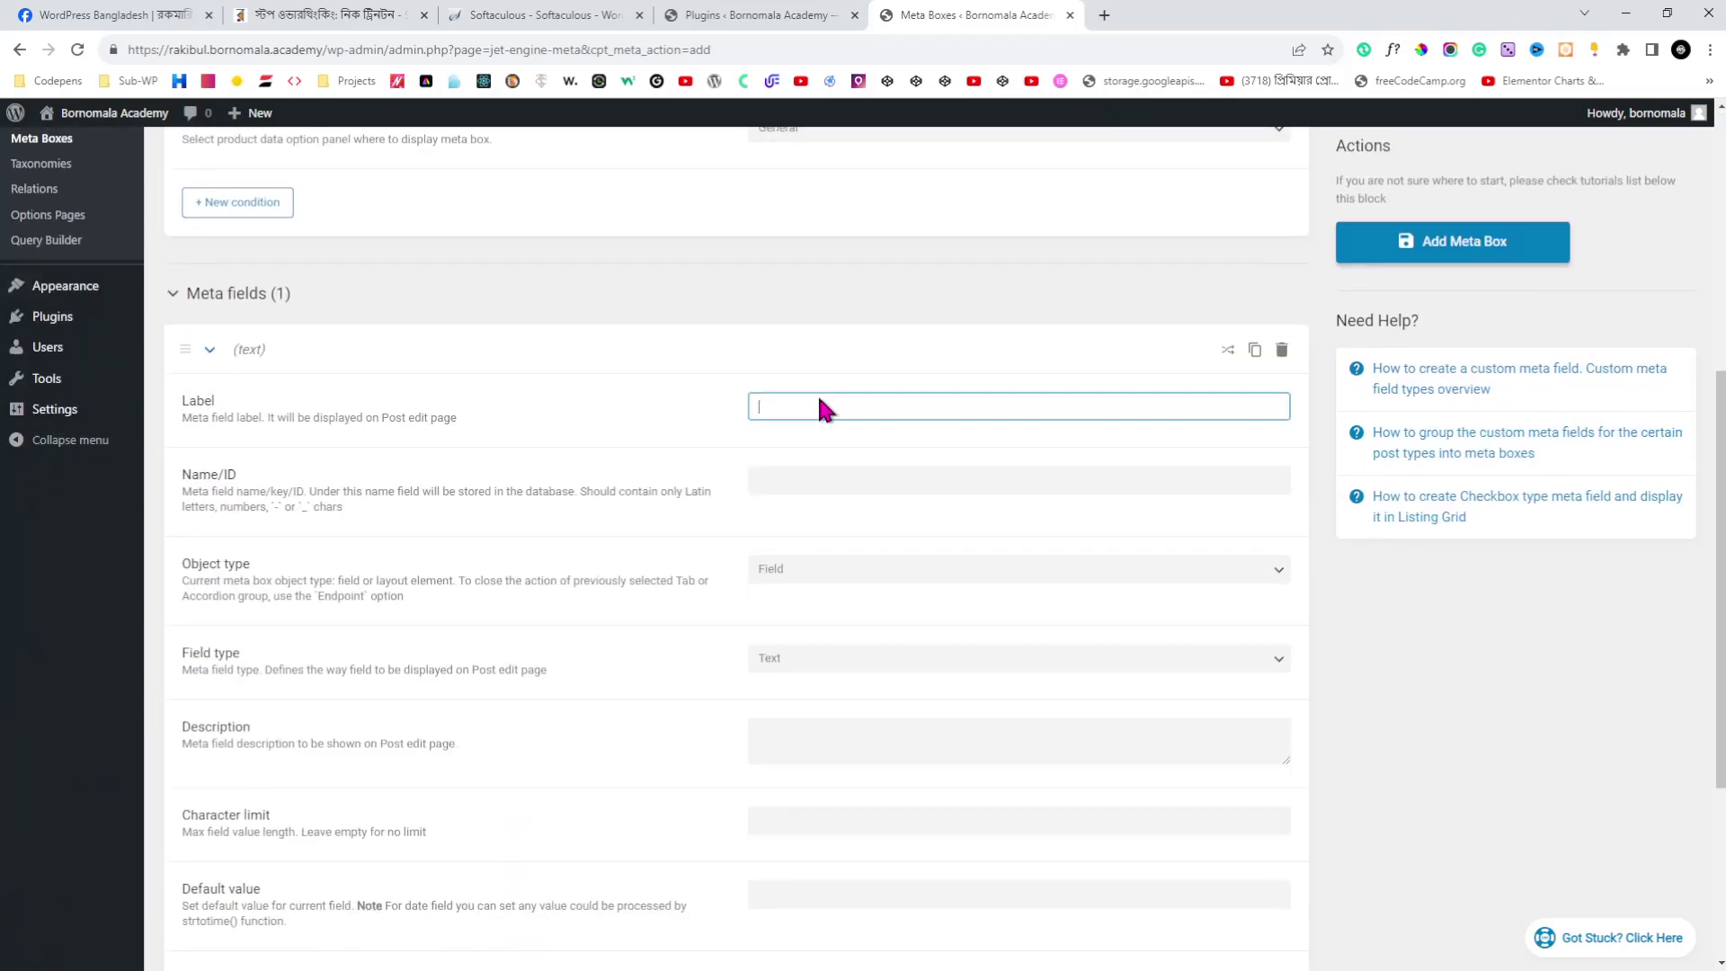
{"action": "scroll", "coordinate": [825, 411], "scroll_direction": "up", "scroll_amount": 5}
{"action": "left_click", "coordinate": [905, 201]}
{"action": "key", "text": "ctrl+a"}
{"action": "key", "text": "ctrl+c"}
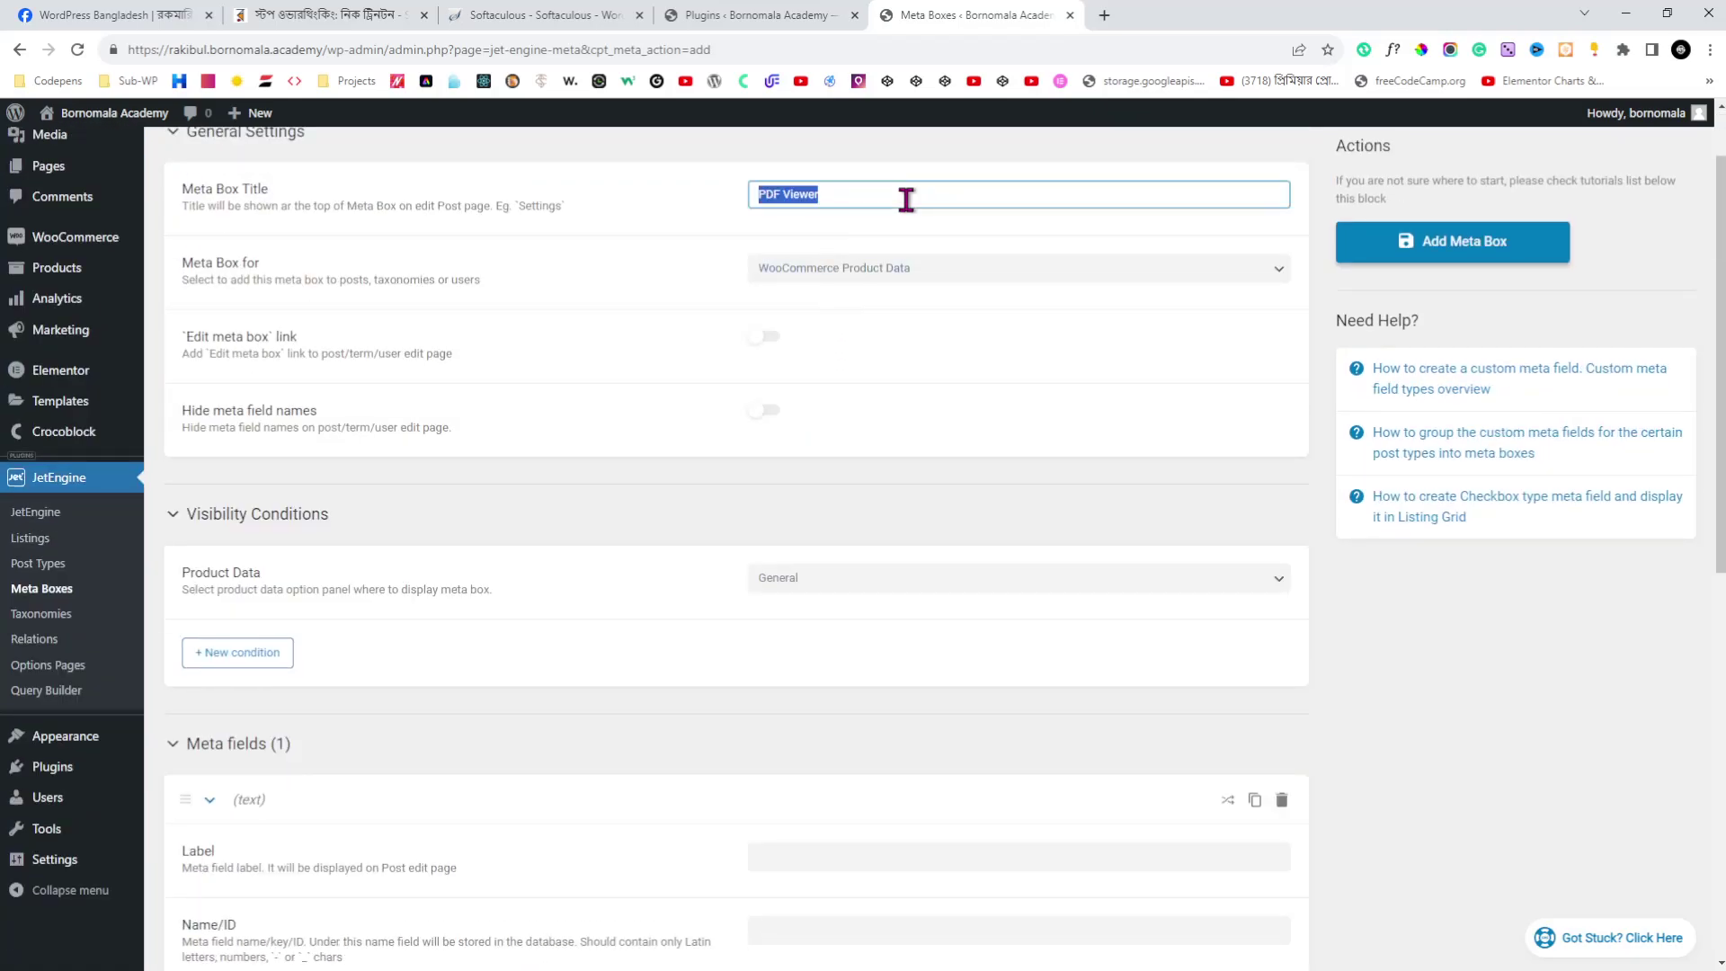
{"action": "scroll", "coordinate": [849, 314], "scroll_direction": "down", "scroll_amount": 2}
{"action": "scroll", "coordinate": [848, 315], "scroll_direction": "down", "scroll_amount": 2}
{"action": "left_click", "coordinate": [862, 490]}
{"action": "key", "text": "ctrl+v"}
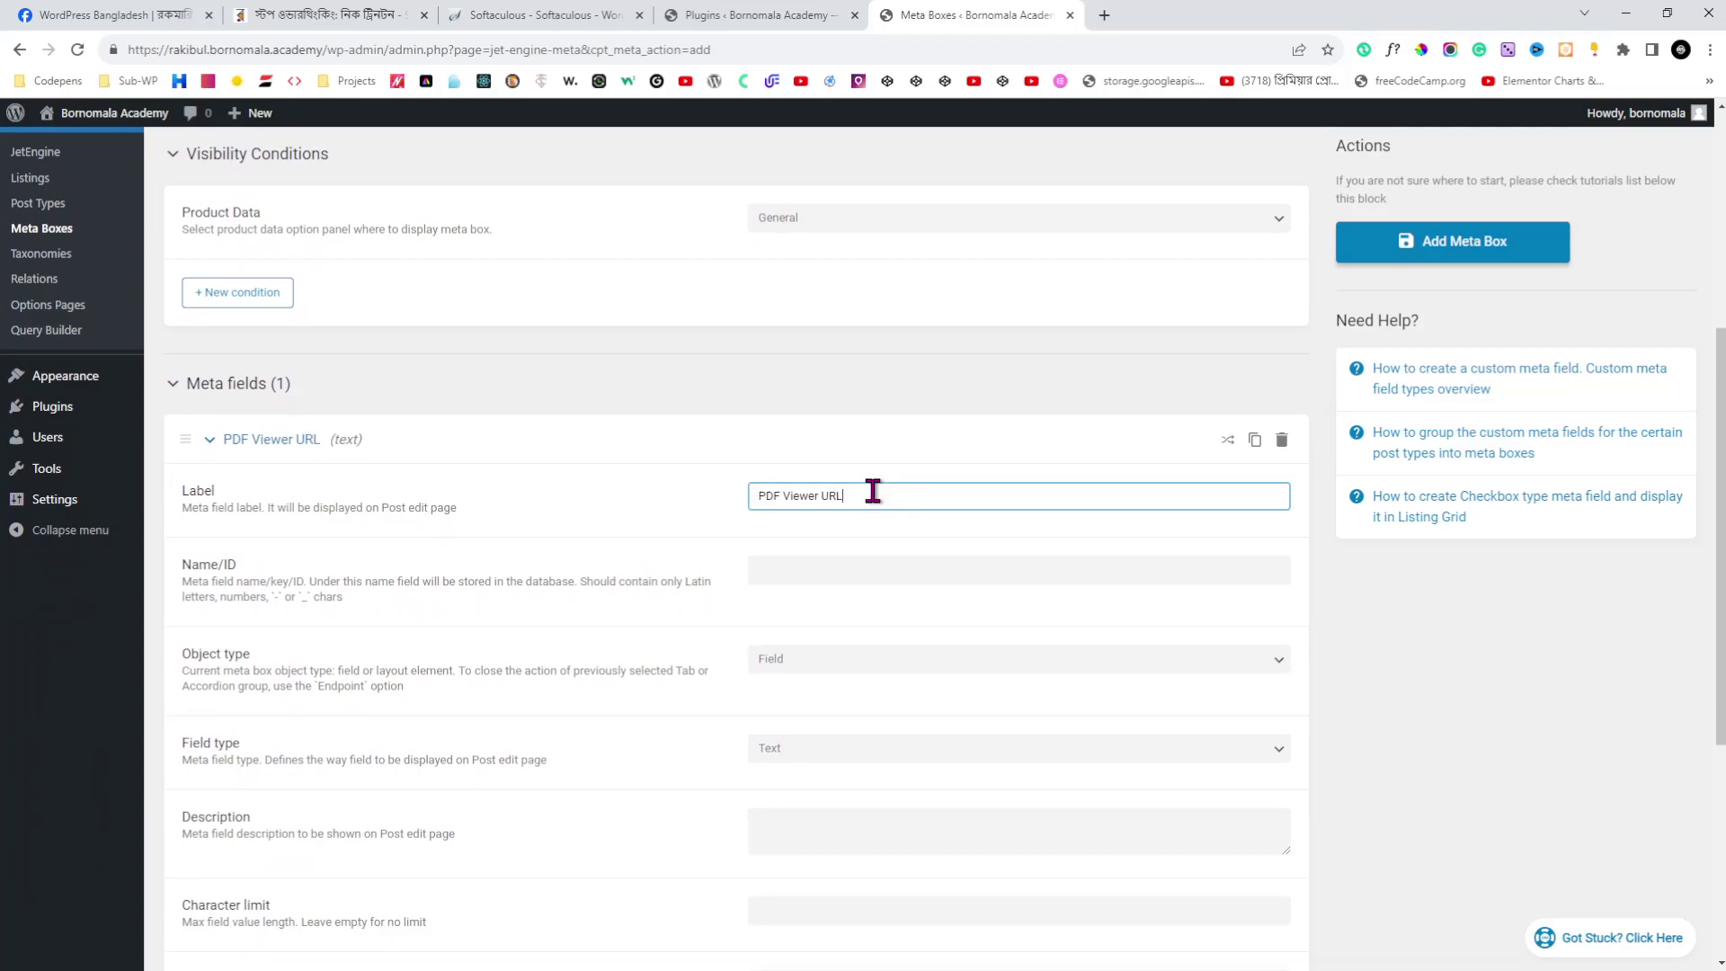
- Give the Text field the name/ID pdf-viewer-url and save the new meta box
{"action": "left_click", "coordinate": [663, 566]}
{"action": "scroll", "coordinate": [666, 574], "scroll_direction": "down", "scroll_amount": 2}
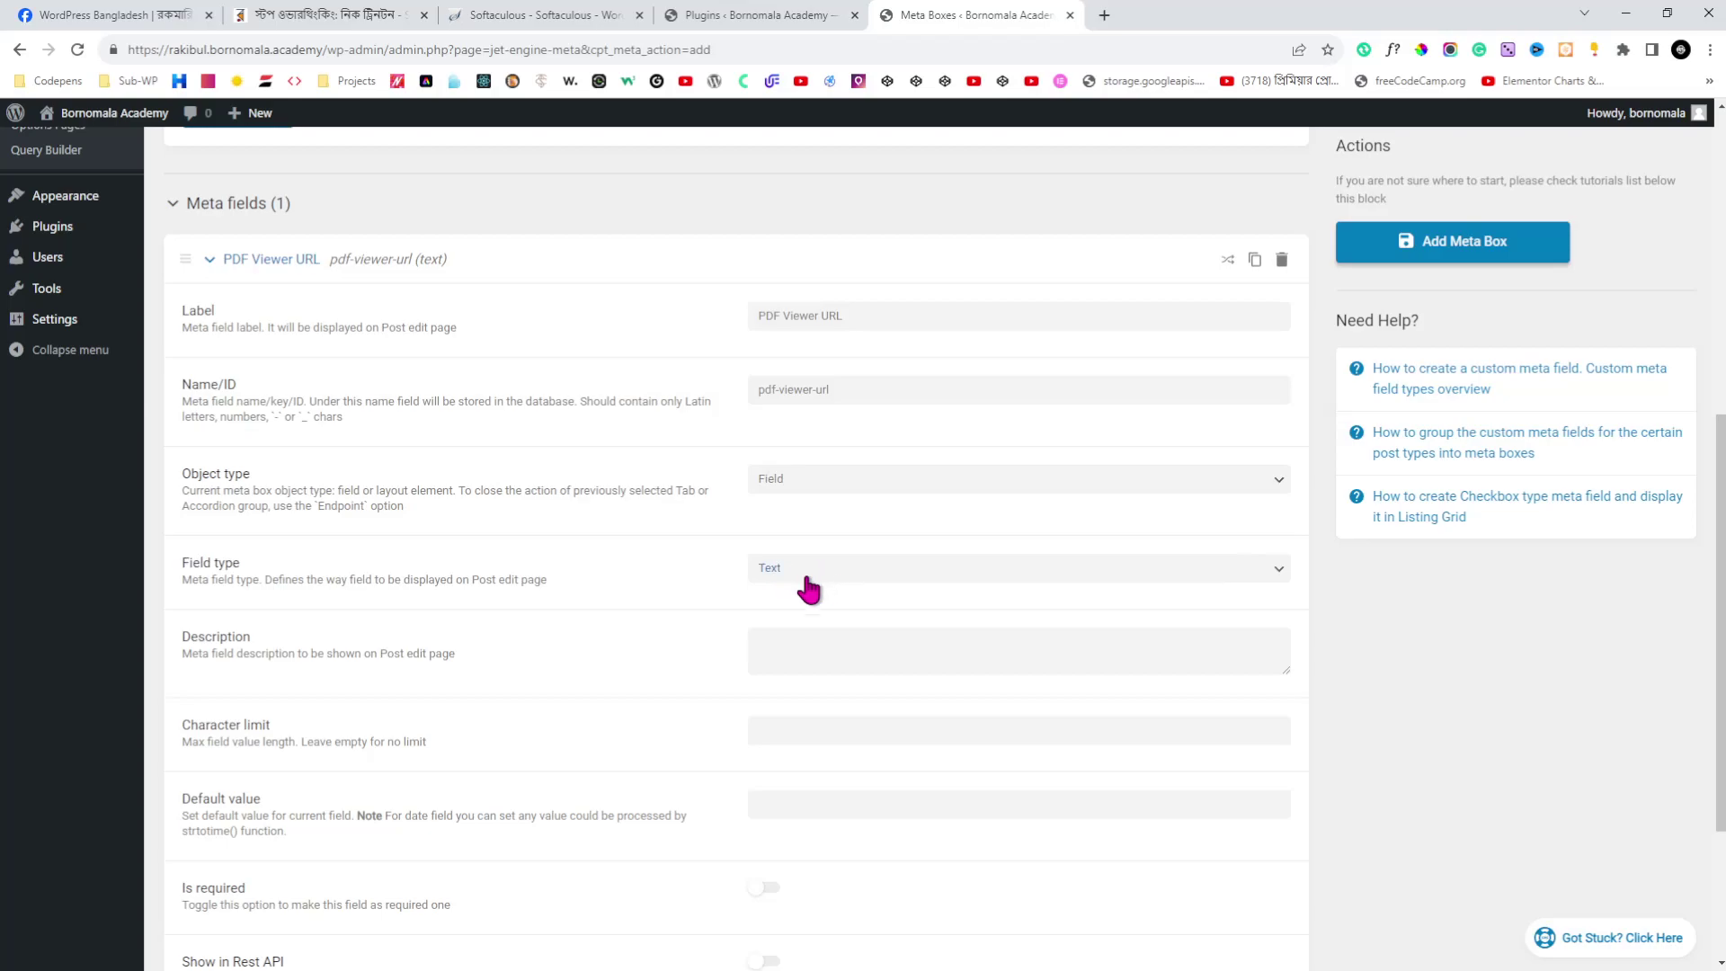
{"action": "scroll", "coordinate": [715, 611], "scroll_direction": "down", "scroll_amount": 3}
{"action": "scroll", "coordinate": [699, 662], "scroll_direction": "up", "scroll_amount": 10}
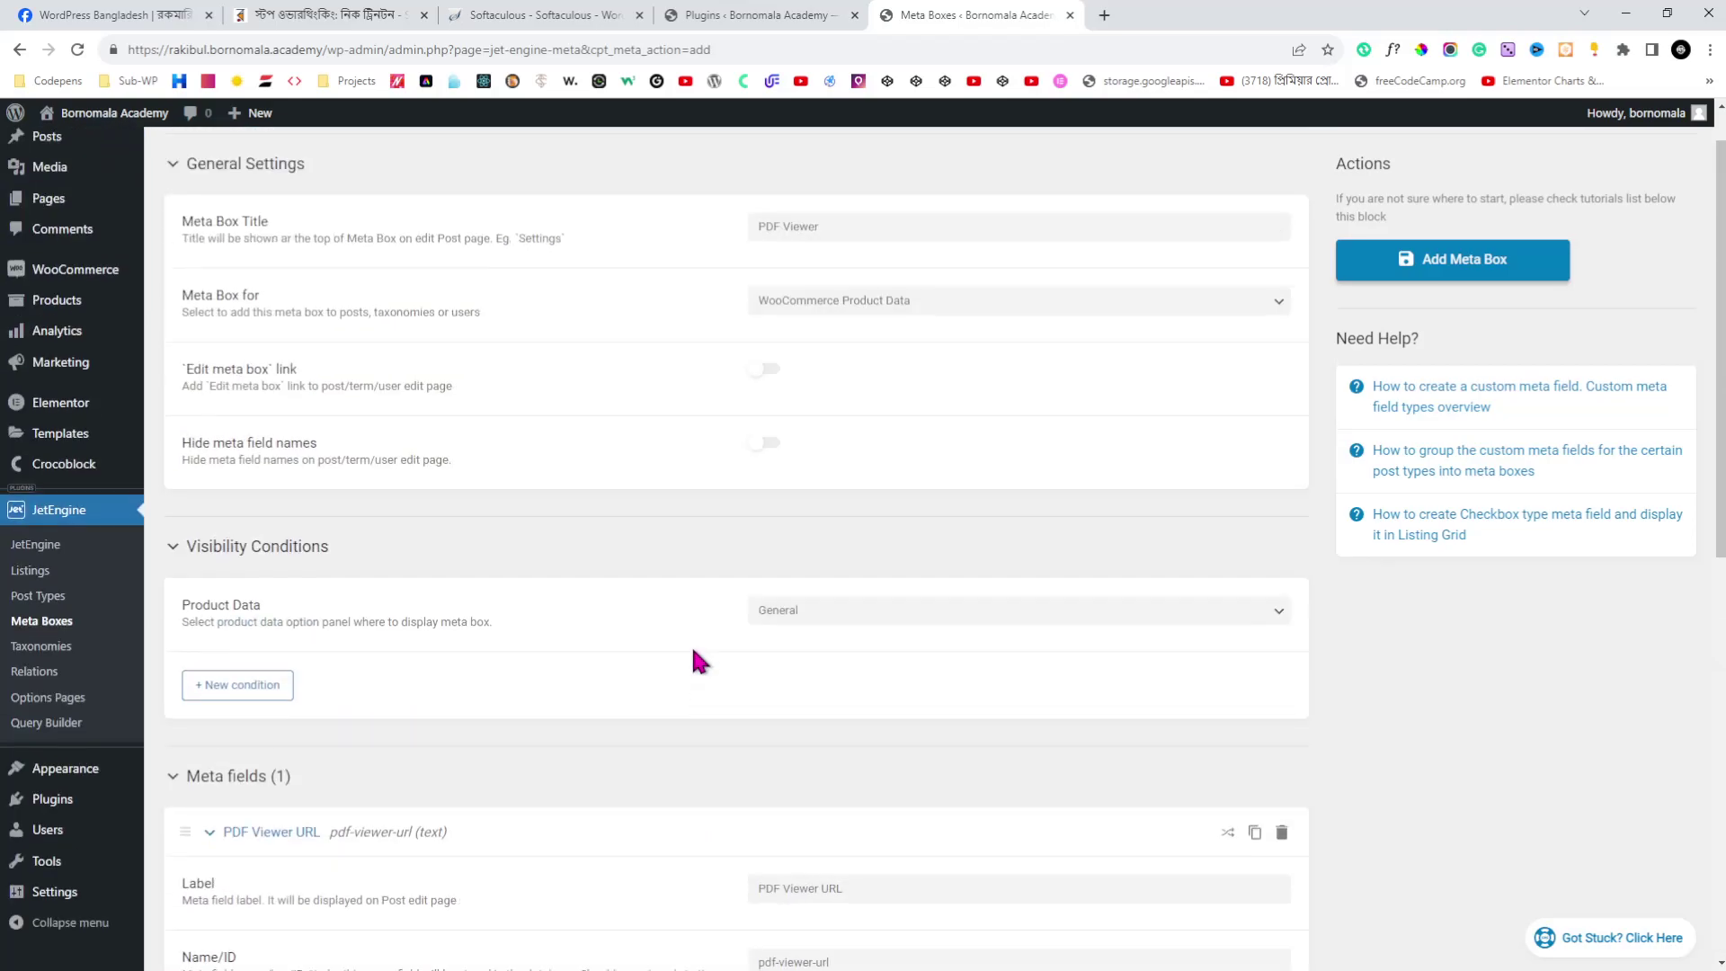
{"action": "left_click", "coordinate": [1455, 332]}
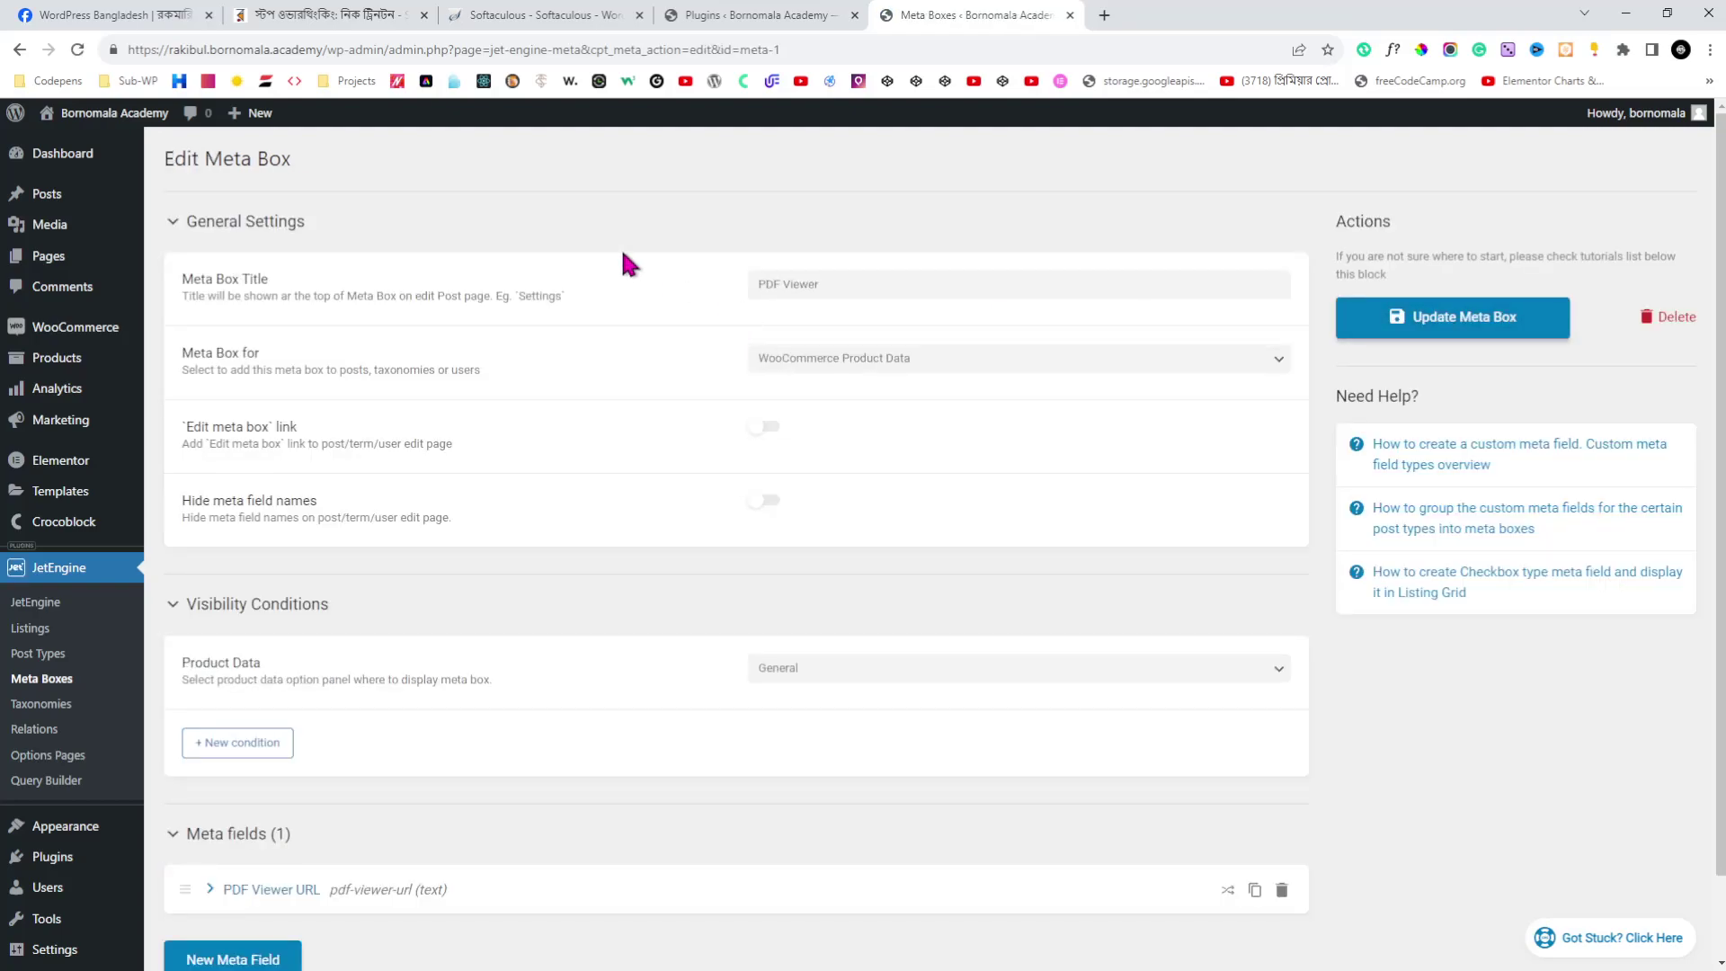
- Open the add-new-product form and examine the price and PDF Viewer URL fields in the General product data
{"action": "left_click", "coordinate": [87, 361]}
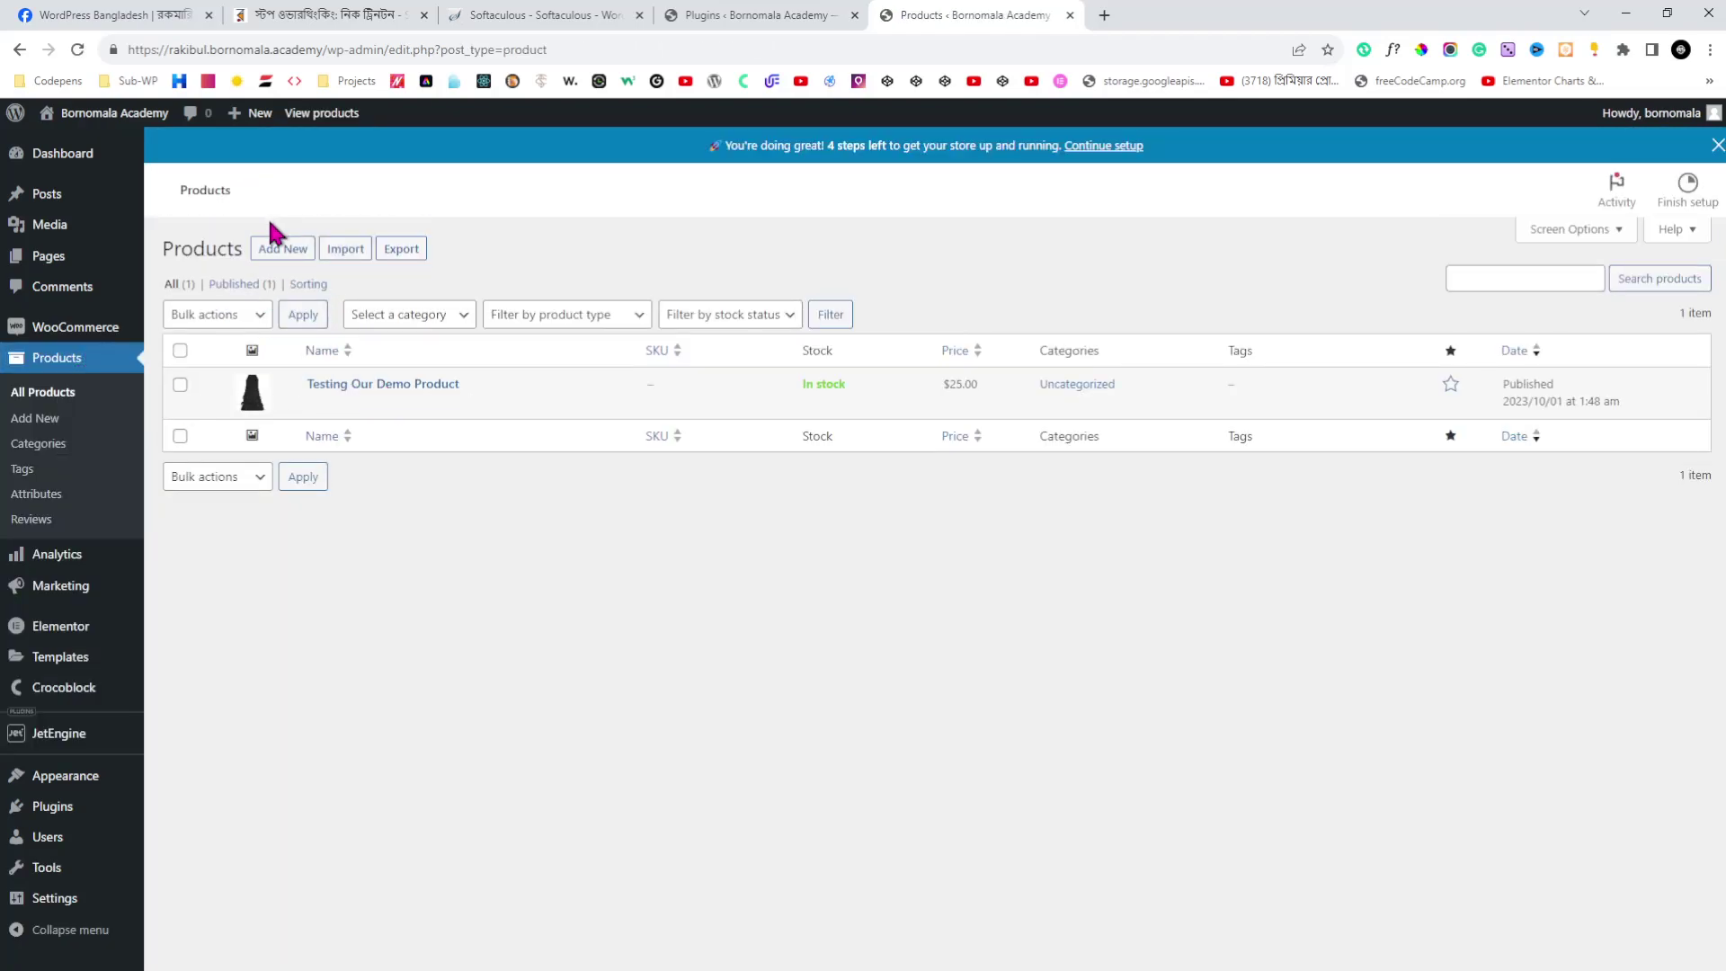
{"action": "left_click", "coordinate": [286, 252]}
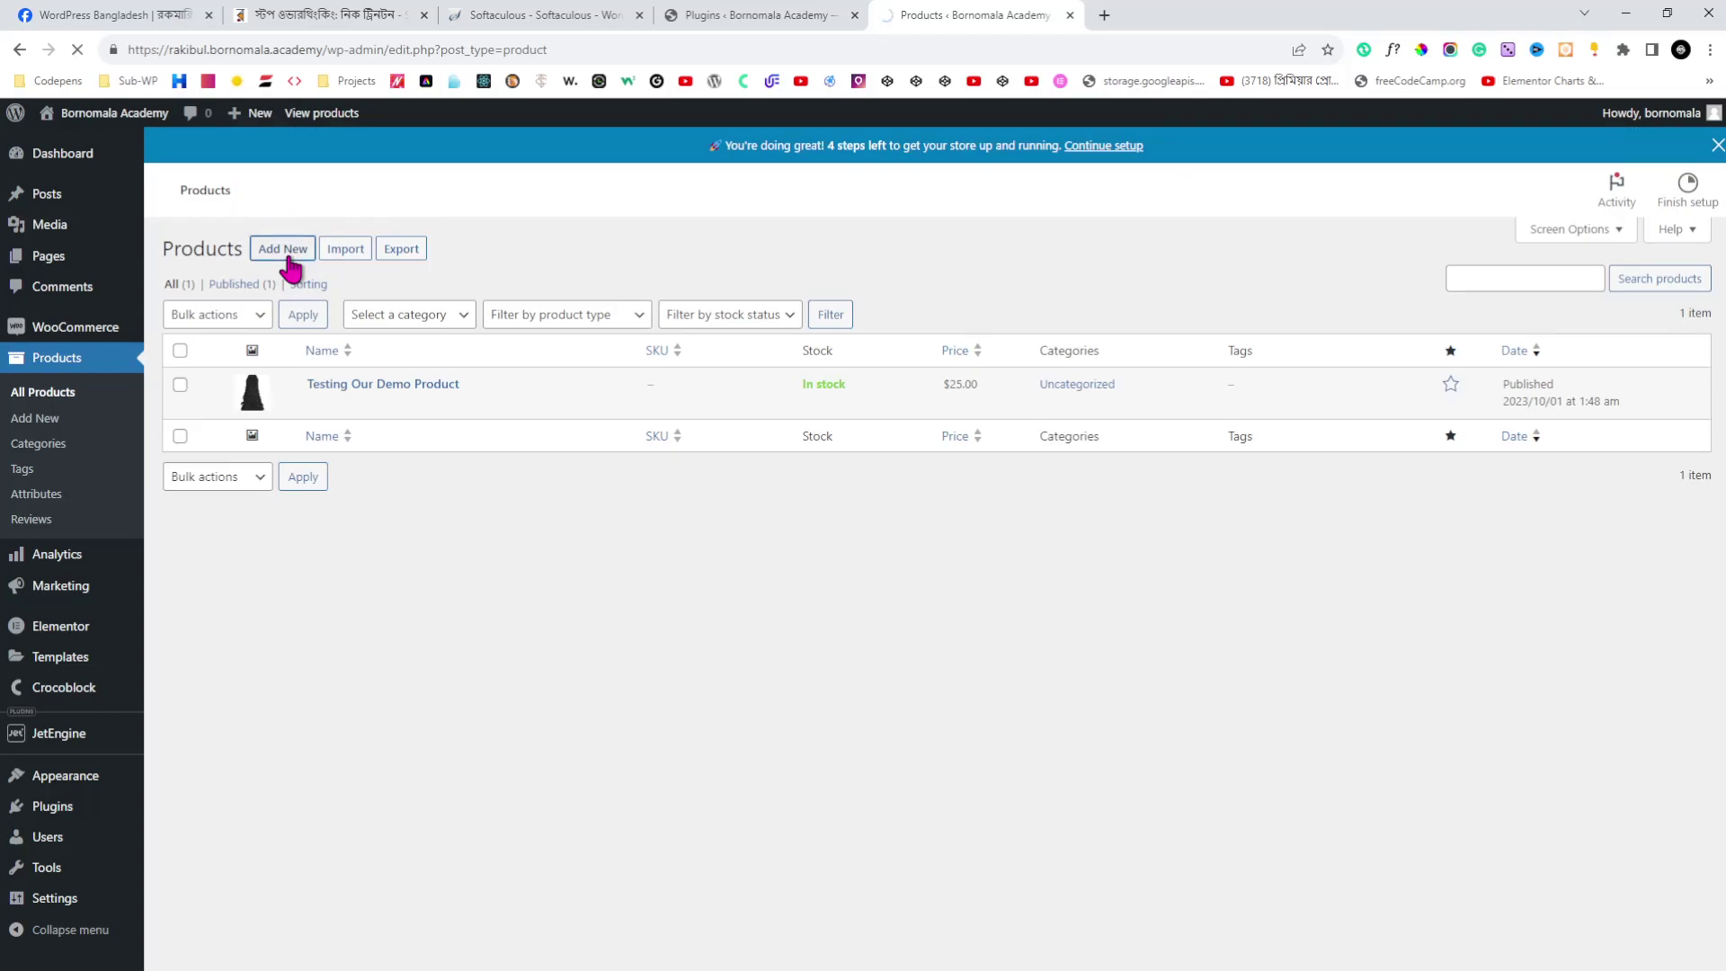
{"action": "scroll", "coordinate": [563, 432], "scroll_direction": "down", "scroll_amount": 5}
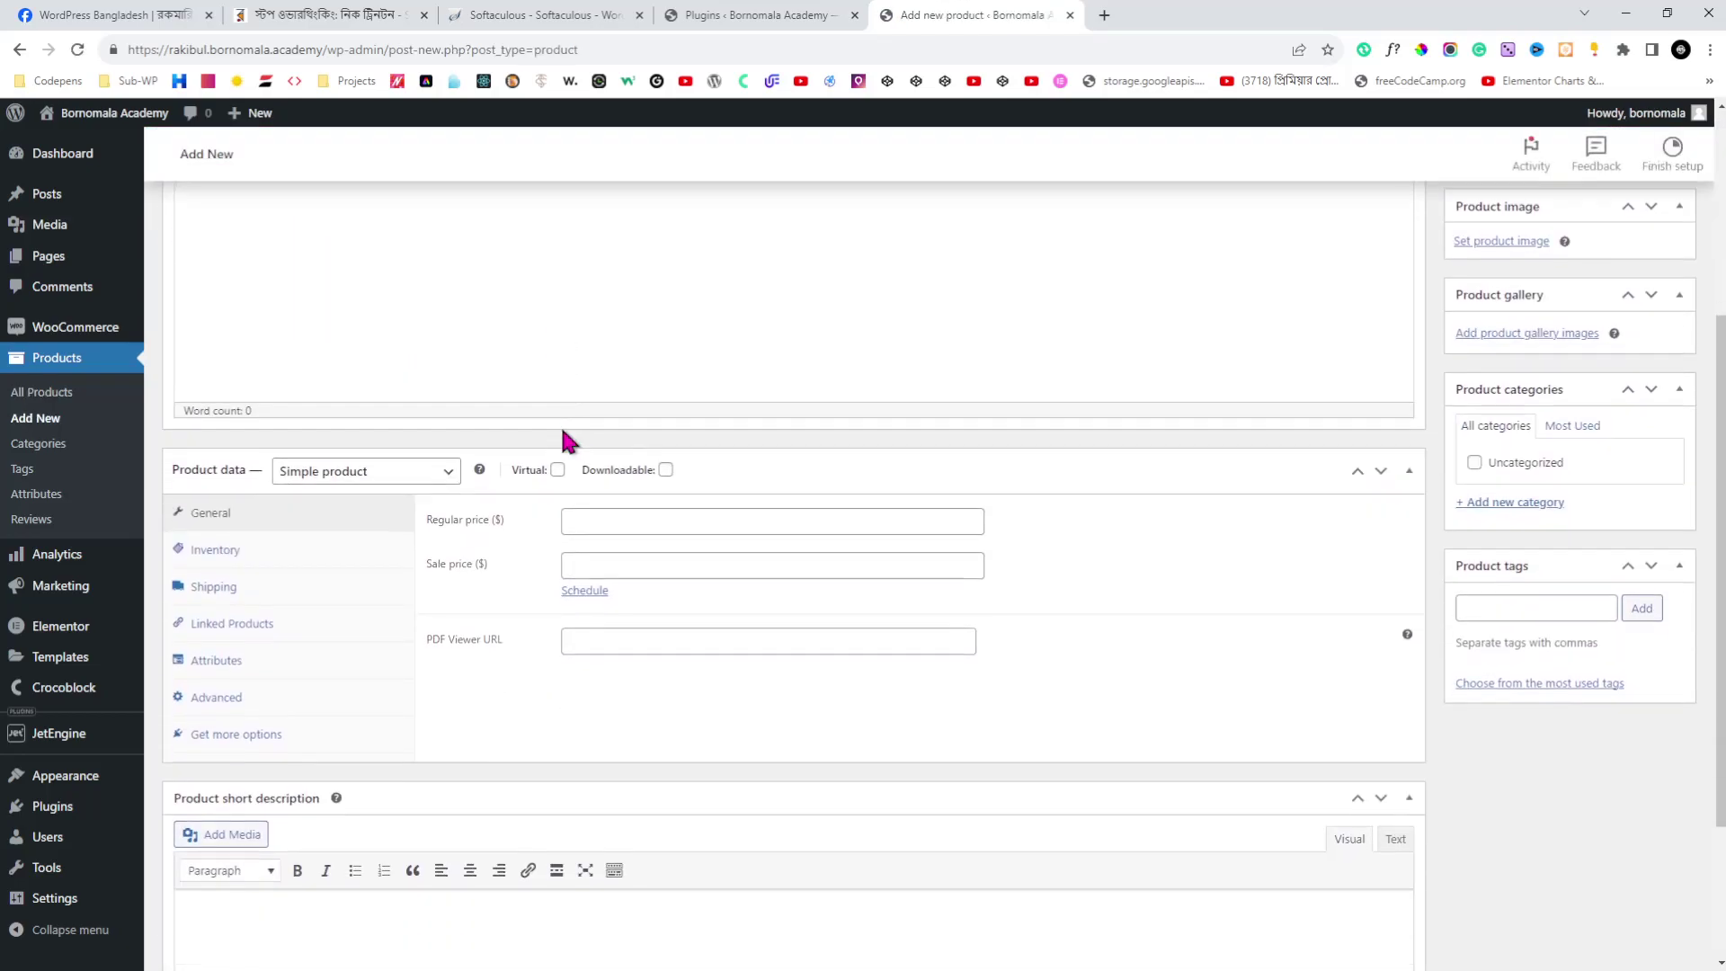
{"action": "left_click_drag", "start_coordinate": [426, 656], "coordinate": [505, 662]}
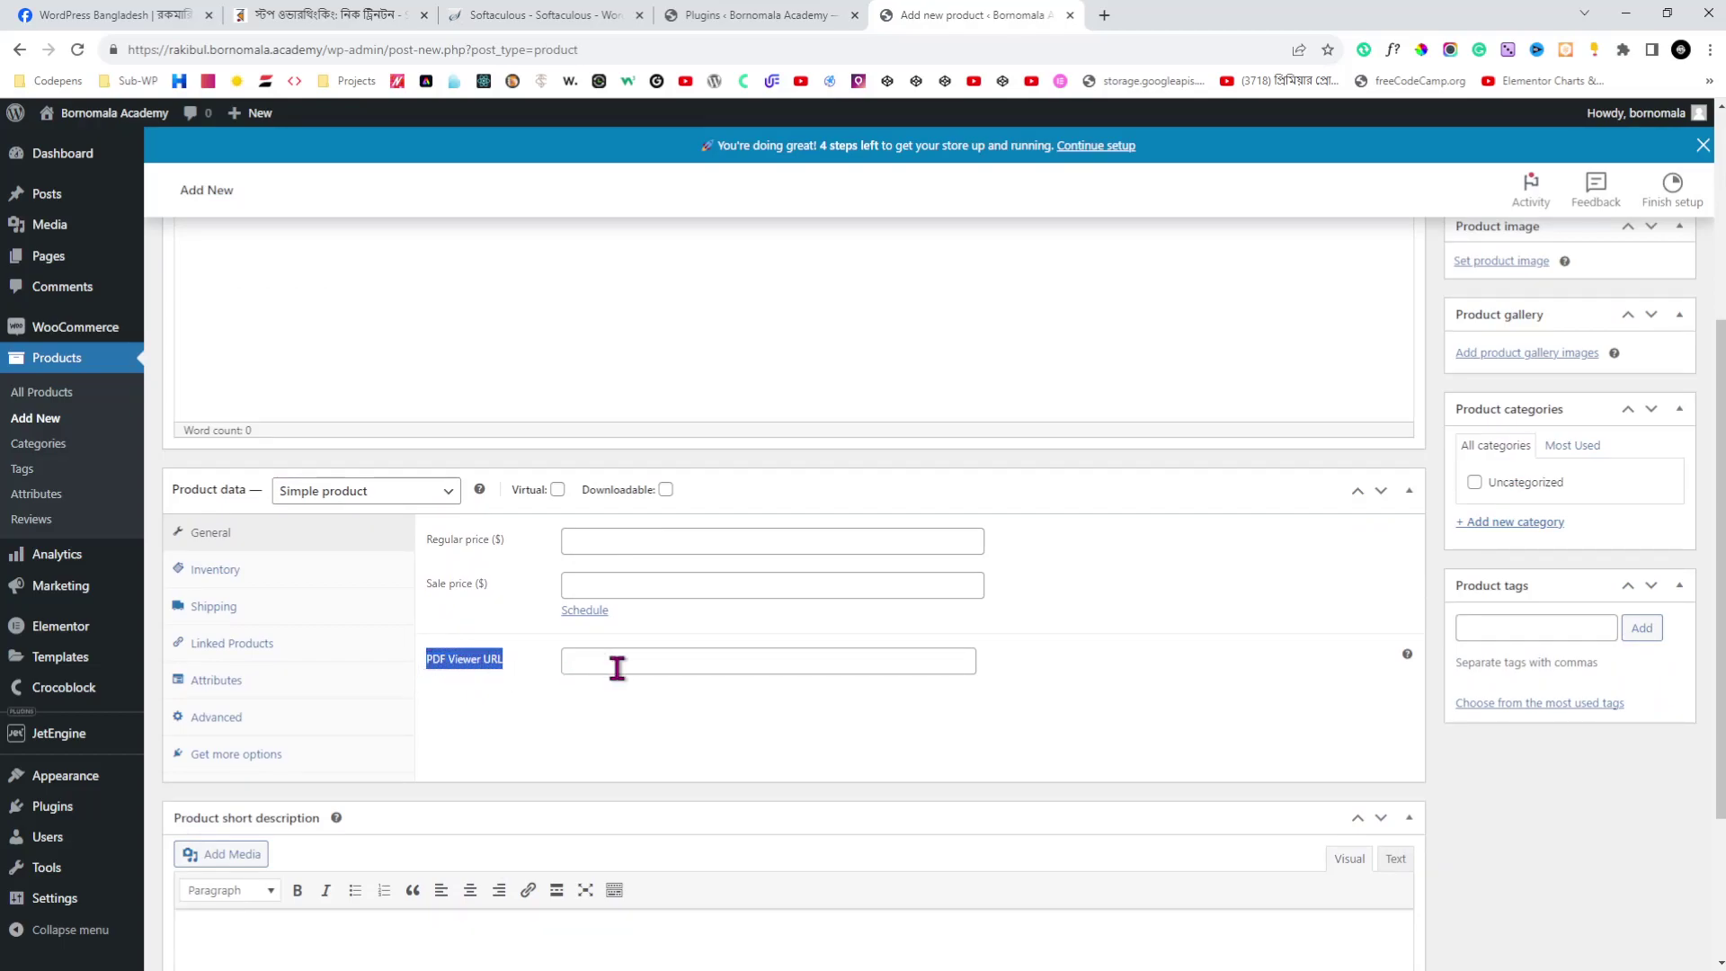
{"action": "left_click", "coordinate": [658, 665]}
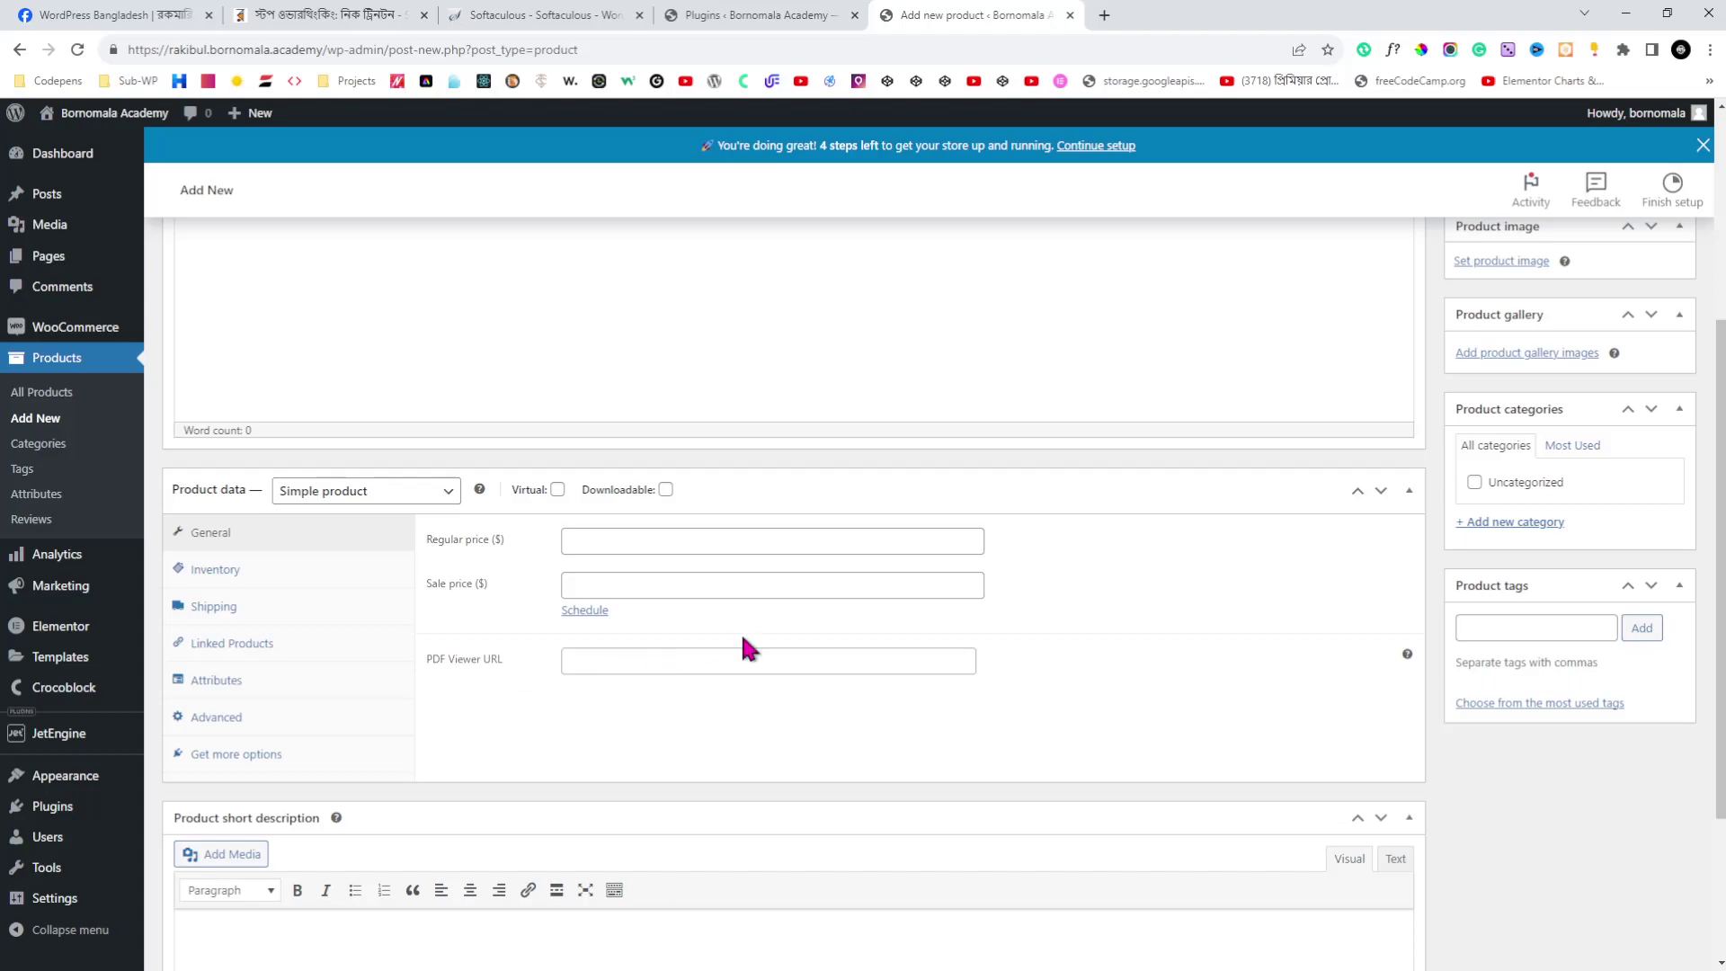
{"action": "left_click", "coordinate": [642, 540]}
{"action": "left_click", "coordinate": [683, 588]}
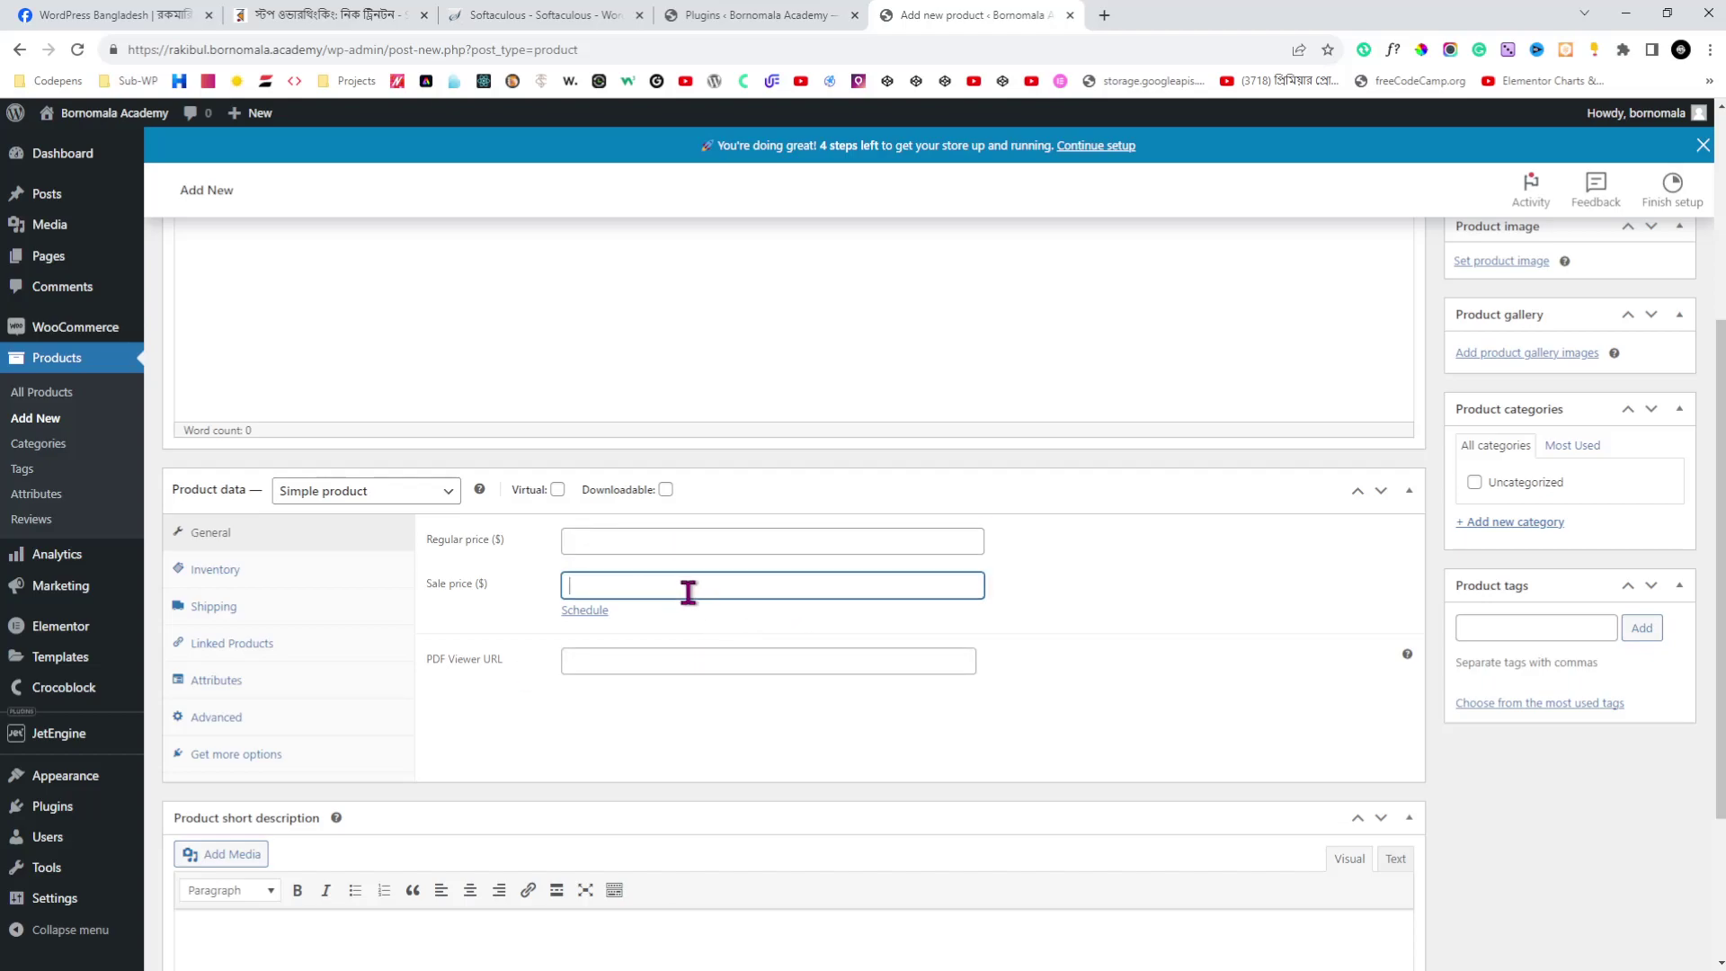
{"action": "left_click", "coordinate": [615, 657]}
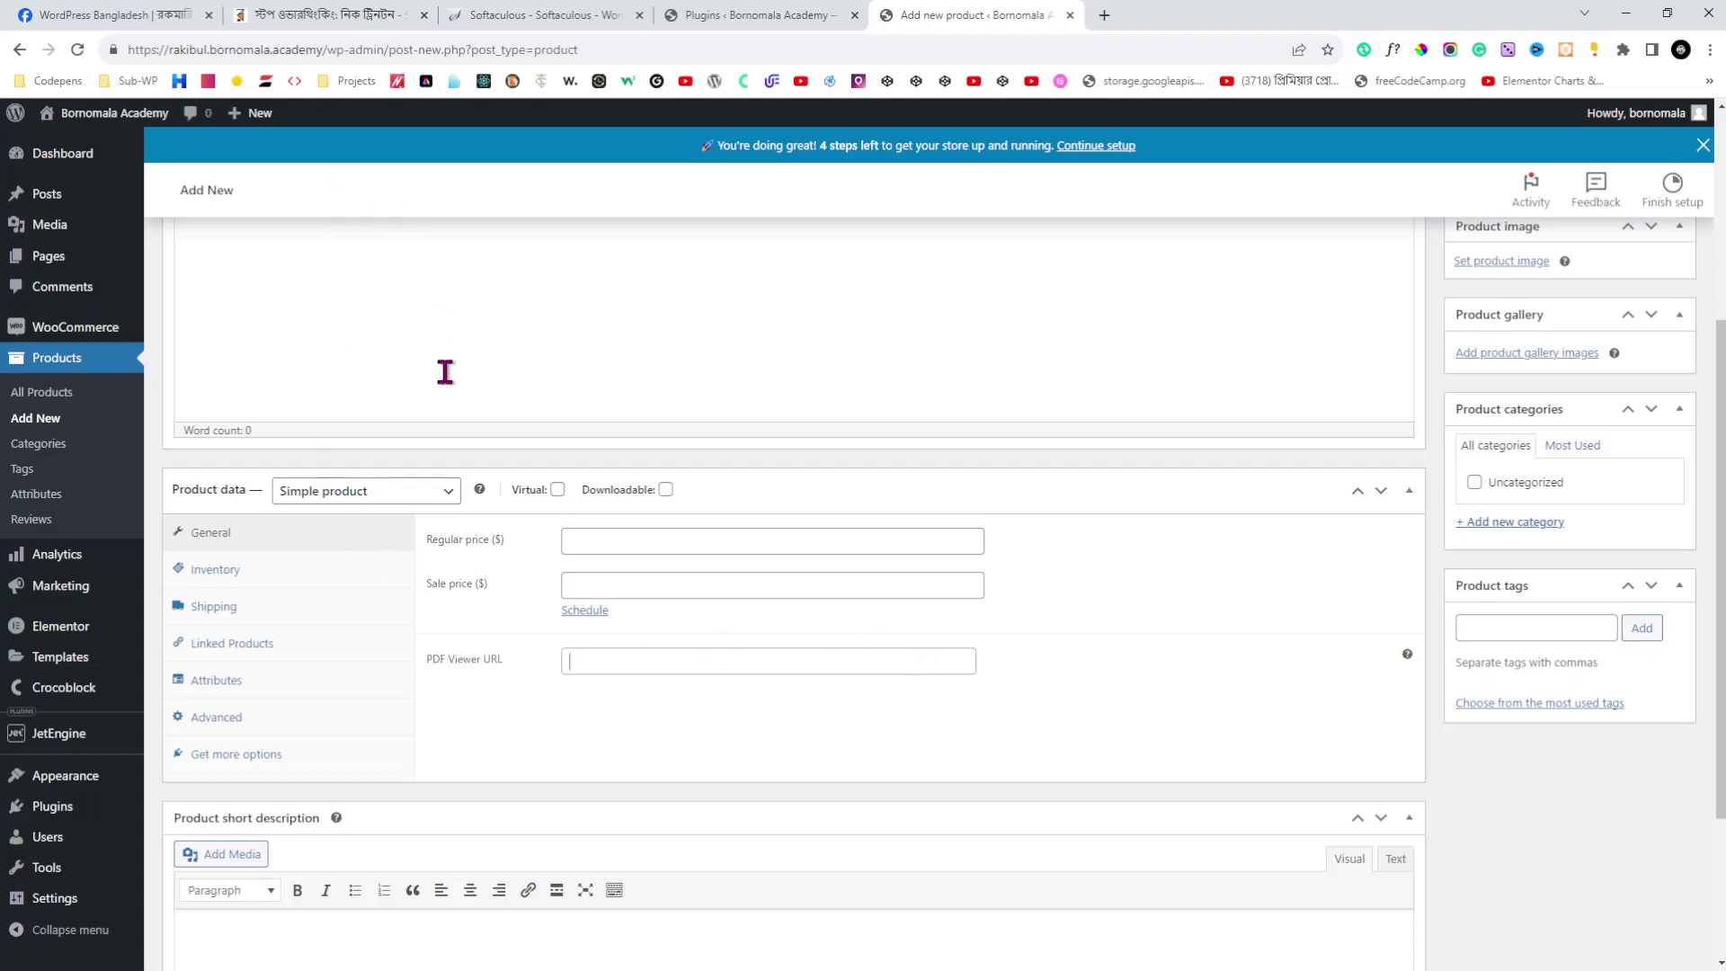
{"action": "scroll", "coordinate": [630, 450], "scroll_direction": "up", "scroll_amount": 4}
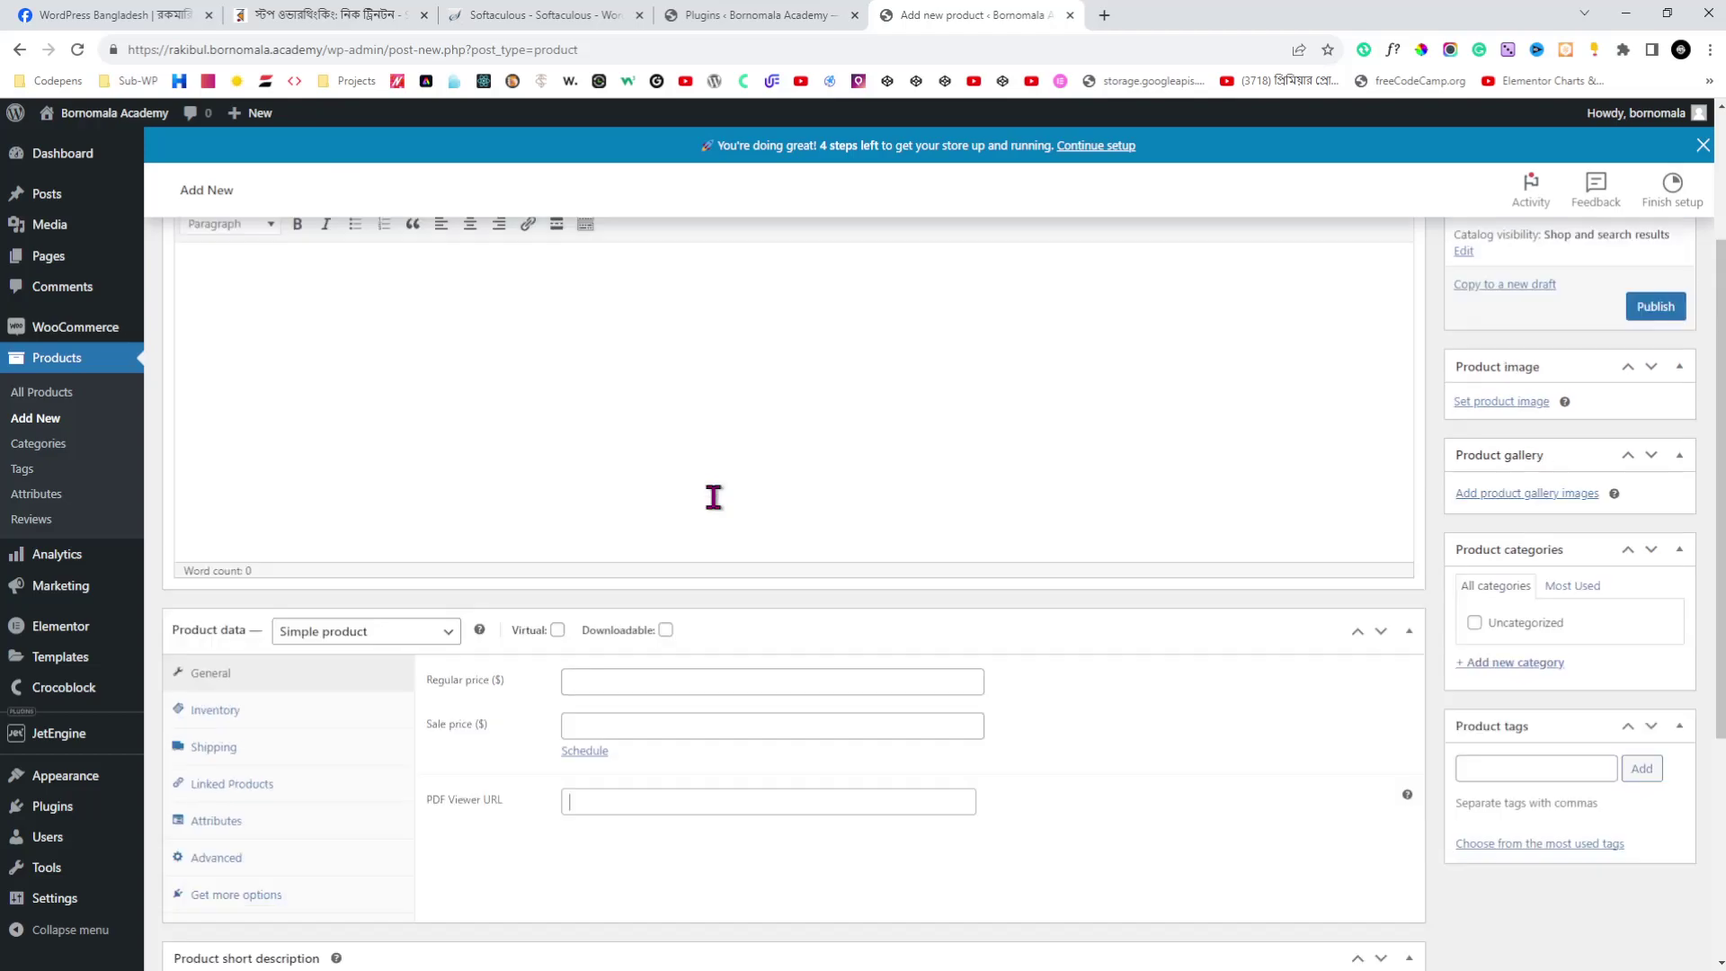
- Open Testing Our Demo Product for editing and examine its price and PDF Viewer URL fields
{"action": "left_click", "coordinate": [35, 397]}
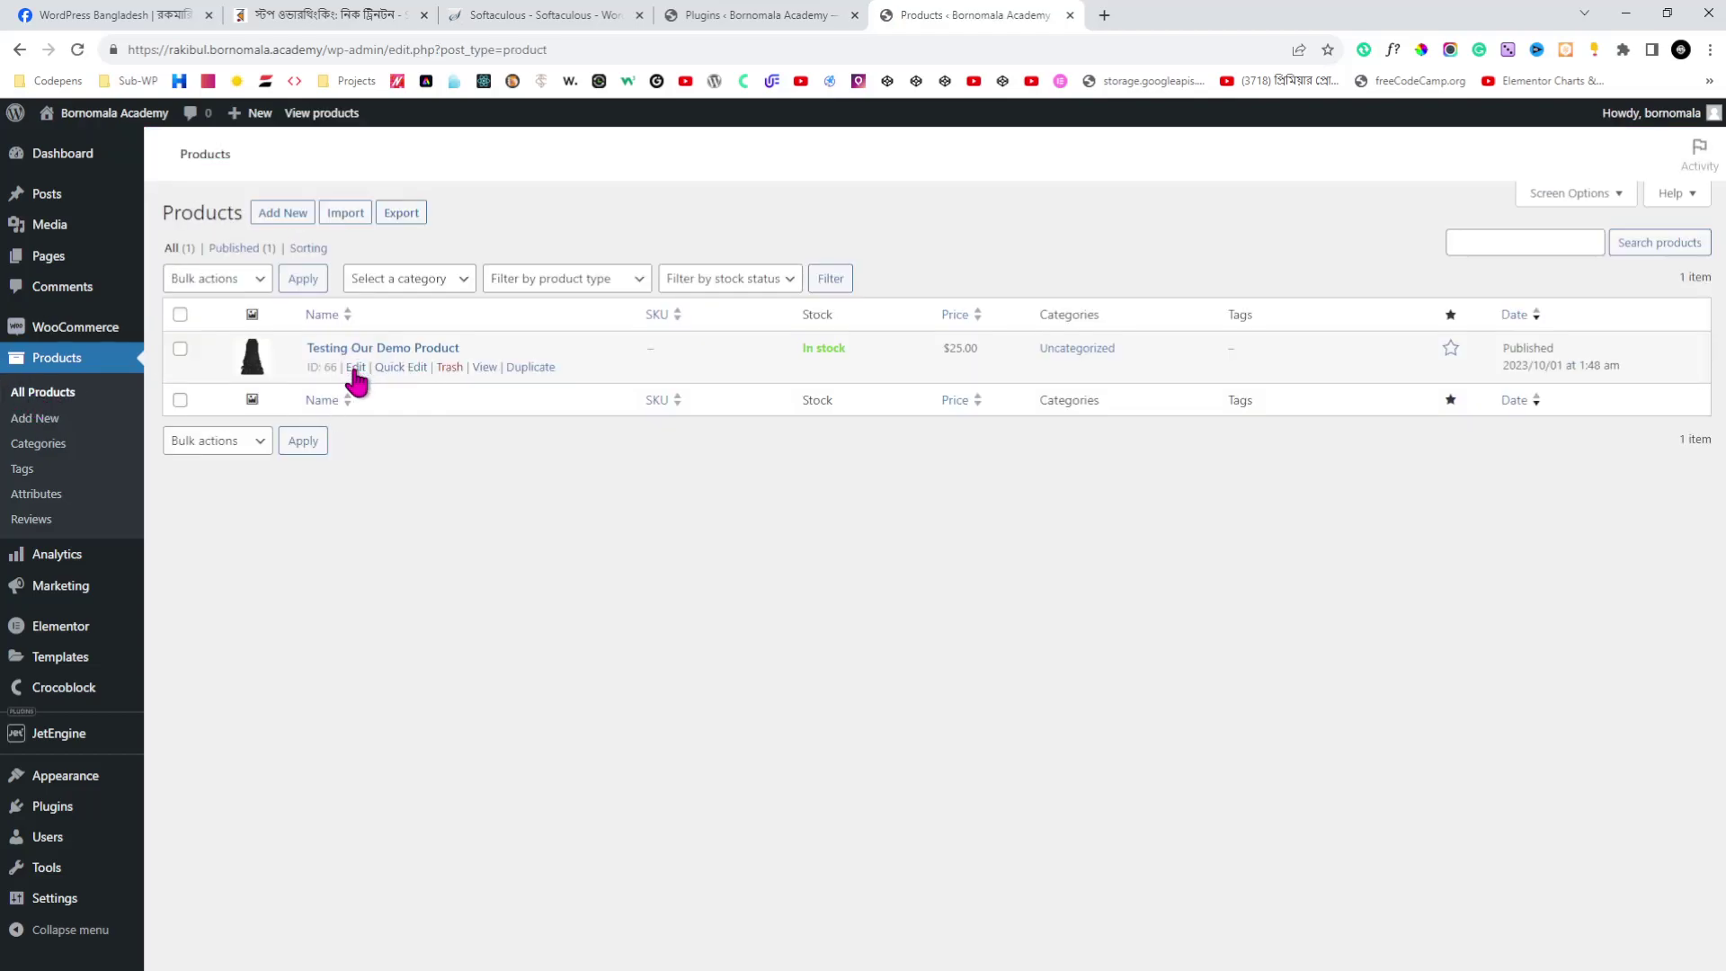
{"action": "left_click", "coordinate": [355, 369]}
{"action": "scroll", "coordinate": [616, 458], "scroll_direction": "down", "scroll_amount": 6}
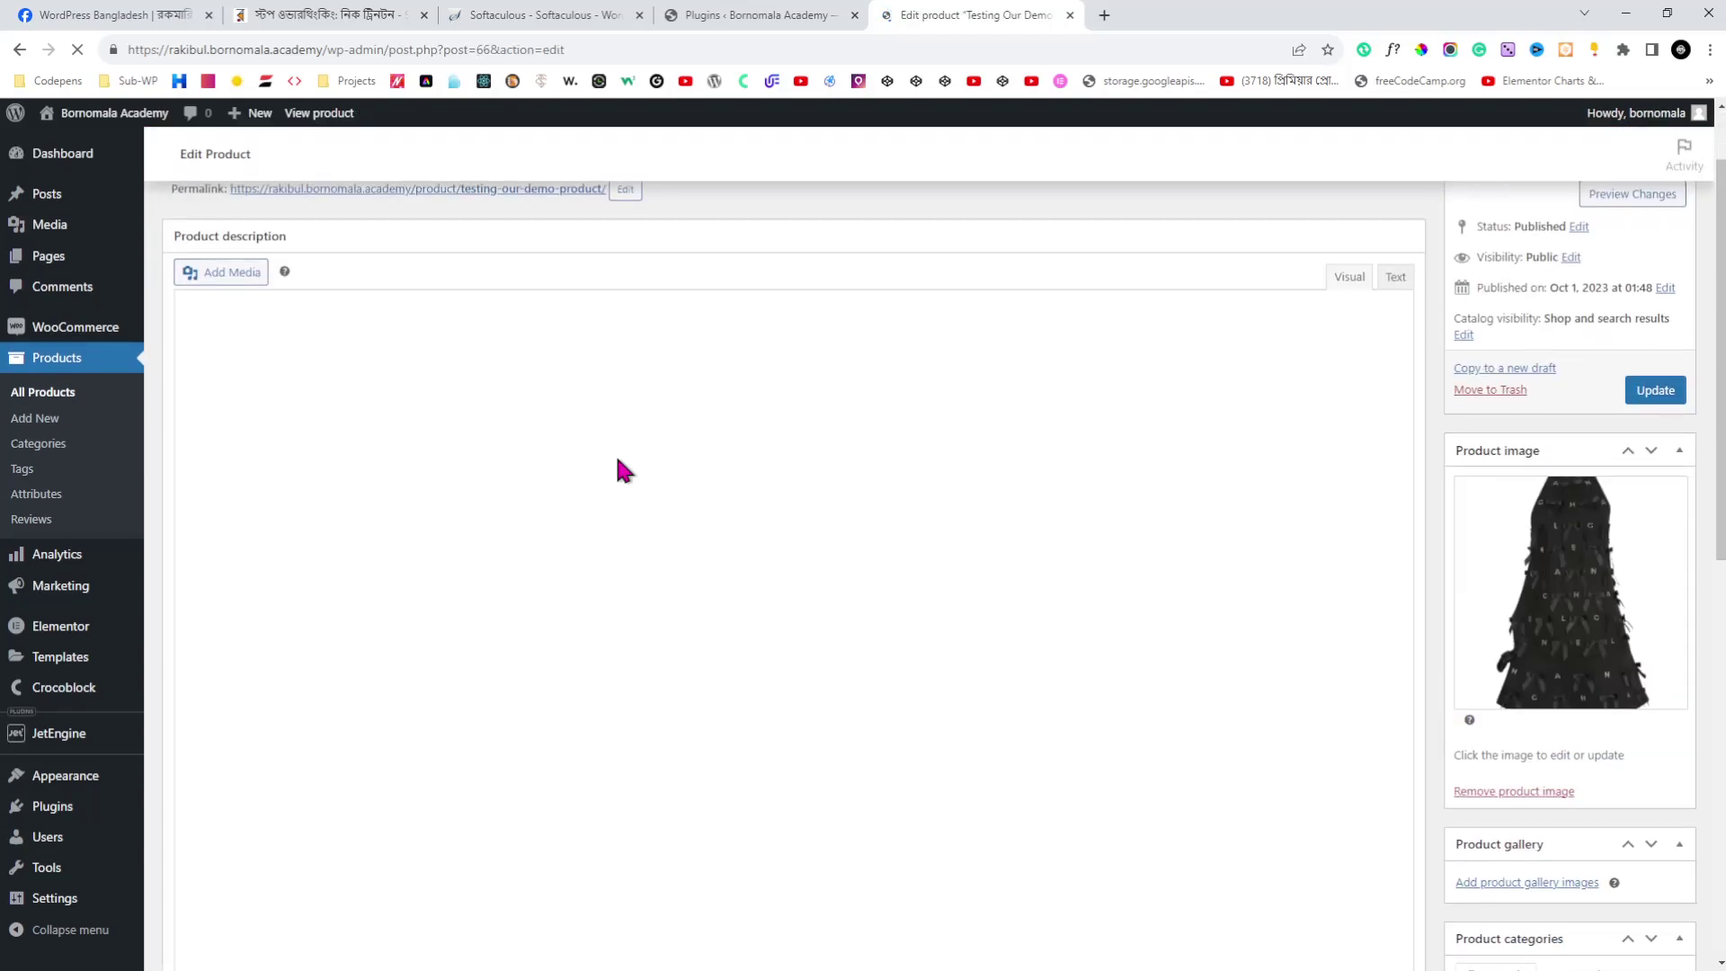
{"action": "scroll", "coordinate": [625, 526], "scroll_direction": "up", "scroll_amount": 5}
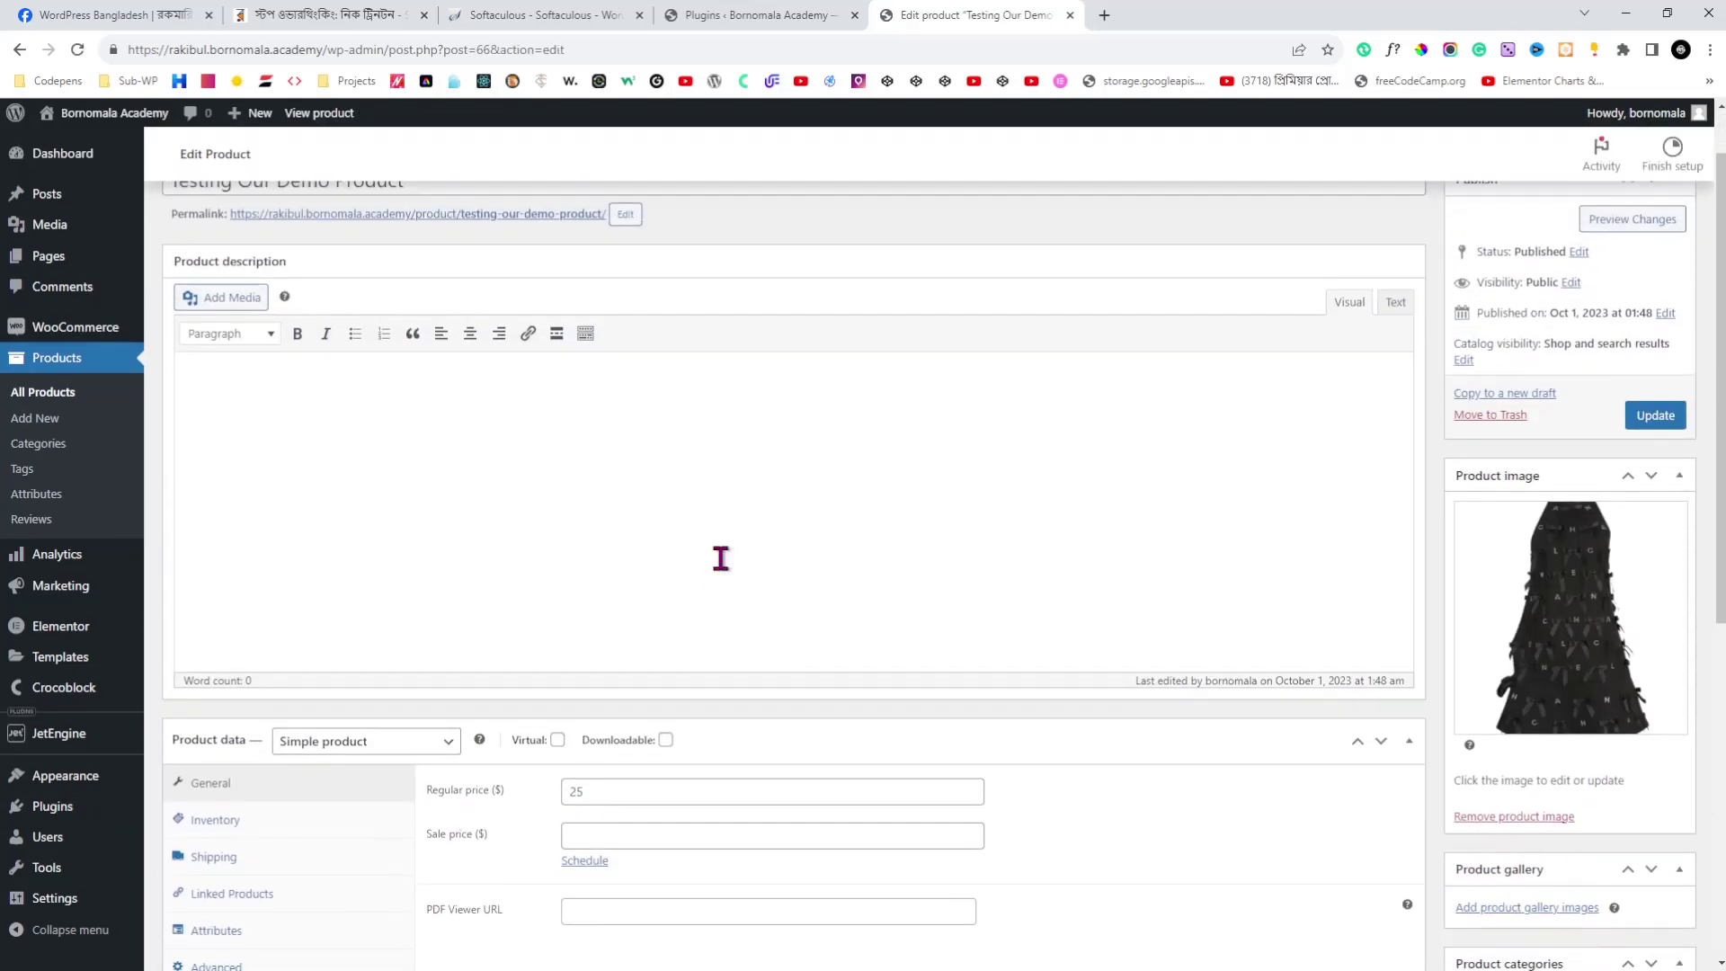
- Upload the sample PDF document to the Media Library and copy its file URL
{"action": "mouse_move", "coordinate": [65, 230]}
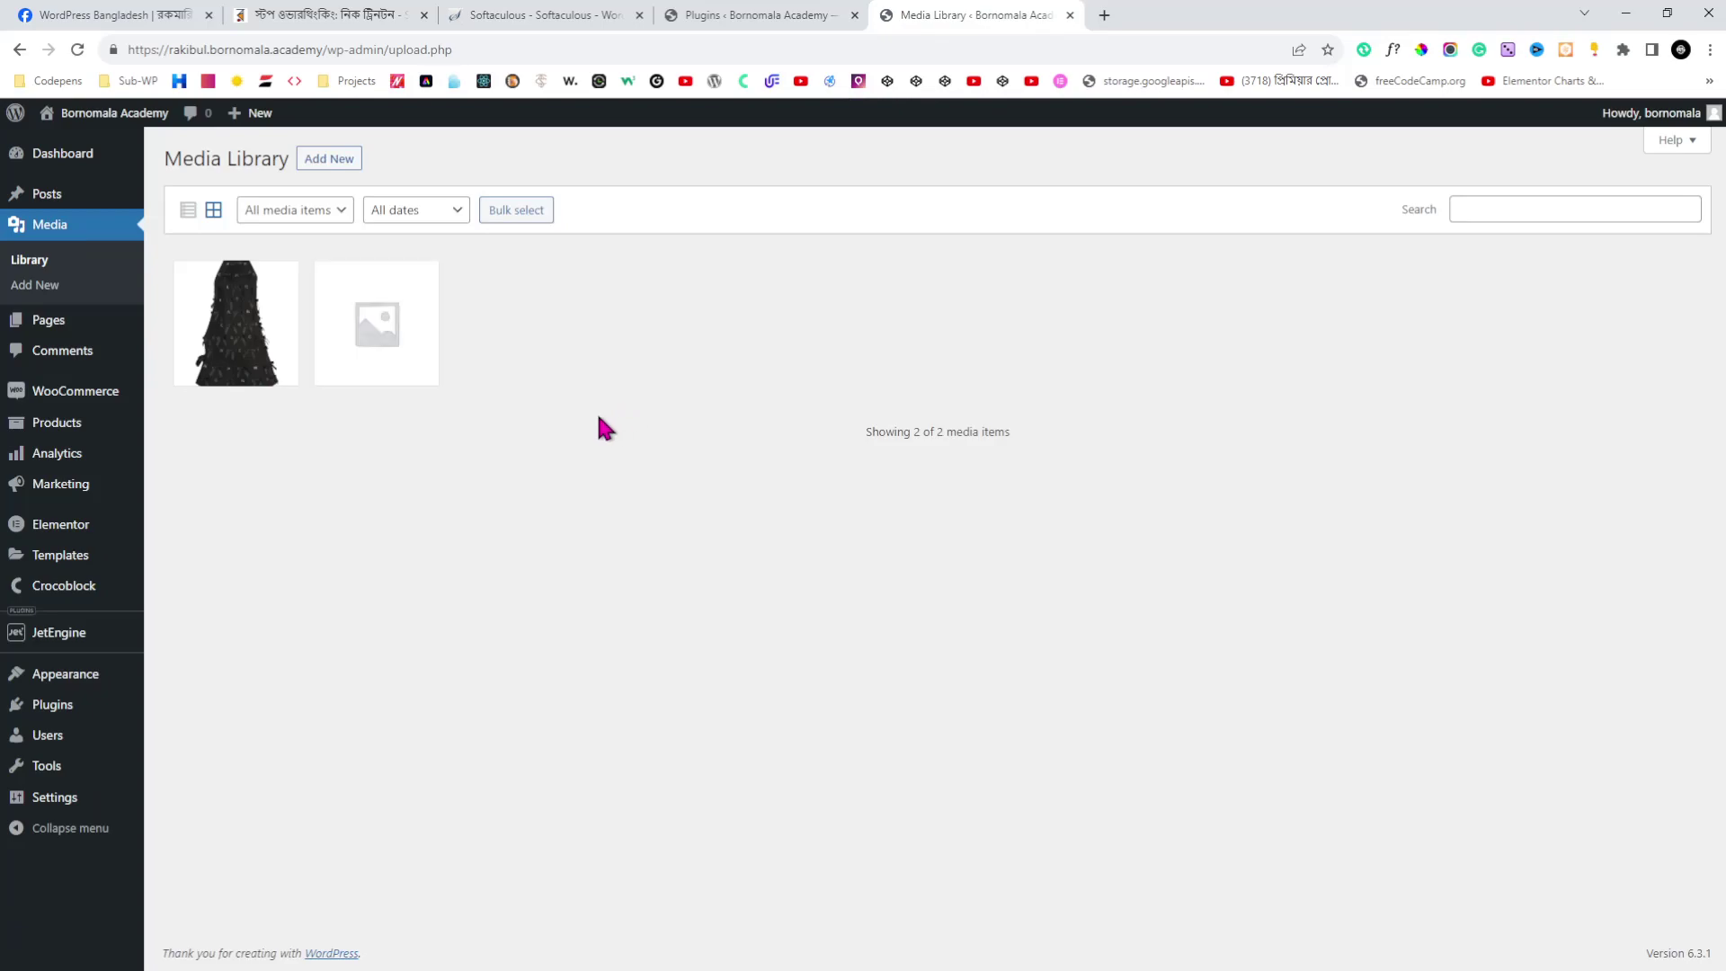
{"action": "left_click", "coordinate": [330, 160]}
{"action": "left_click", "coordinate": [925, 290]}
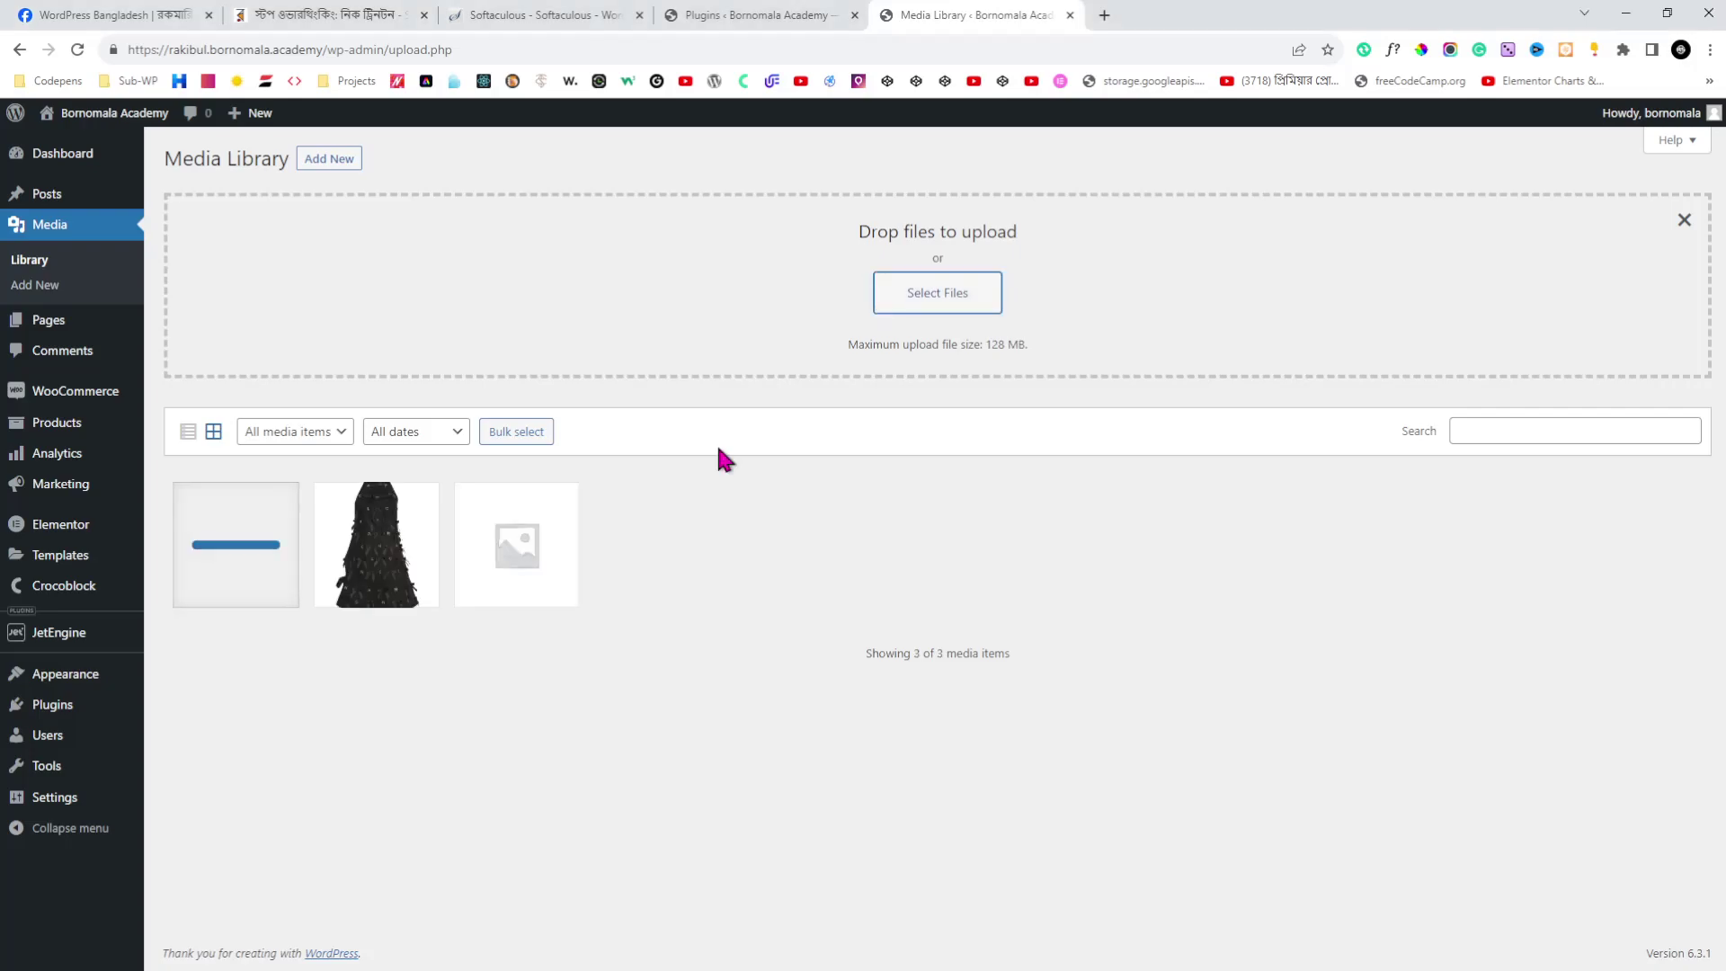
{"action": "left_click", "coordinate": [231, 566]}
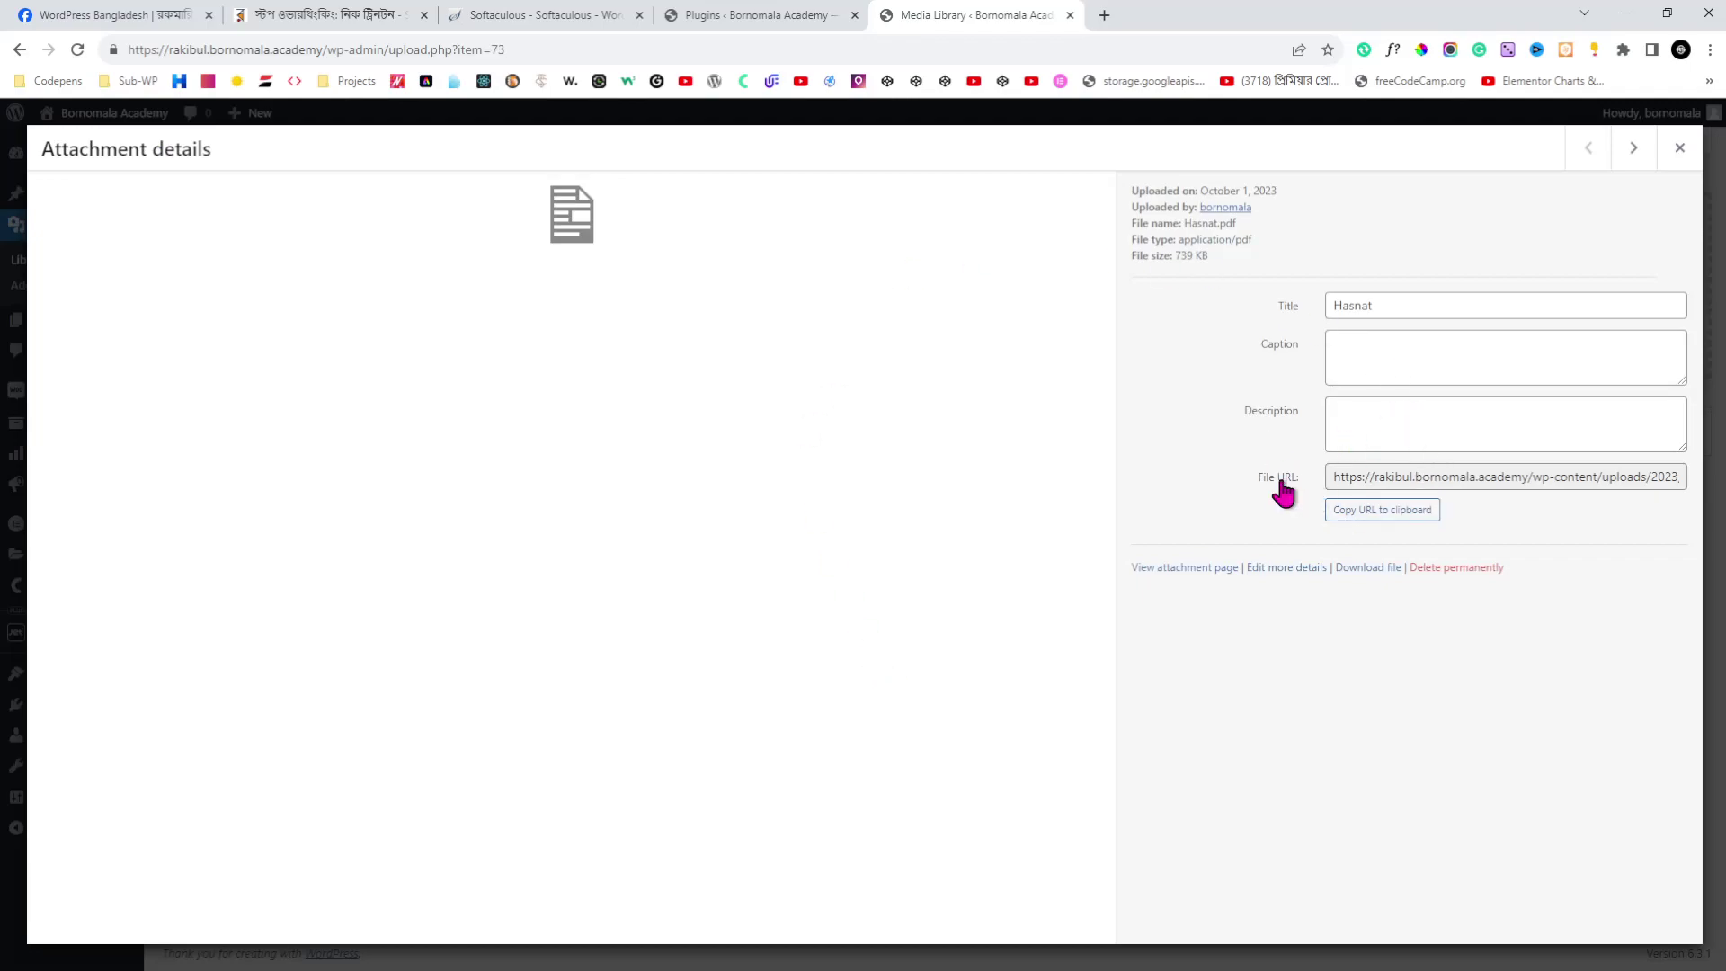
{"action": "left_click", "coordinate": [1393, 523]}
{"action": "left_click", "coordinate": [1679, 147]}
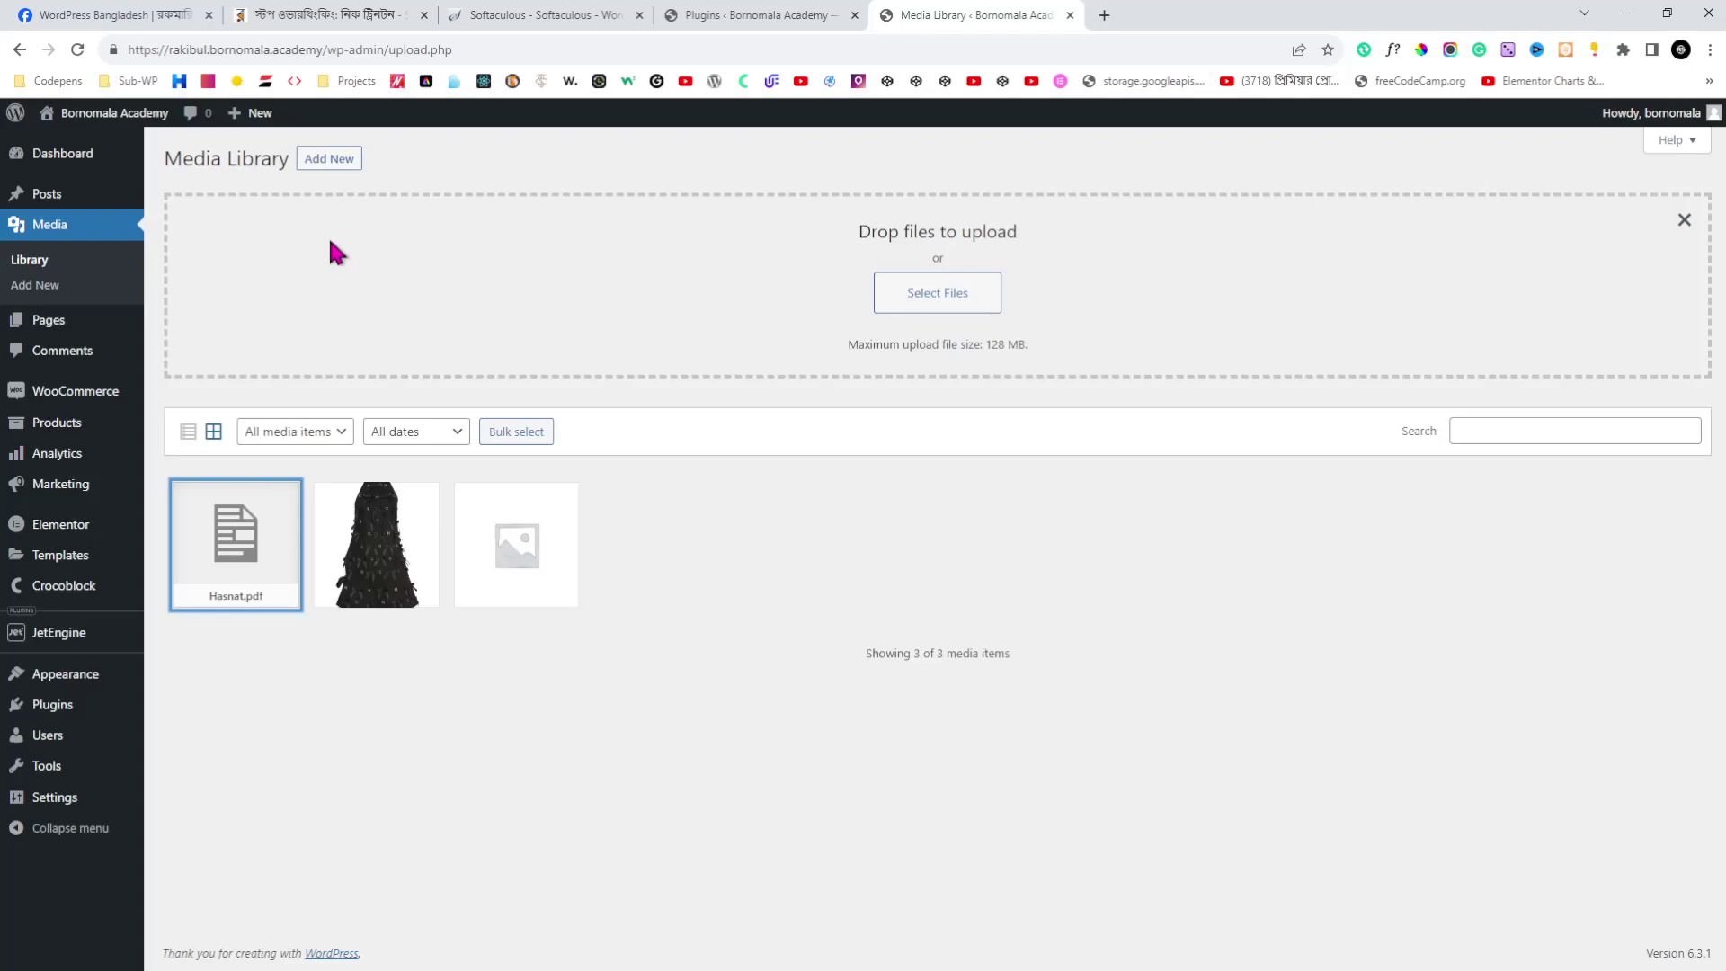
- Paste the copied file URL into the PDF Viewer URL field of Testing Our Demo Product and update the product
{"action": "mouse_move", "coordinate": [40, 429]}
{"action": "left_click", "coordinate": [194, 435]}
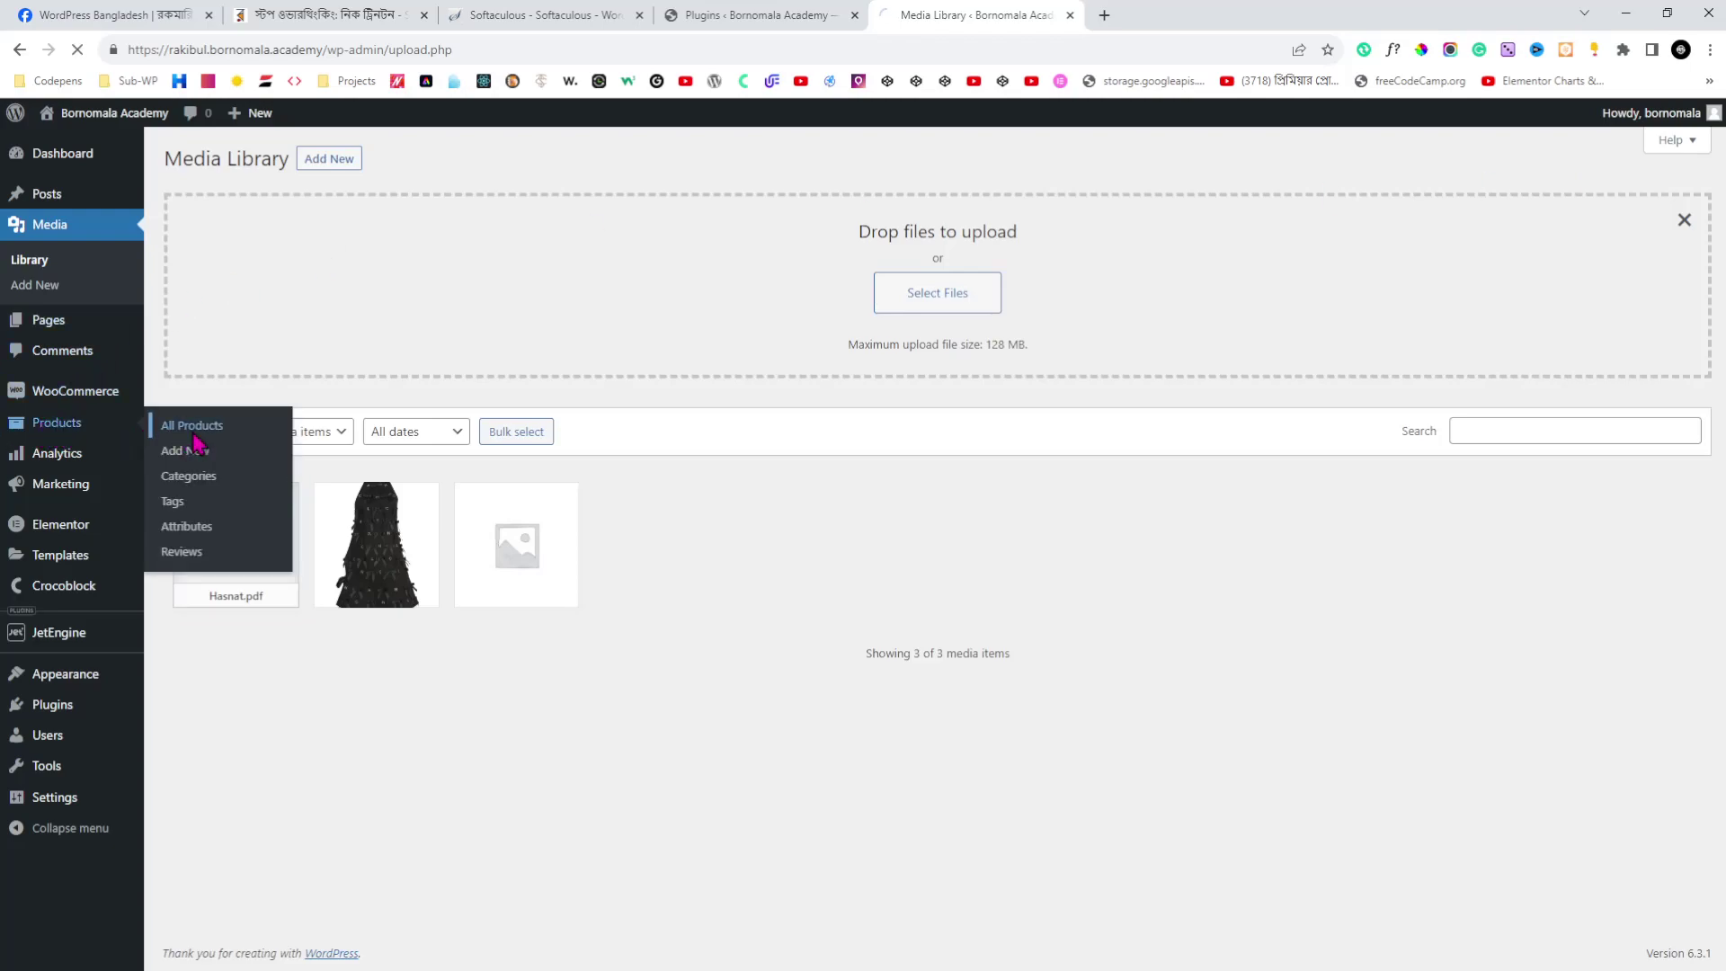
{"action": "left_click", "coordinate": [355, 367]}
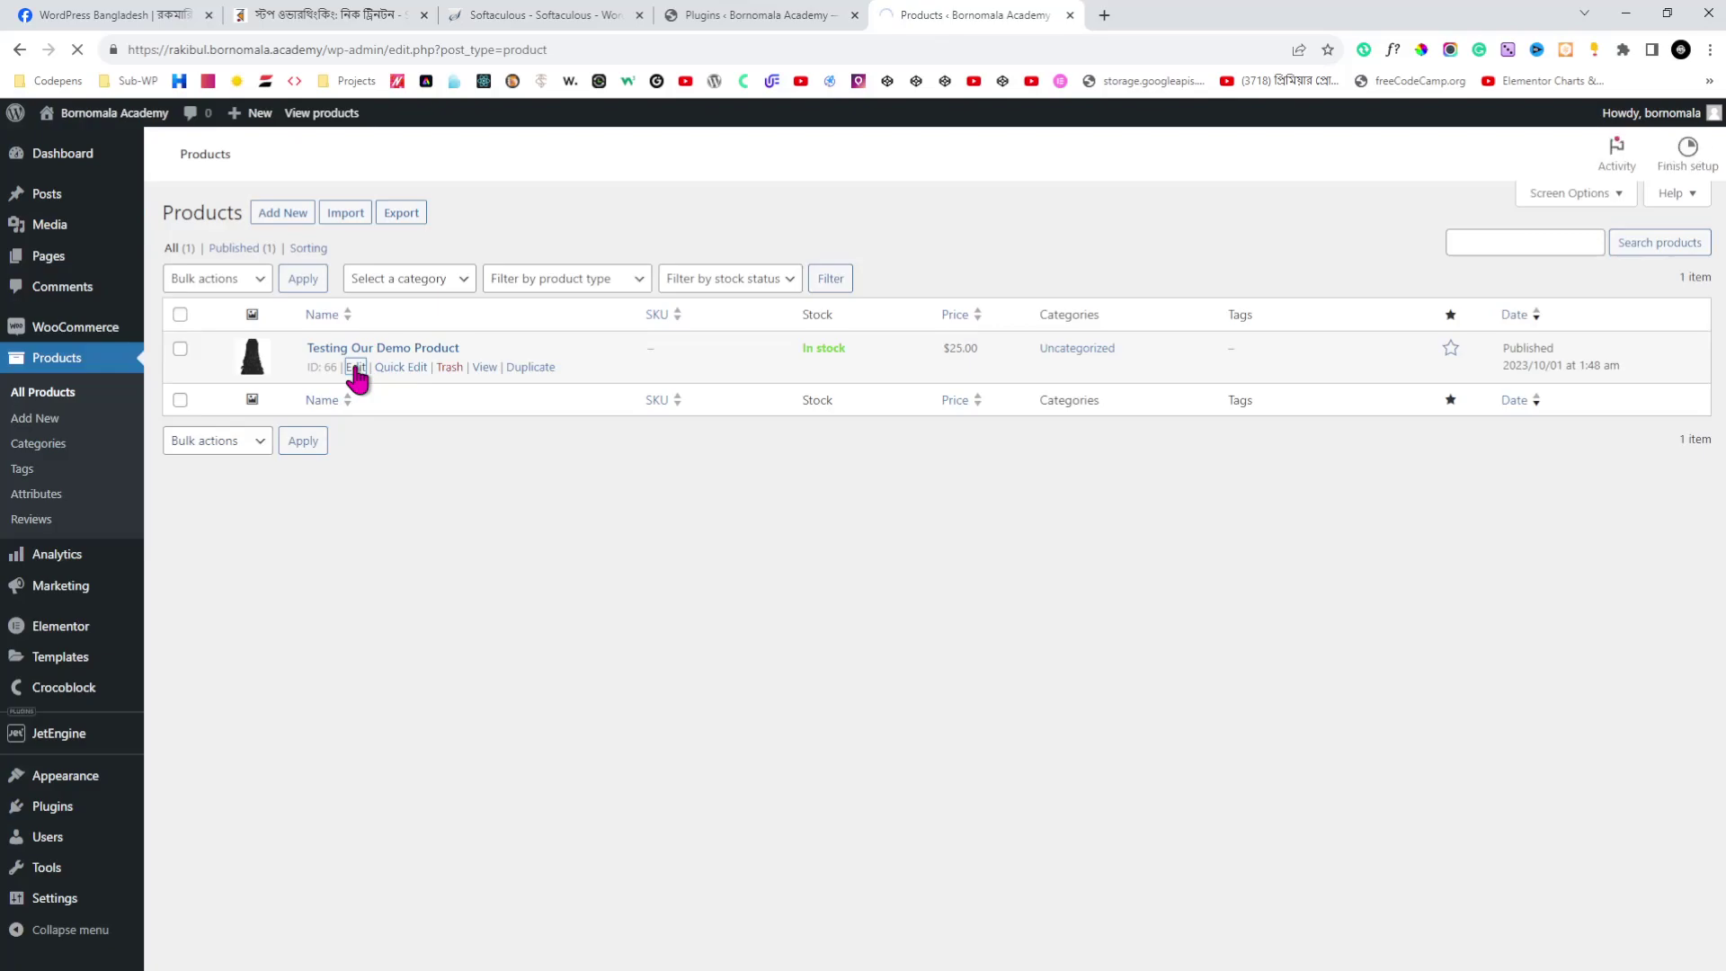
{"action": "scroll", "coordinate": [357, 379], "scroll_direction": "down", "scroll_amount": 3}
{"action": "scroll", "coordinate": [404, 459], "scroll_direction": "down", "scroll_amount": 2}
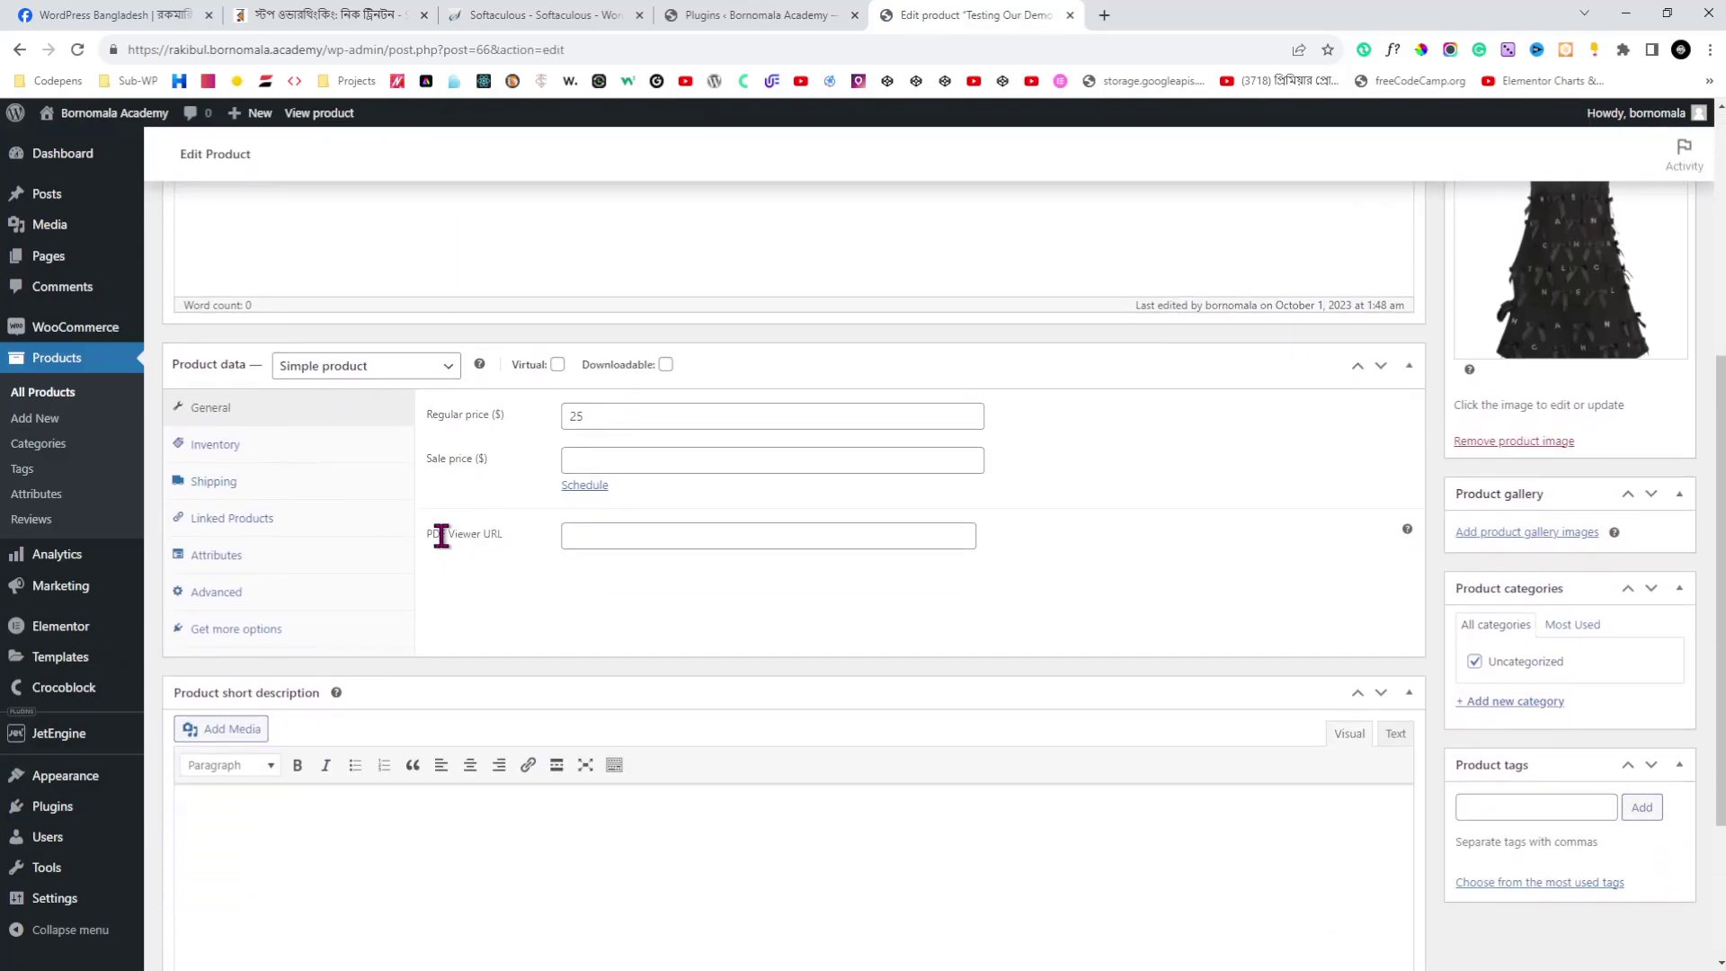
{"action": "left_click", "coordinate": [693, 571]}
{"action": "key", "text": "ctrl+v"}
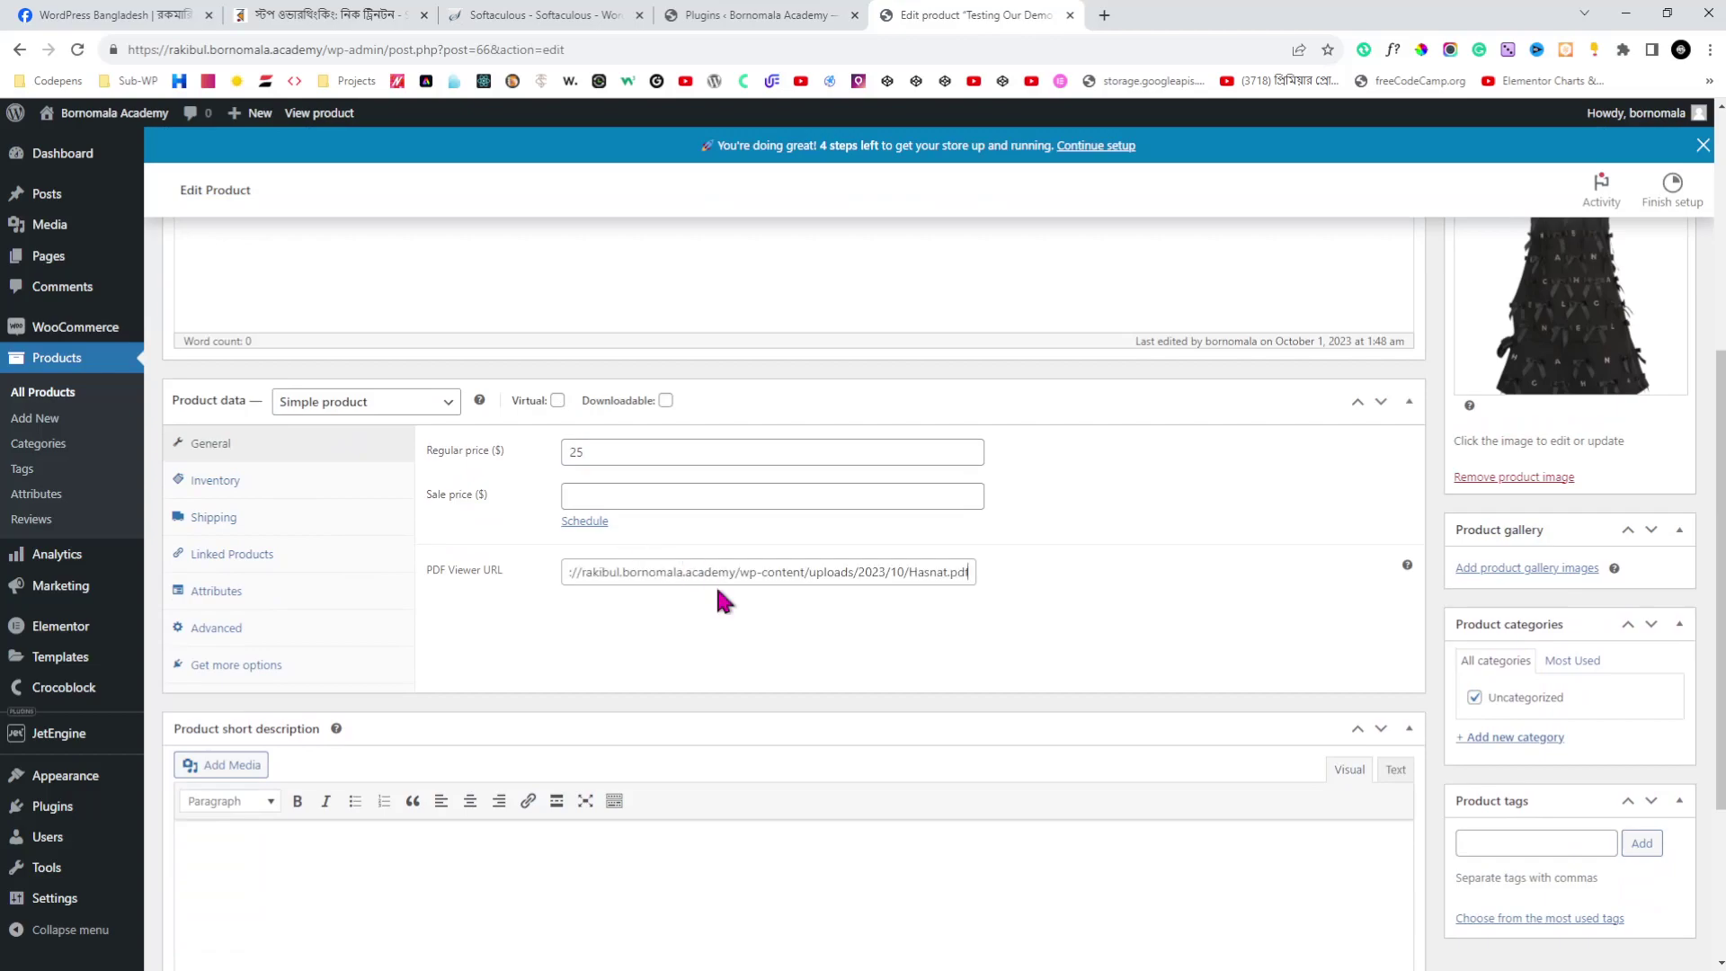
{"action": "scroll", "coordinate": [871, 636], "scroll_direction": "up", "scroll_amount": 5}
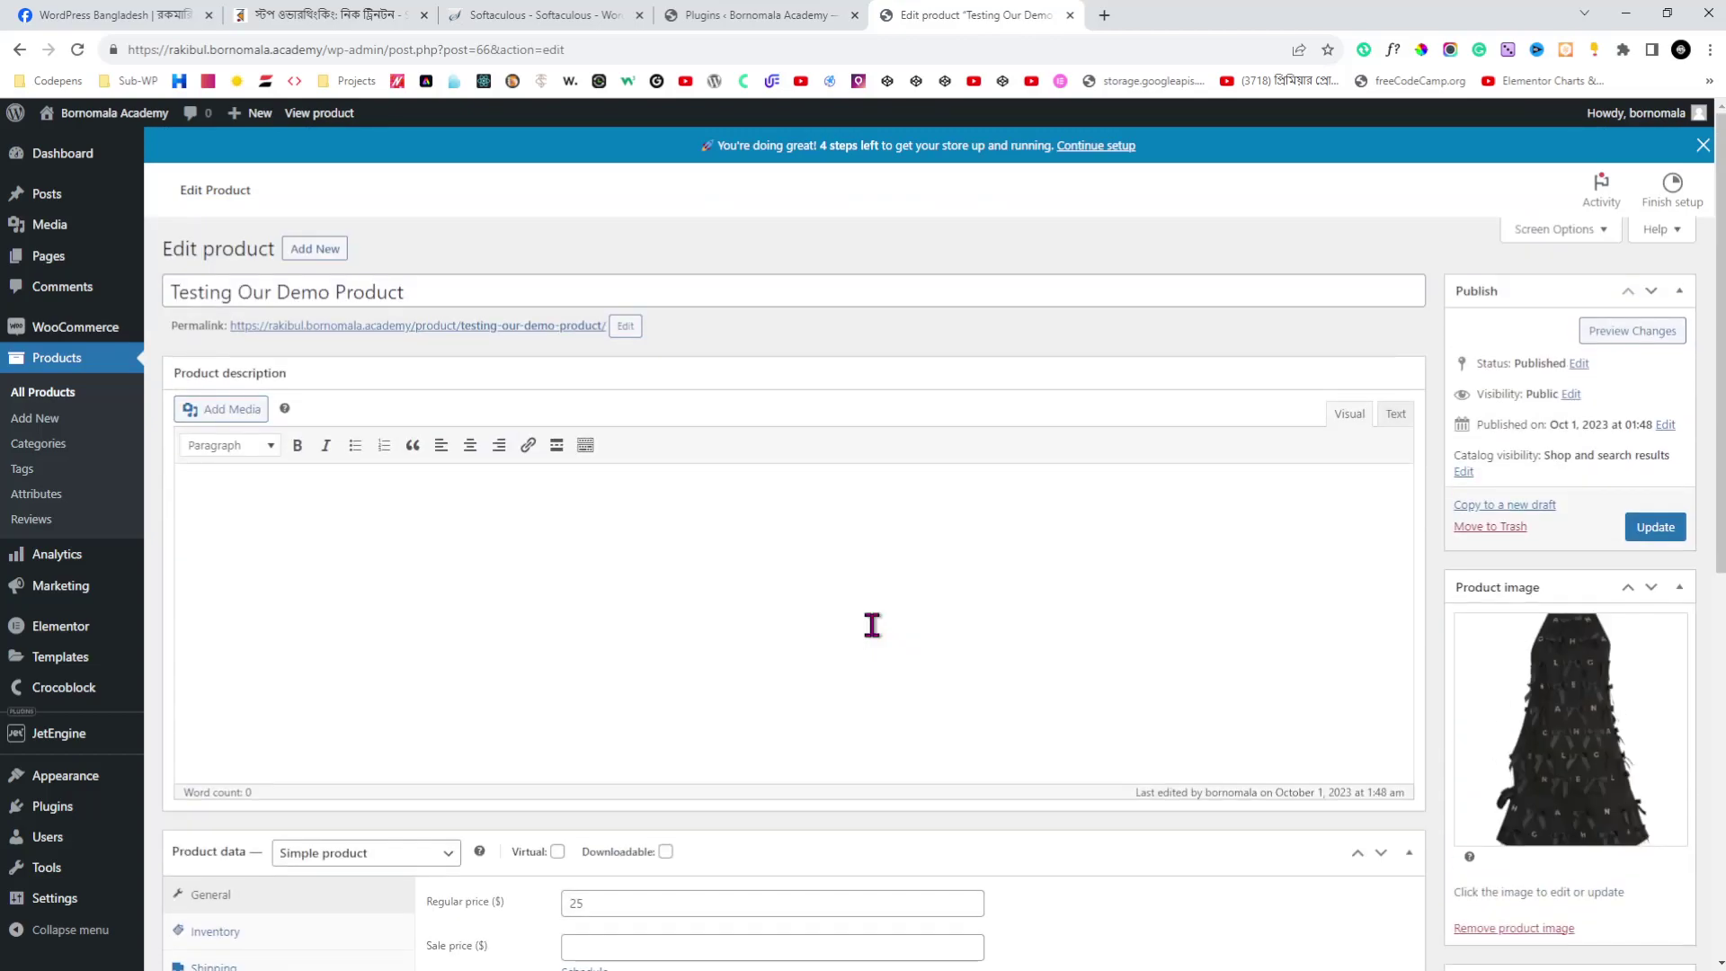
{"action": "left_click", "coordinate": [1668, 528]}
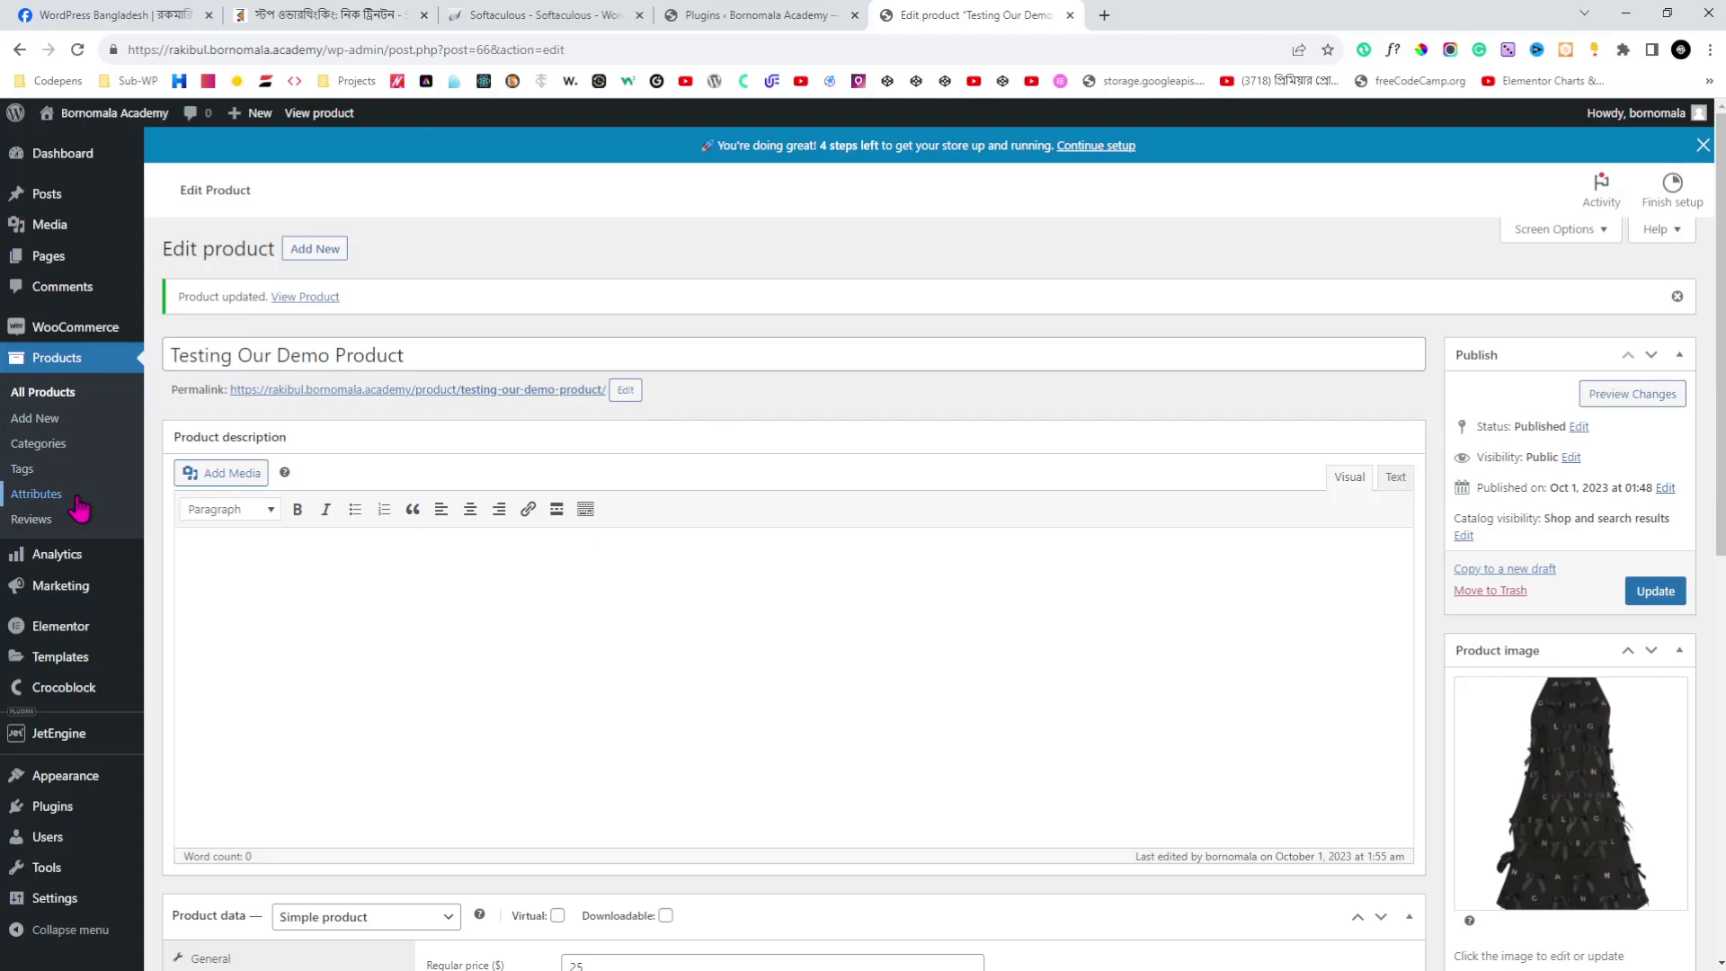
- Open the Rokomari book's preview popup as a reference, close it, and return to the edit page of Testing Our Demo Product
{"action": "left_click", "coordinate": [396, 14]}
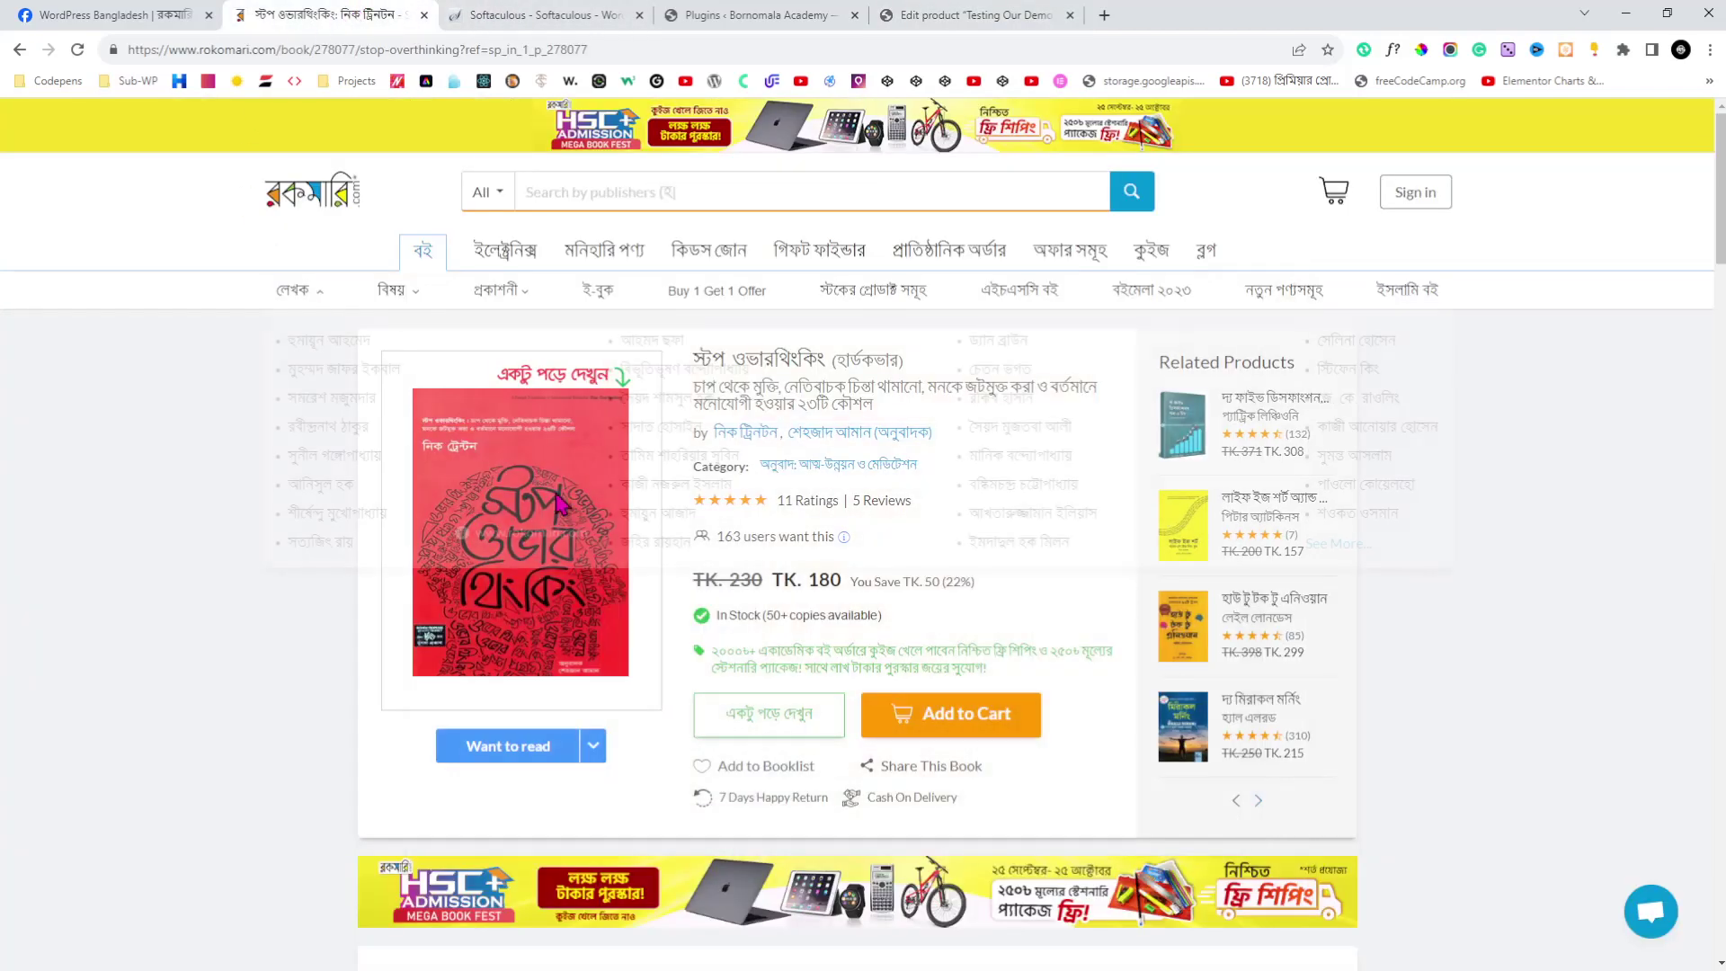
{"action": "left_click", "coordinate": [765, 725]}
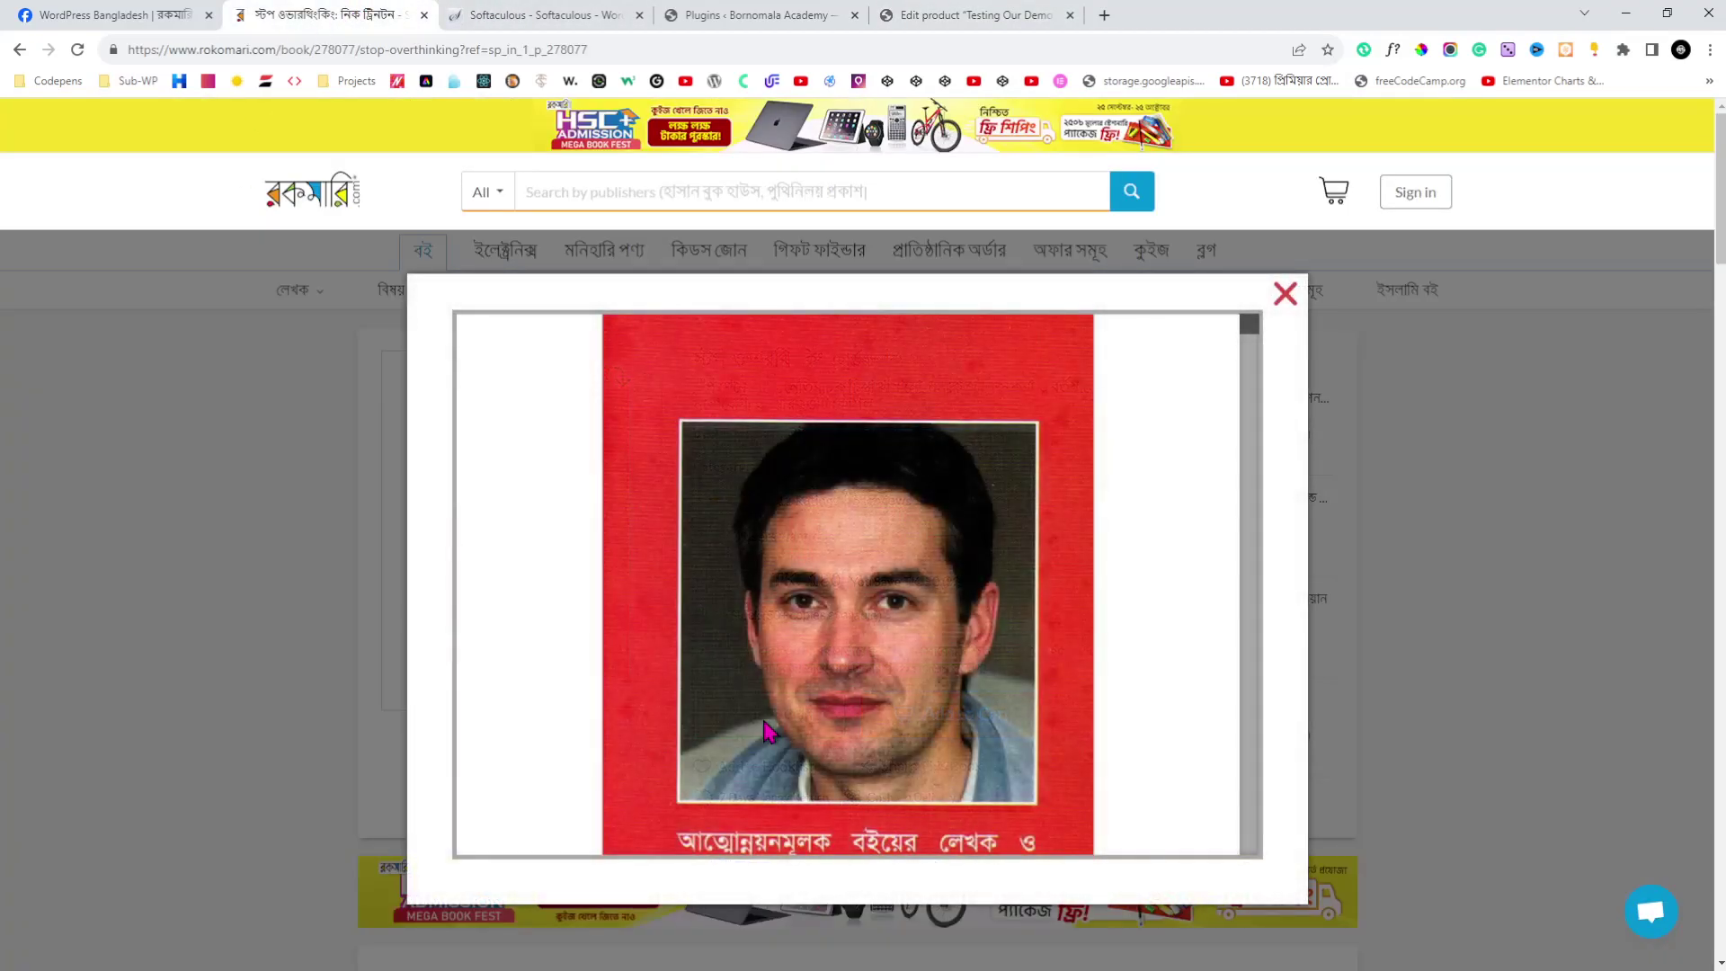
{"action": "left_click", "coordinate": [1285, 294]}
{"action": "left_click", "coordinate": [971, 14]}
{"action": "scroll", "coordinate": [360, 324], "scroll_direction": "down", "scroll_amount": 2}
{"action": "scroll", "coordinate": [357, 333], "scroll_direction": "up", "scroll_amount": 2}
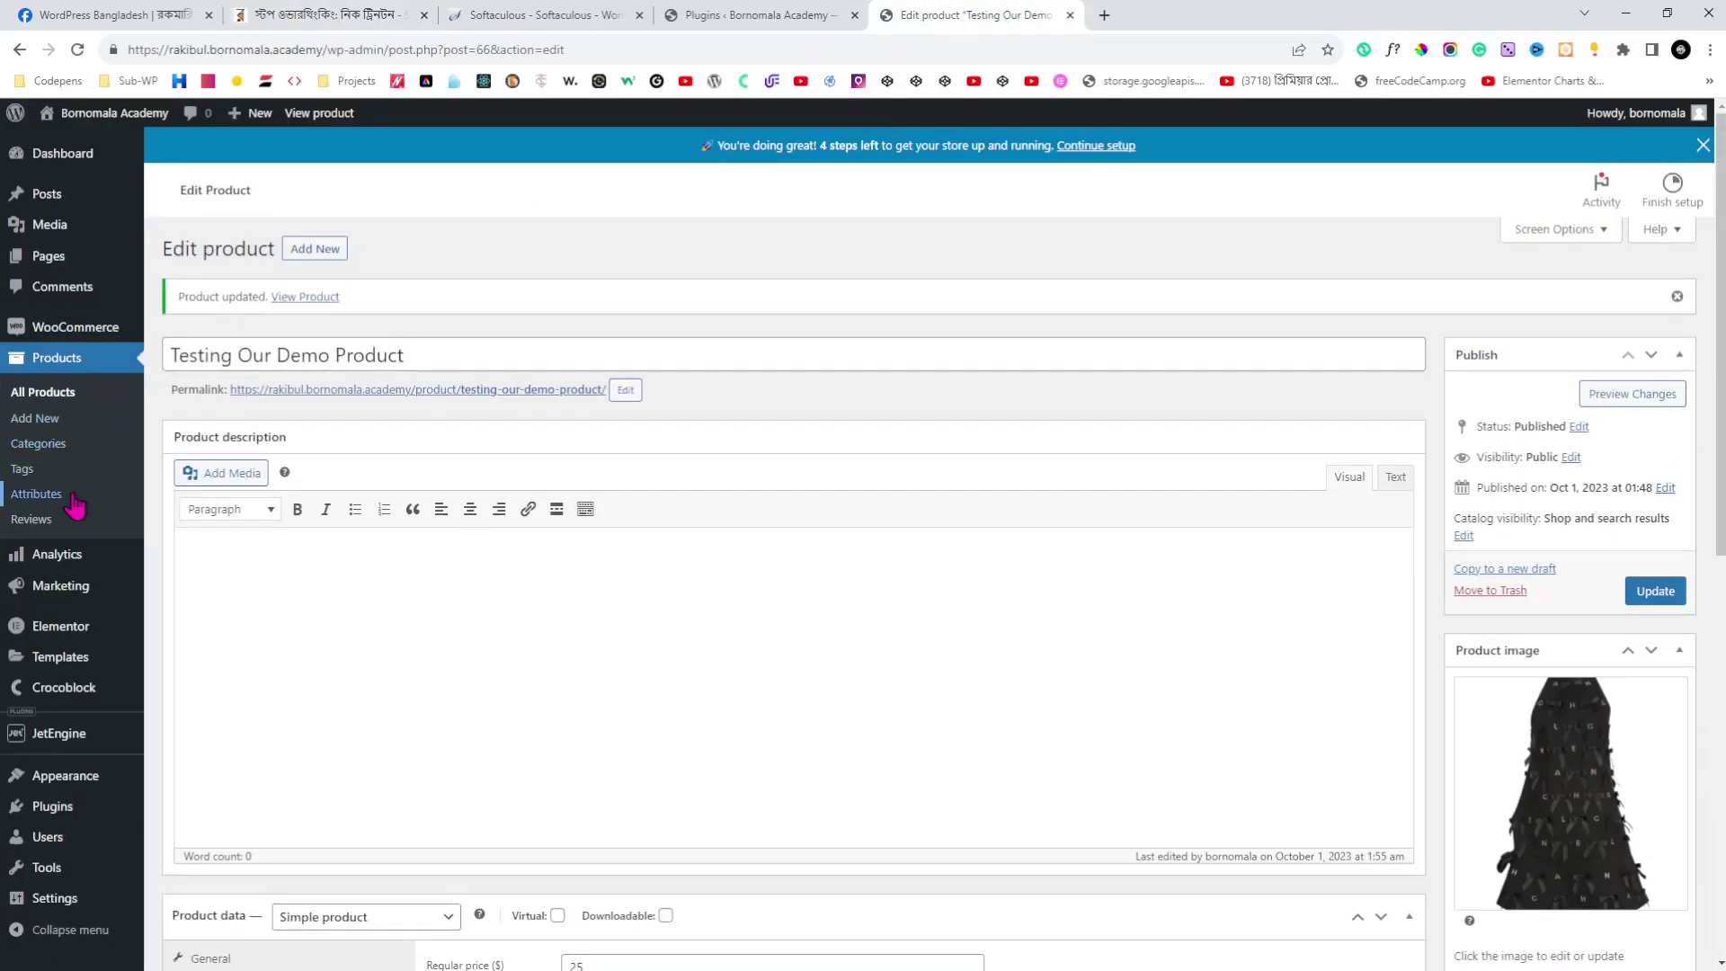
{"action": "scroll", "coordinate": [23, 431], "scroll_direction": "down", "scroll_amount": 3}
- Create an Elementor popup template named Random Popup and dismiss the template library to start from a blank popup
{"action": "mouse_move", "coordinate": [52, 670]}
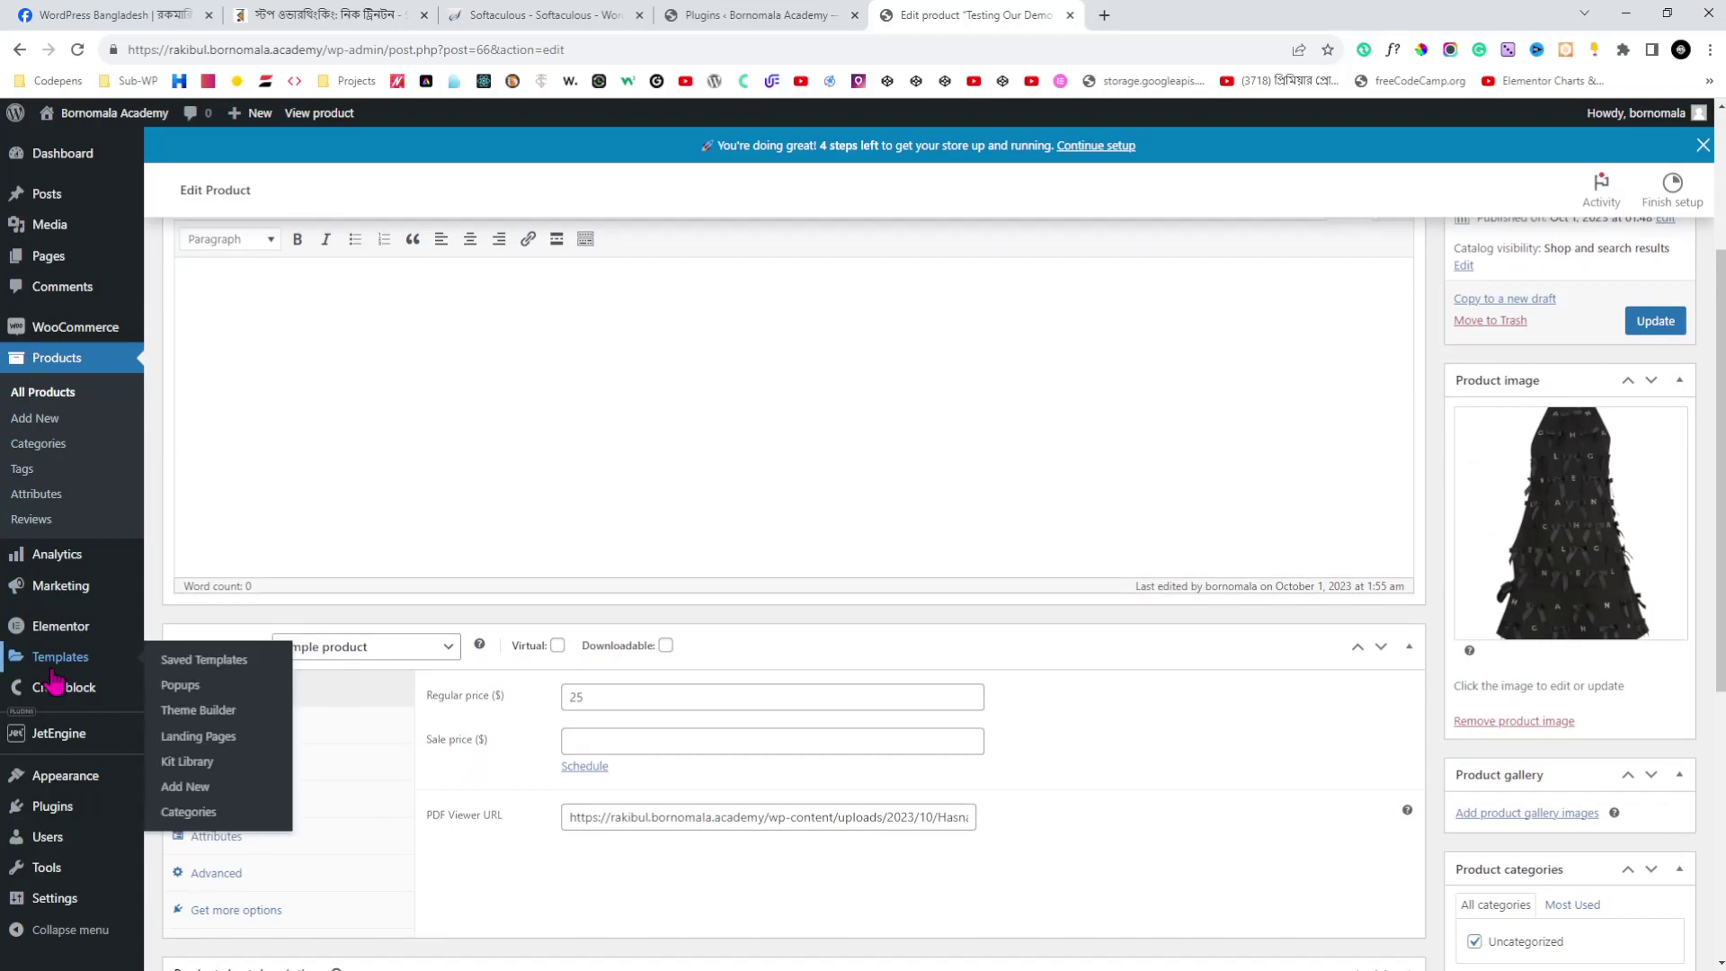
{"action": "left_click", "coordinate": [180, 688]}
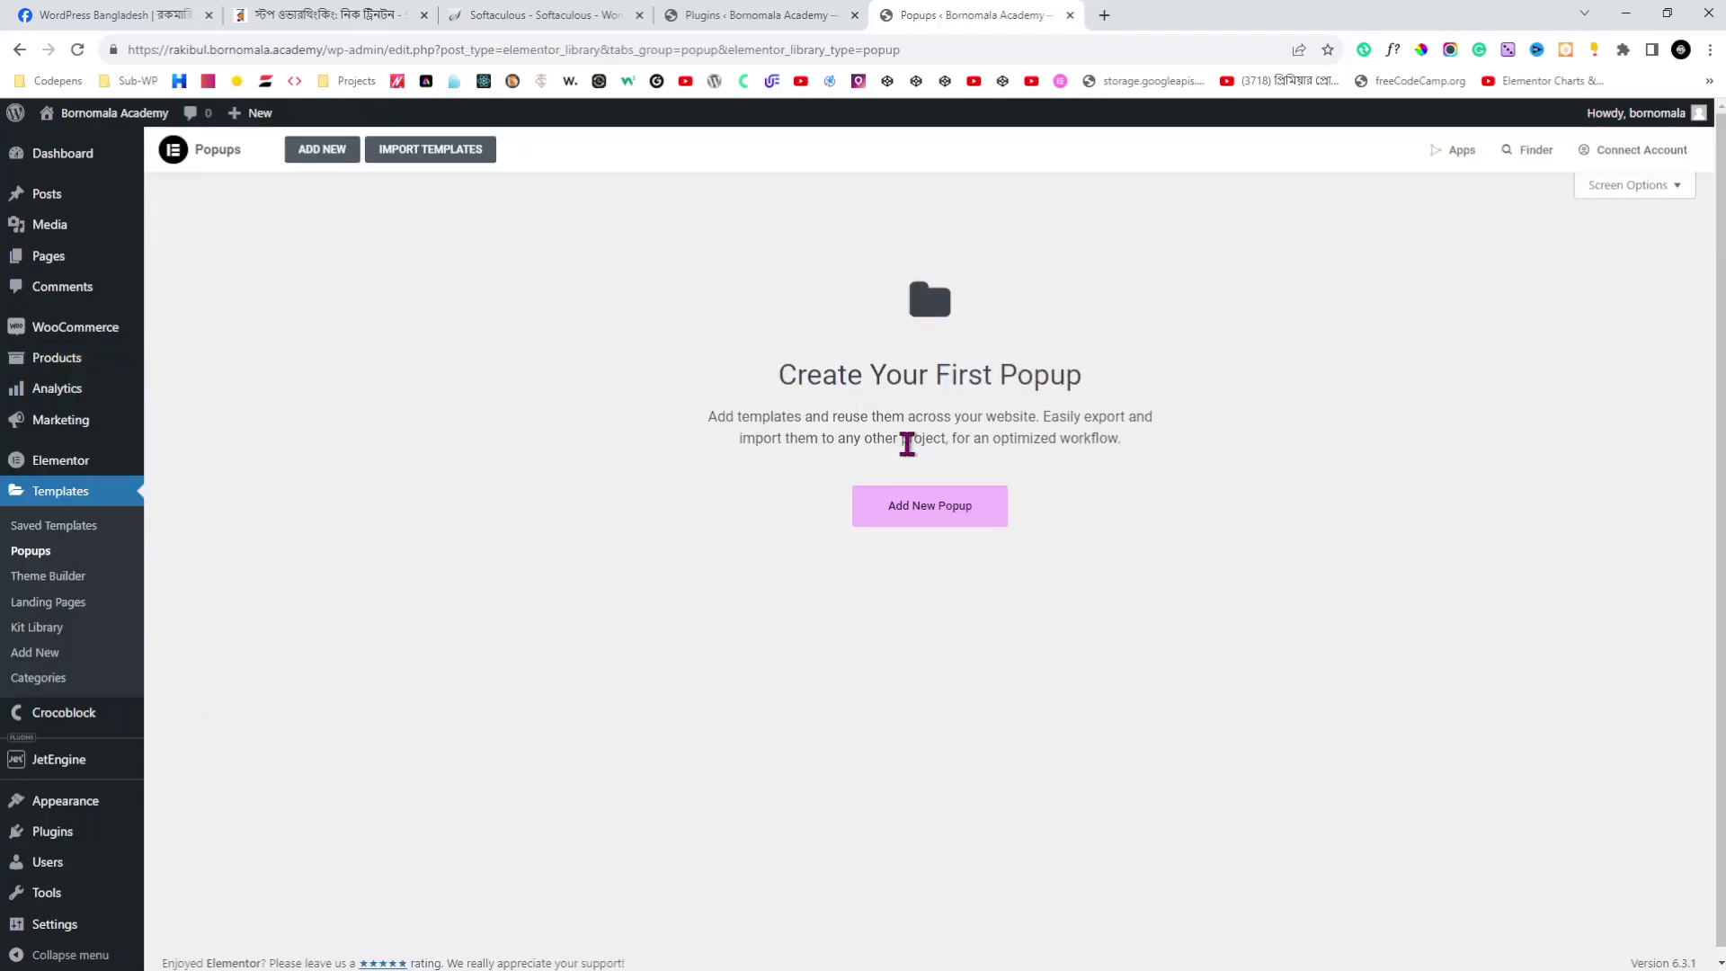
{"action": "left_click", "coordinate": [927, 508]}
{"action": "left_click", "coordinate": [963, 616]}
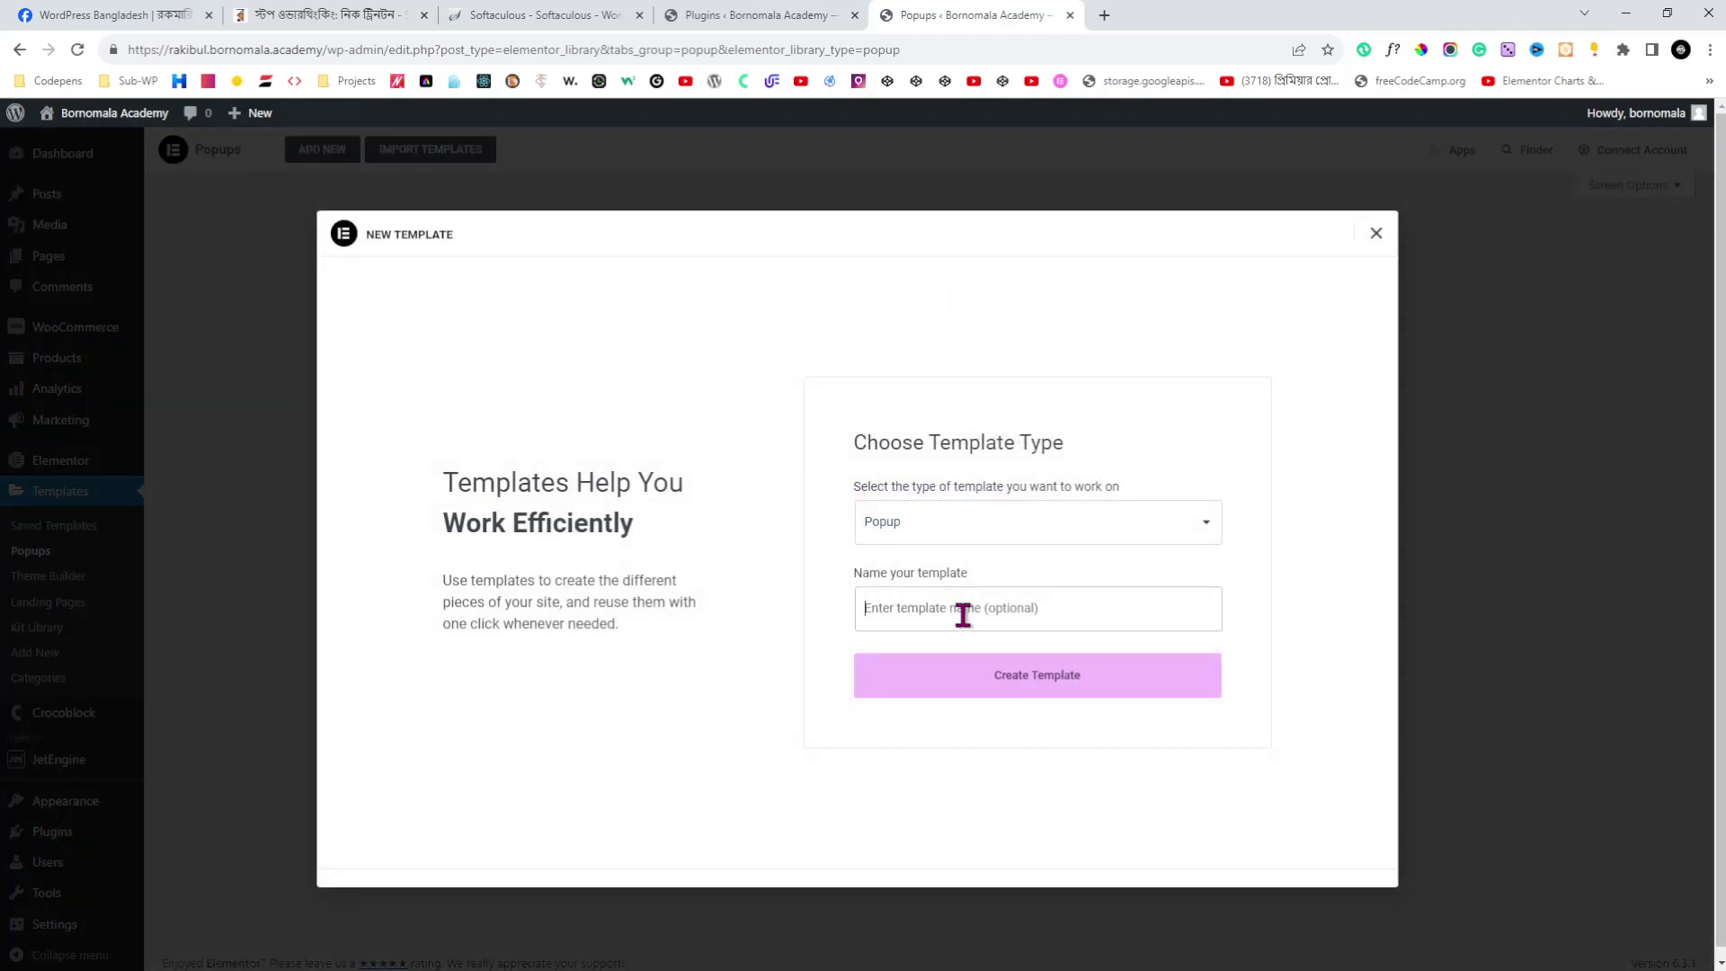
{"action": "type", "text": "R"}
{"action": "type", "text": "andom Popup"}
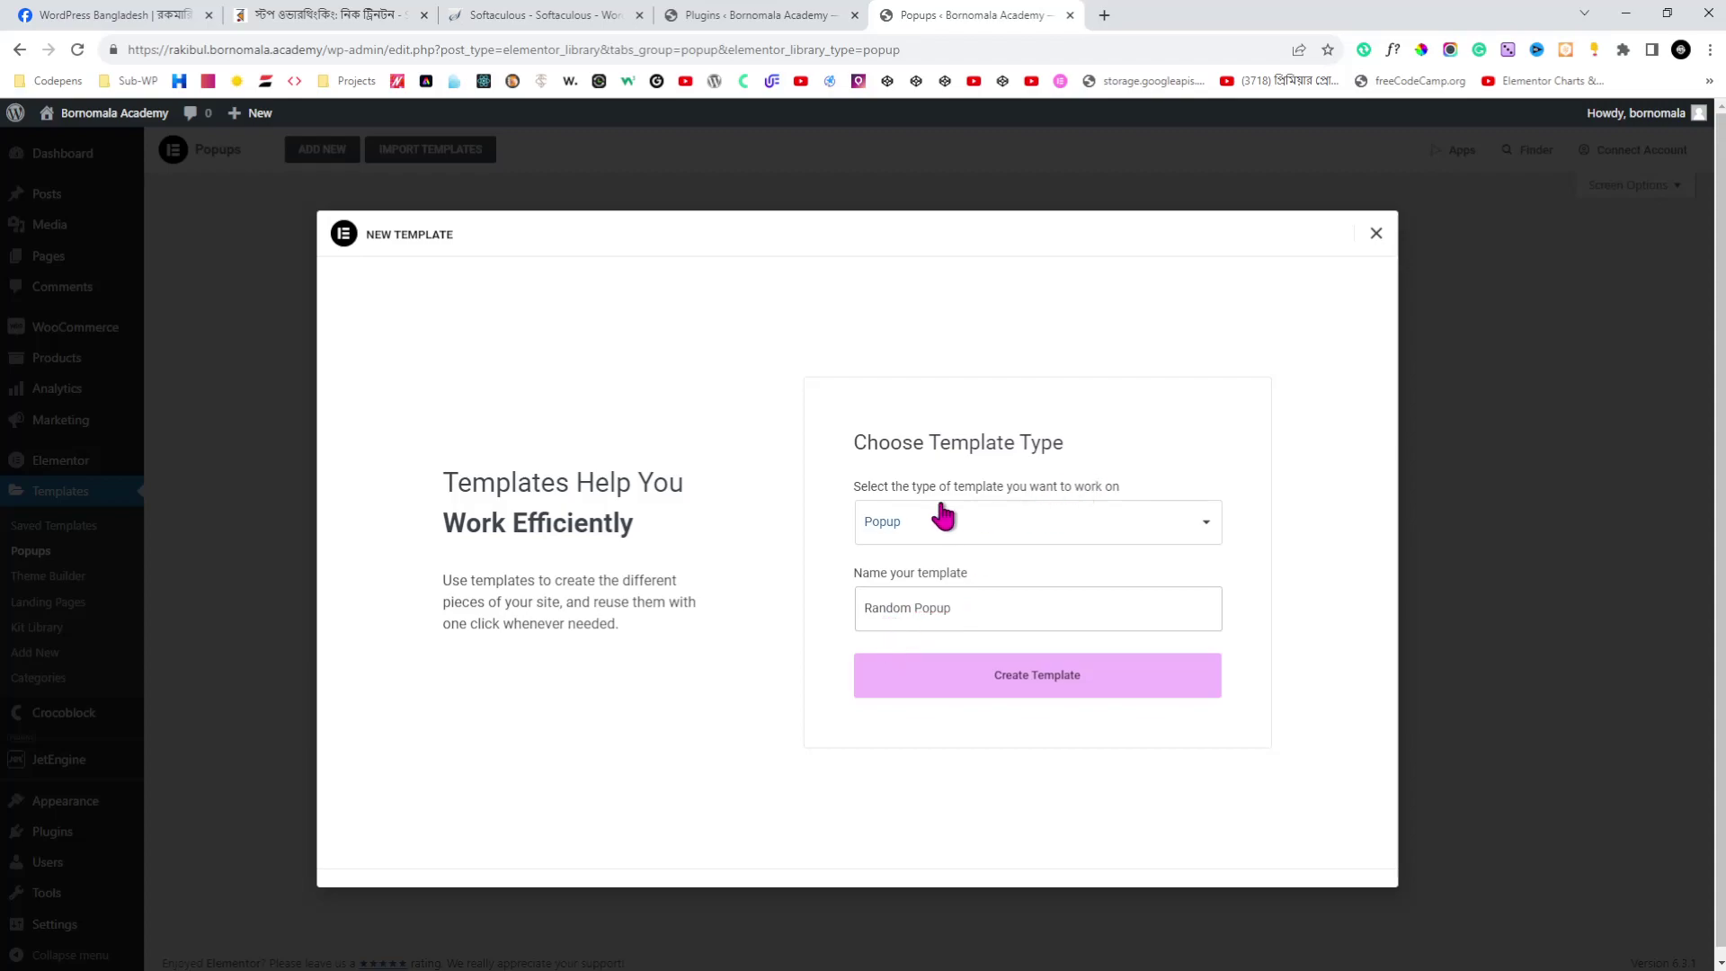
{"action": "left_click", "coordinate": [1038, 685]}
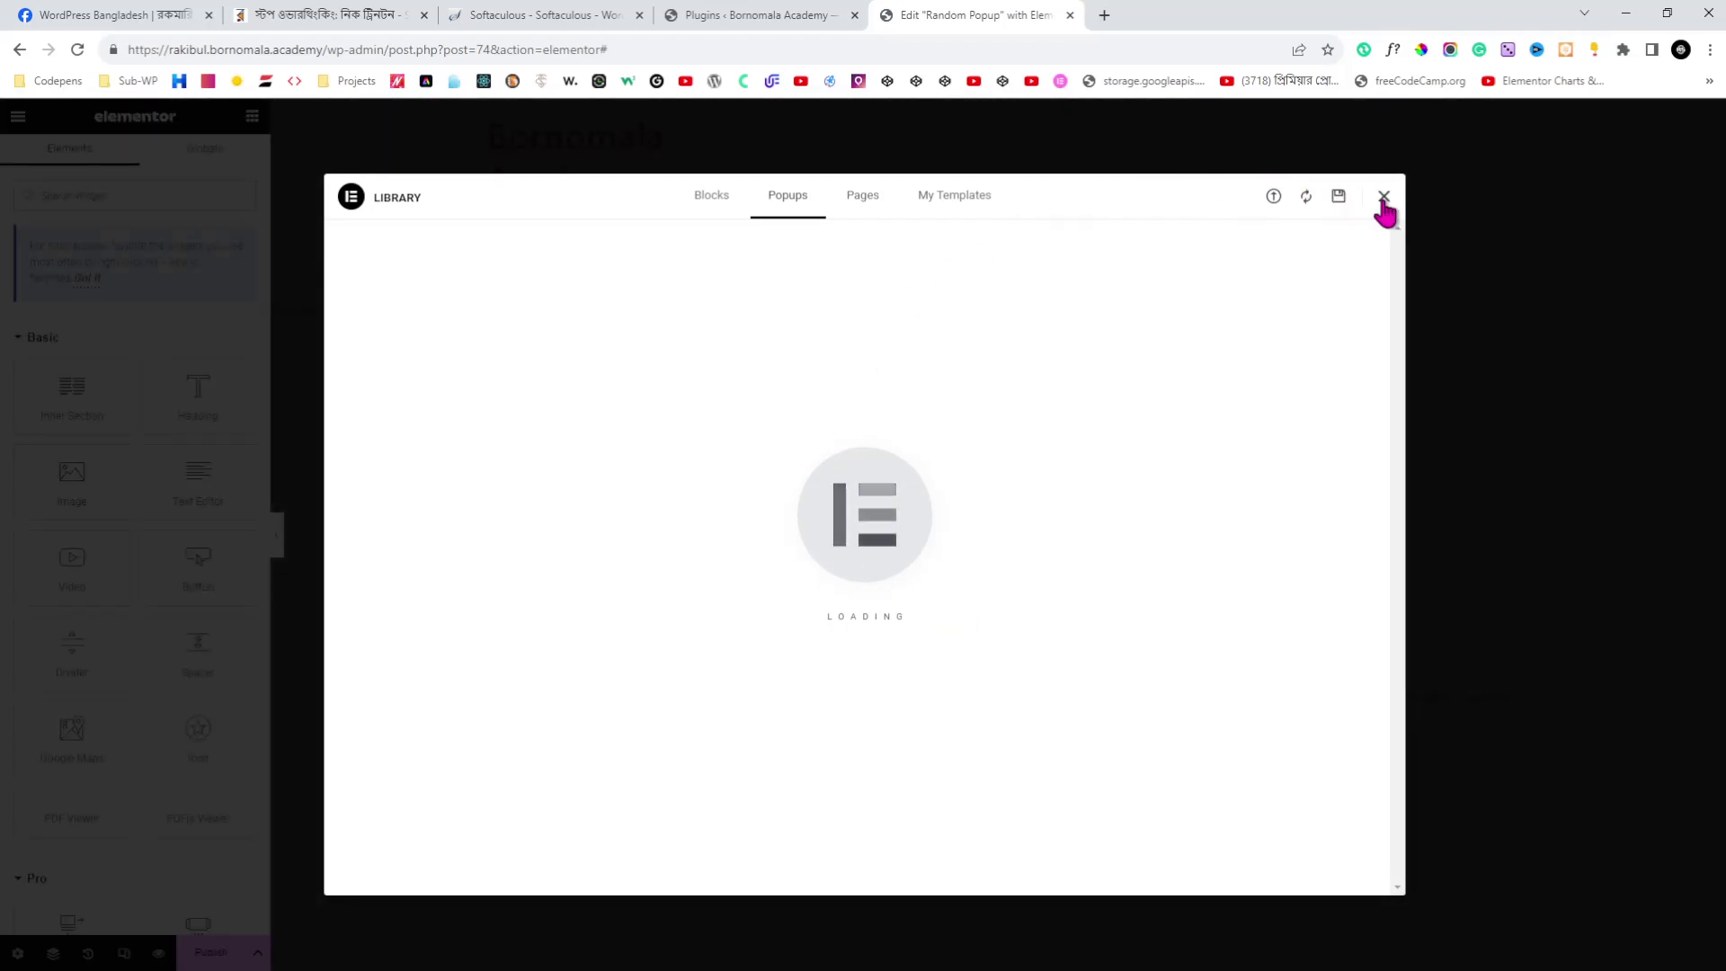
{"action": "left_click", "coordinate": [1383, 197]}
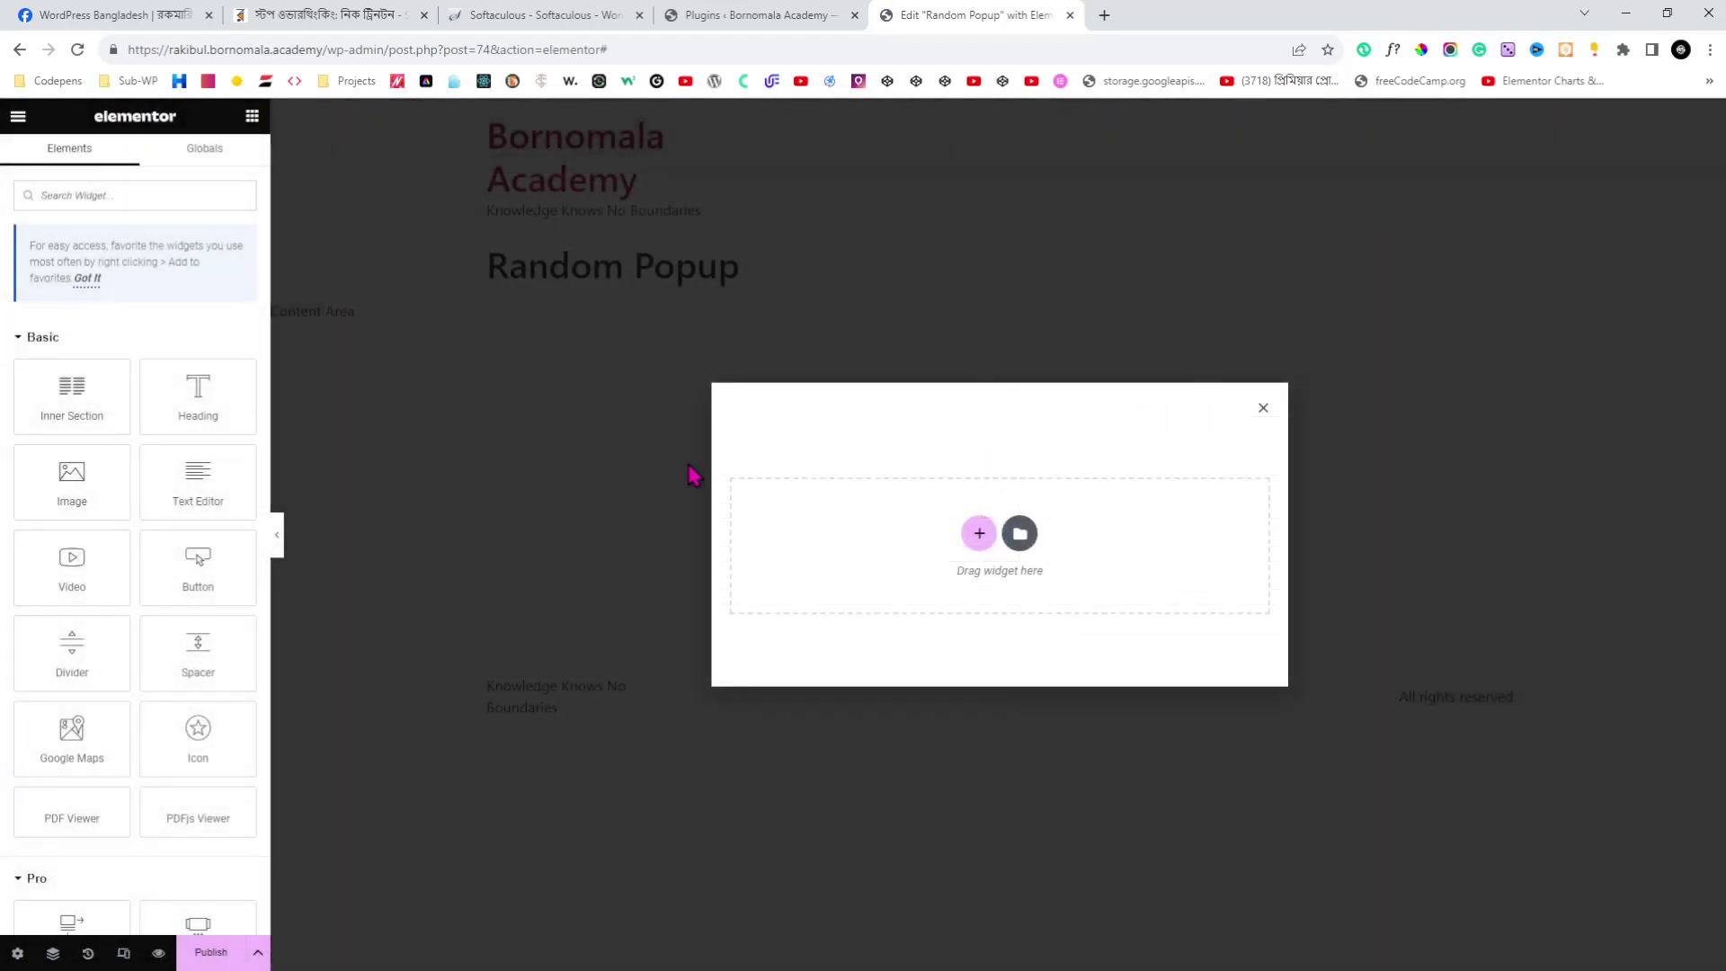
- Add a PDF Viewer widget to the empty popup
{"action": "left_click", "coordinate": [117, 198]}
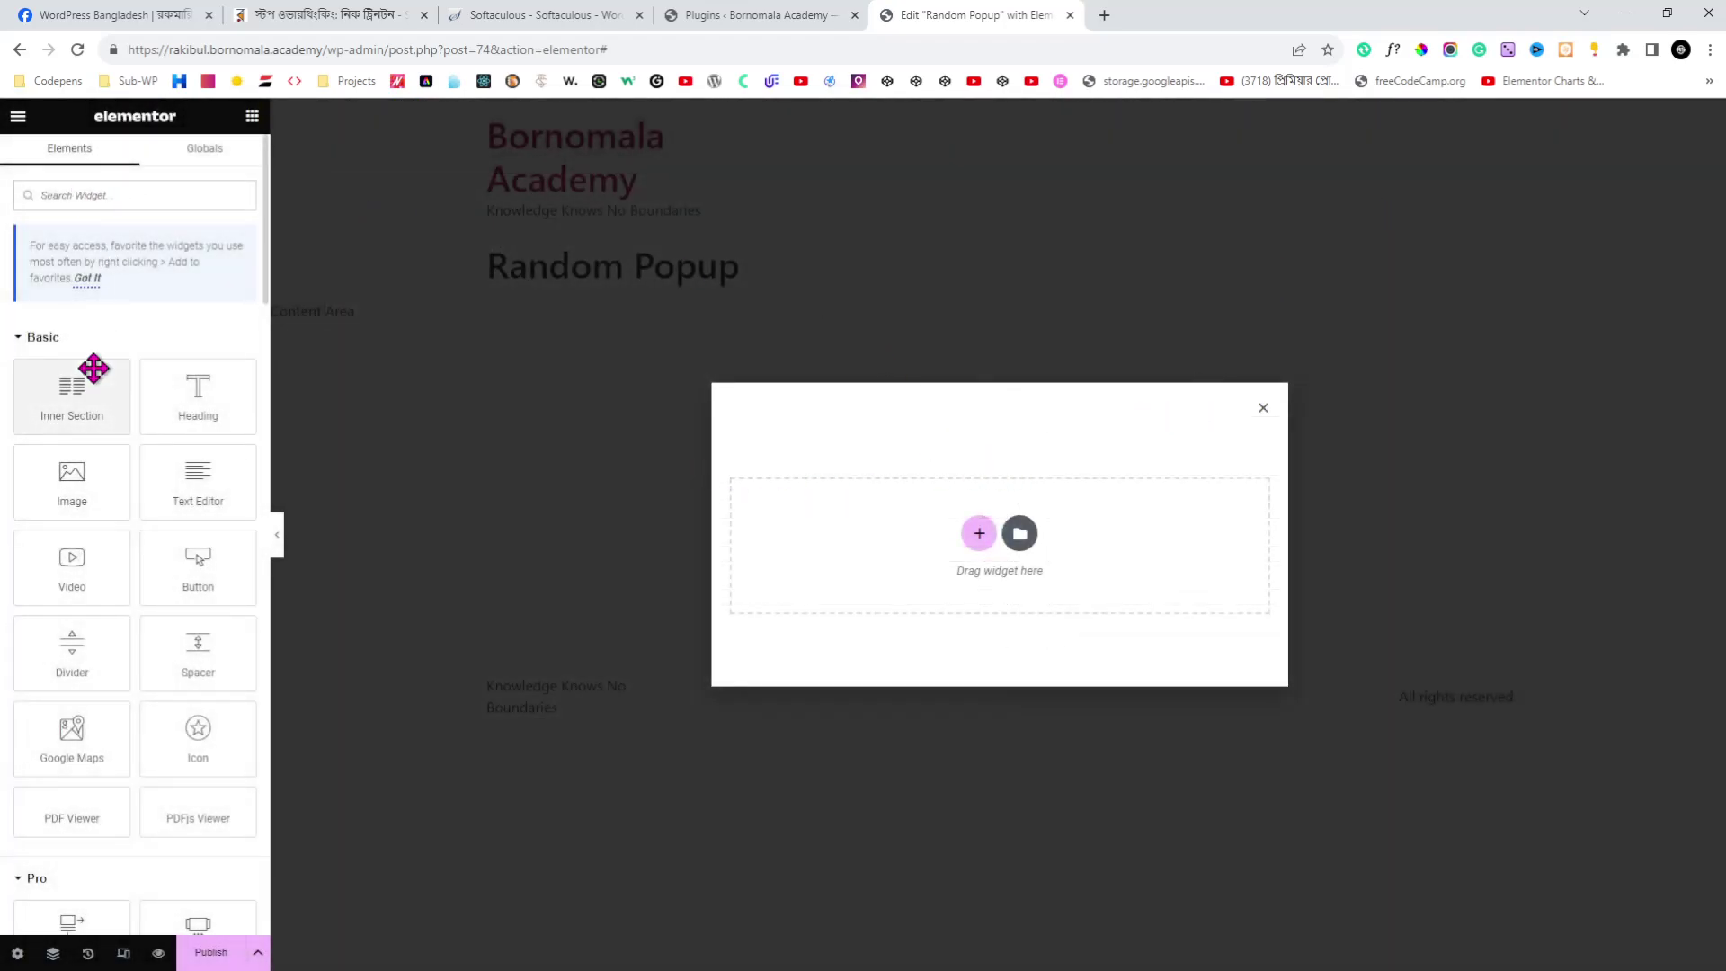
{"action": "scroll", "coordinate": [94, 368], "scroll_direction": "down", "scroll_amount": 5}
{"action": "scroll", "coordinate": [94, 368], "scroll_direction": "up", "scroll_amount": 4}
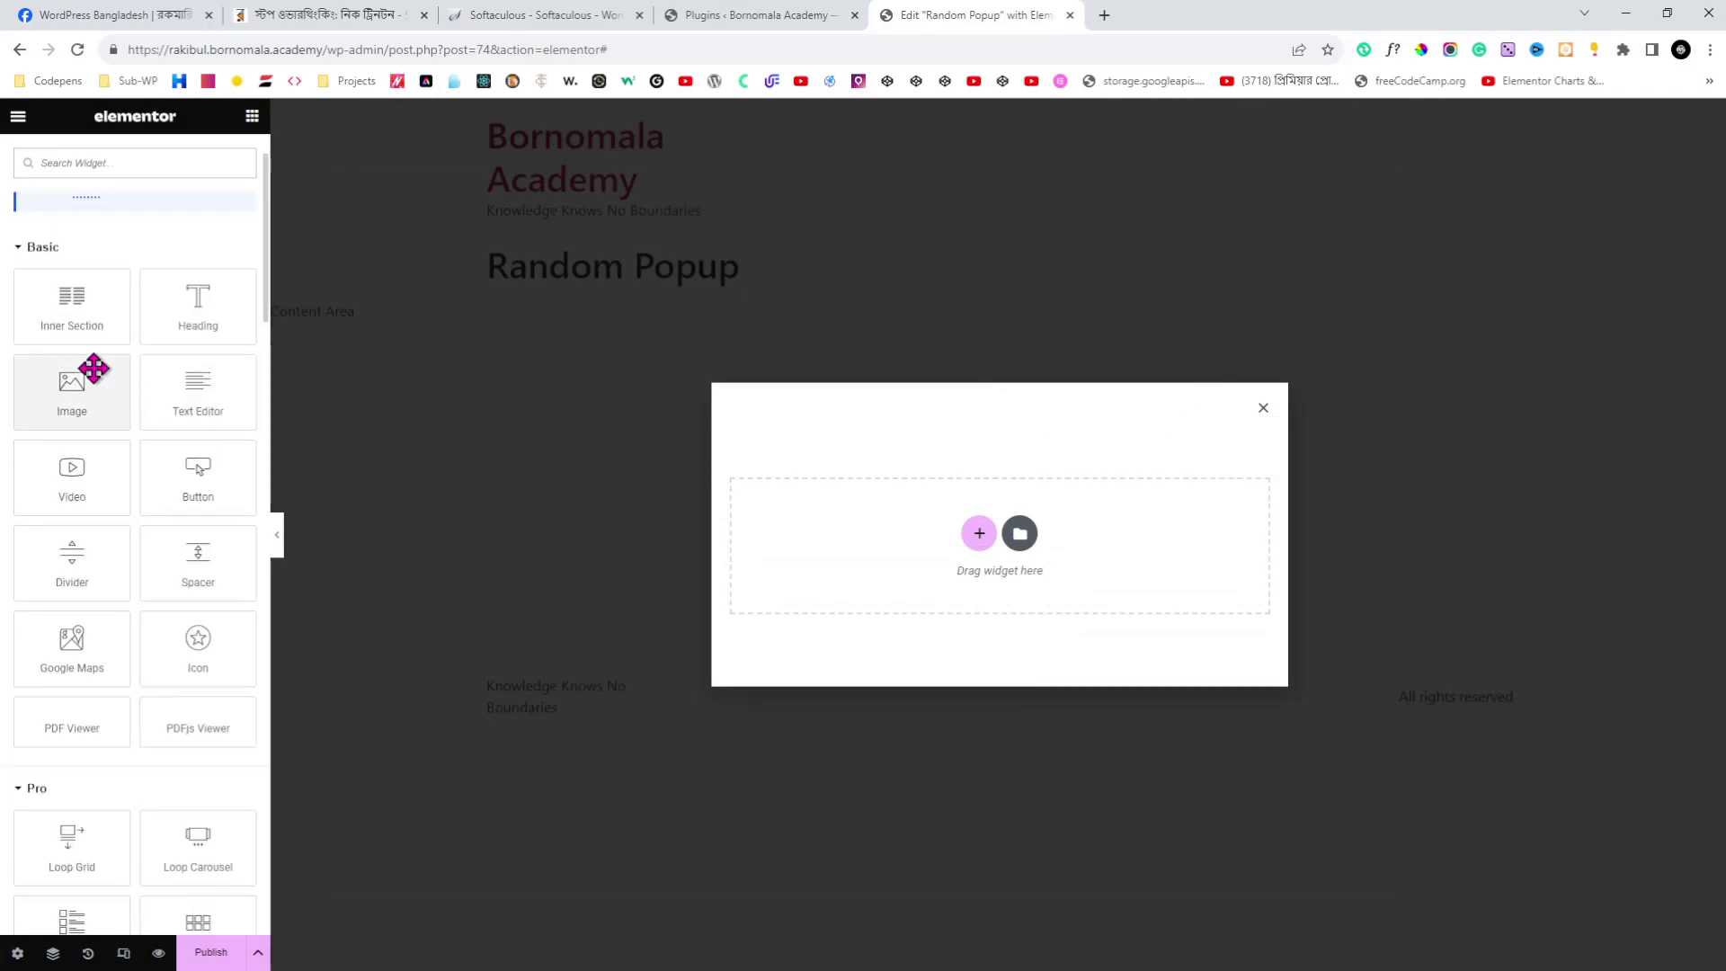
{"action": "scroll", "coordinate": [93, 368], "scroll_direction": "down", "scroll_amount": 1}
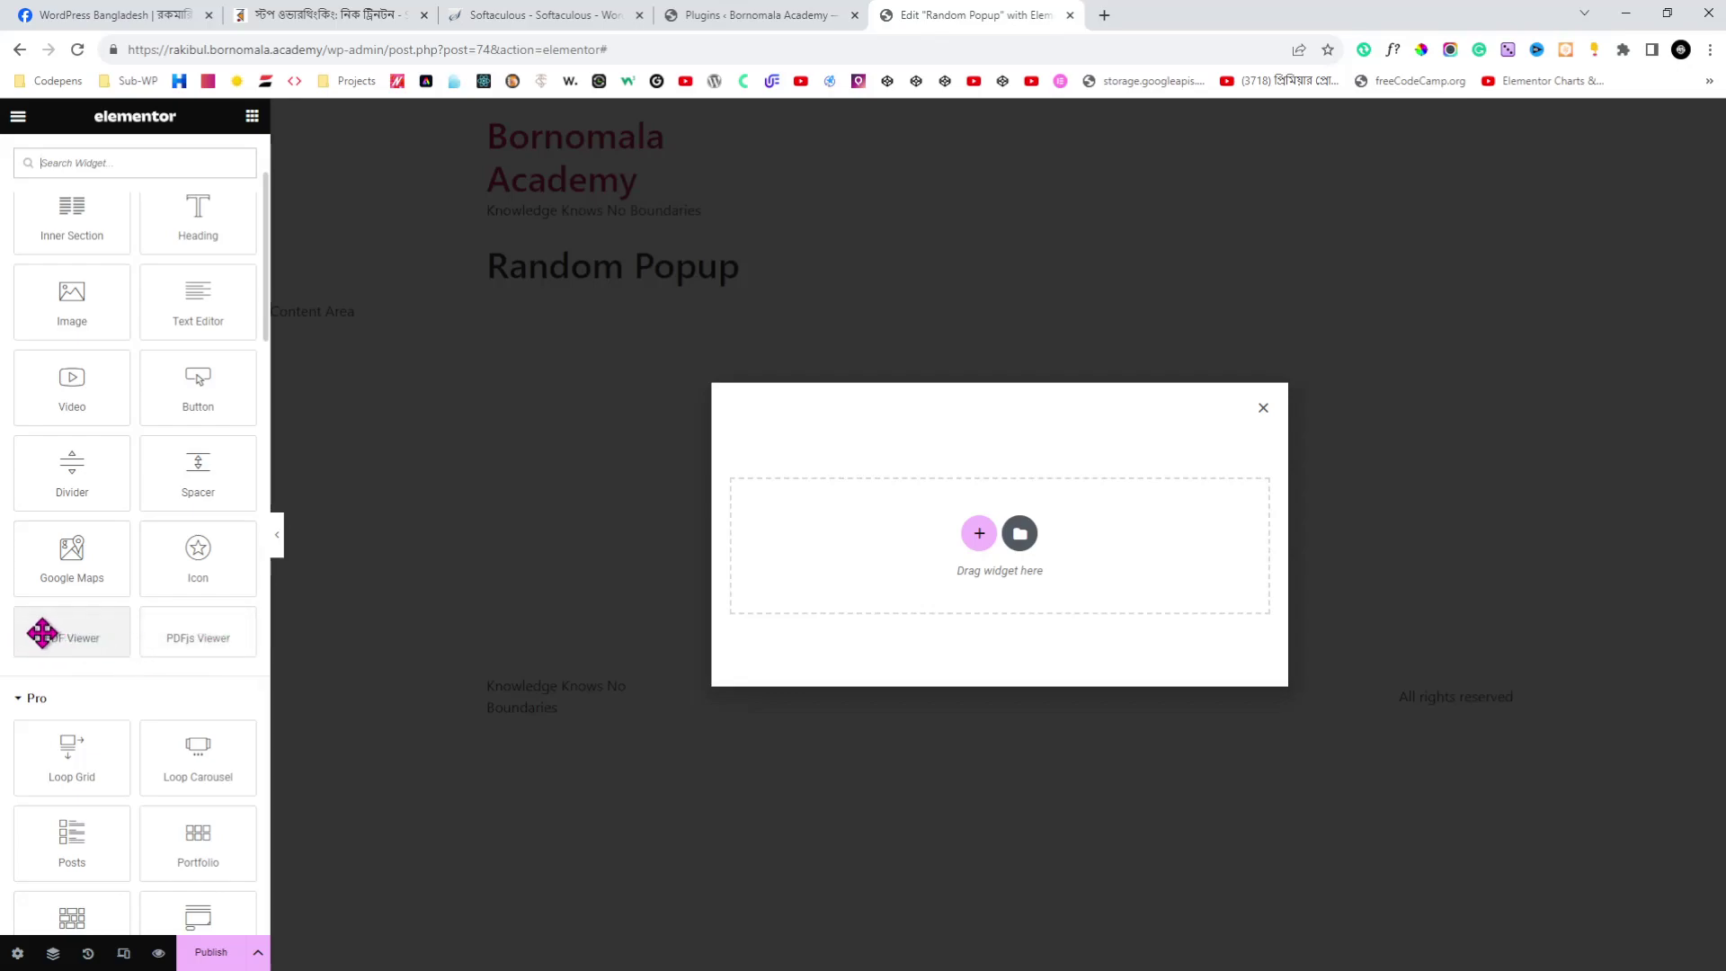
{"action": "left_click_drag", "start_coordinate": [39, 627], "coordinate": [850, 532]}
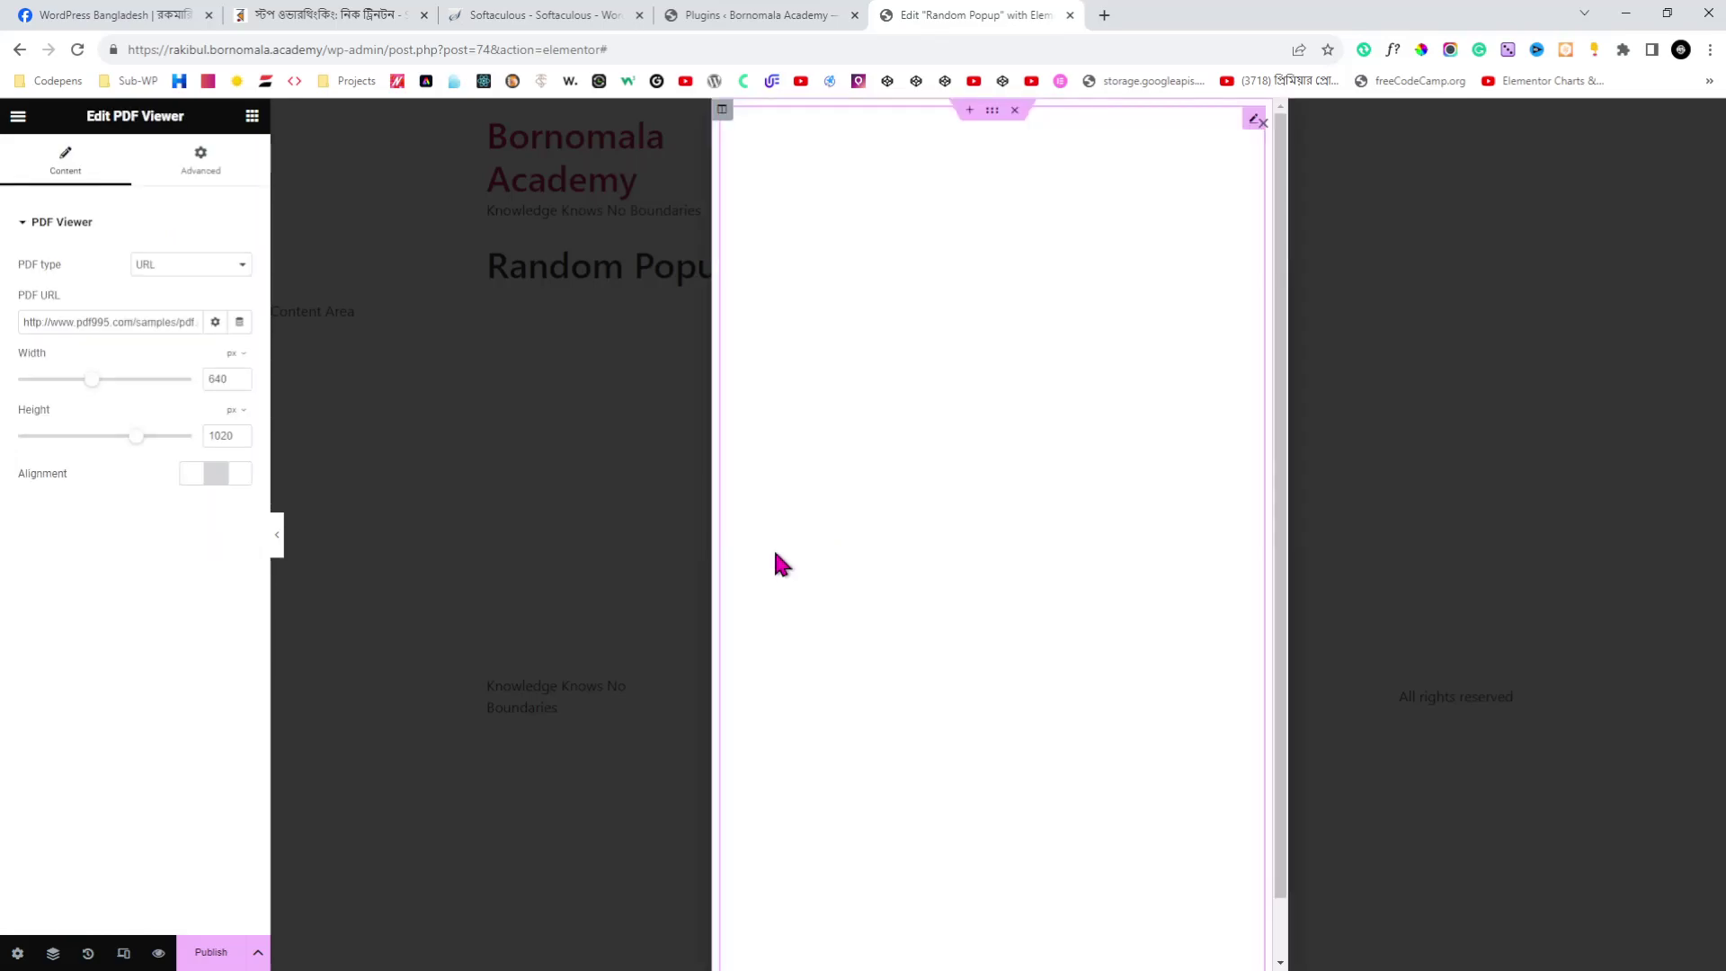
- Set the PDF Viewer widget's width to 740 px and its height to 785 px
{"action": "left_click", "coordinate": [136, 437]}
{"action": "mouse_move", "coordinate": [135, 437]}
{"action": "left_mouse_down"}
{"action": "mouse_move", "coordinate": [56, 439]}
{"action": "mouse_move", "coordinate": [118, 433]}
{"action": "left_mouse_up"}
{"action": "left_click", "coordinate": [239, 440]}
{"action": "left_click", "coordinate": [239, 440]}
{"action": "left_click_drag", "start_coordinate": [92, 379], "coordinate": [104, 378]}
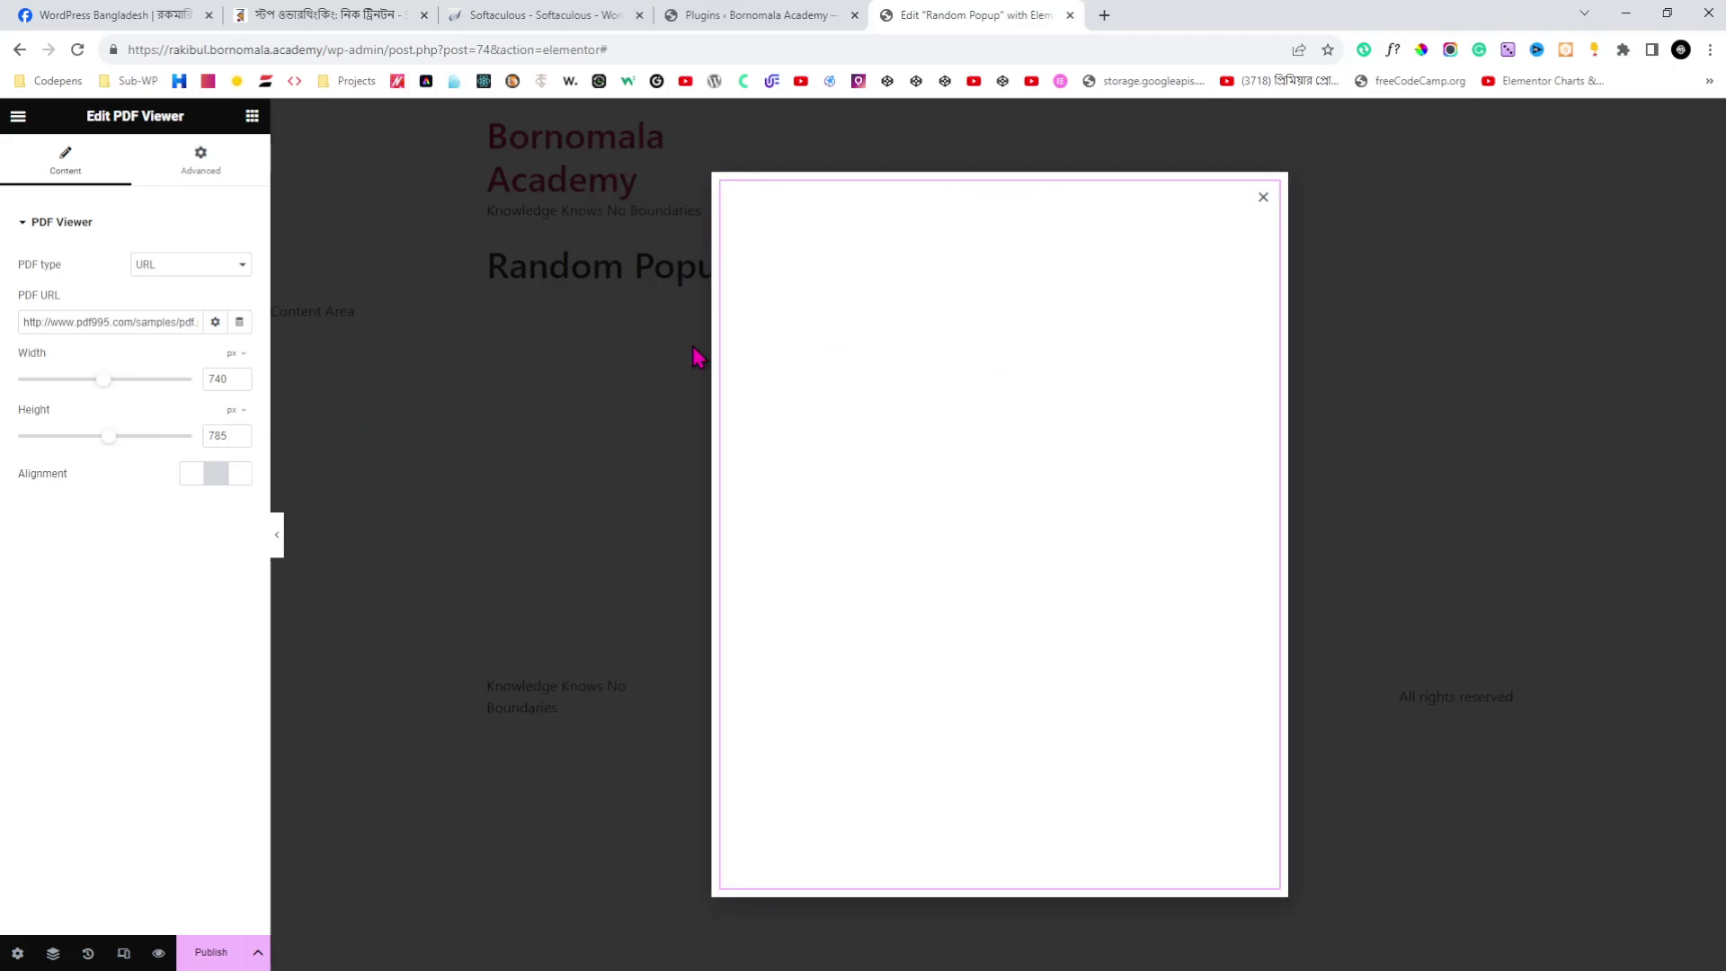
- Make the widget's PDF URL dynamic using JetEngine's Custom Field tag, with the PDF Viewer URL meta field as source
{"action": "left_click_drag", "start_coordinate": [18, 268], "coordinate": [63, 269]}
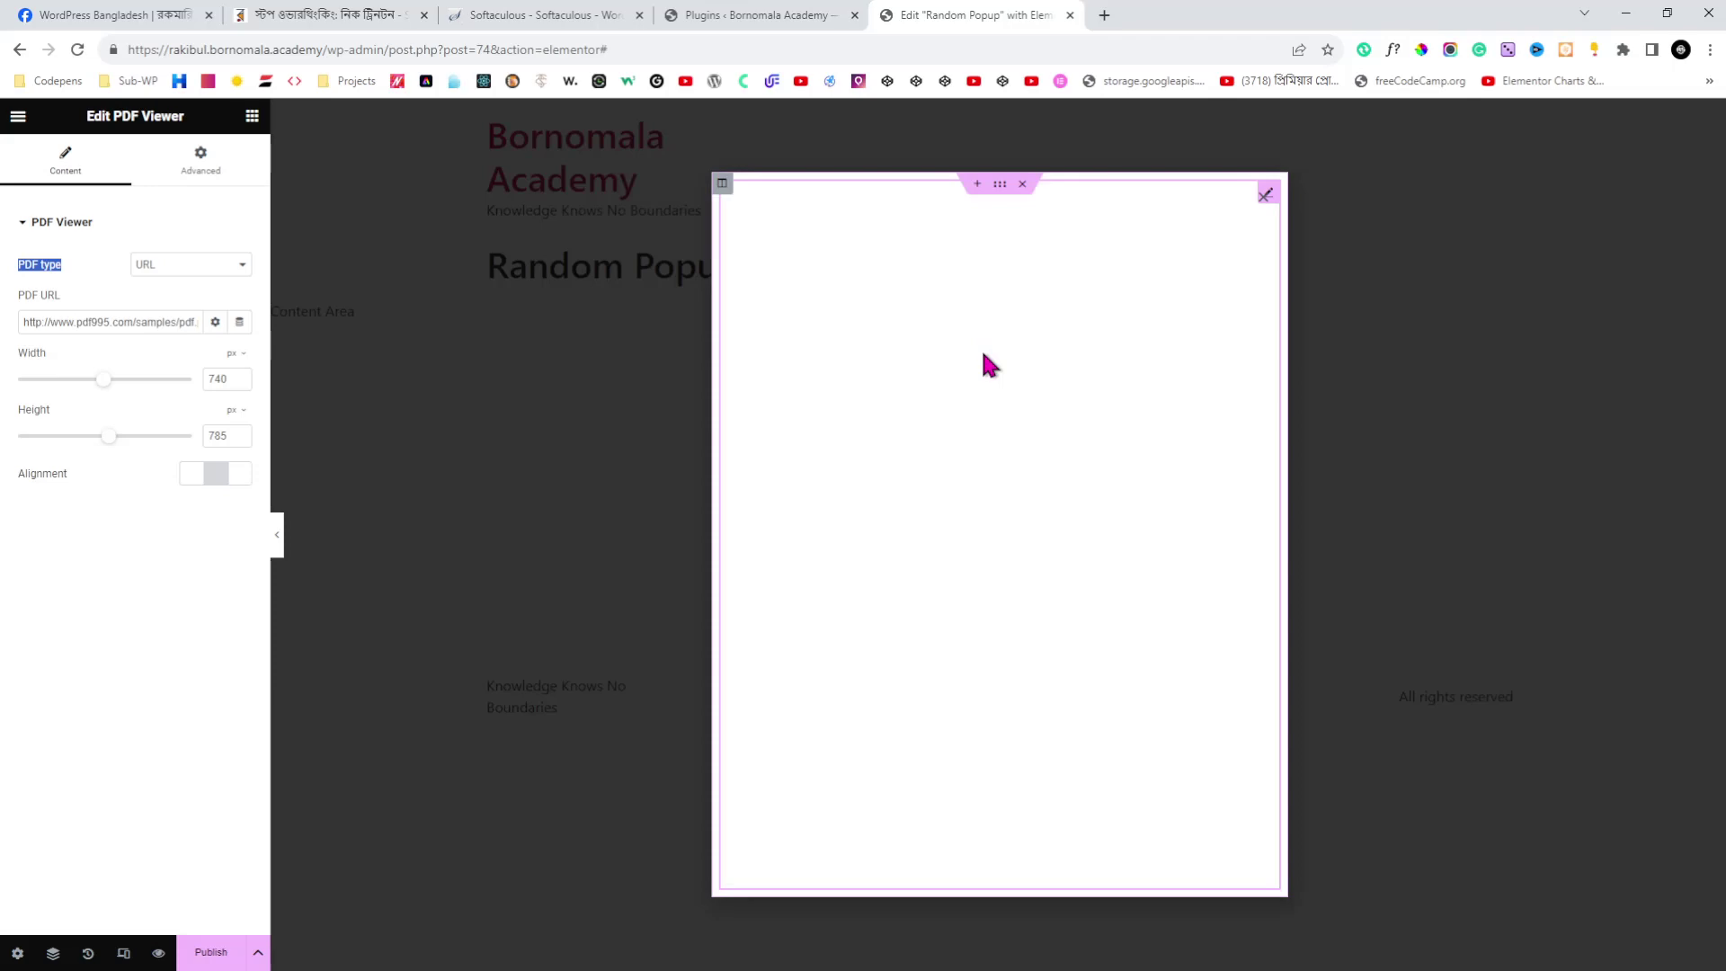
{"action": "left_click", "coordinate": [240, 322]}
{"action": "scroll", "coordinate": [171, 402], "scroll_direction": "down", "scroll_amount": 5}
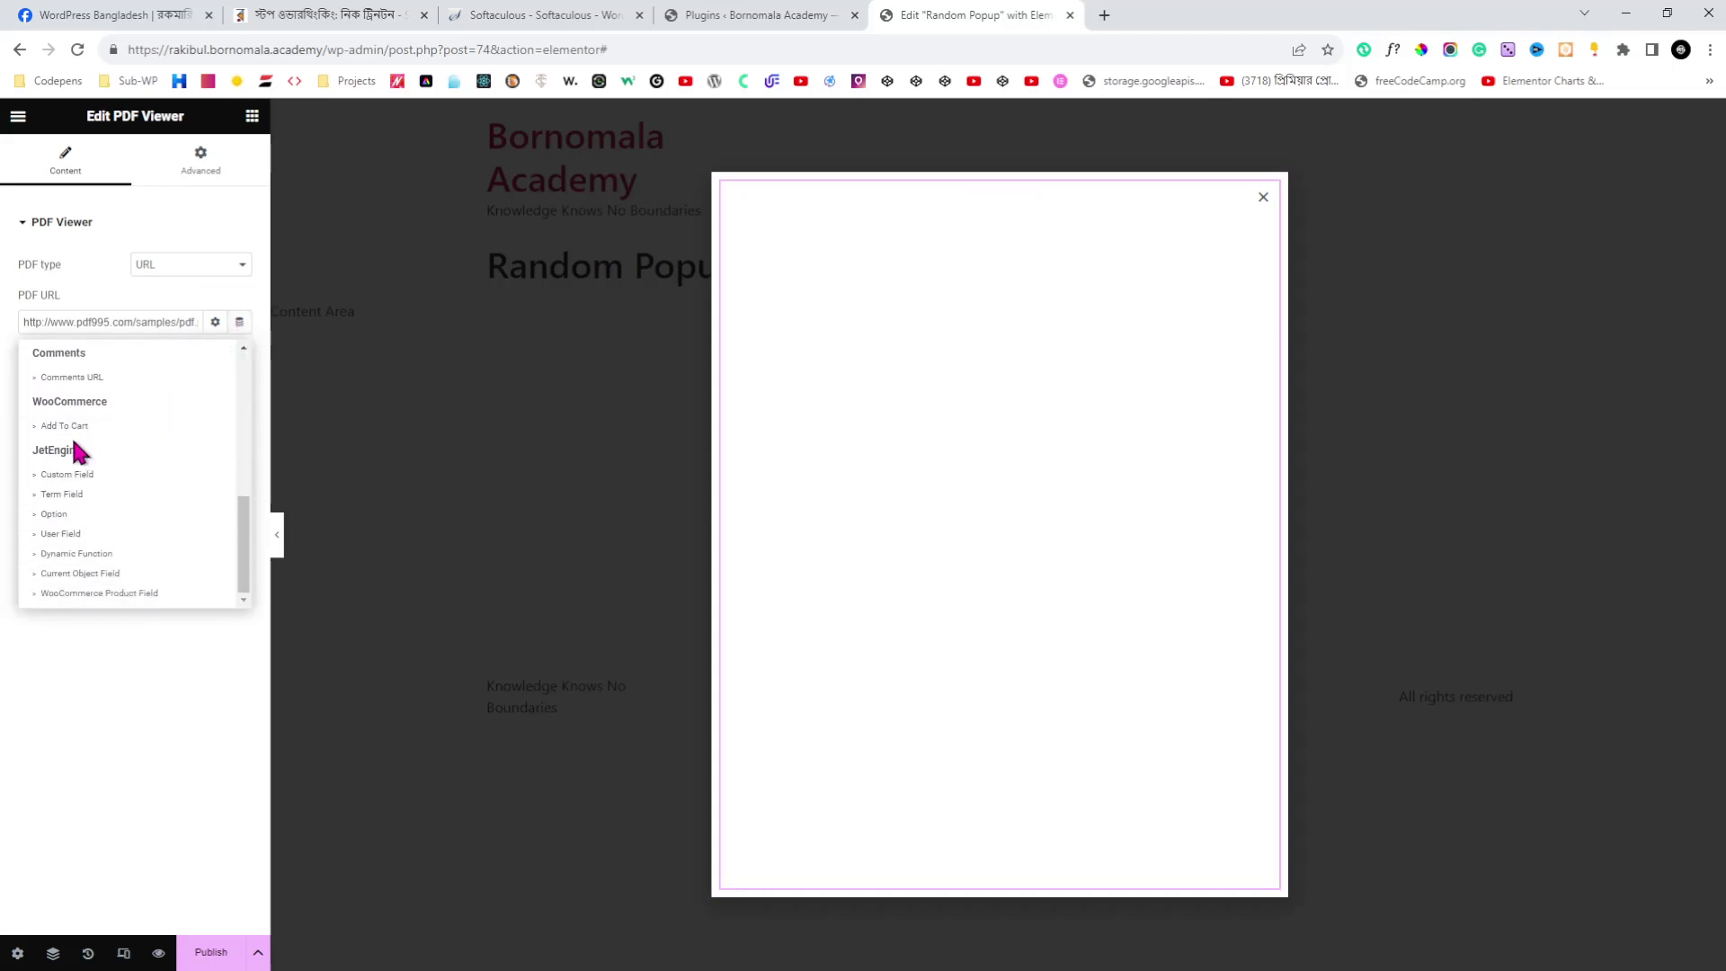
{"action": "left_click", "coordinate": [83, 476]}
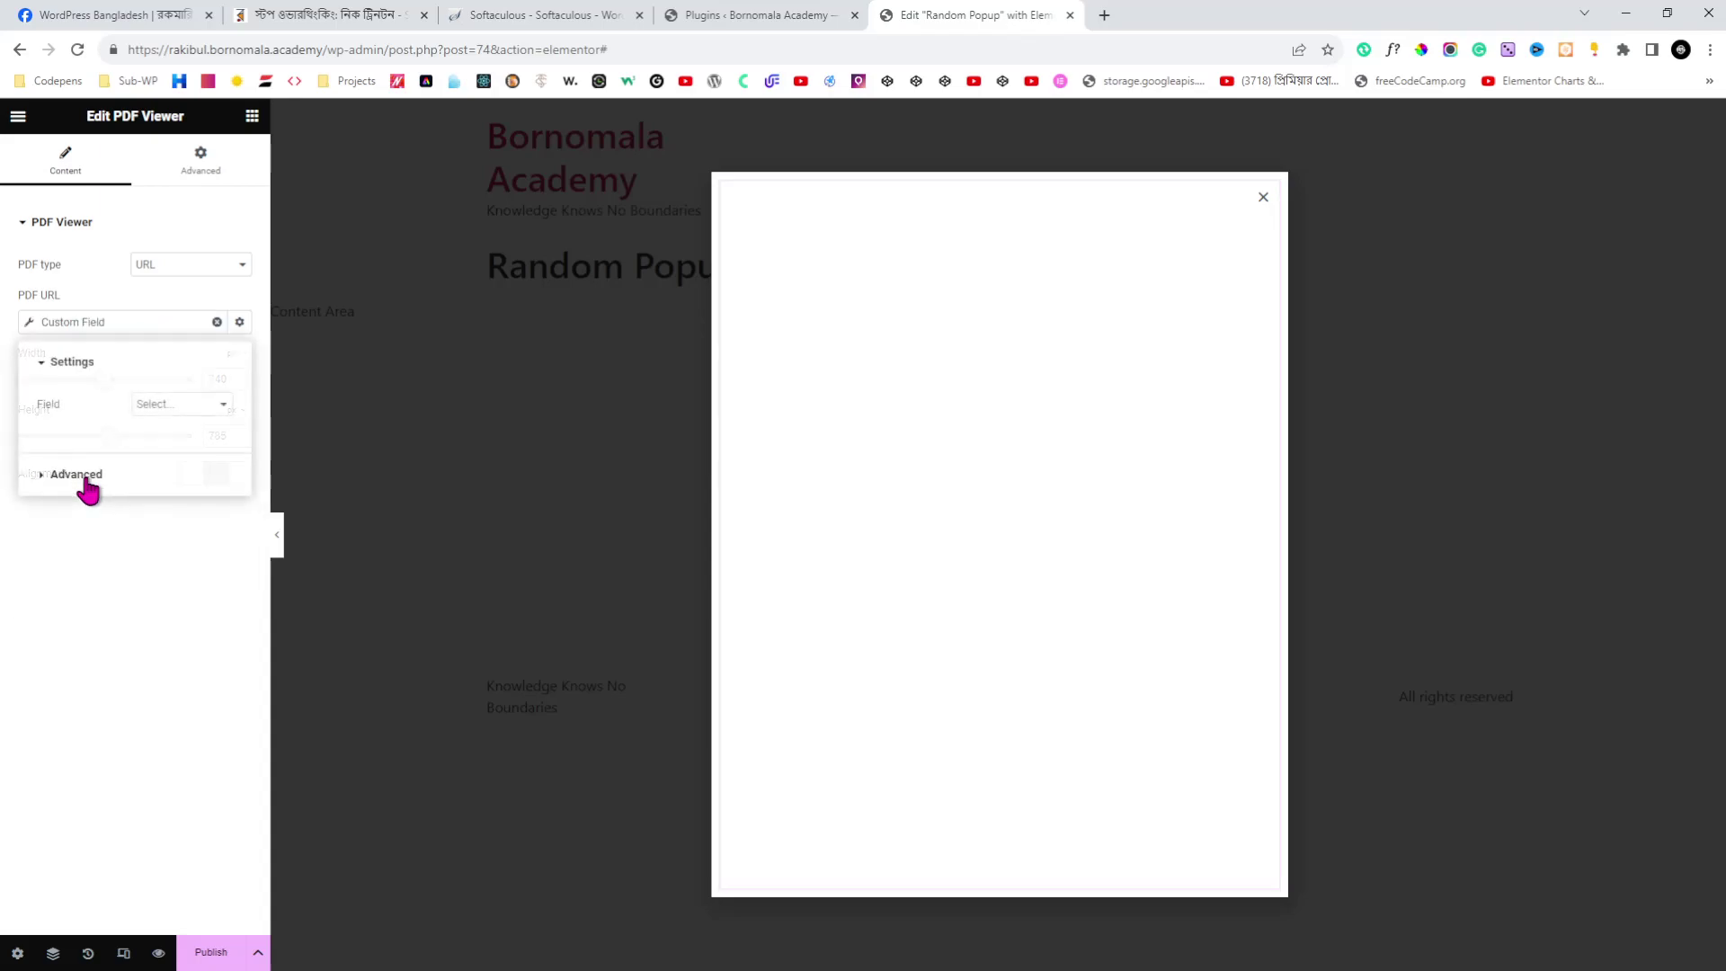
{"action": "left_click_drag", "start_coordinate": [38, 403], "coordinate": [63, 406]}
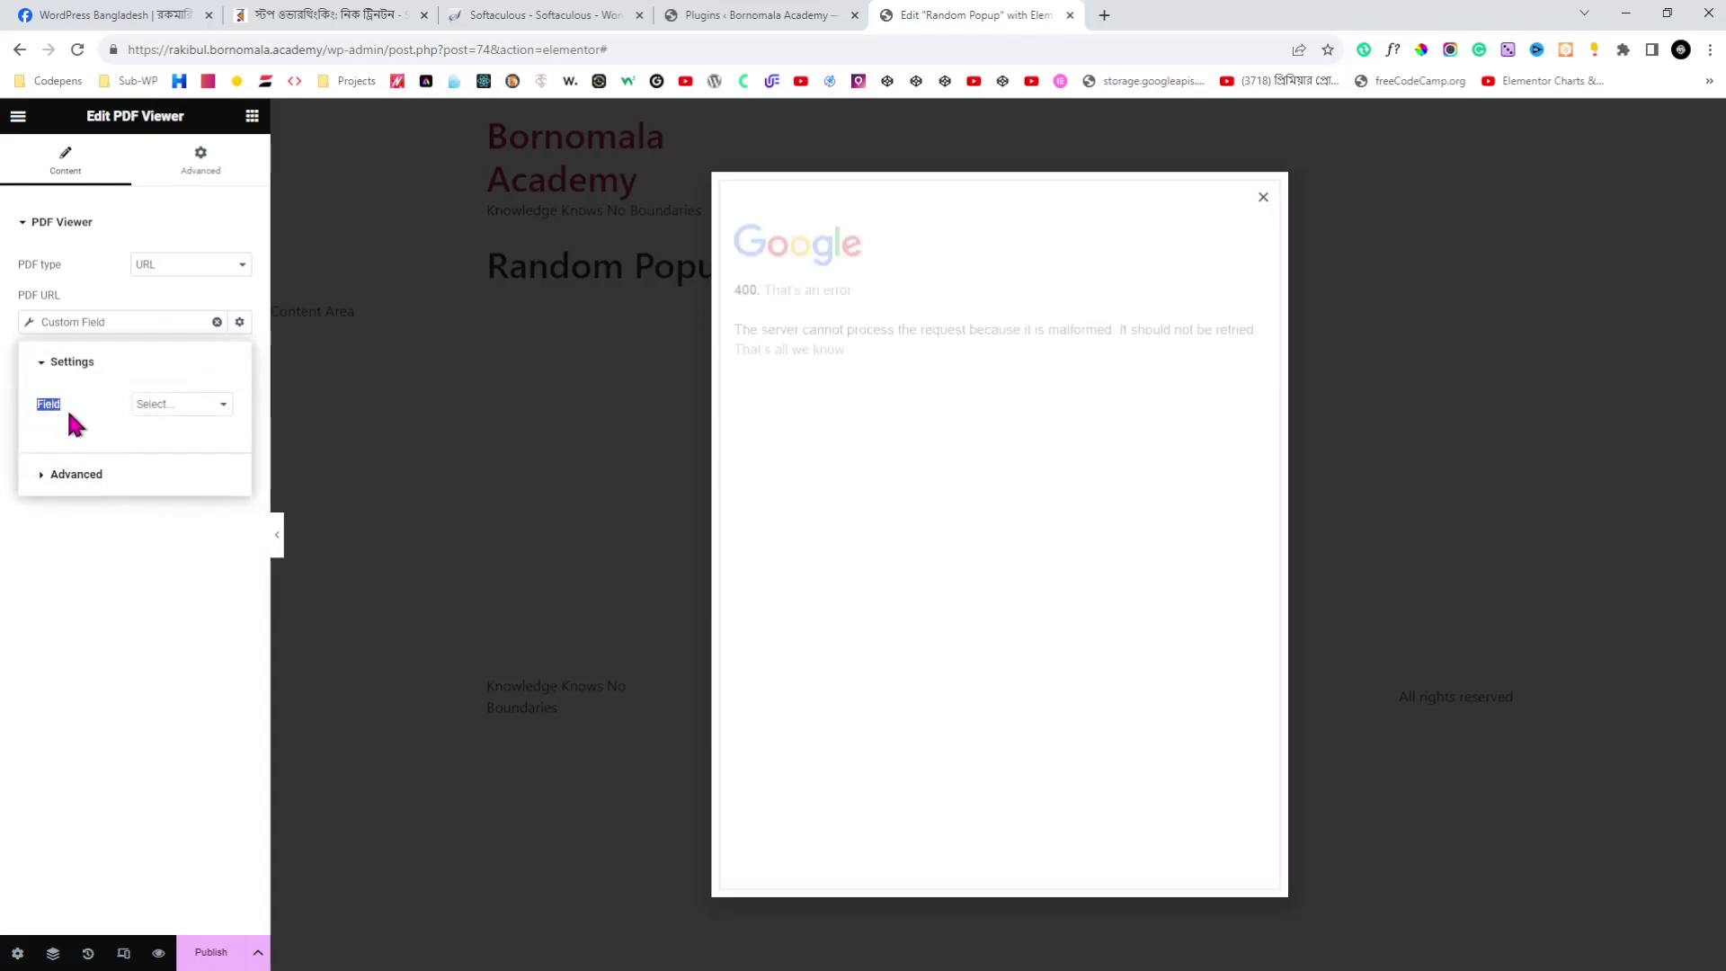
{"action": "left_click", "coordinate": [222, 447]}
{"action": "left_click", "coordinate": [153, 608]}
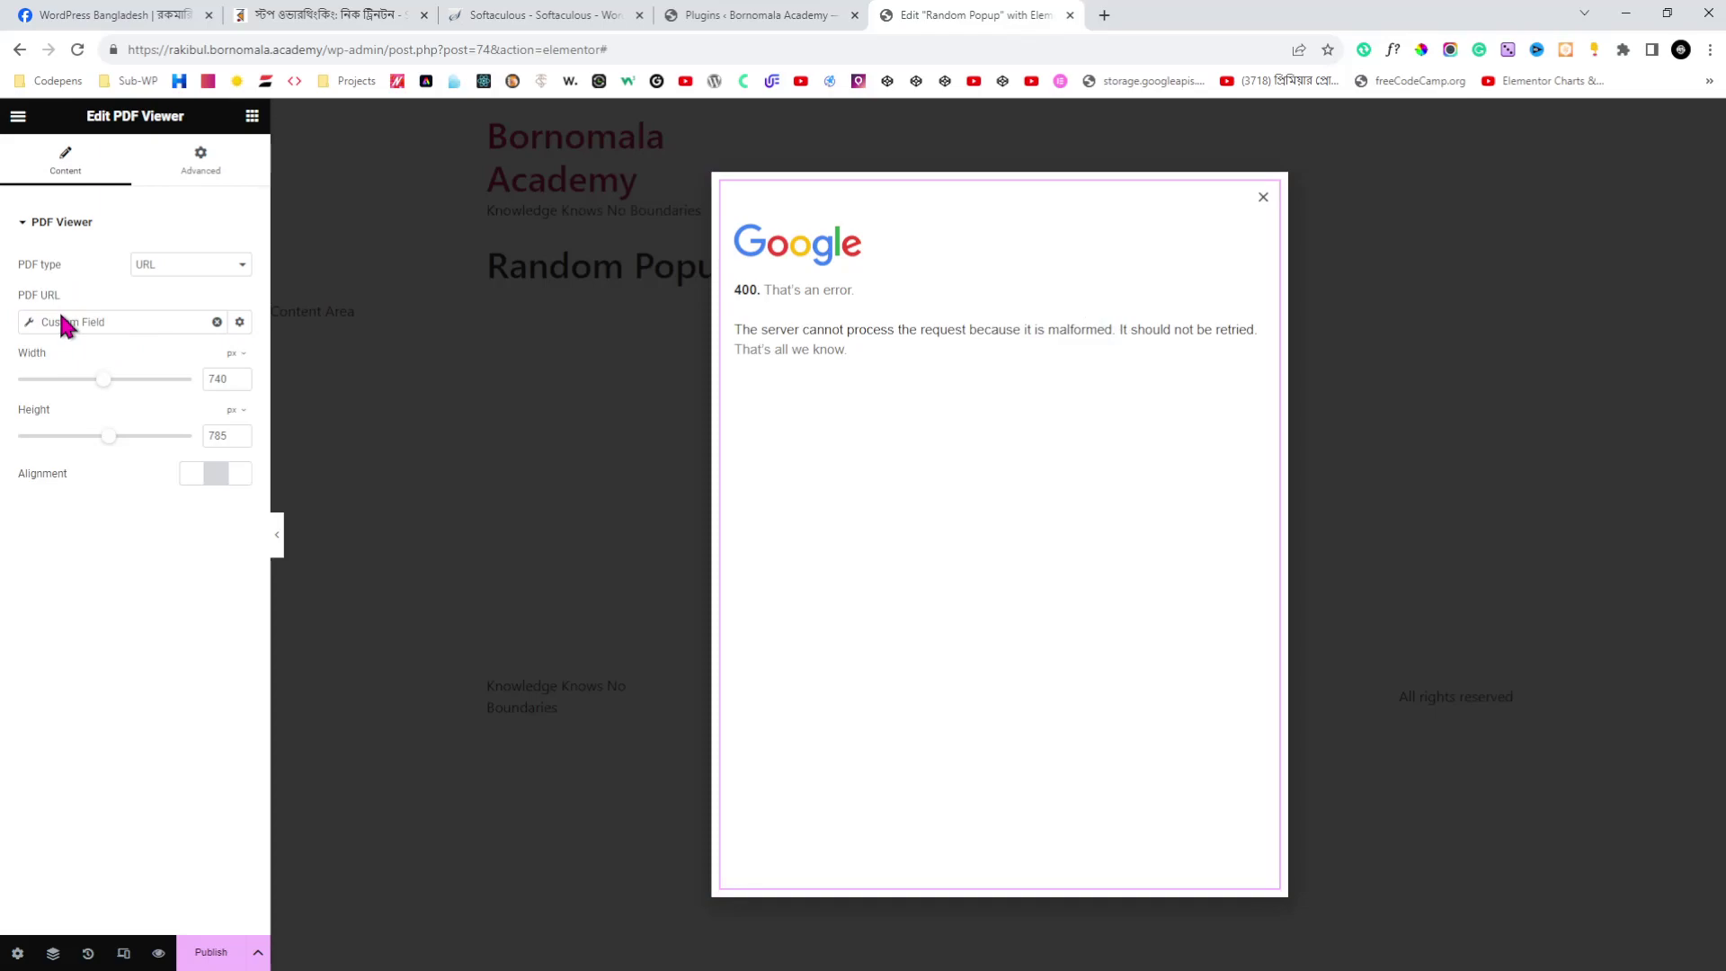
- Publish the popup without display conditions and exit the Elementor editor to WordPress
{"action": "left_click", "coordinate": [212, 954]}
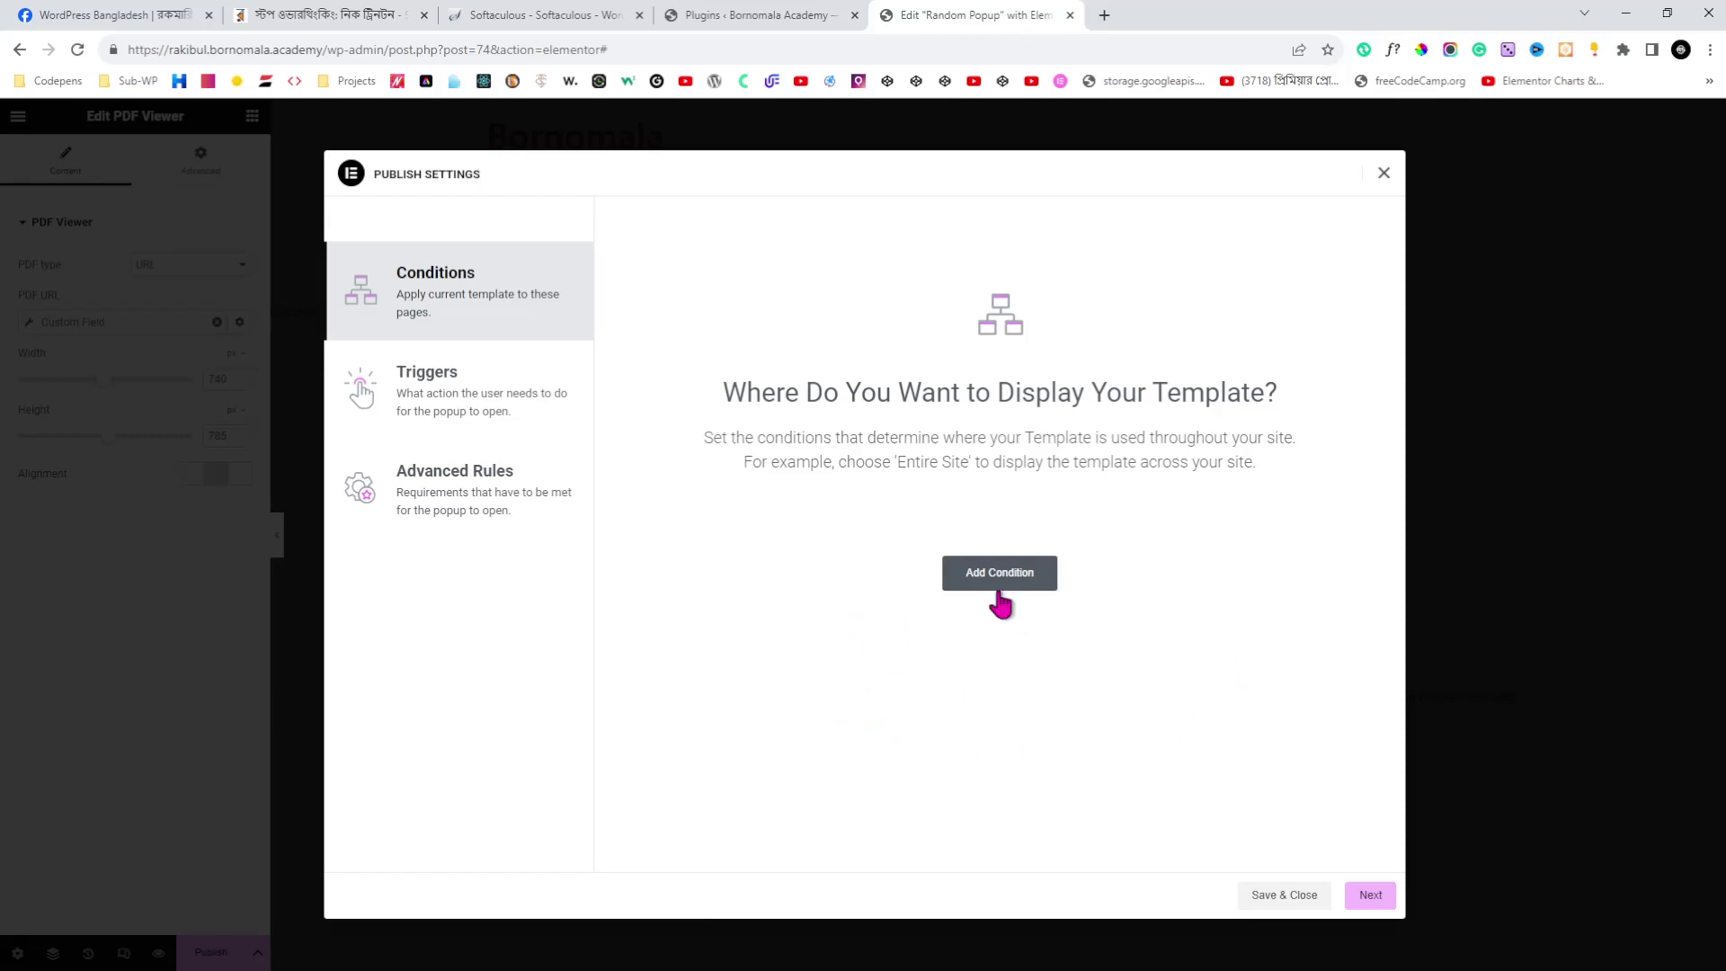
{"action": "left_click", "coordinate": [1283, 897]}
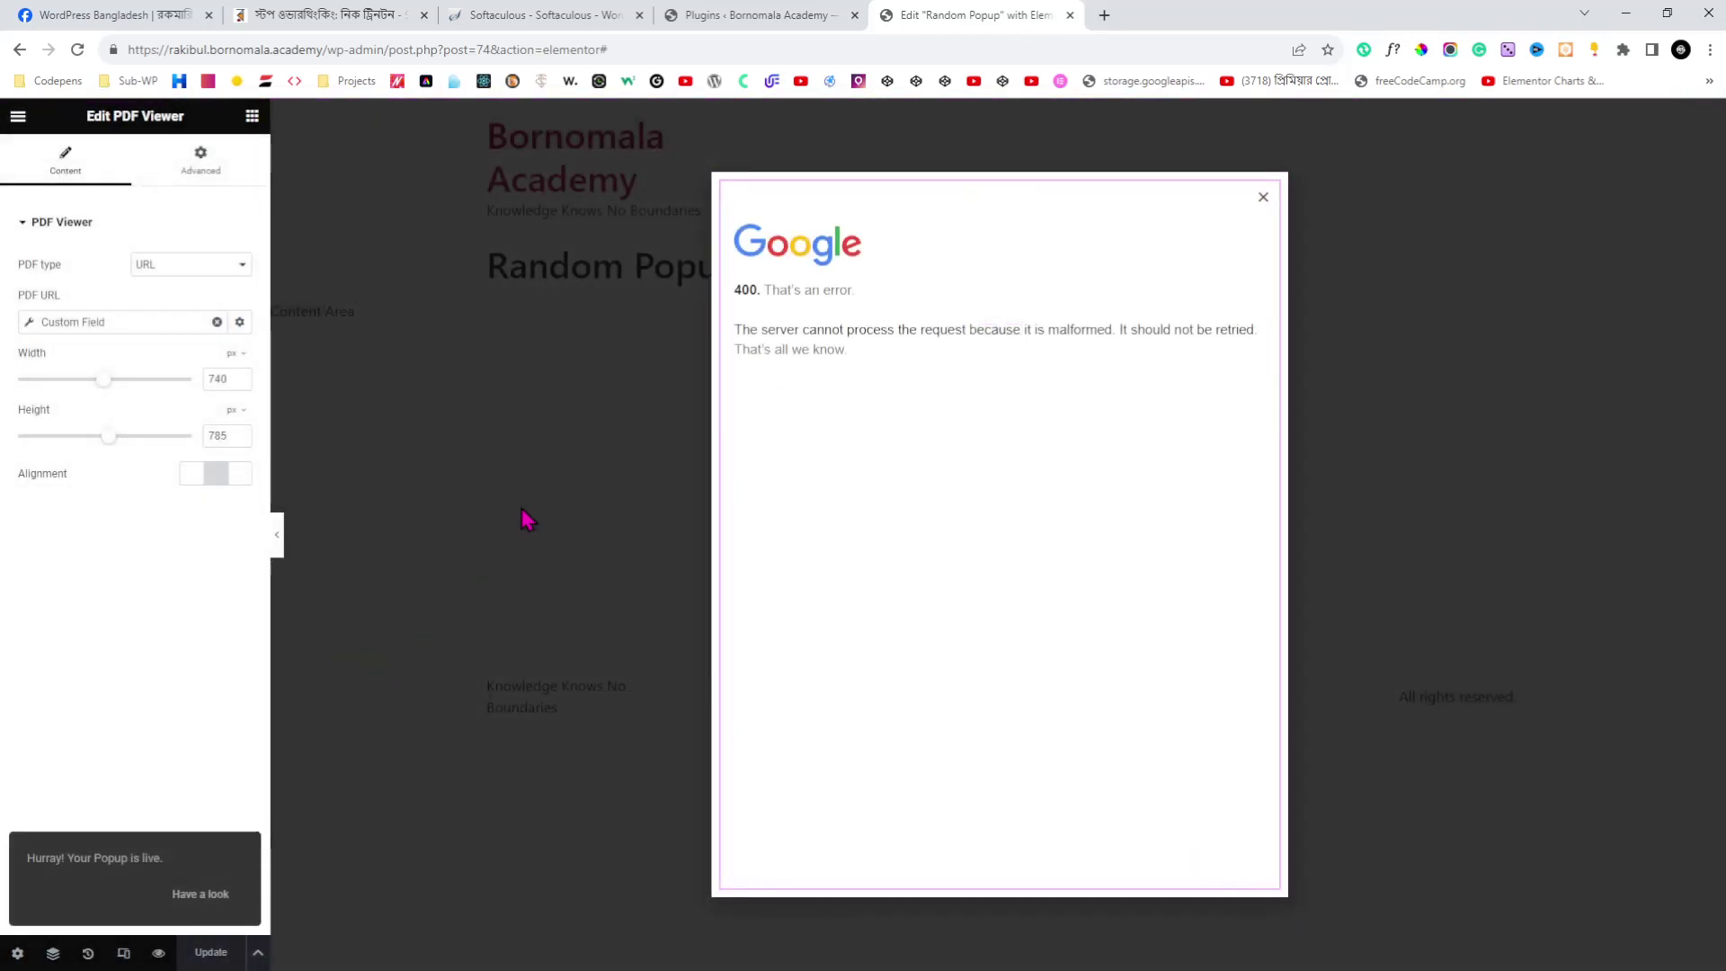
{"action": "left_click", "coordinate": [18, 121]}
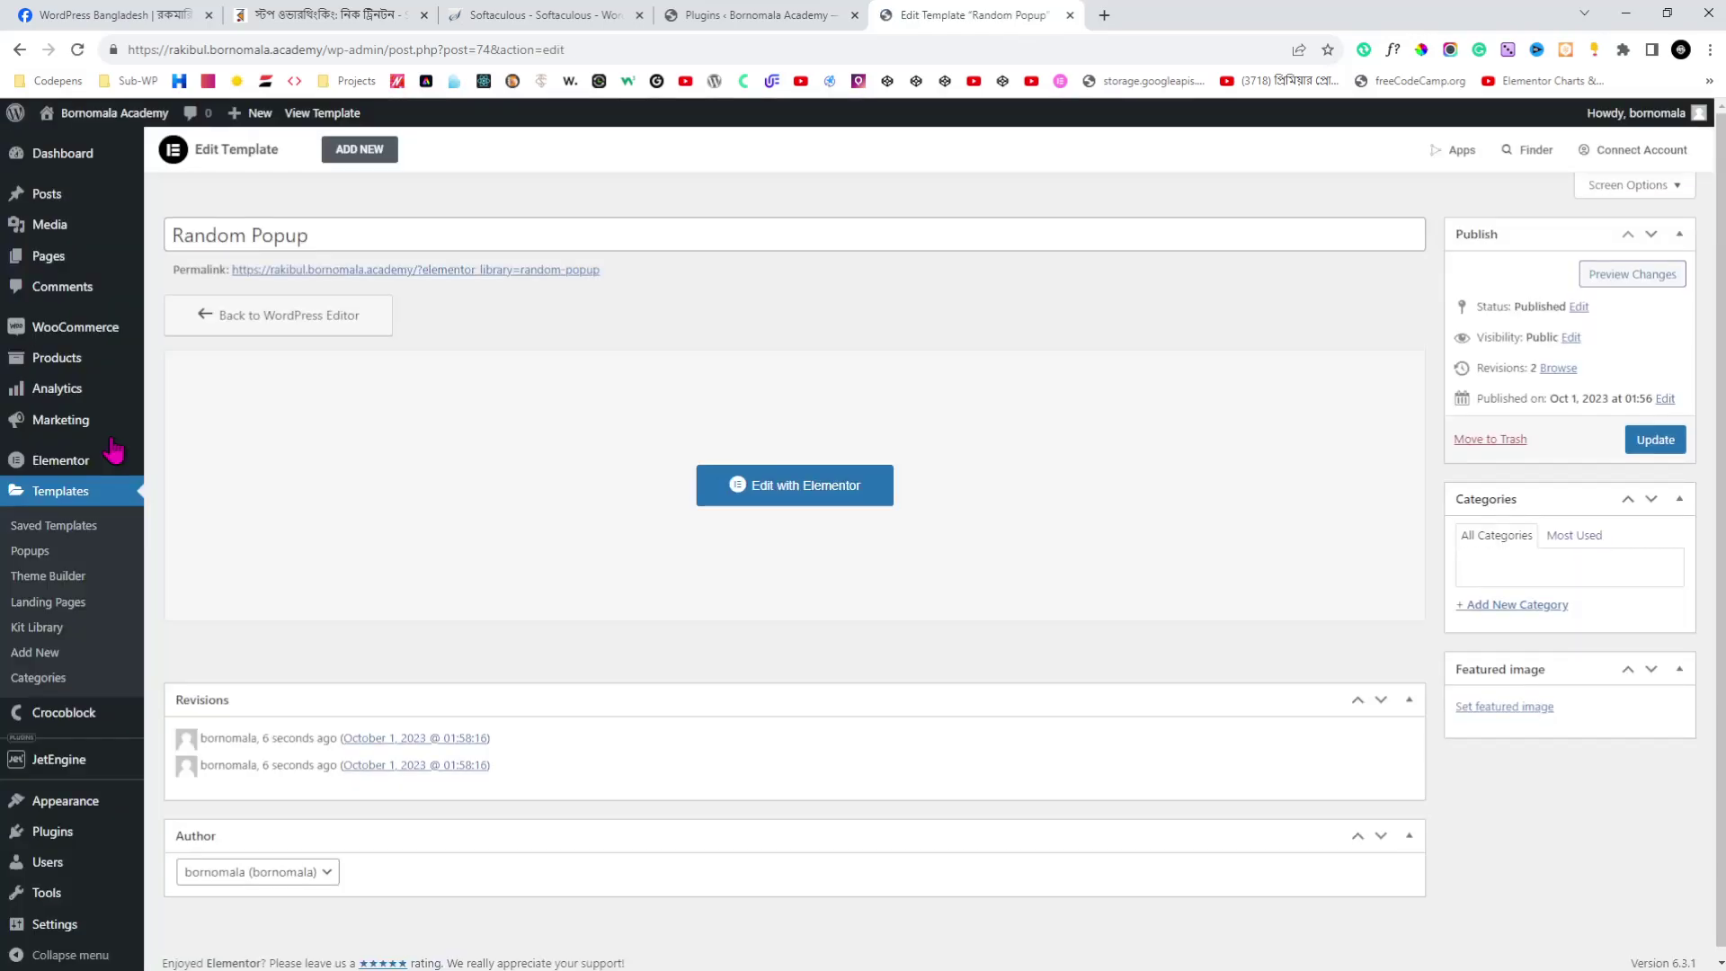
- Open the Elementor Single Product template from the Theme Builder in Elementor and start editing the green preview button below Add to cart
{"action": "mouse_move", "coordinate": [87, 385]}
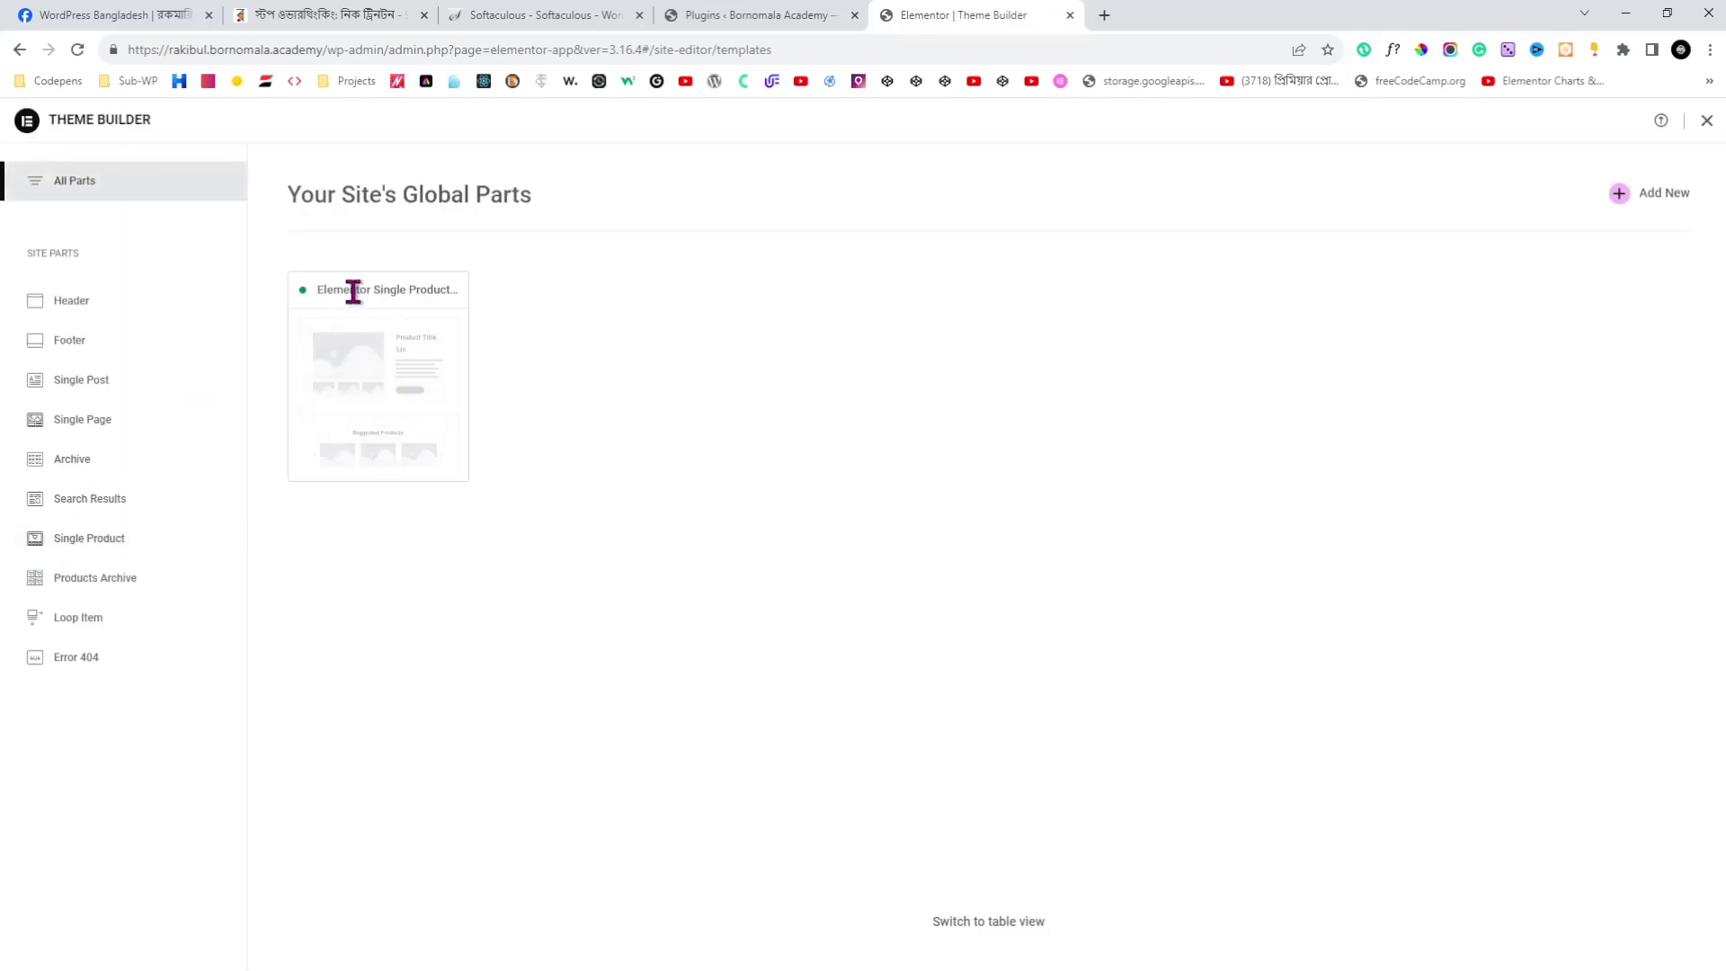
{"action": "left_click", "coordinate": [386, 396]}
{"action": "left_click", "coordinate": [924, 294]}
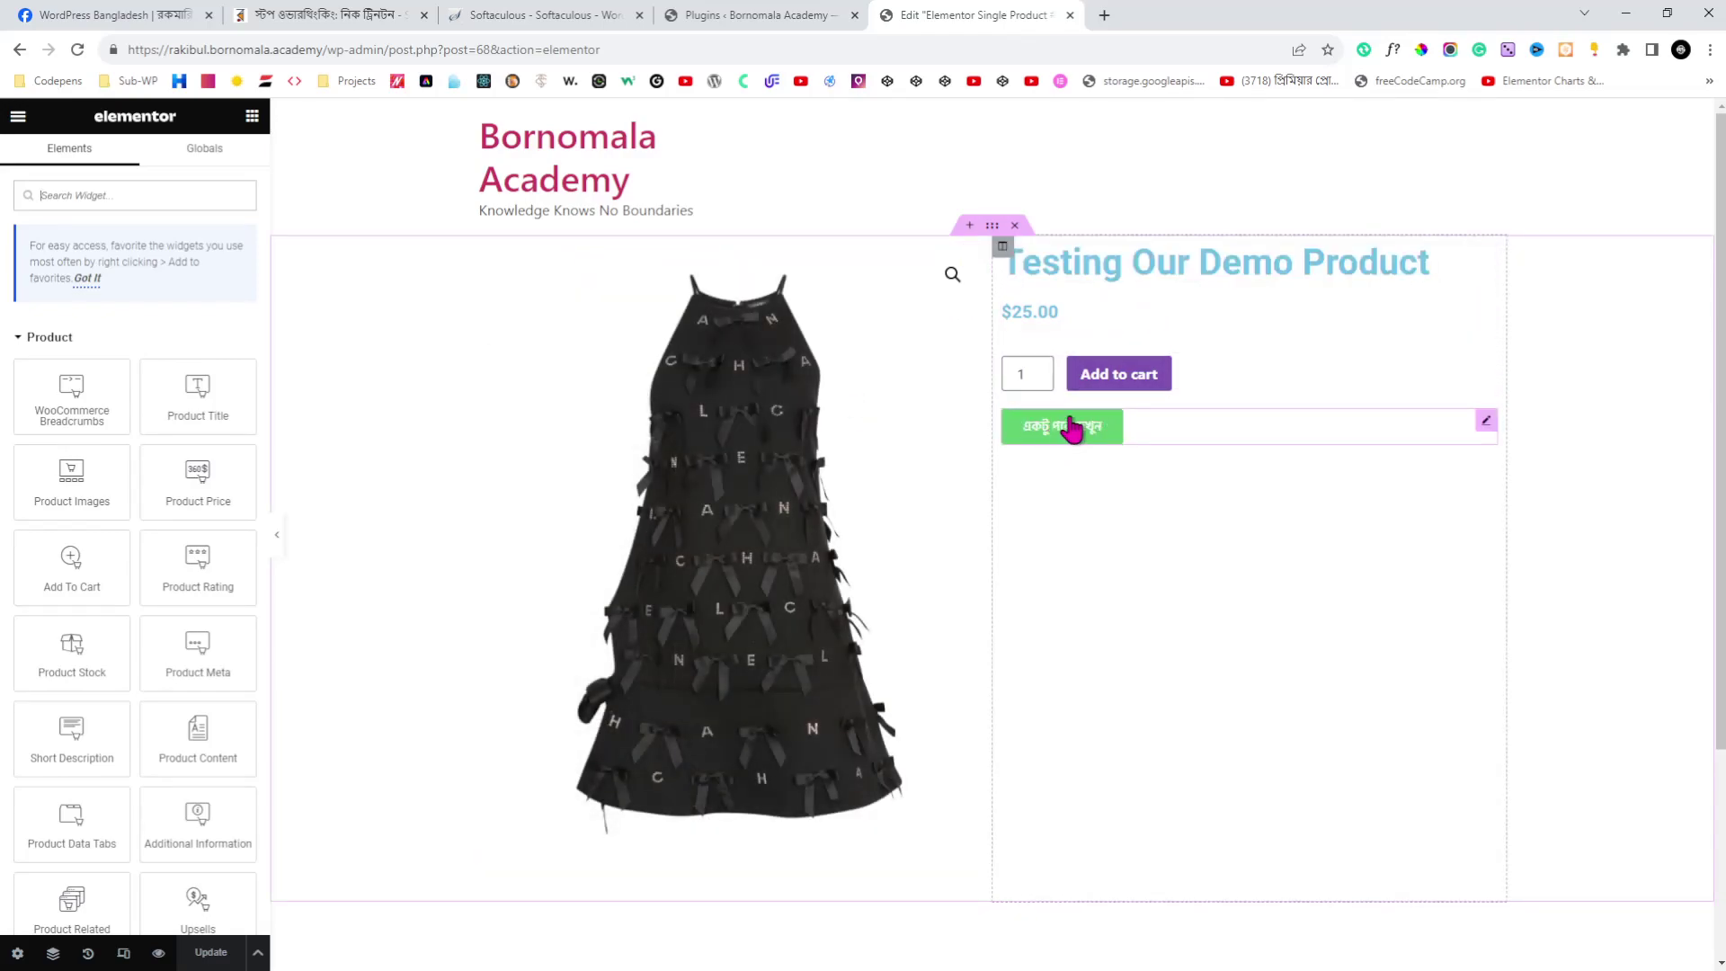
{"action": "left_click", "coordinate": [1488, 427]}
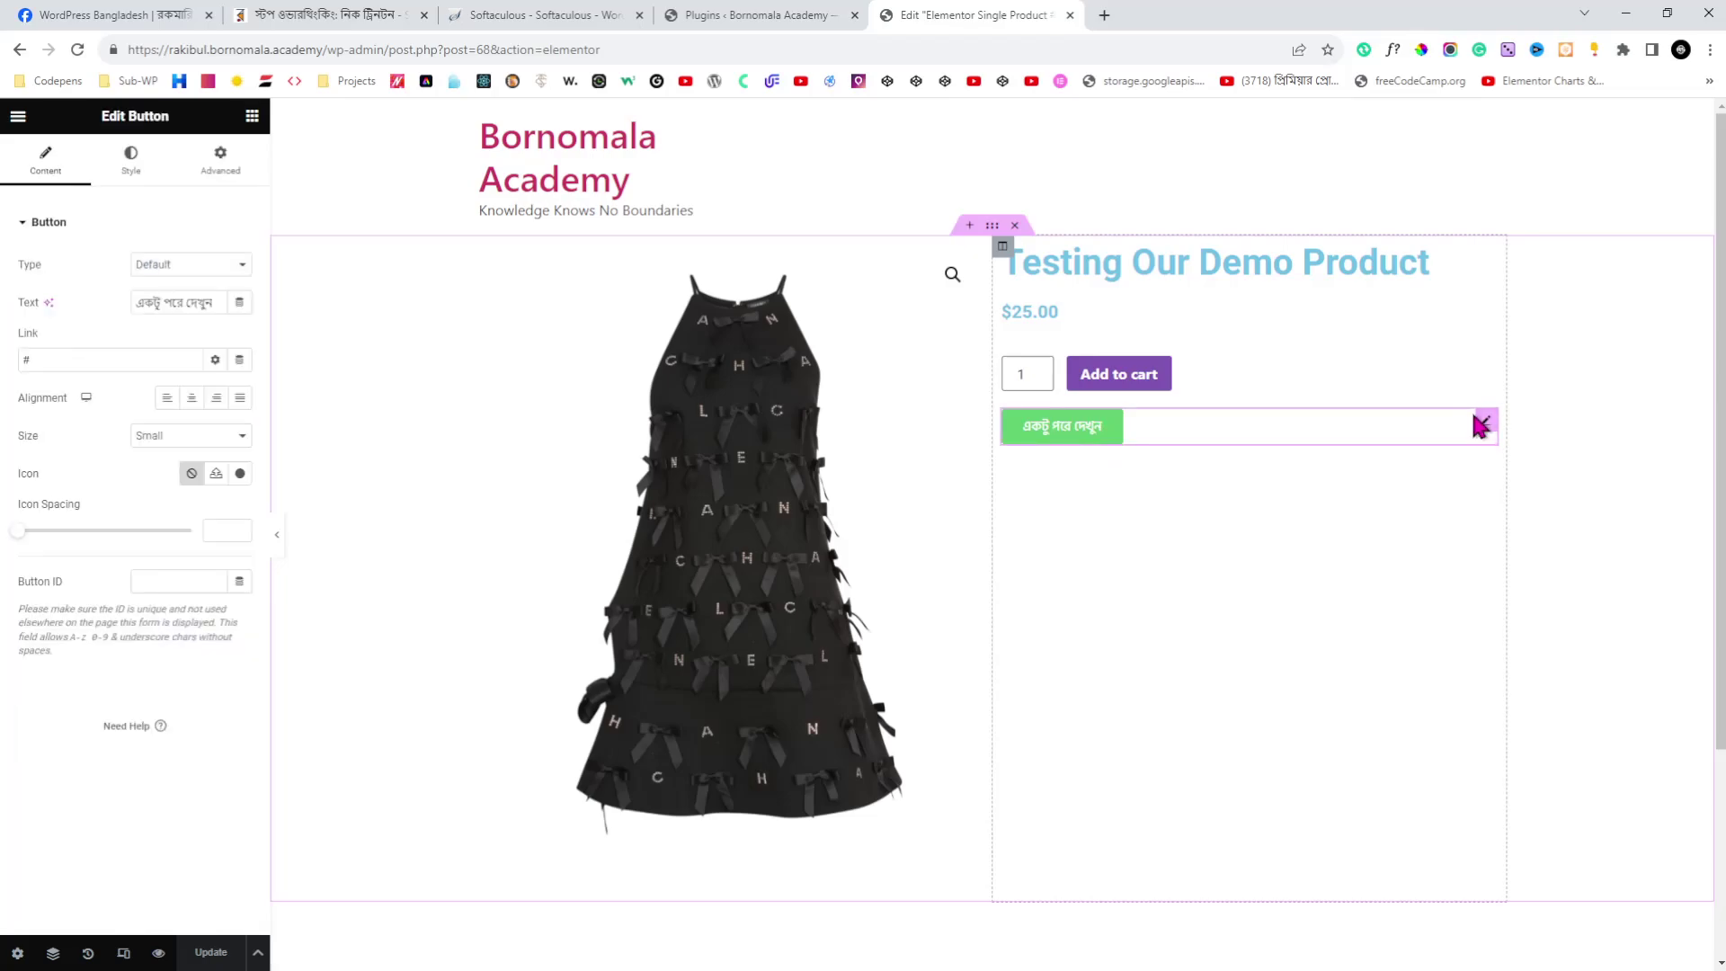
- Make the preview button's link dynamic using the Popup action
{"action": "left_click_drag", "start_coordinate": [18, 331], "coordinate": [63, 342]}
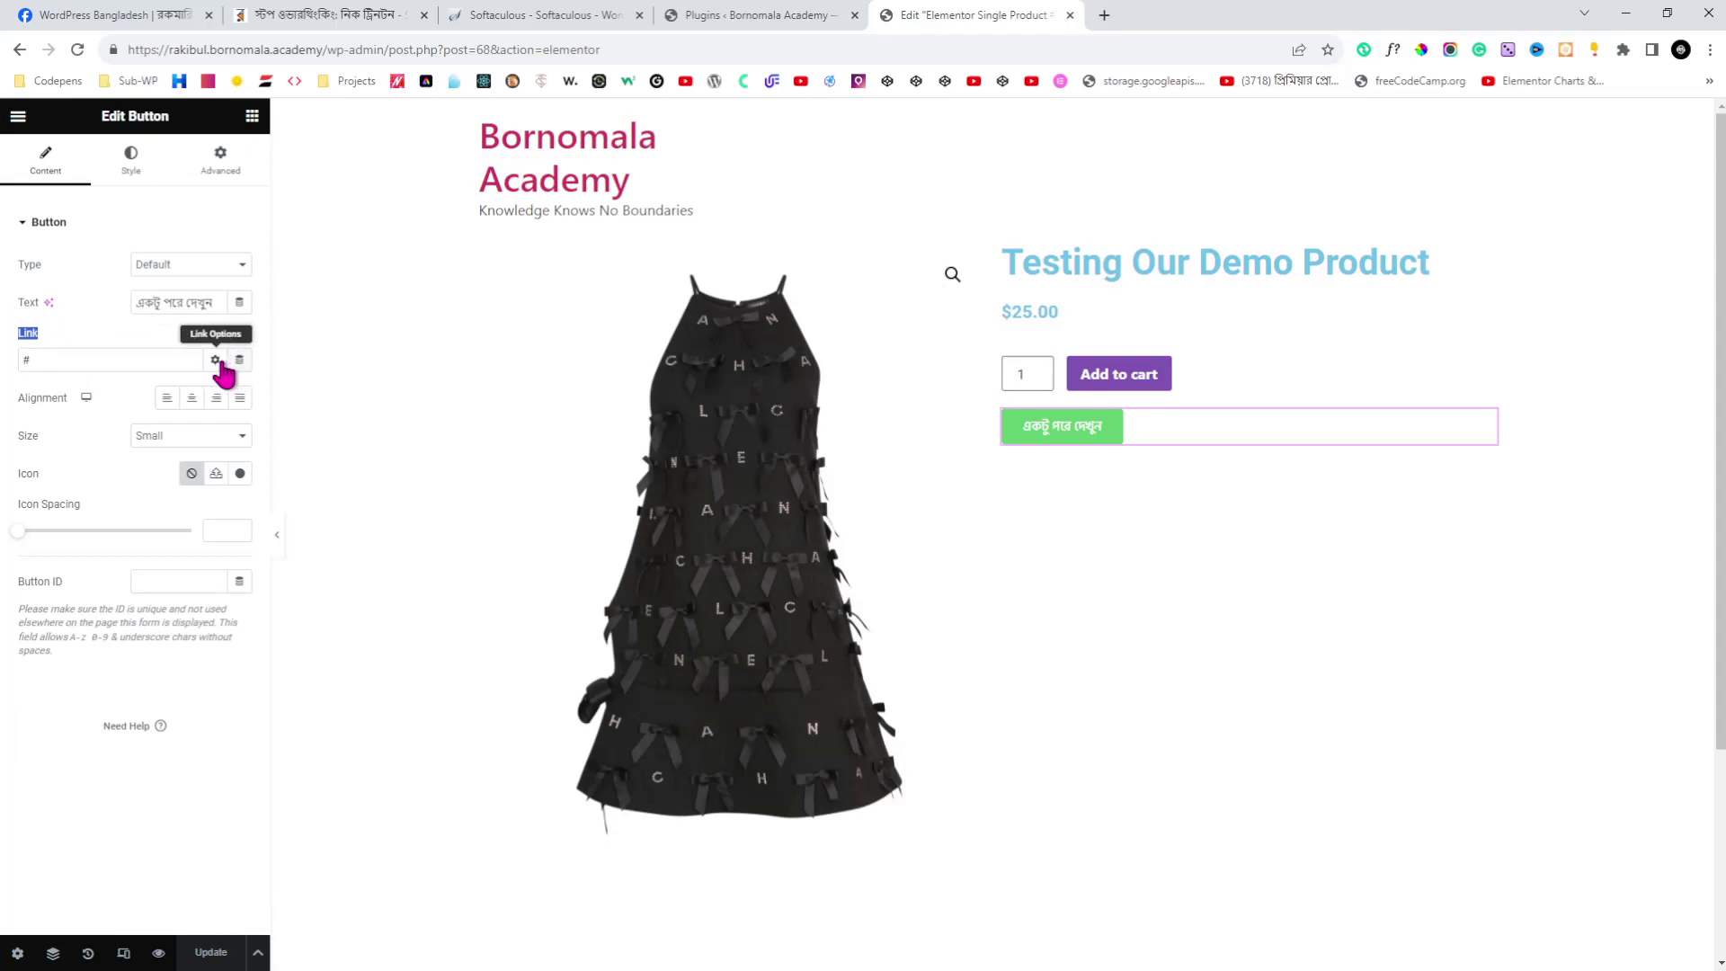
{"action": "left_click", "coordinate": [239, 362]}
{"action": "scroll", "coordinate": [140, 455], "scroll_direction": "down", "scroll_amount": 3}
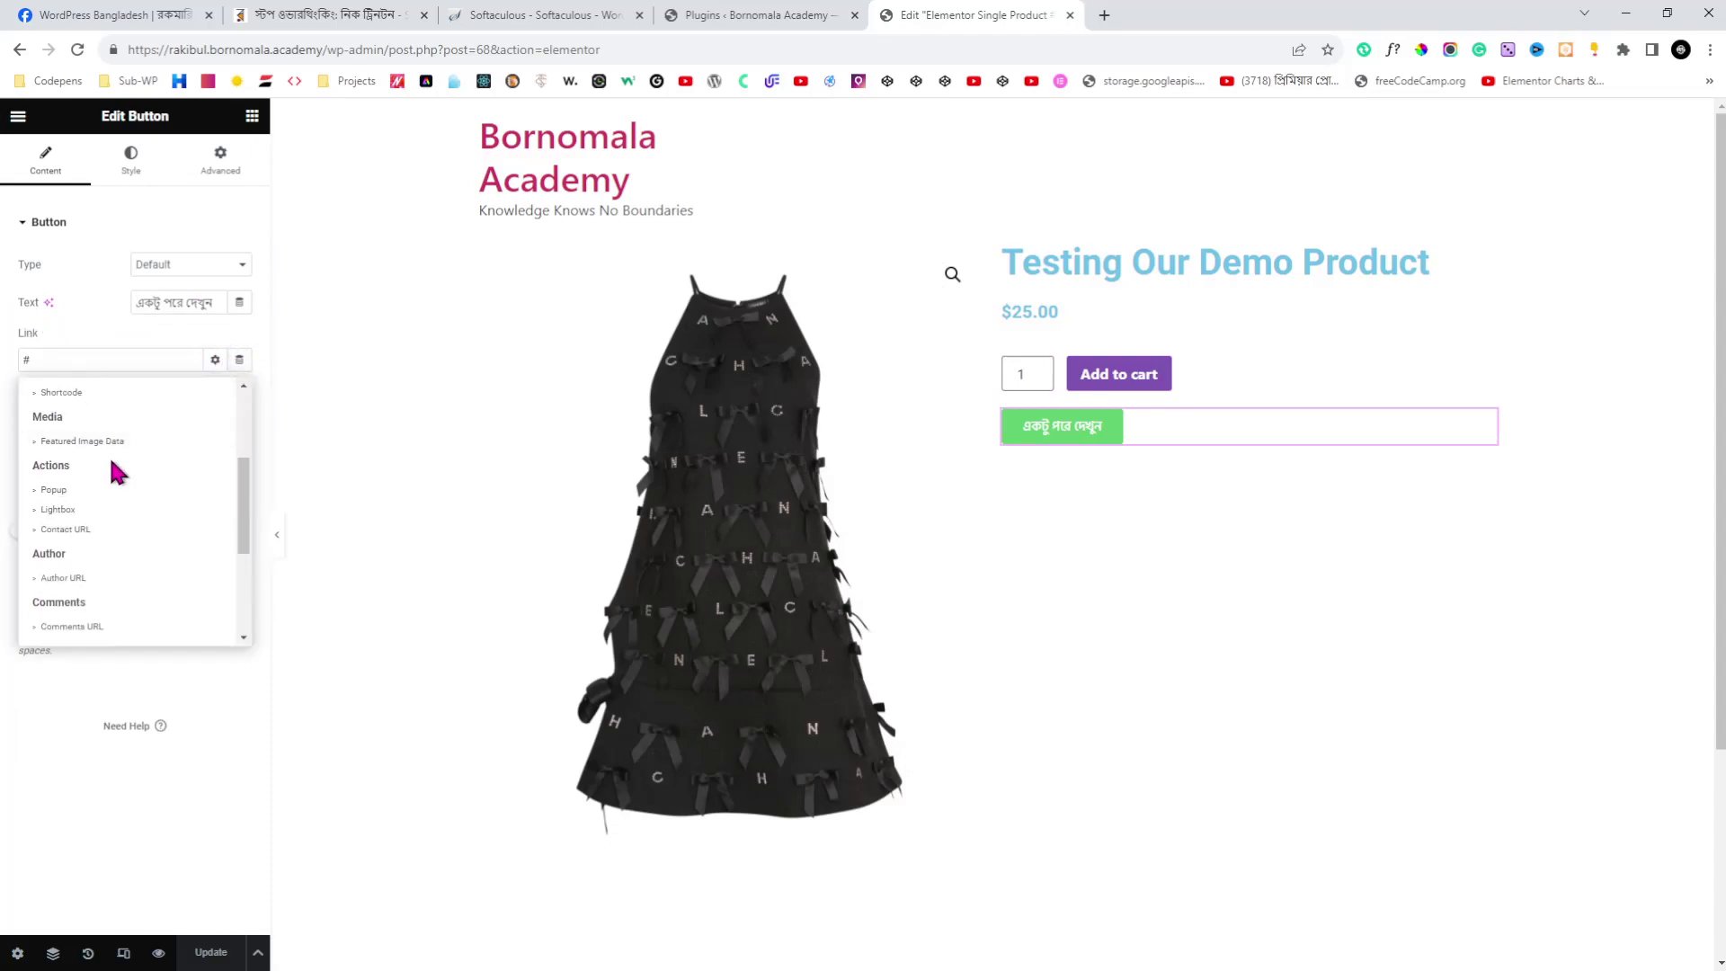
{"action": "left_click", "coordinate": [68, 489]}
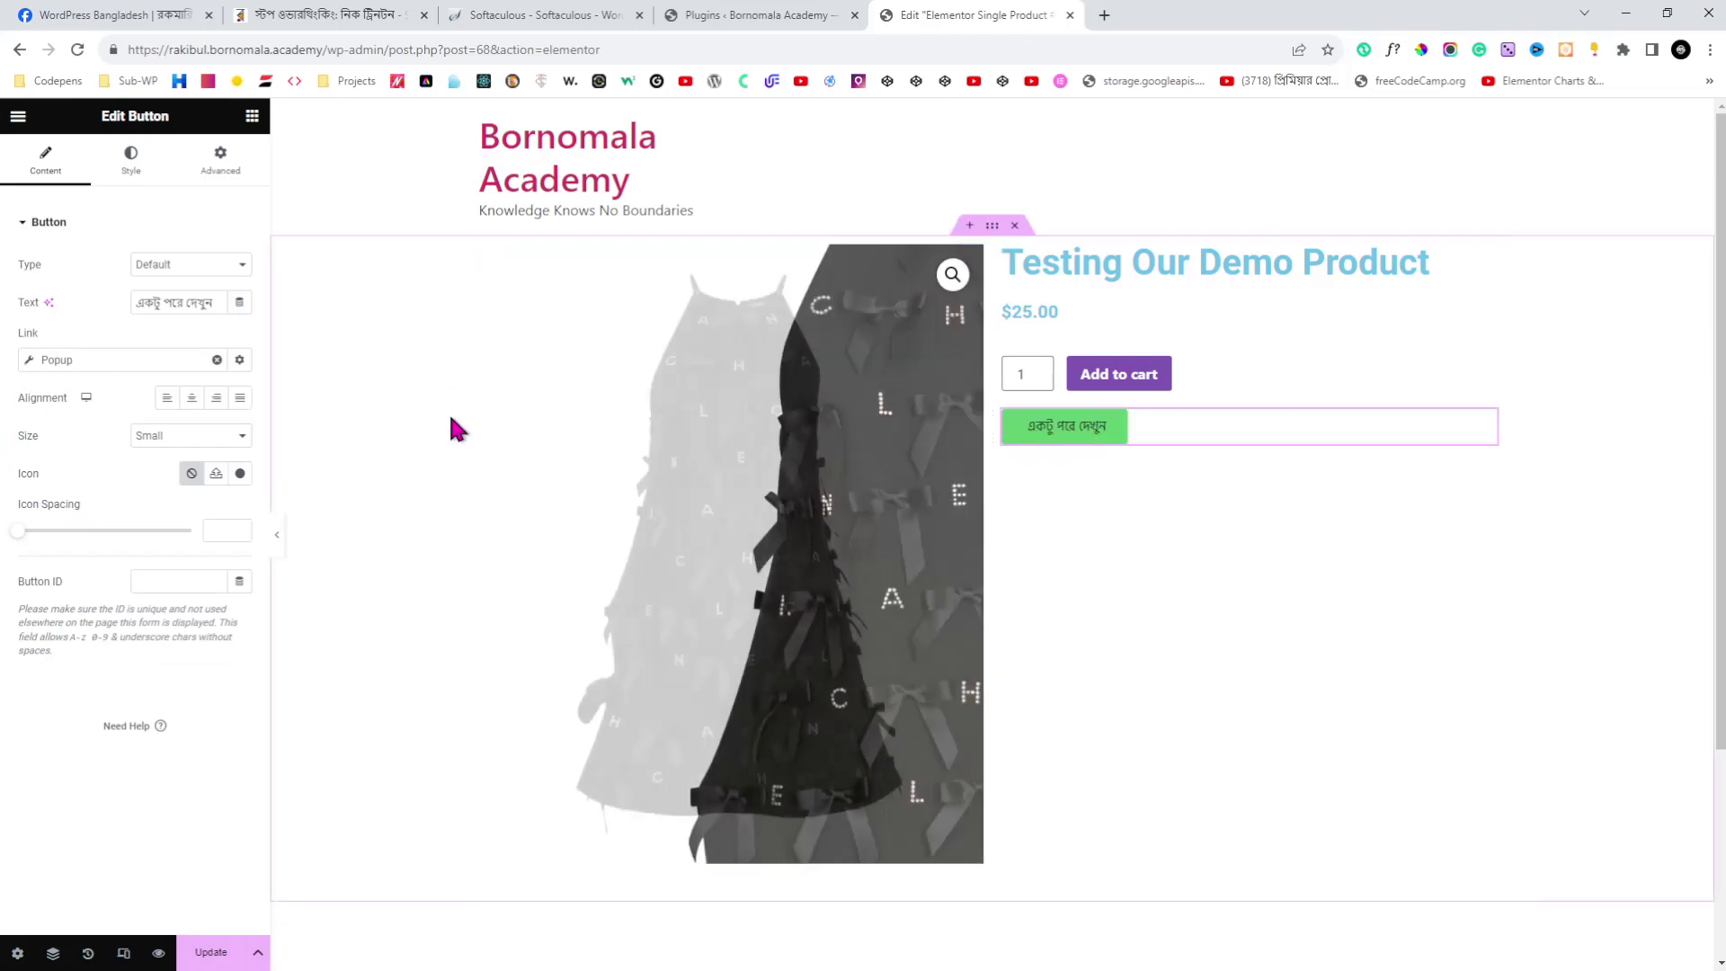
- Choose Random Popup as the popup that the button's Open Popup action displays
{"action": "left_click", "coordinate": [31, 360]}
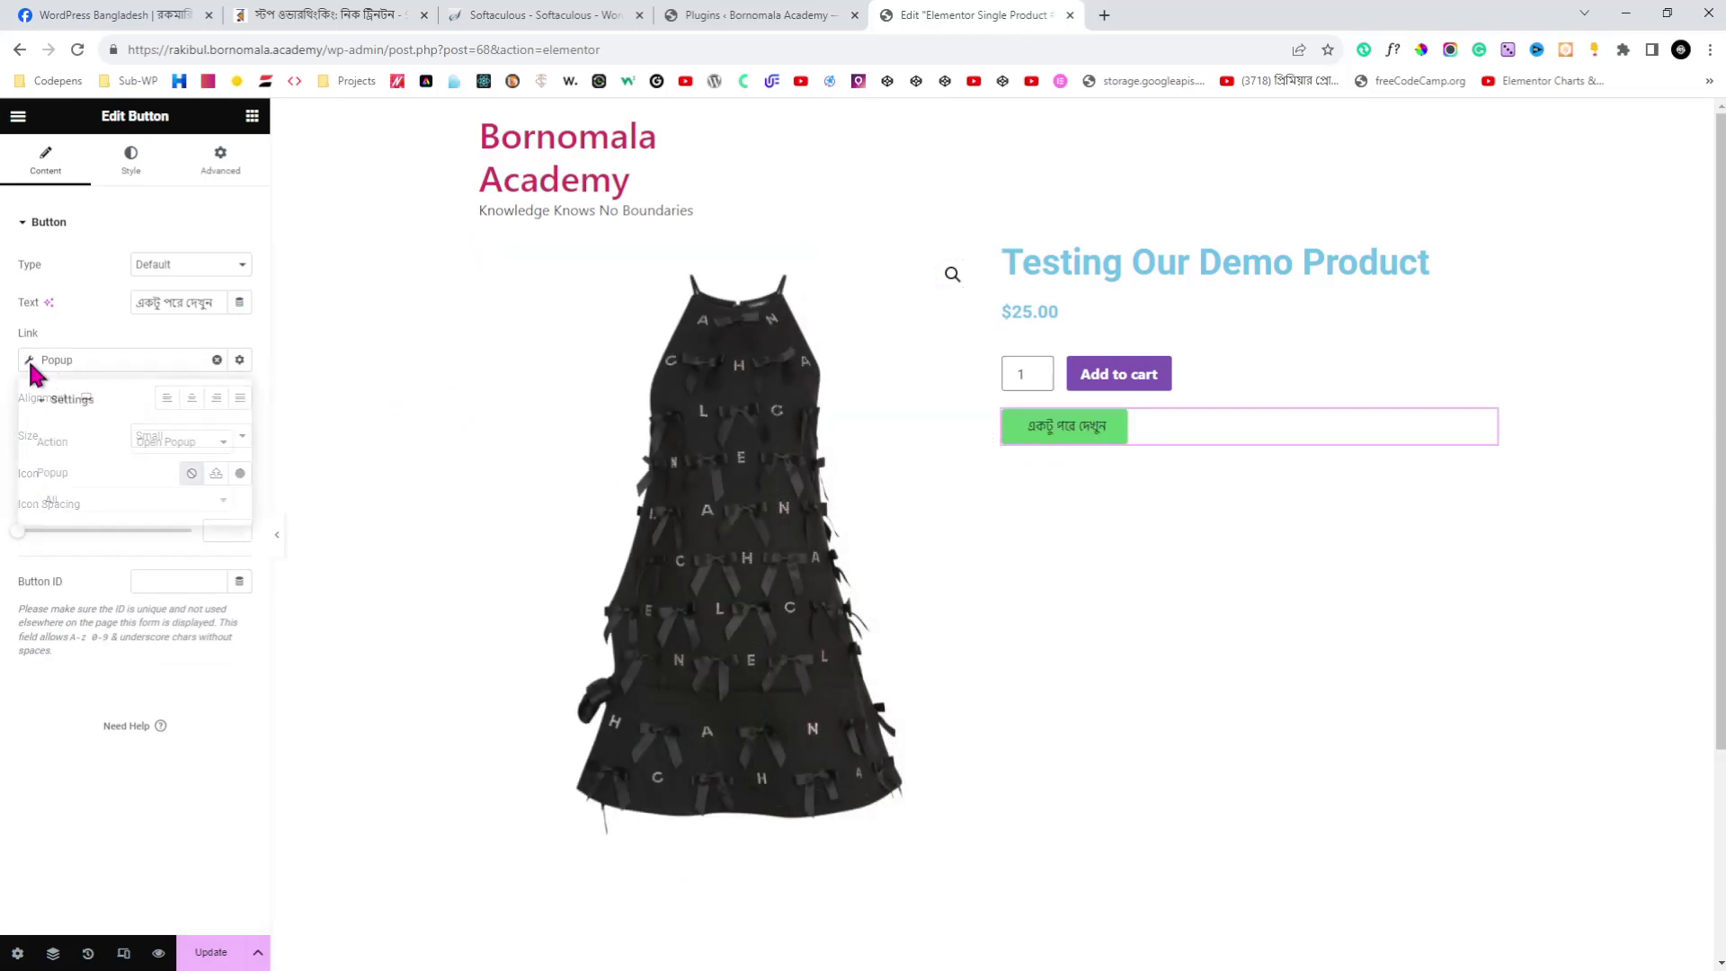
{"action": "left_click", "coordinate": [104, 500]}
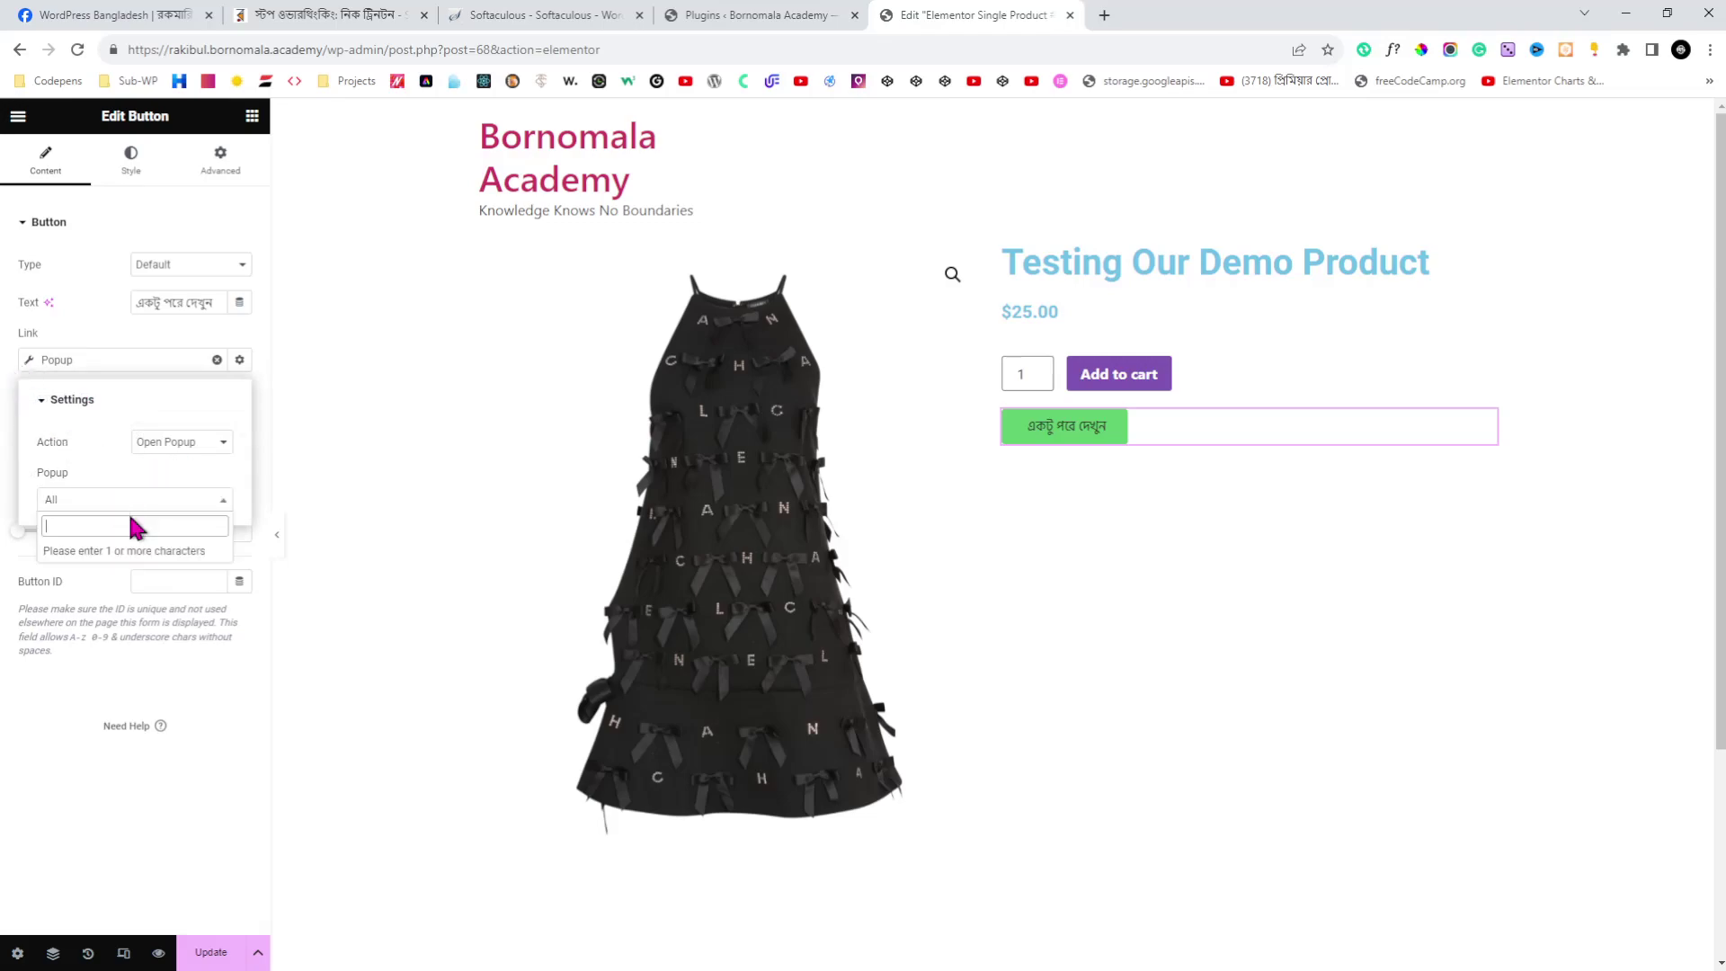
{"action": "type", "text": "ran"}
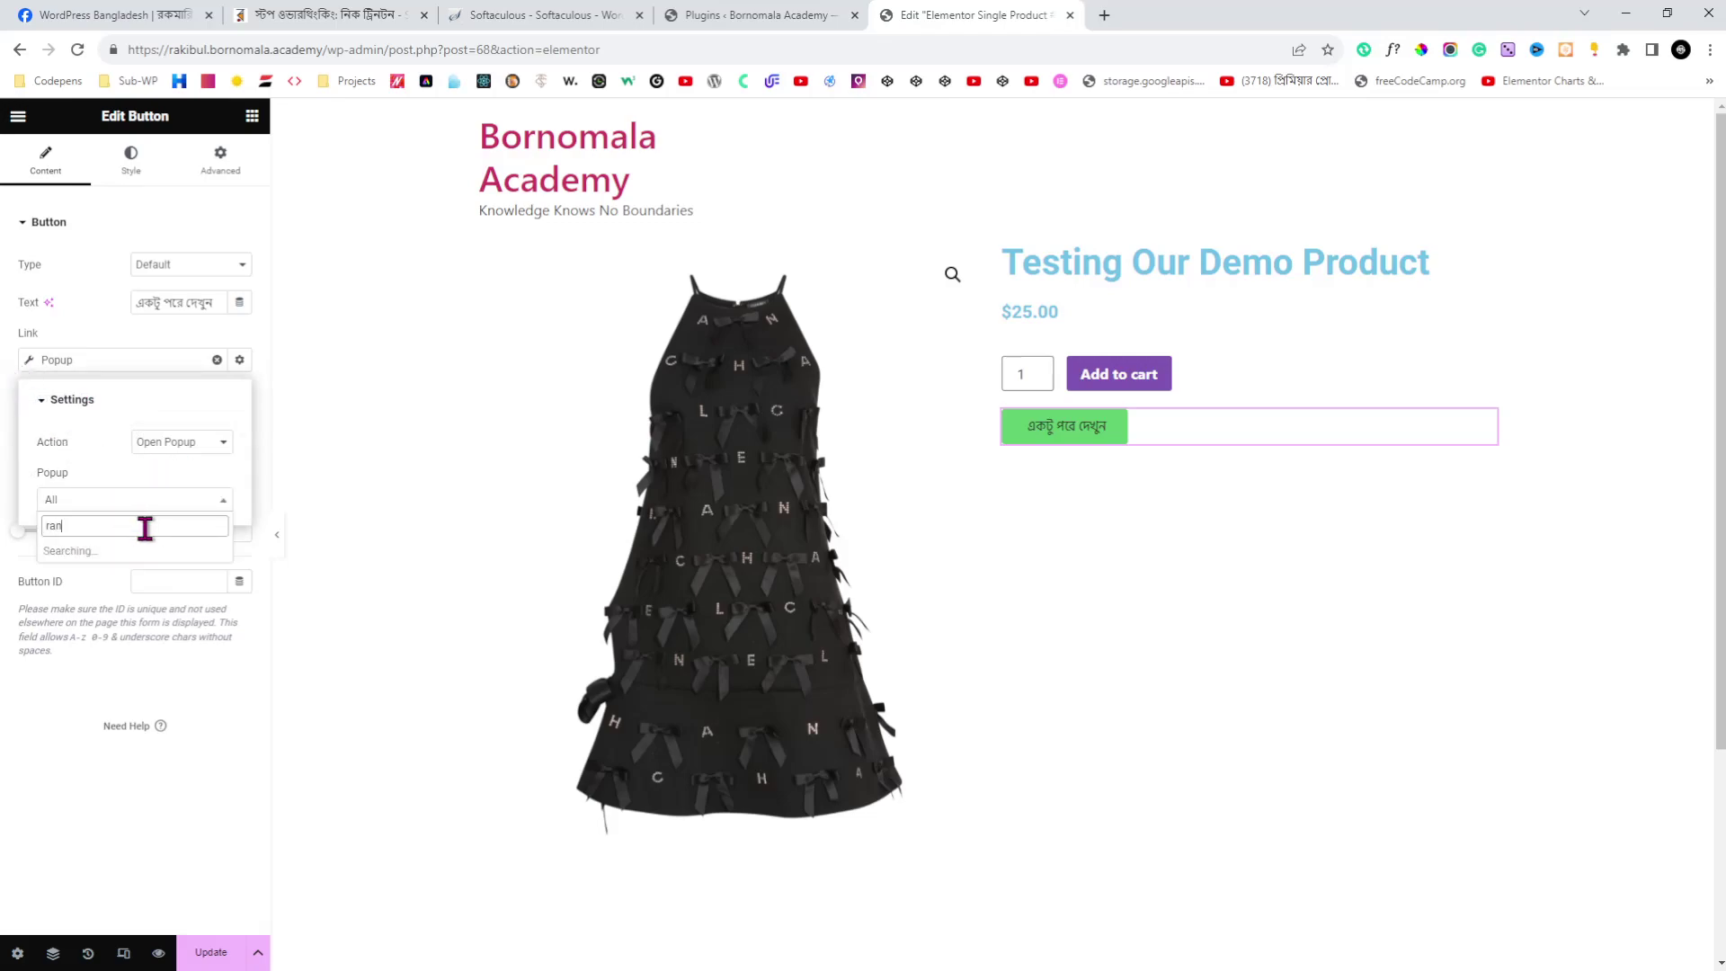
{"action": "left_click", "coordinate": [108, 552]}
{"action": "left_click", "coordinate": [4, 369]}
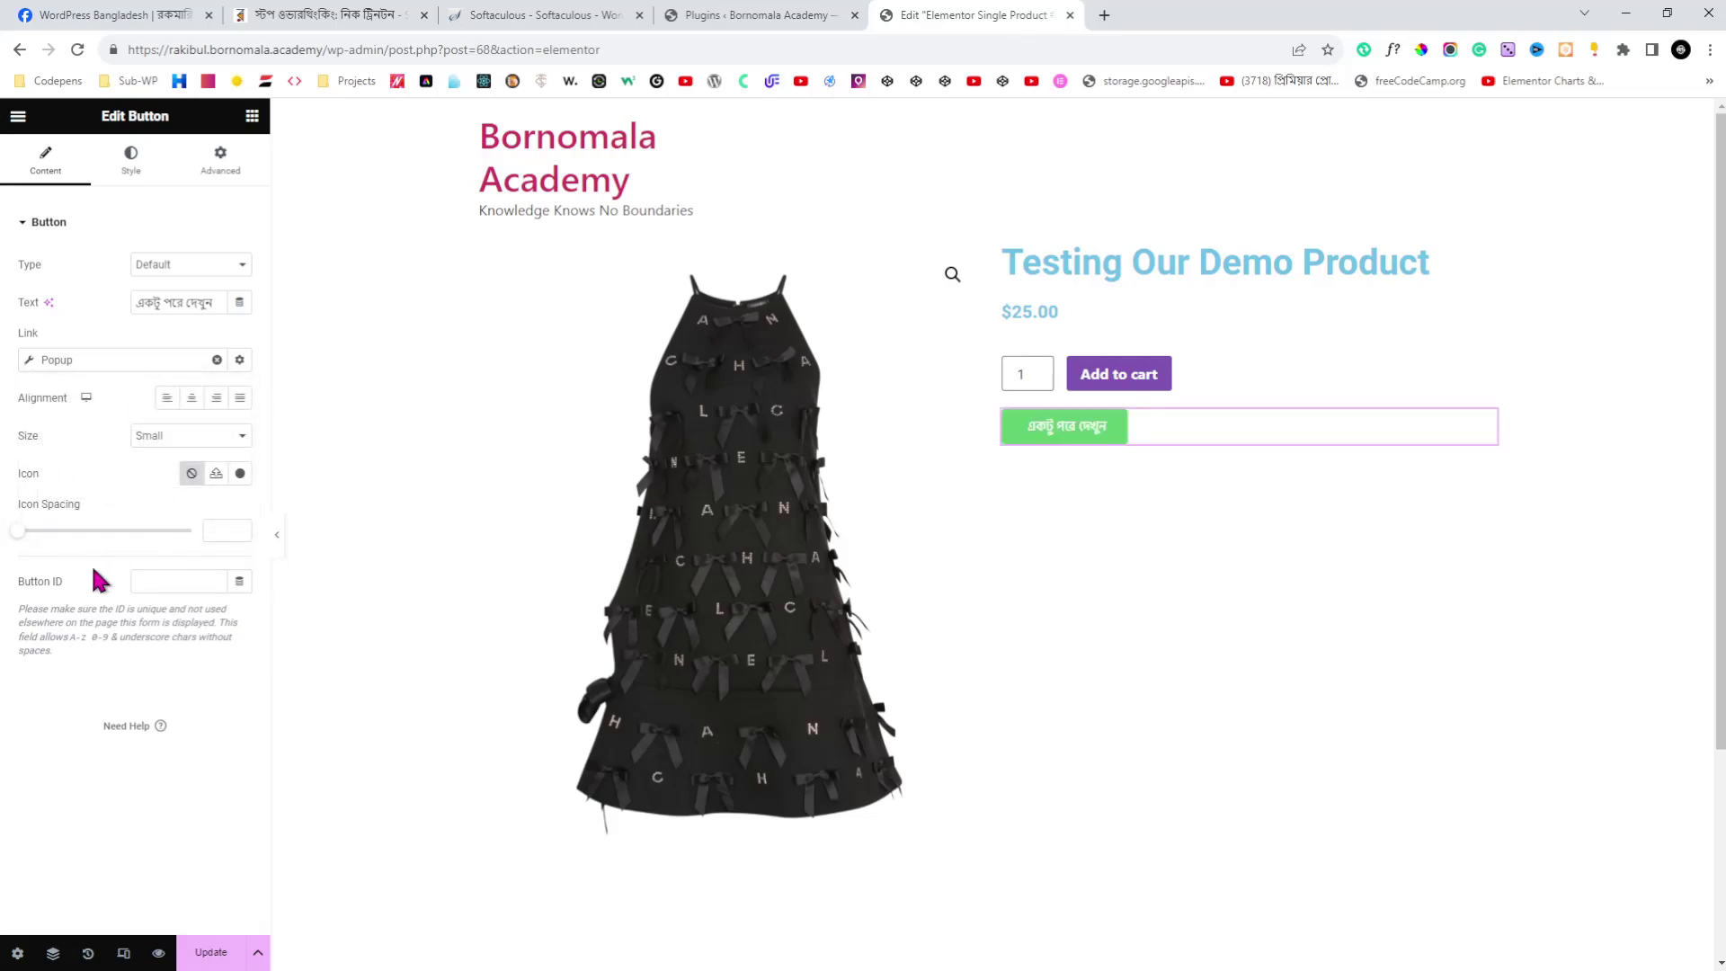
- Update the single product template and exit the Elementor editor to WordPress
{"action": "left_click", "coordinate": [212, 953]}
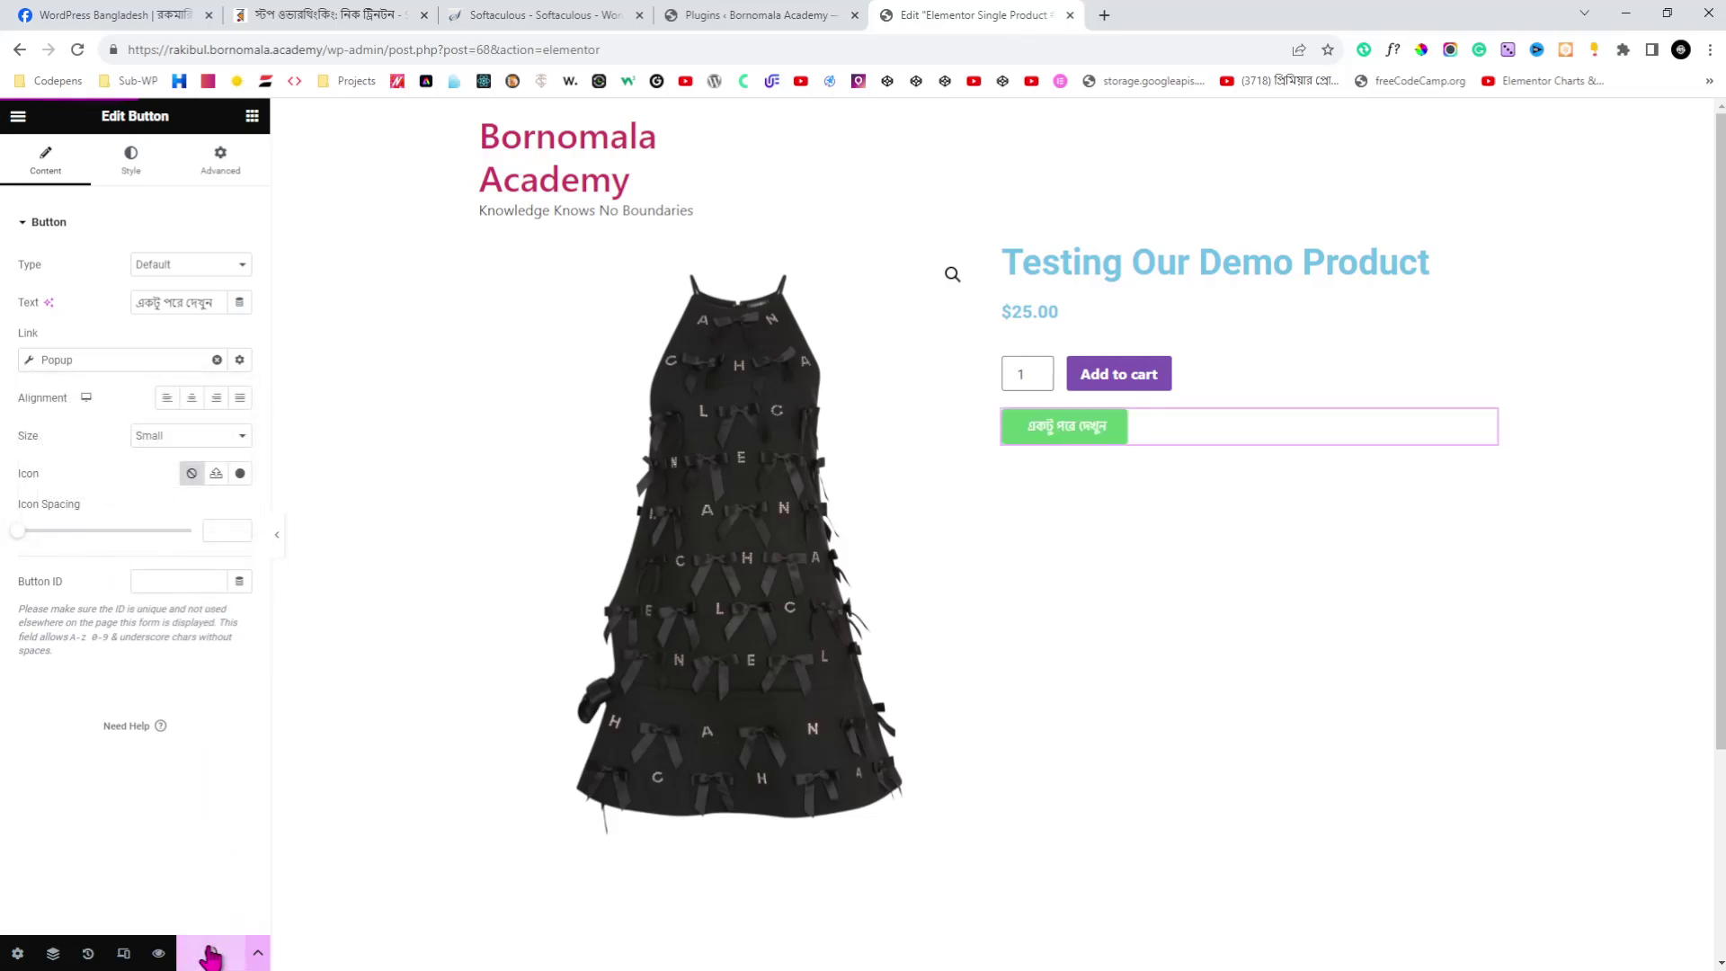
{"action": "left_click", "coordinate": [18, 117]}
{"action": "left_click", "coordinate": [104, 434]}
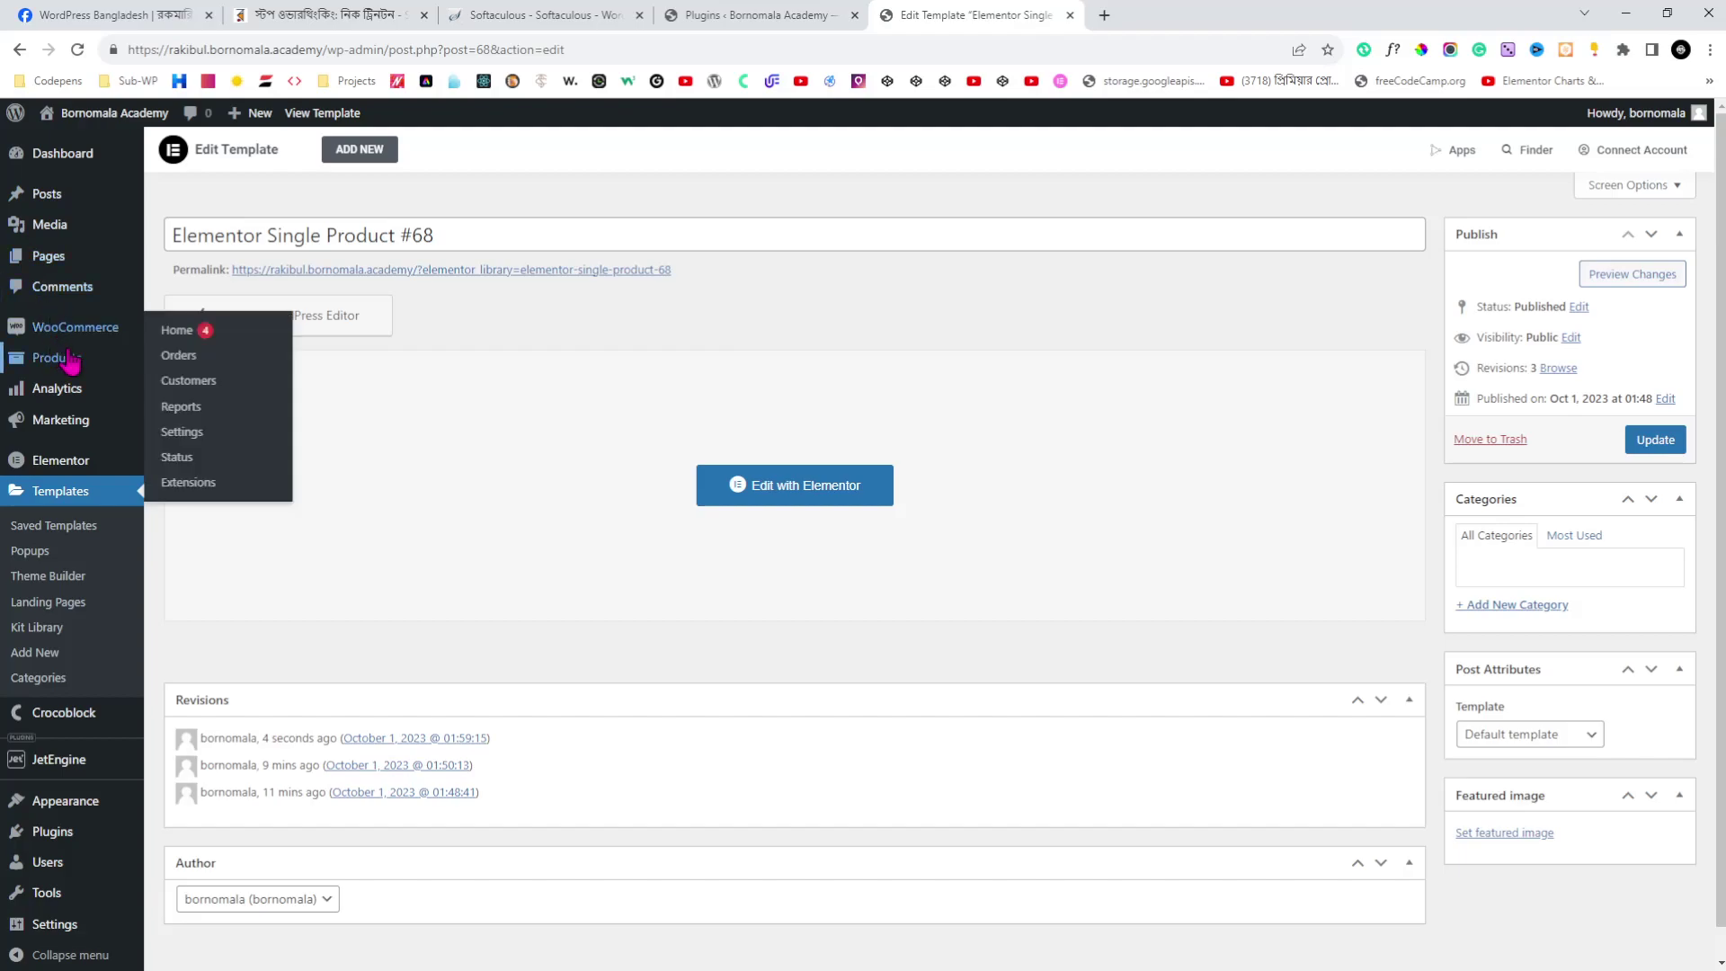
- View the Testing Our Demo Product page on the store and compare it with Rokomari's book page
{"action": "left_click", "coordinate": [70, 360]}
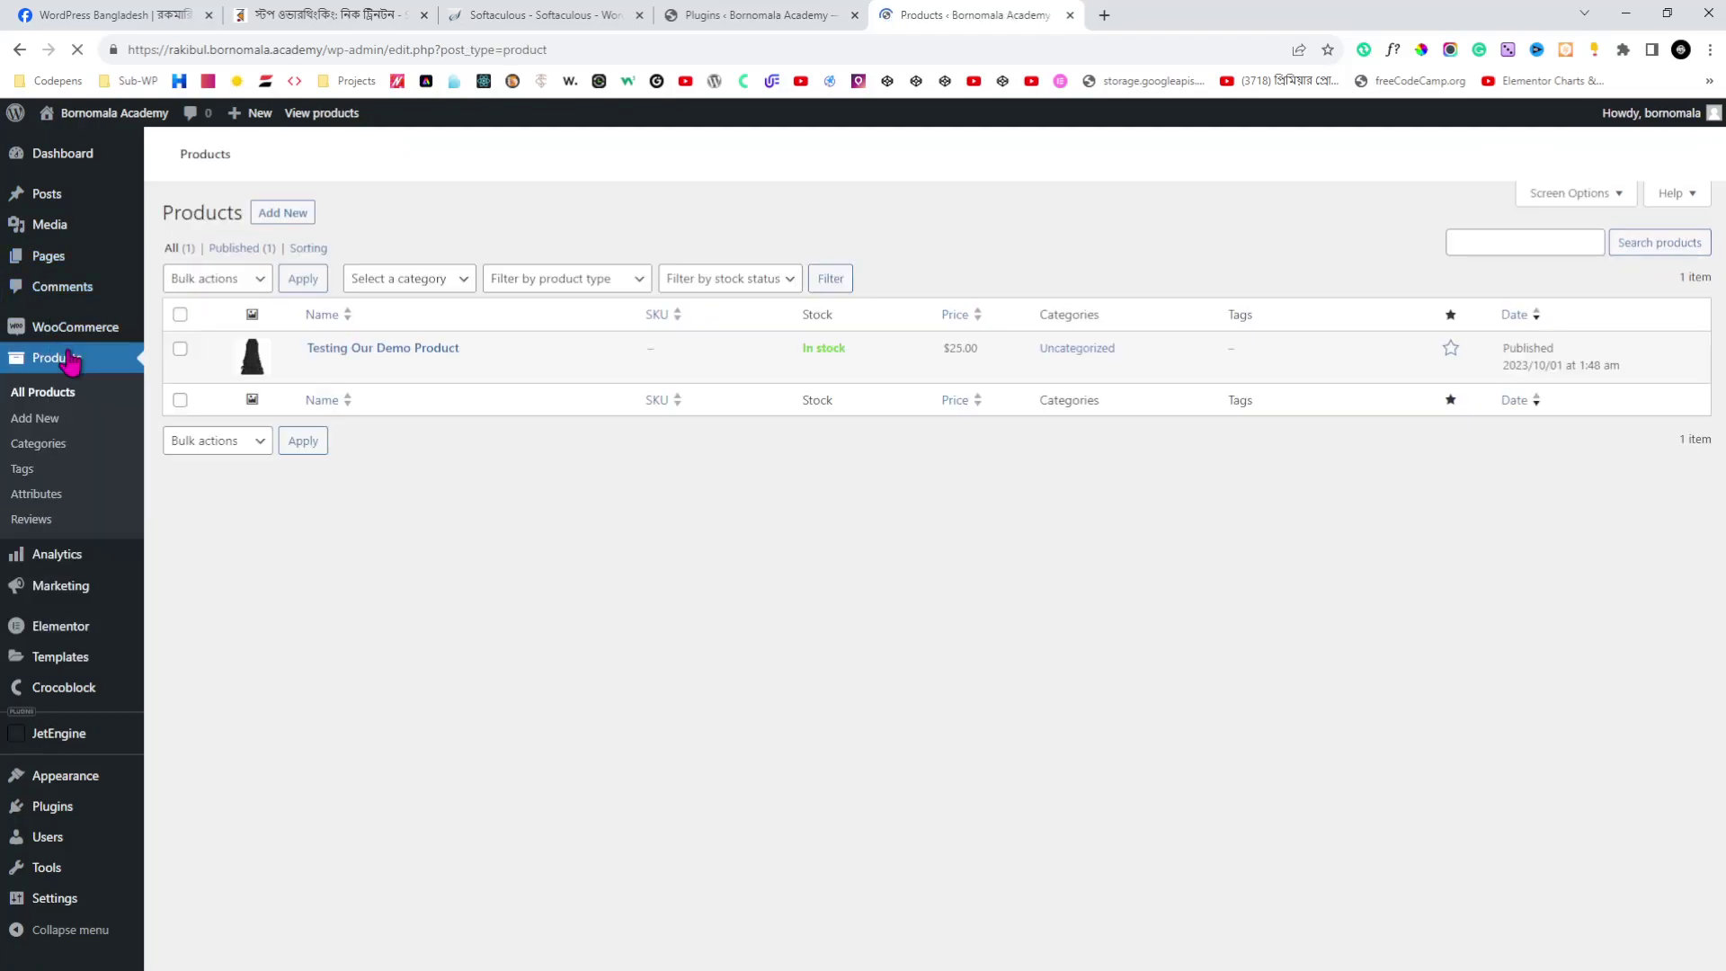
{"action": "mouse_move", "coordinate": [436, 359]}
{"action": "left_click", "coordinate": [486, 369]}
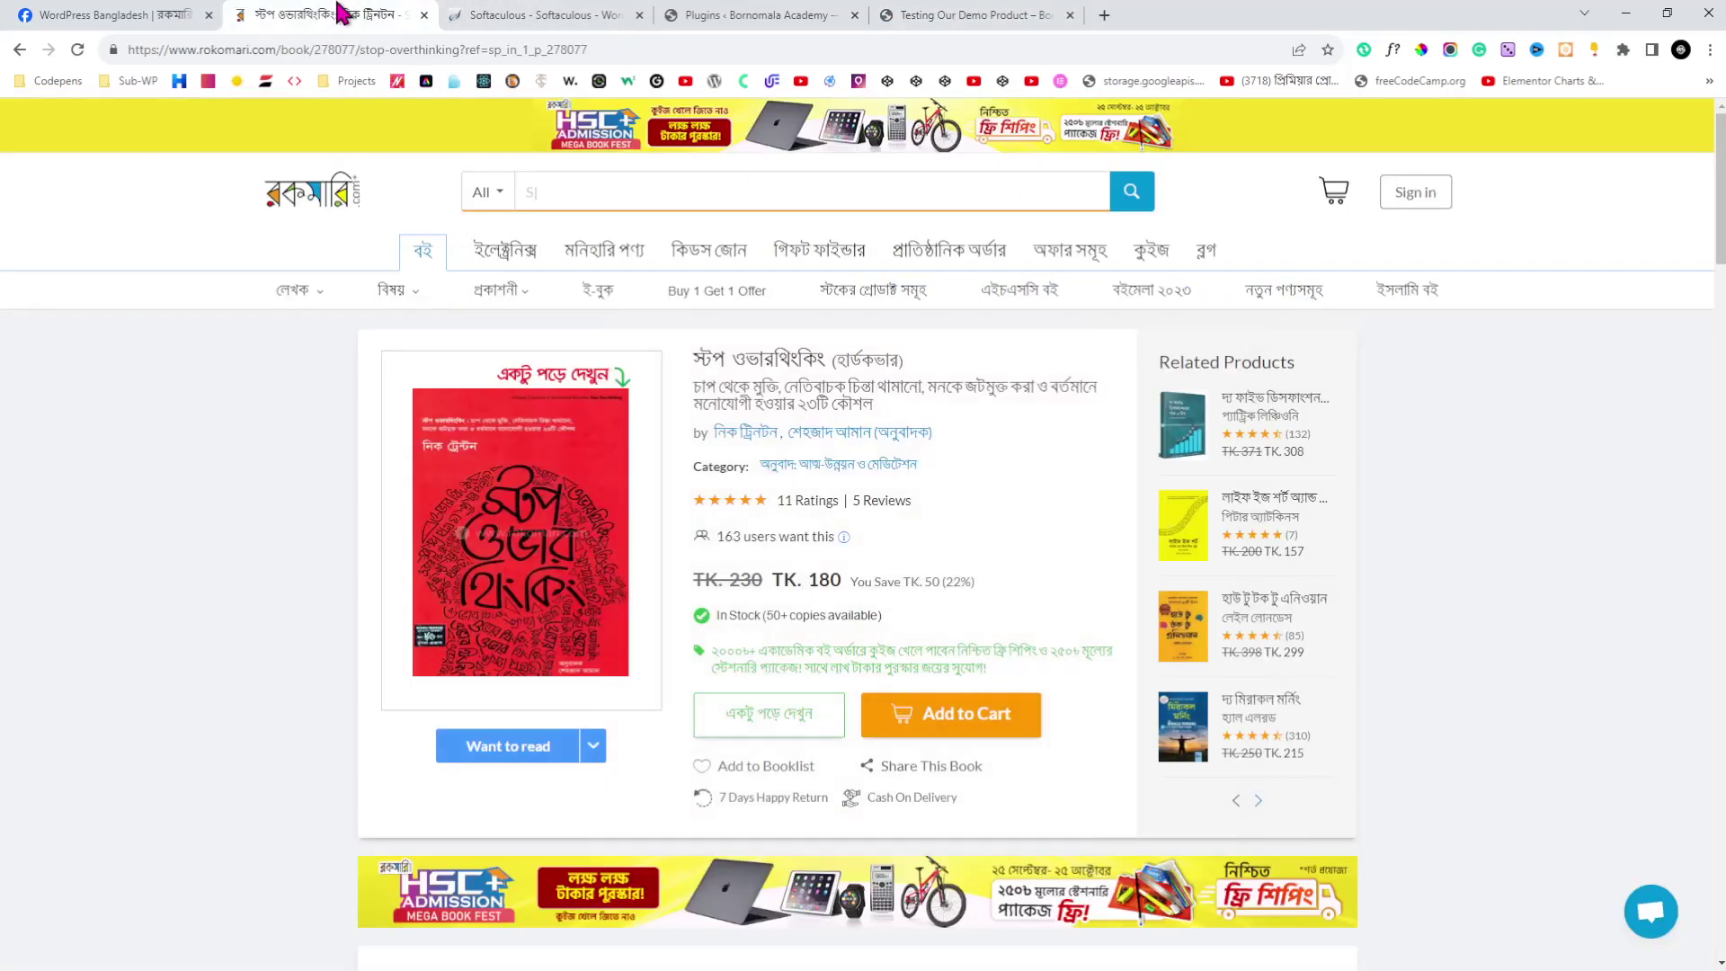
{"action": "left_click", "coordinate": [334, 14]}
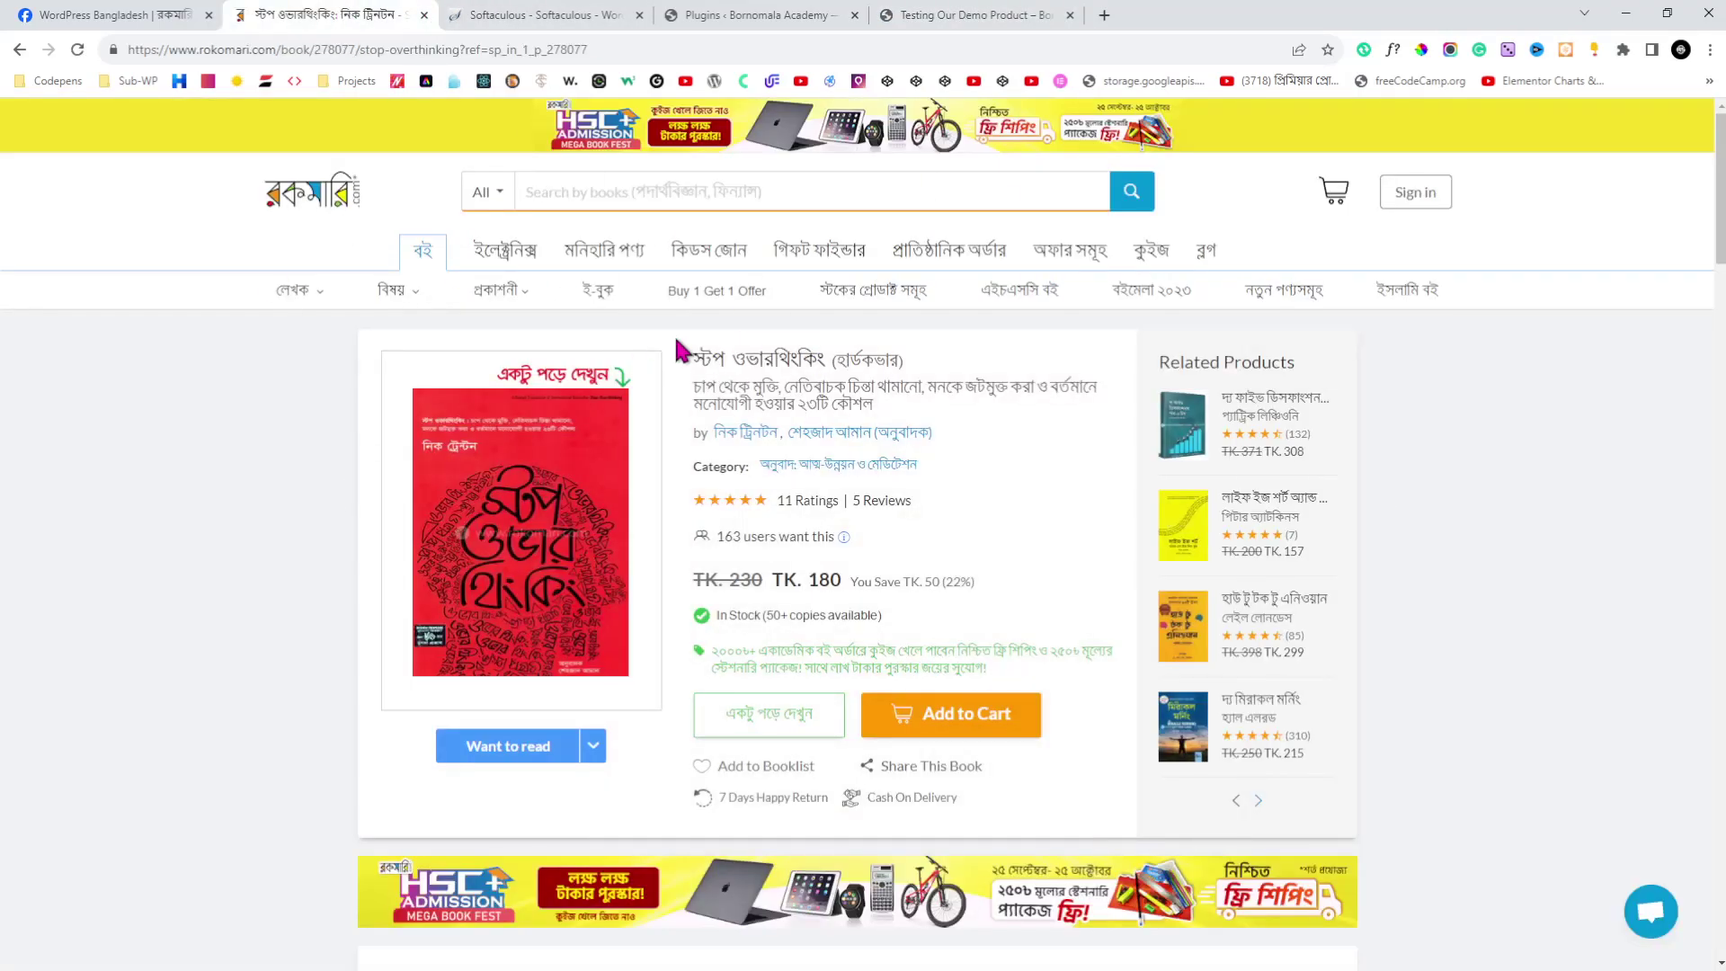
{"action": "left_click", "coordinate": [998, 13]}
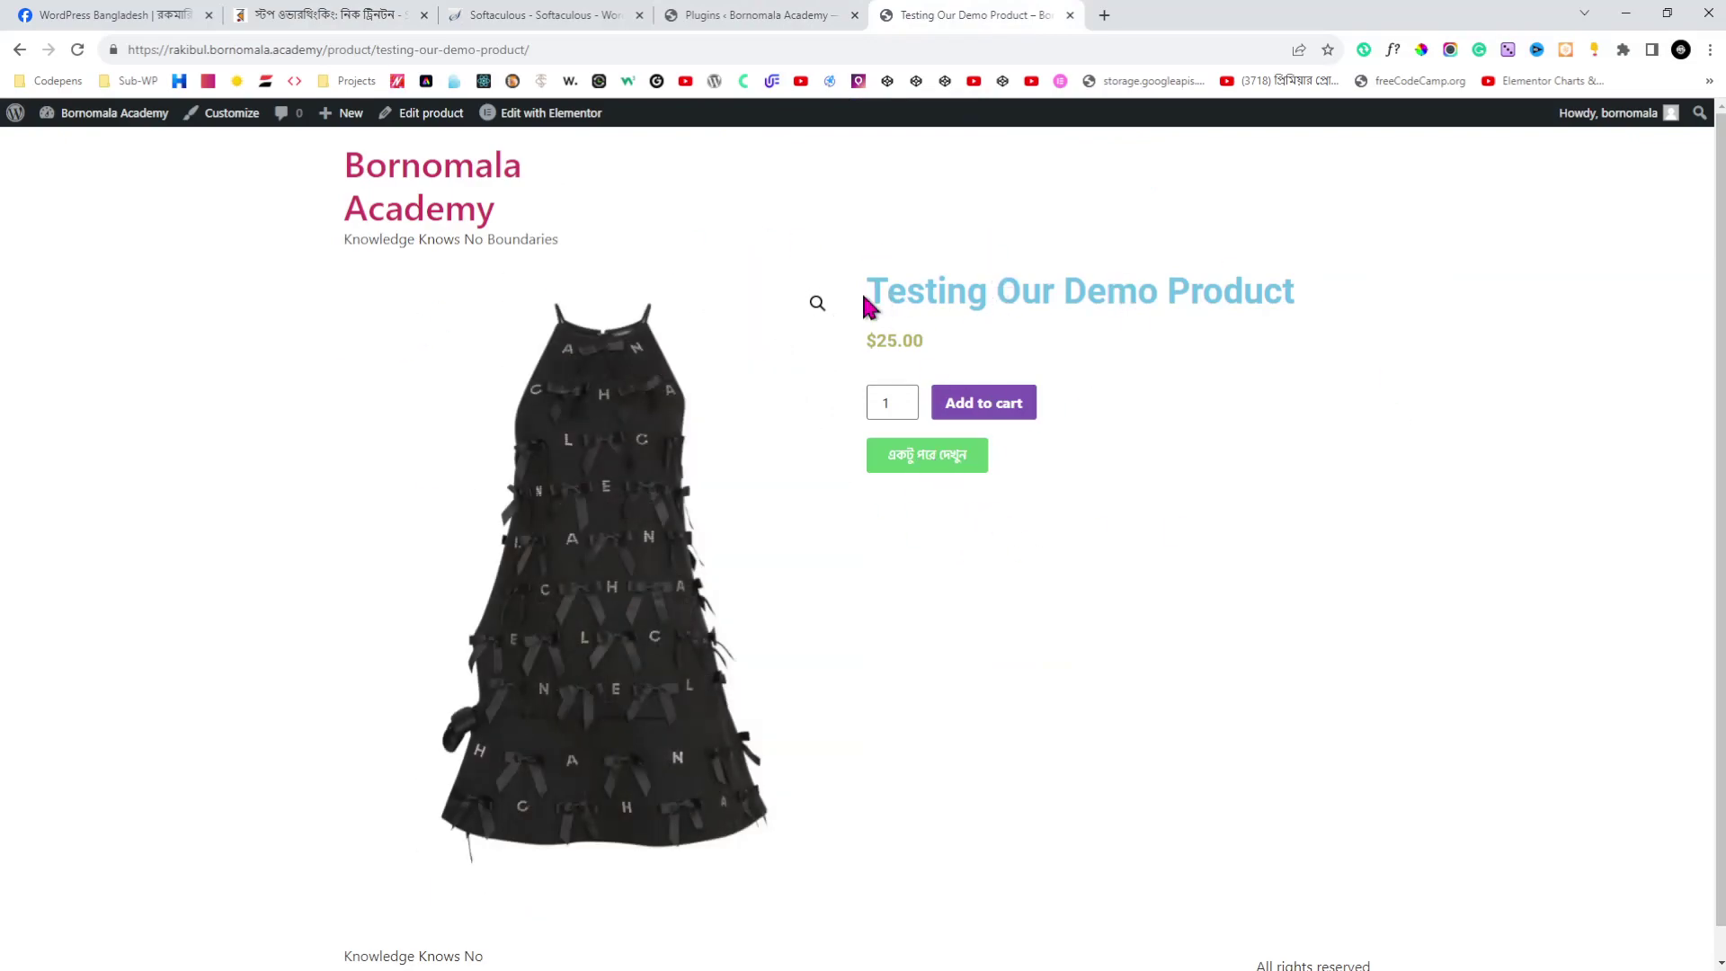
- Test the product's preview button, scroll through the PDF in the popup, and close the popup
{"action": "left_click", "coordinate": [939, 457]}
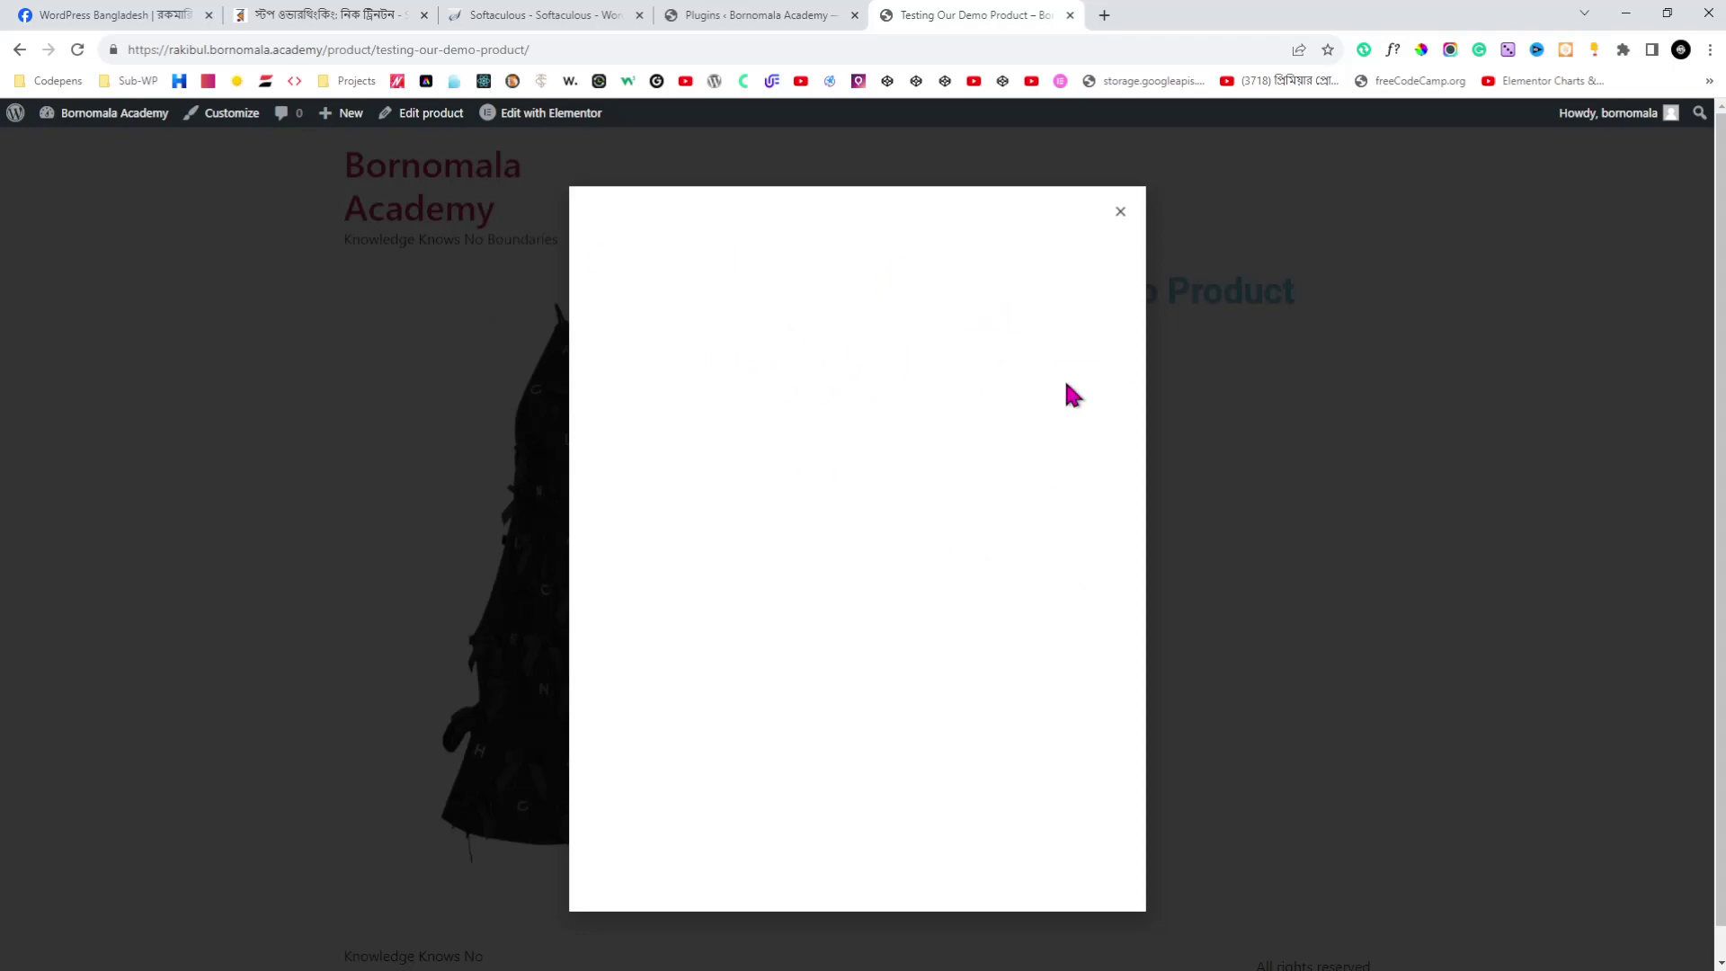
{"action": "left_click", "coordinate": [1120, 213]}
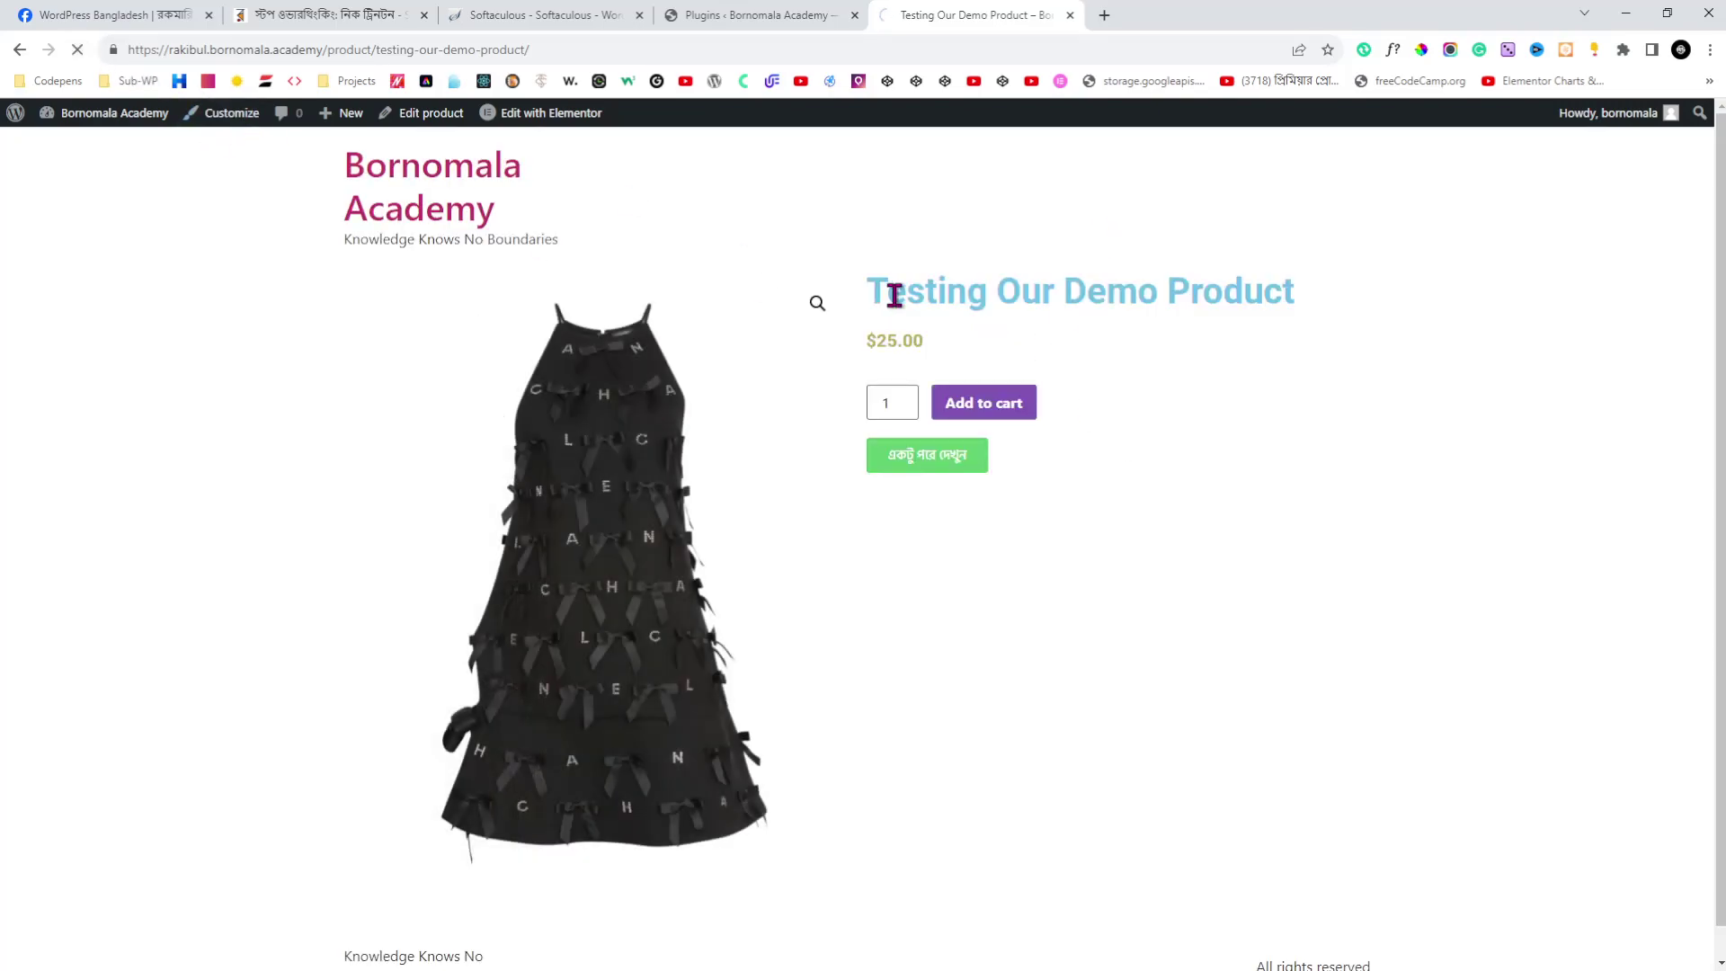
{"action": "left_click", "coordinate": [929, 456]}
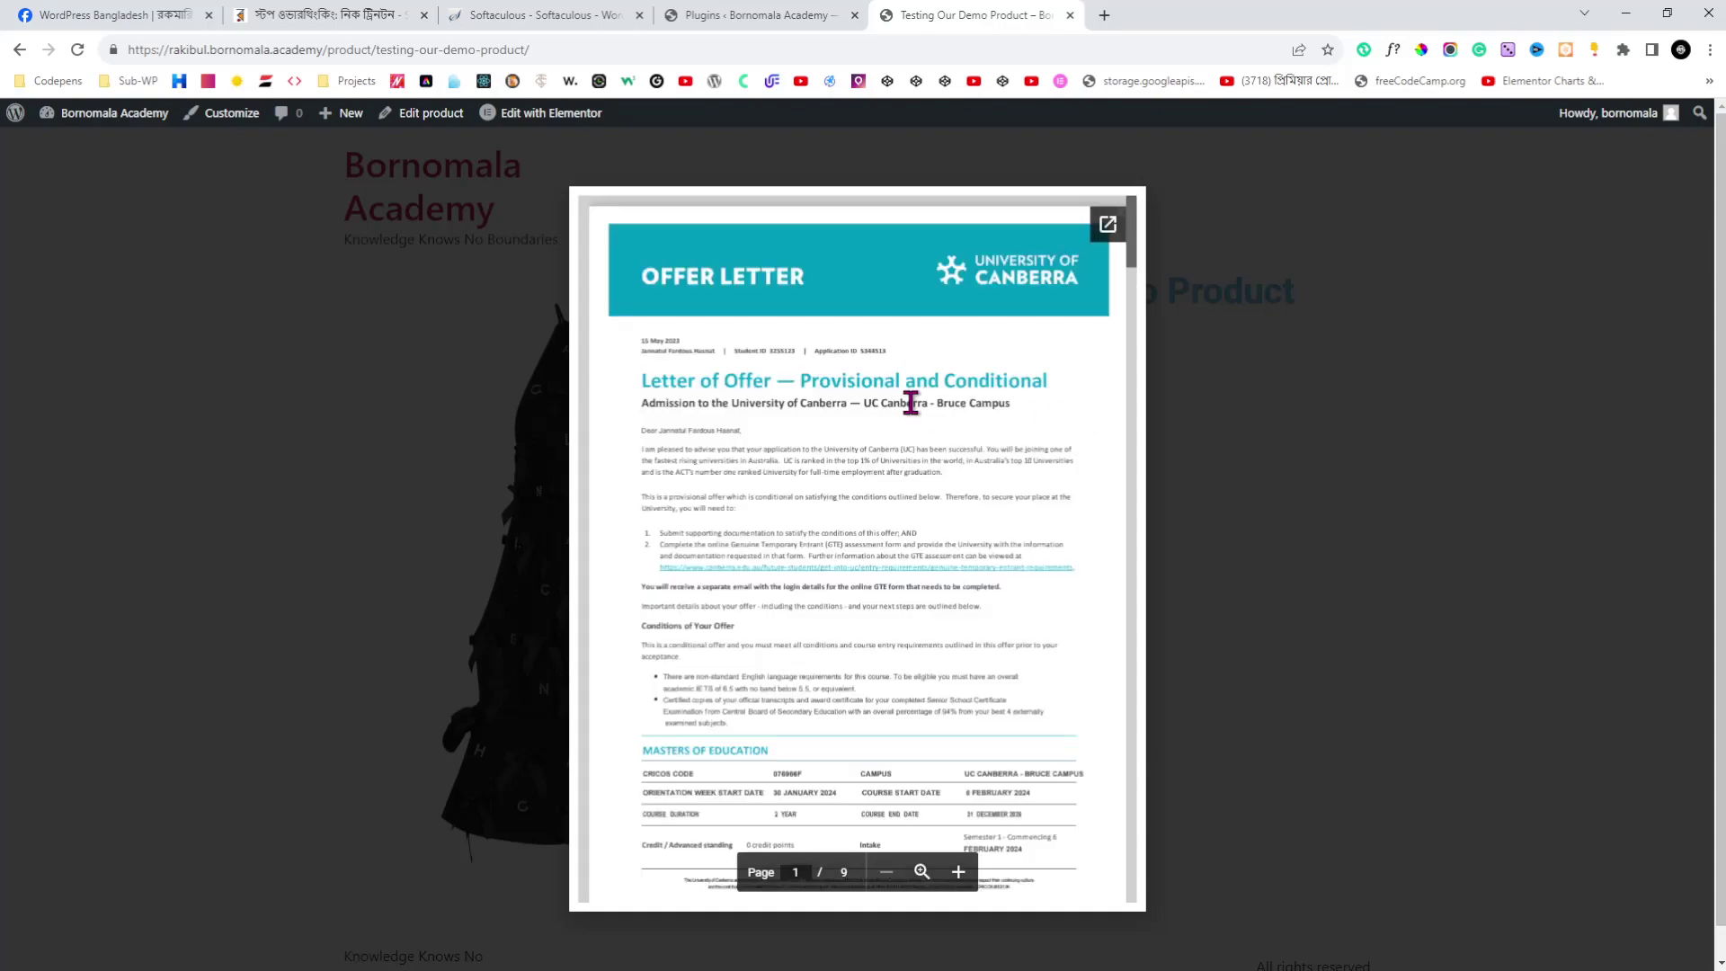
{"action": "scroll", "coordinate": [911, 403], "scroll_direction": "down", "scroll_amount": 15}
{"action": "scroll", "coordinate": [926, 427], "scroll_direction": "down", "scroll_amount": 8}
{"action": "left_click", "coordinate": [1127, 223]}
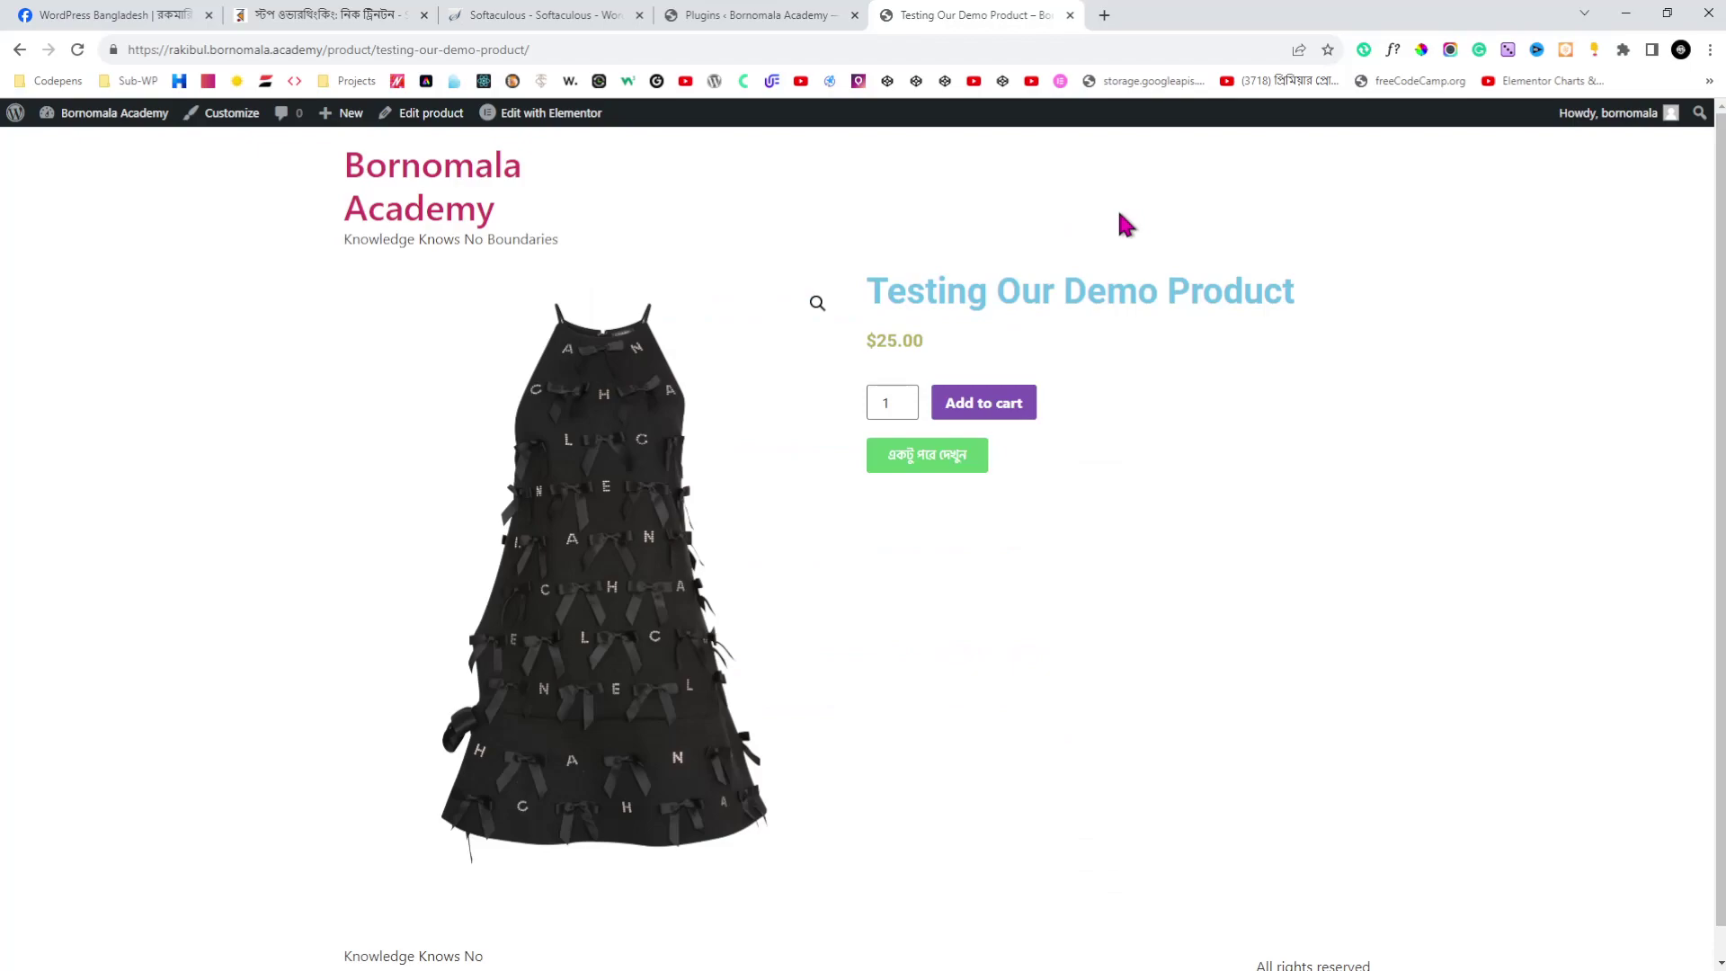
- Open Random Popup in the Elementor editor from the product page and show its popup settings
{"action": "left_click", "coordinate": [781, 27]}
{"action": "left_click", "coordinate": [1032, 16]}
{"action": "mouse_move", "coordinate": [550, 114]}
{"action": "left_click", "coordinate": [546, 169]}
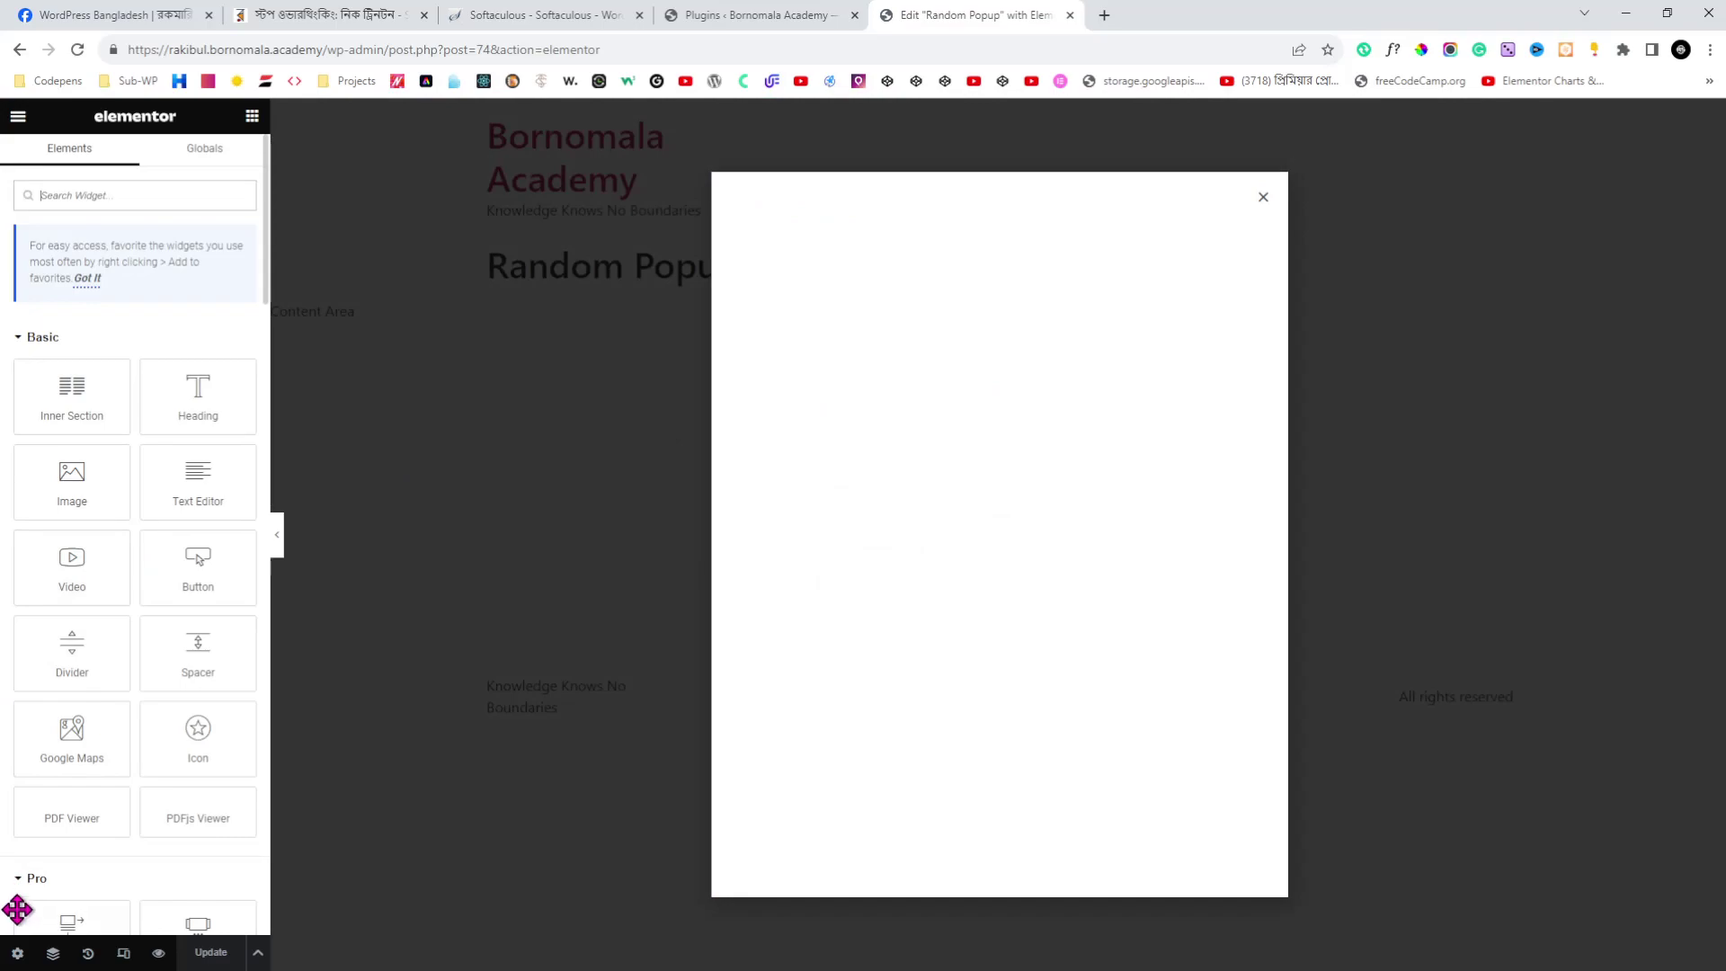
{"action": "left_click", "coordinate": [17, 953]}
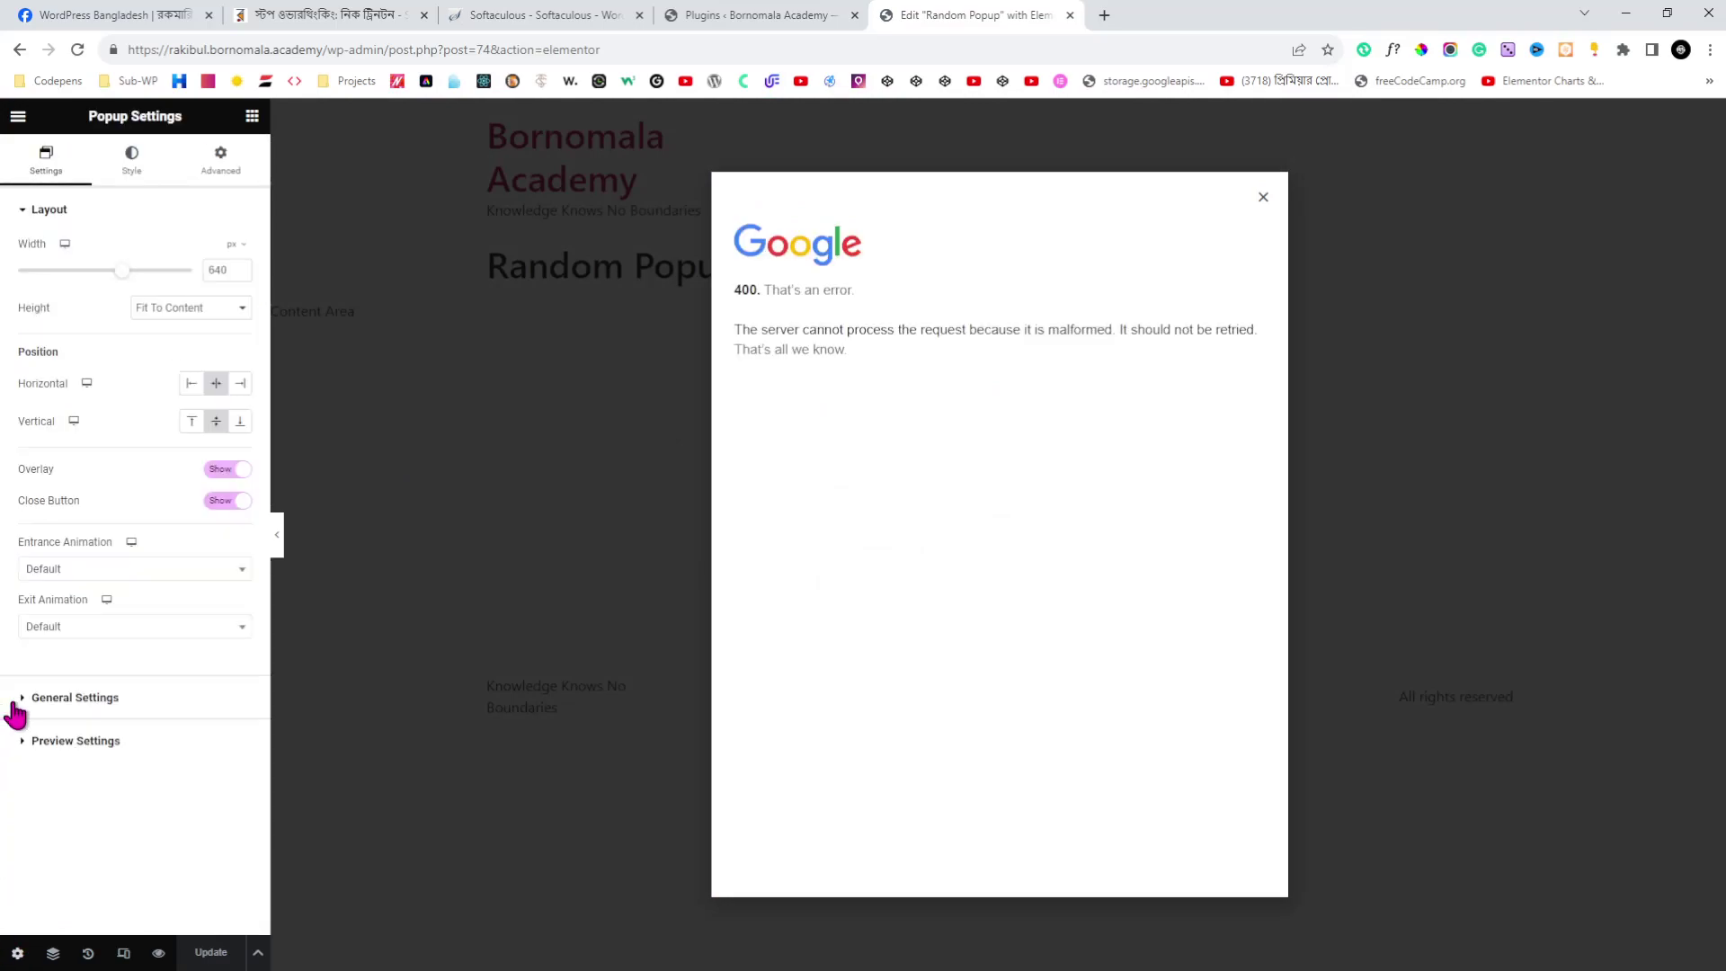
- Set the popup's entrance animation to Fade In and its exit animation to Fade Out
{"action": "left_click", "coordinate": [104, 570]}
{"action": "left_click", "coordinate": [54, 664]}
{"action": "left_click", "coordinate": [112, 626]}
{"action": "left_click", "coordinate": [63, 721]}
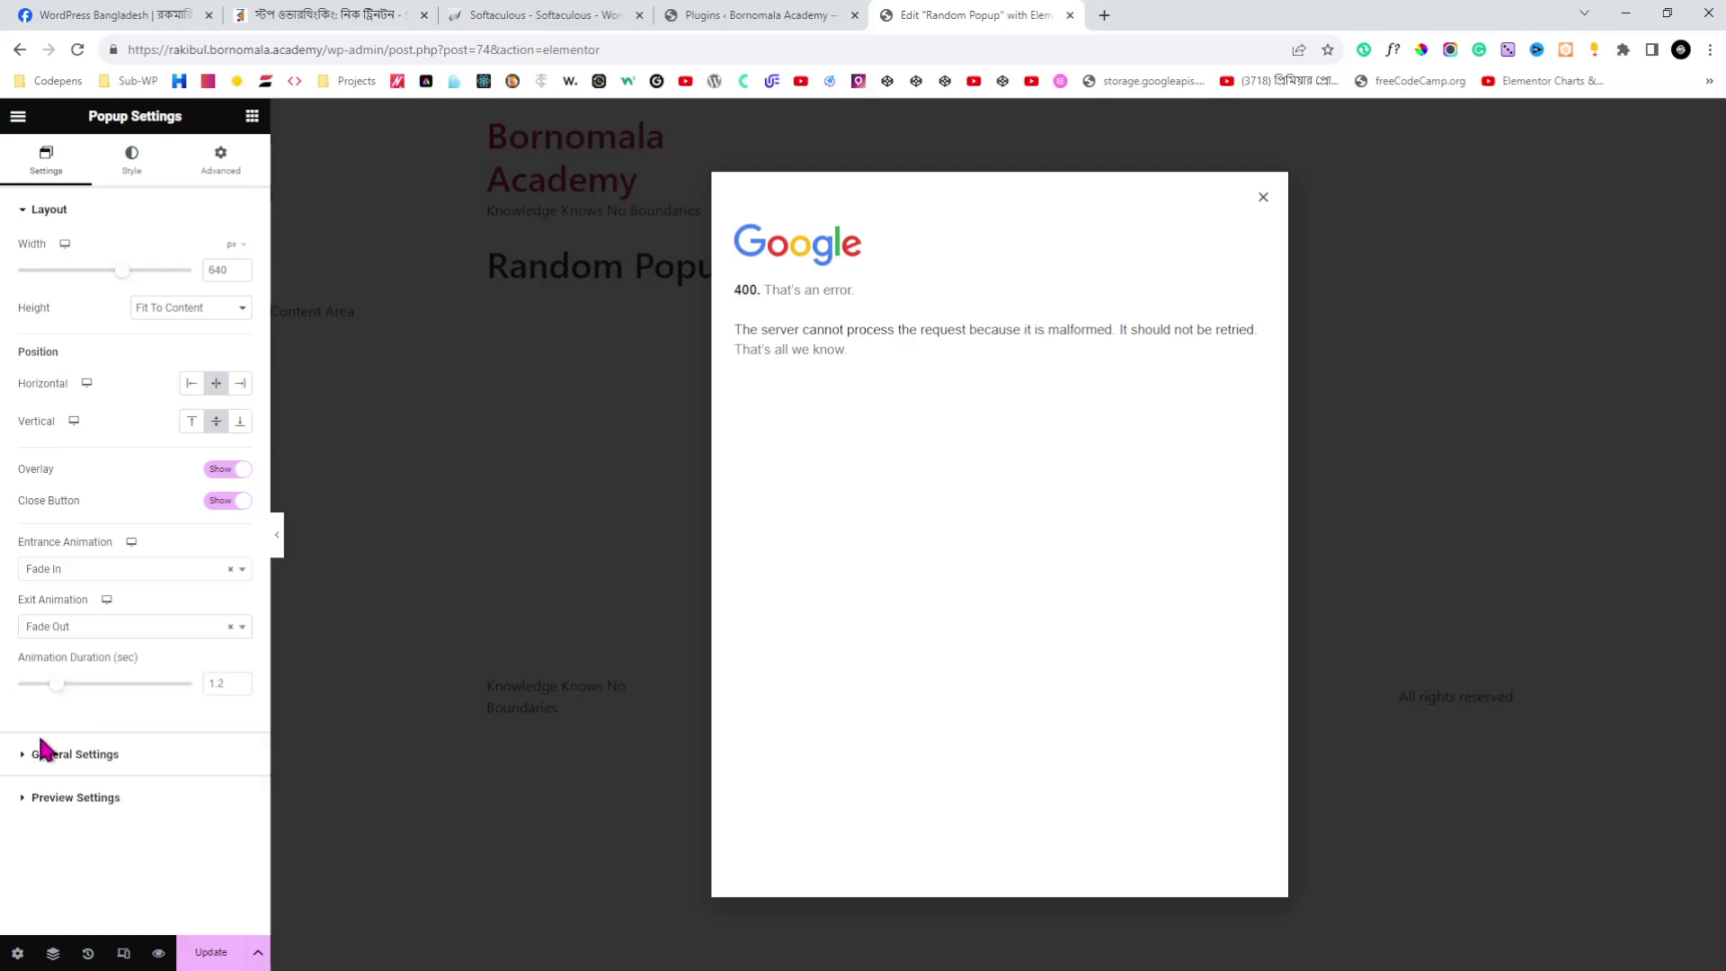
- Update Random Popup and exit the Elementor editor to WordPress
{"action": "left_click", "coordinate": [212, 952]}
{"action": "left_click", "coordinate": [1267, 897]}
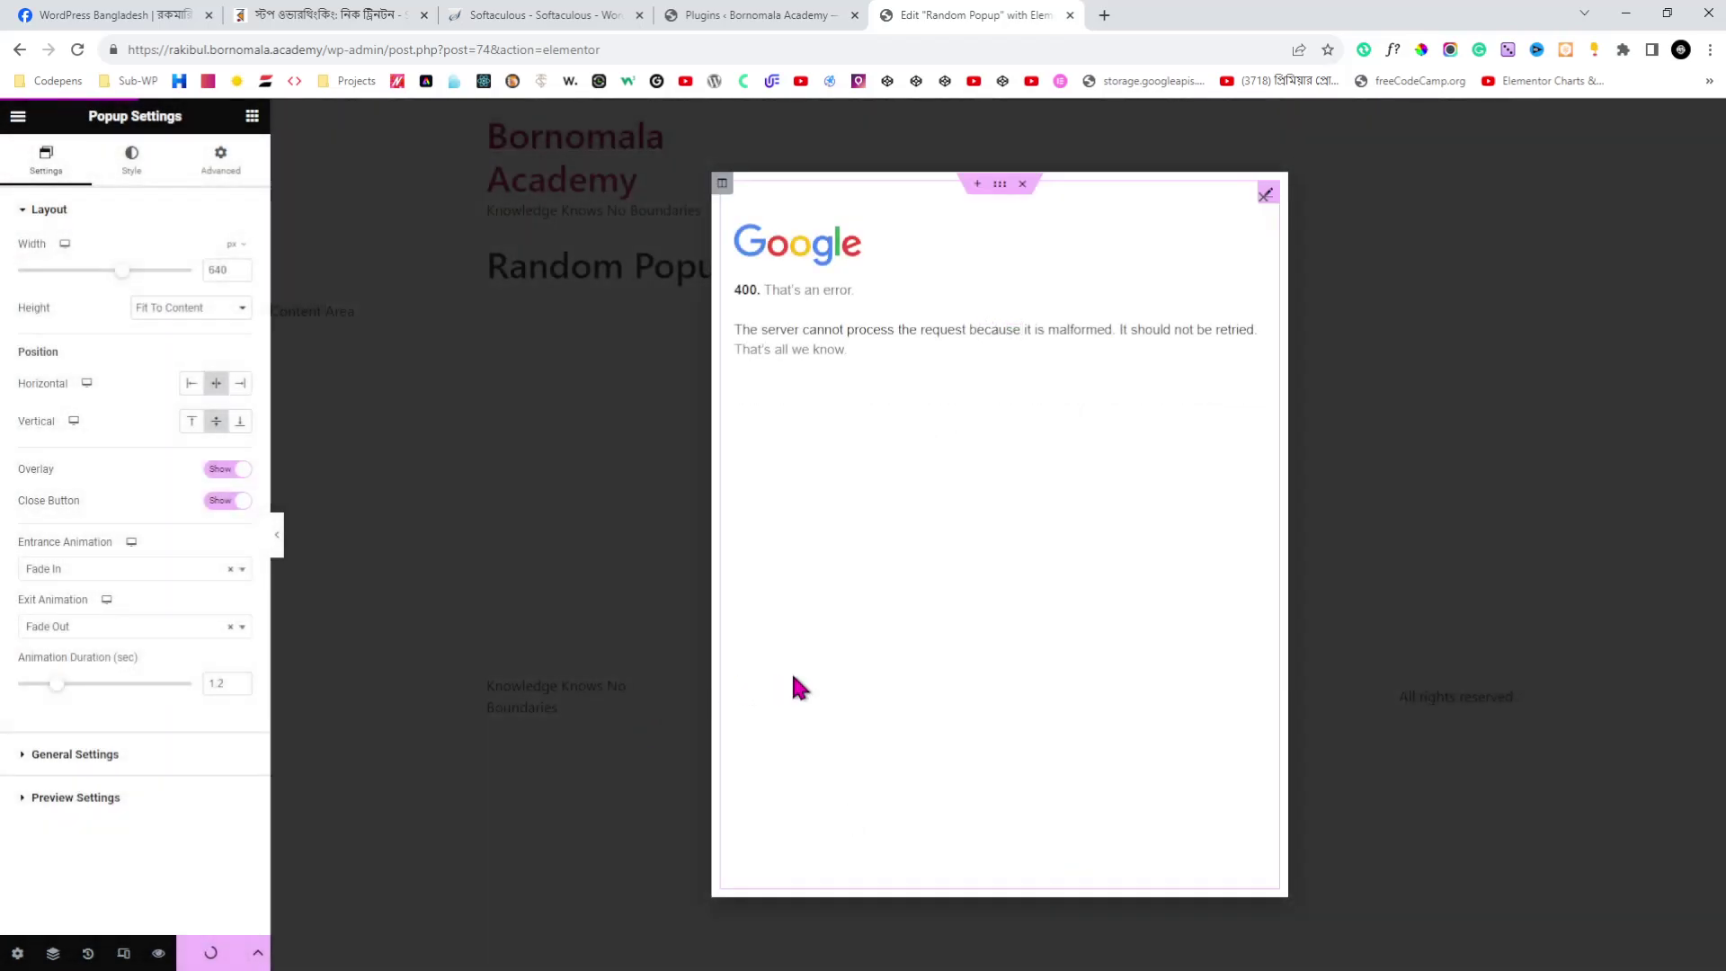
{"action": "left_click", "coordinate": [17, 127]}
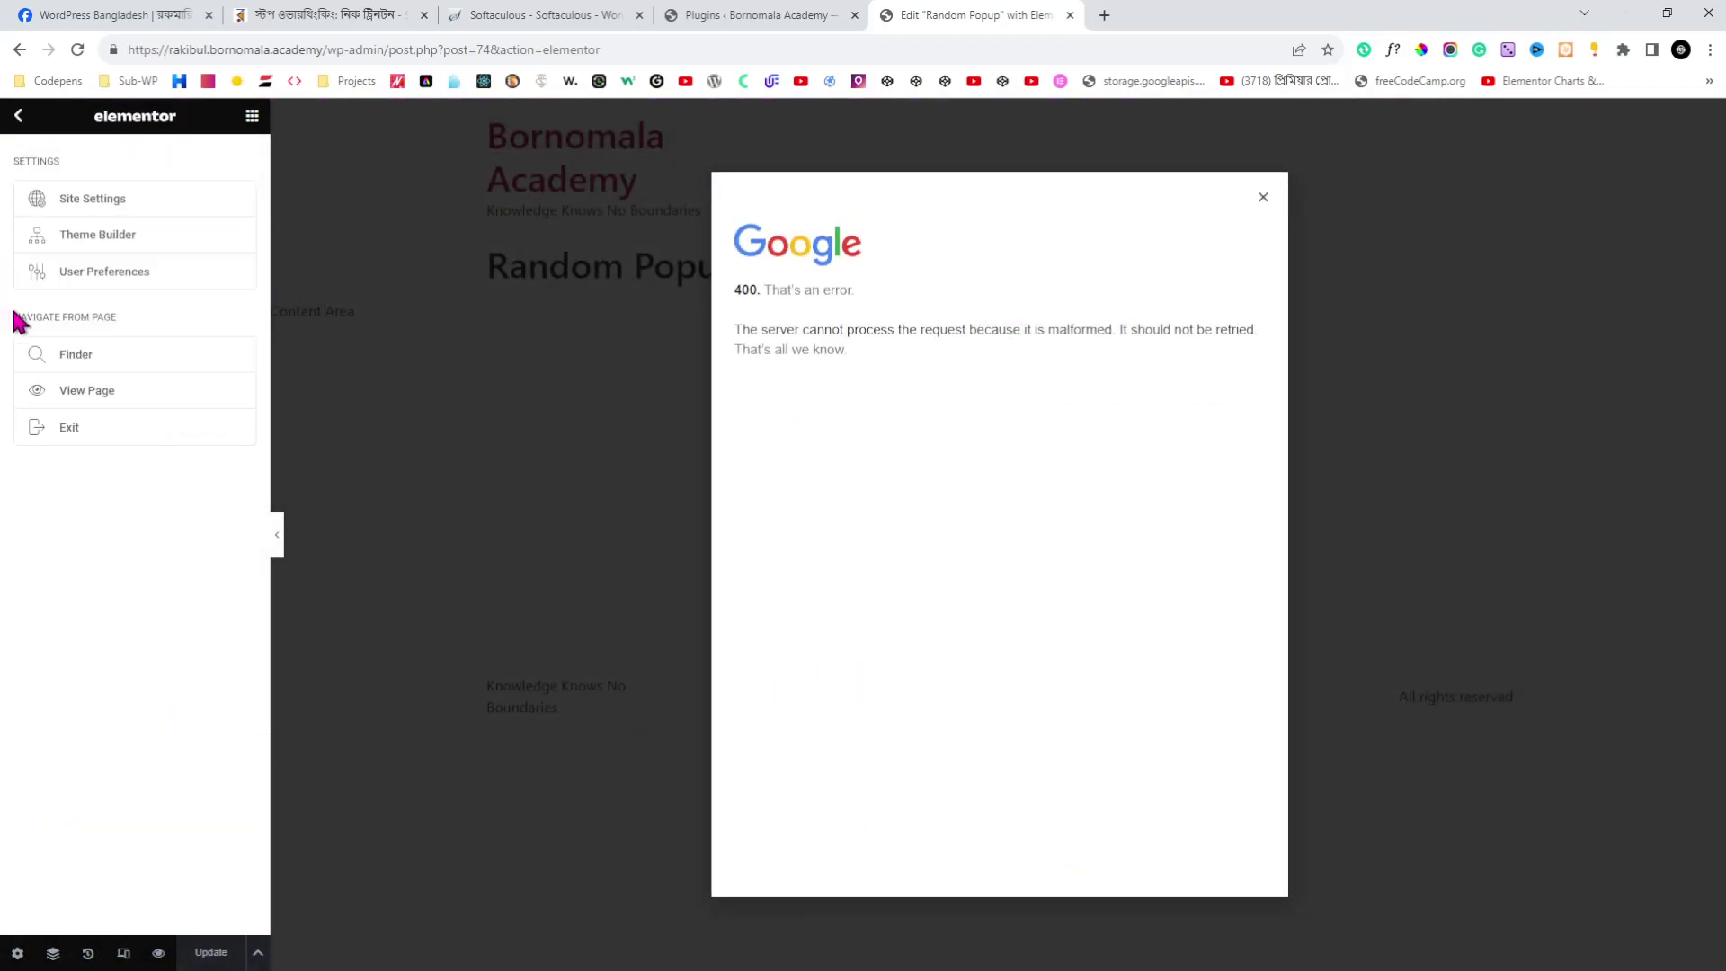
{"action": "left_click", "coordinate": [93, 431]}
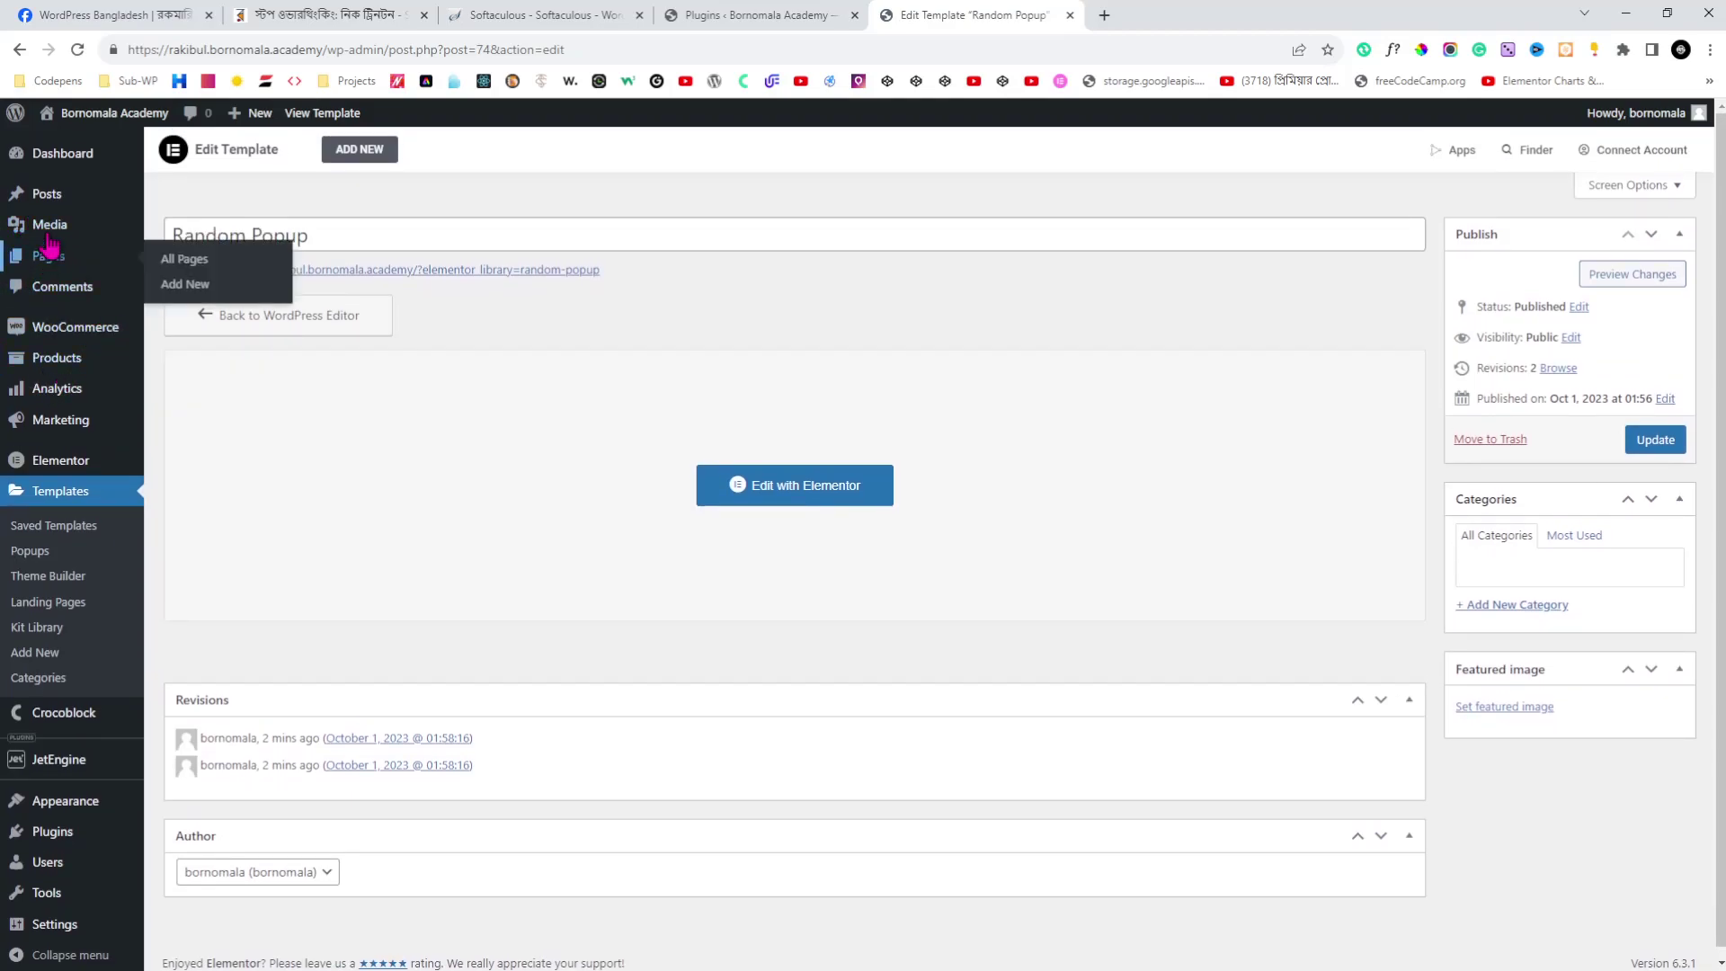
- Upload the file cahvertising-PDFDrive-.pdf to the WordPress media library
{"action": "left_click", "coordinate": [54, 231]}
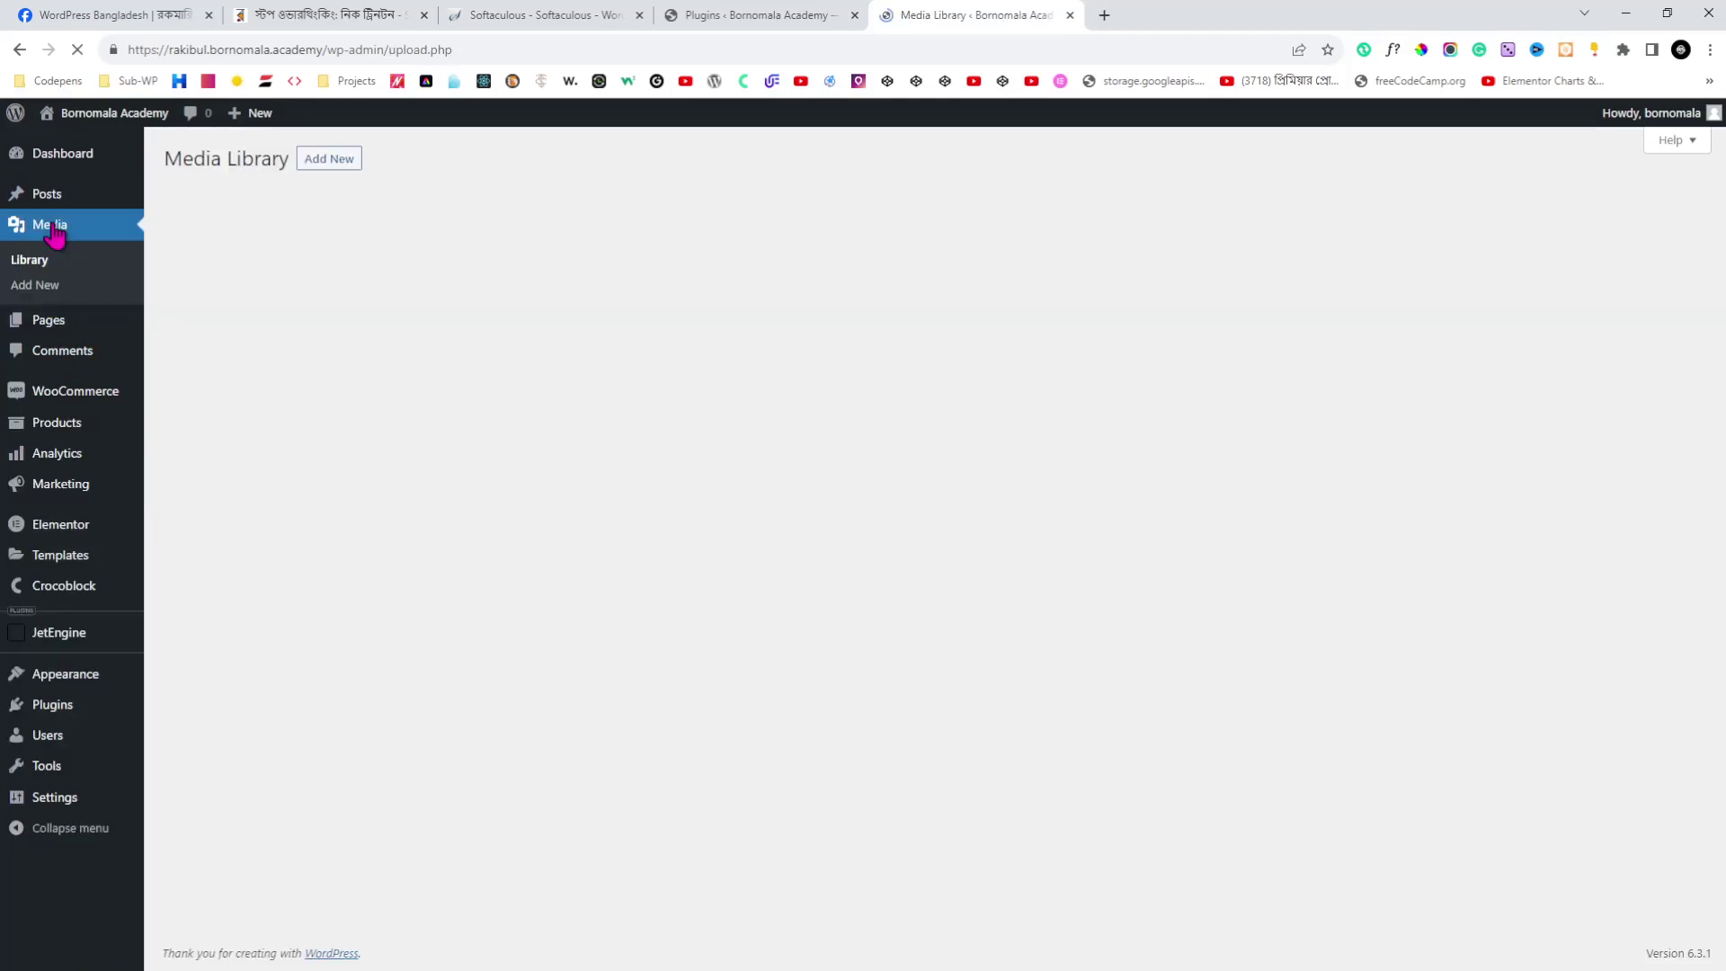
{"action": "left_click", "coordinate": [329, 162]}
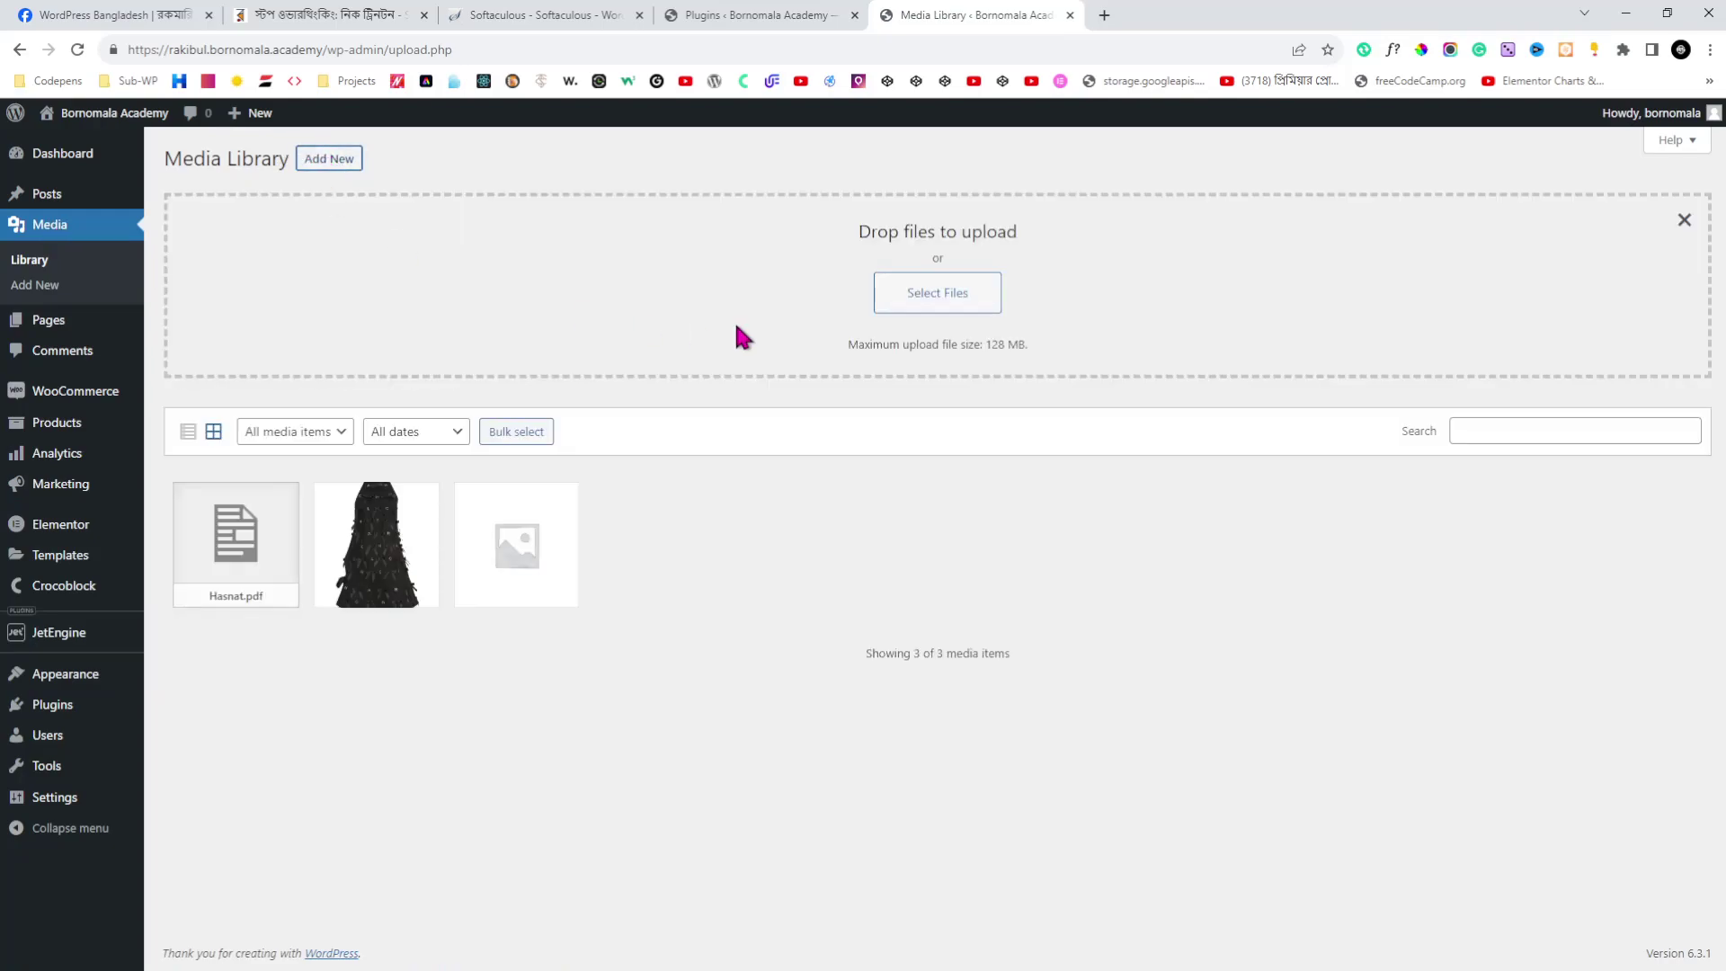
{"action": "left_click", "coordinate": [935, 303]}
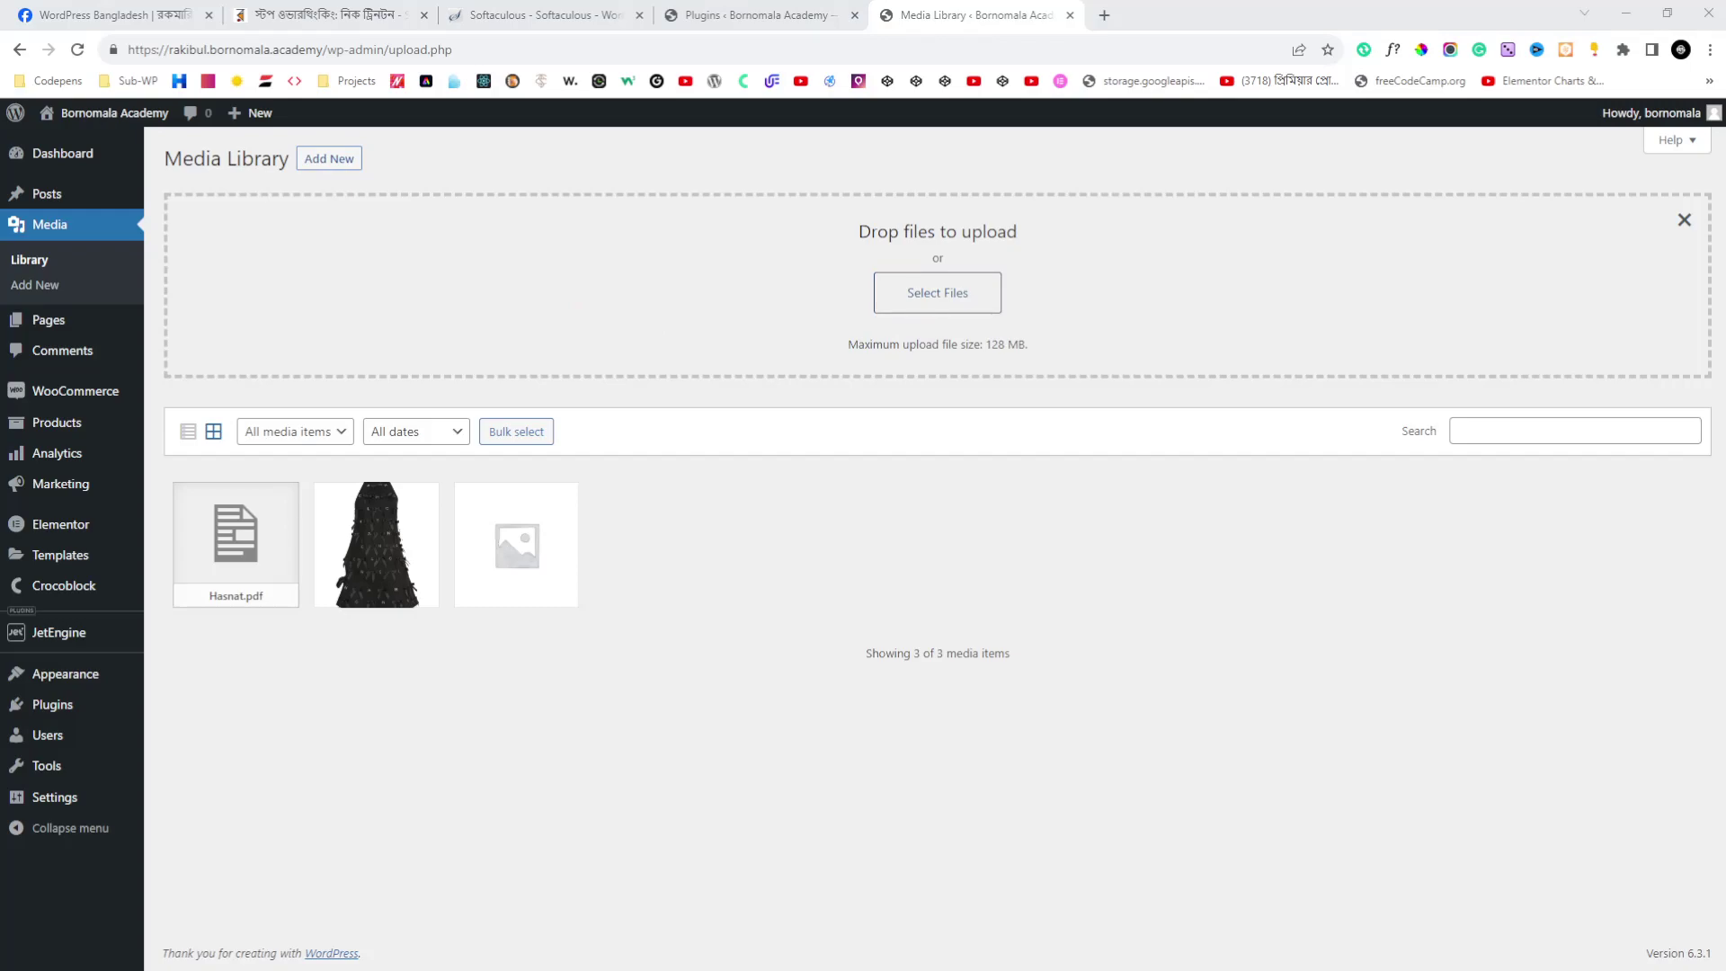
{"action": "key", "text": "Return"}
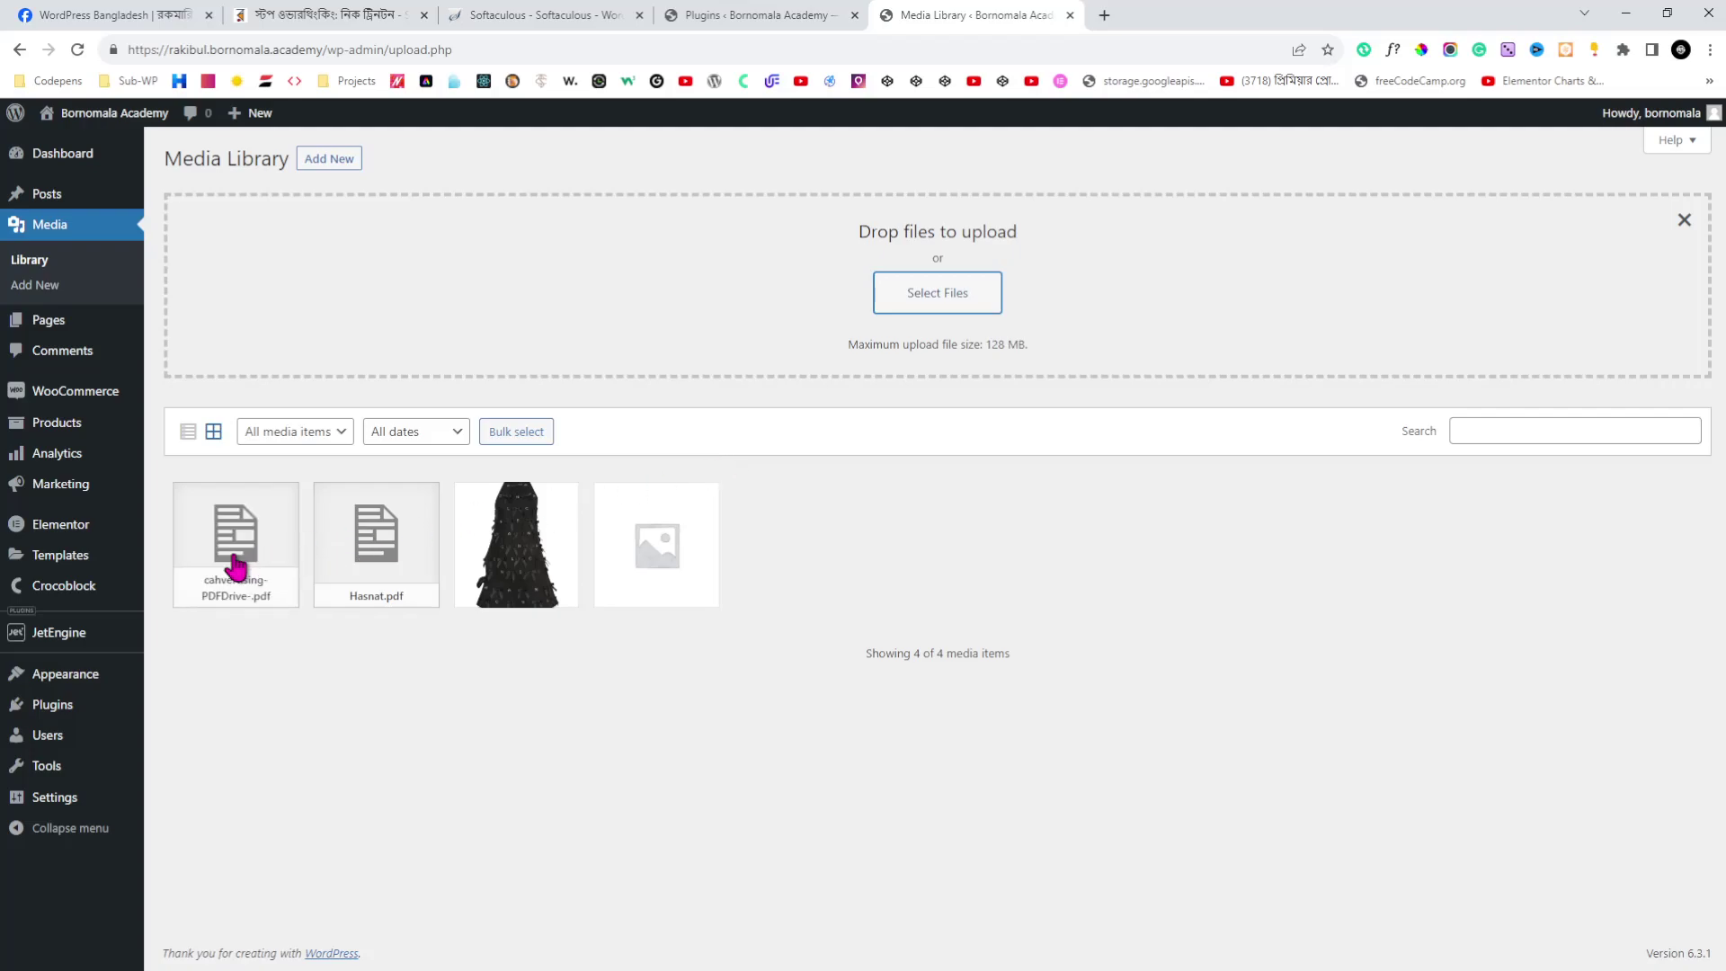
- Copy the file URL of cahvertising-PDFDrive-.pdf from its attachment details and close the details
{"action": "left_click", "coordinate": [234, 565]}
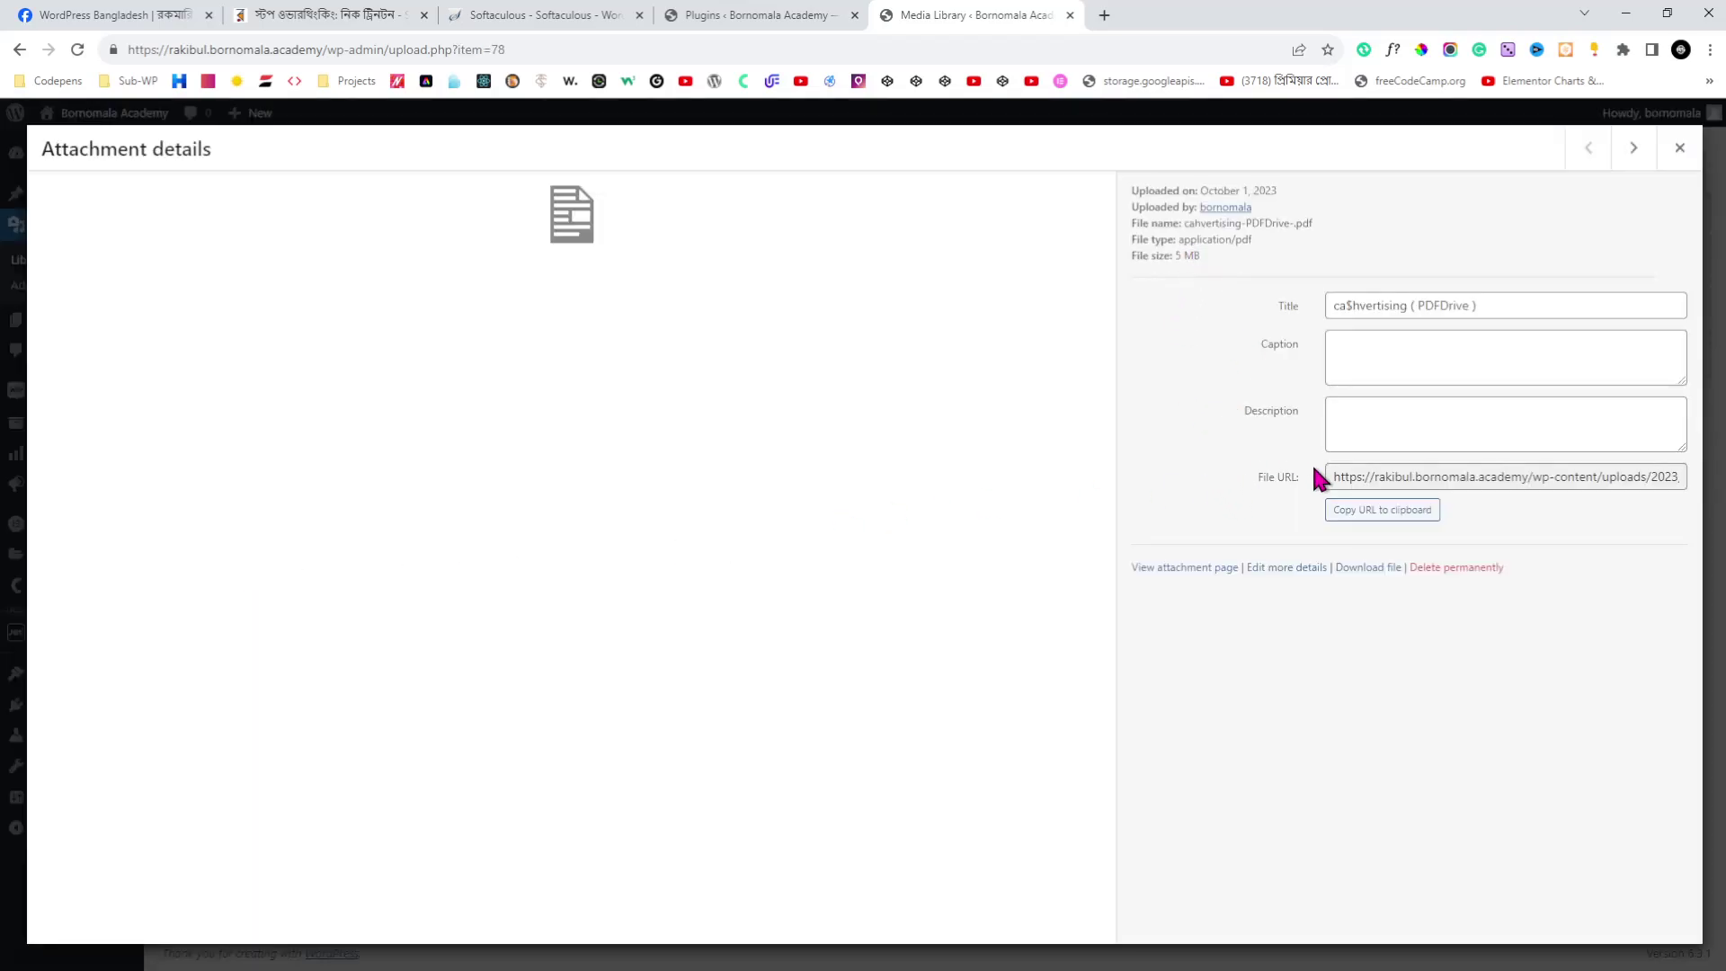
{"action": "left_click", "coordinate": [1384, 510]}
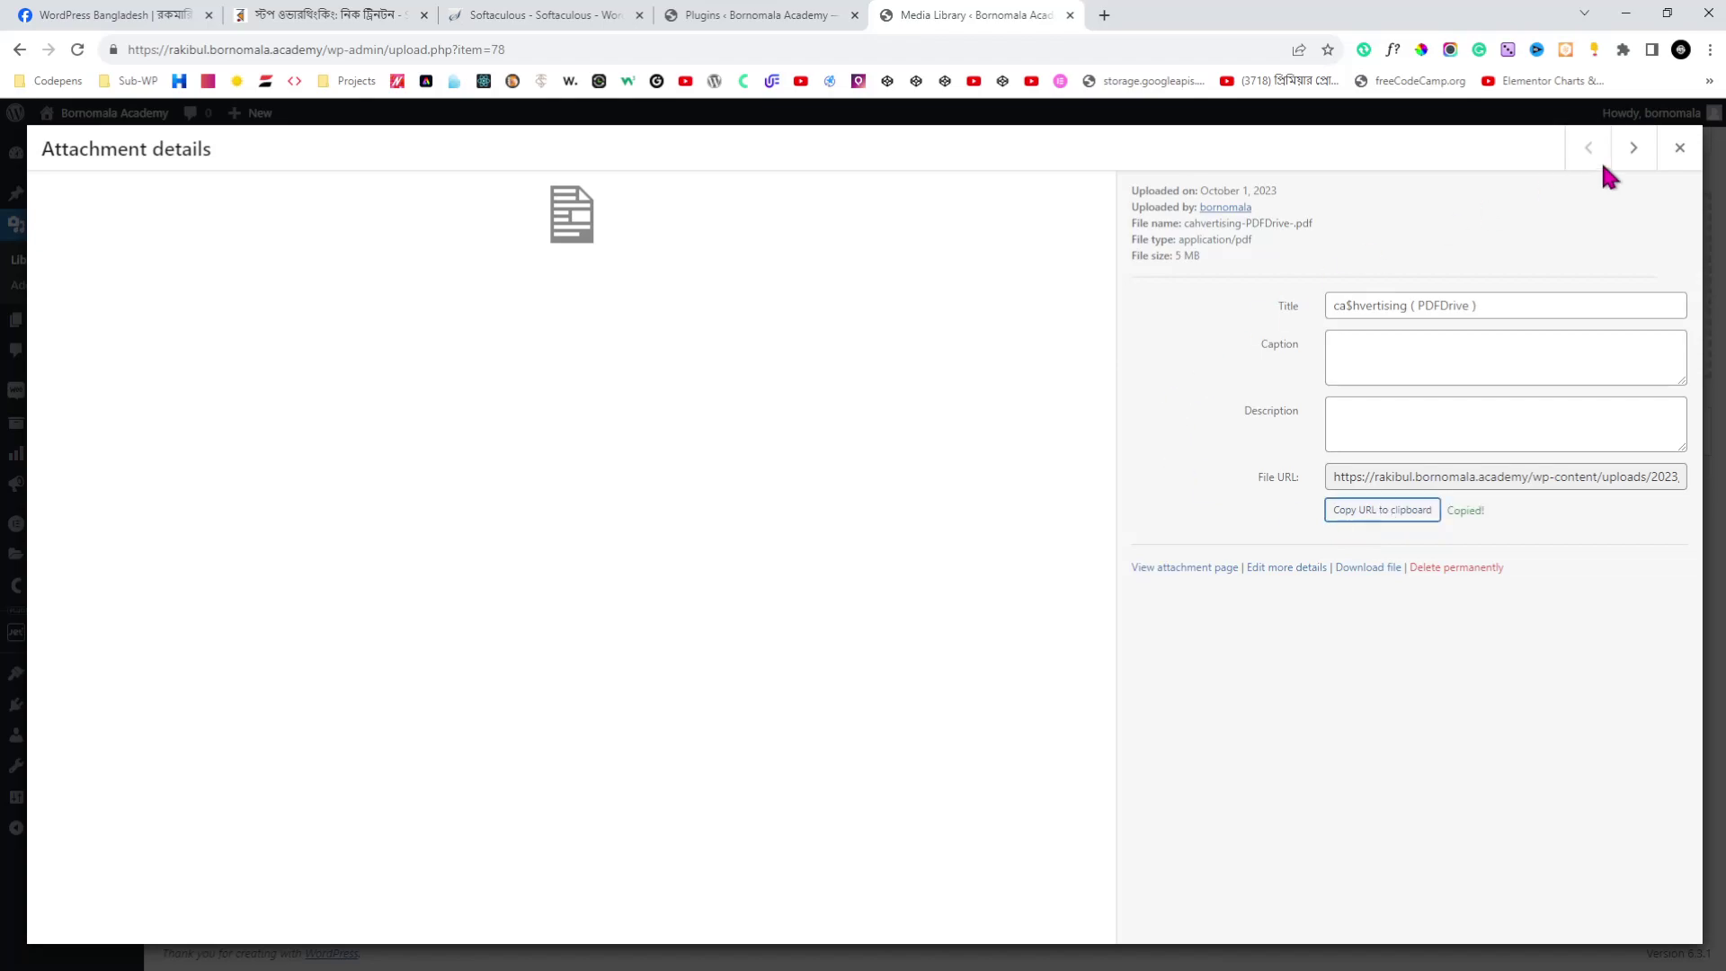
{"action": "left_click", "coordinate": [1677, 149]}
- Start a new WooCommerce product named Our Second Demo Product with a regular price of 45
{"action": "mouse_move", "coordinate": [141, 432]}
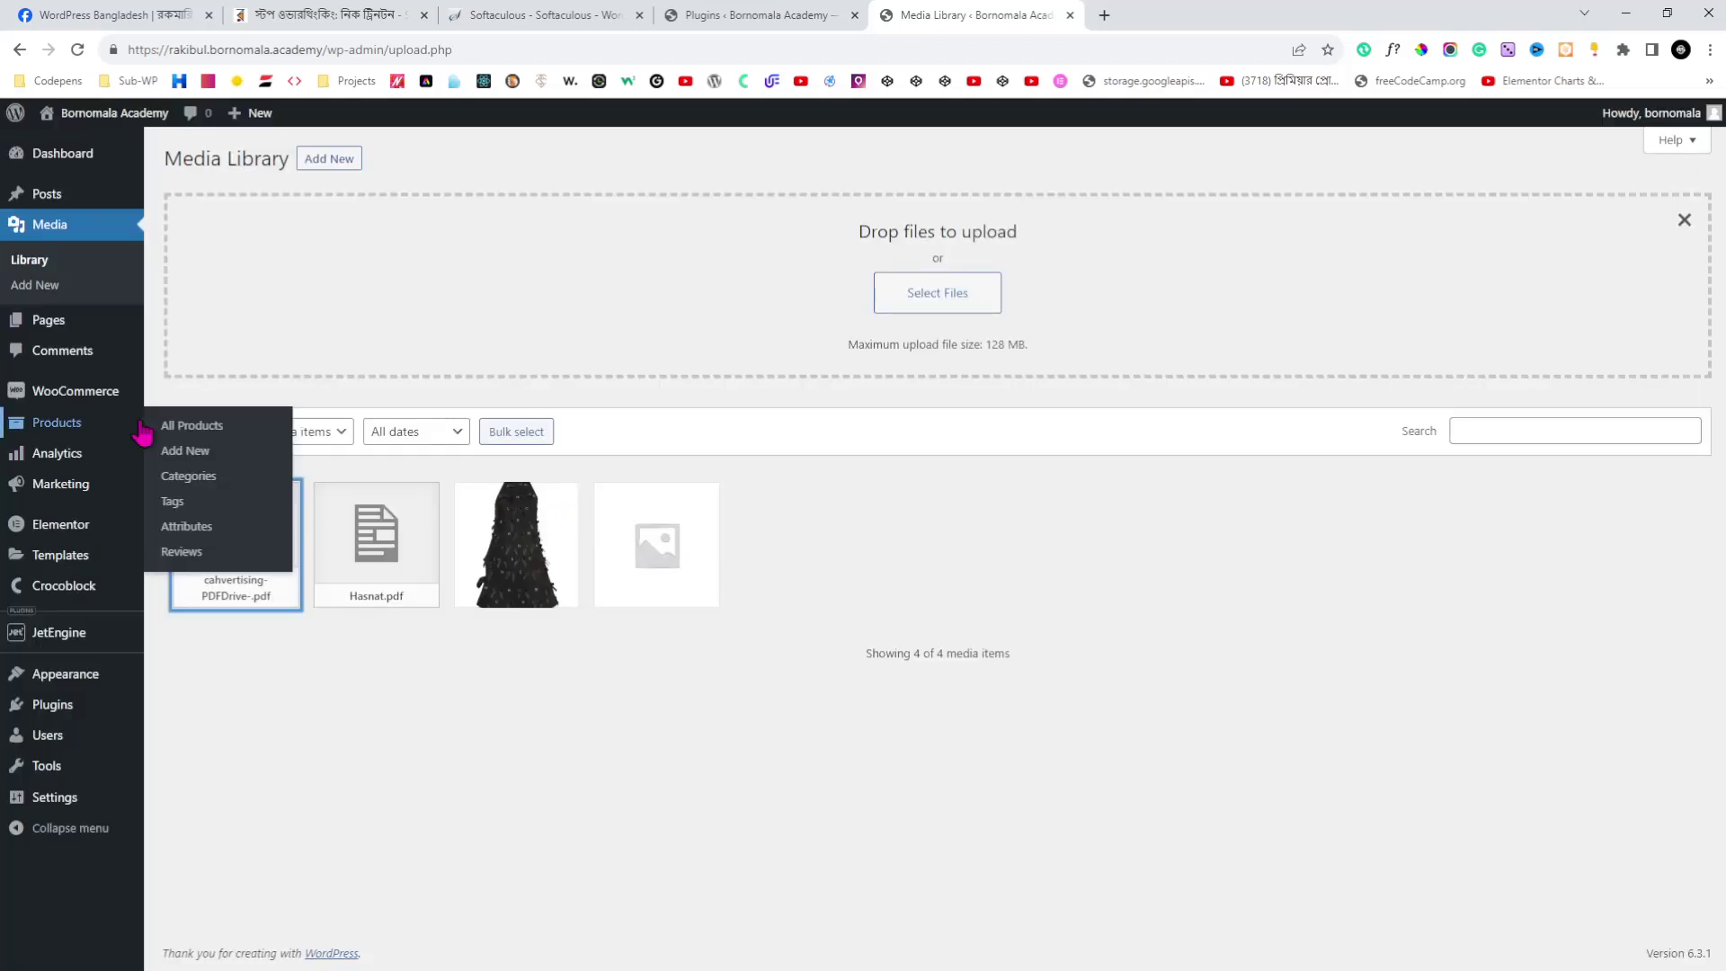
{"action": "left_click", "coordinate": [199, 453]}
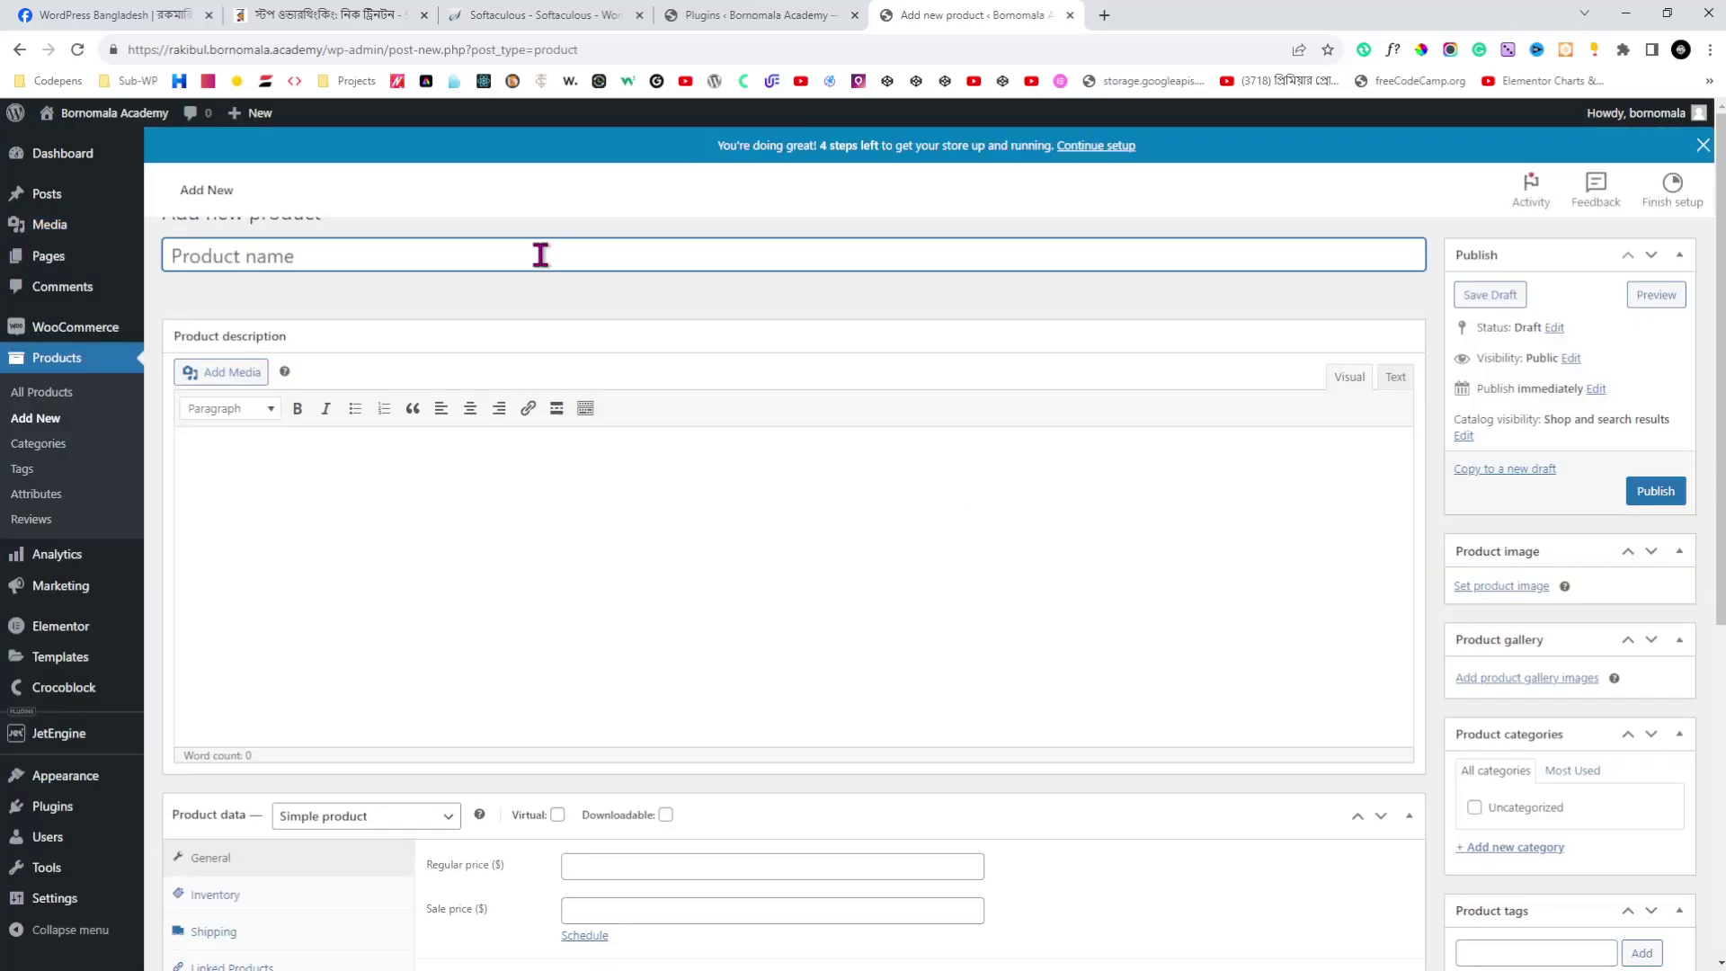
{"action": "type", "text": "Our Second Demo Produc"}
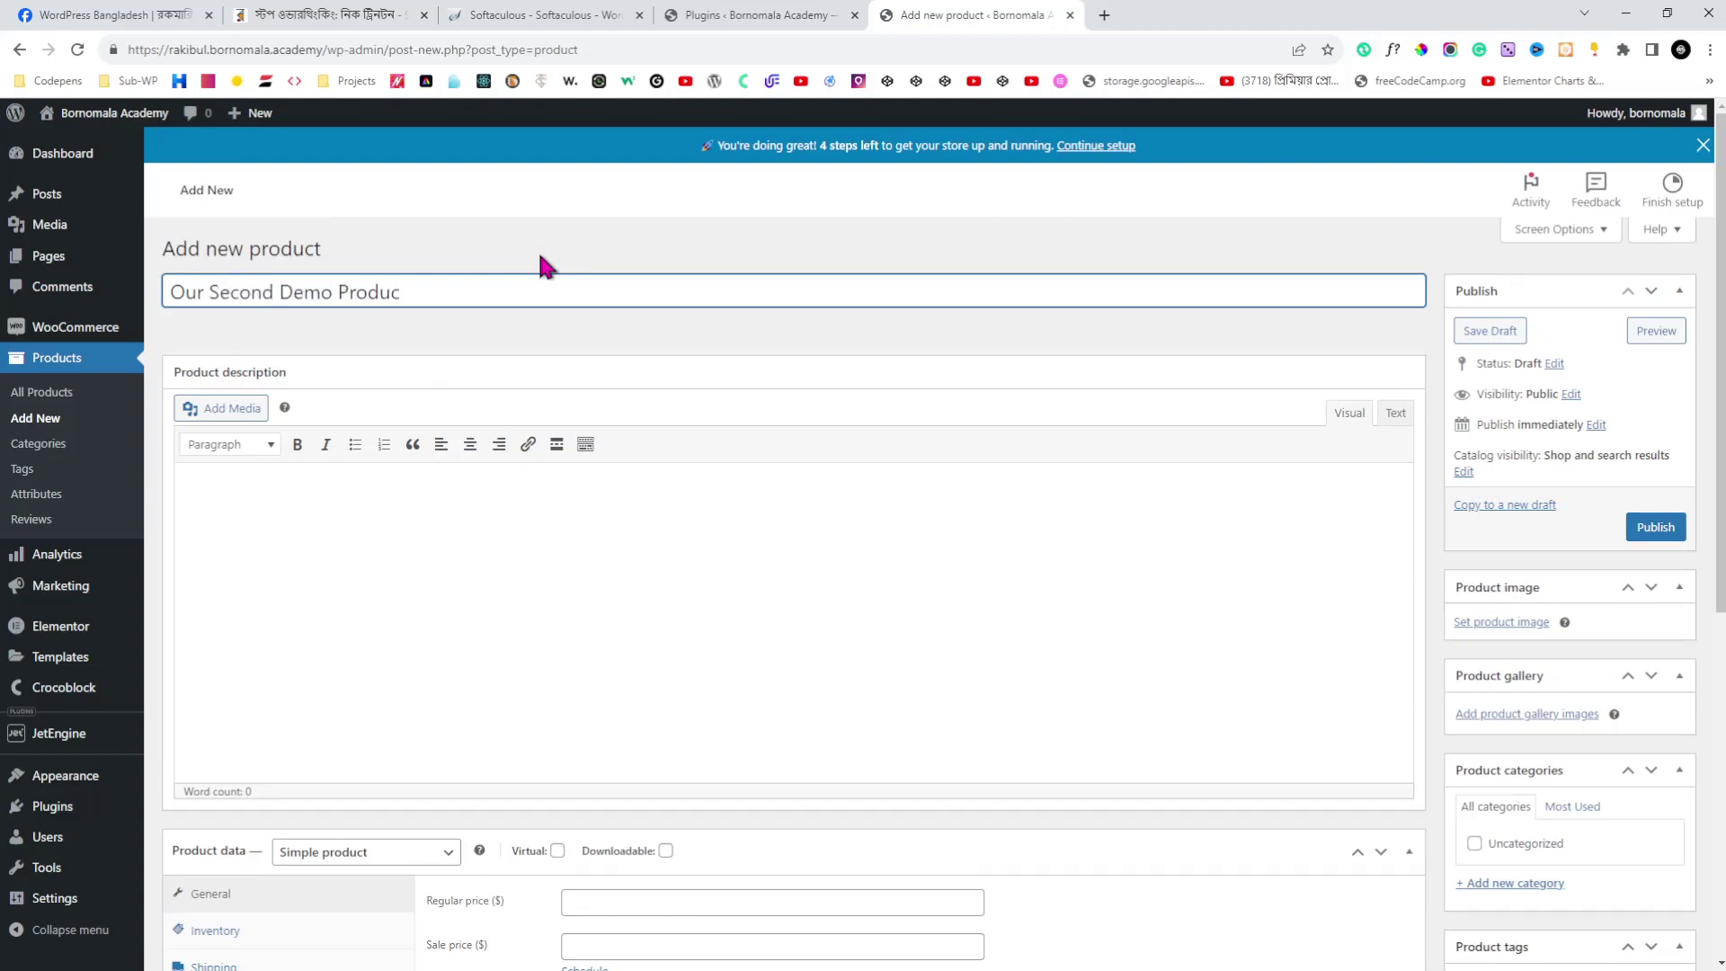
{"action": "scroll", "coordinate": [543, 266], "scroll_direction": "down", "scroll_amount": 2}
{"action": "left_click", "coordinate": [672, 724]}
{"action": "type", "text": "45"}
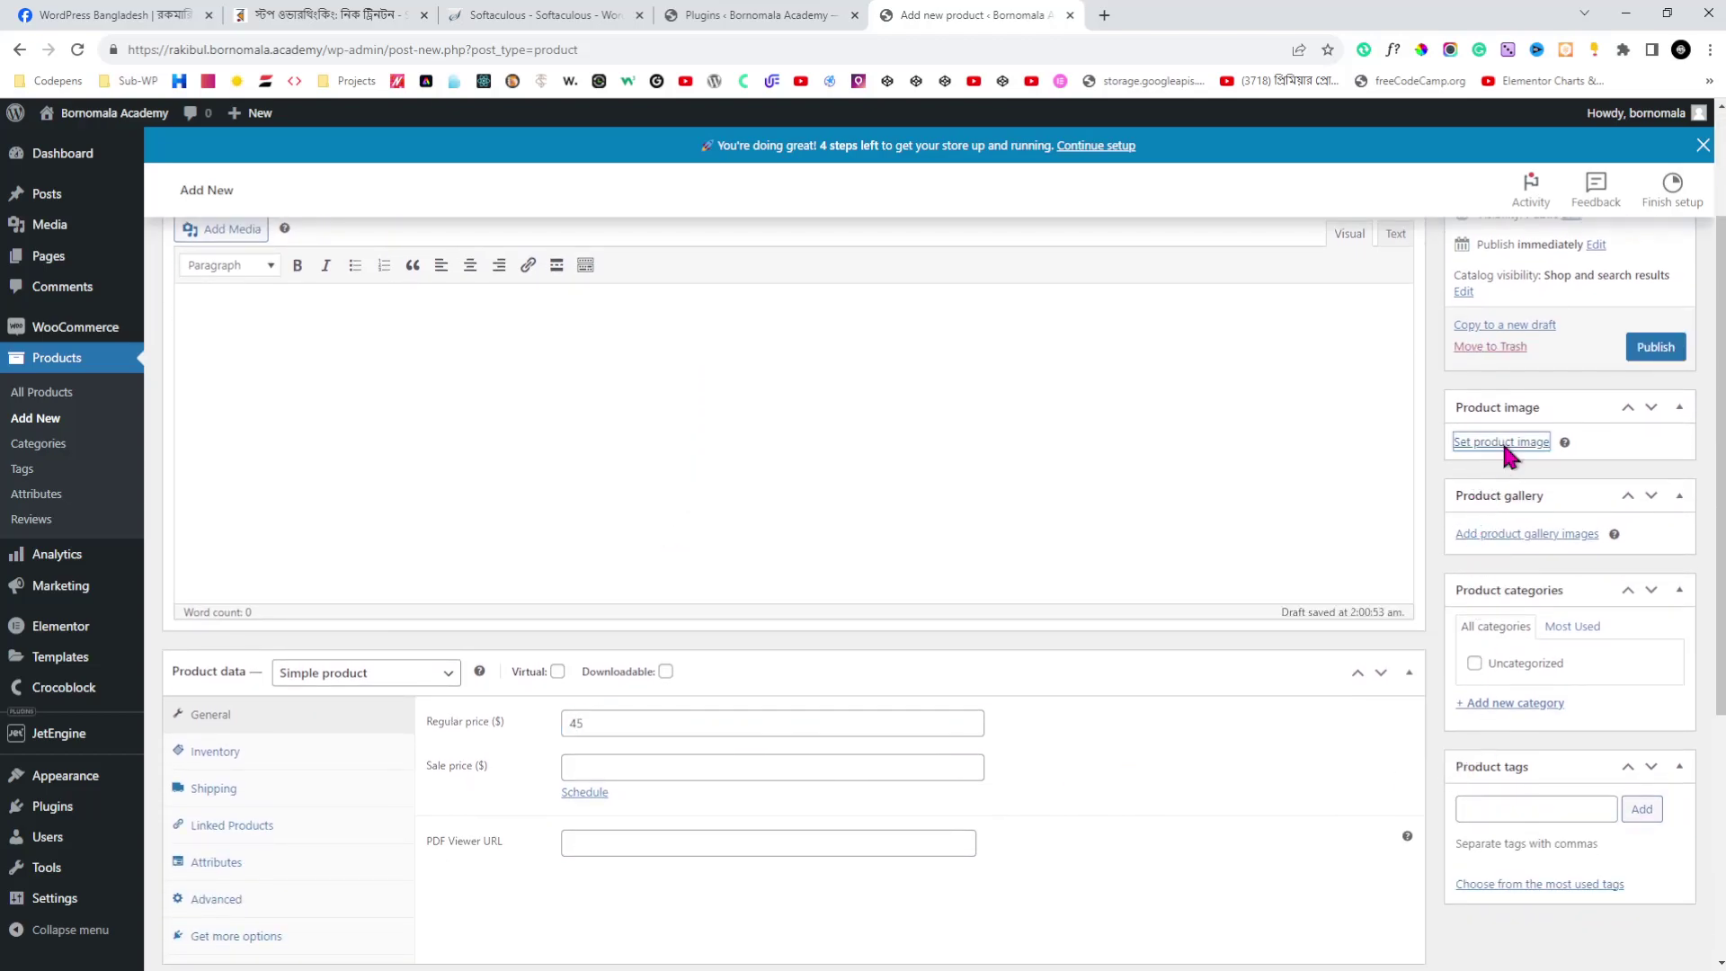
- Upload the image 1 (2).jpg and set it as the product image
{"action": "left_click", "coordinate": [1494, 443]}
{"action": "left_click", "coordinate": [74, 186]}
{"action": "left_click", "coordinate": [915, 501]}
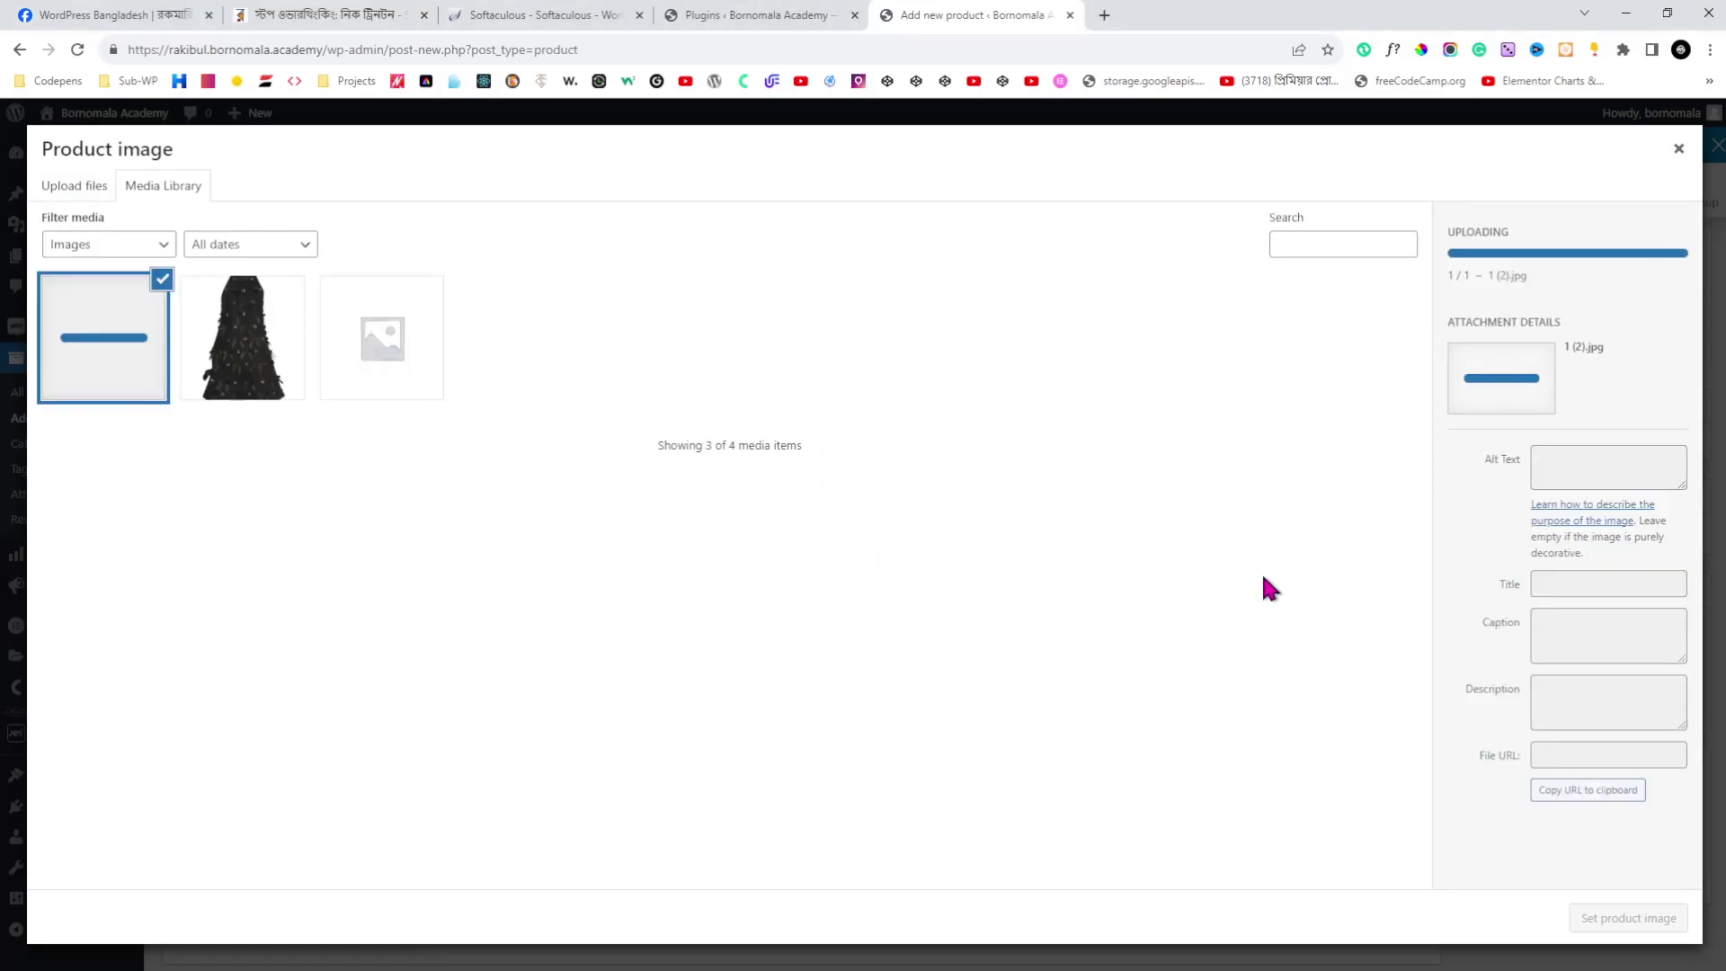
{"action": "left_click", "coordinate": [1629, 918]}
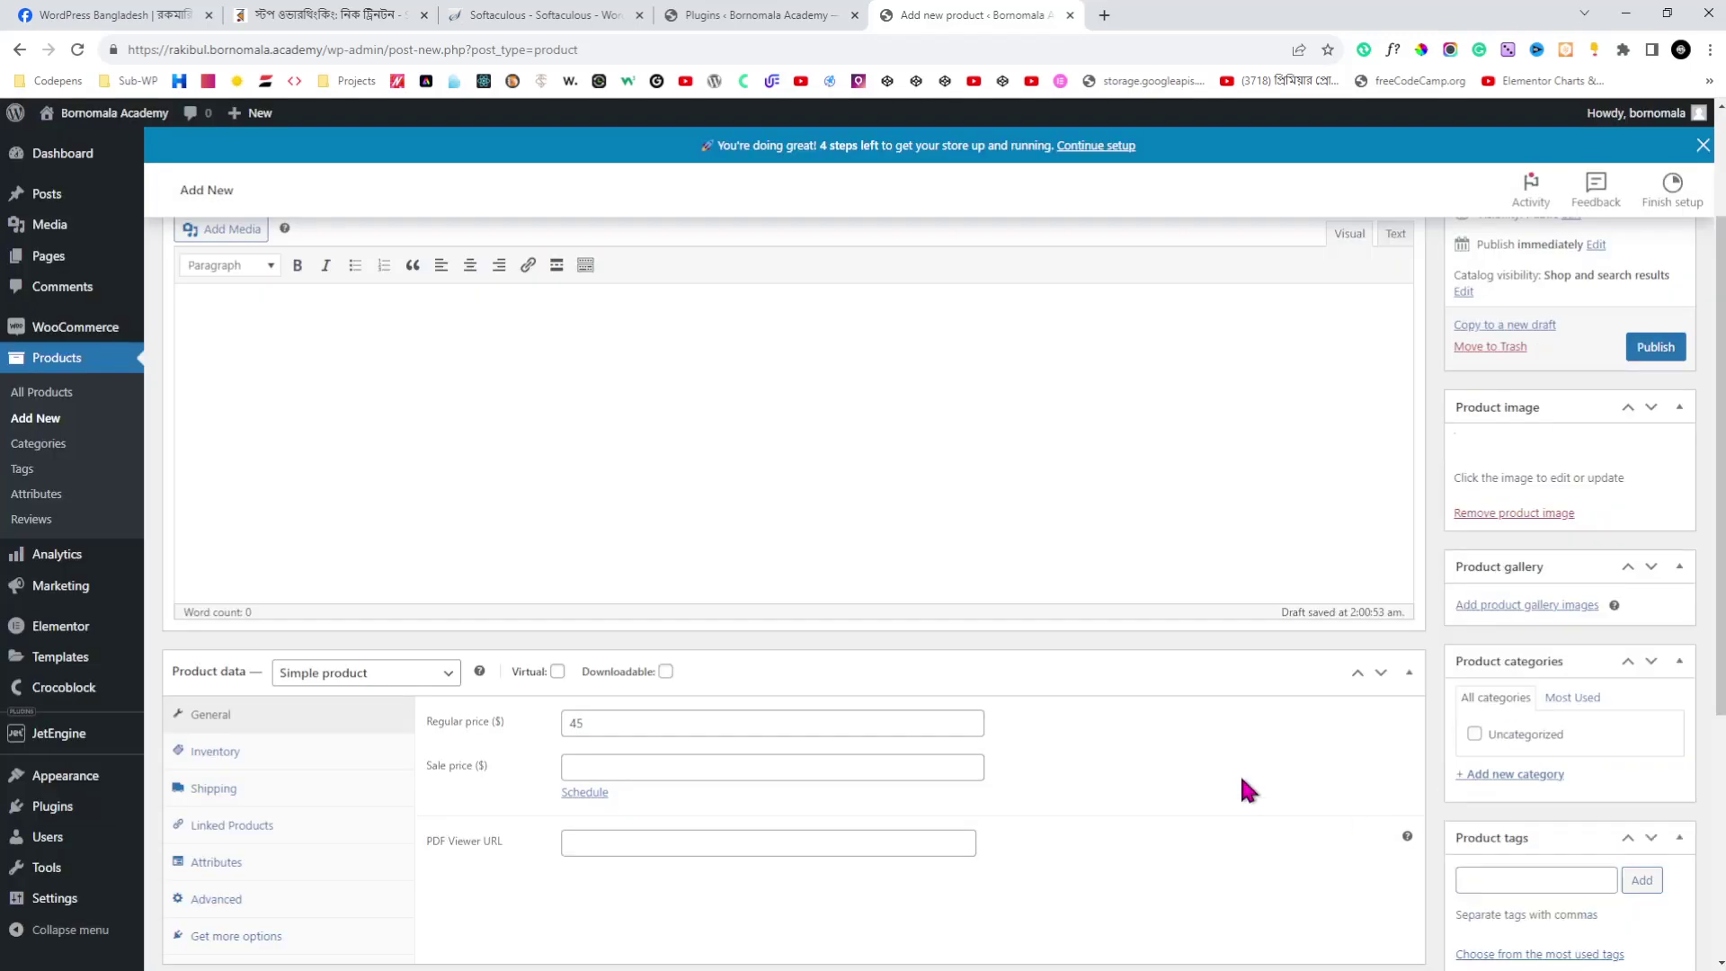
- Paste the copied URL of cahvertising-PDFDrive-.pdf as the product's PDF Viewer URL and publish the product
{"action": "scroll", "coordinate": [1239, 769], "scroll_direction": "down", "scroll_amount": 2}
{"action": "scroll", "coordinate": [1239, 769], "scroll_direction": "up", "scroll_amount": 4}
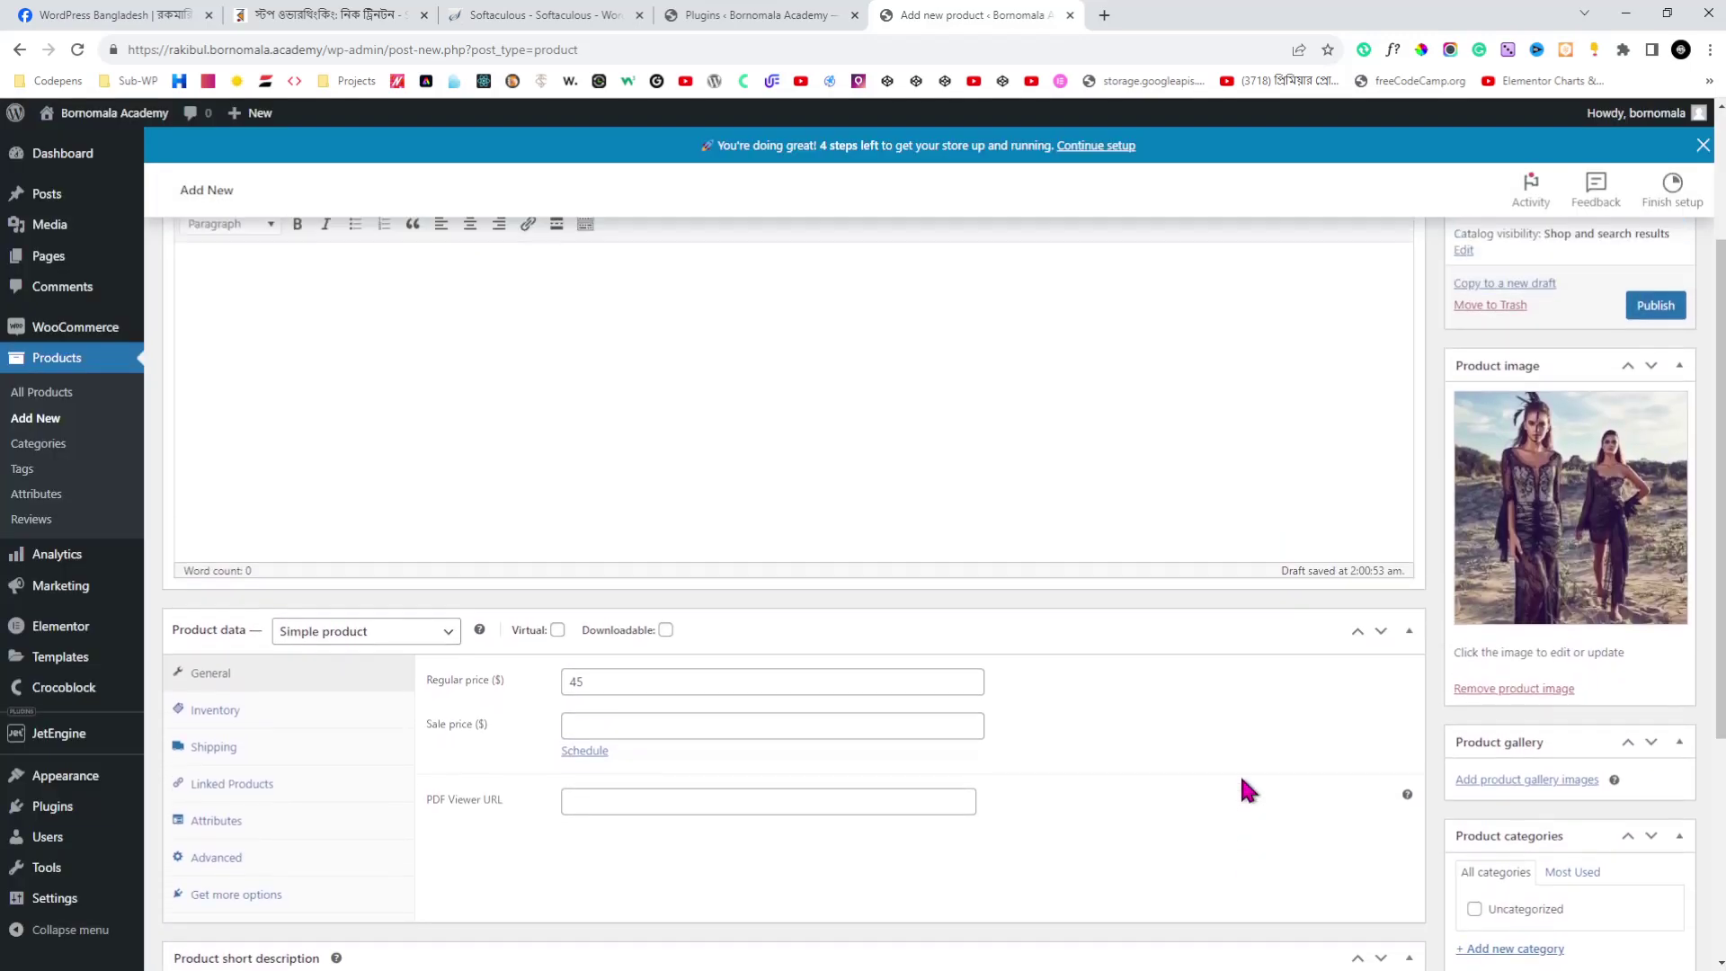
{"action": "scroll", "coordinate": [1238, 770], "scroll_direction": "down", "scroll_amount": 4}
{"action": "left_click_drag", "start_coordinate": [427, 663], "coordinate": [441, 665]}
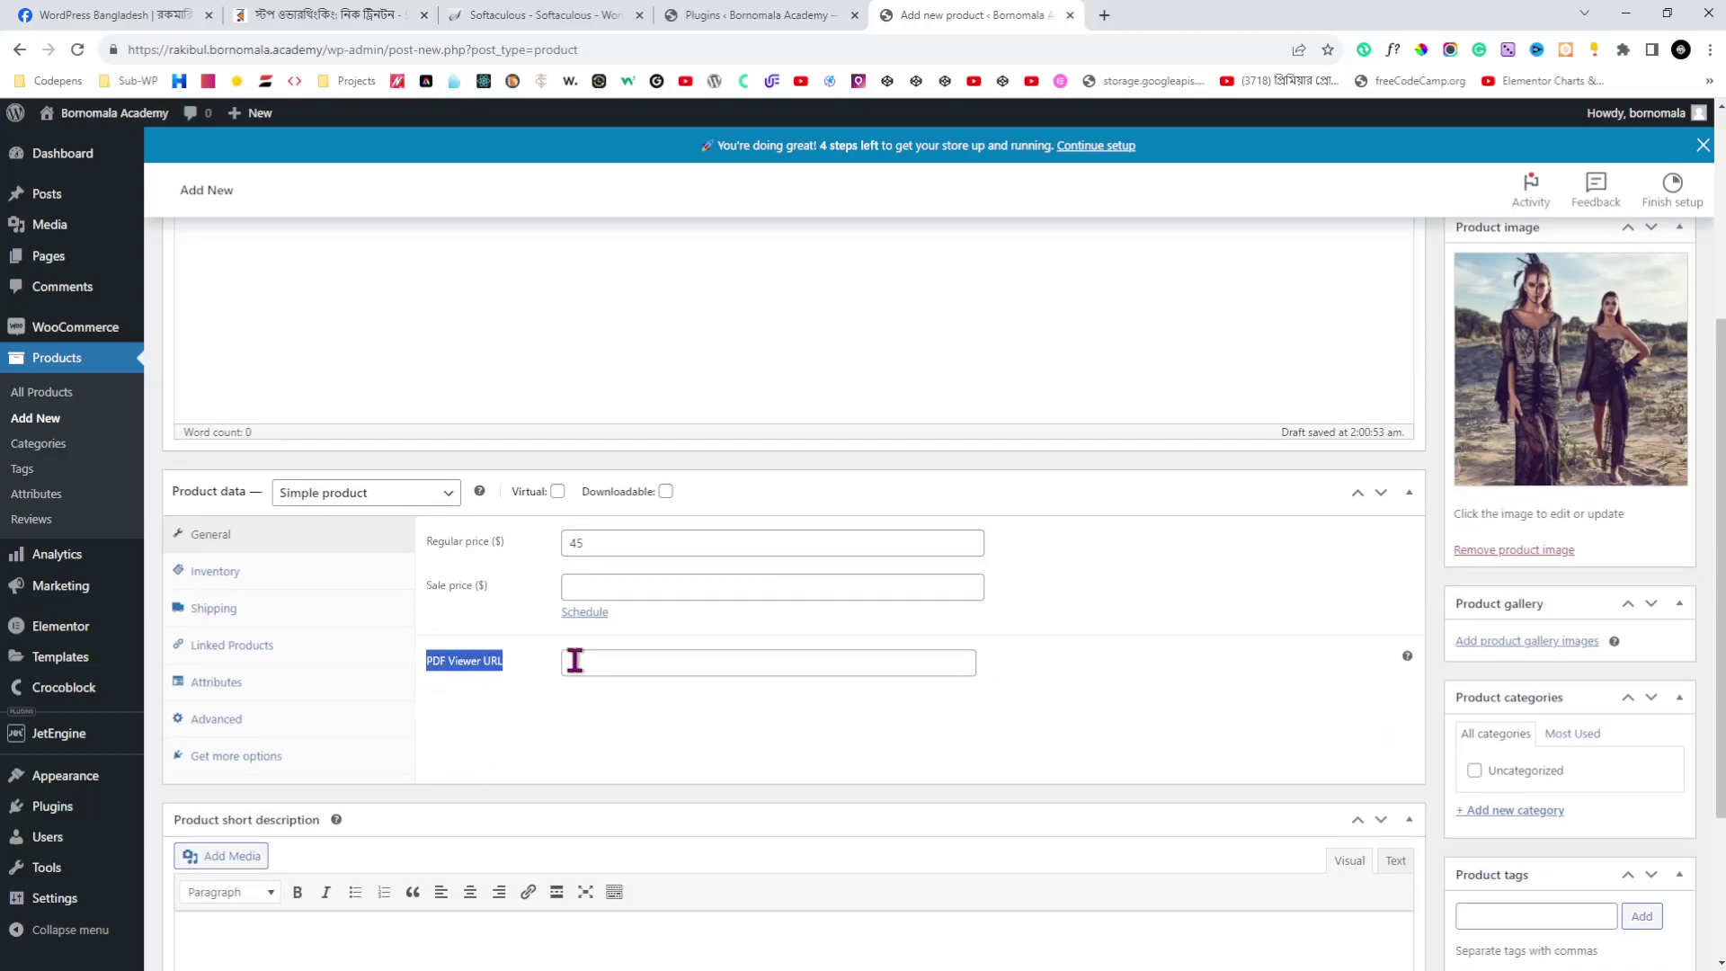
{"action": "left_click", "coordinate": [527, 666]}
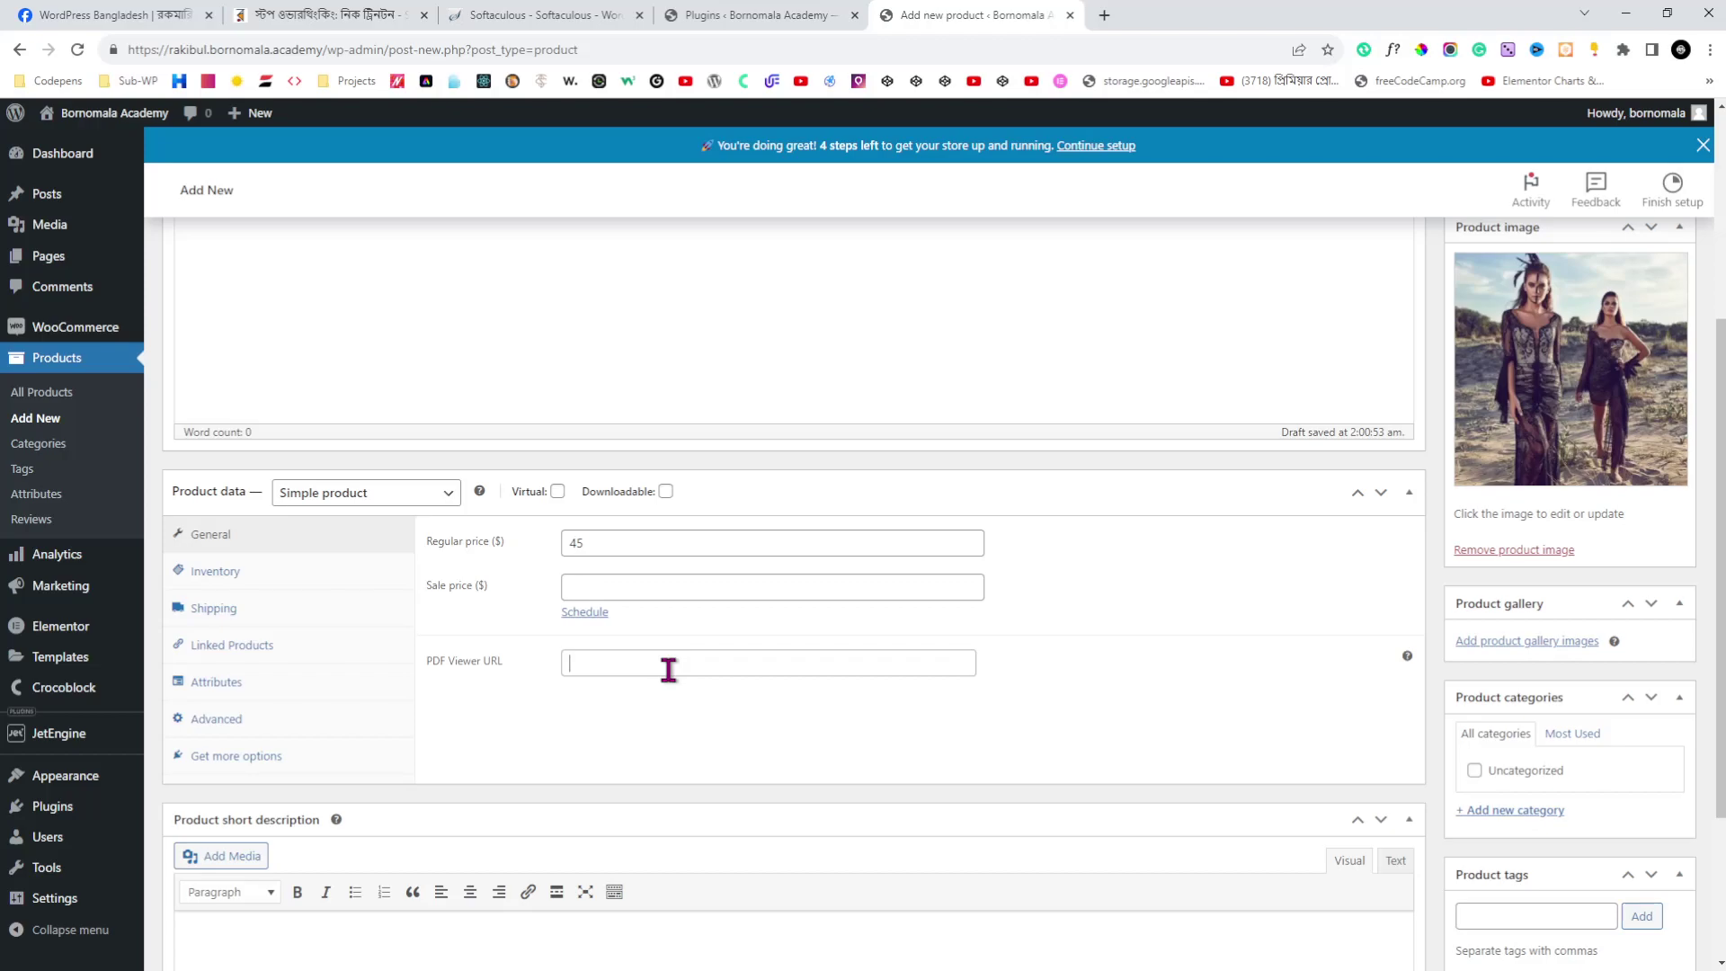
{"action": "key", "text": "ctrl+v"}
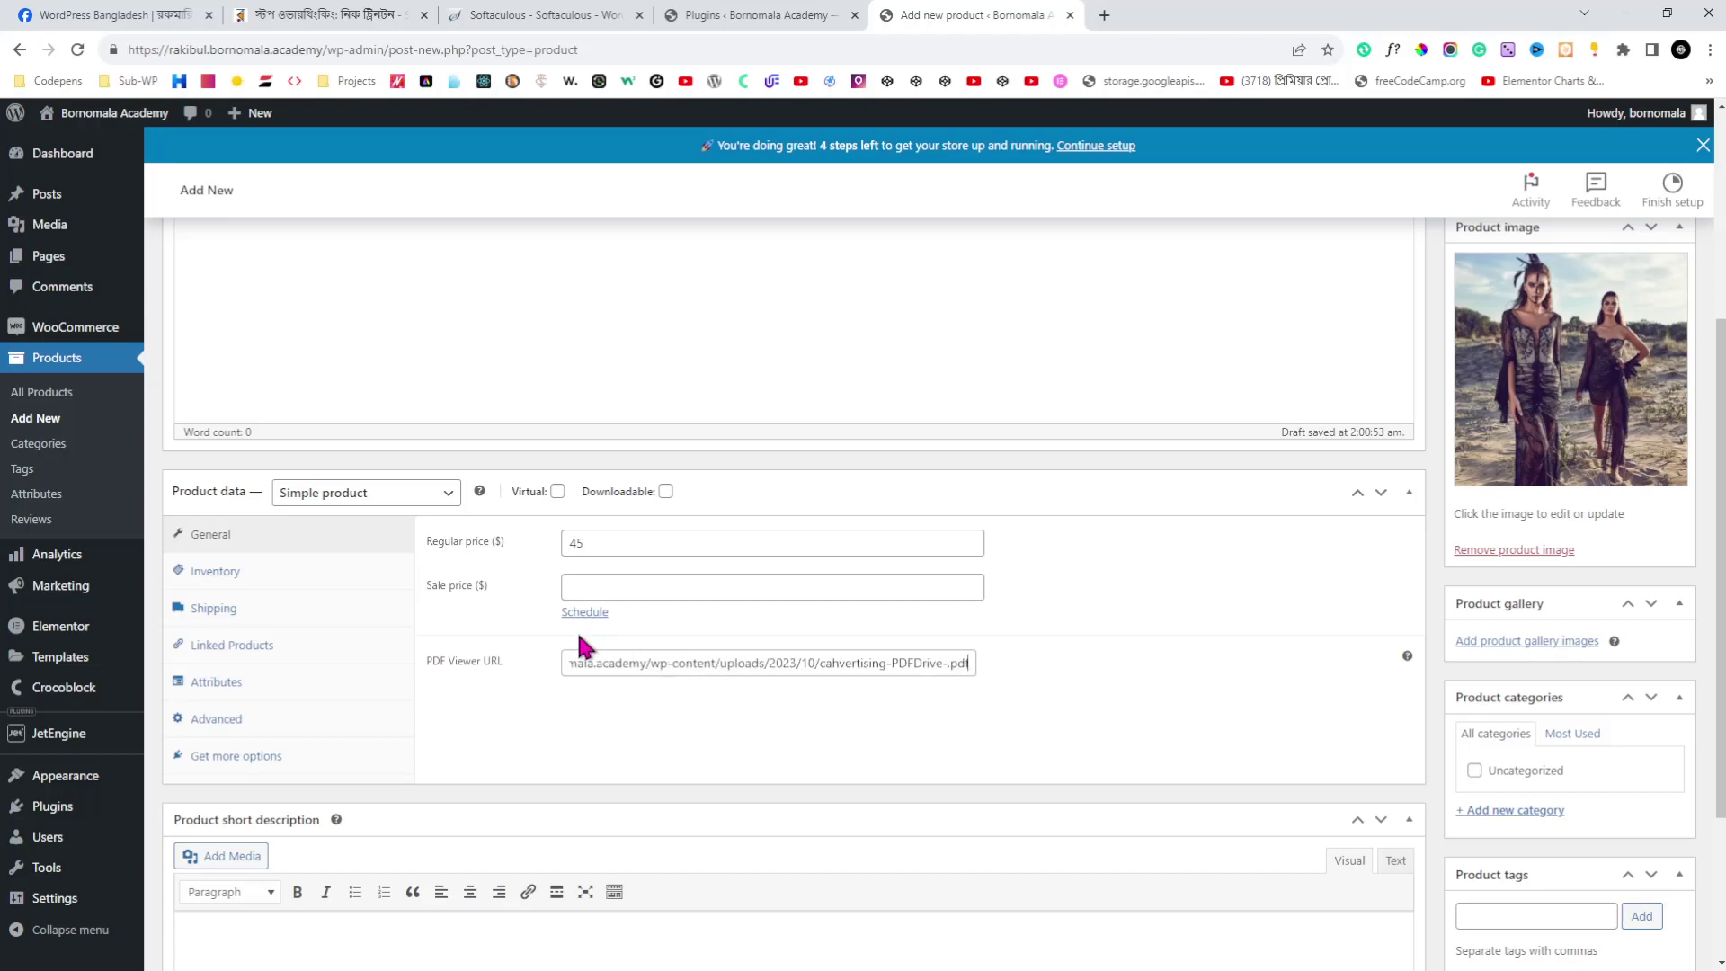
{"action": "scroll", "coordinate": [575, 657], "scroll_direction": "up", "scroll_amount": 4}
{"action": "left_click", "coordinate": [1648, 532]}
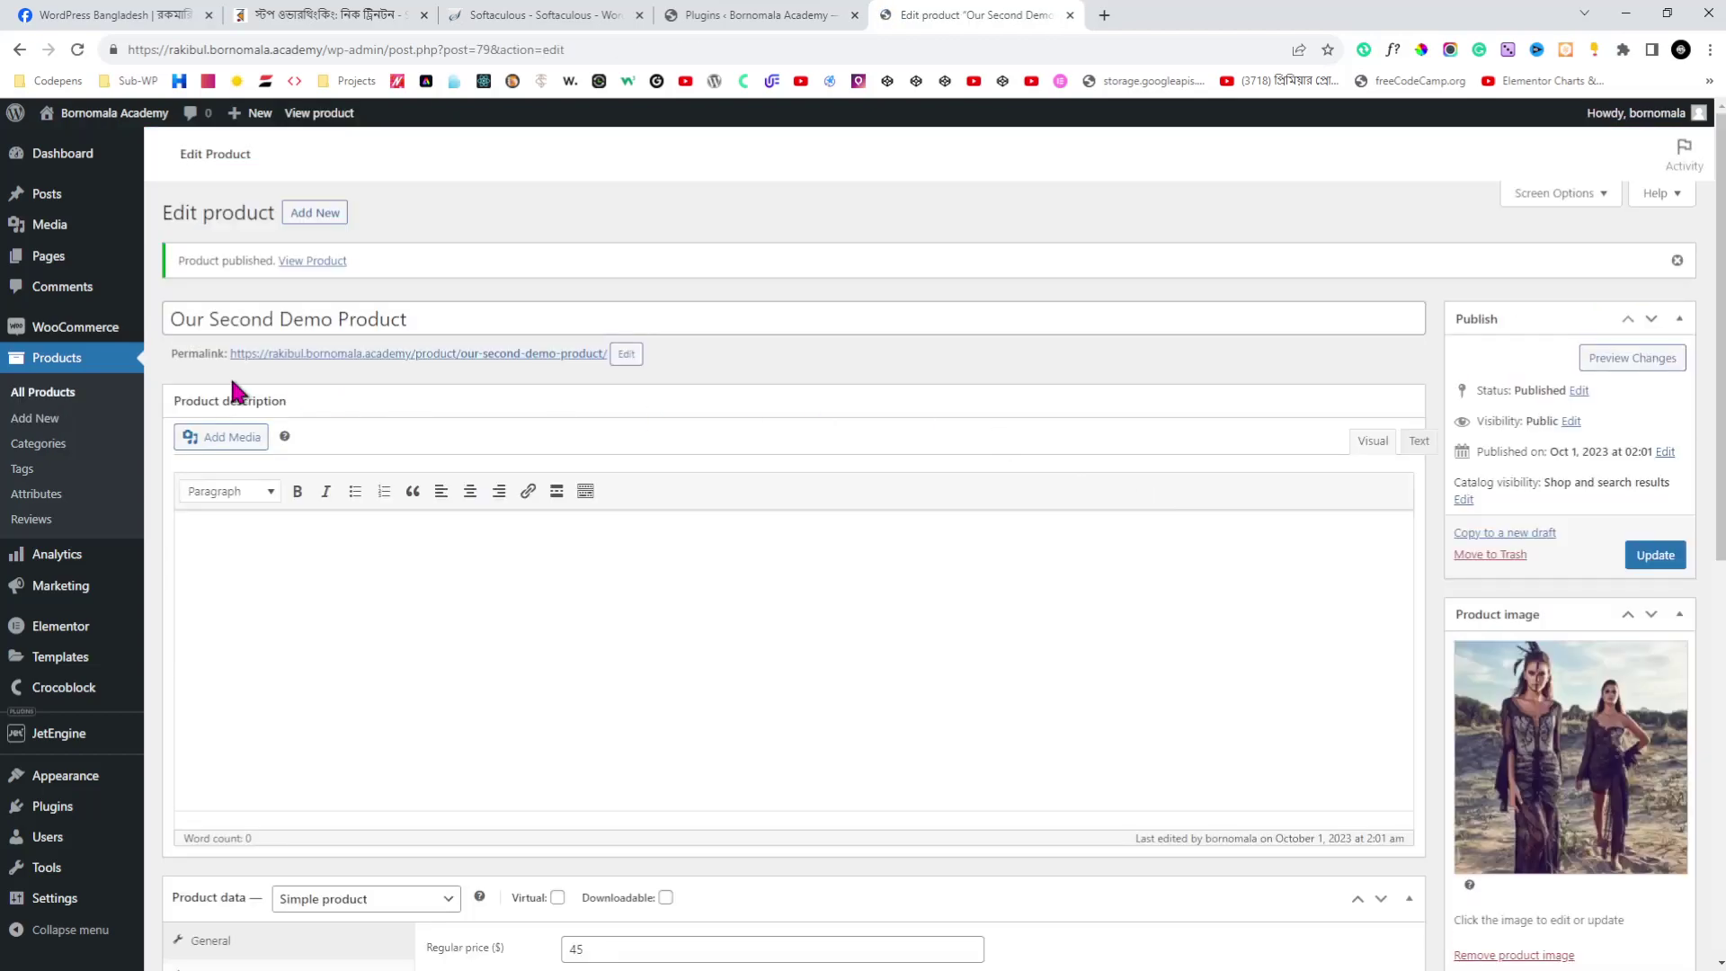
- From the list of all products, open the store pages of both demo products in new browser tabs
{"action": "left_click", "coordinate": [29, 392]}
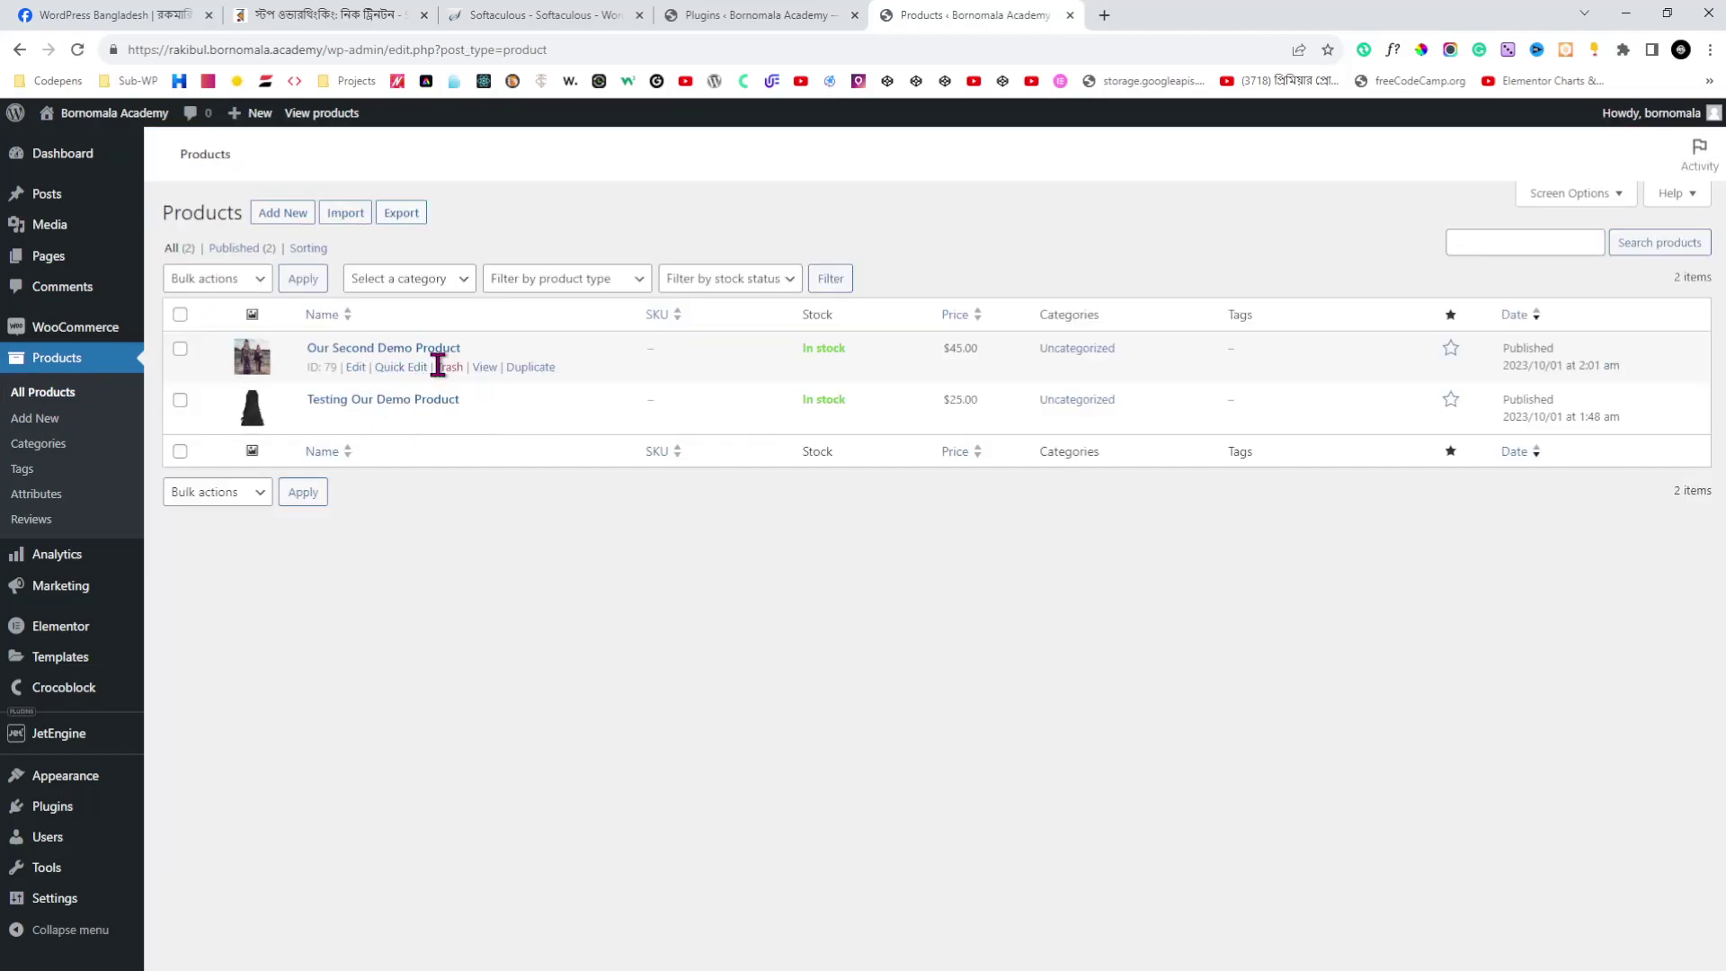
{"action": "middle_click", "coordinate": [485, 368]}
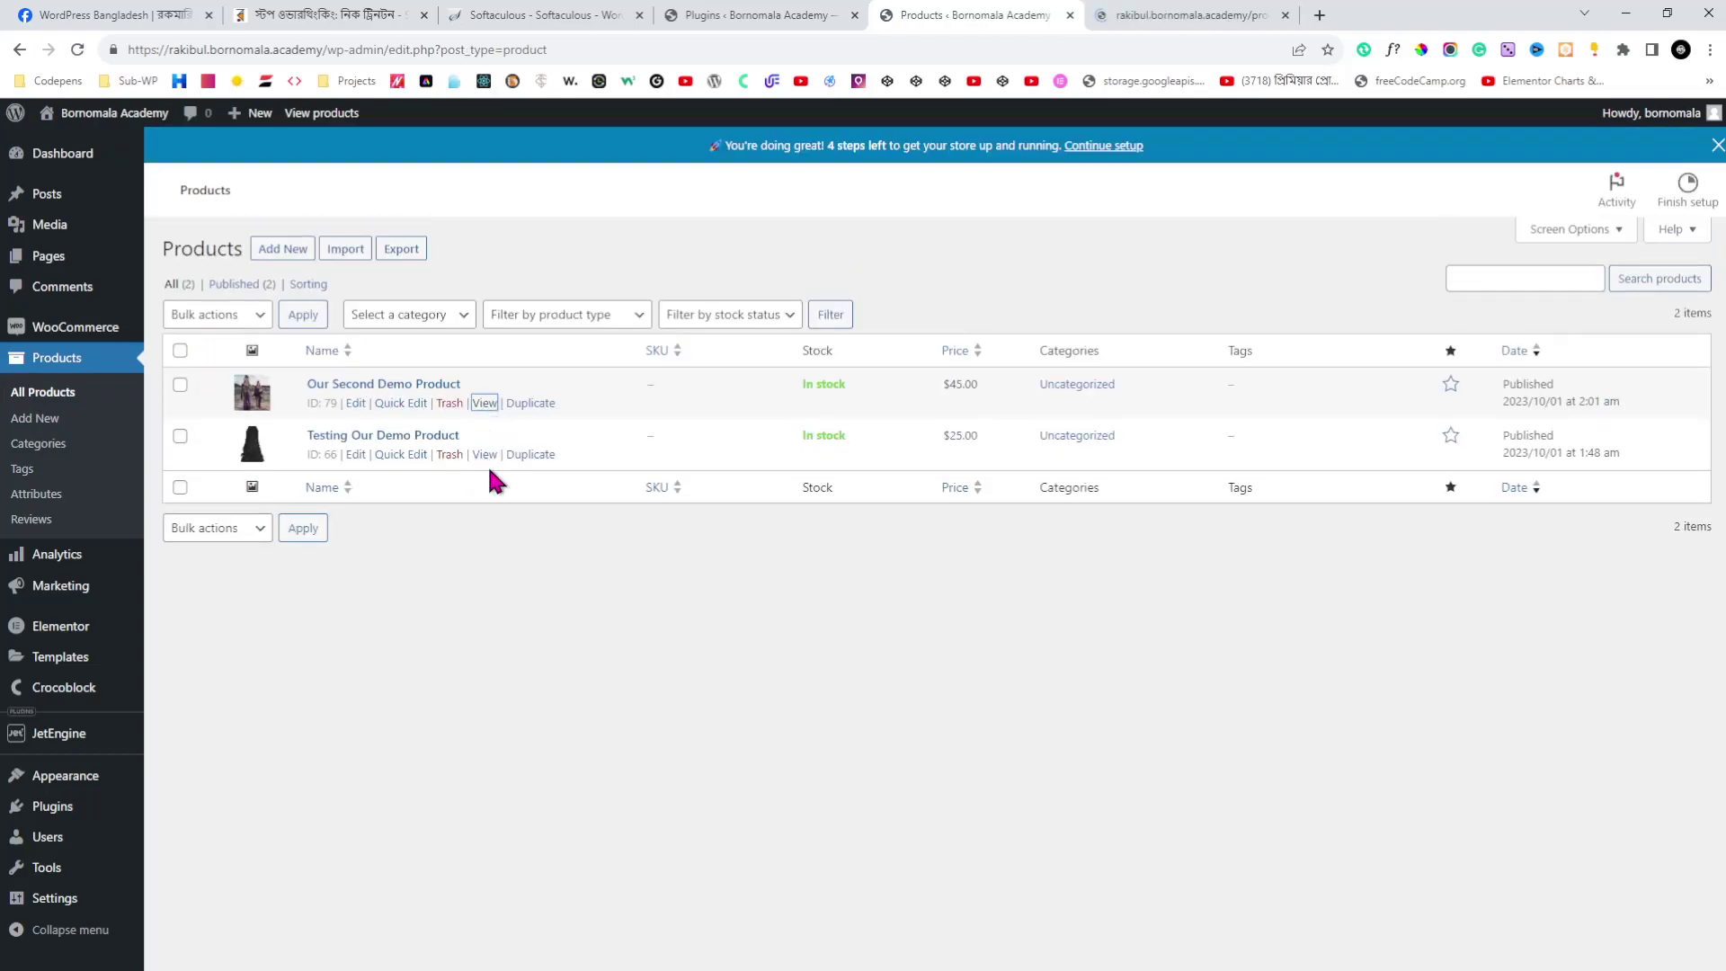
{"action": "middle_click", "coordinate": [484, 454]}
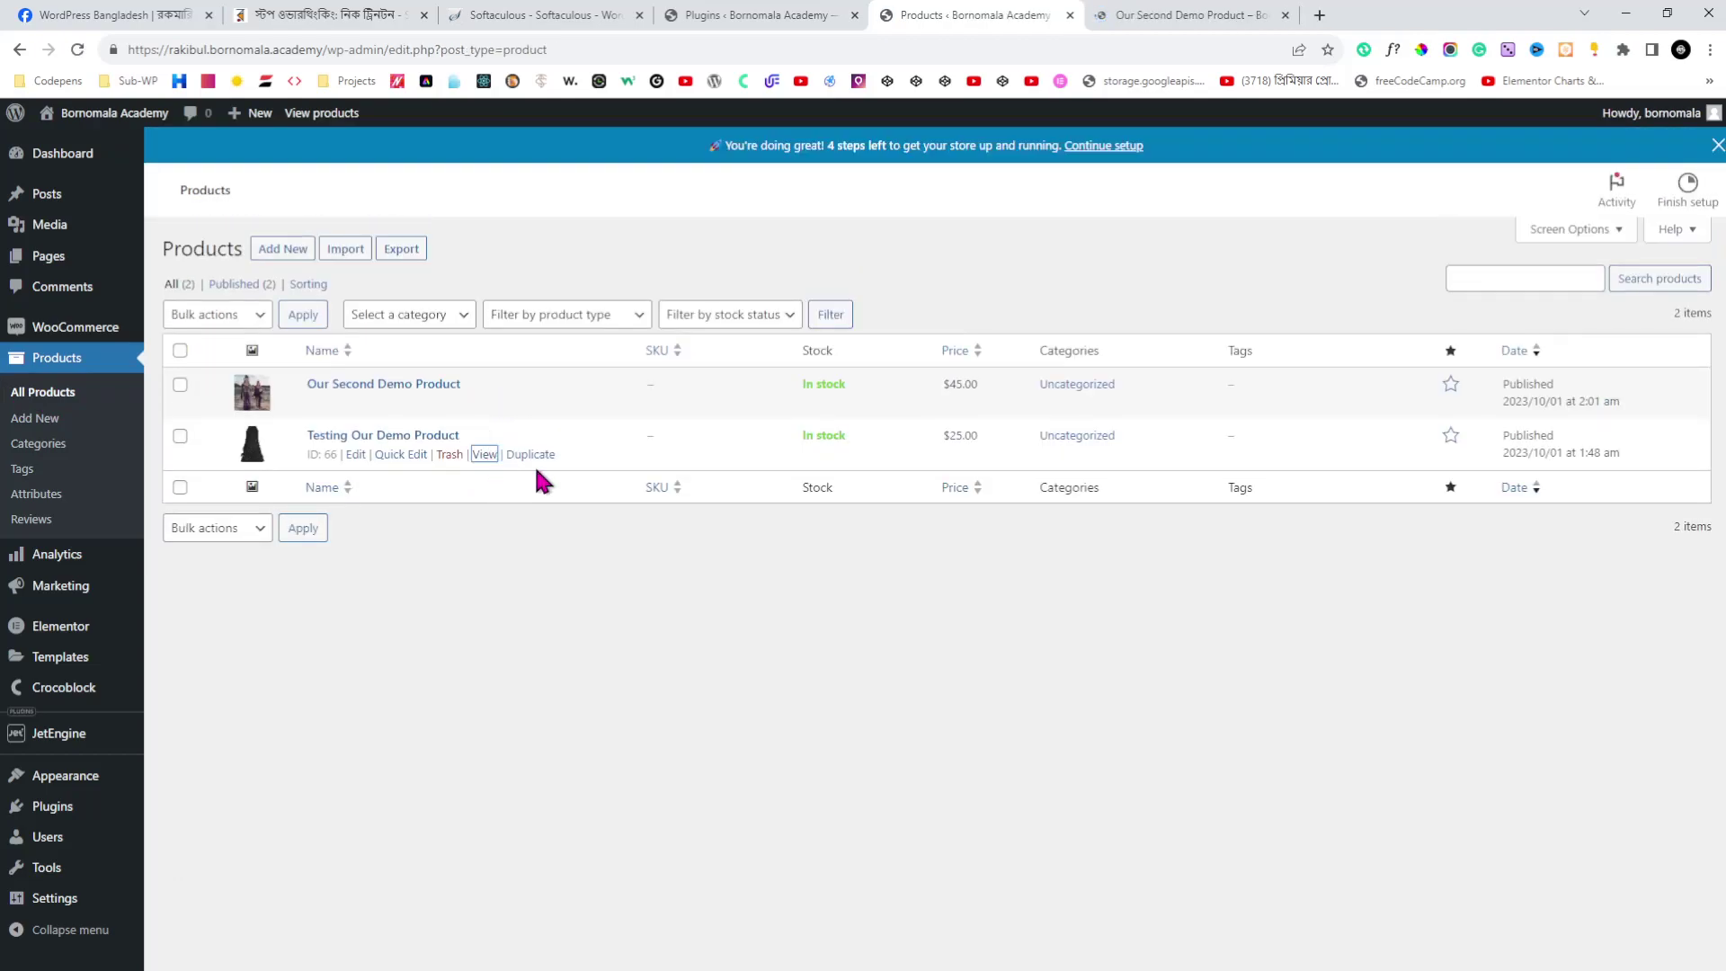
- Test the PDF preview popup on the Our Second Demo Product page and on the Testing Our Demo Product page
{"action": "left_click", "coordinate": [1164, 14]}
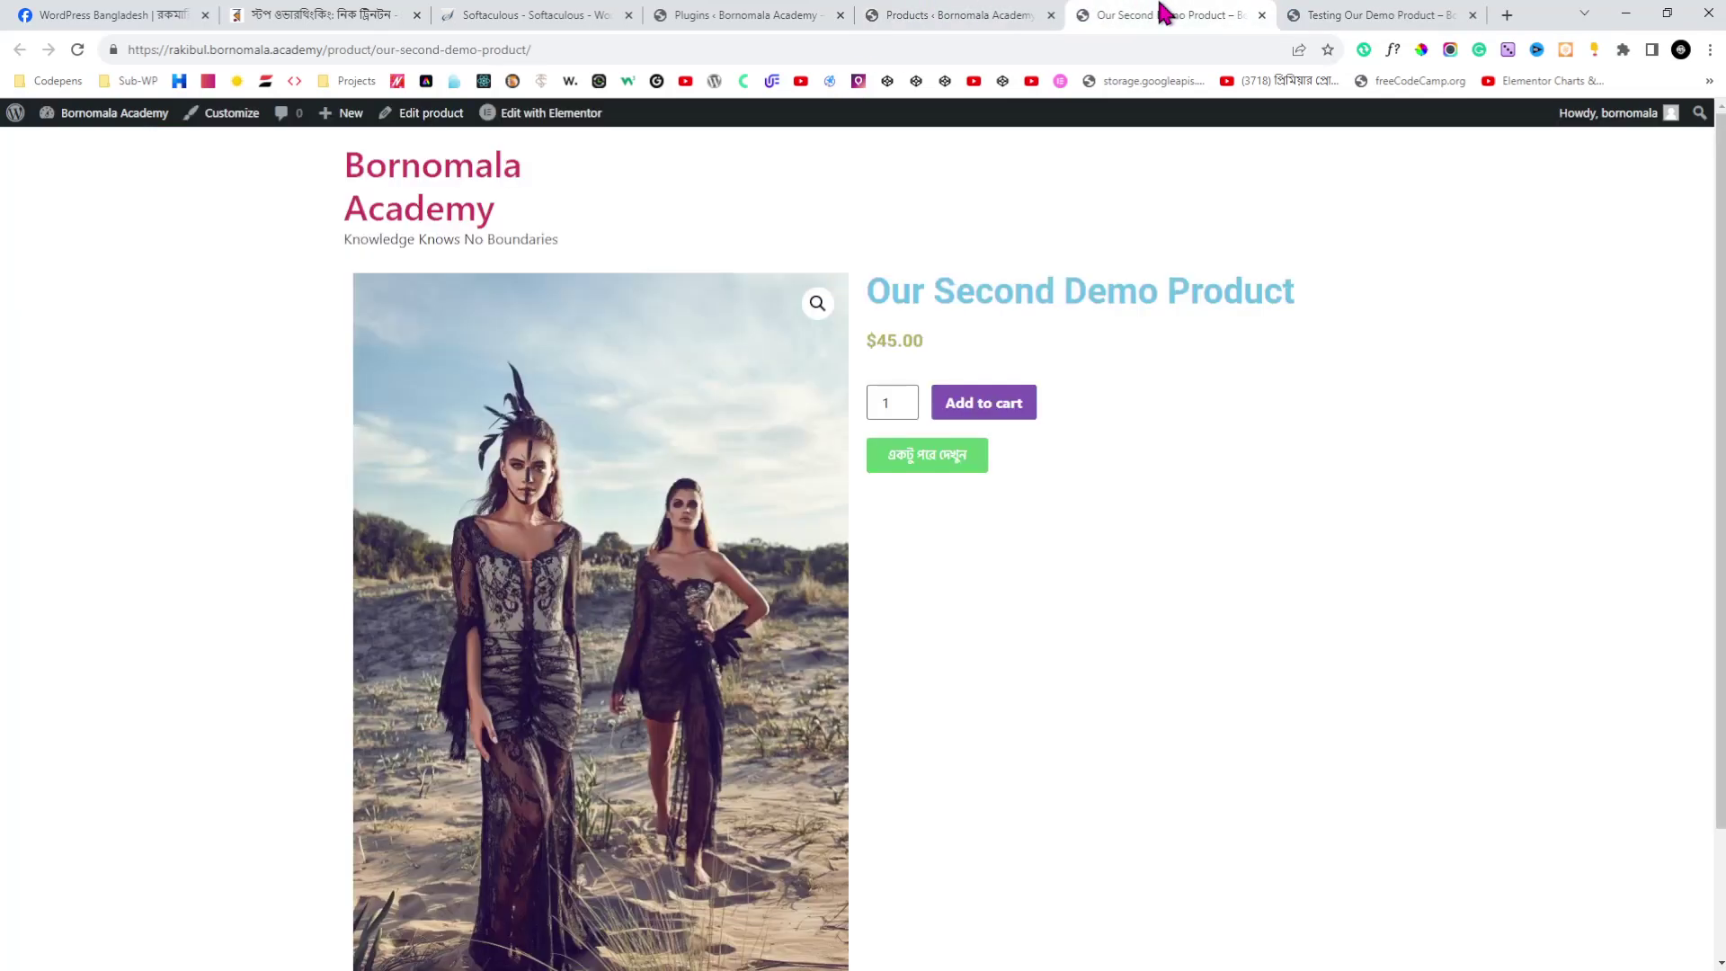
{"action": "left_click", "coordinate": [935, 466]}
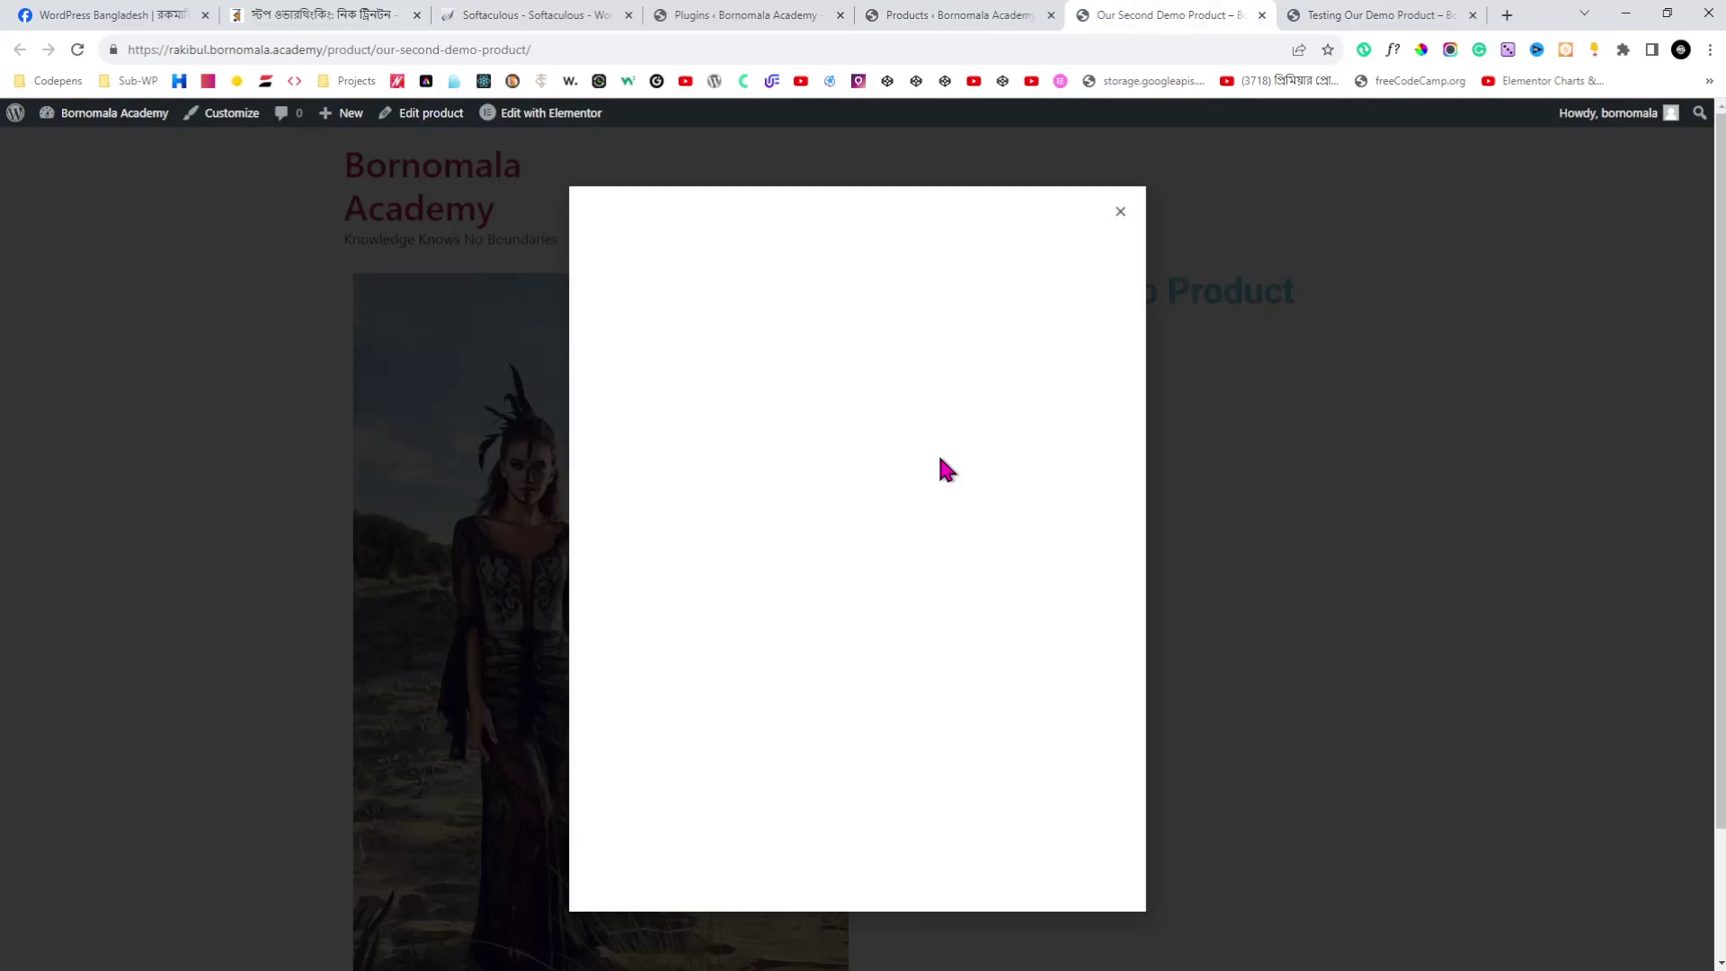
{"action": "left_click", "coordinate": [1334, 15]}
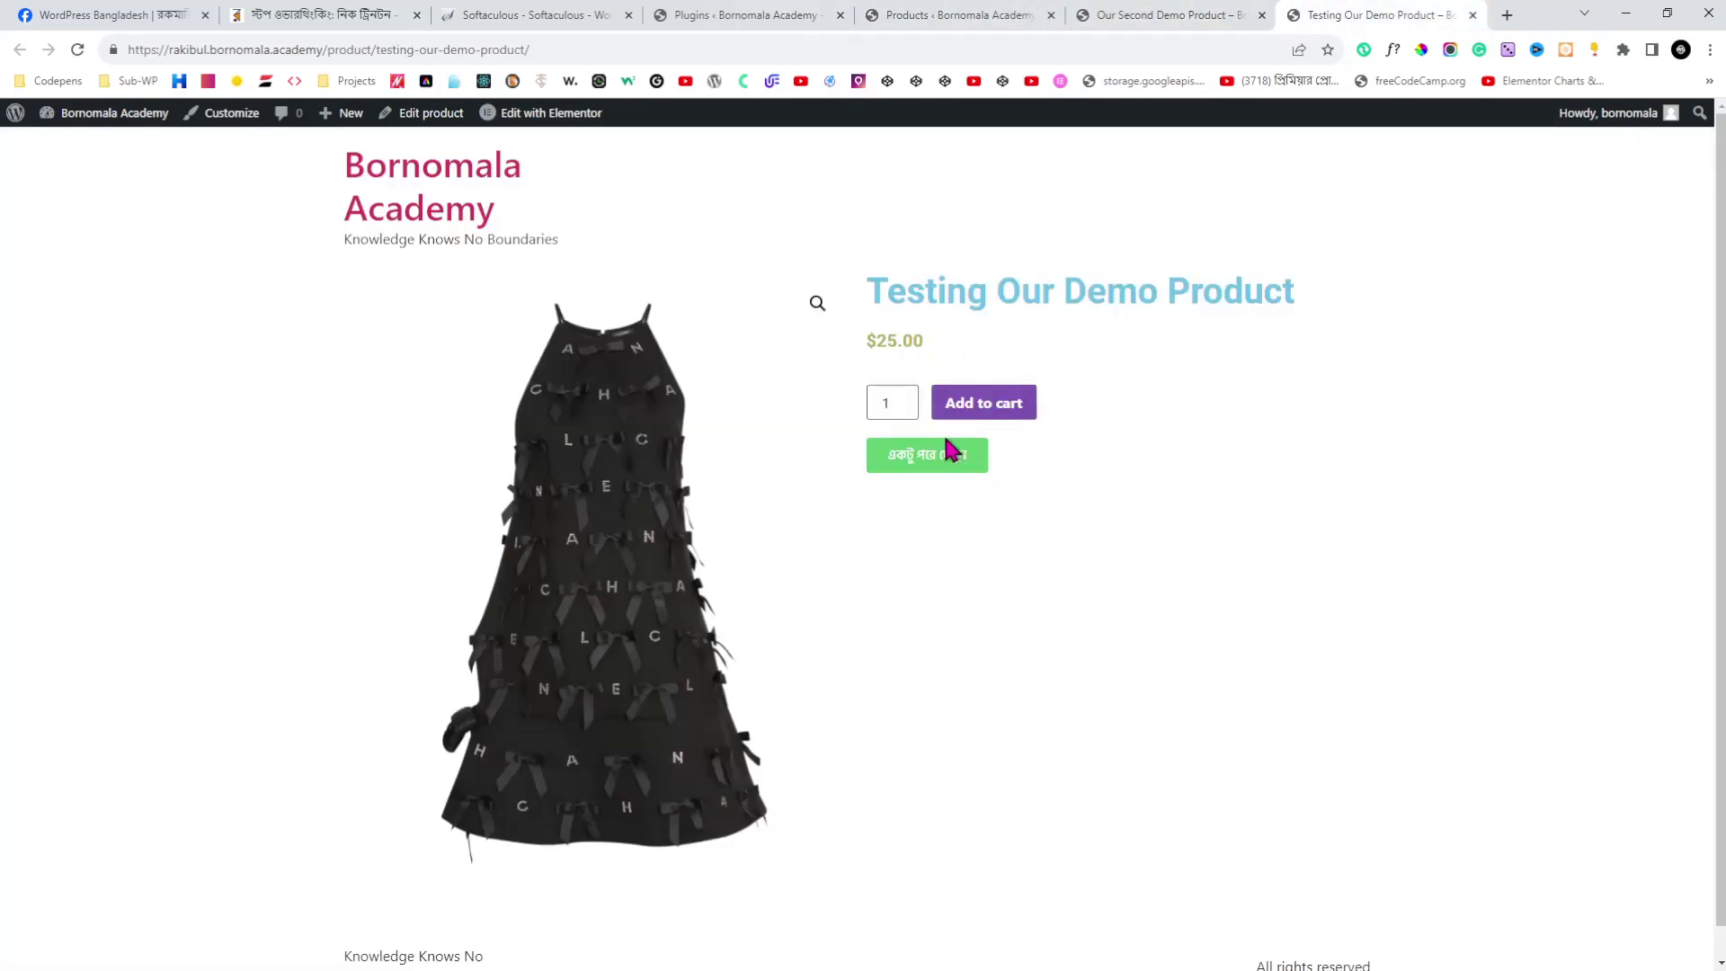
{"action": "left_click", "coordinate": [944, 465]}
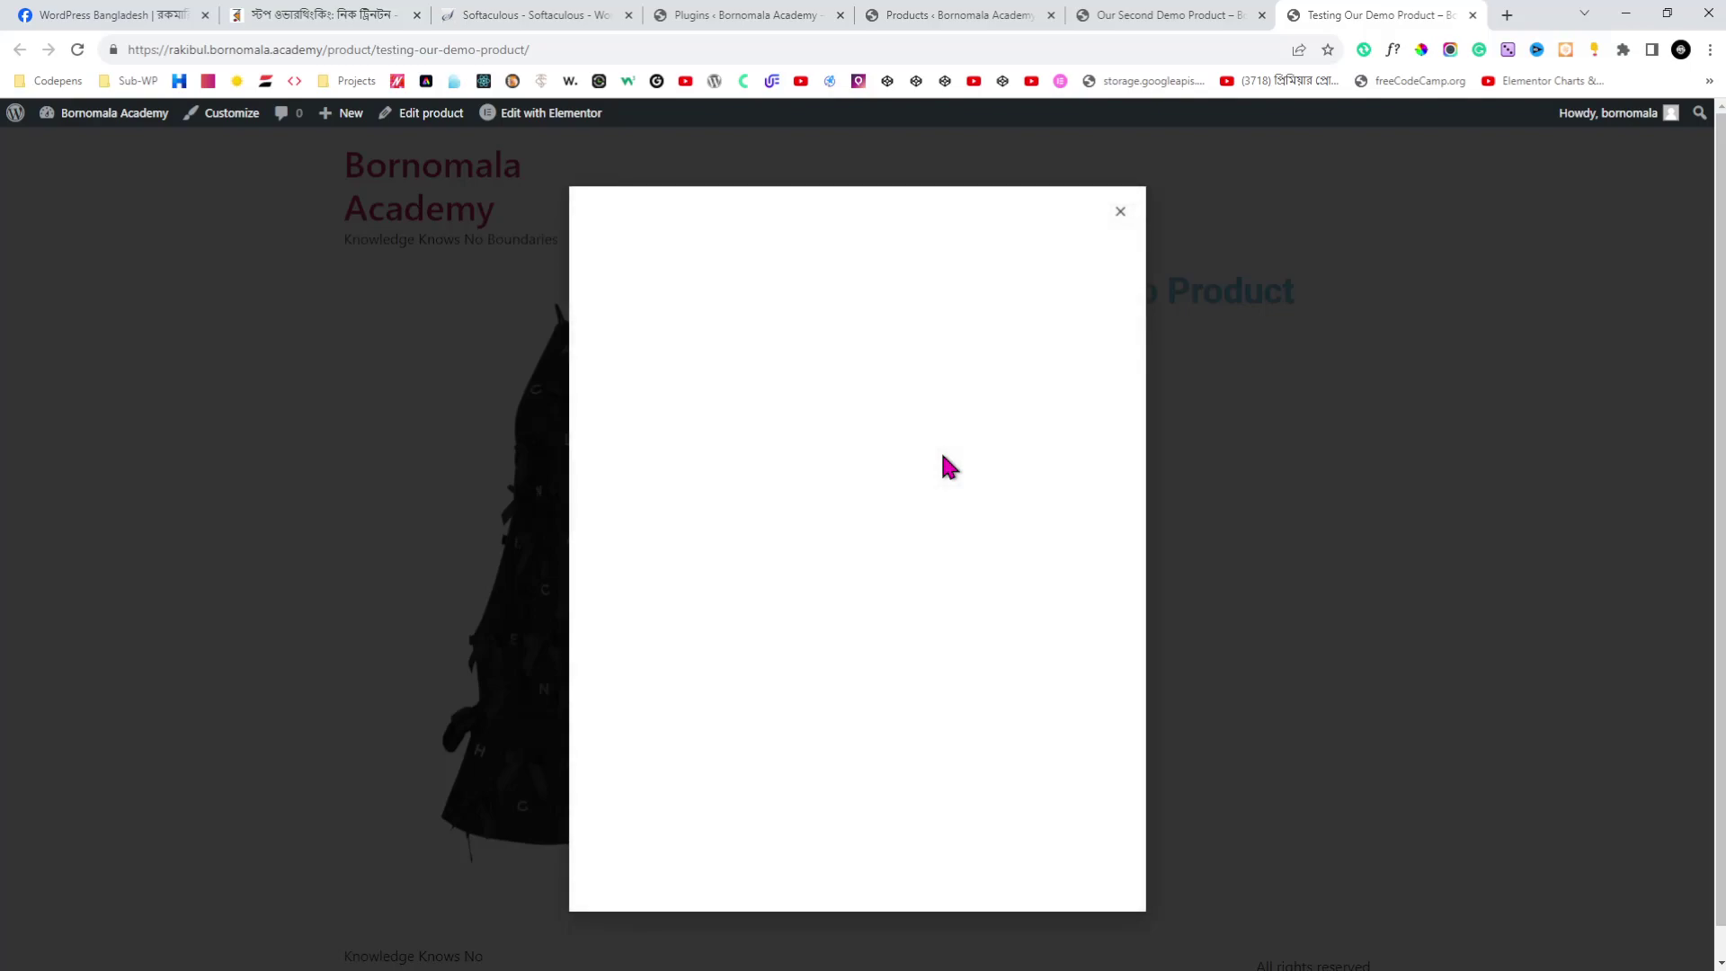
- Reload the Testing Our Demo Product page, reopen its PDF popup and look through the document's pages
{"action": "left_click", "coordinate": [77, 49]}
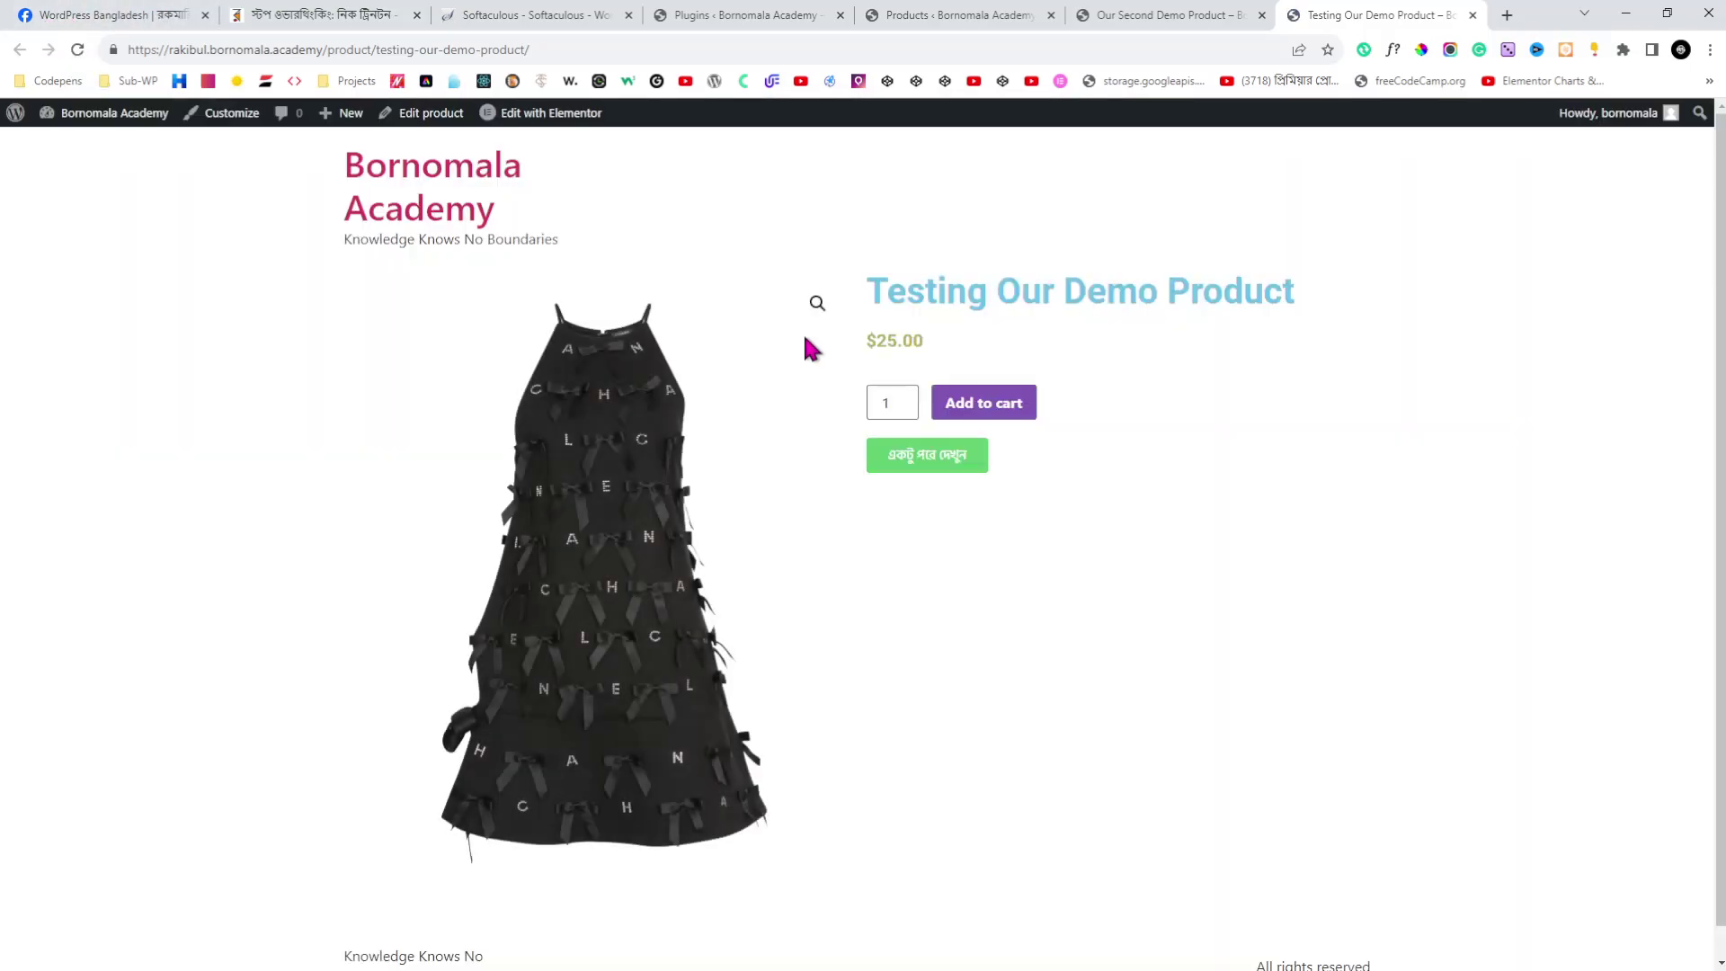
{"action": "left_click", "coordinate": [930, 458]}
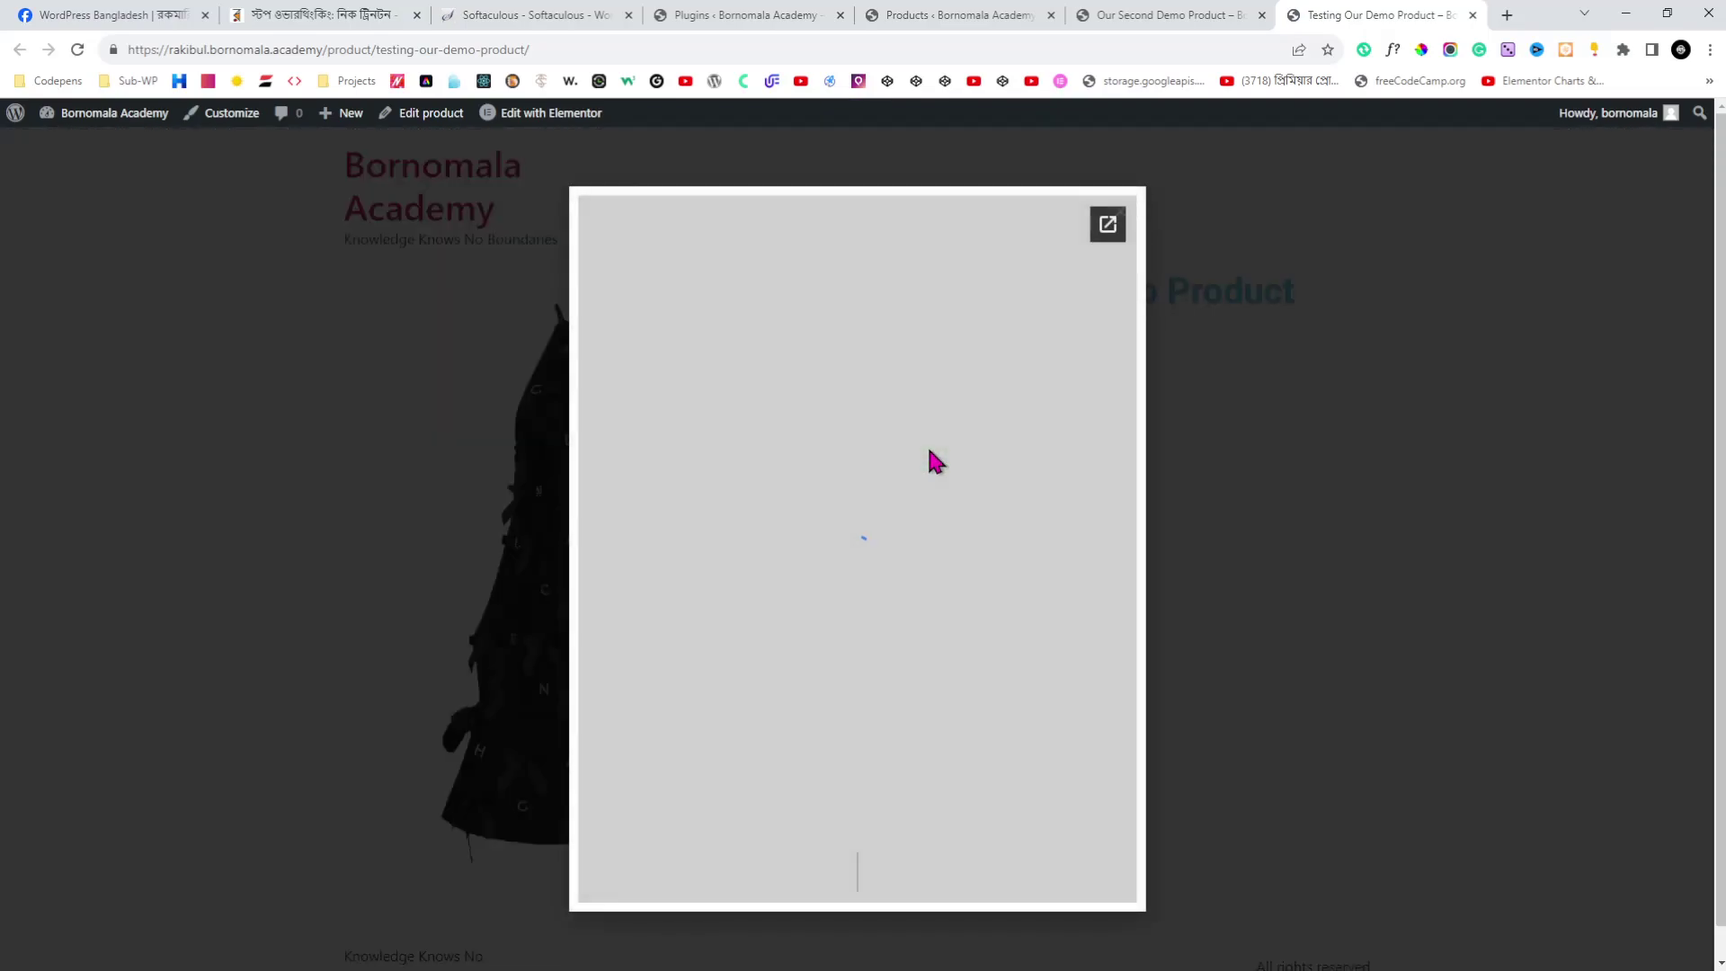
{"action": "scroll", "coordinate": [998, 364], "scroll_direction": "down", "scroll_amount": 20}
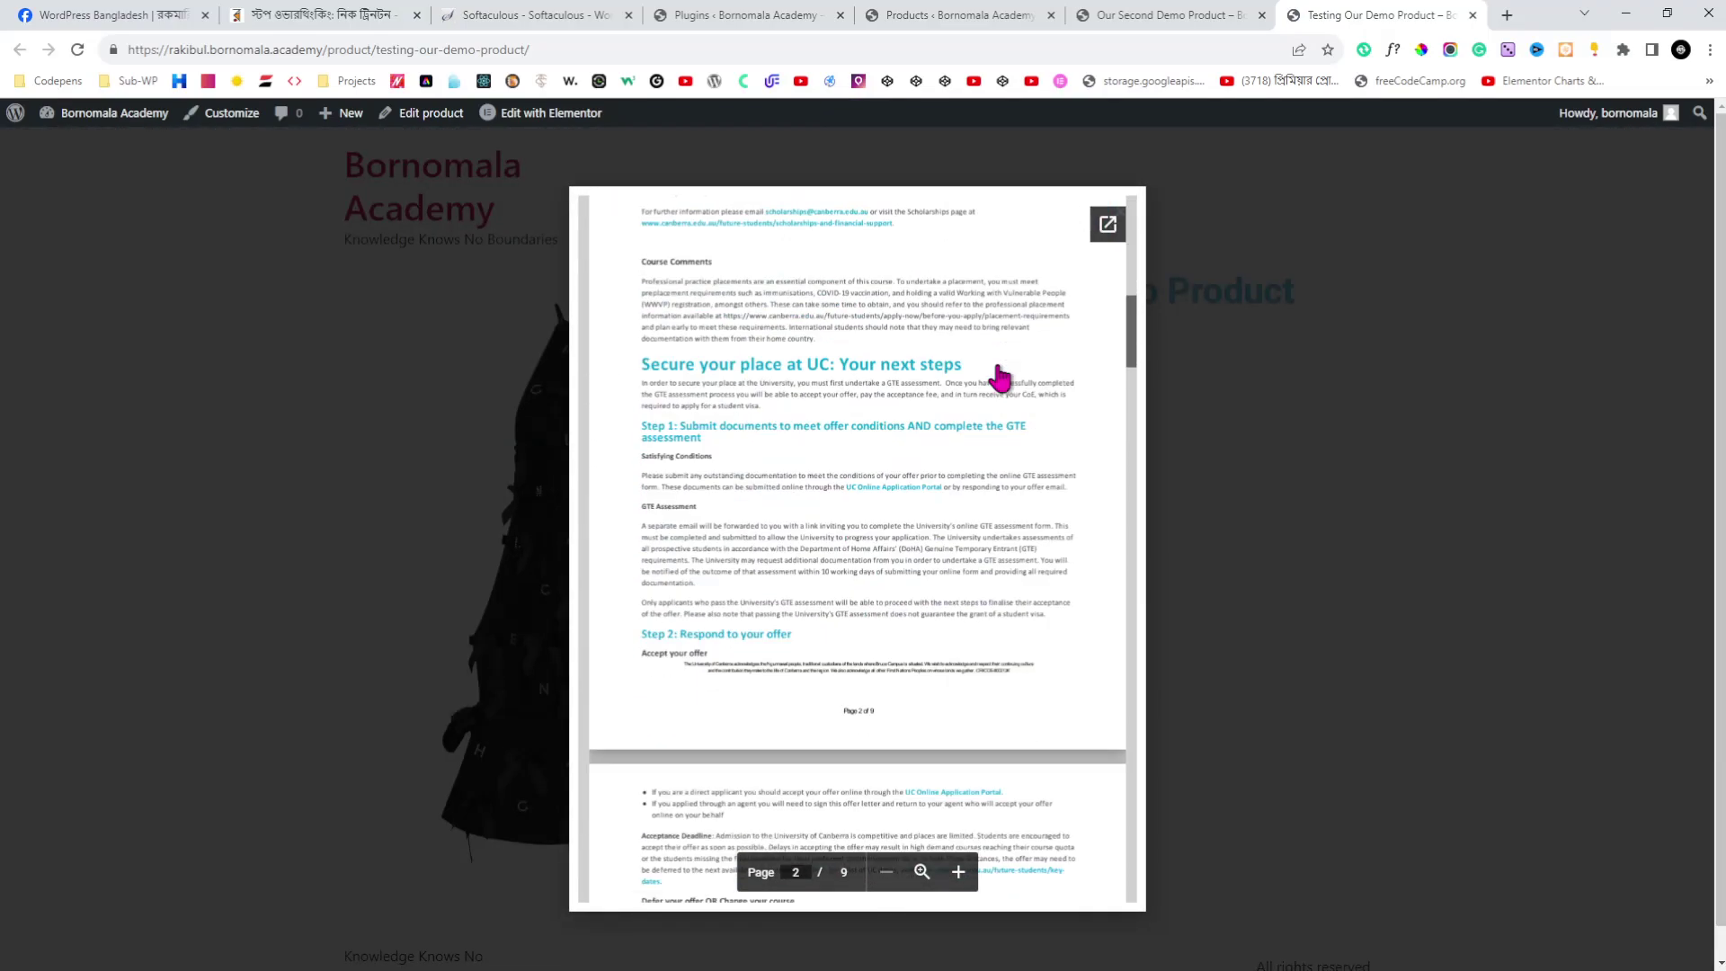
{"action": "scroll", "coordinate": [997, 364], "scroll_direction": "down", "scroll_amount": 10}
{"action": "scroll", "coordinate": [998, 364], "scroll_direction": "up", "scroll_amount": 6}
{"action": "scroll", "coordinate": [998, 364], "scroll_direction": "up", "scroll_amount": 20}
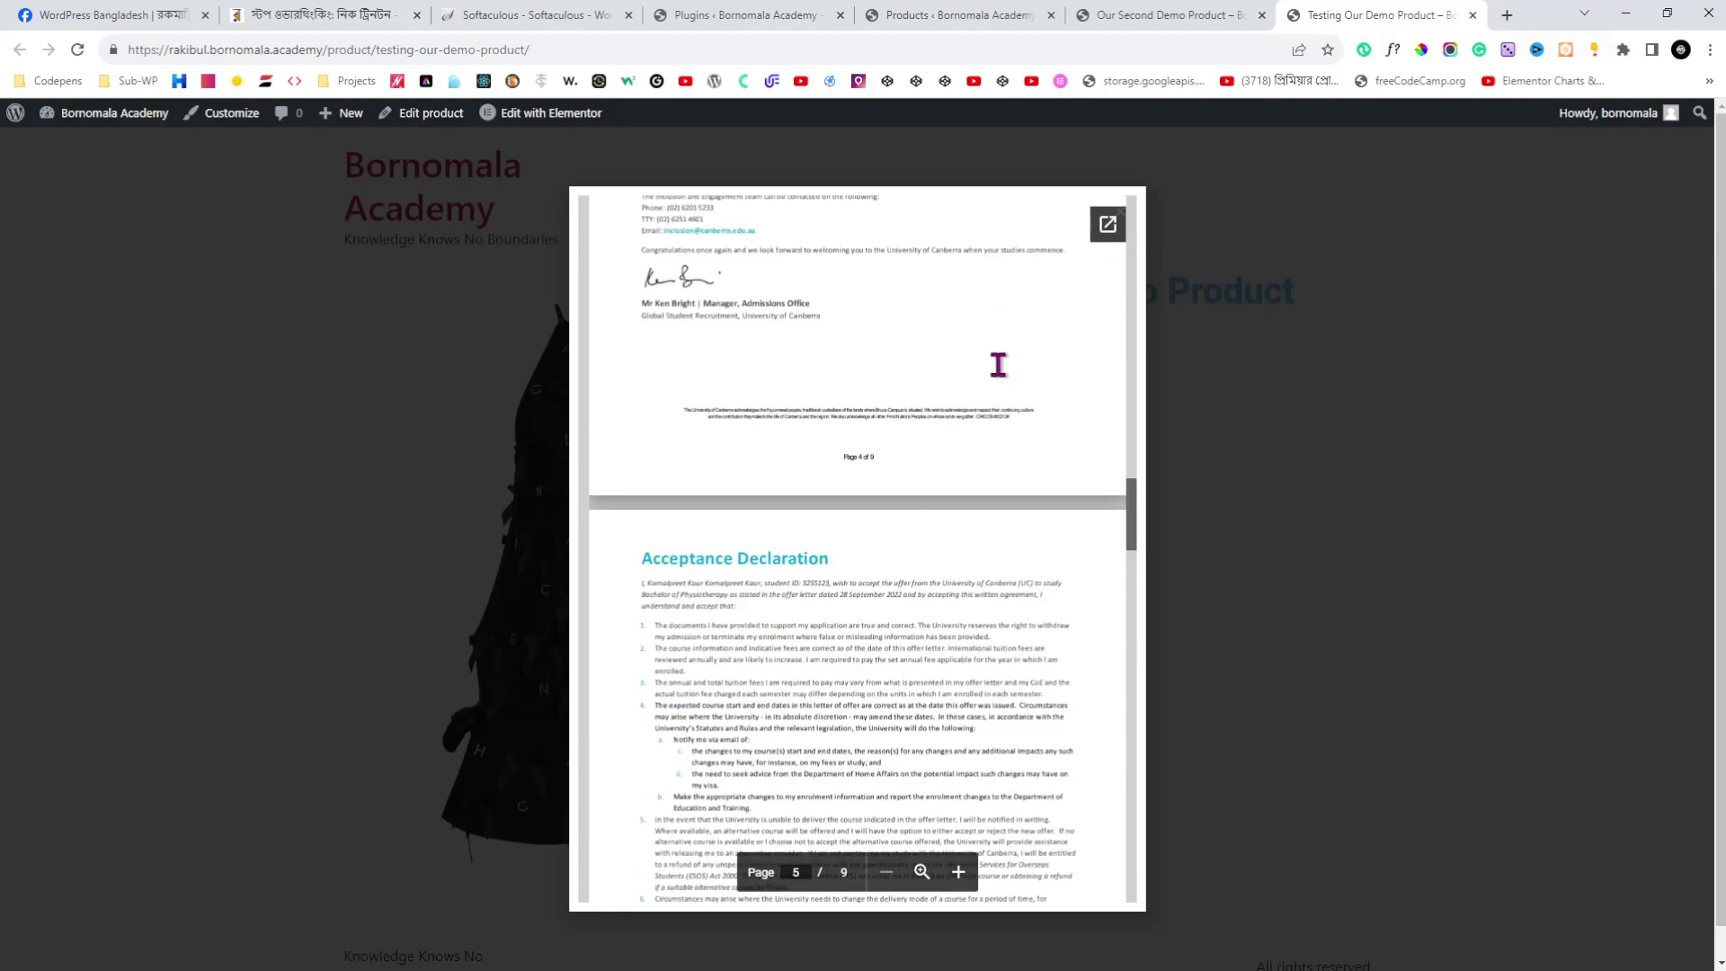
- Reload the Our Second Demo Product page and open its PDF popup again
{"action": "left_click", "coordinate": [1178, 15]}
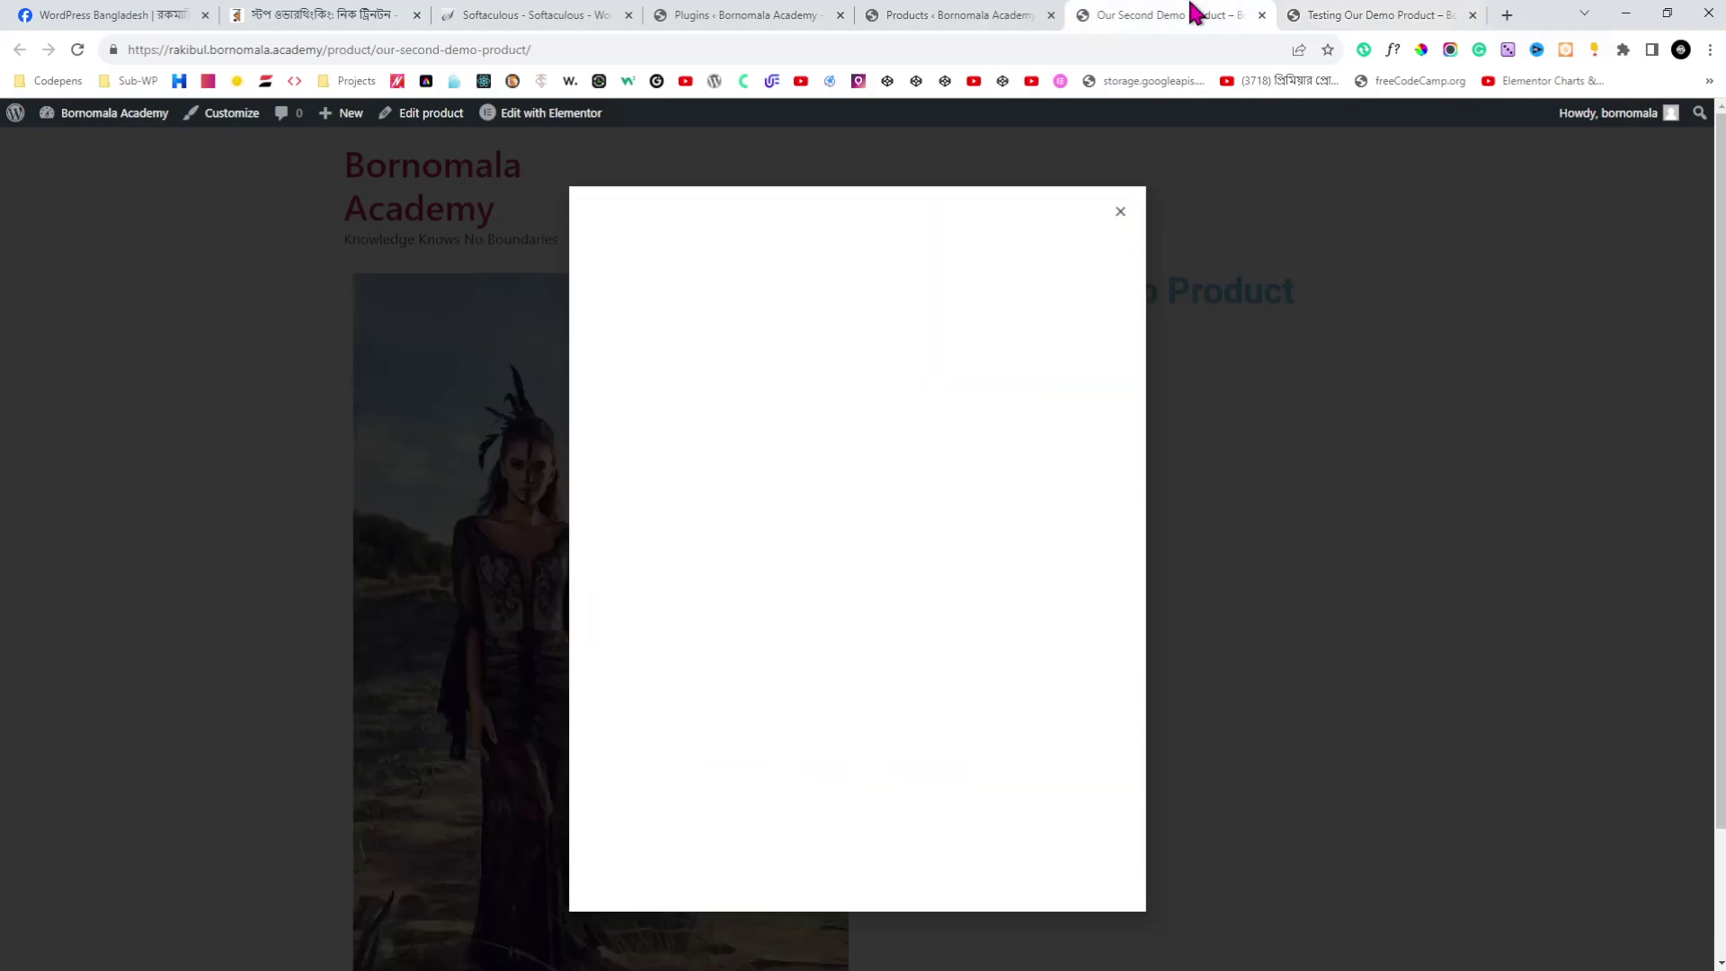
{"action": "left_click", "coordinate": [77, 49]}
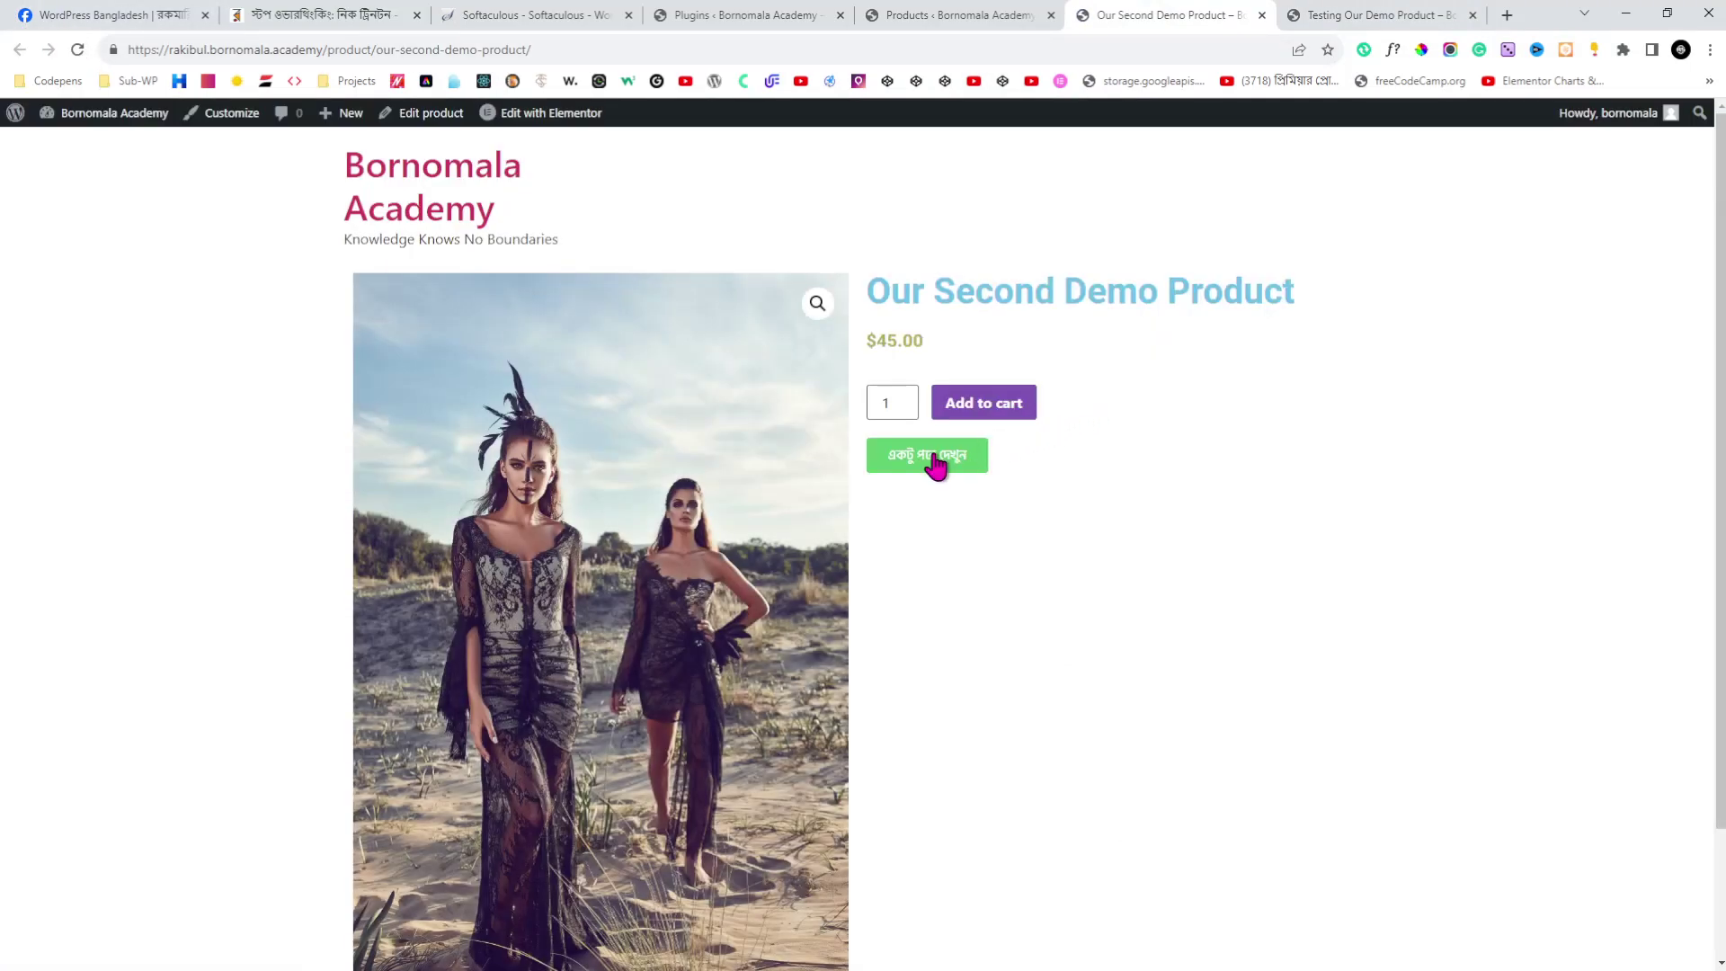
{"action": "left_click", "coordinate": [935, 462]}
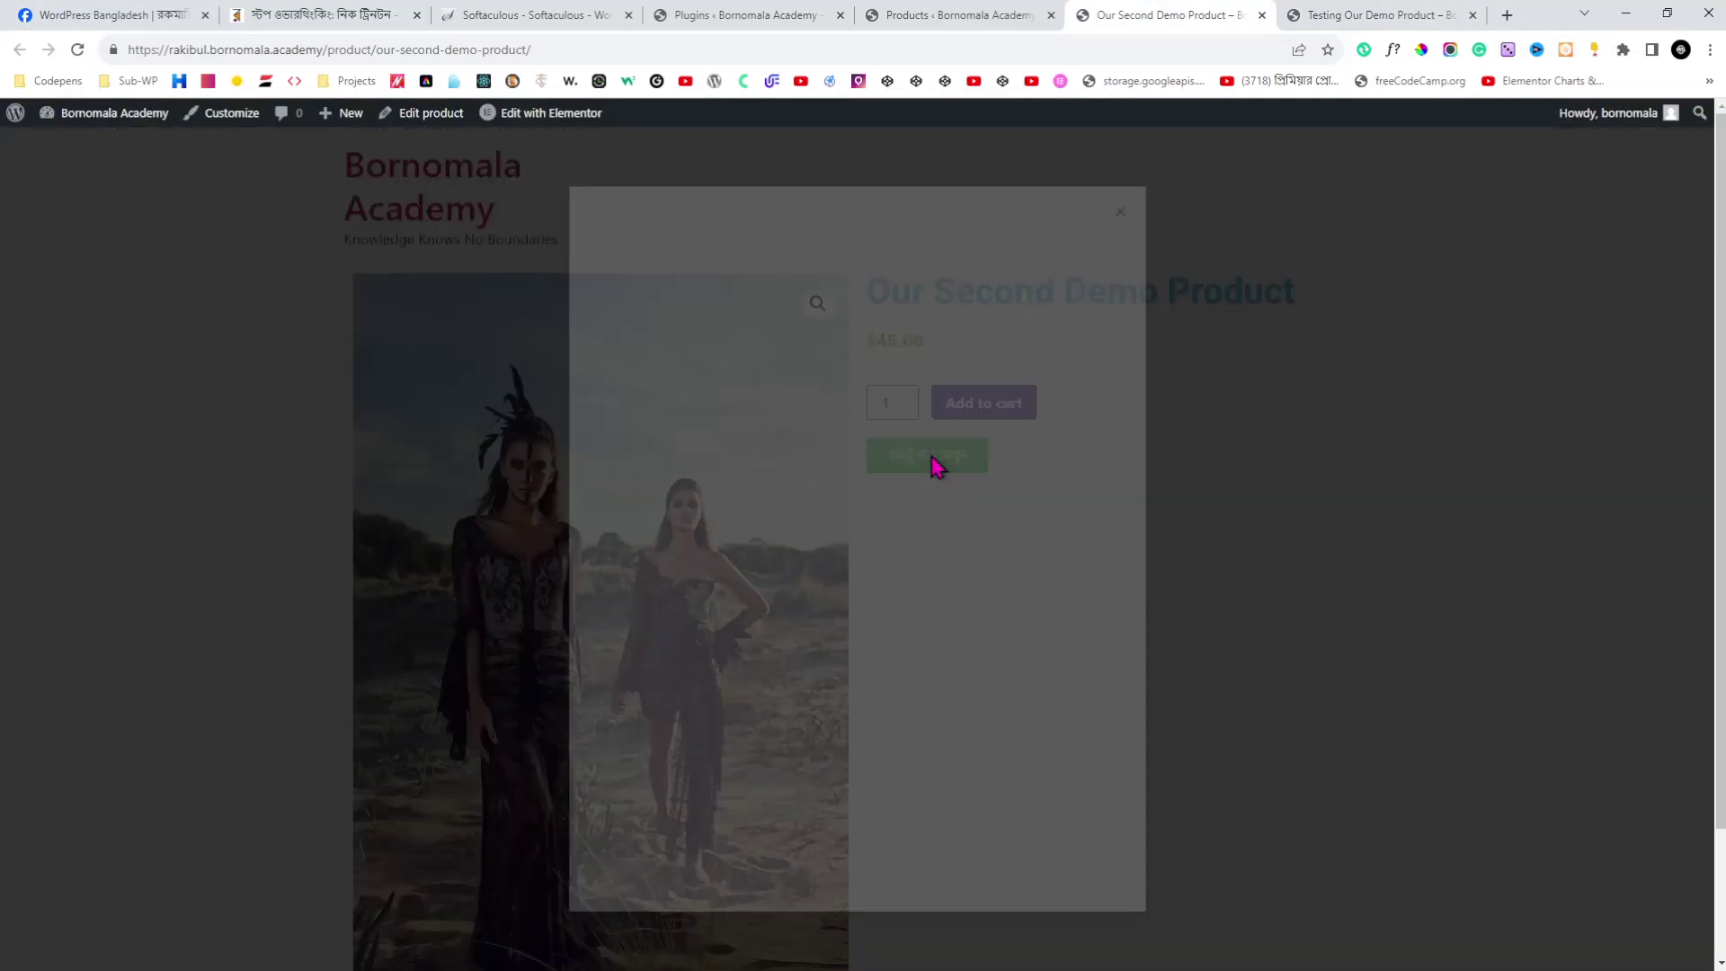
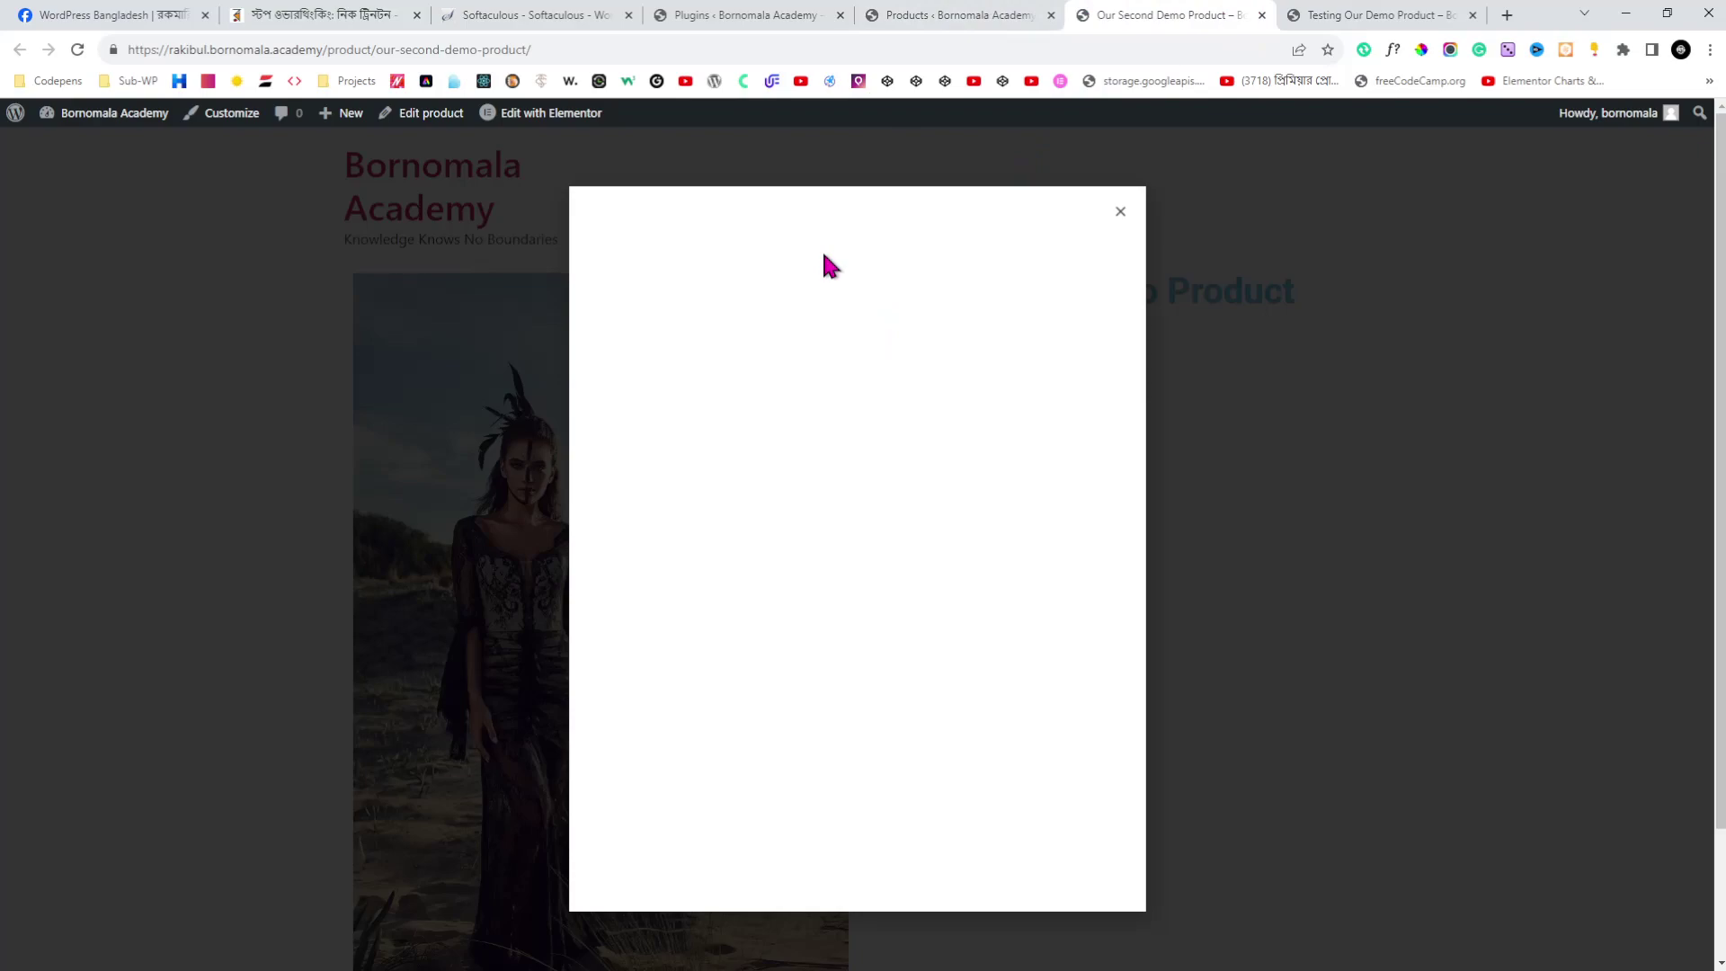
- Retest the PDF popup on Our Second Demo Product, followed by the one on Testing Our Demo Product
{"action": "left_click", "coordinate": [1379, 15]}
{"action": "left_click", "coordinate": [1189, 15]}
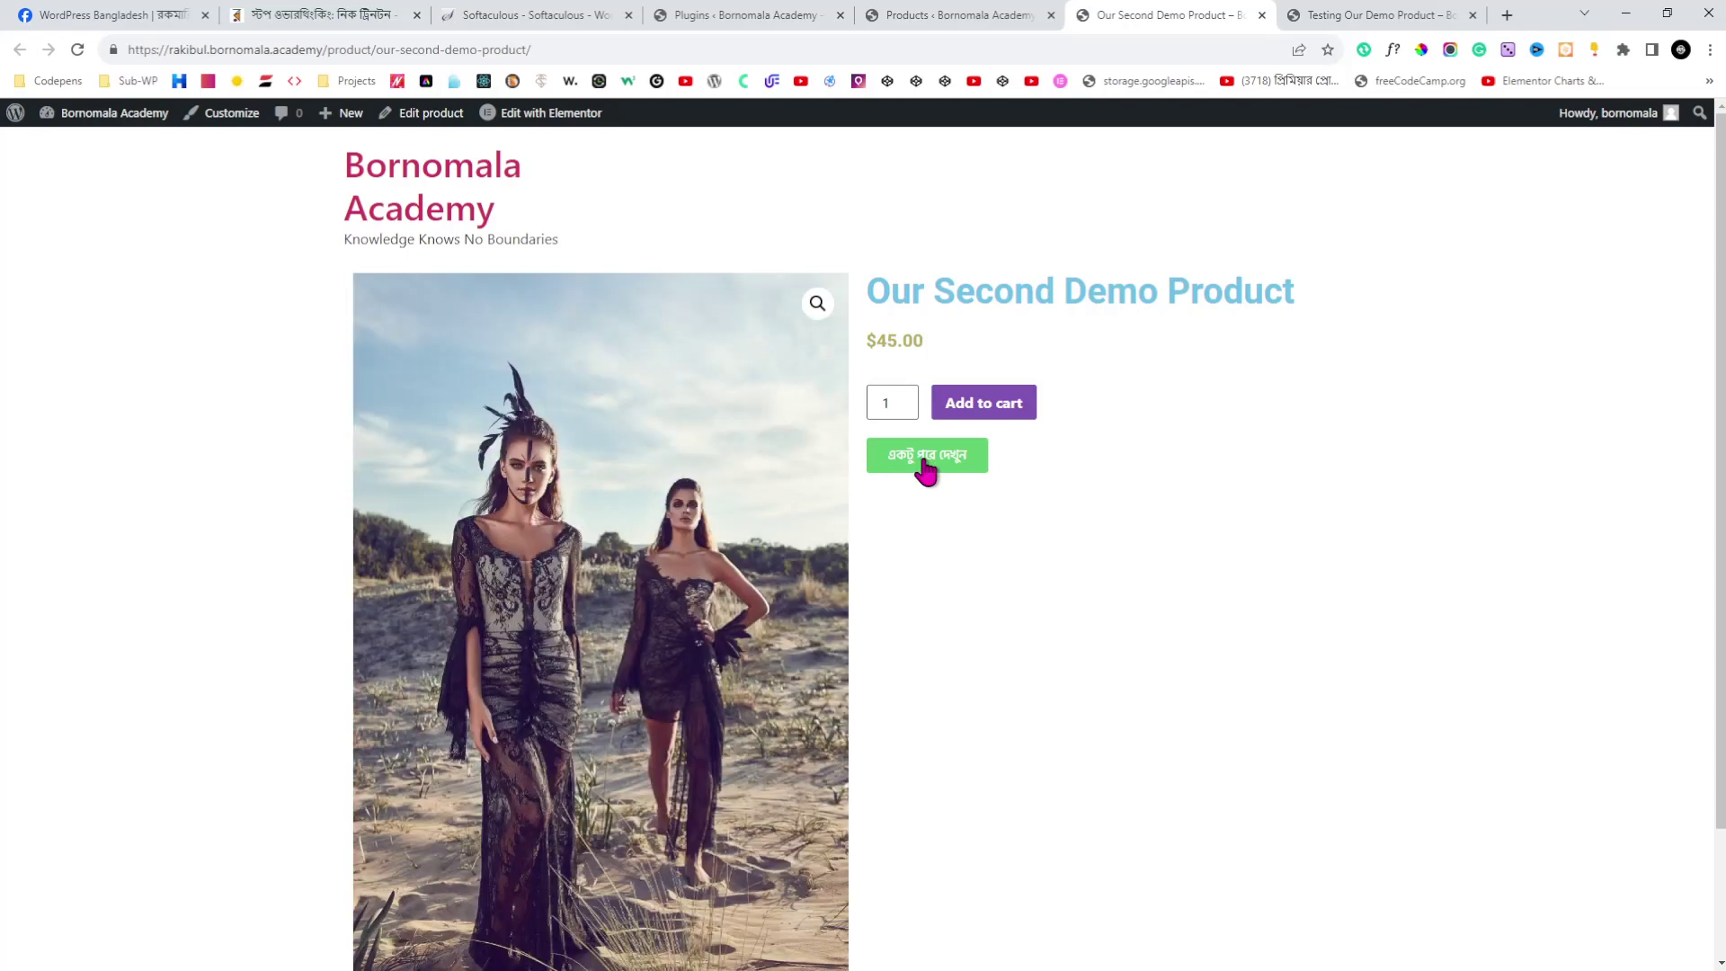
{"action": "left_click", "coordinate": [926, 468]}
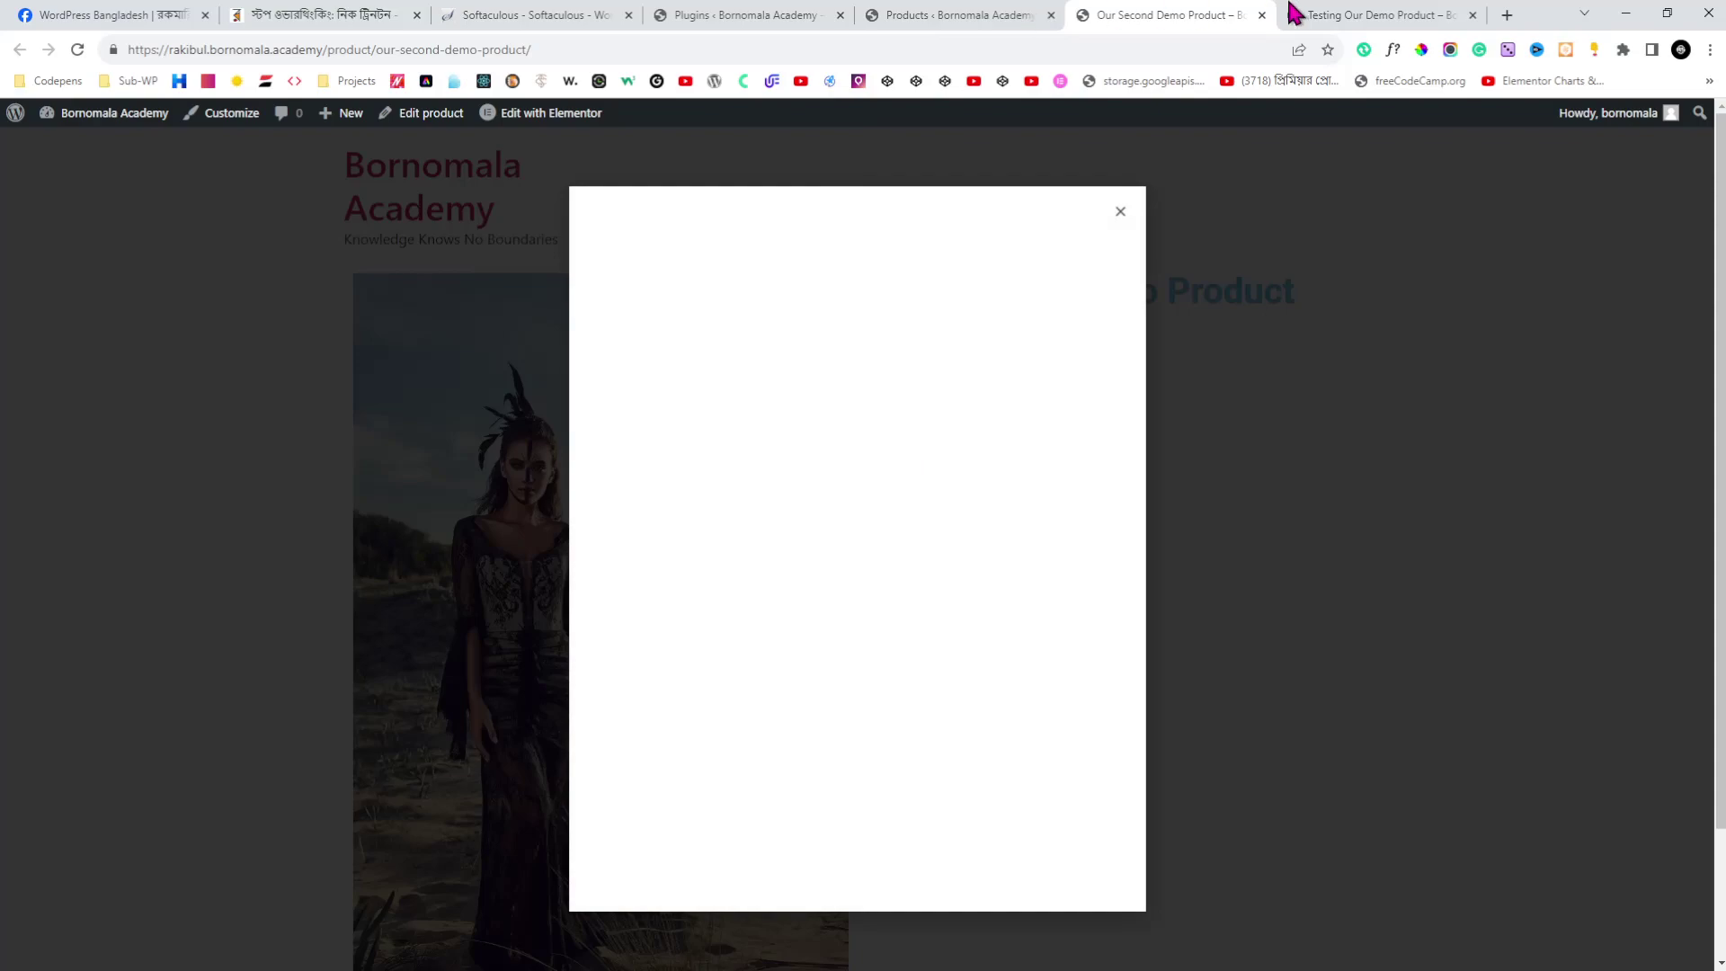
{"action": "left_click", "coordinate": [1339, 15]}
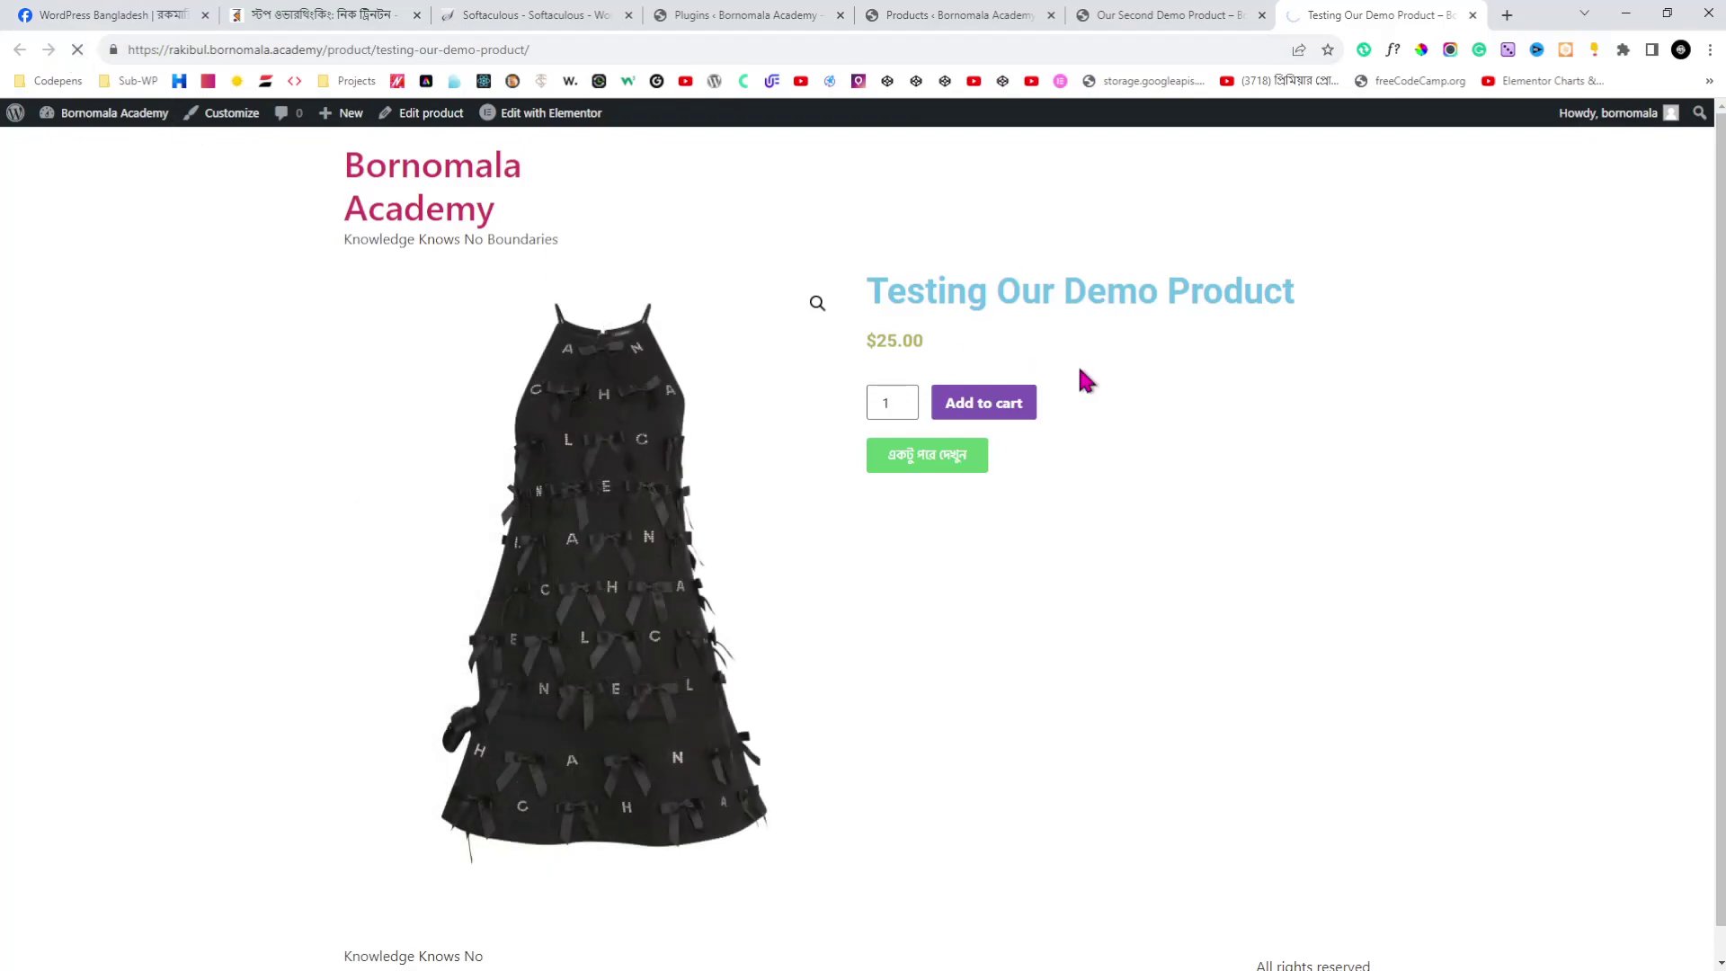
{"action": "left_click", "coordinate": [954, 458]}
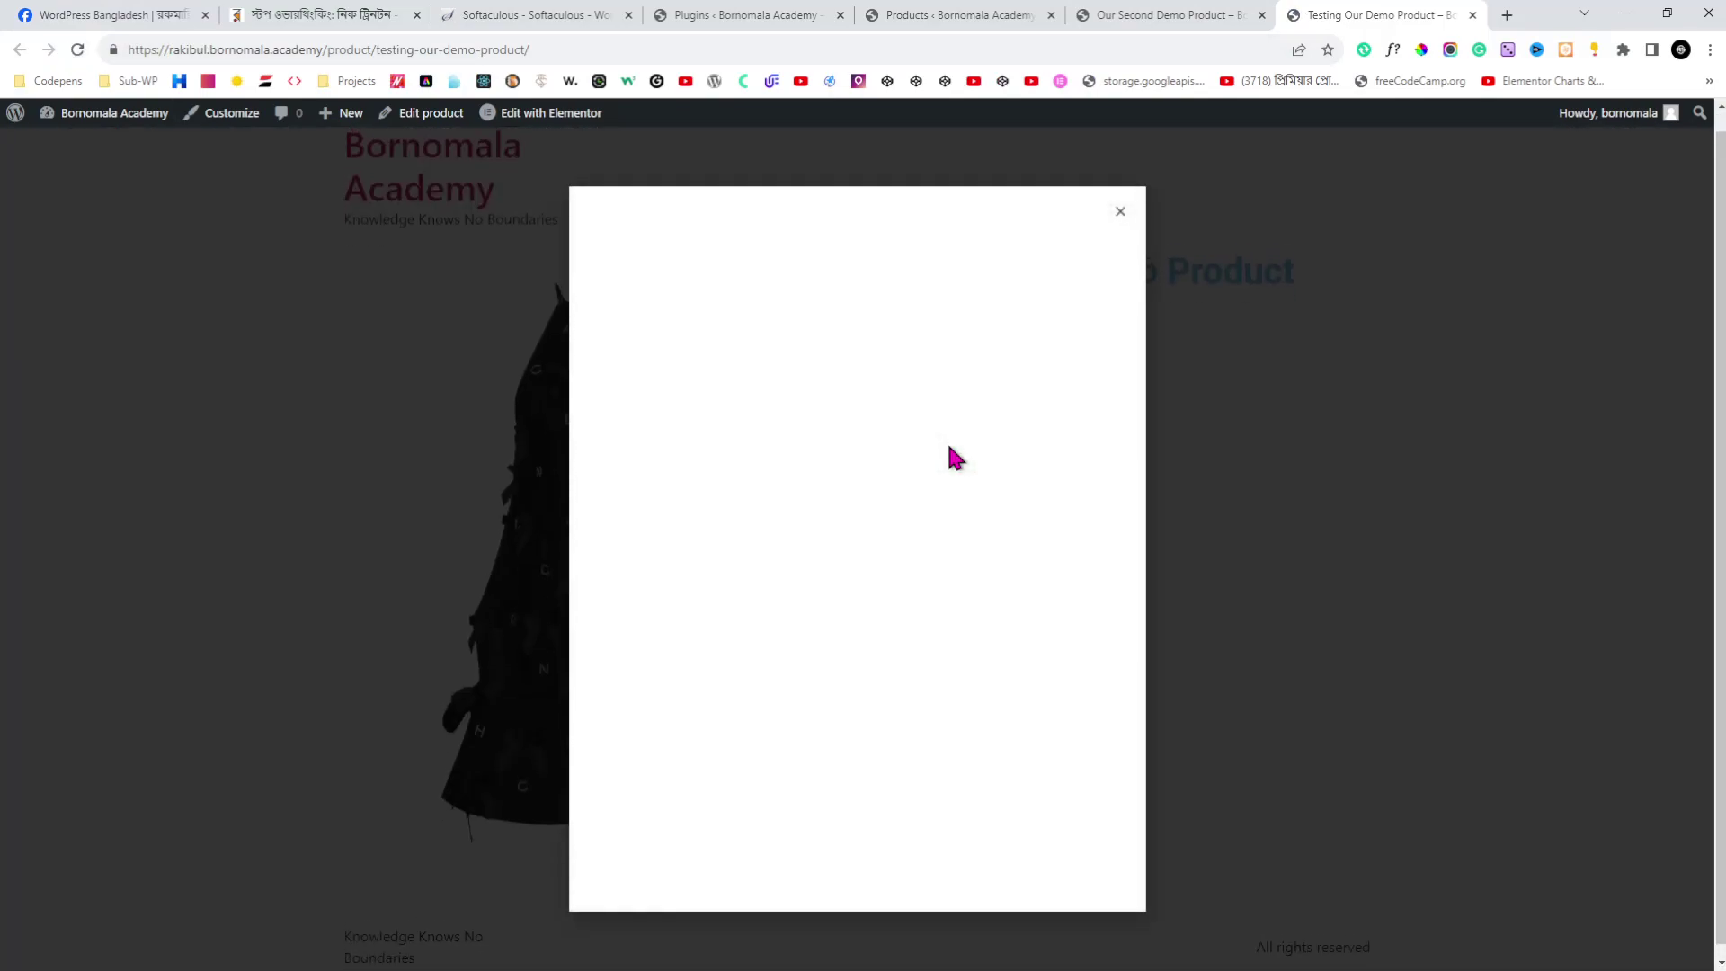
- Reload the Our Second Demo Product page, open its PDF popup and browse through the document and back to its cover
{"action": "left_click", "coordinate": [1217, 13]}
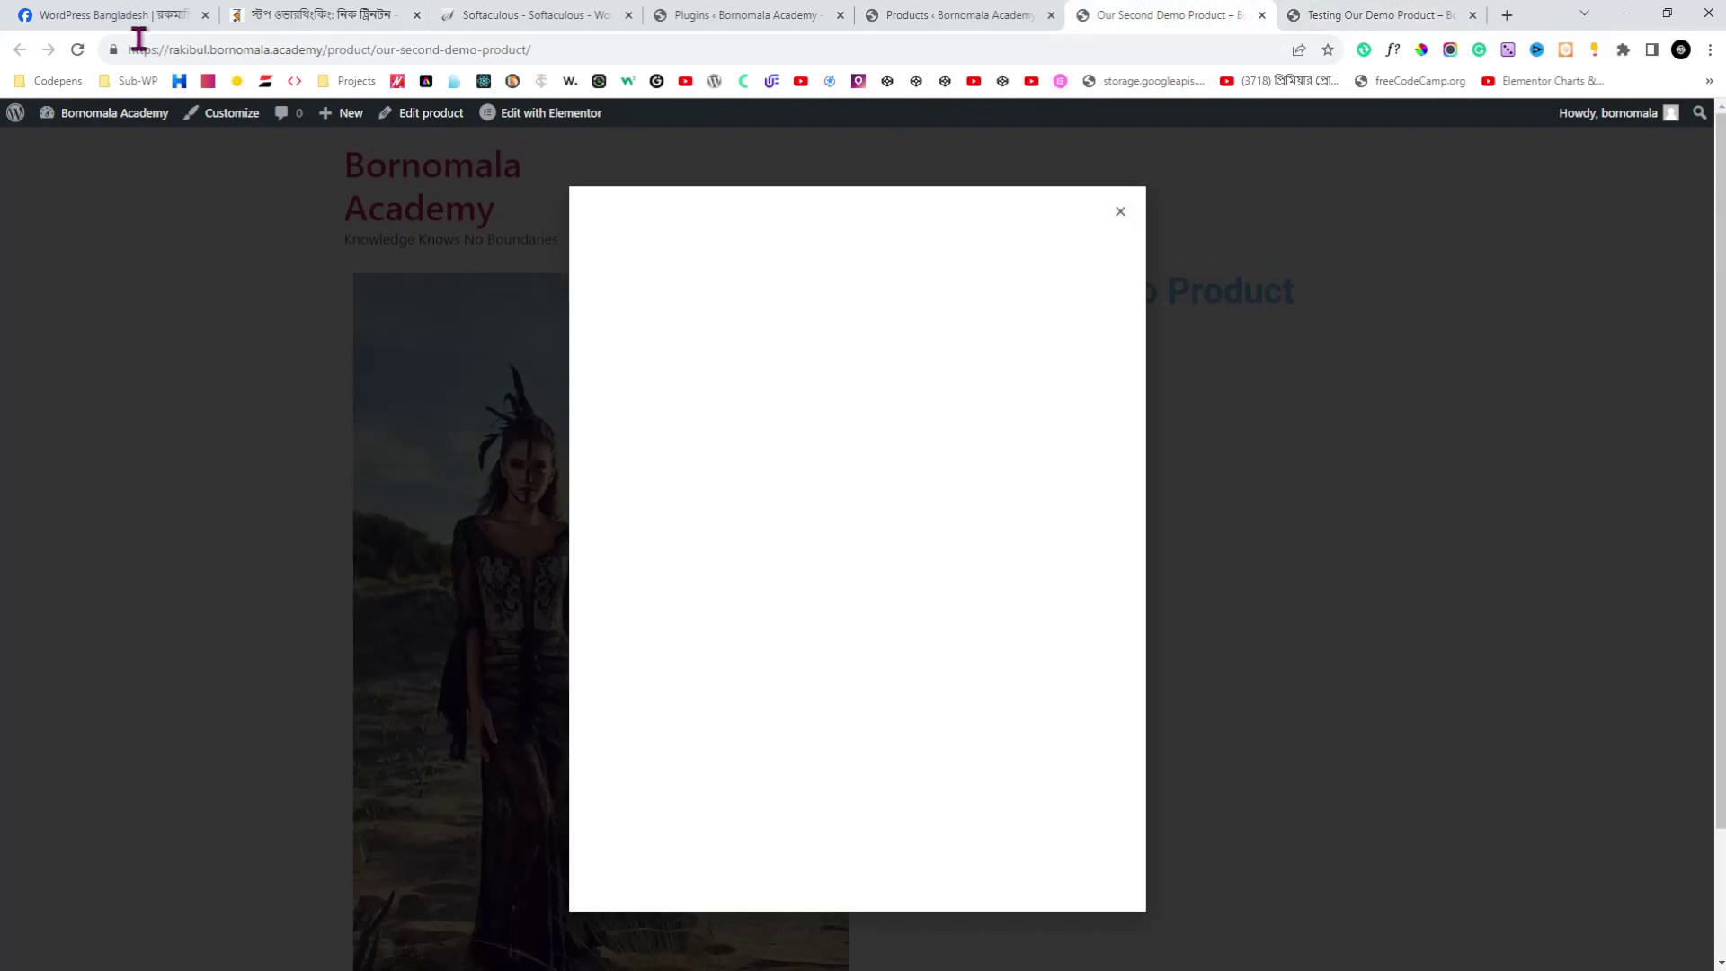
{"action": "left_click", "coordinate": [77, 49]}
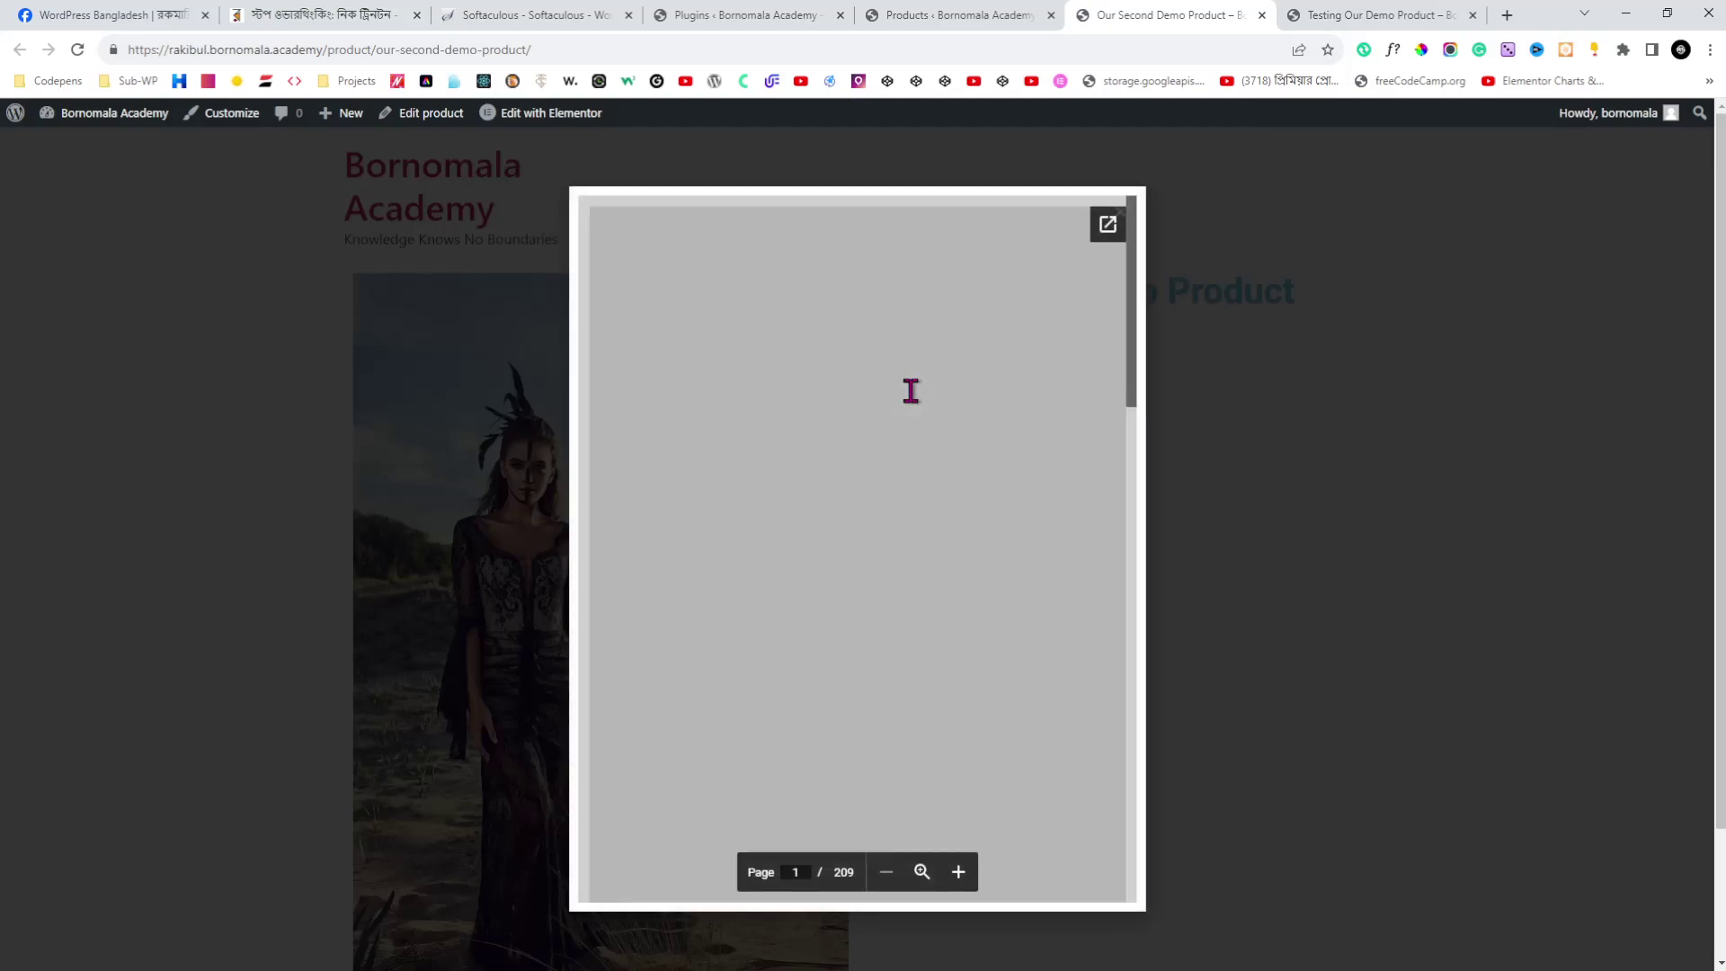
{"action": "scroll", "coordinate": [911, 391], "scroll_direction": "down", "scroll_amount": 15}
{"action": "scroll", "coordinate": [911, 390], "scroll_direction": "down", "scroll_amount": 20}
{"action": "scroll", "coordinate": [924, 408], "scroll_direction": "down", "scroll_amount": 12}
{"action": "scroll", "coordinate": [924, 408], "scroll_direction": "down", "scroll_amount": 15}
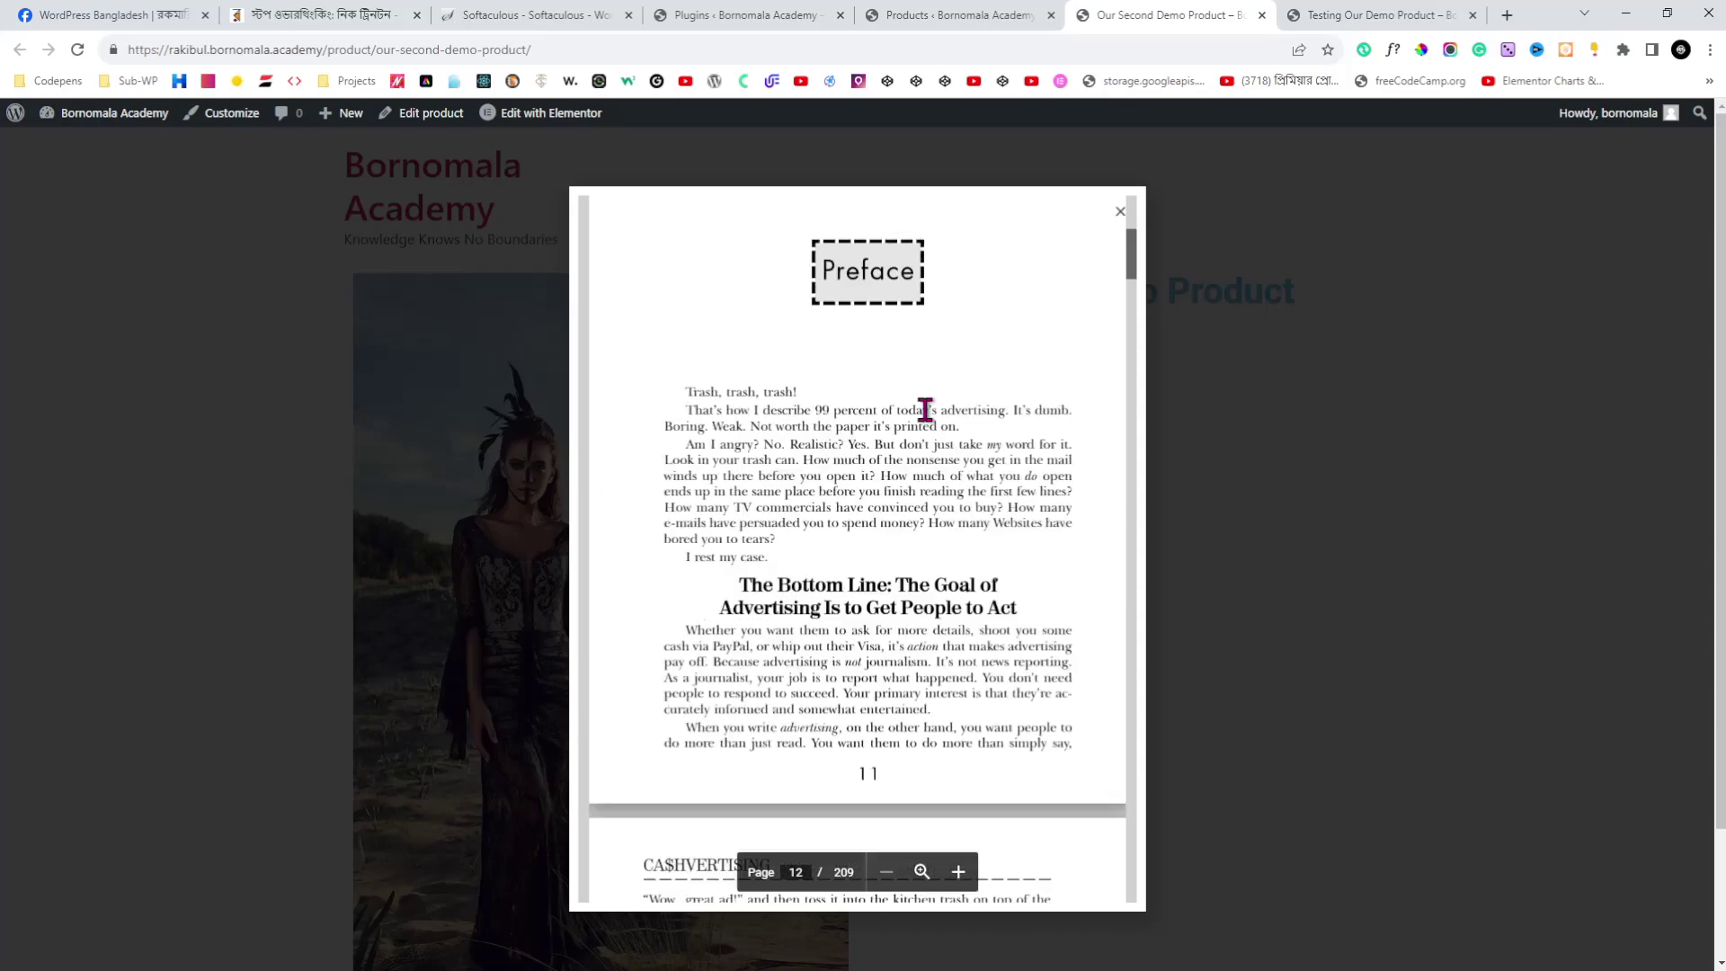
{"action": "scroll", "coordinate": [924, 408], "scroll_direction": "up", "scroll_amount": 20}
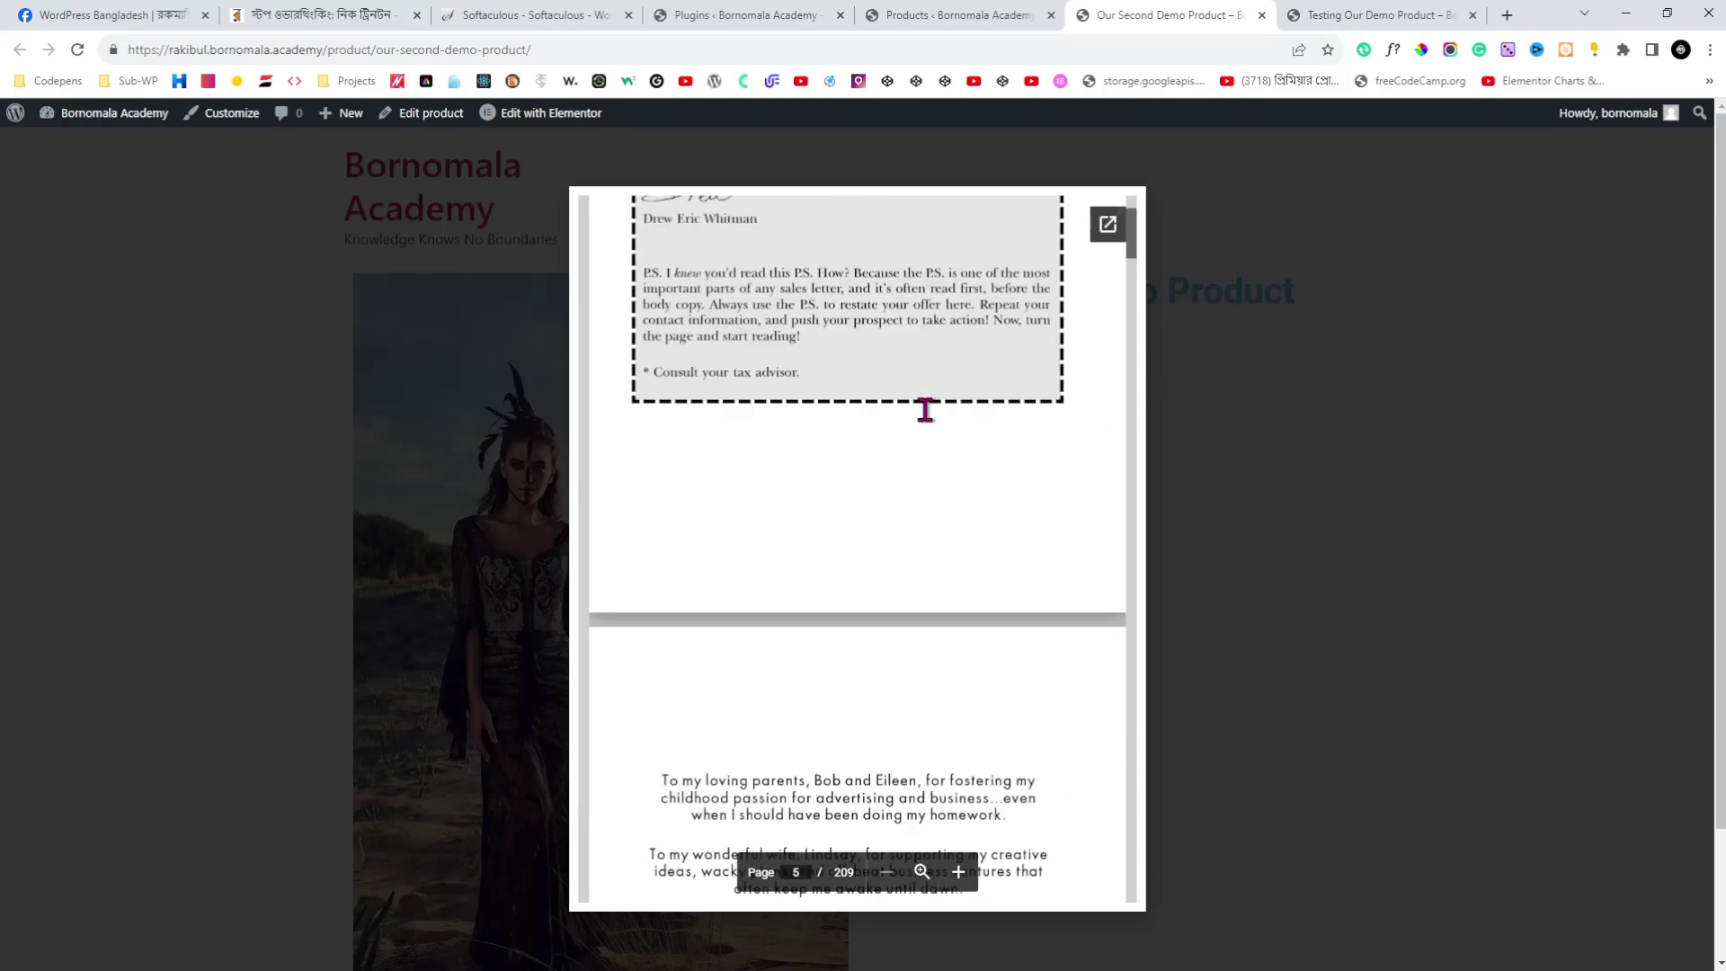
{"action": "scroll", "coordinate": [924, 409], "scroll_direction": "up", "scroll_amount": 20}
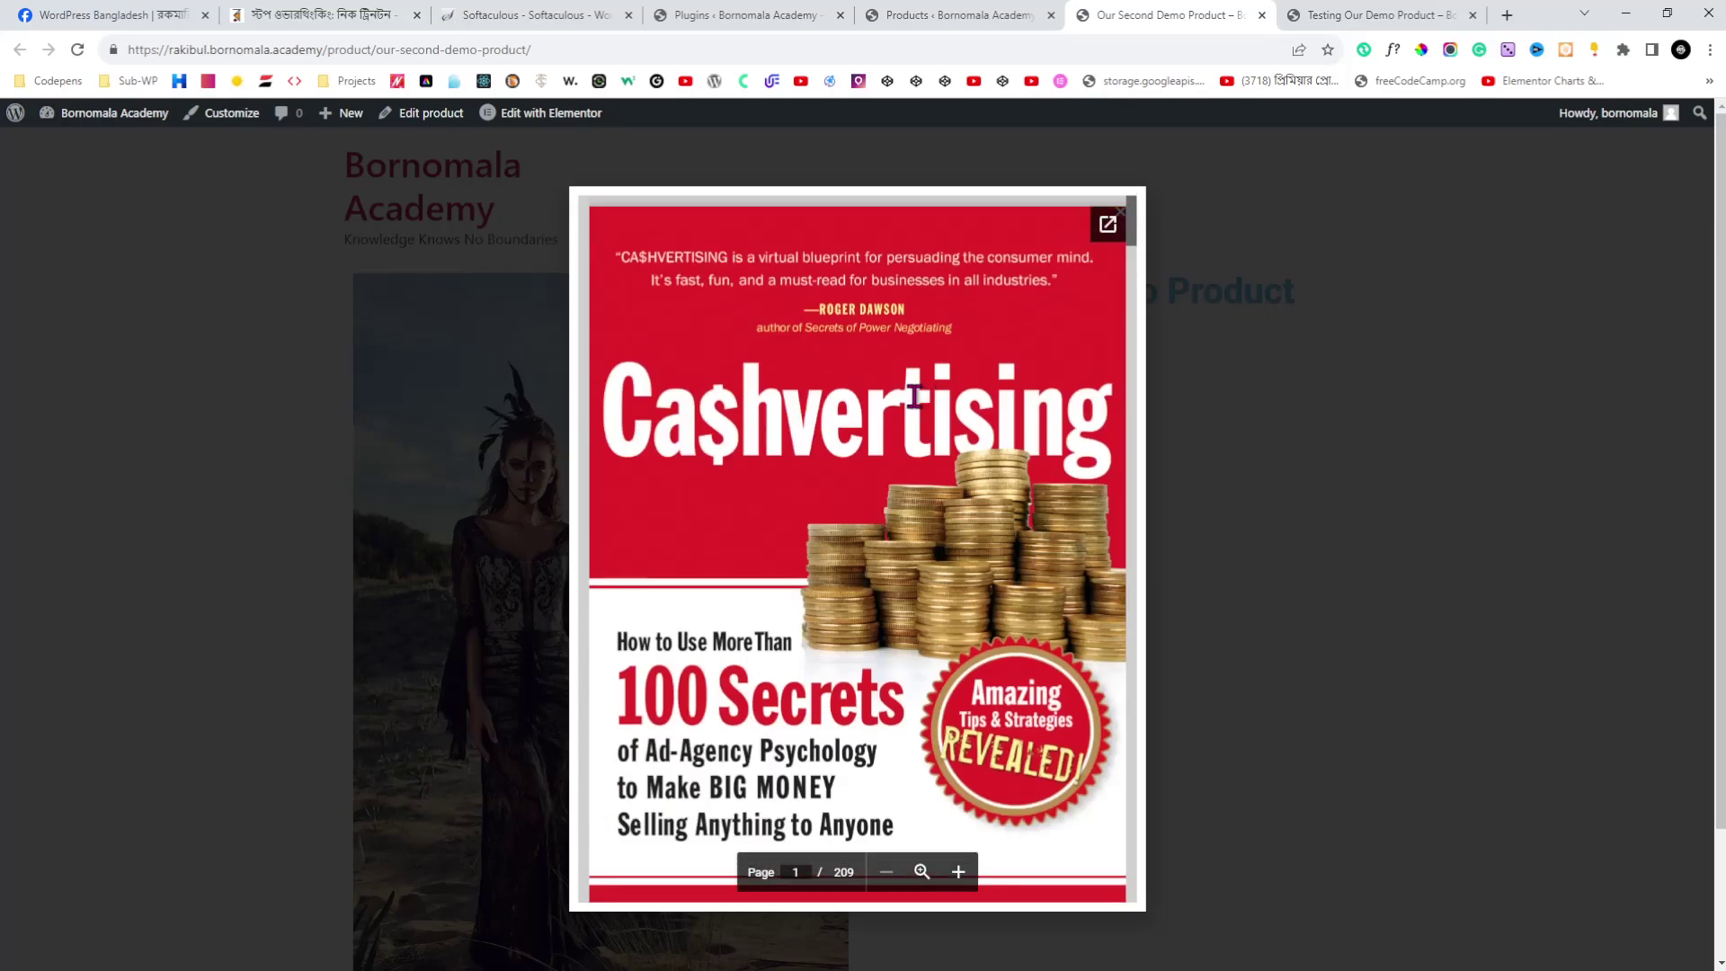
- Close the open PDF popup, reload the Testing Our Demo Product page and check its PDF popup again
{"action": "left_click", "coordinate": [1121, 216]}
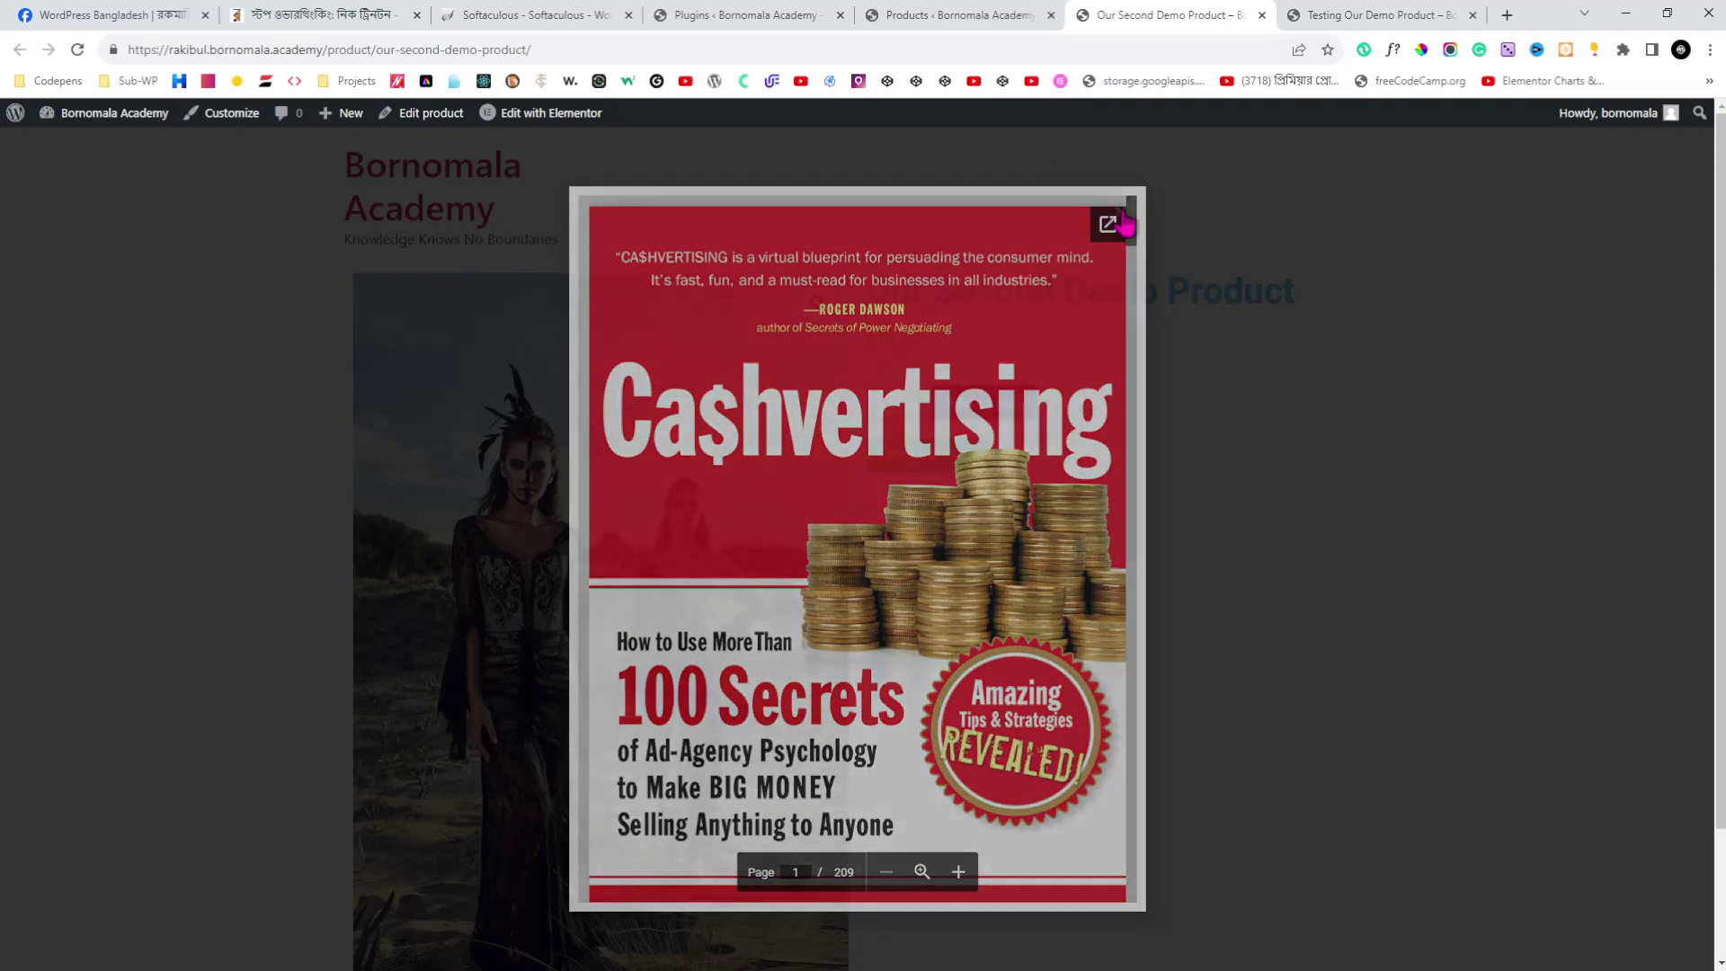
{"action": "left_click", "coordinate": [1375, 14]}
{"action": "left_click", "coordinate": [1120, 215]}
{"action": "left_click", "coordinate": [77, 50]}
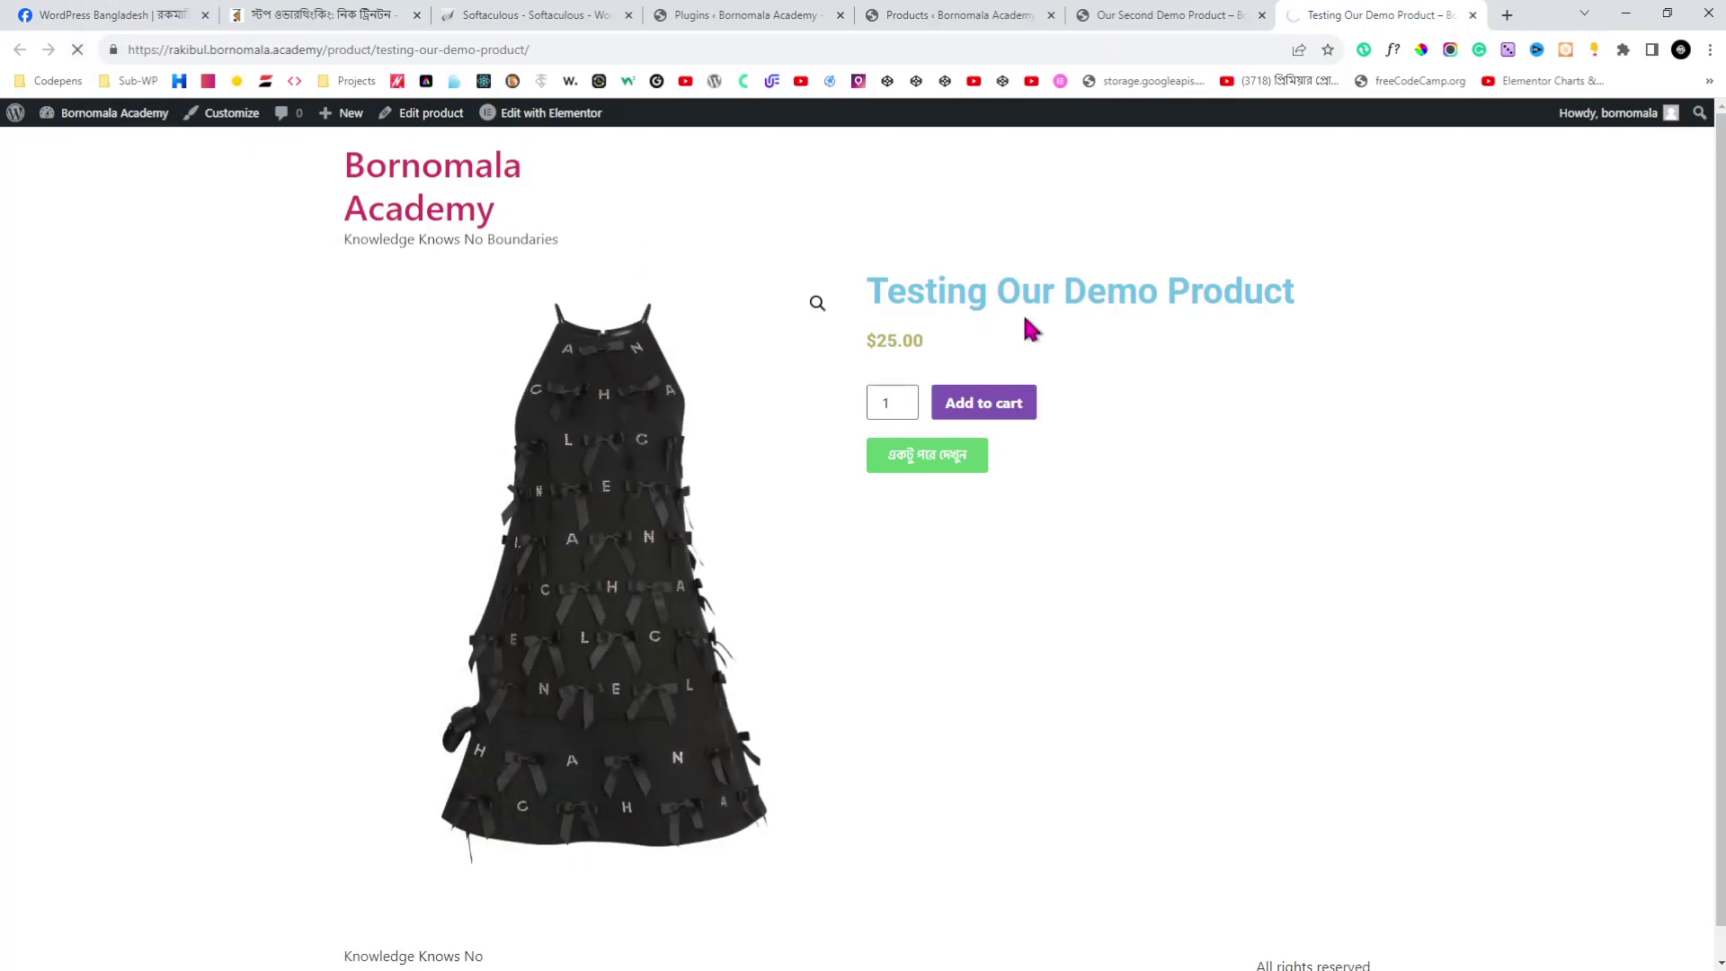
{"action": "left_click", "coordinate": [918, 462]}
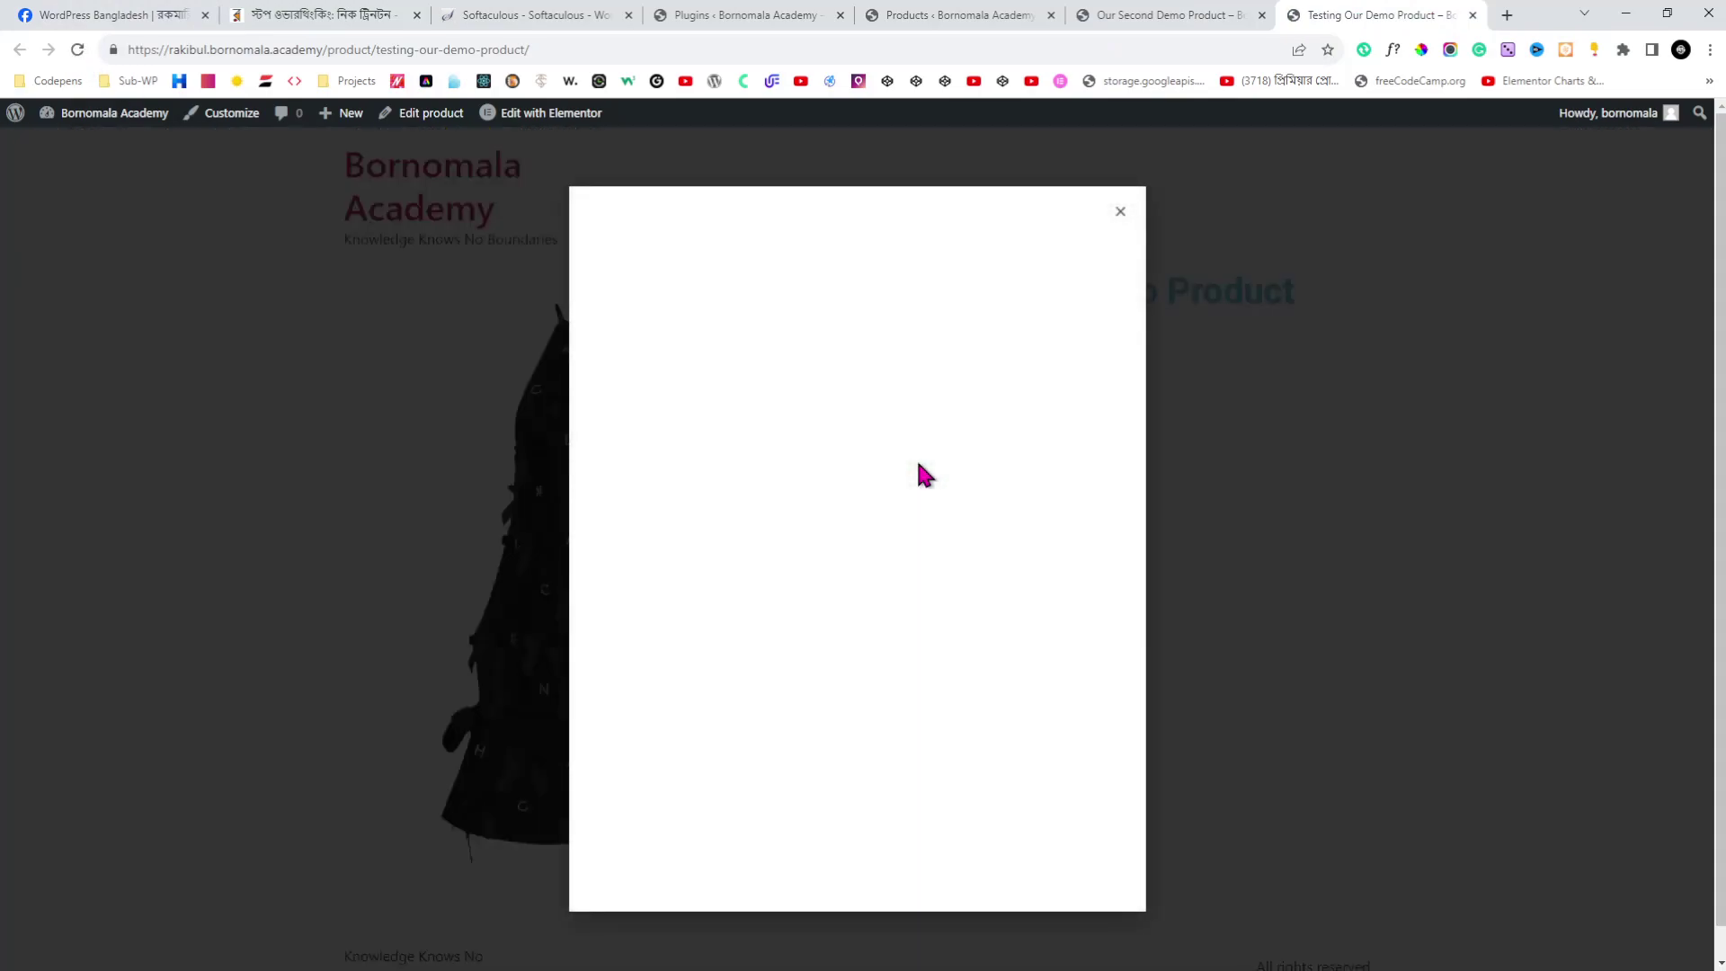
{"action": "left_click", "coordinate": [1121, 213]}
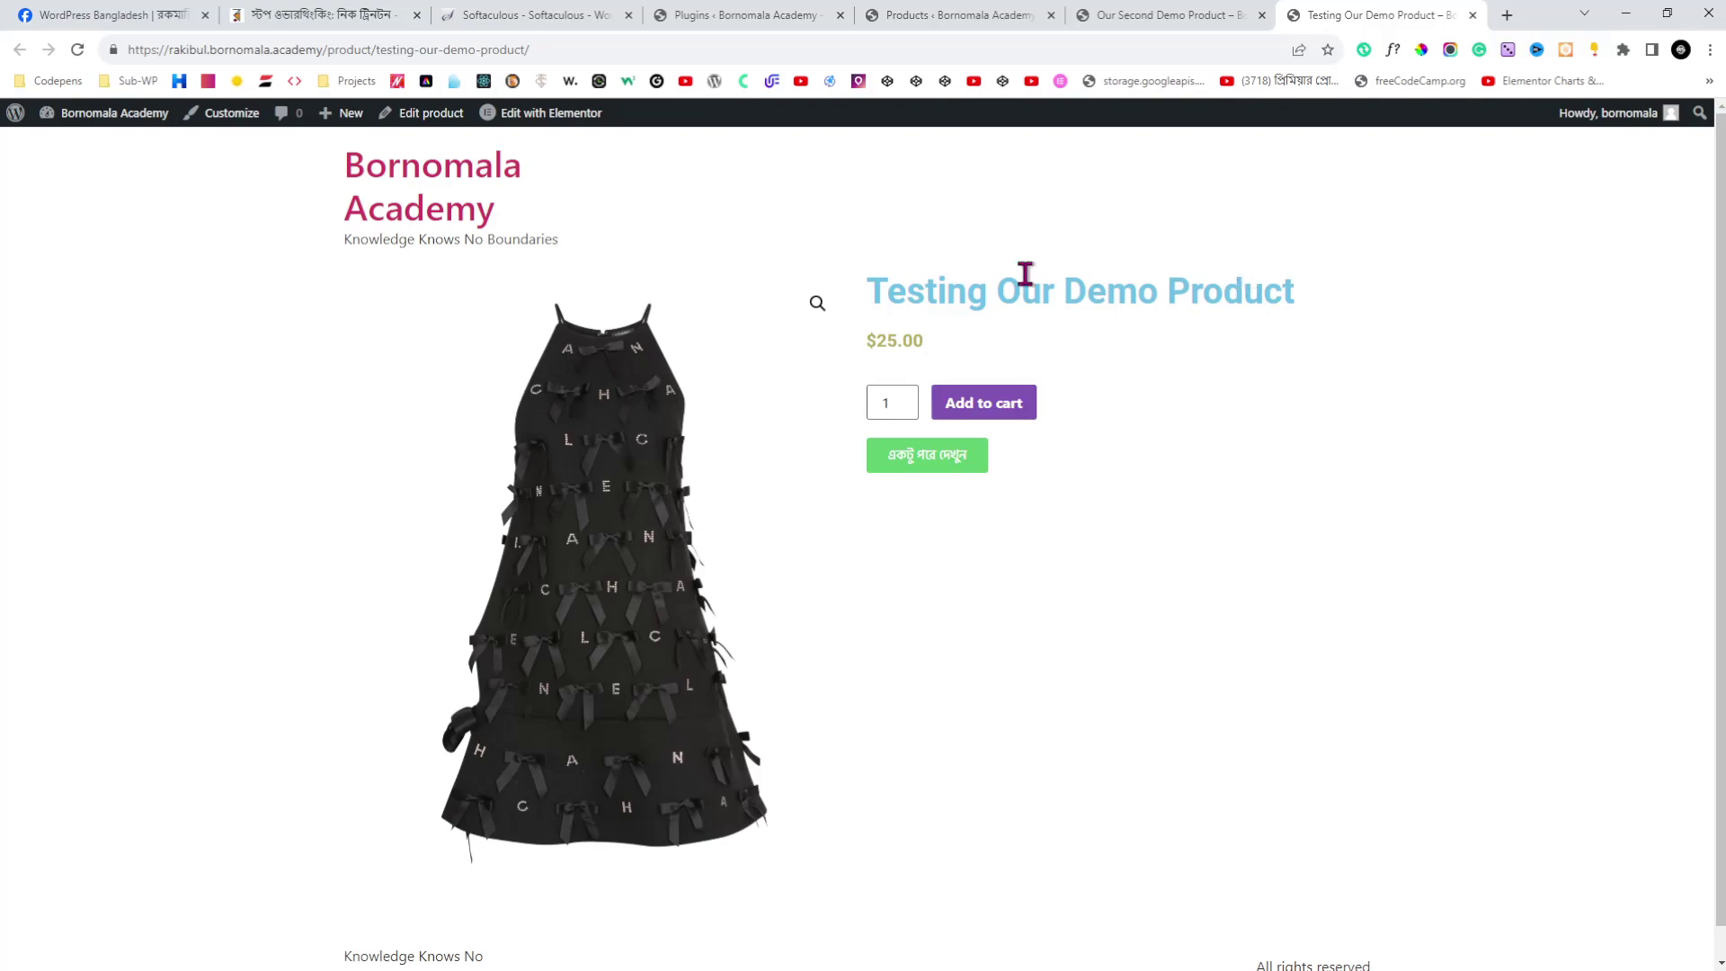
- Upload, install and activate the dynamic-content-for-elementor_v2.10.8.zip plugin from the WordPress dashboard
{"action": "left_click", "coordinate": [69, 145]}
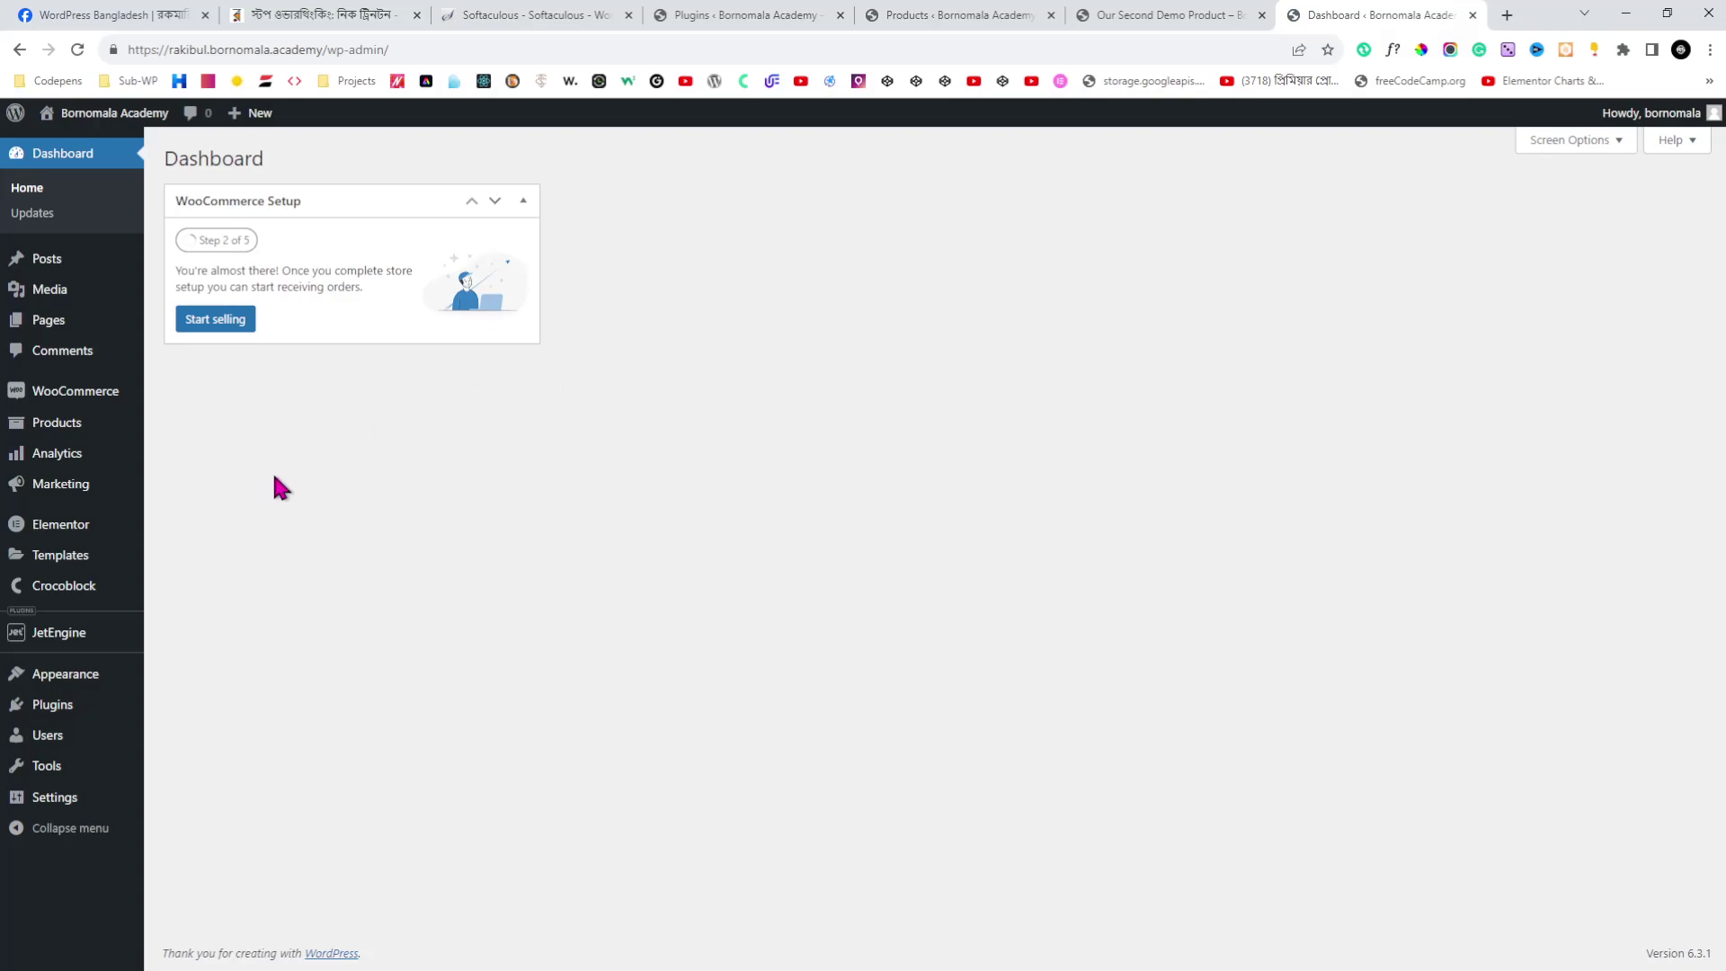
{"action": "mouse_move", "coordinate": [63, 708]}
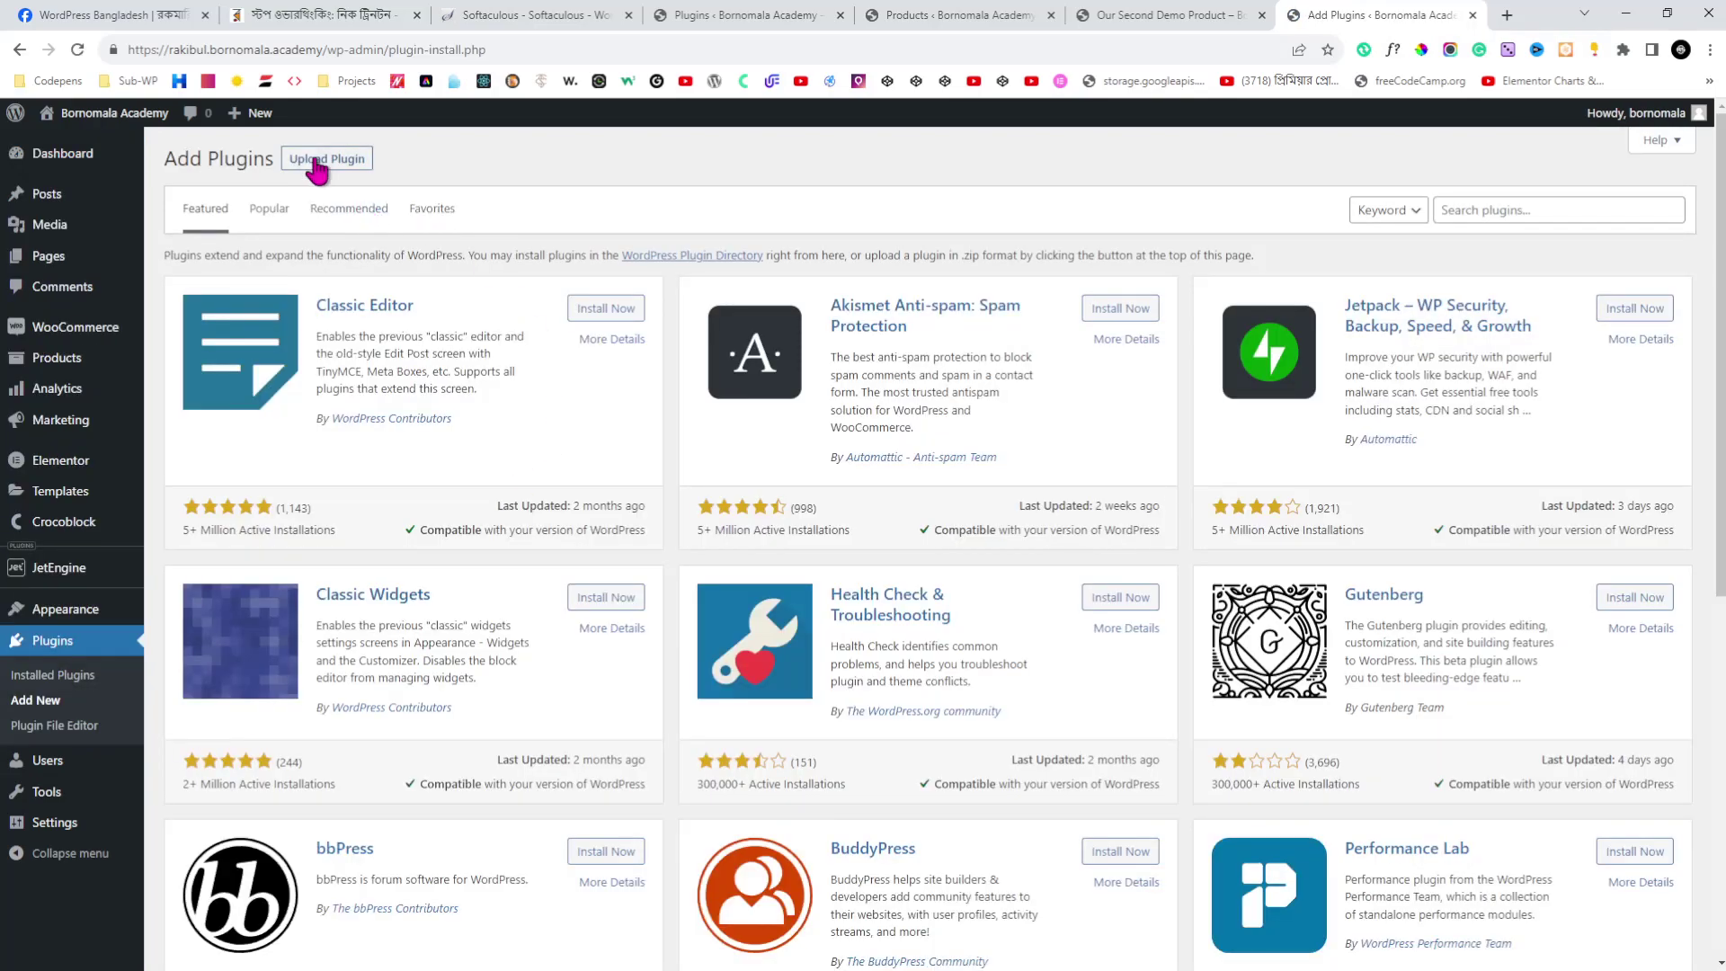
{"action": "left_click", "coordinate": [329, 159]}
{"action": "left_click", "coordinate": [812, 321]}
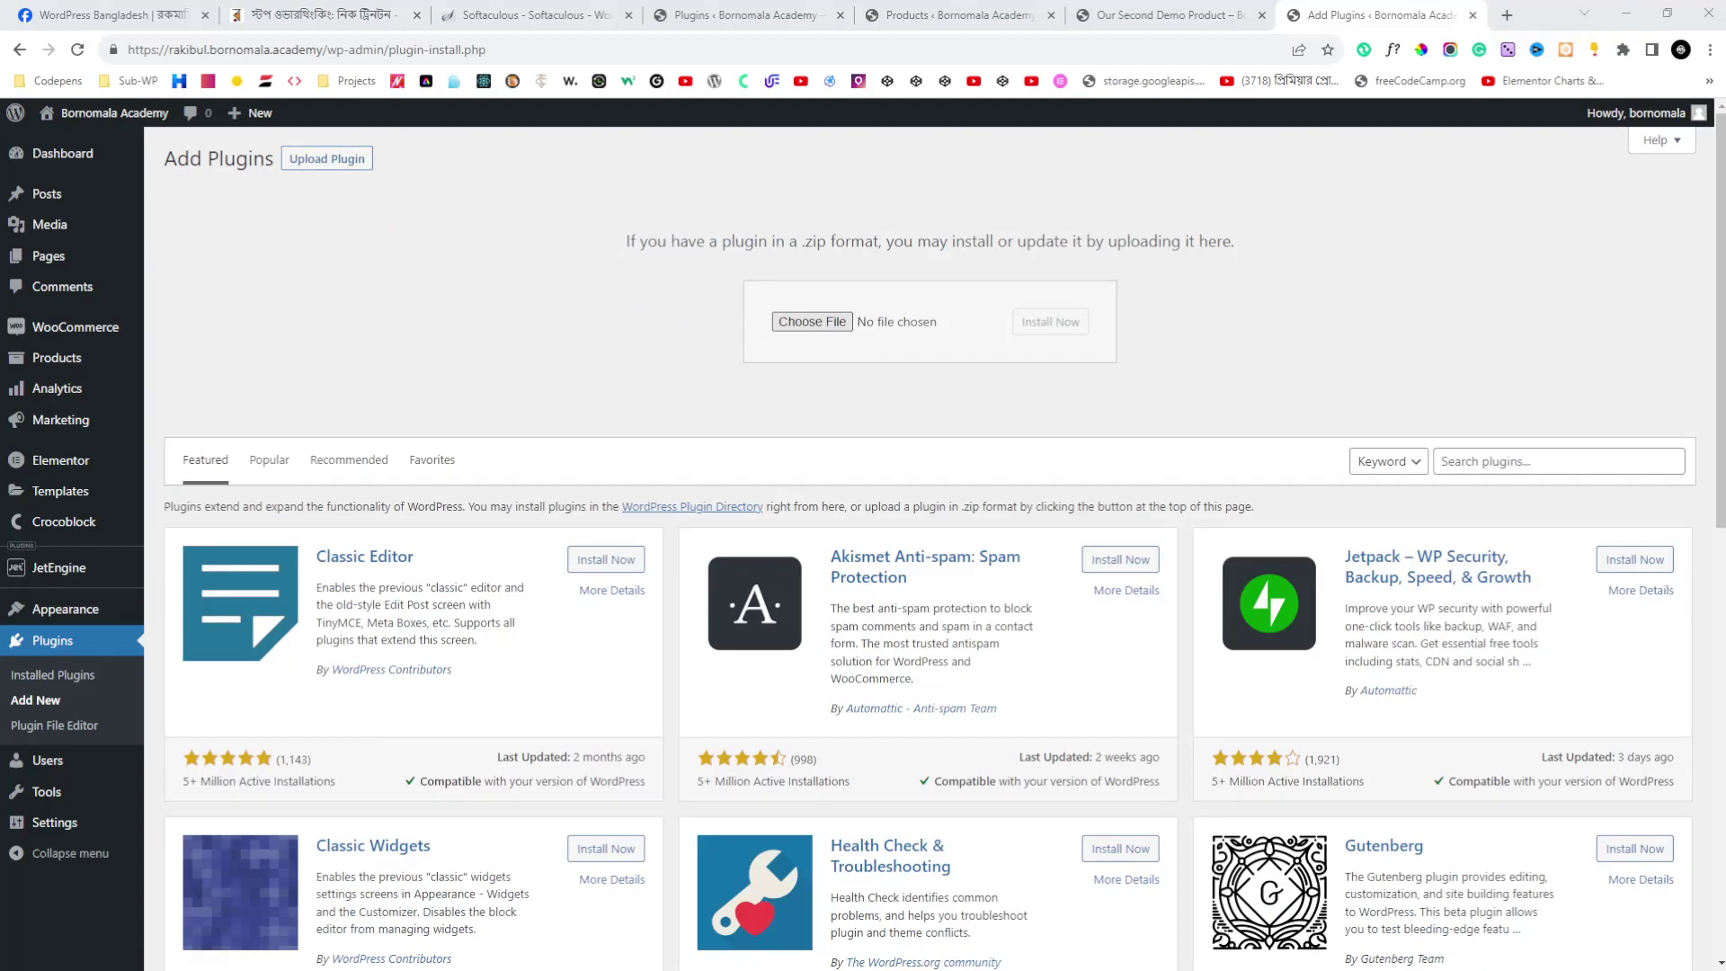
{"action": "left_click", "coordinate": [1072, 327]}
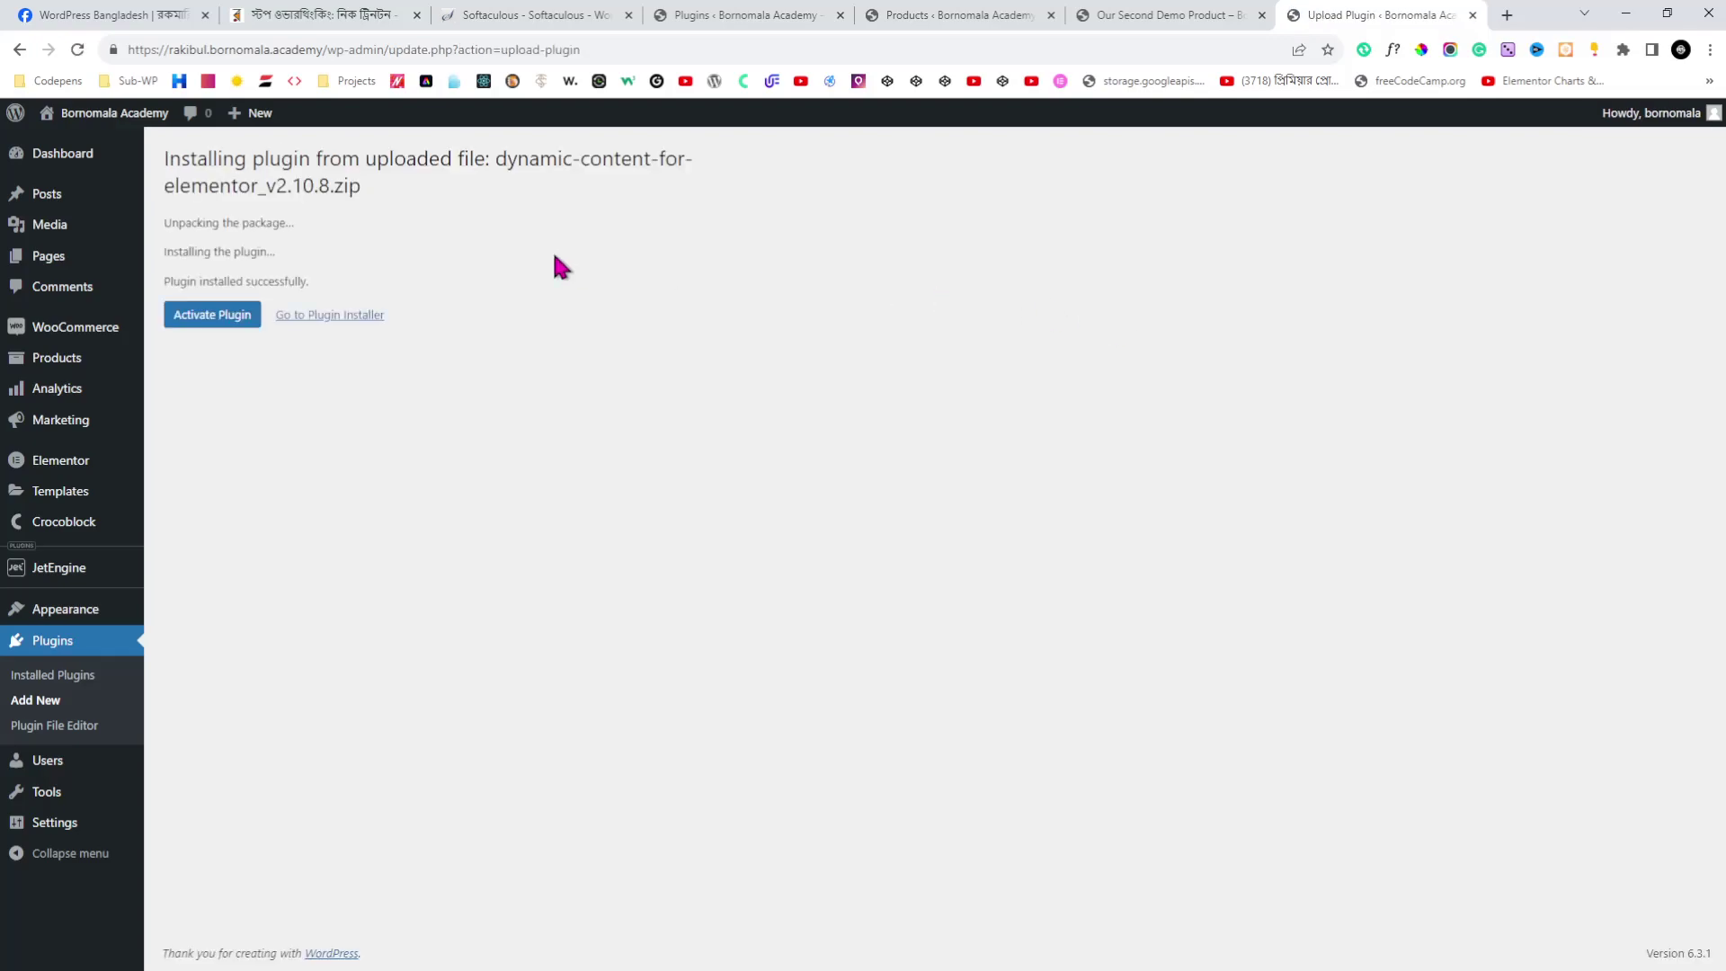
{"action": "left_click", "coordinate": [214, 320]}
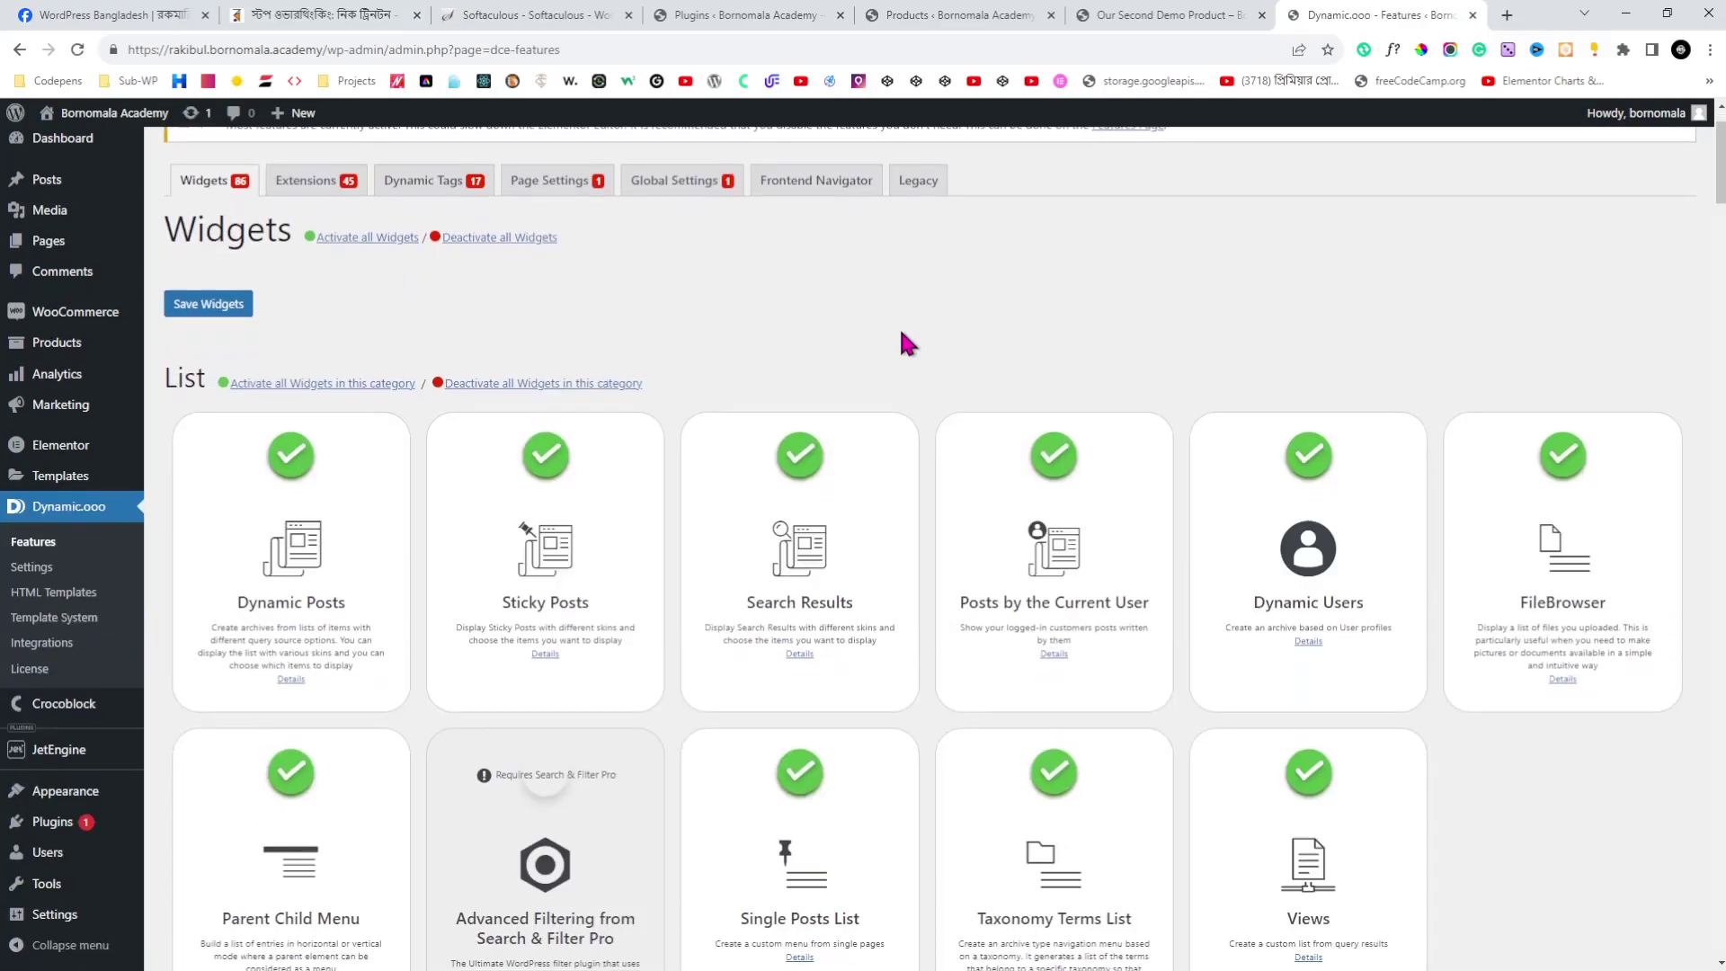
- Look through the Dynamic.ooo widget list, examining the PDF category with its PDF Button and PDF Viewer
{"action": "scroll", "coordinate": [909, 461], "scroll_direction": "down", "scroll_amount": 9}
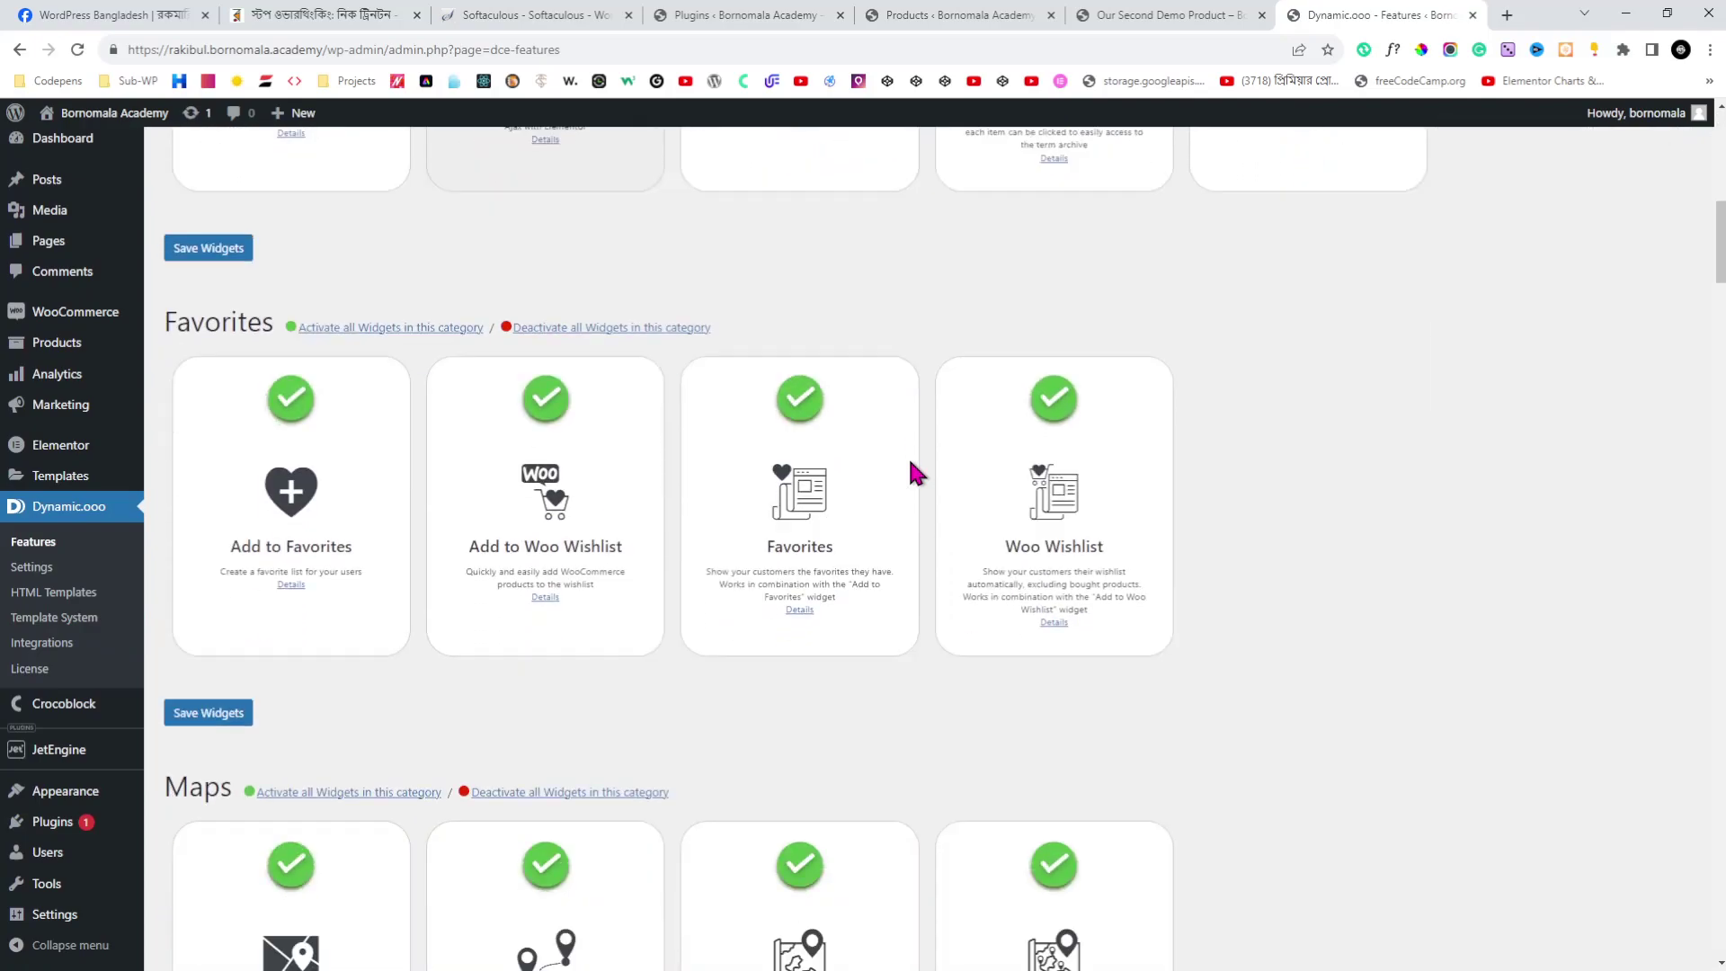
{"action": "scroll", "coordinate": [910, 463], "scroll_direction": "down", "scroll_amount": 10}
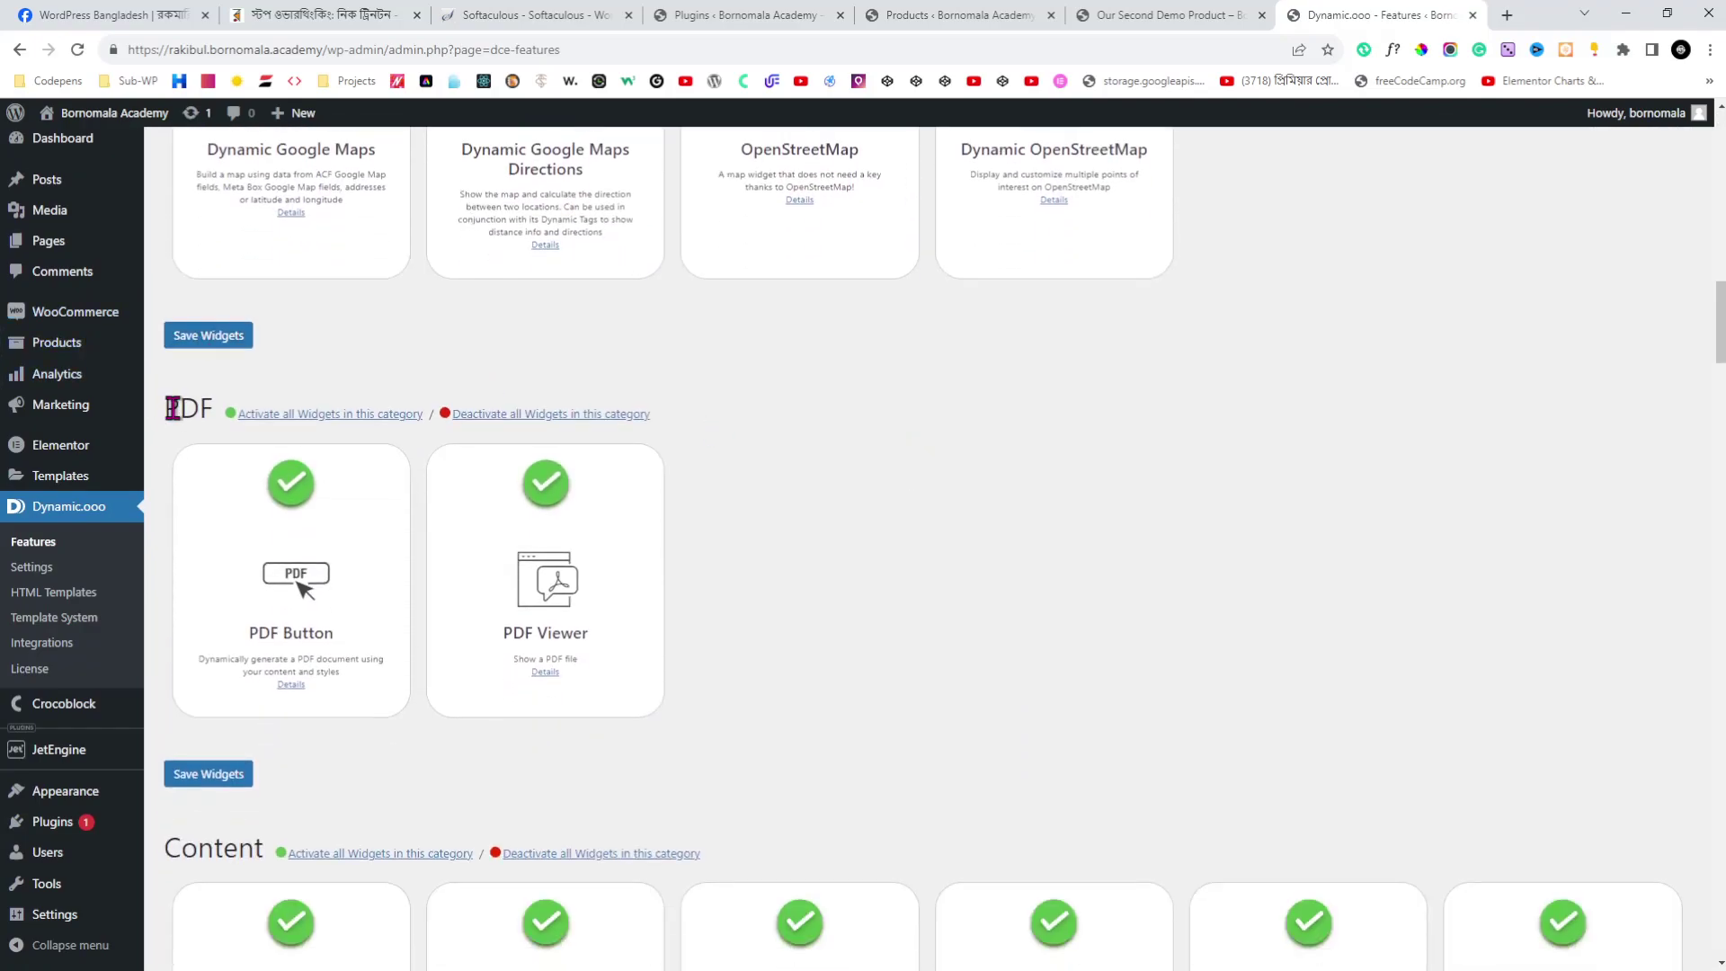
{"action": "left_click_drag", "start_coordinate": [172, 409], "coordinate": [179, 414]}
{"action": "scroll", "coordinate": [789, 634], "scroll_direction": "up", "scroll_amount": 15}
{"action": "scroll", "coordinate": [790, 639], "scroll_direction": "up", "scroll_amount": 3}
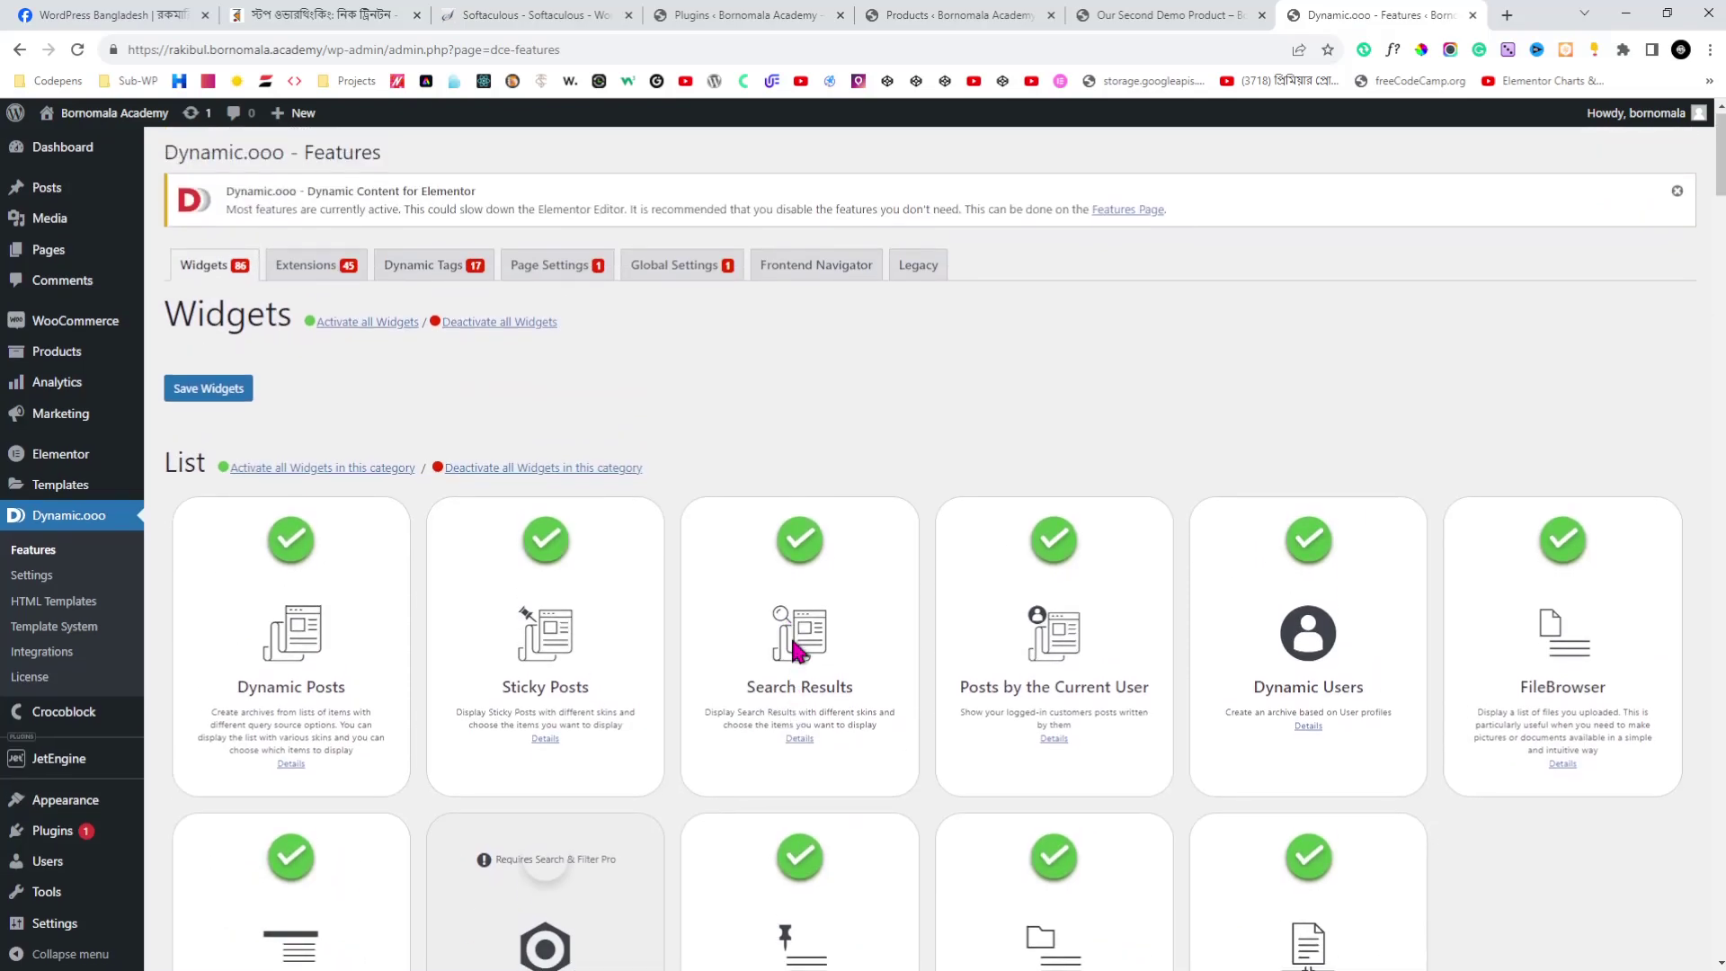
{"action": "scroll", "coordinate": [790, 638], "scroll_direction": "down", "scroll_amount": 10}
{"action": "scroll", "coordinate": [793, 640], "scroll_direction": "down", "scroll_amount": 8}
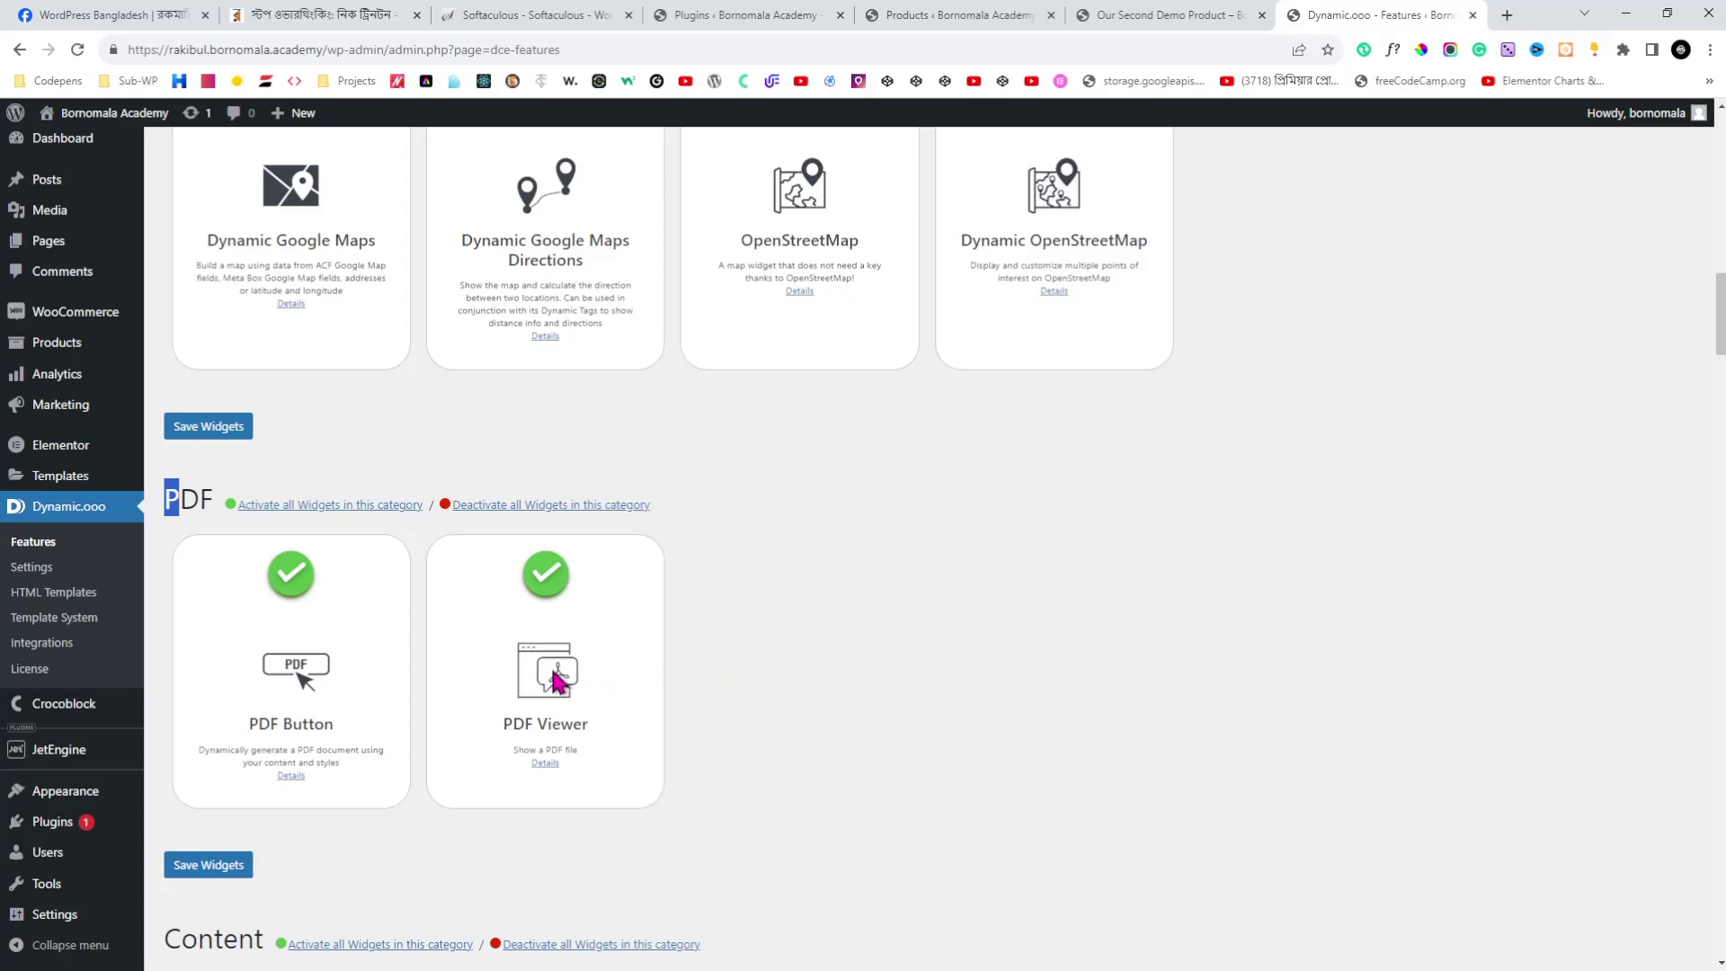
{"action": "scroll", "coordinate": [817, 692], "scroll_direction": "up", "scroll_amount": 15}
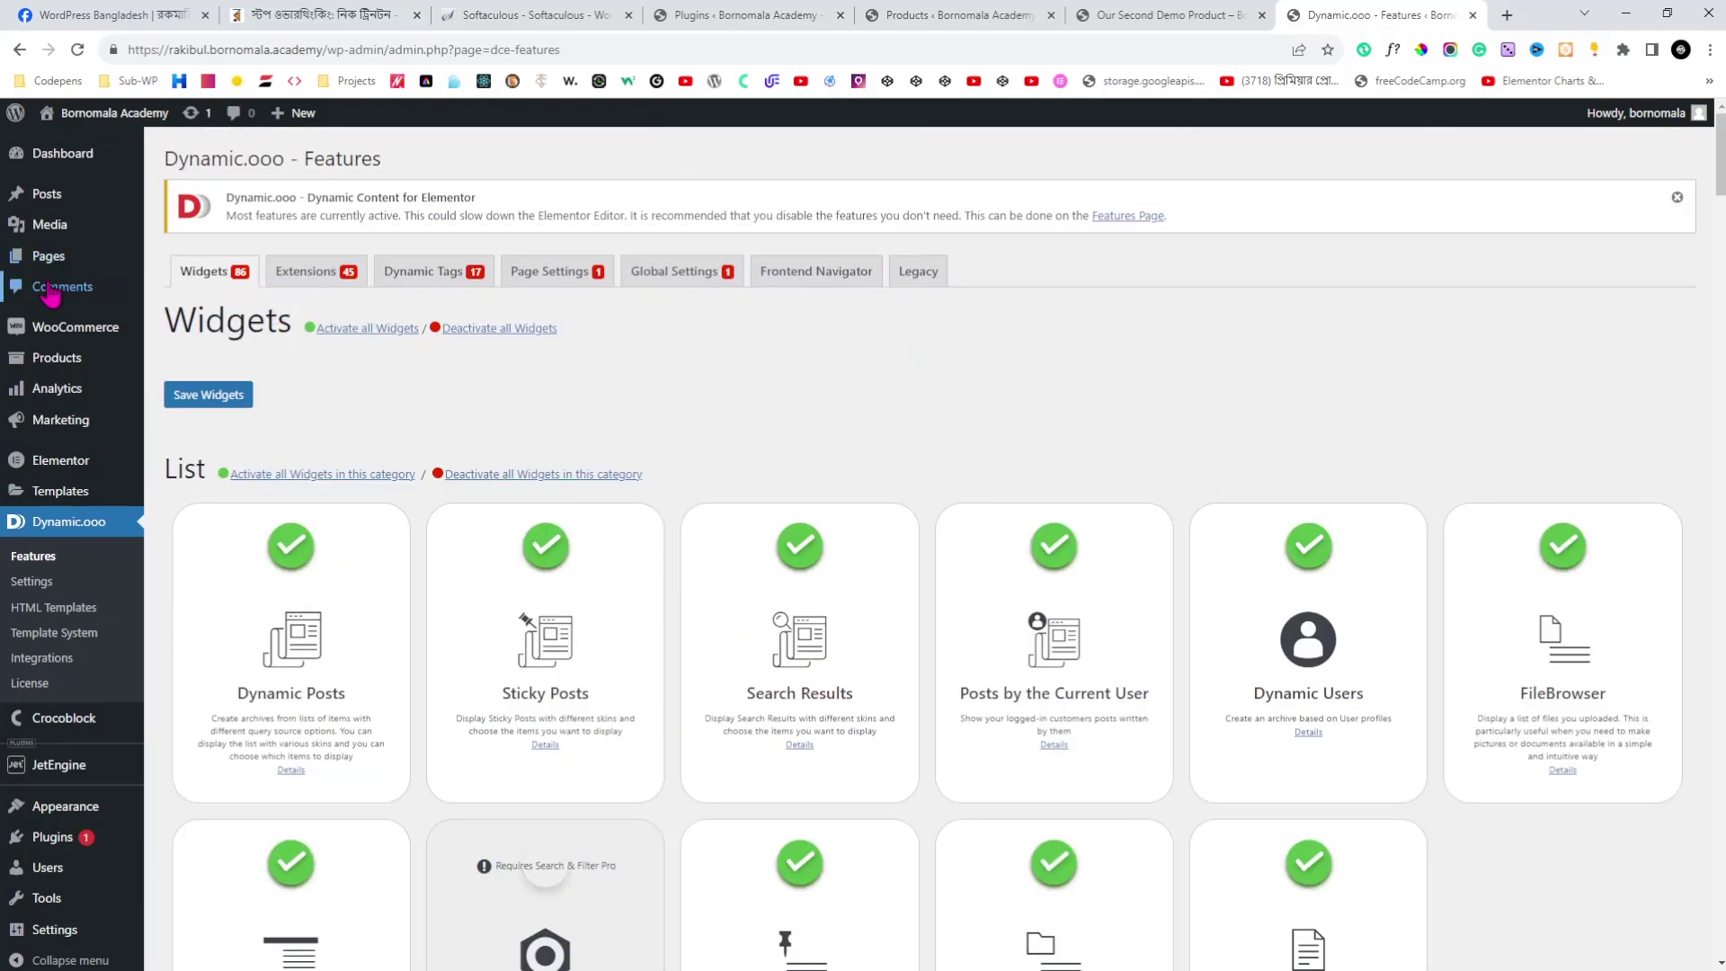
- Find Random Popup among the popup templates and open it for editing in Elementor
{"action": "mouse_move", "coordinate": [34, 263]}
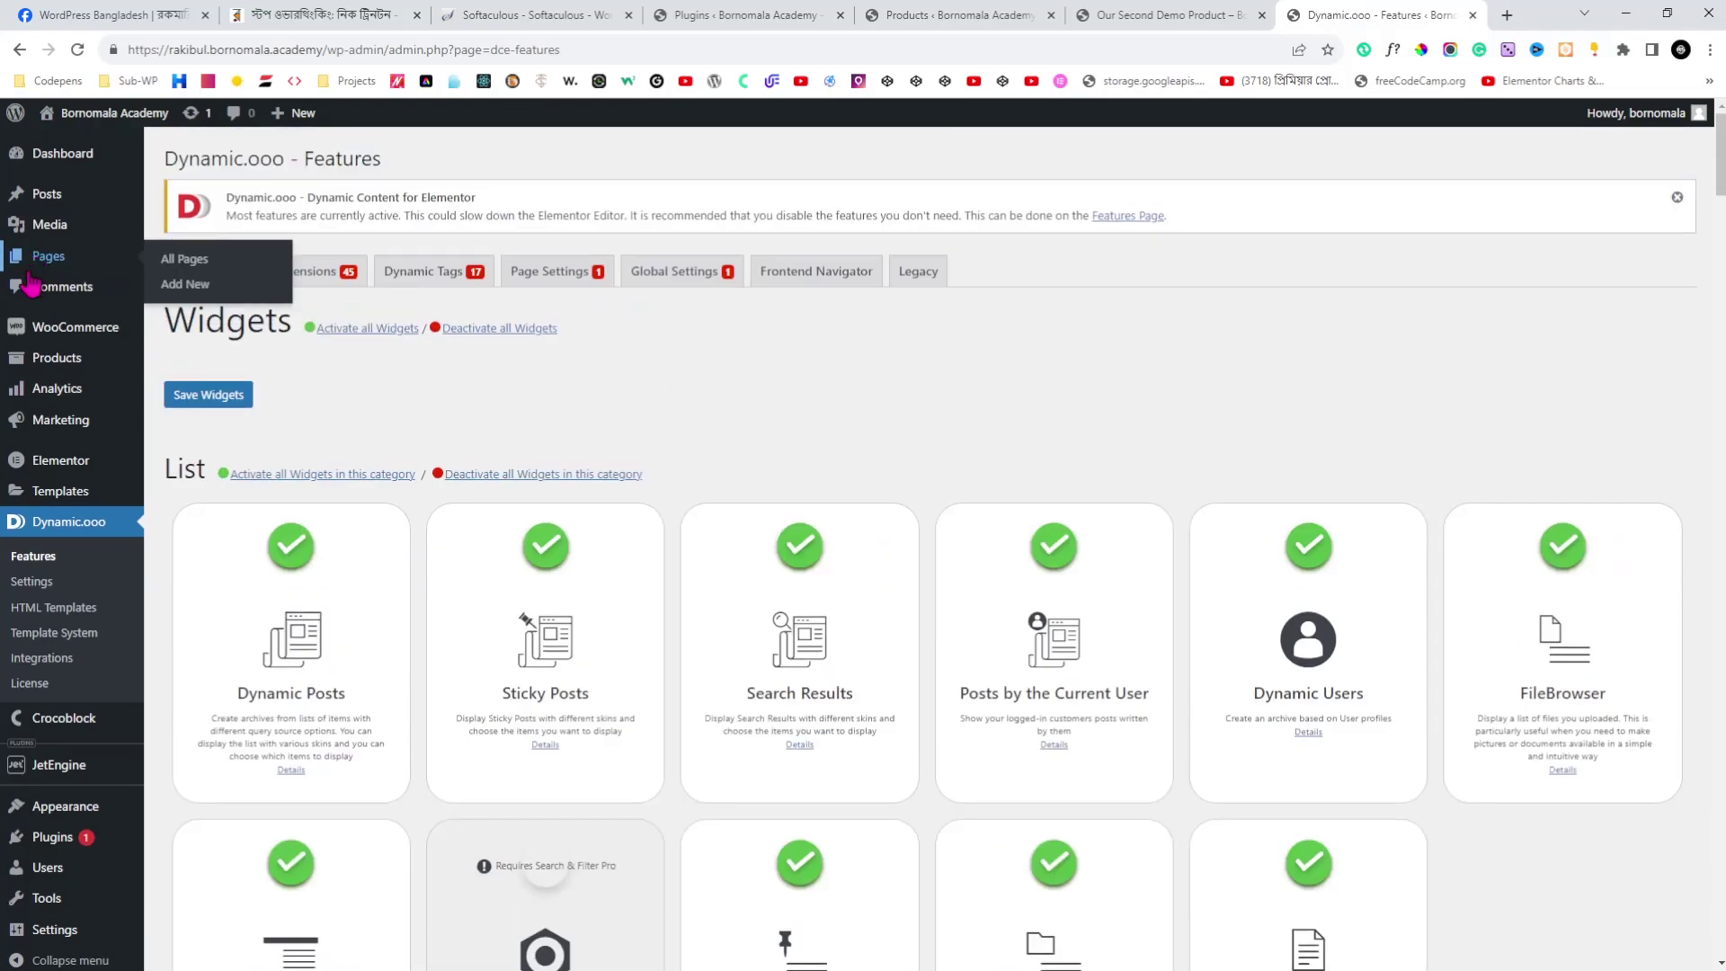
{"action": "scroll", "coordinate": [27, 413], "scroll_direction": "down", "scroll_amount": 1}
{"action": "mouse_move", "coordinate": [56, 490]}
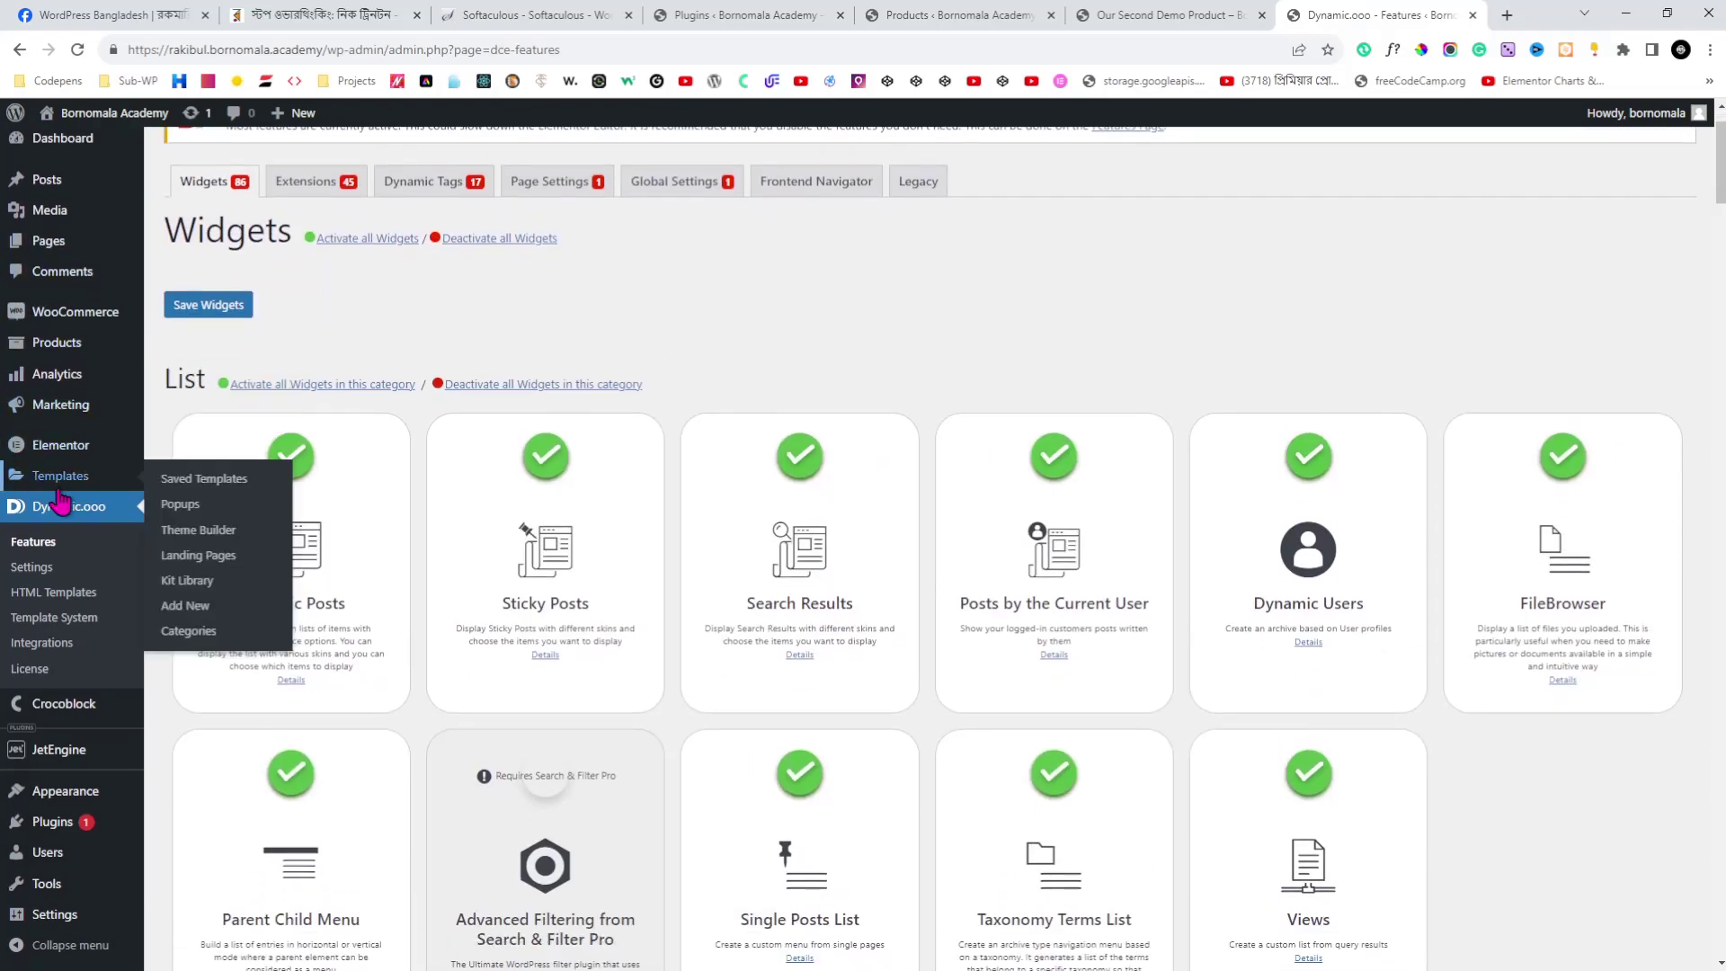
{"action": "left_click", "coordinate": [180, 532]}
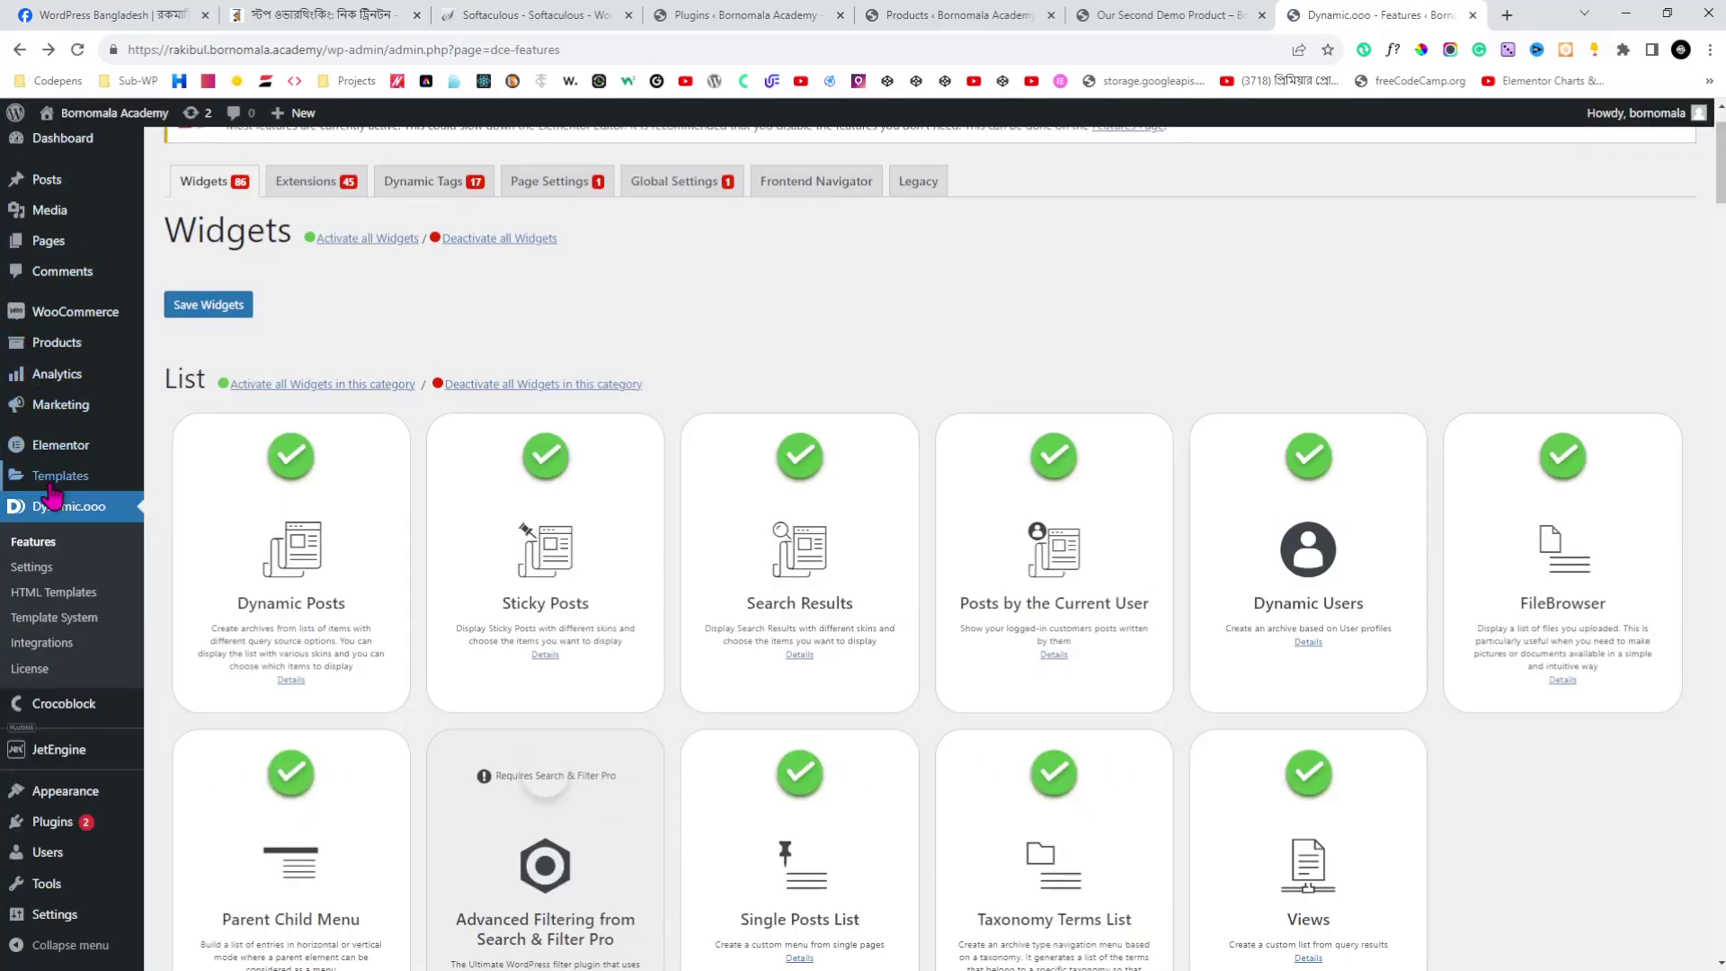
{"action": "mouse_move", "coordinate": [54, 476]}
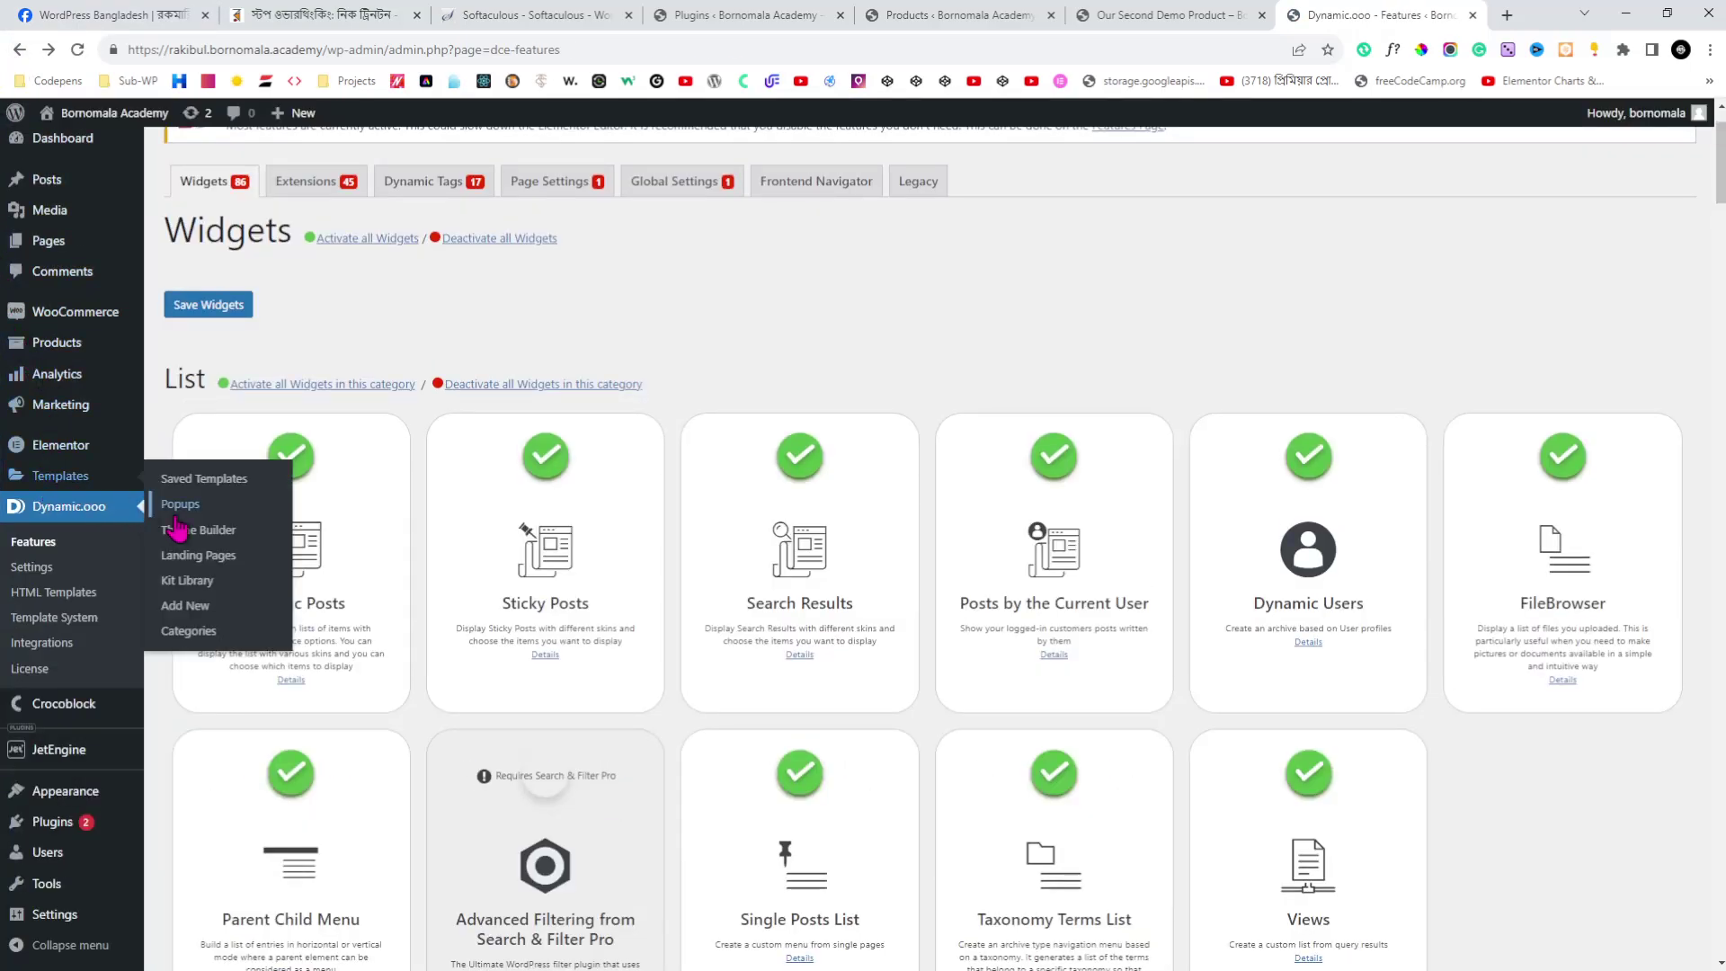
{"action": "left_click", "coordinate": [191, 507]}
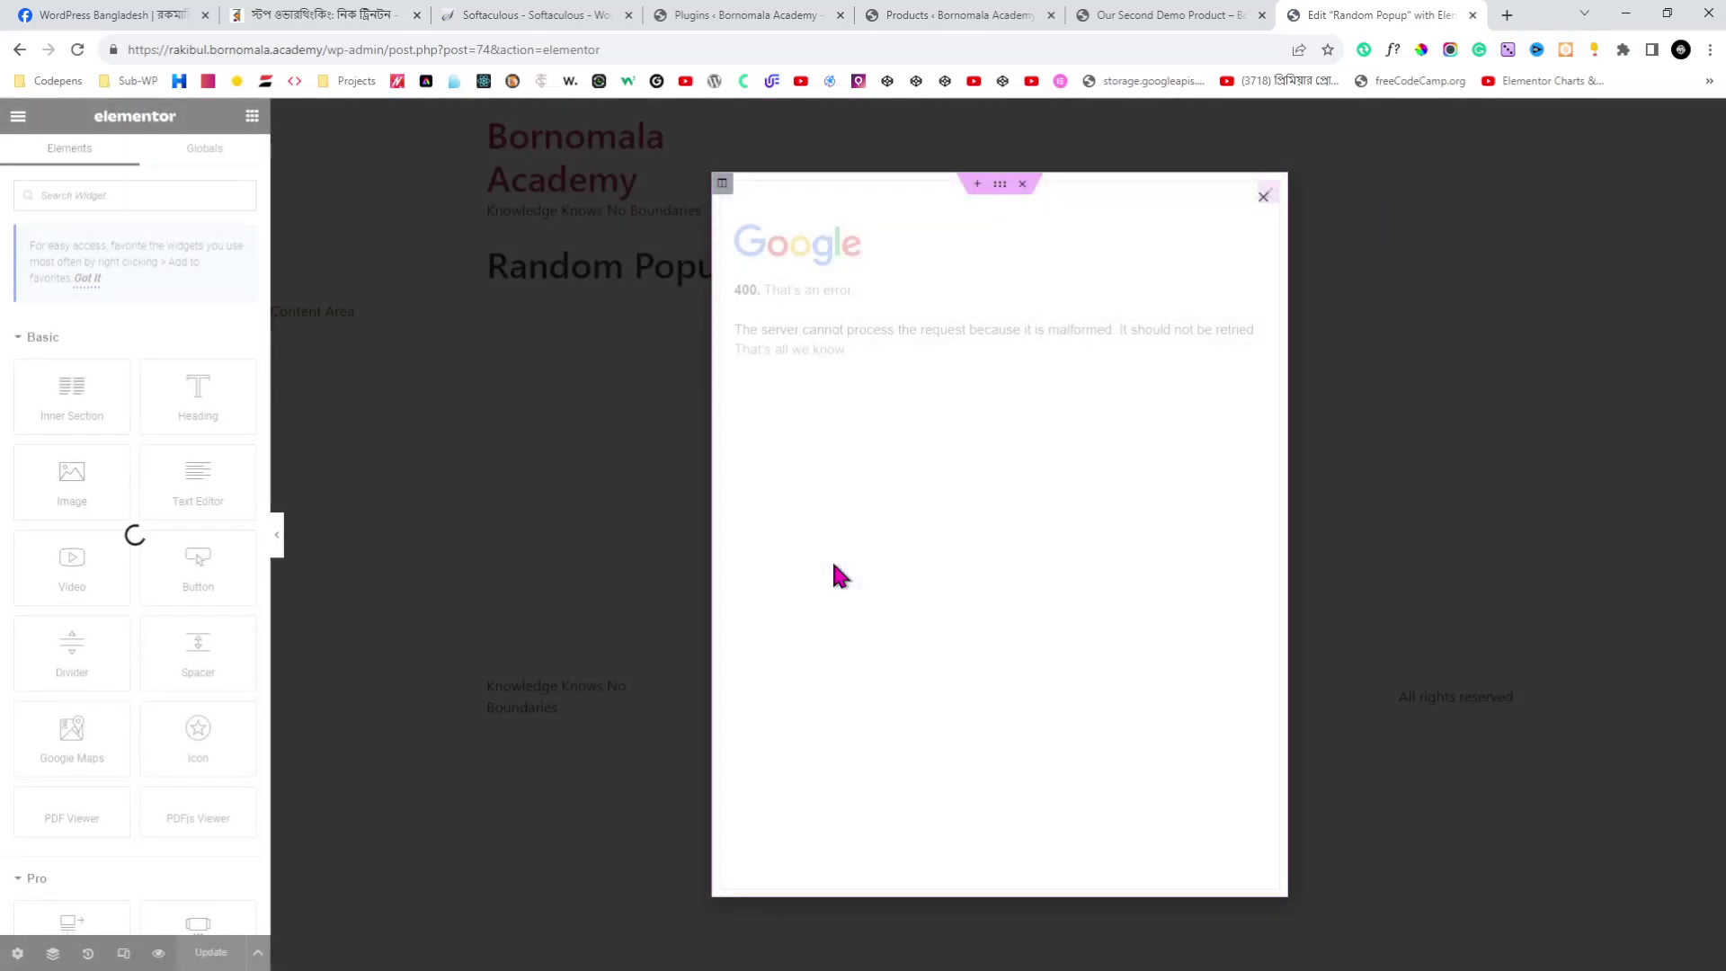
- Delete the existing PDF Viewer widget from Random Popup
{"action": "left_click", "coordinate": [1270, 192]}
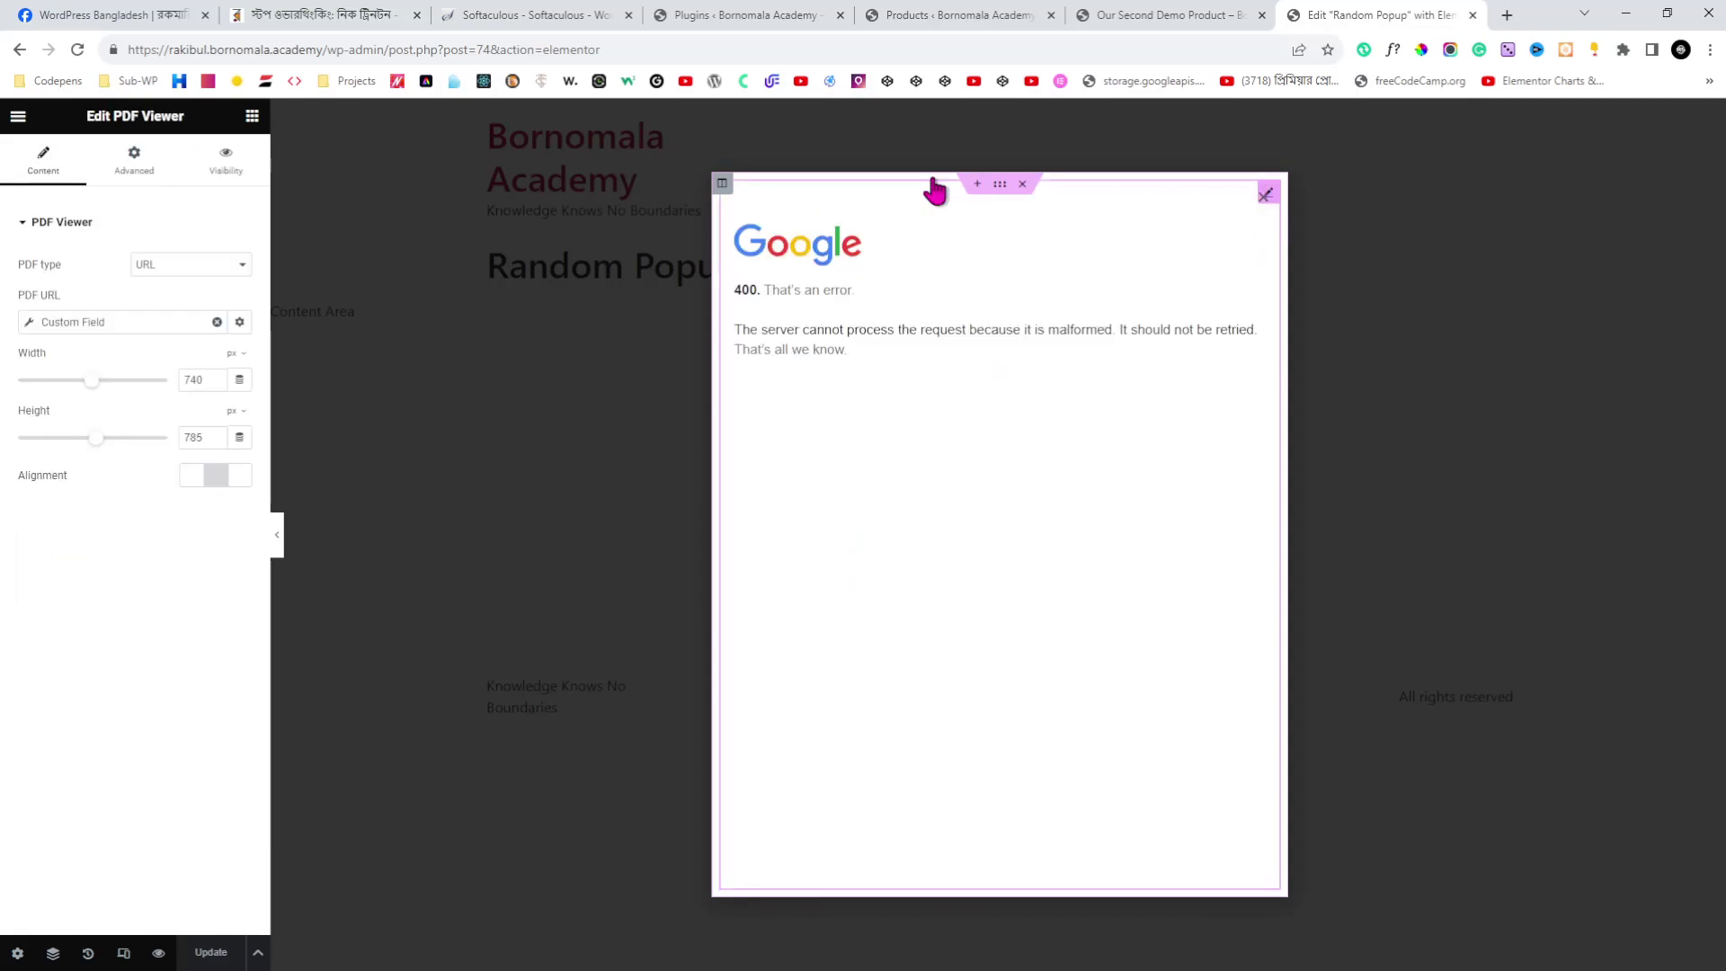
{"action": "left_click", "coordinate": [254, 117]}
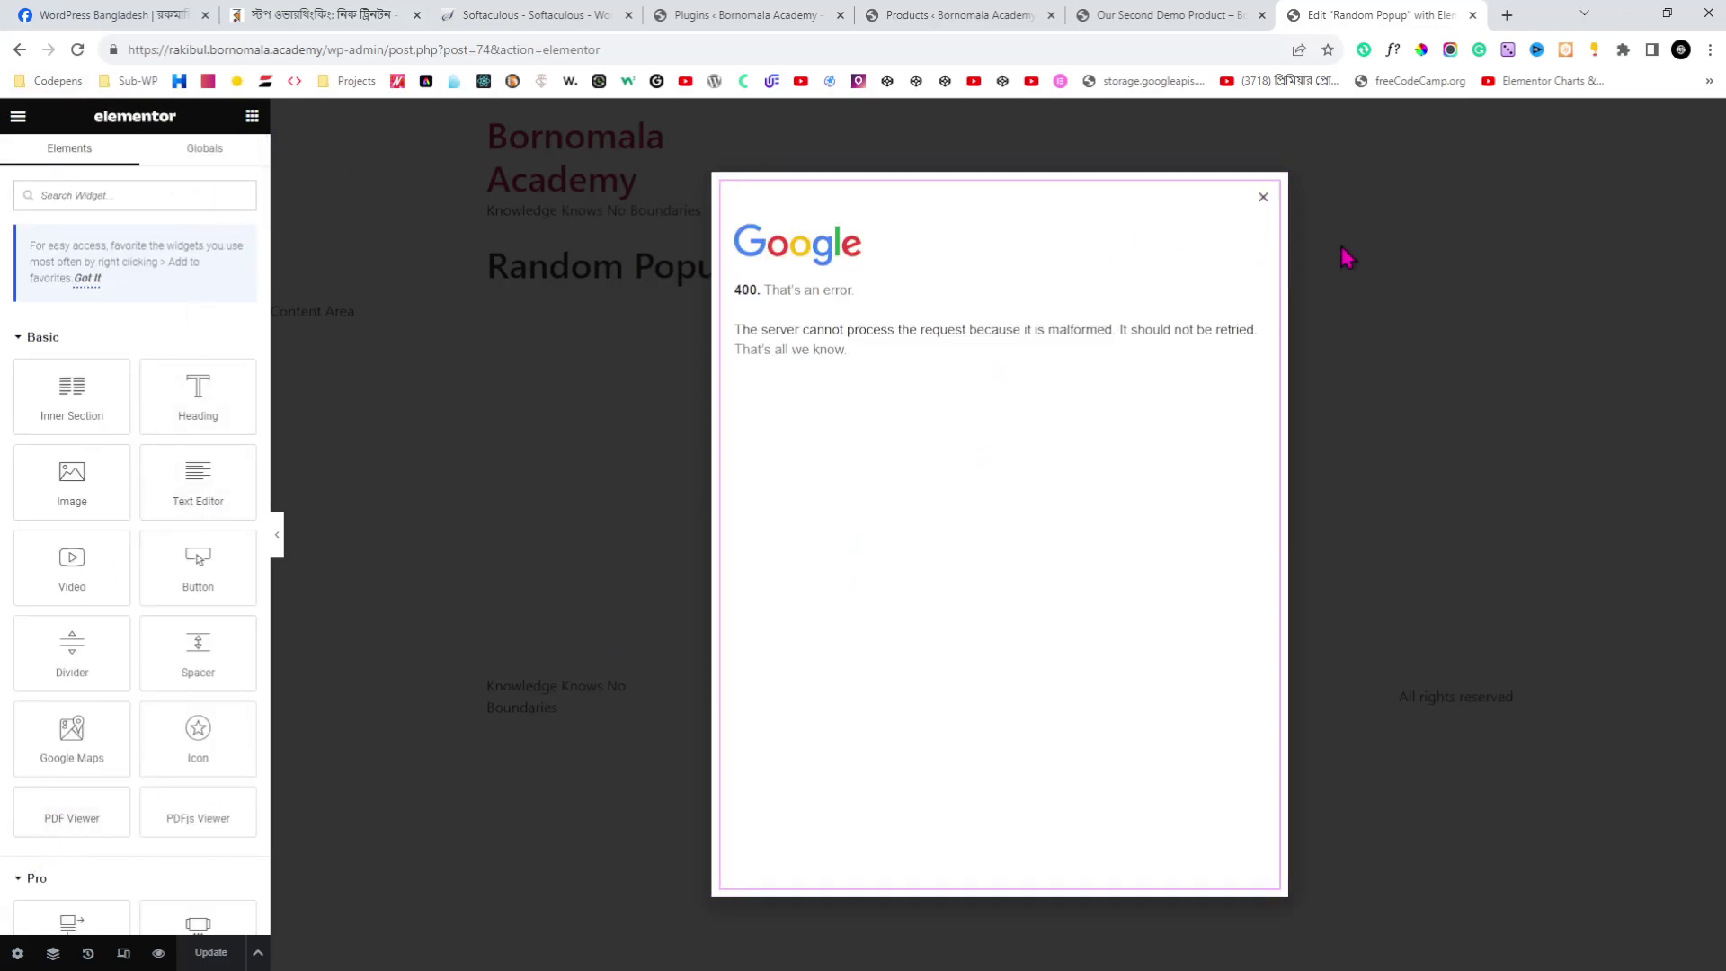
{"action": "left_click", "coordinate": [1271, 192]}
{"action": "right_click", "coordinate": [1271, 192]}
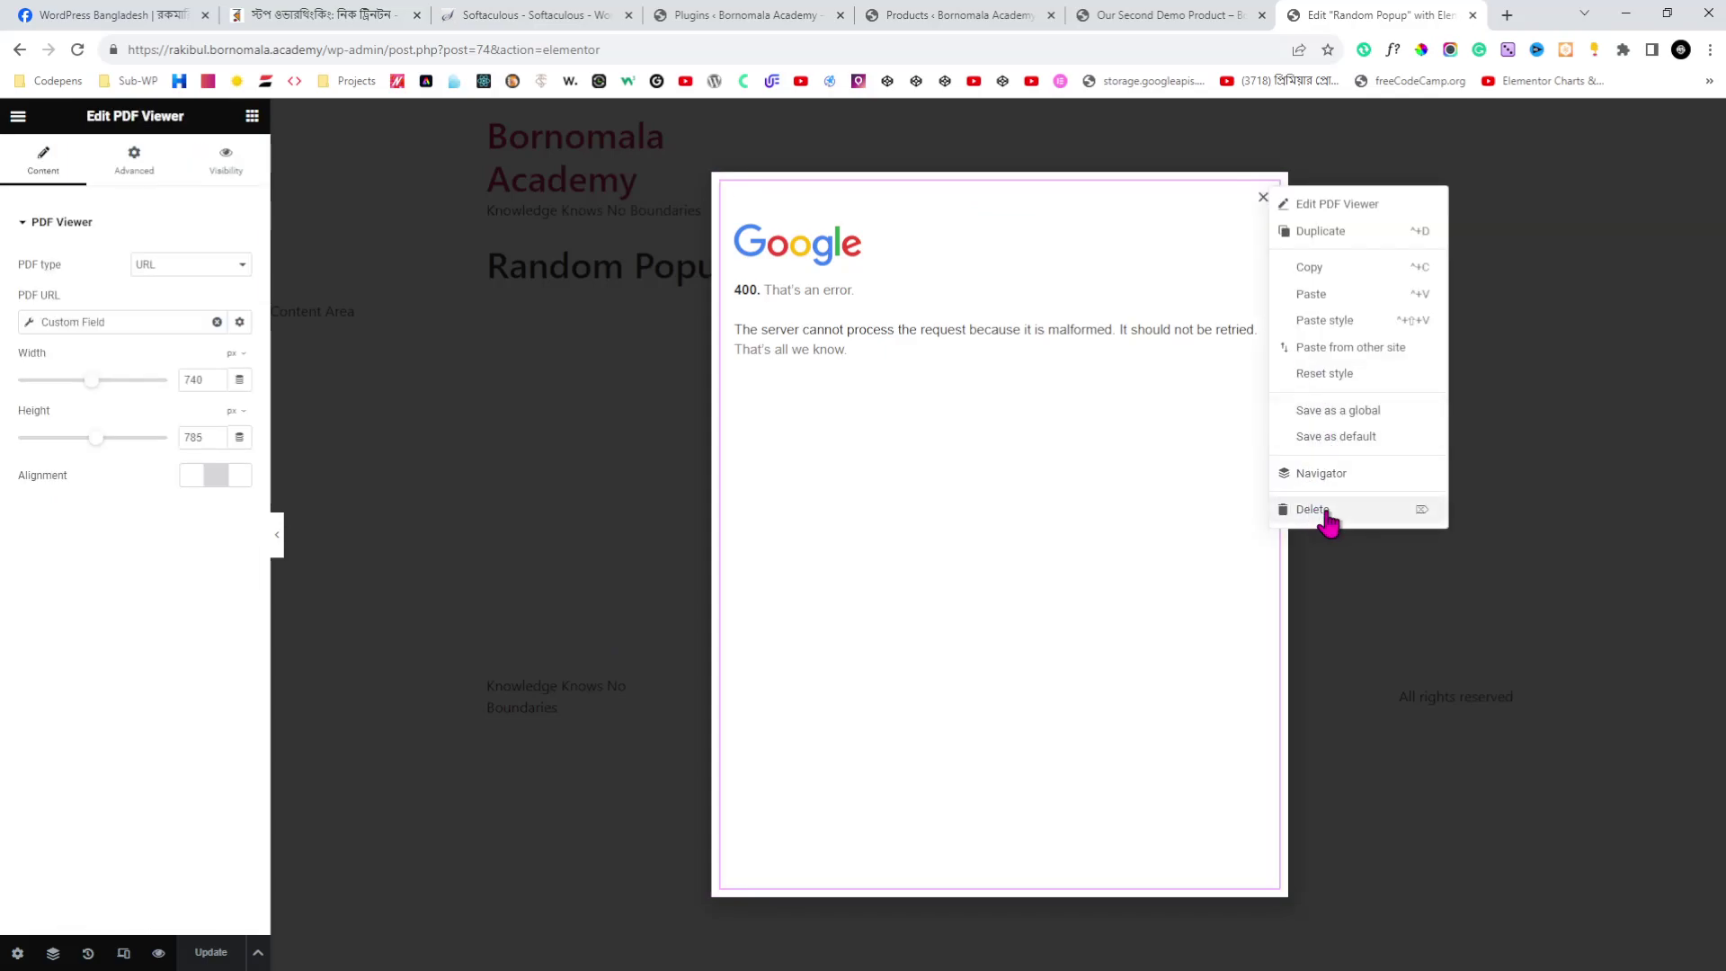
{"action": "left_click", "coordinate": [1312, 510]}
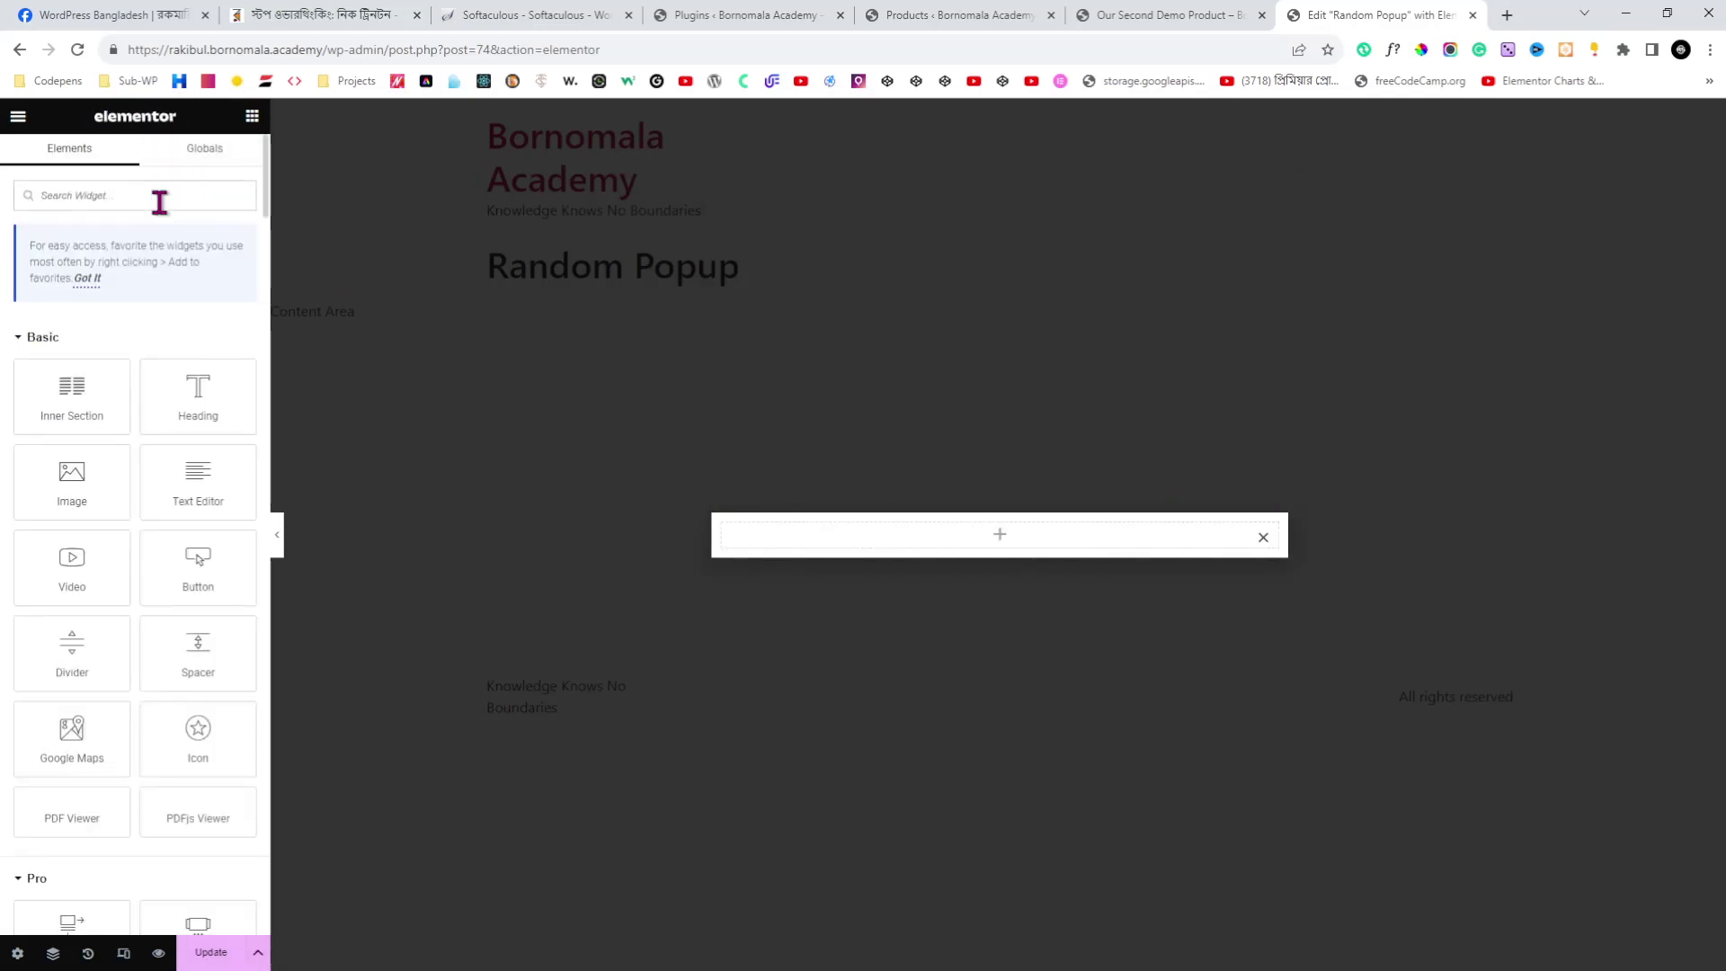
- Find the Dynamic.ooo PDF Viewer widget, add it to the empty popup section and set its source to URL
{"action": "type", "text": "pdf"}
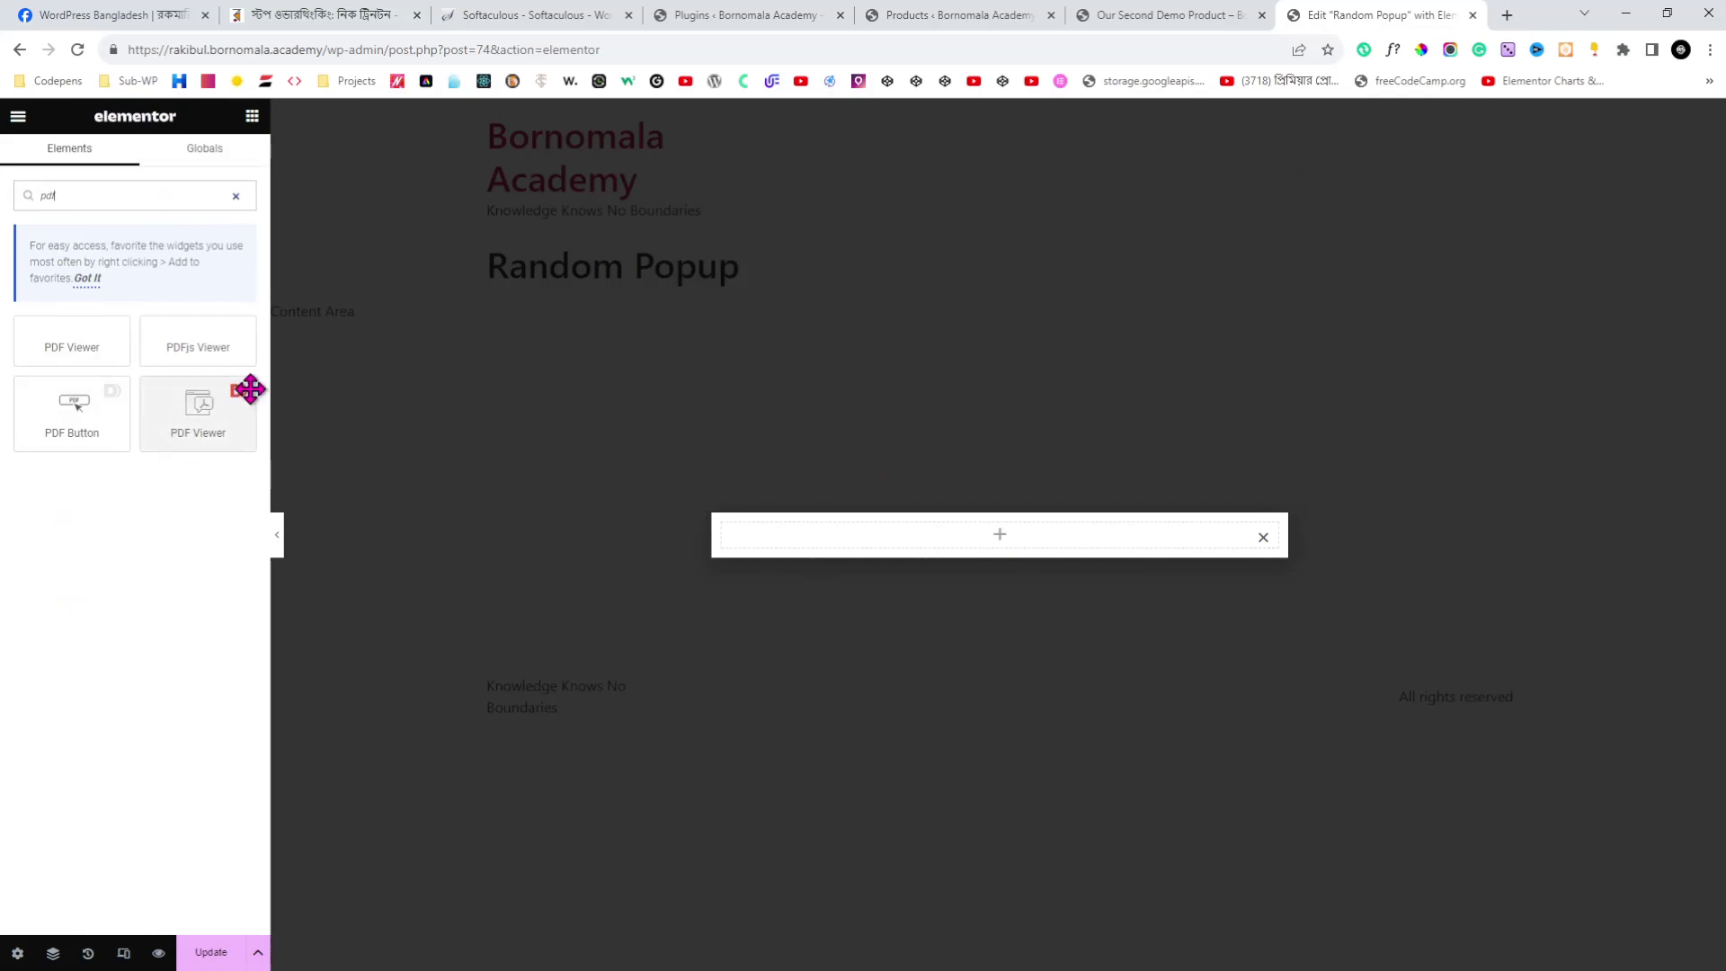
{"action": "left_click_drag", "start_coordinate": [212, 412], "coordinate": [845, 526]}
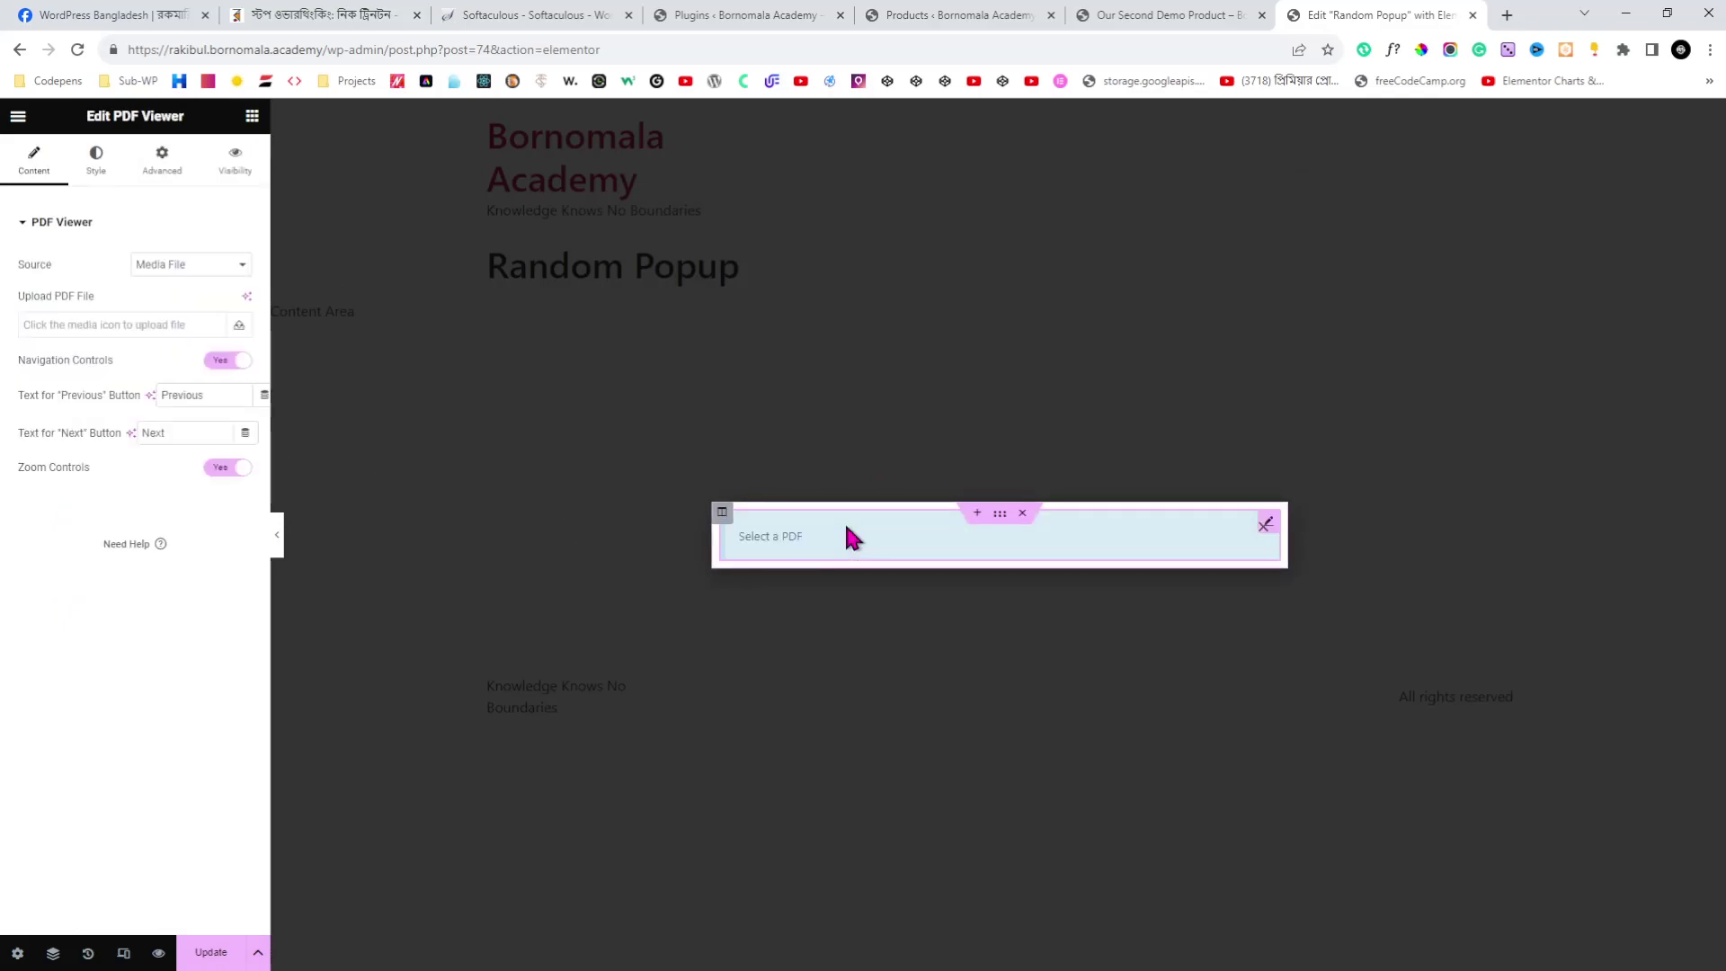
{"action": "left_click", "coordinate": [177, 266]}
{"action": "left_click", "coordinate": [171, 302]}
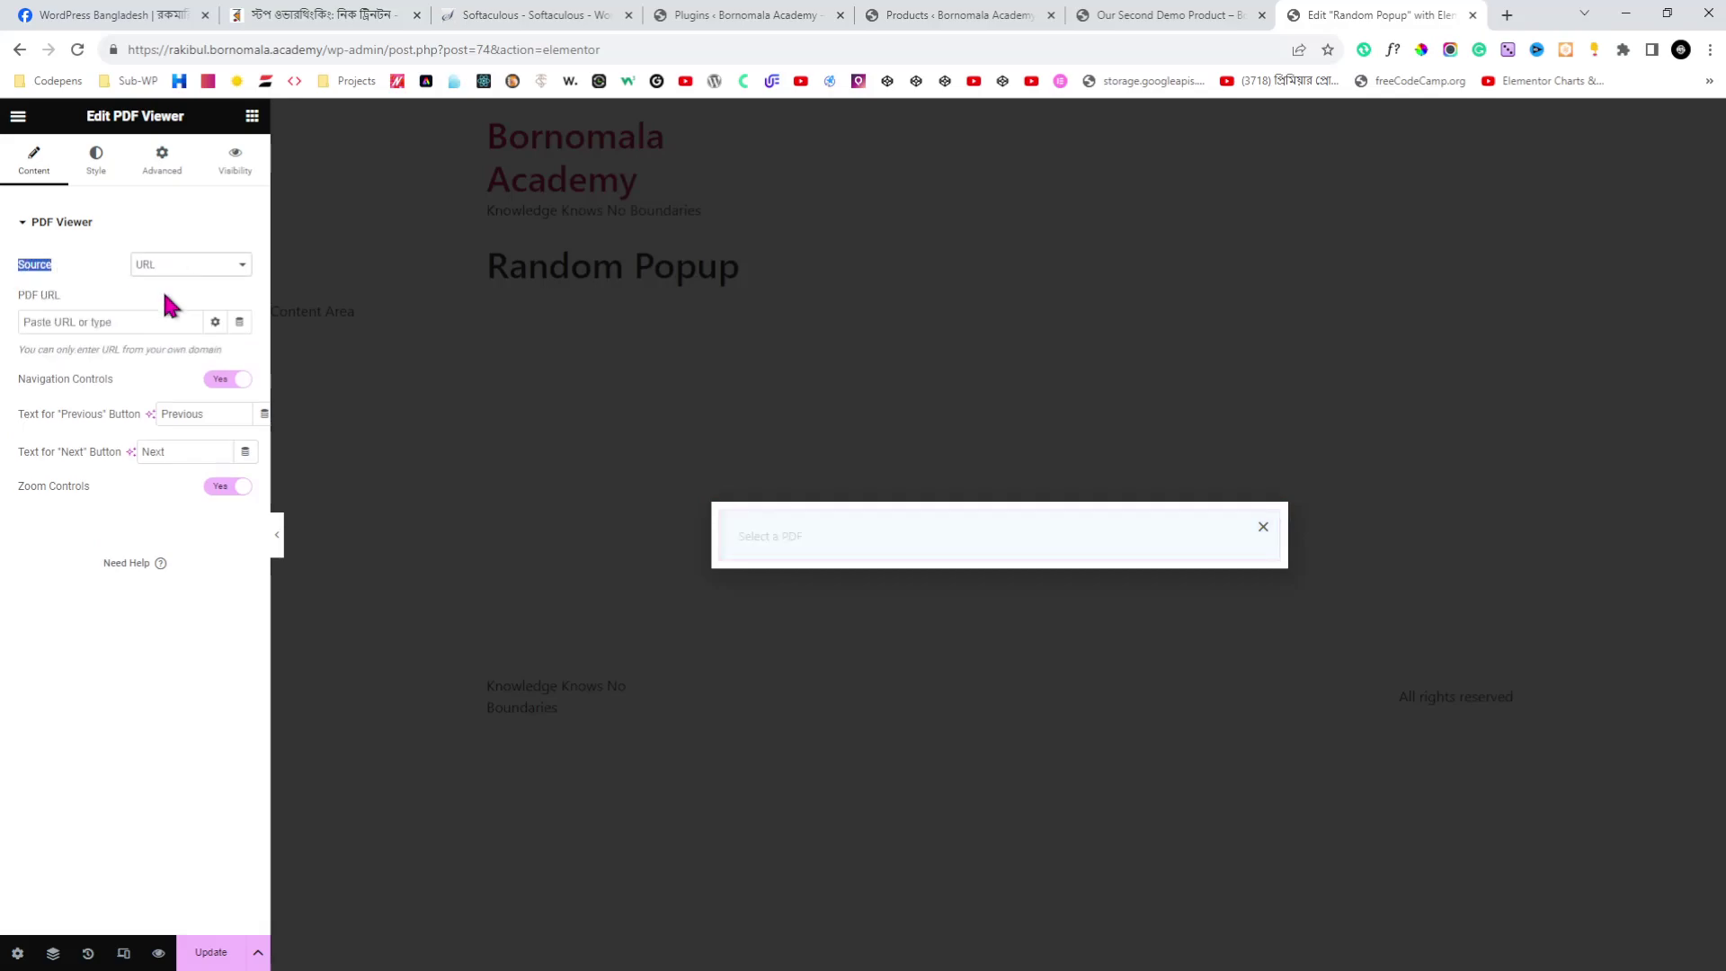
{"action": "left_click", "coordinate": [164, 269]}
{"action": "left_click", "coordinate": [186, 297]}
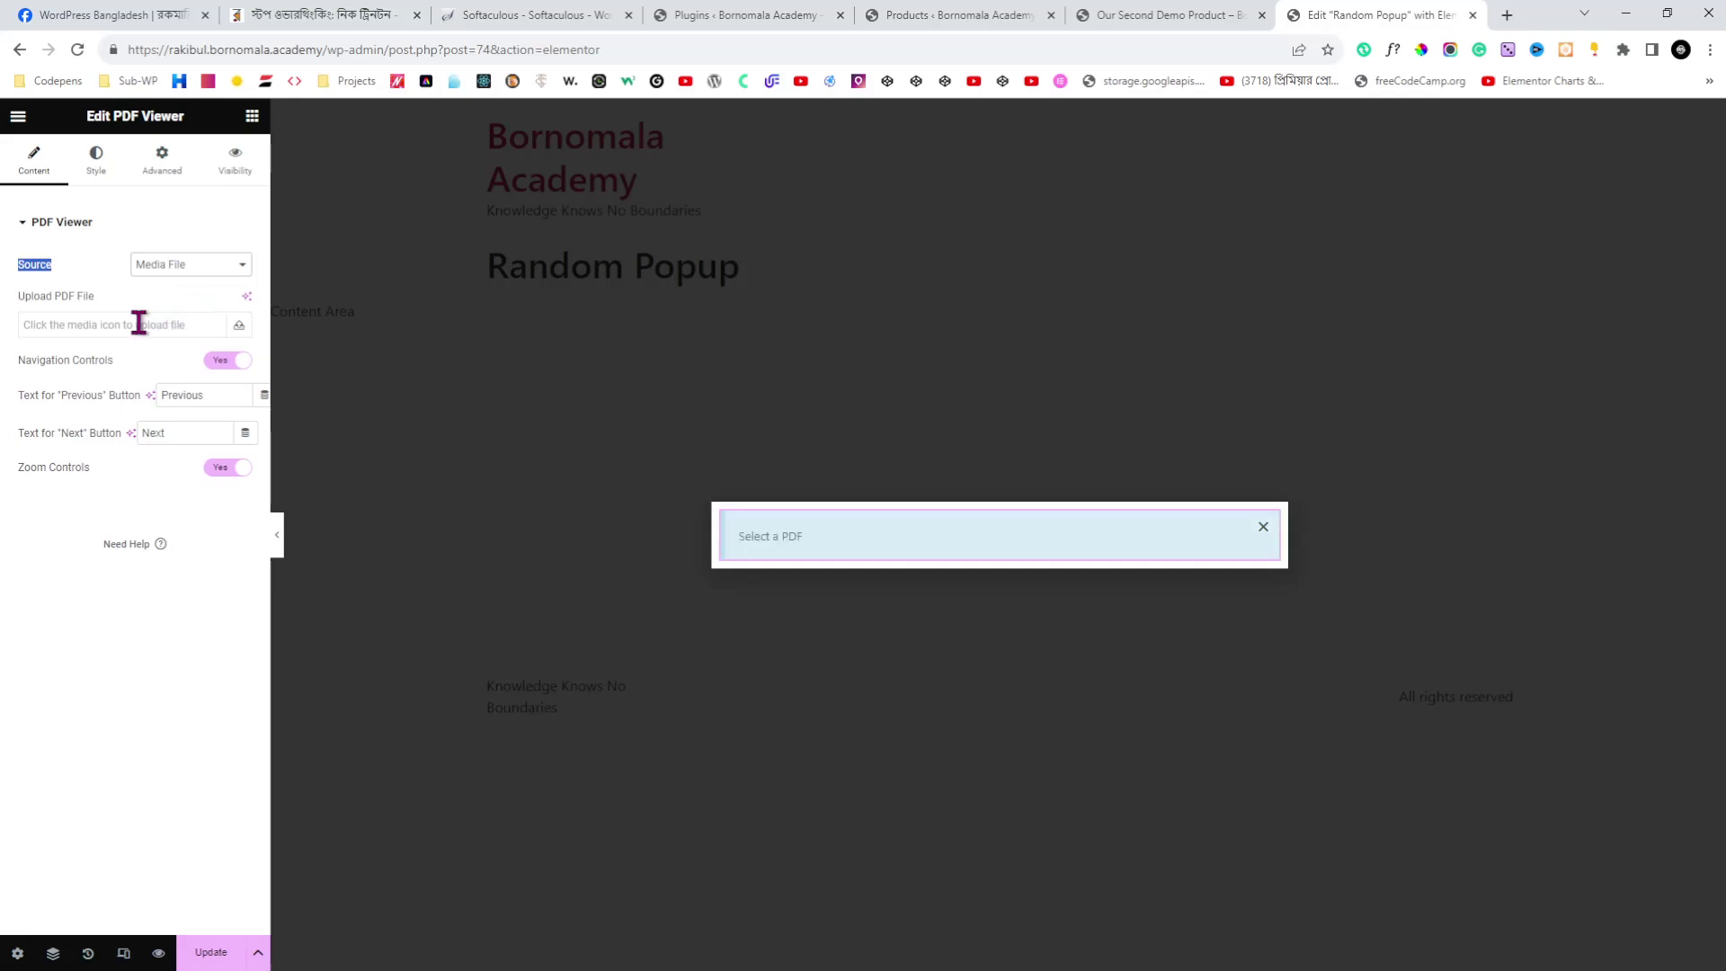
{"action": "left_click", "coordinate": [148, 270]}
{"action": "left_click", "coordinate": [184, 303]}
{"action": "left_click", "coordinate": [49, 321]}
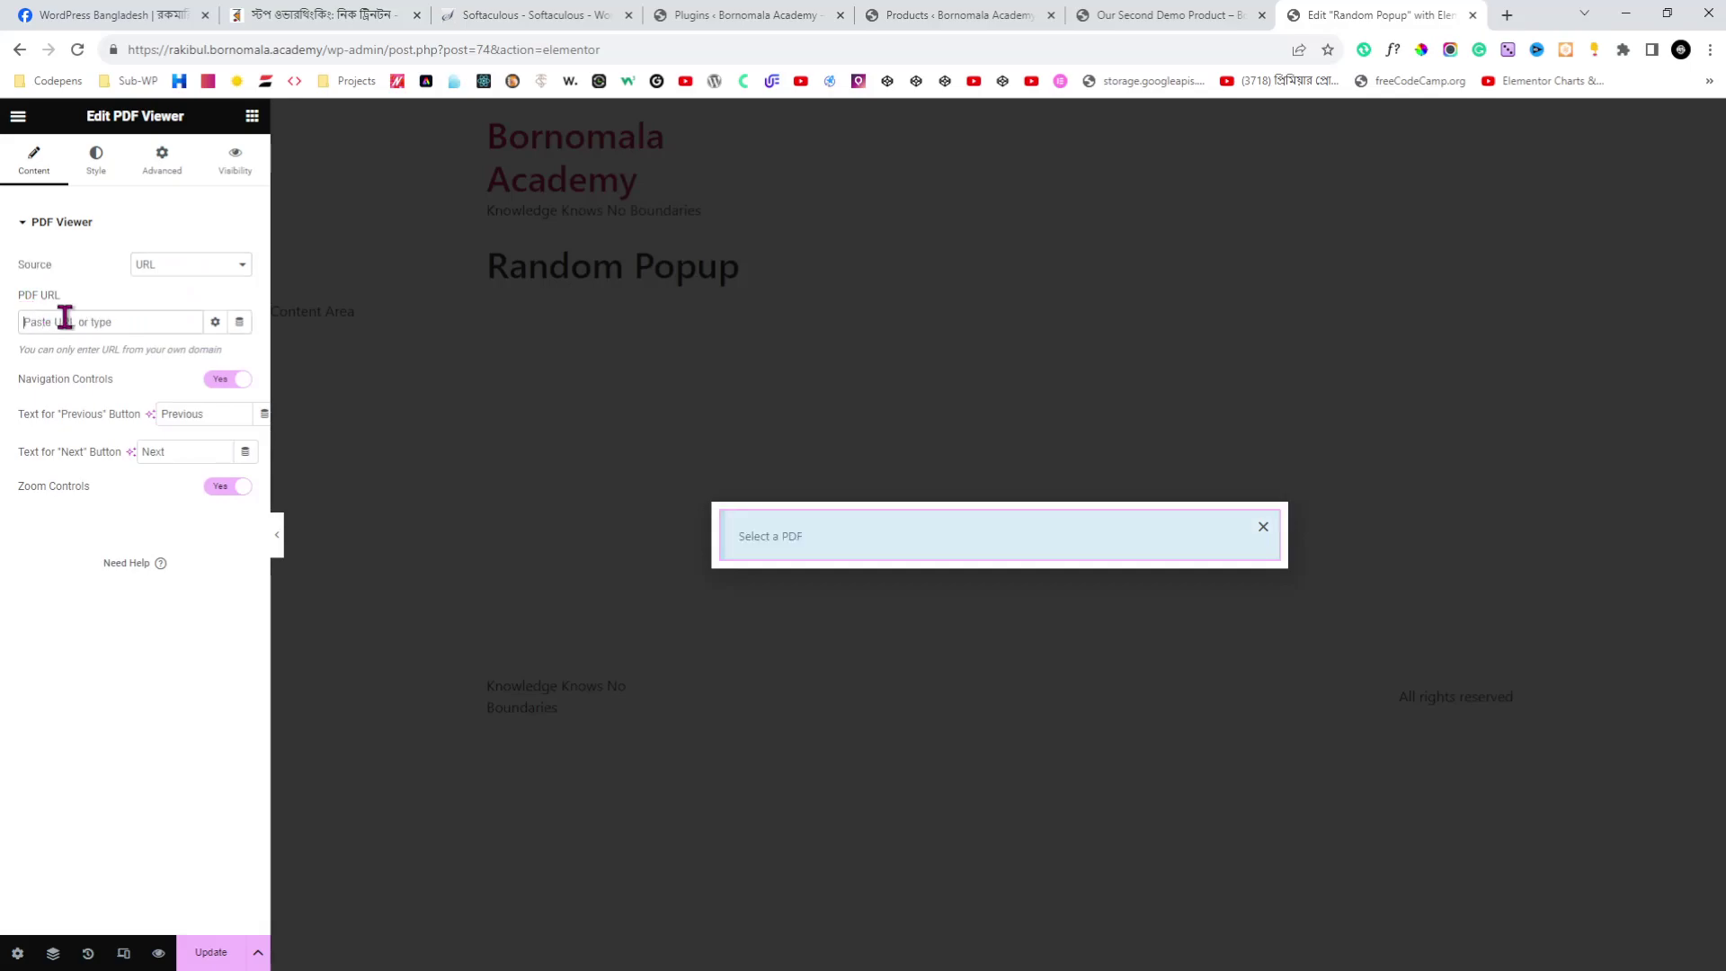
- Link the widget's PDF URL to the JetEngine Custom Field and choose PDF Viewer URL as the field
{"action": "left_click", "coordinate": [239, 322]}
{"action": "scroll", "coordinate": [158, 409], "scroll_direction": "down", "scroll_amount": 10}
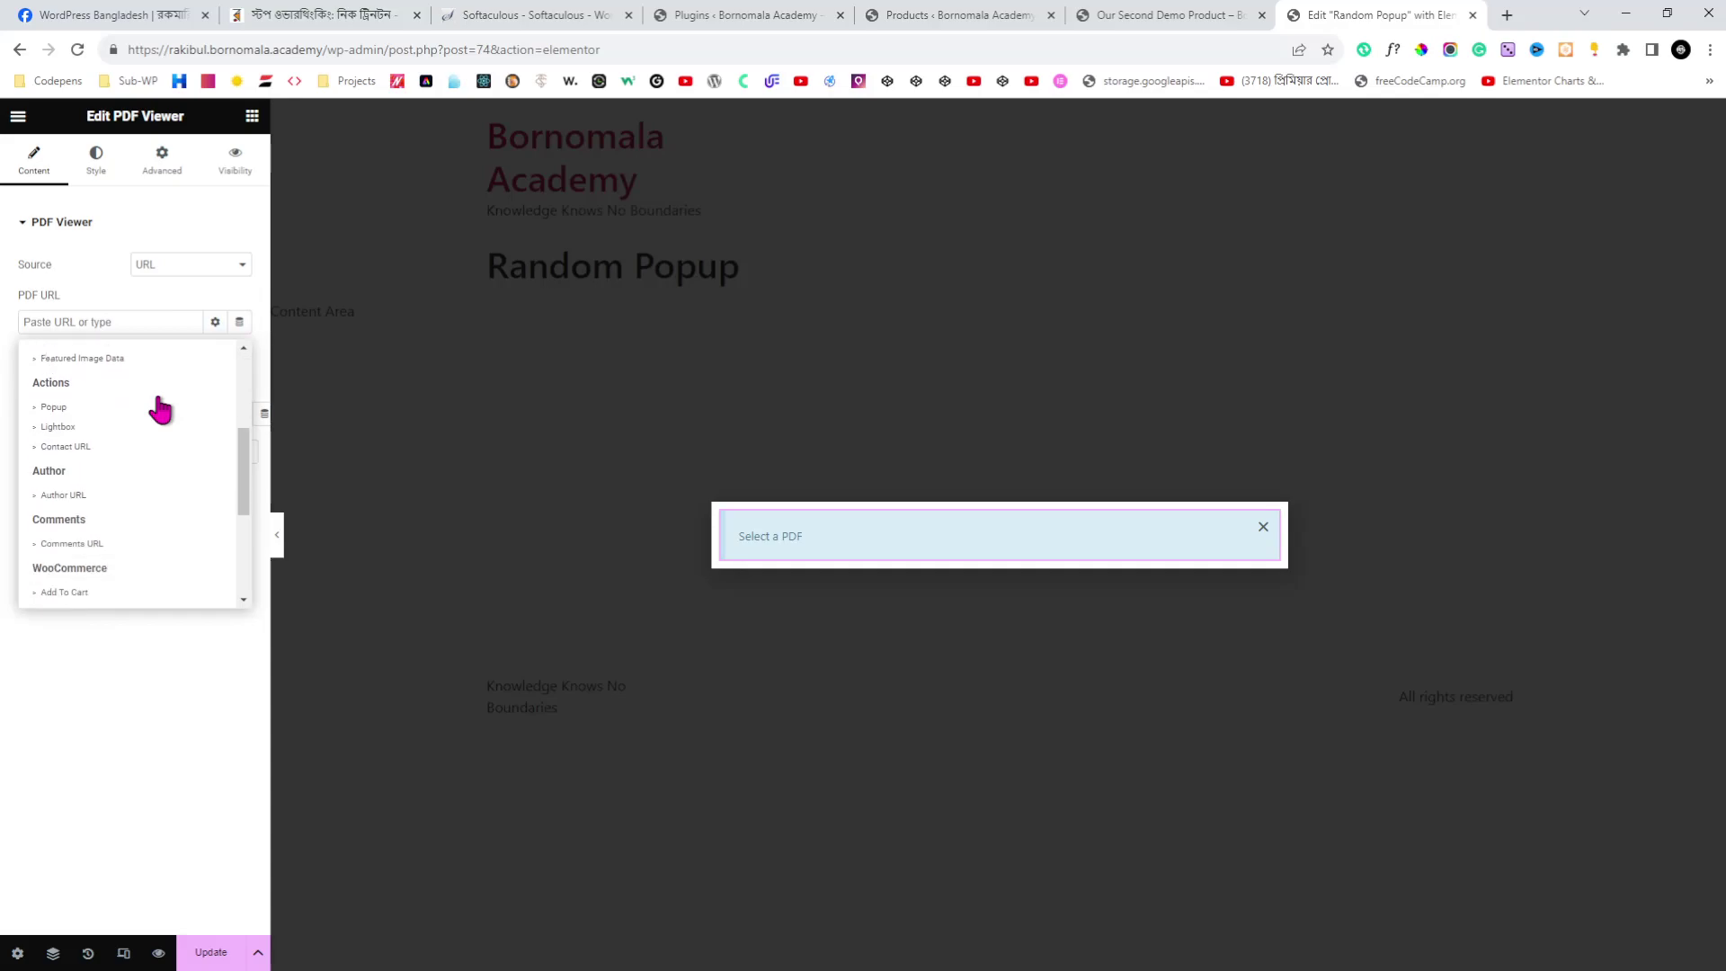
{"action": "scroll", "coordinate": [102, 484], "scroll_direction": "down", "scroll_amount": 1}
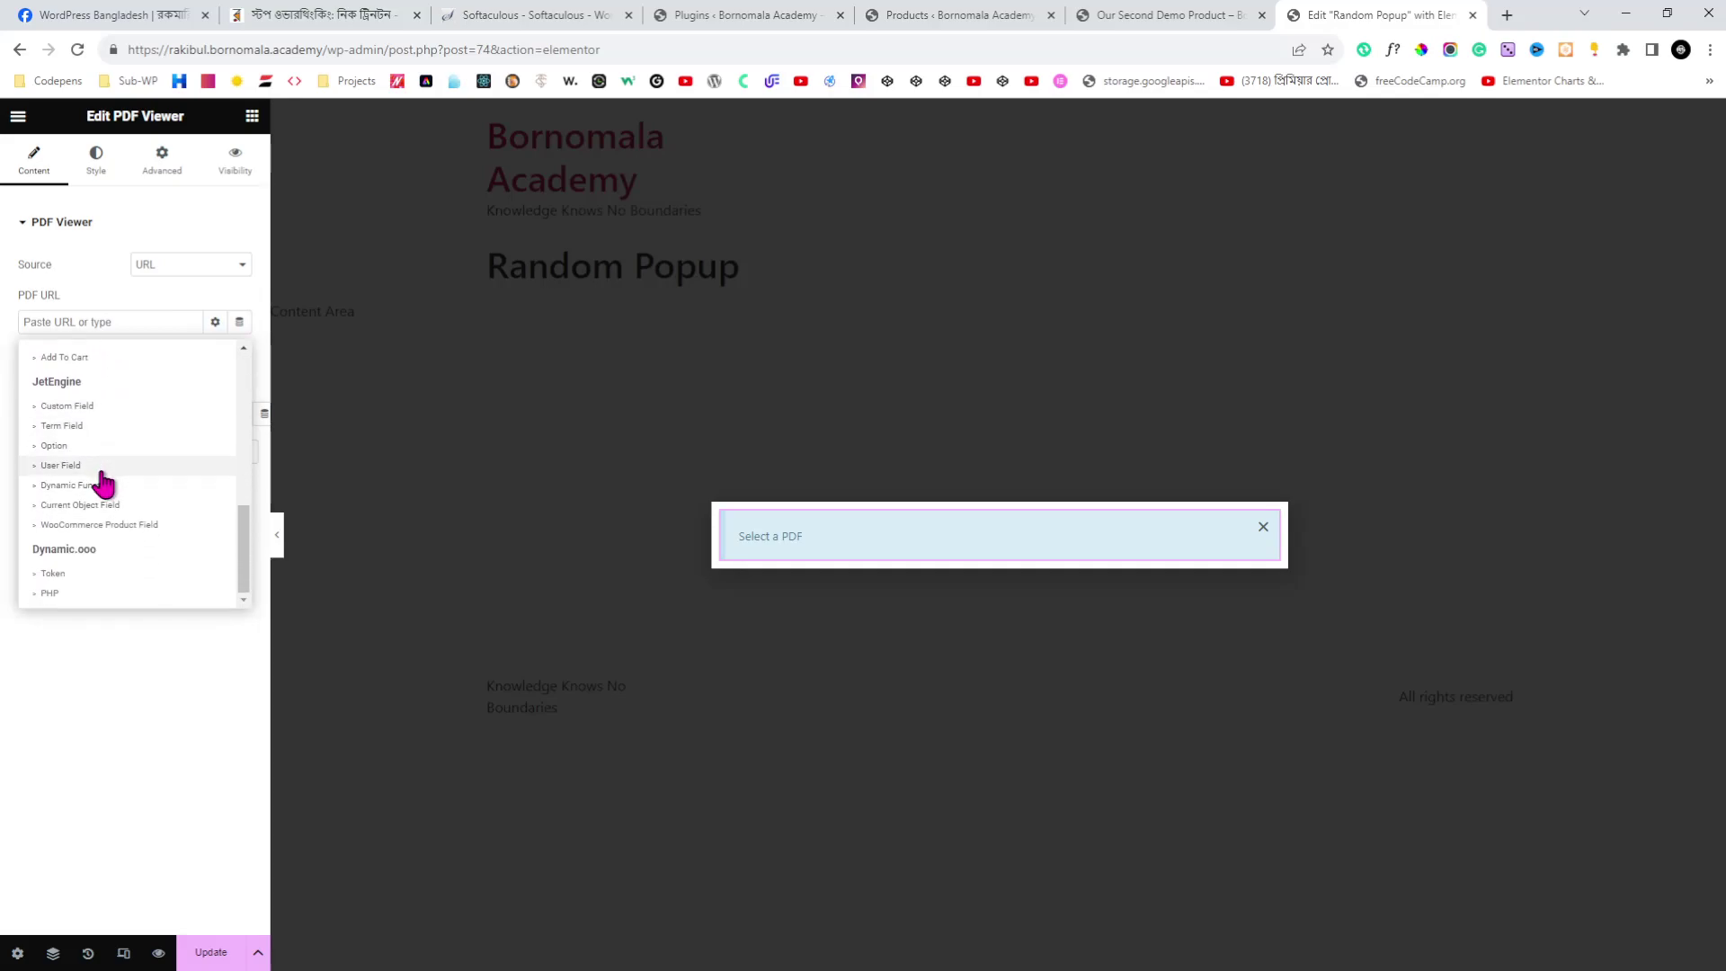
{"action": "left_click", "coordinate": [67, 406]}
{"action": "left_click_drag", "start_coordinate": [30, 403], "coordinate": [54, 407]}
{"action": "left_click", "coordinate": [171, 404]}
{"action": "left_click", "coordinate": [181, 424]}
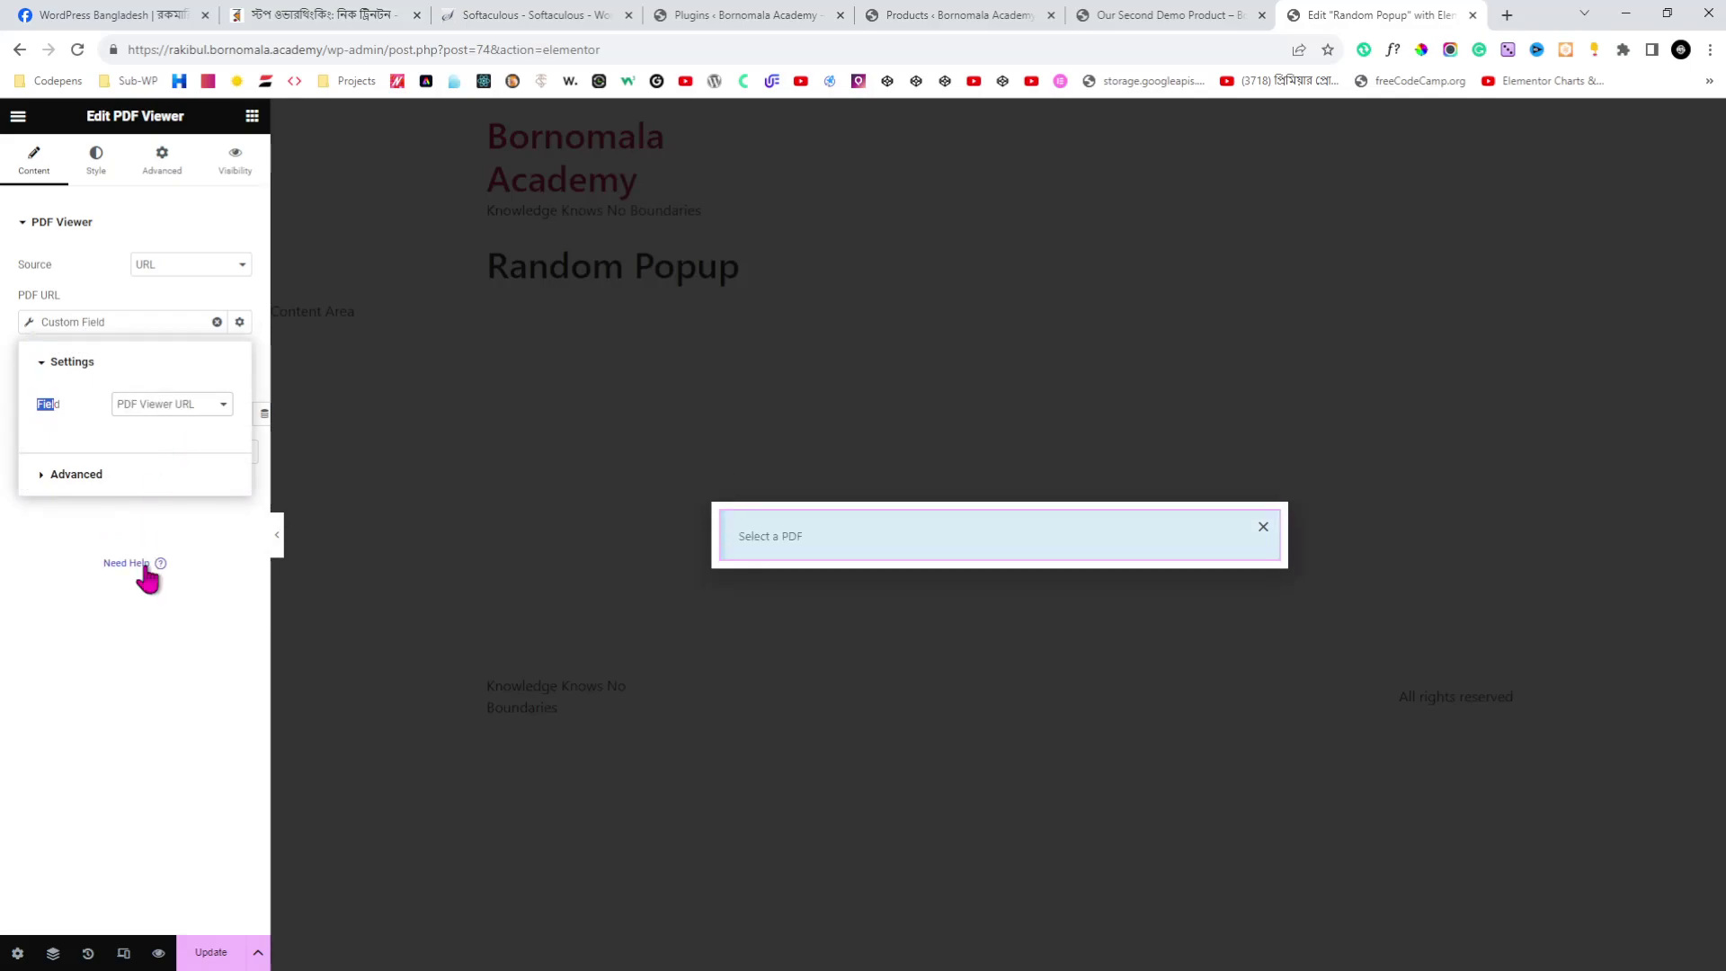
{"action": "left_click", "coordinate": [209, 561]}
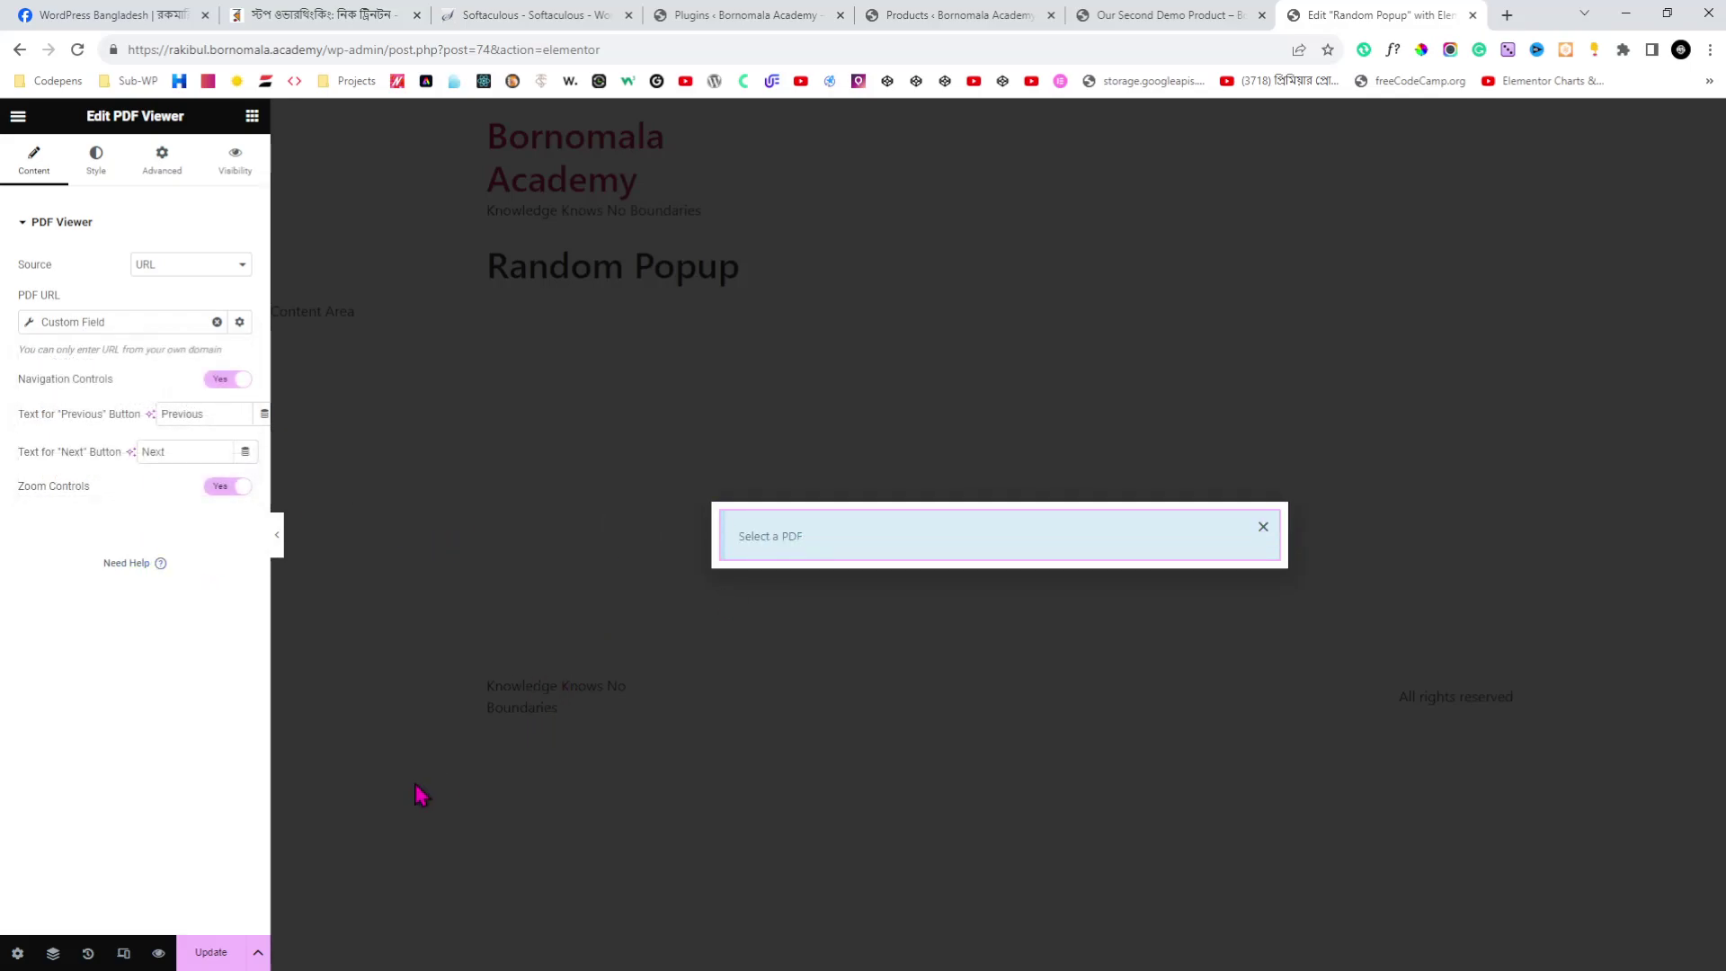
- Update Random Popup, save its publish settings without adding a condition and return to the Our Second Demo Product page
{"action": "left_click", "coordinate": [213, 955]}
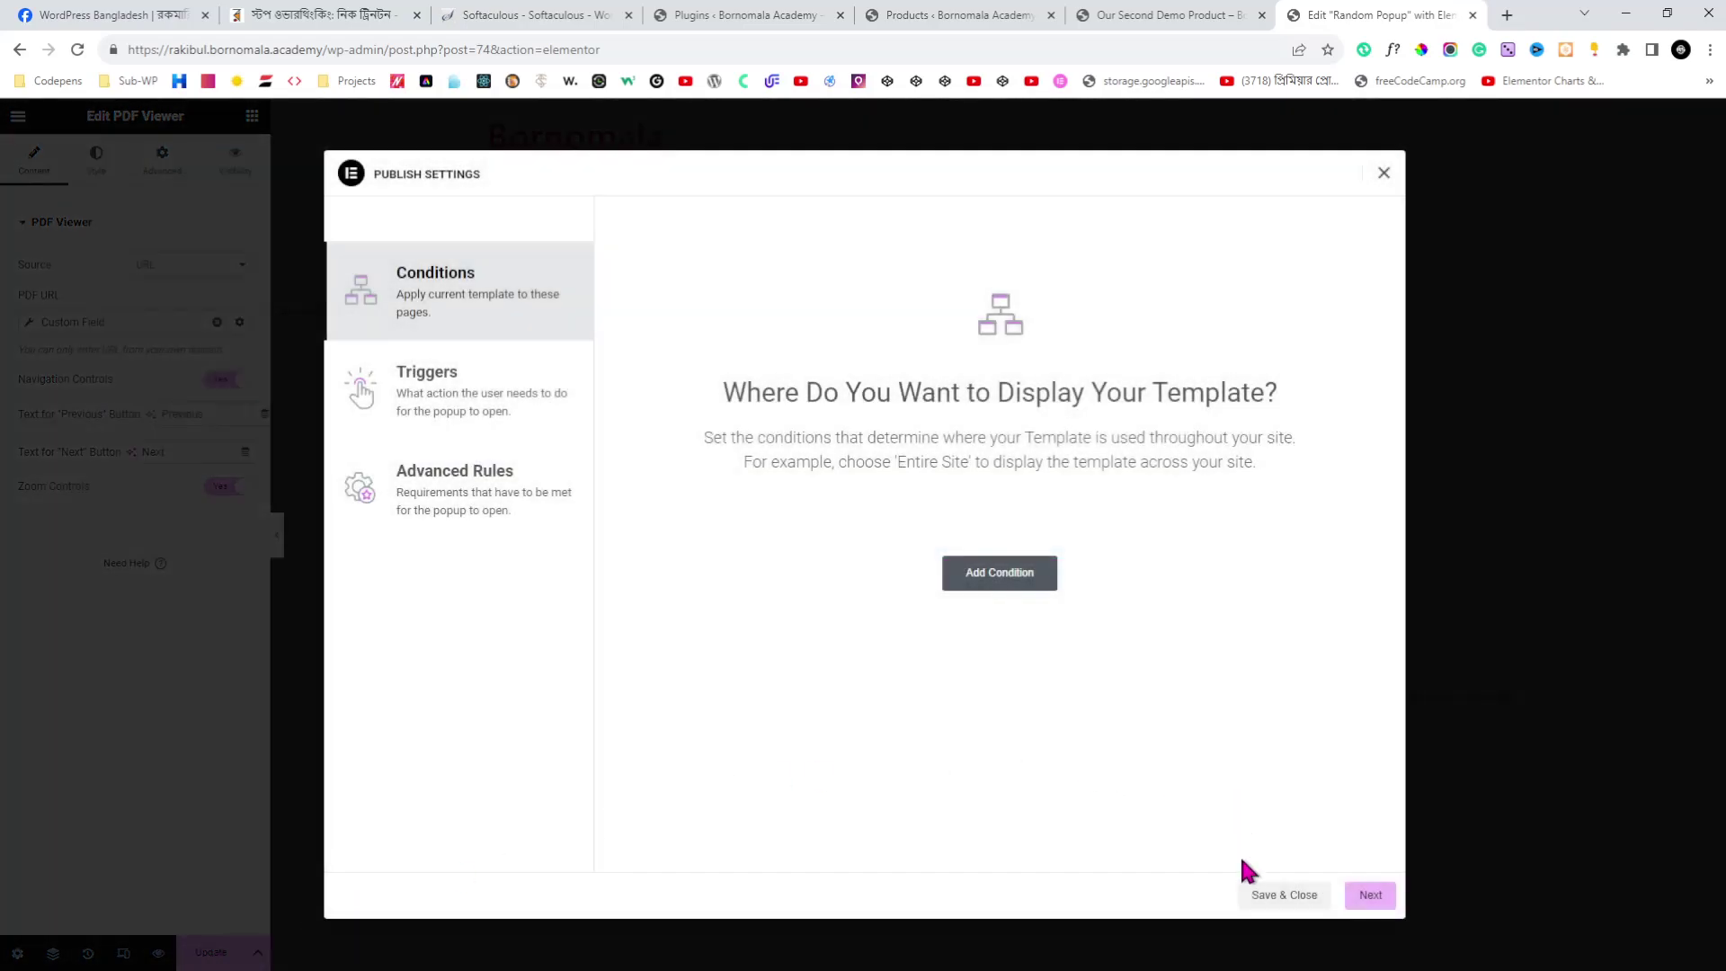
{"action": "left_click", "coordinate": [1280, 894]}
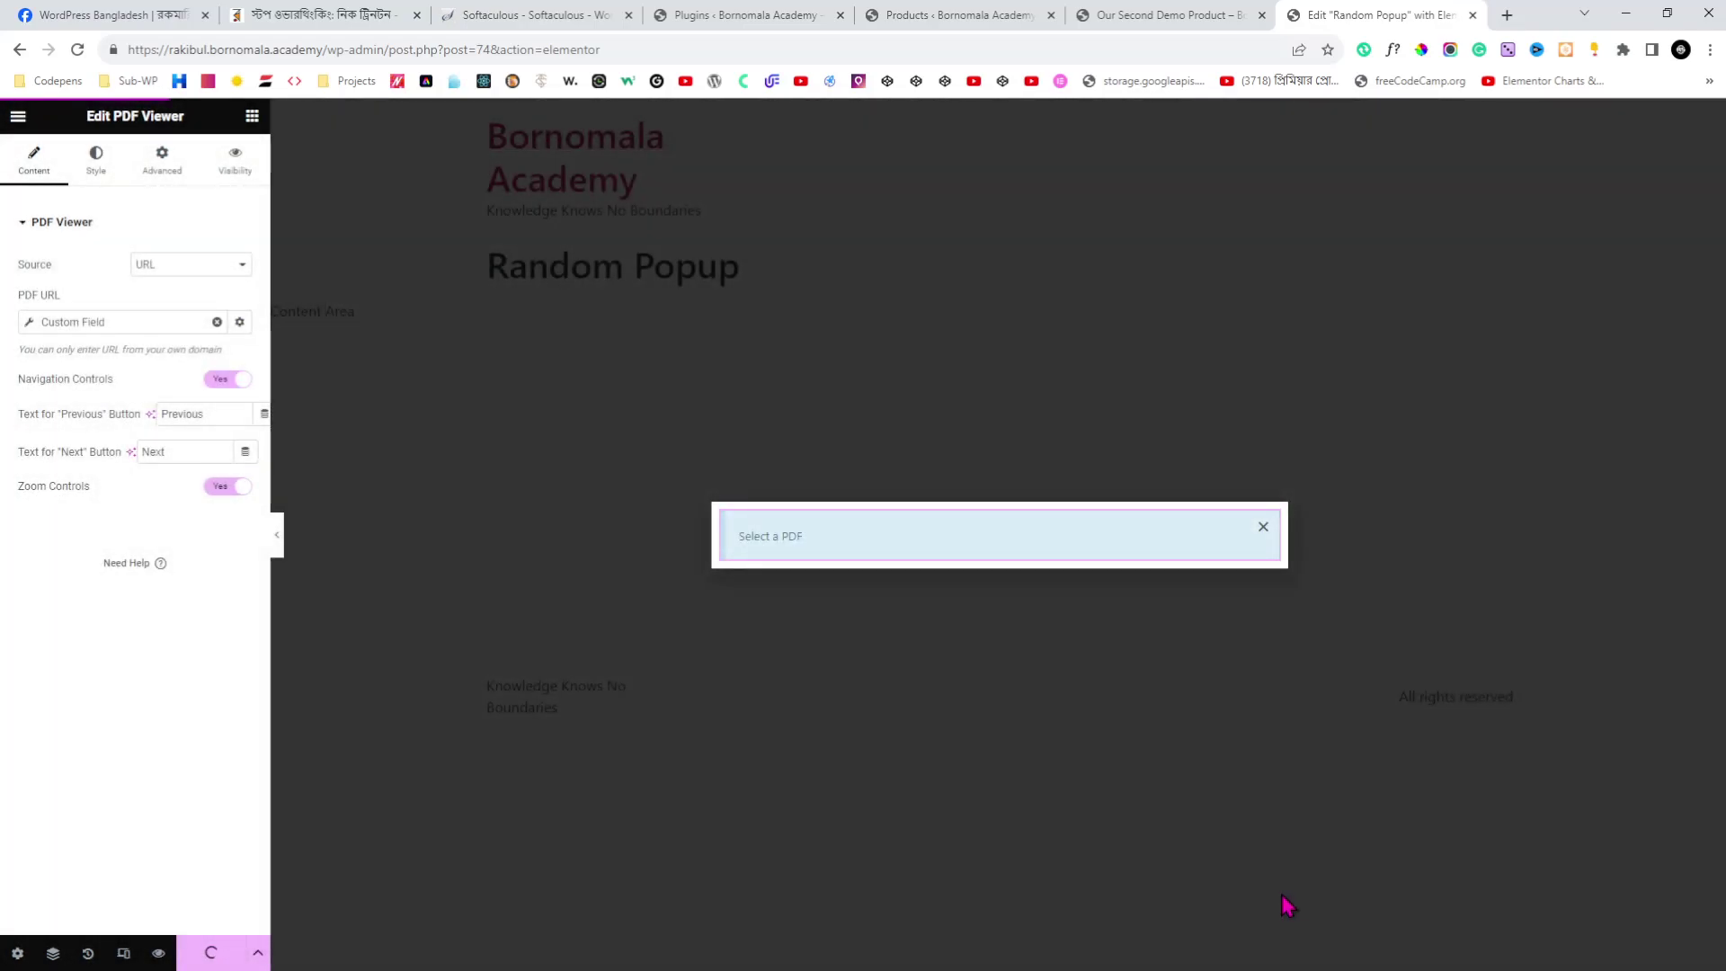
{"action": "left_click", "coordinate": [1137, 14]}
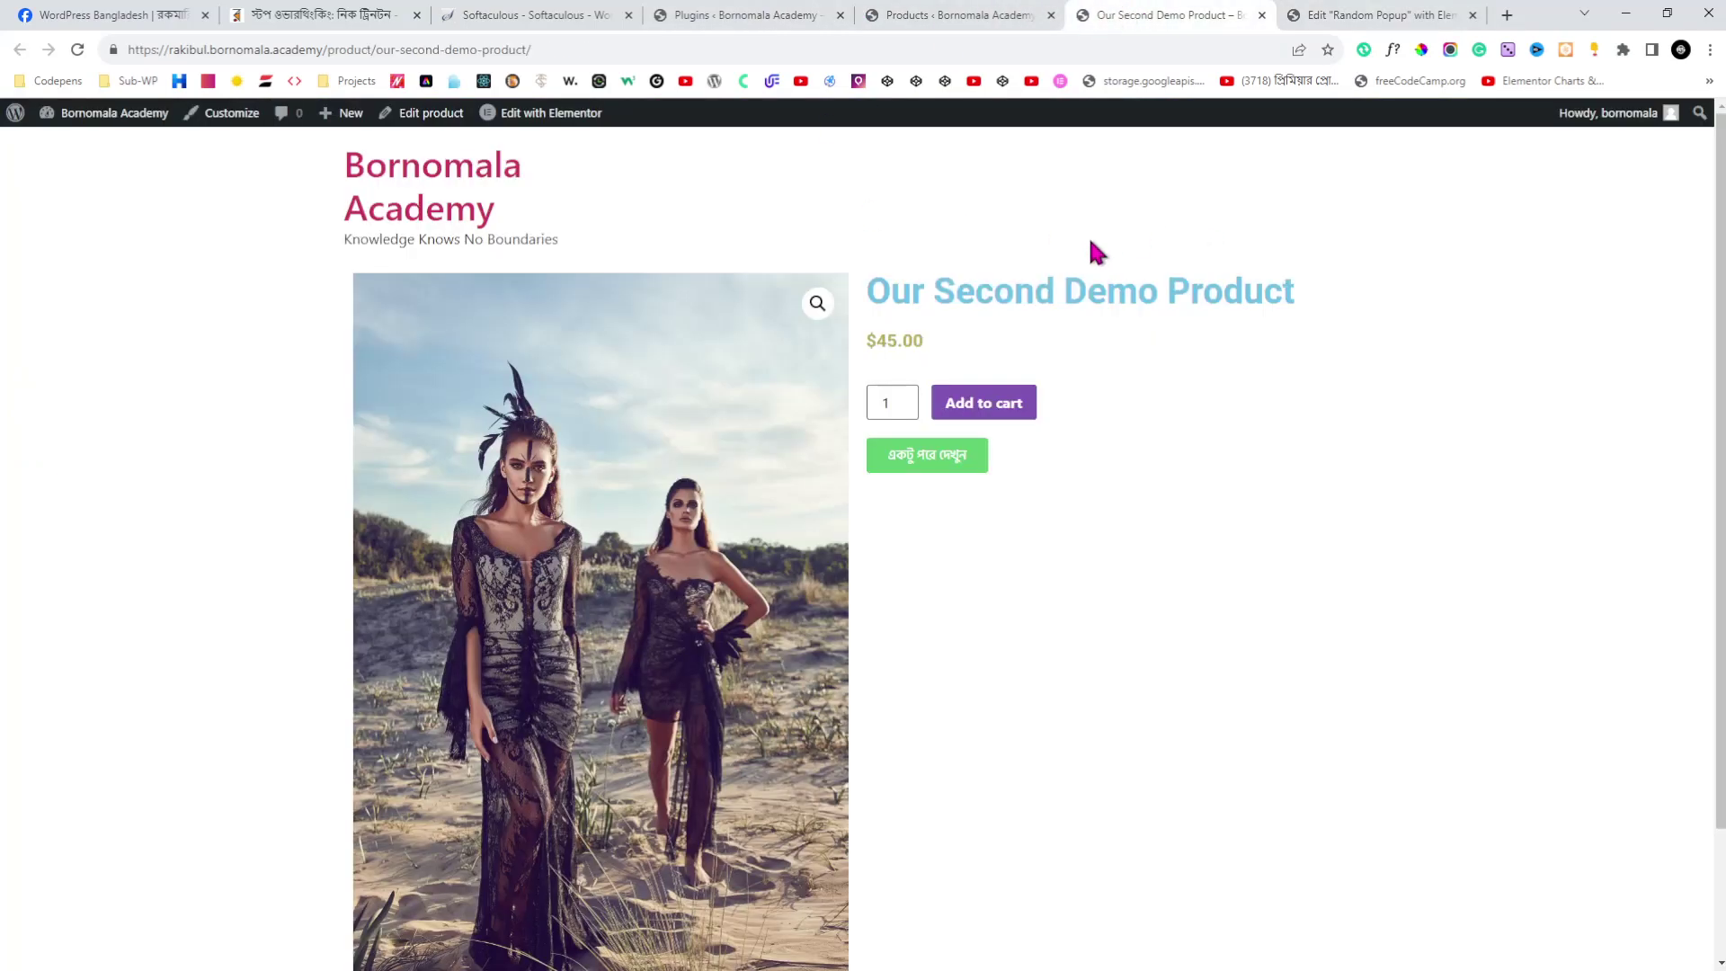
- Reload the Our Second Demo Product page, open its PDF preview popup to check the document, and close it
{"action": "left_click", "coordinate": [76, 50]}
{"action": "left_click", "coordinate": [940, 463]}
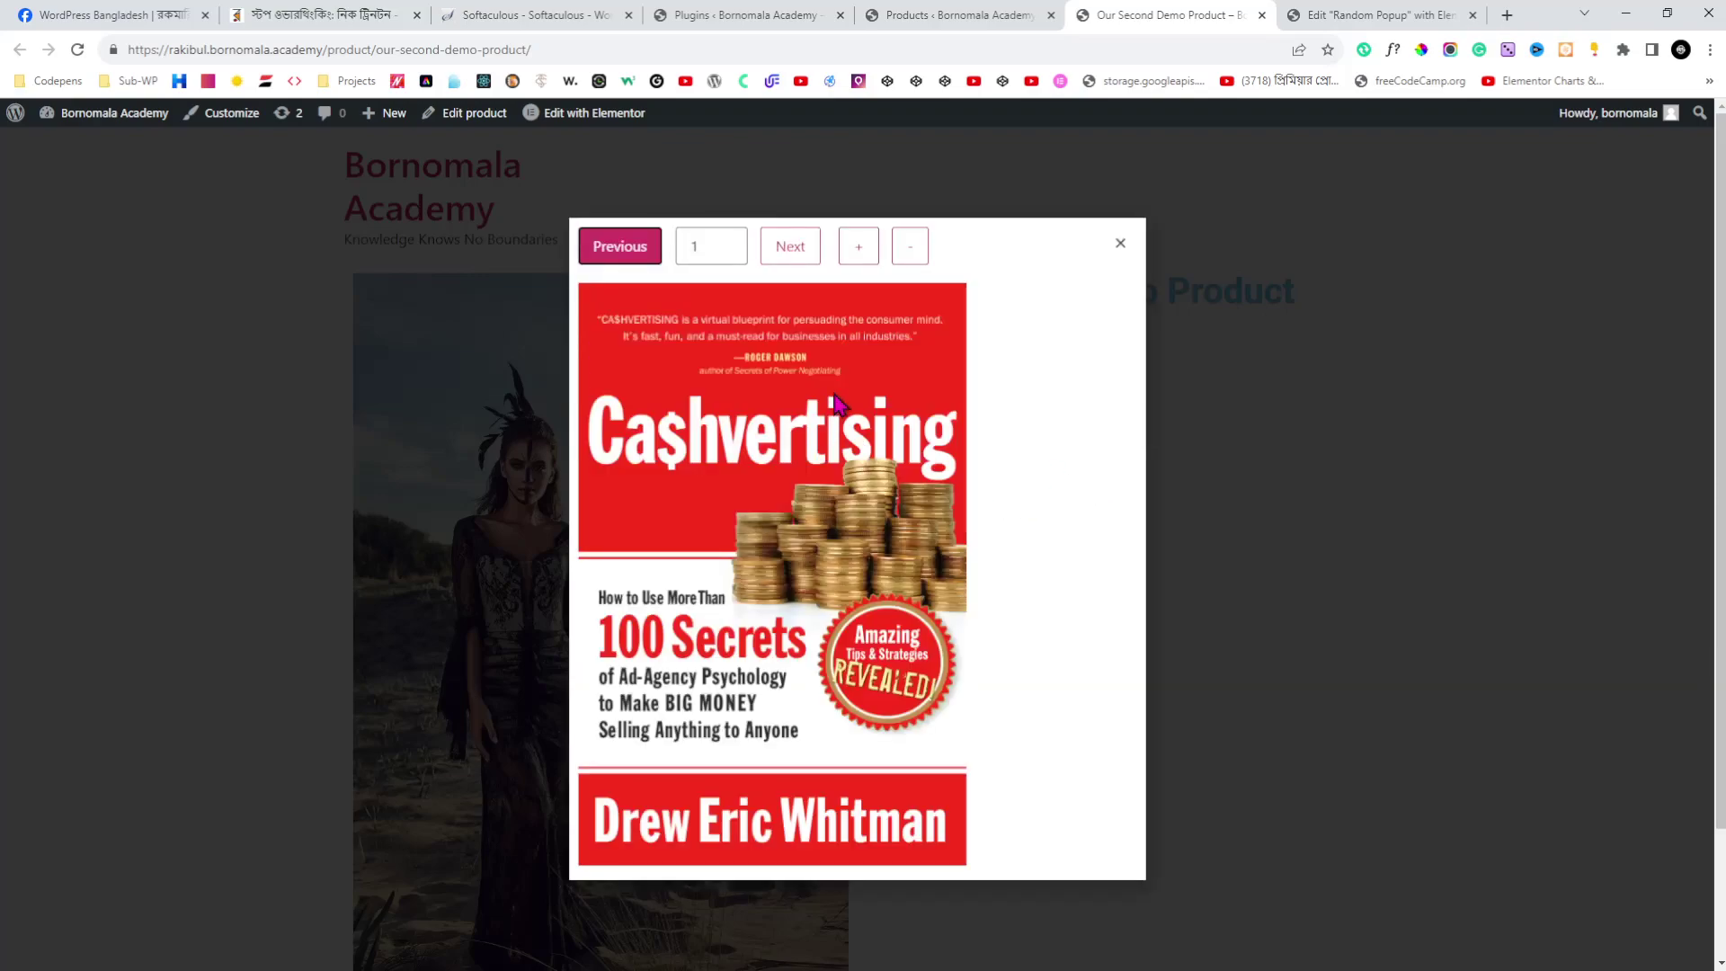
{"action": "left_click", "coordinate": [1121, 244]}
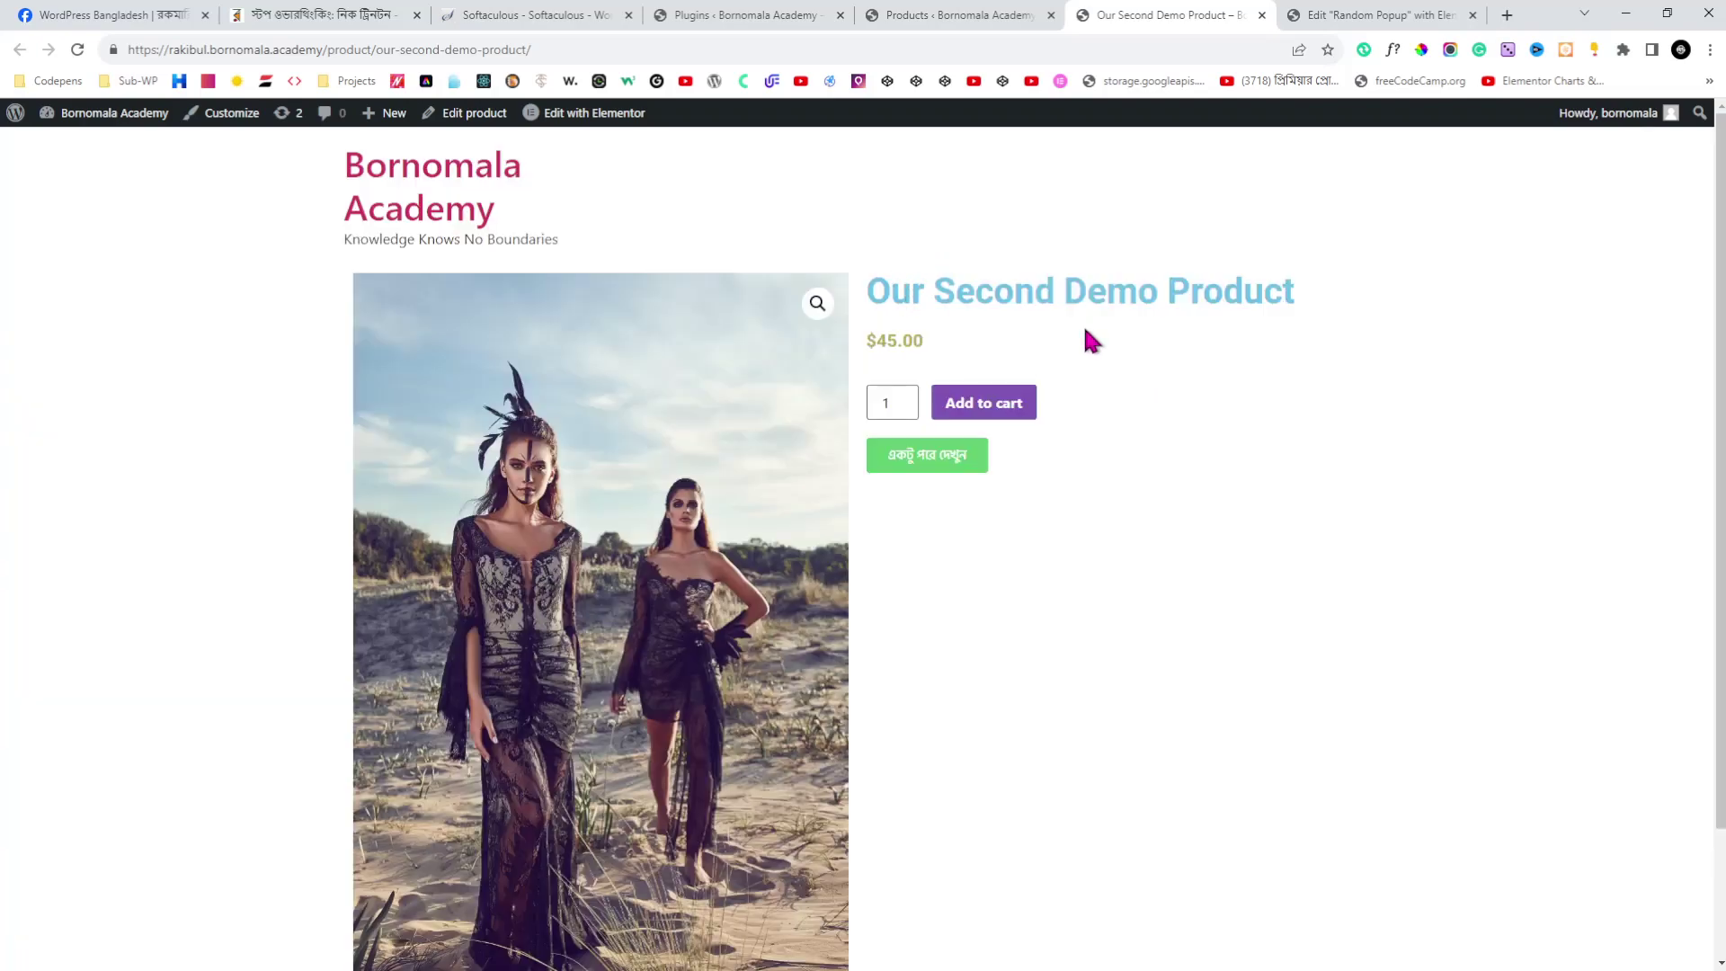
- View the Testing Our Demo Product page from the admin product list and open its PDF preview popup
{"action": "mouse_move", "coordinate": [112, 113]}
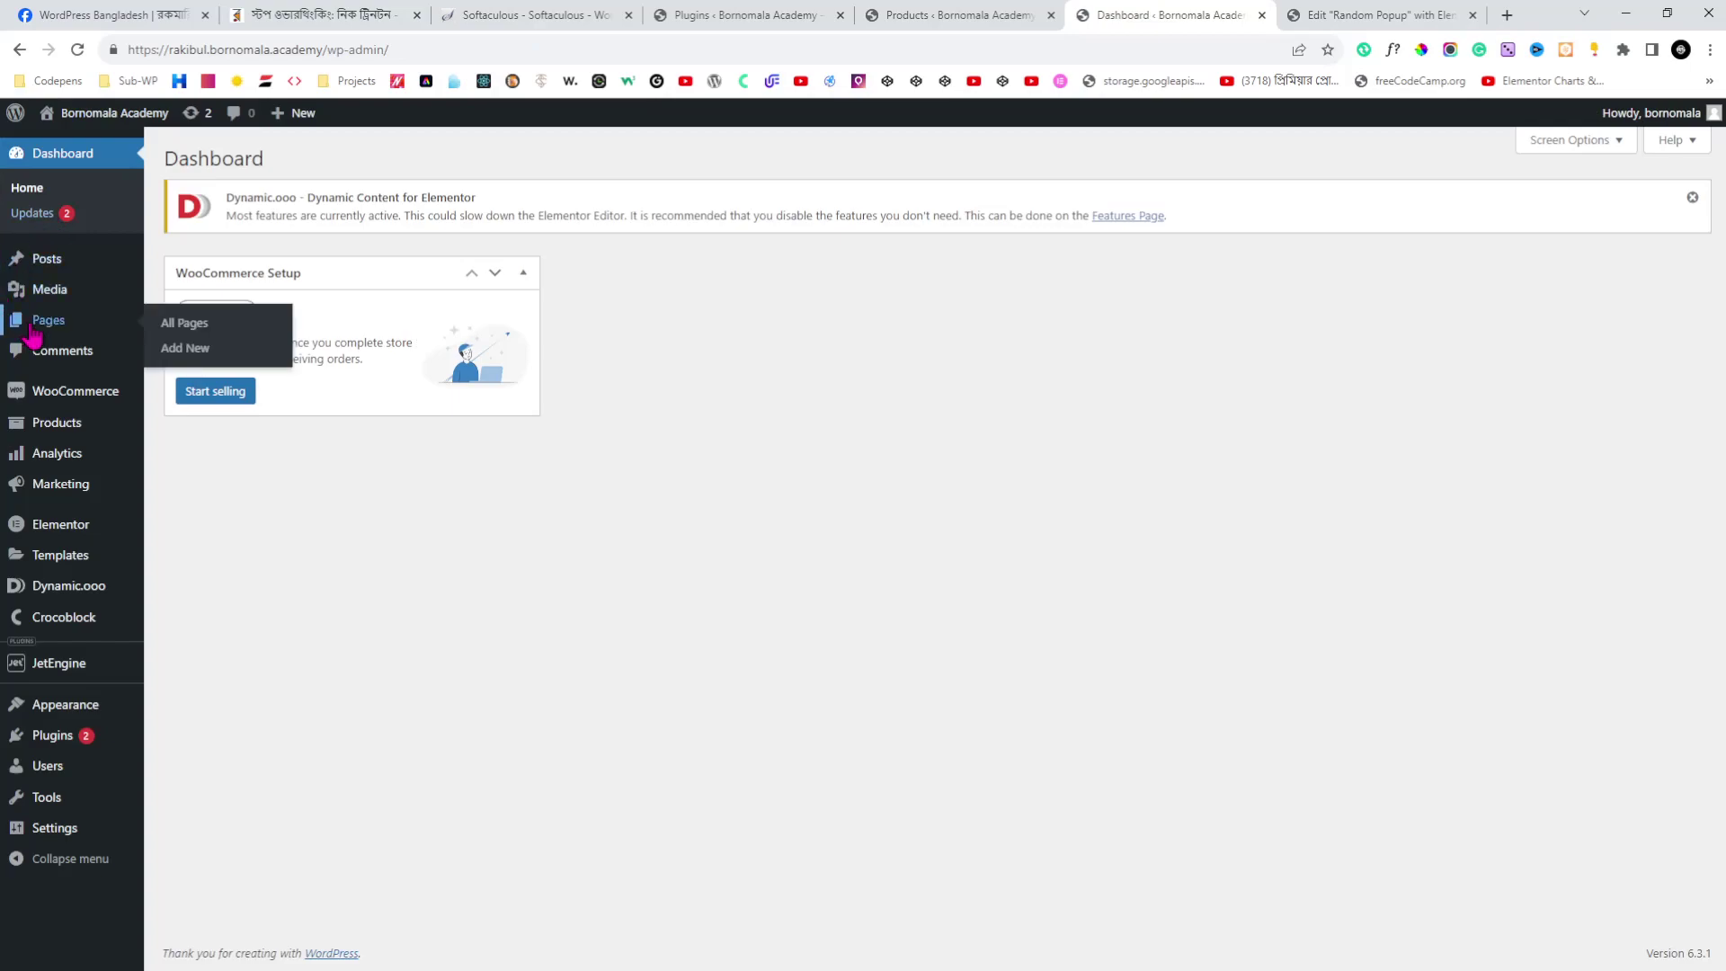
{"action": "mouse_move", "coordinate": [64, 435]}
{"action": "left_click", "coordinate": [171, 436]}
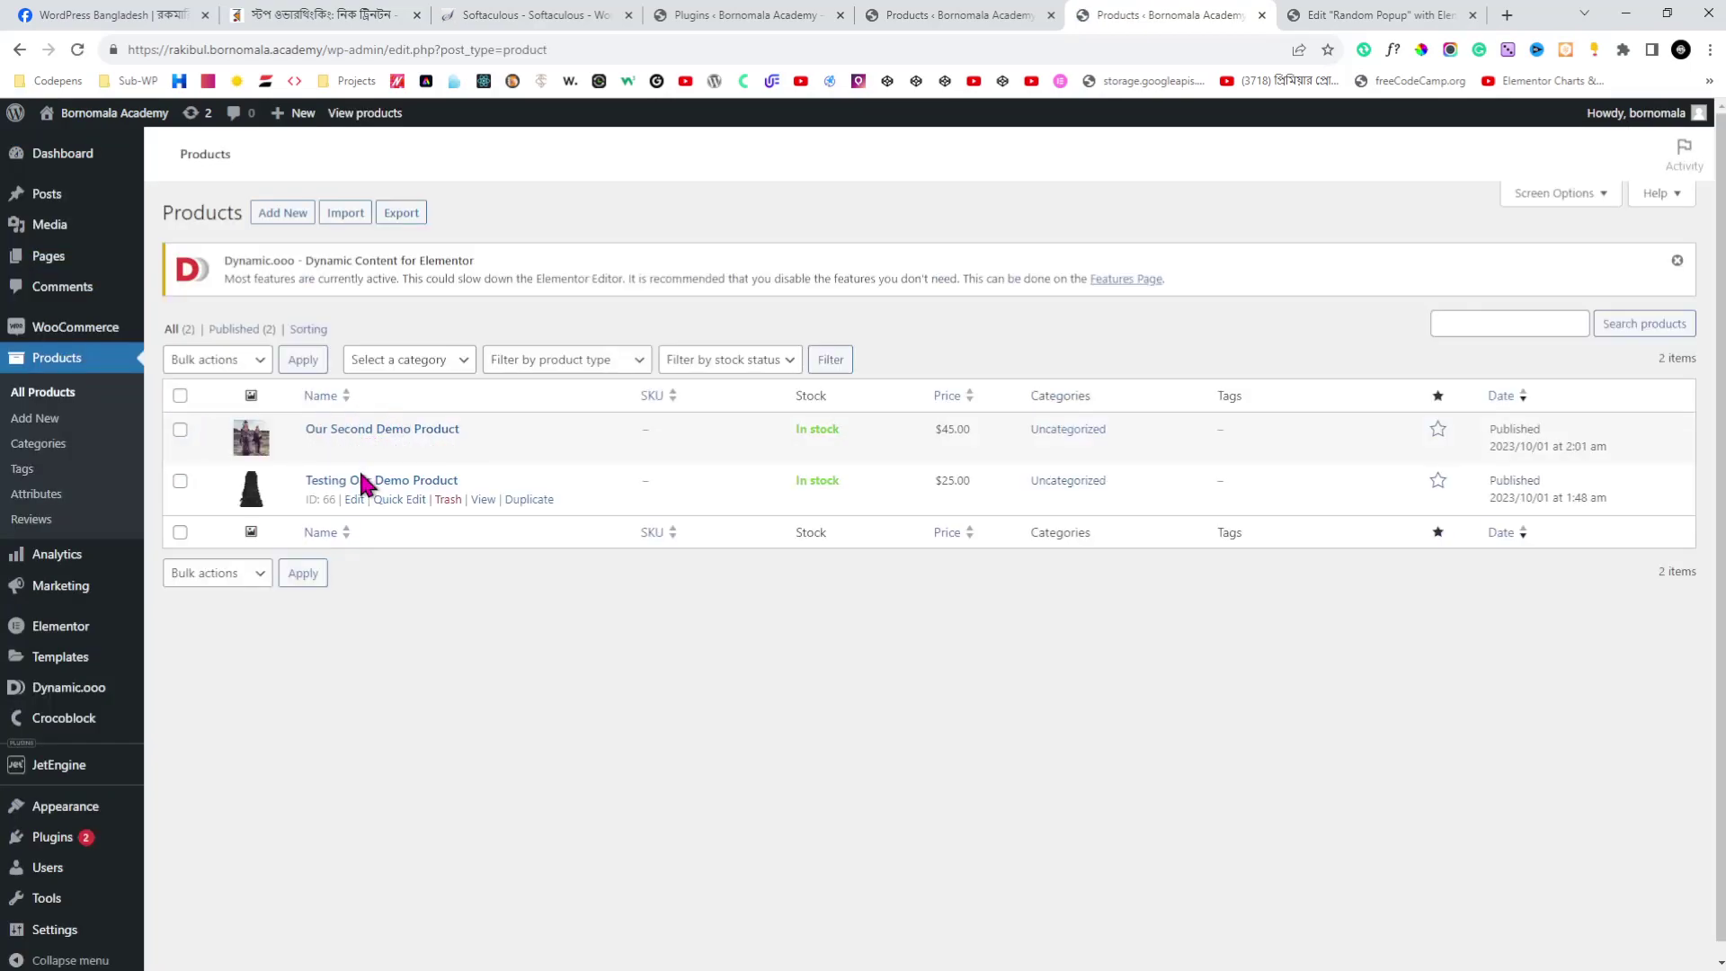
{"action": "left_click", "coordinate": [483, 500]}
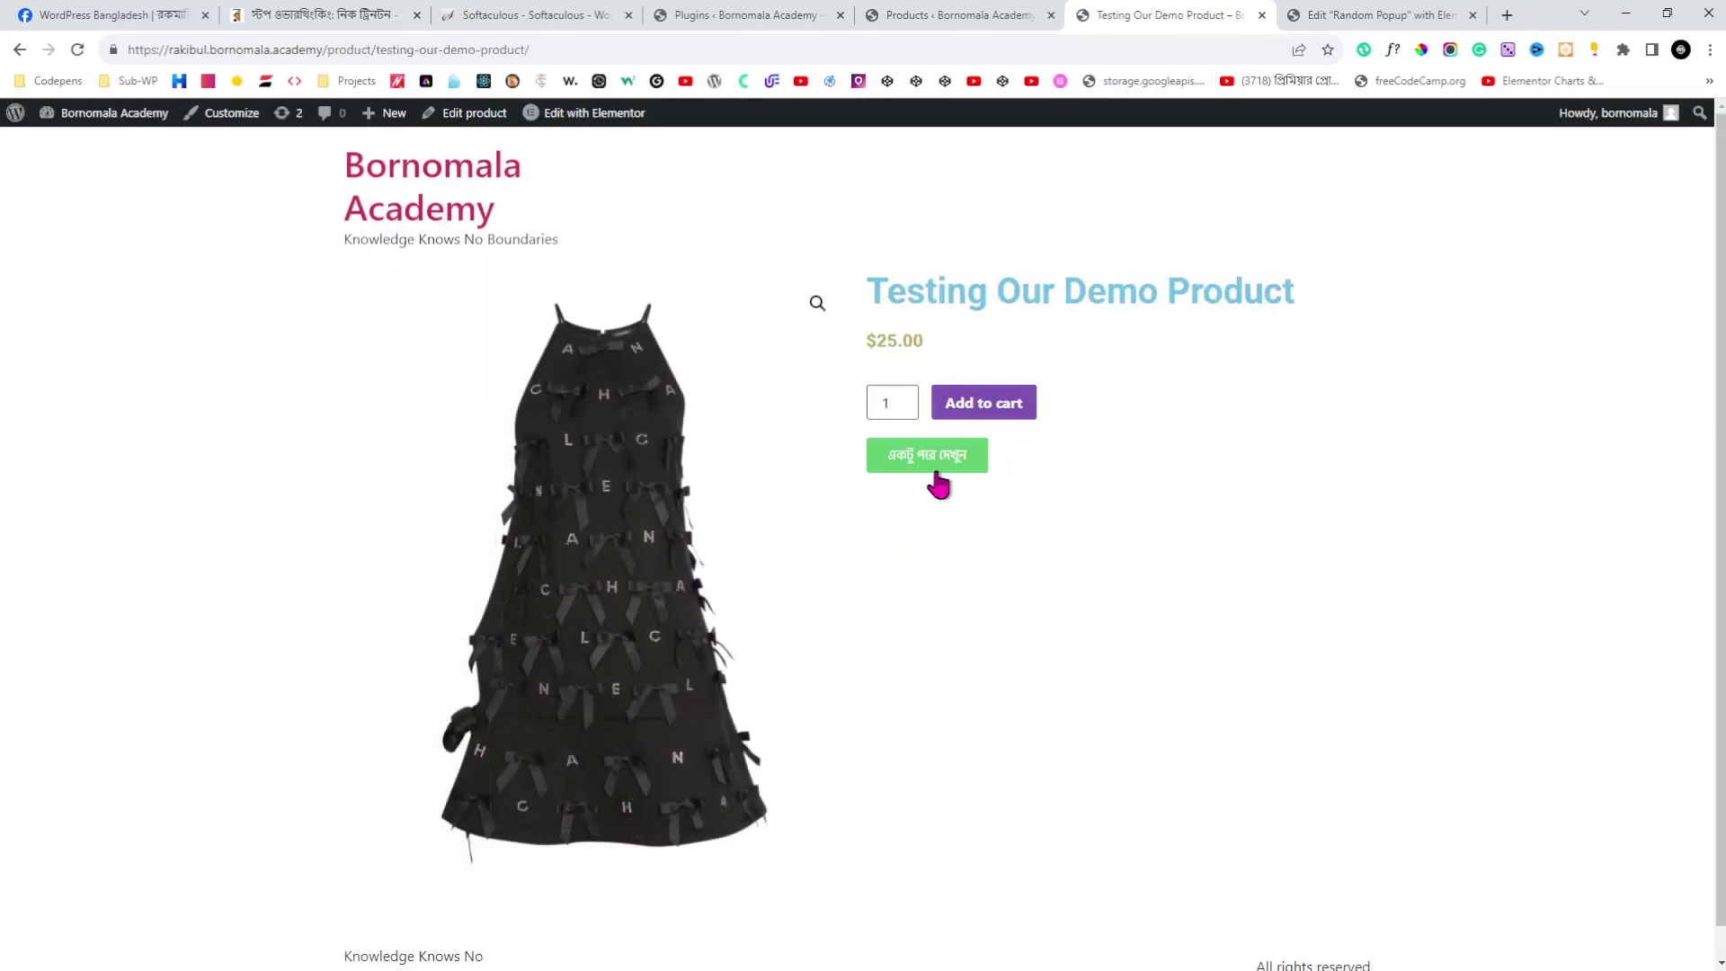
{"action": "left_click", "coordinate": [923, 465]}
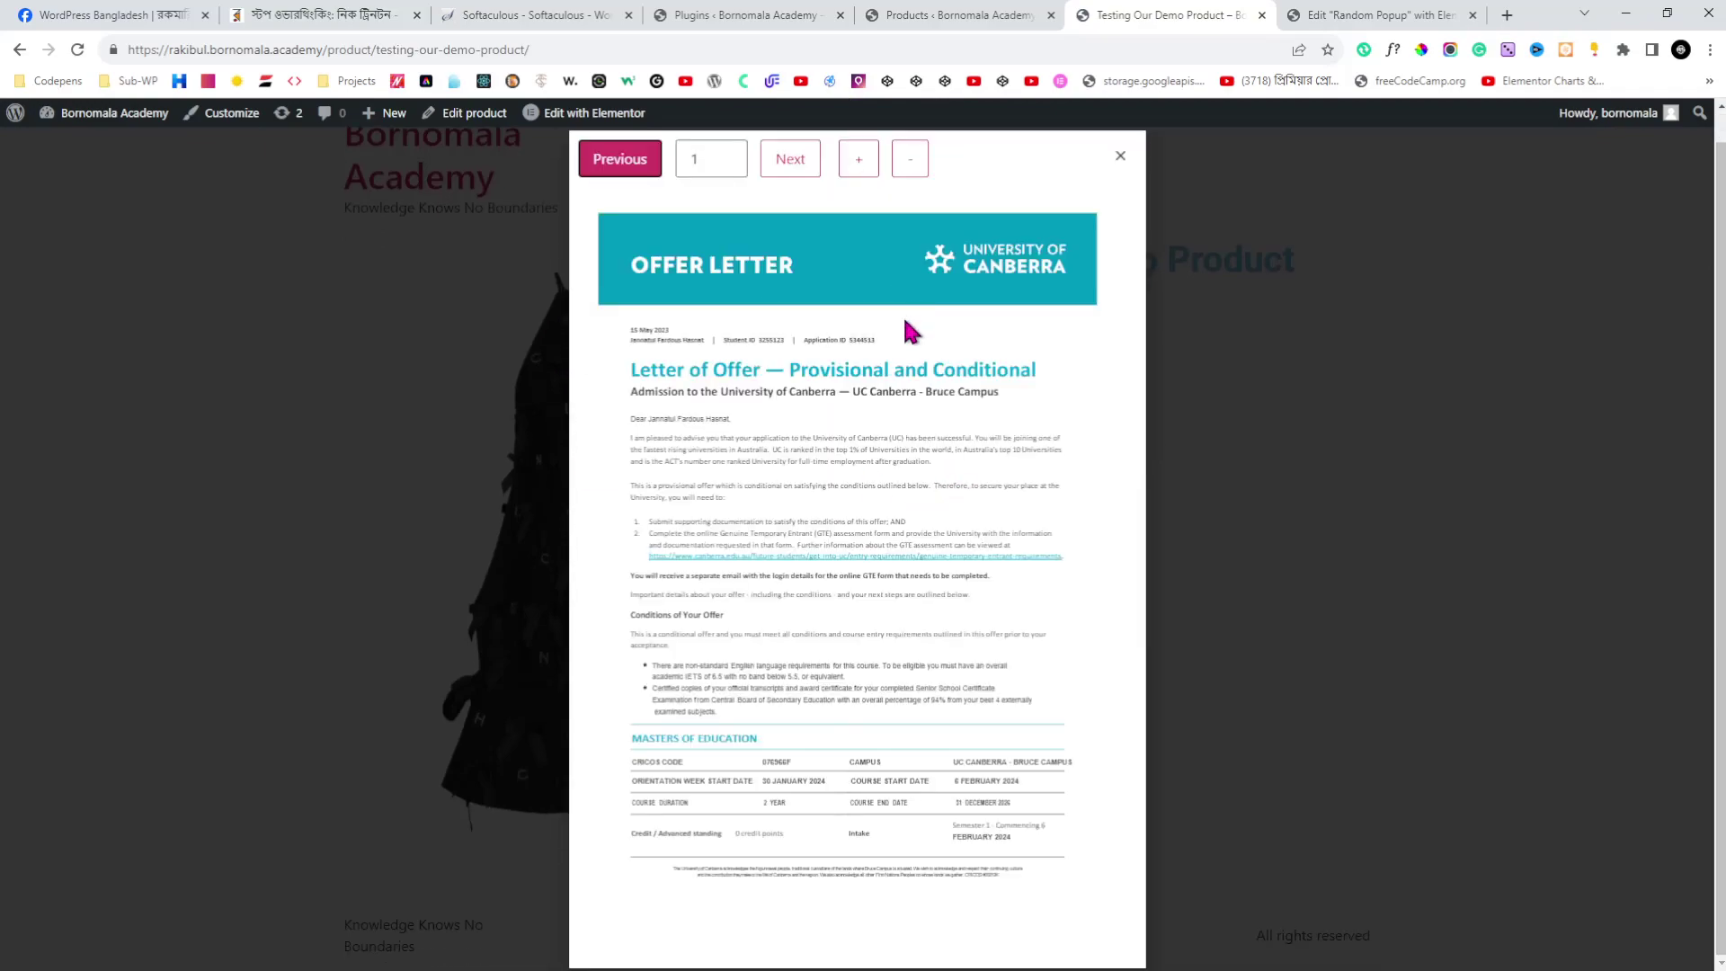
{"action": "scroll", "coordinate": [909, 331], "scroll_direction": "up", "scroll_amount": 1}
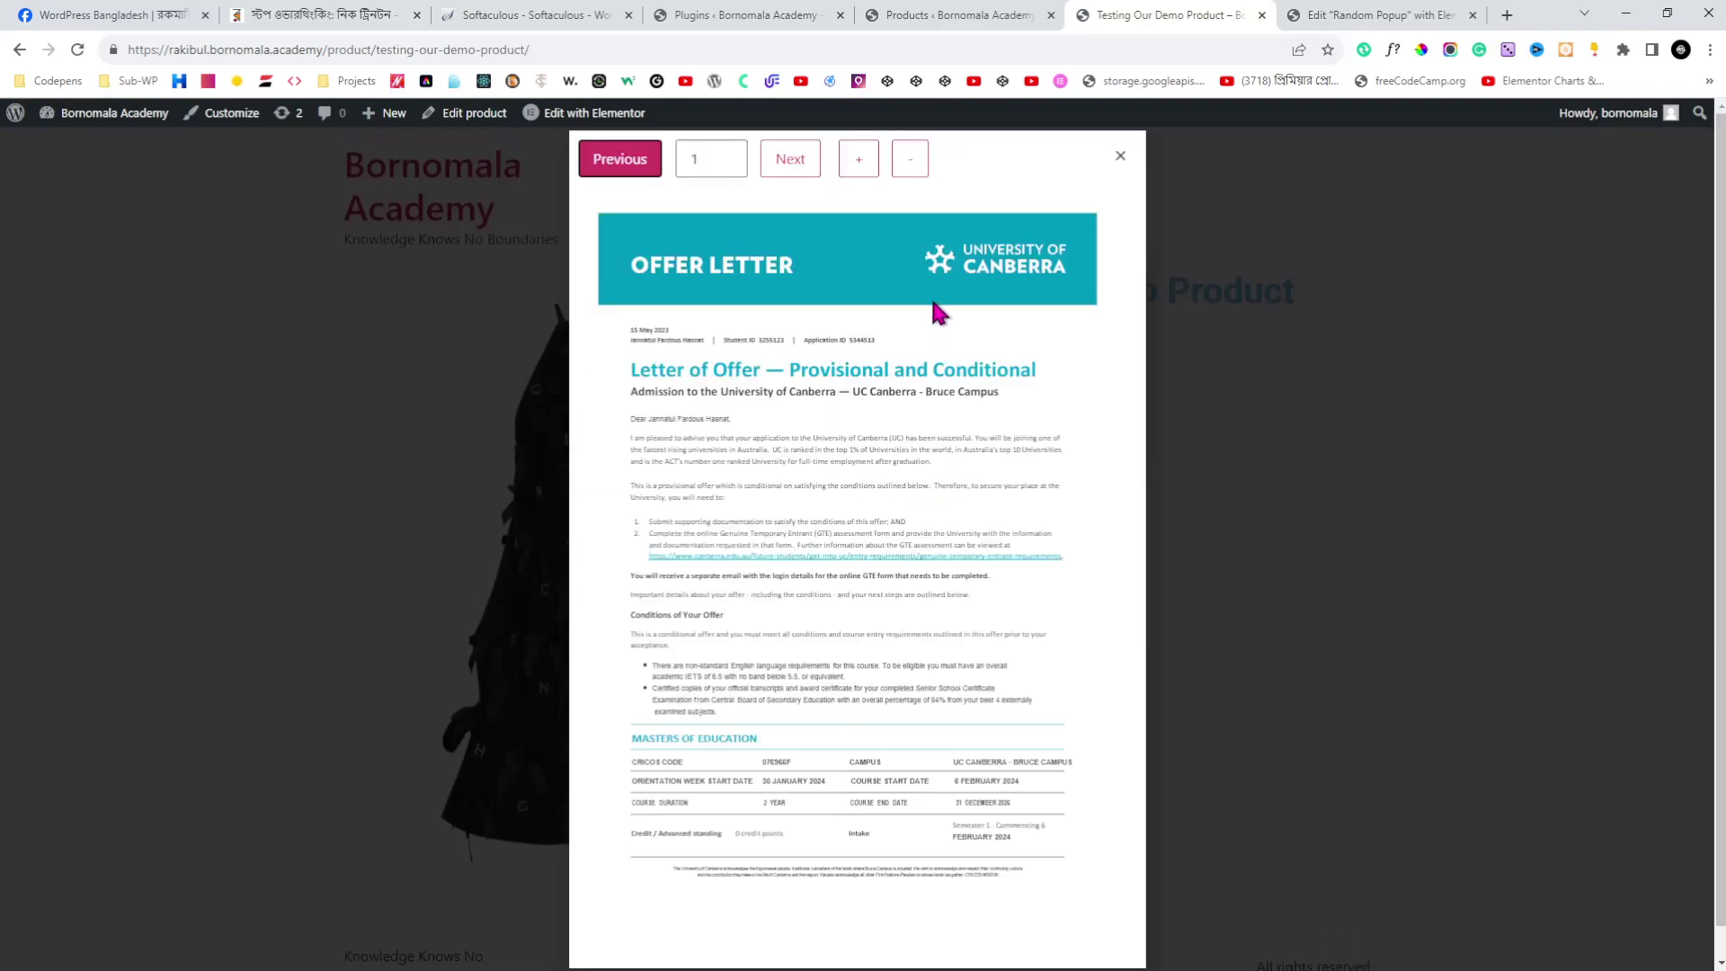
- Page forward and backward through the PDF in the popup to test its navigation controls
{"action": "left_click", "coordinate": [789, 167]}
{"action": "left_click", "coordinate": [789, 162]}
{"action": "left_click", "coordinate": [789, 162]}
{"action": "left_click", "coordinate": [789, 161]}
{"action": "left_click", "coordinate": [789, 161]}
{"action": "left_click", "coordinate": [790, 162]}
{"action": "left_click", "coordinate": [789, 162]}
{"action": "left_click", "coordinate": [632, 161]}
{"action": "left_click", "coordinate": [632, 162]}
{"action": "left_click", "coordinate": [632, 162]}
{"action": "left_click", "coordinate": [632, 162]}
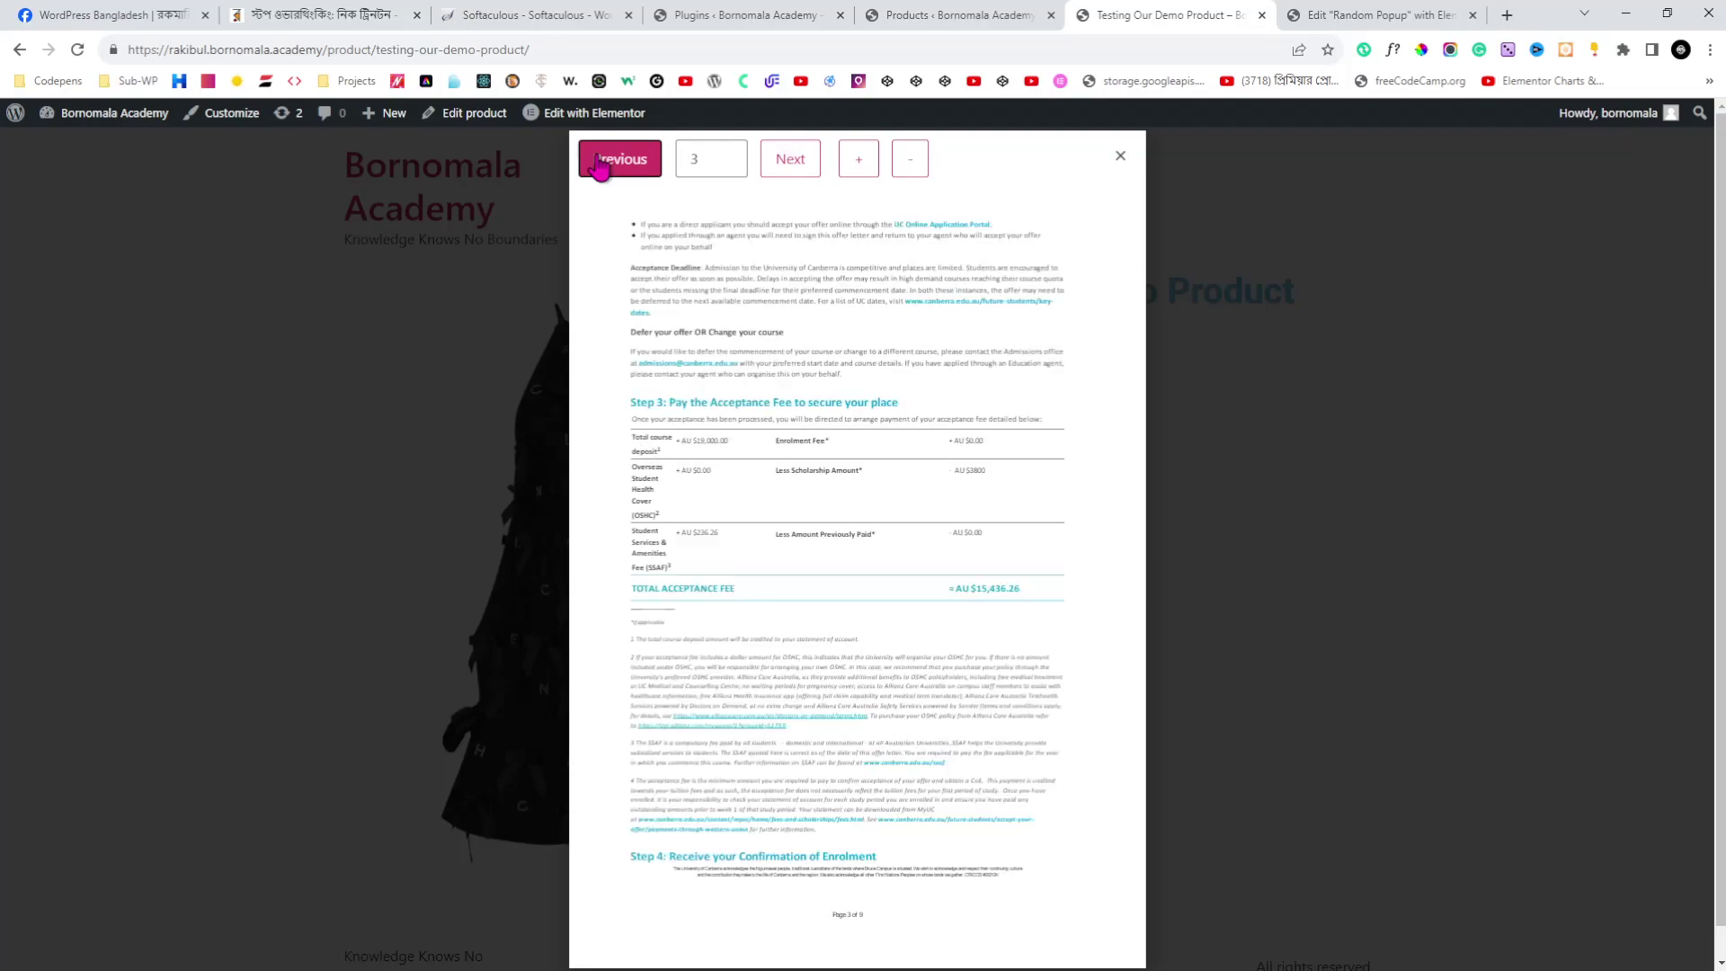
{"action": "left_click", "coordinate": [632, 162]}
{"action": "left_click", "coordinate": [632, 161]}
{"action": "left_click", "coordinate": [791, 162]}
{"action": "left_click", "coordinate": [791, 162]}
{"action": "left_click", "coordinate": [621, 160]}
- Return to the Random Popup editor and center both the PDF and its controls in the PDF Viewer widget's style settings
{"action": "left_click", "coordinate": [1375, 15]}
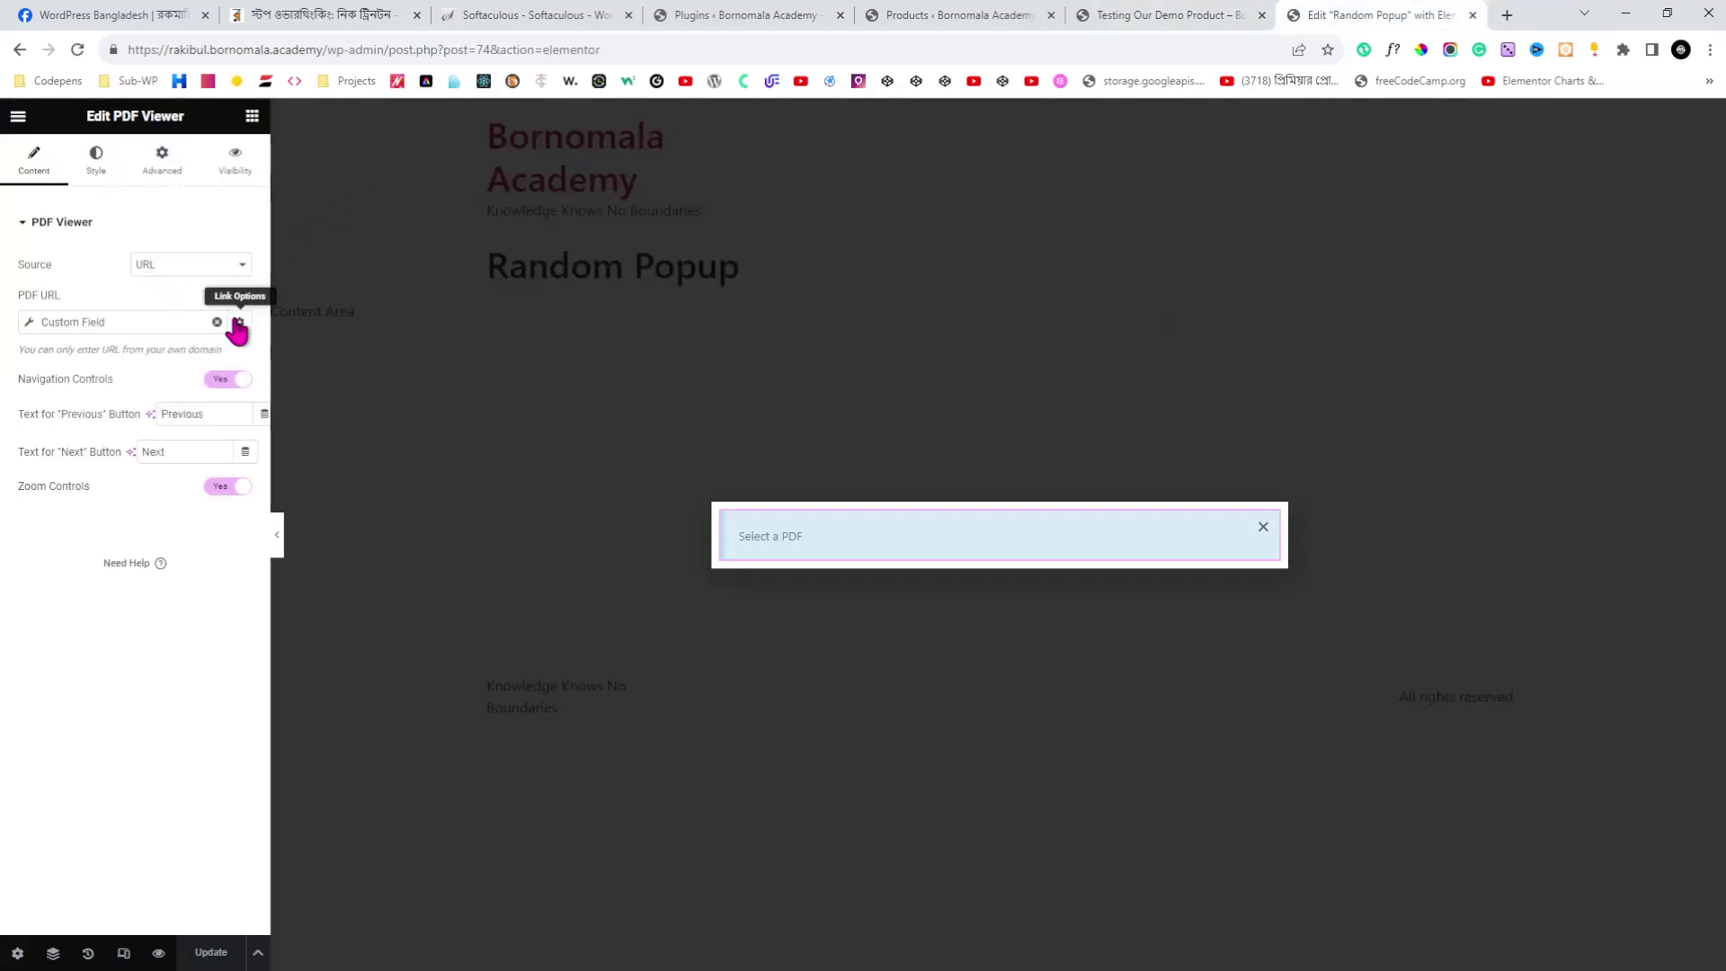
{"action": "left_click", "coordinate": [1120, 15]}
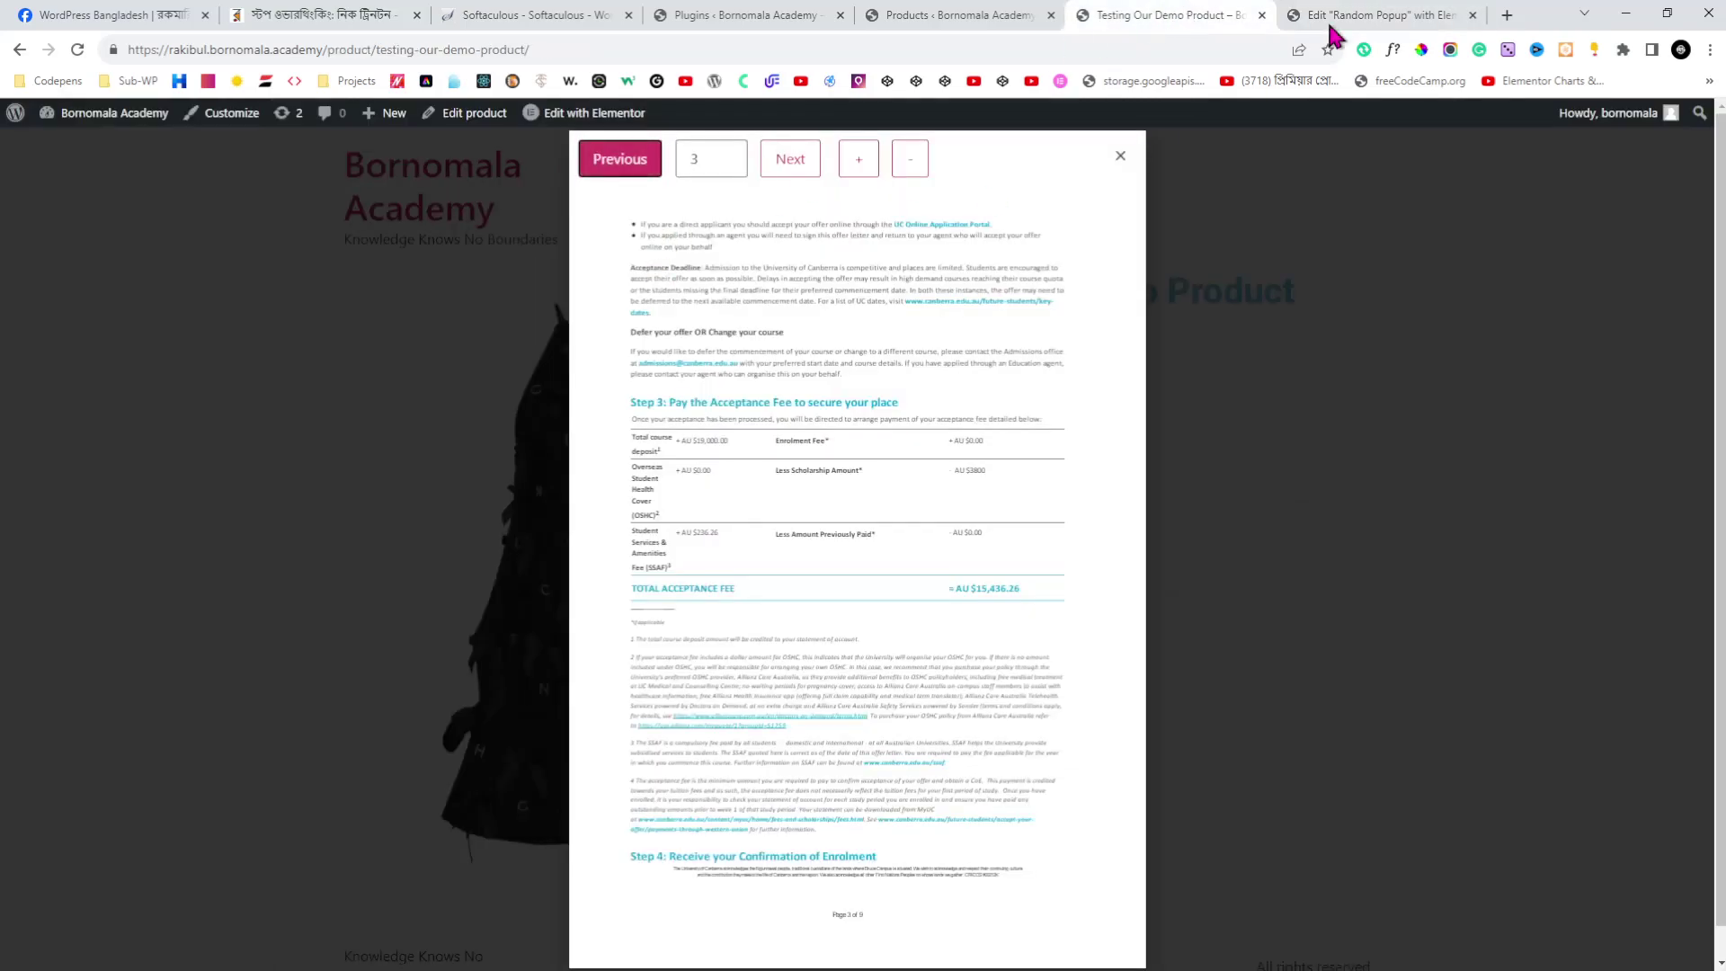
{"action": "left_click", "coordinate": [1344, 16]}
{"action": "left_click", "coordinate": [117, 172]}
{"action": "left_click", "coordinate": [216, 265]}
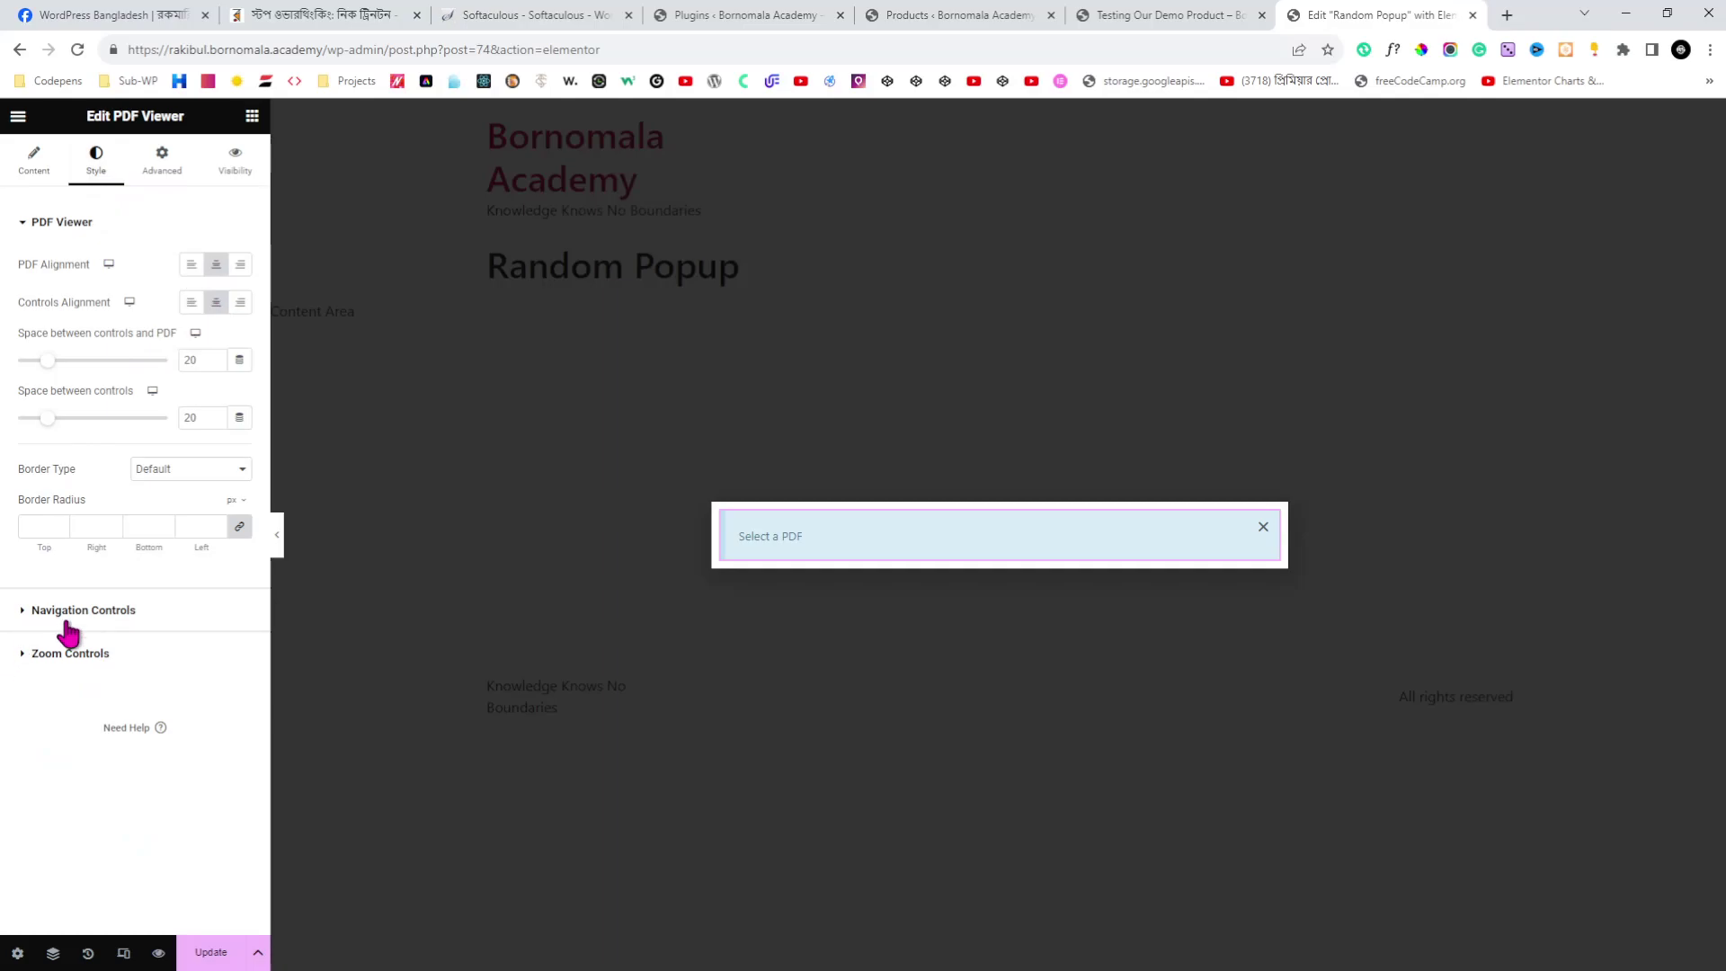
- Turn off the PDF Viewer widget's zoom controls, then update Random Popup and save its publish settings
{"action": "left_click", "coordinate": [11, 176]}
{"action": "left_click", "coordinate": [216, 488]}
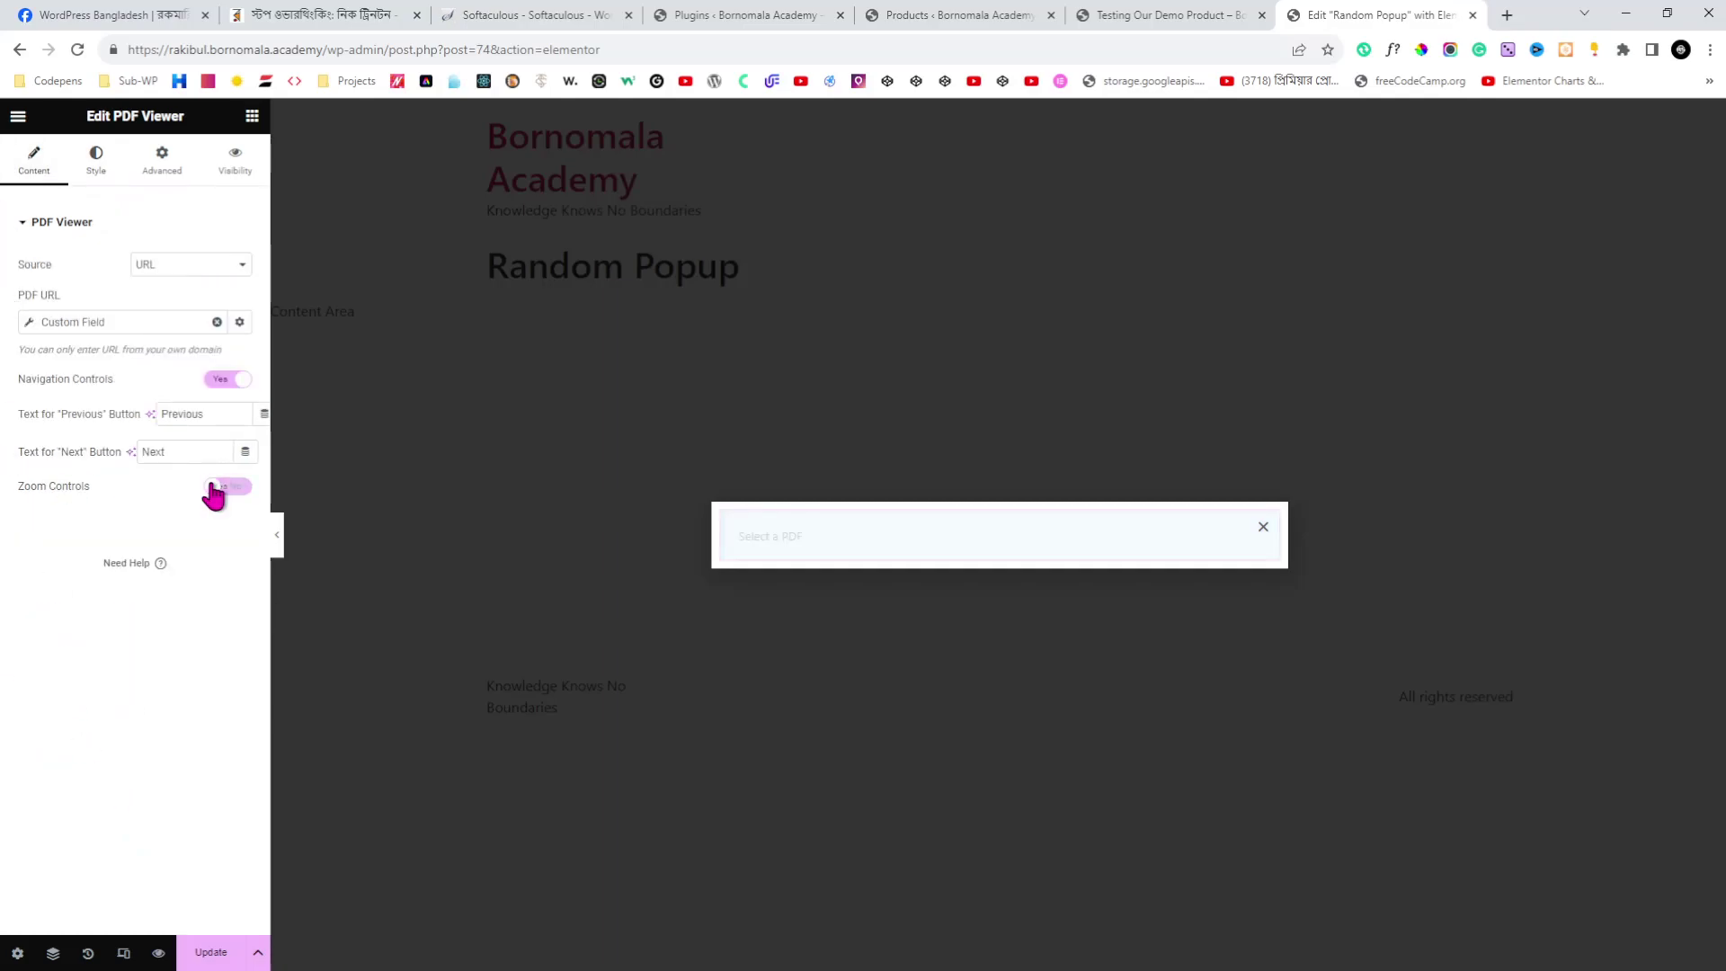
{"action": "left_click", "coordinate": [212, 952]}
{"action": "left_click", "coordinate": [1259, 897]}
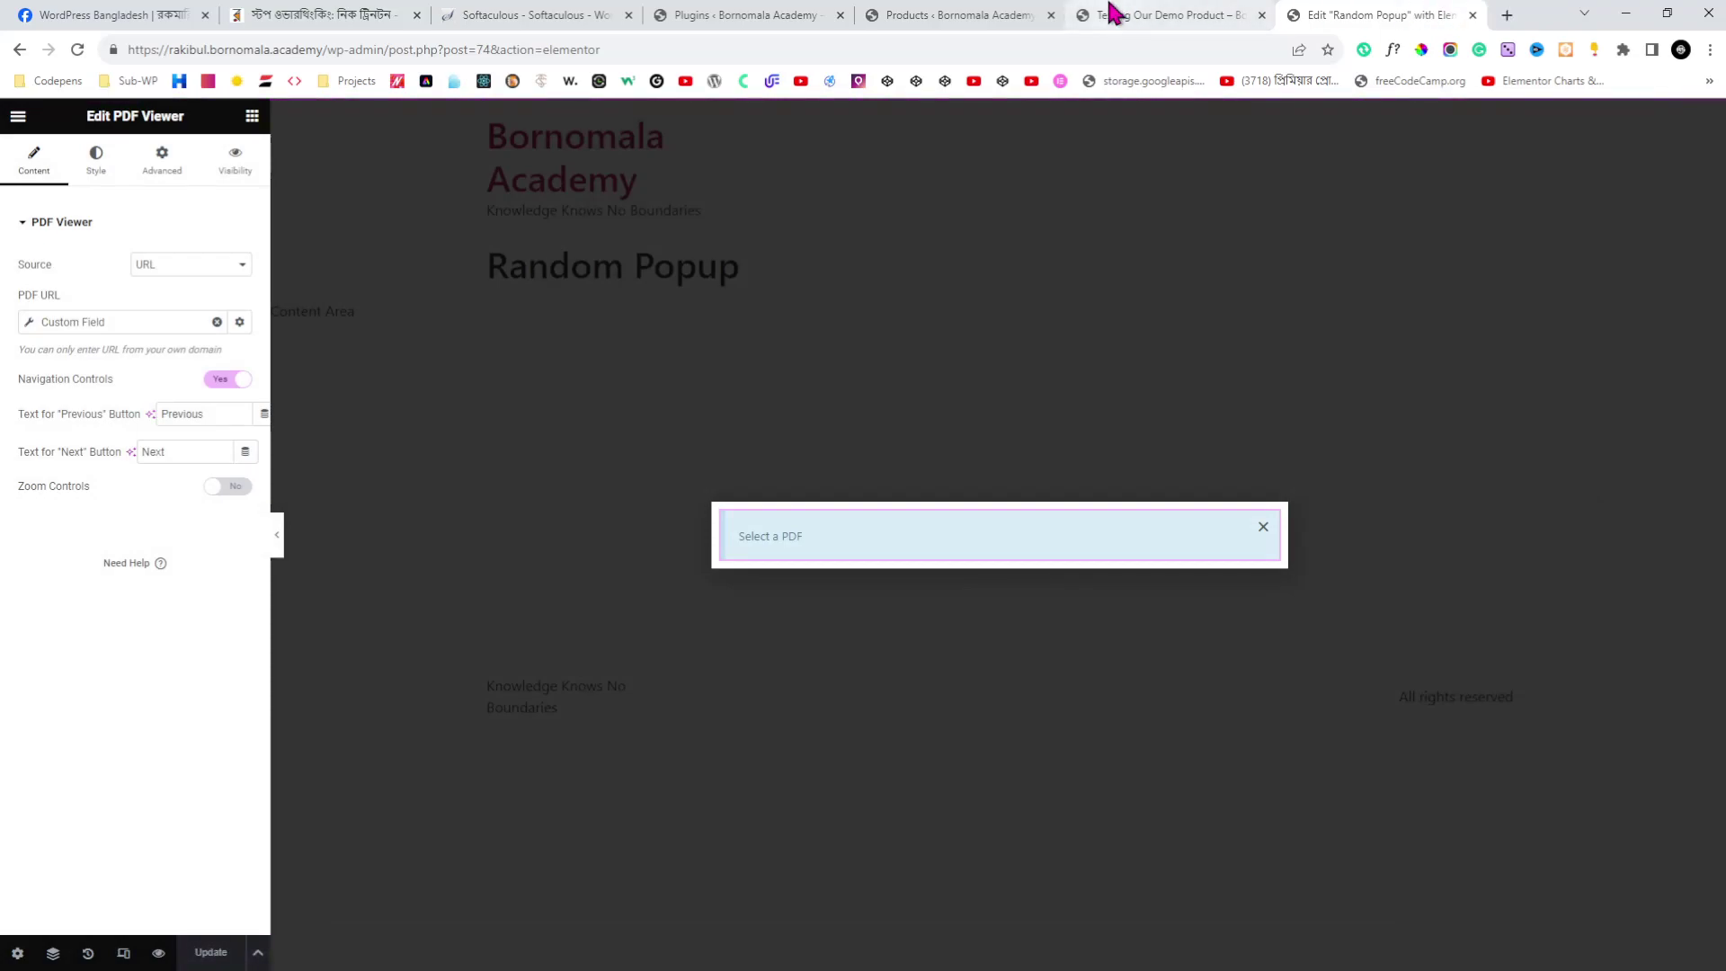
- Reload the Testing Our Demo Product page, page through the PDF in its popup to check the new layout, and close it
{"action": "left_click", "coordinate": [1115, 14]}
{"action": "left_click", "coordinate": [930, 16]}
{"action": "left_click", "coordinate": [1204, 15]}
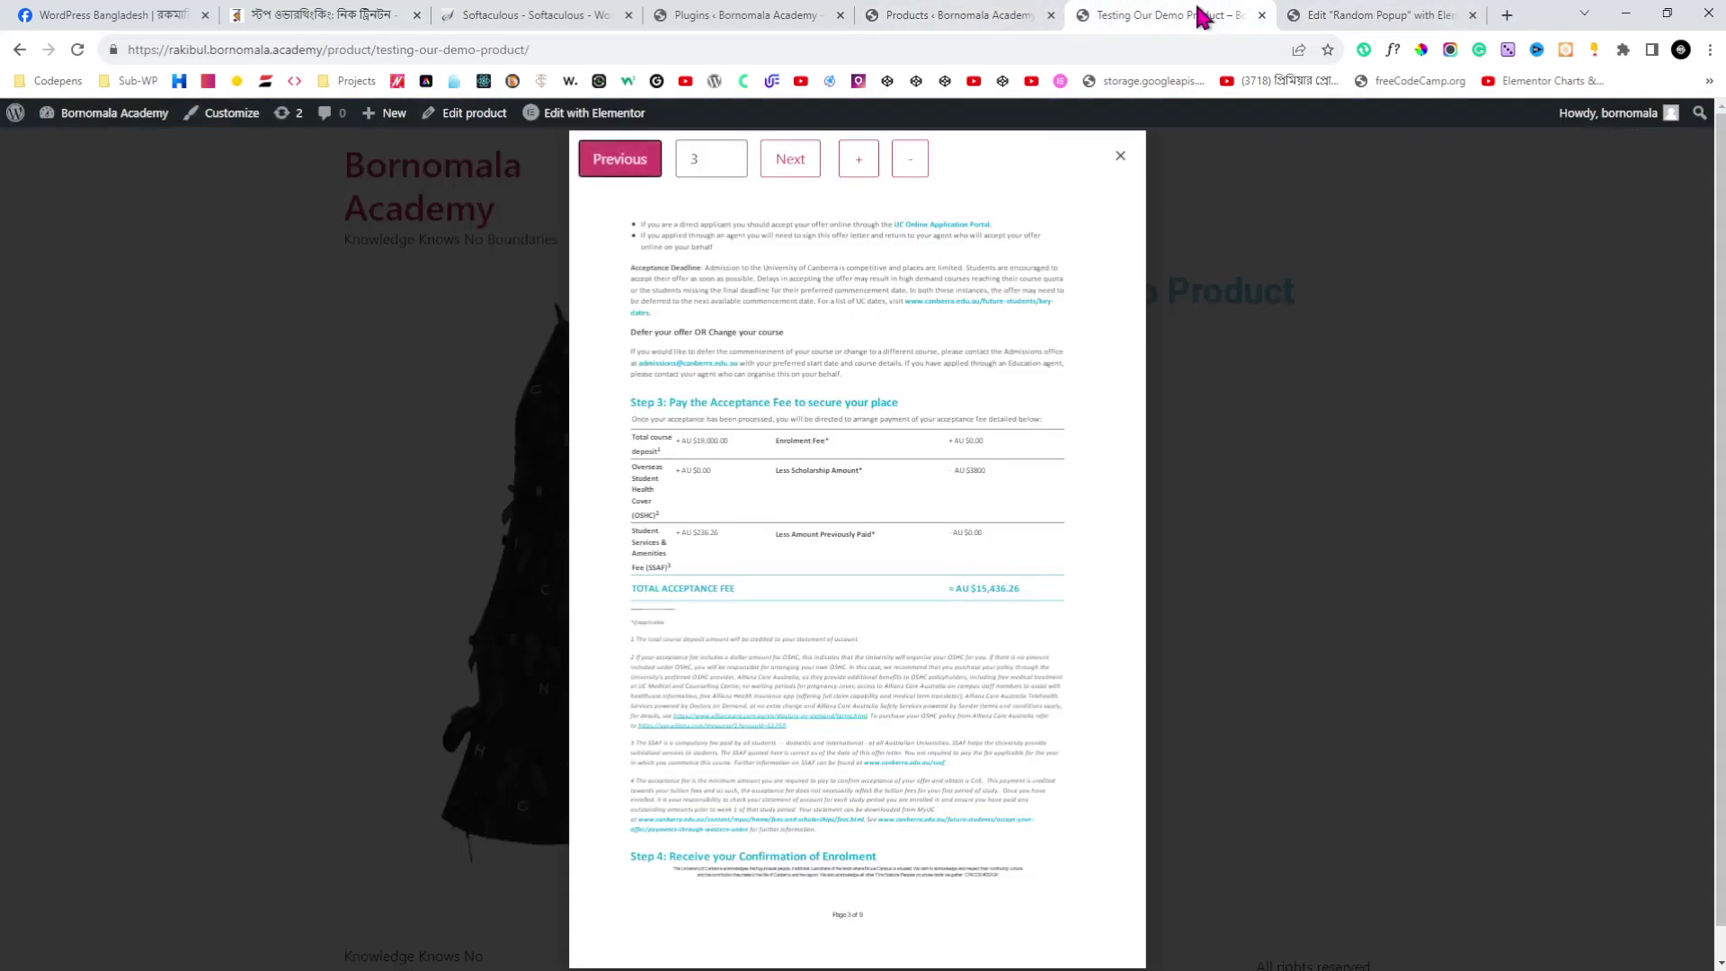
{"action": "left_click", "coordinate": [1122, 158]}
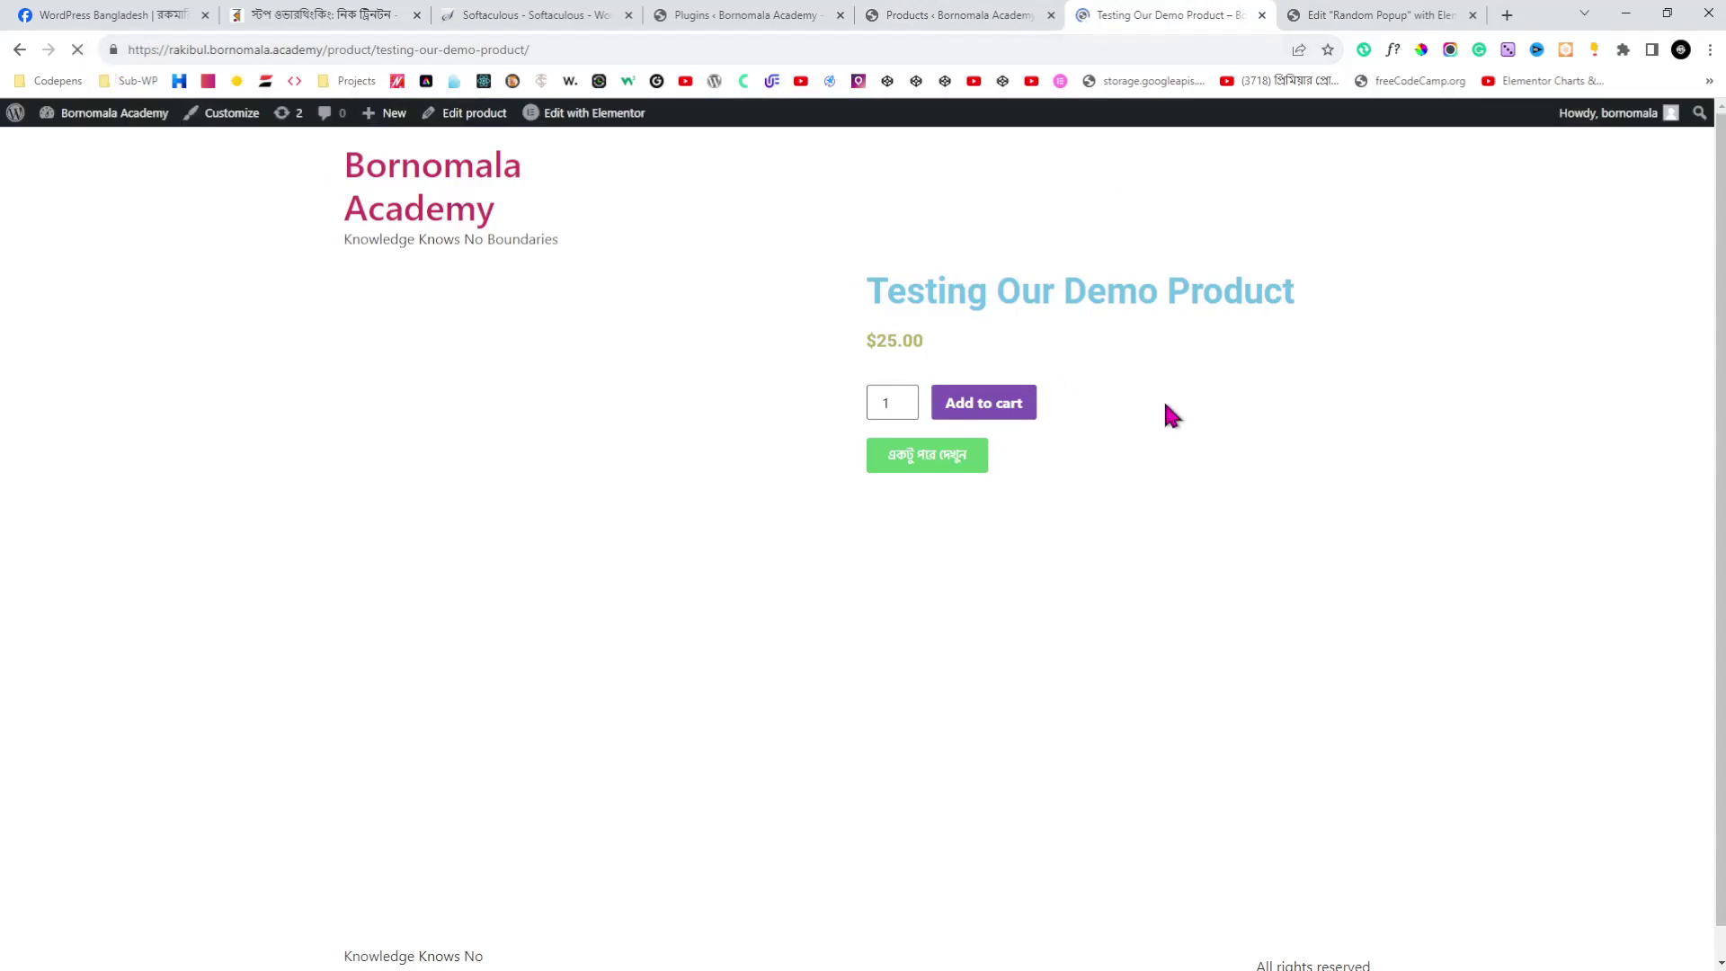
{"action": "left_click", "coordinate": [935, 454]}
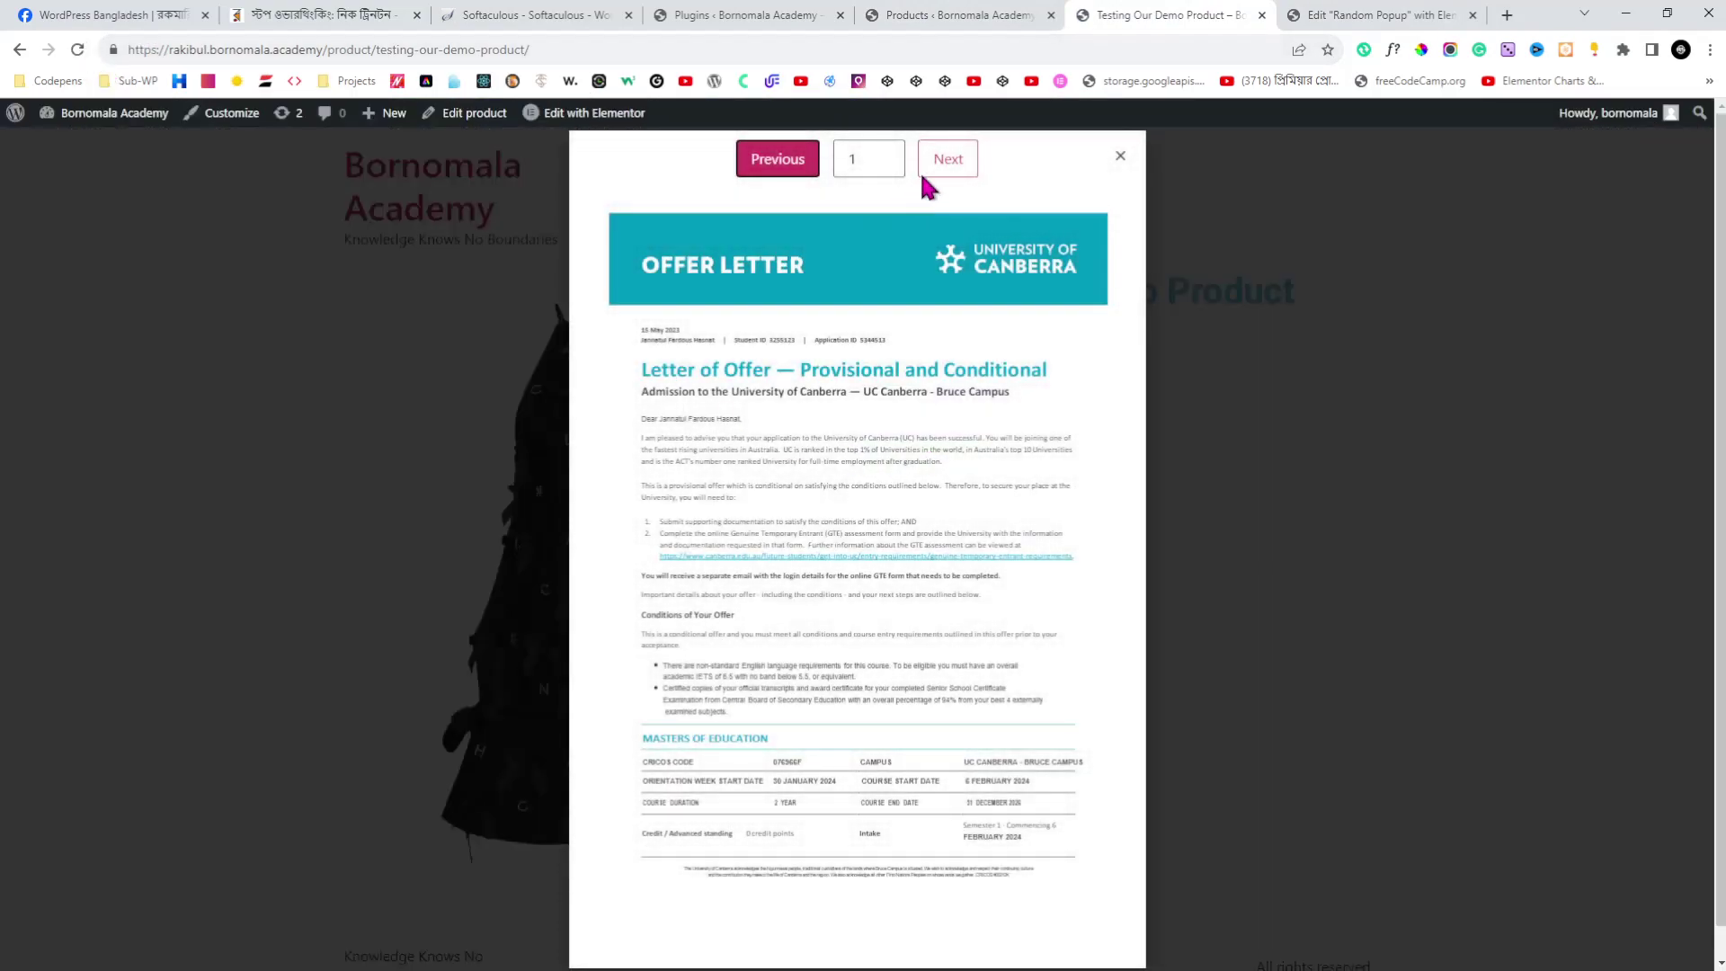
{"action": "left_click", "coordinate": [946, 166]}
{"action": "left_click", "coordinate": [946, 167]}
{"action": "left_click", "coordinate": [945, 167]}
{"action": "left_click", "coordinate": [1120, 158]}
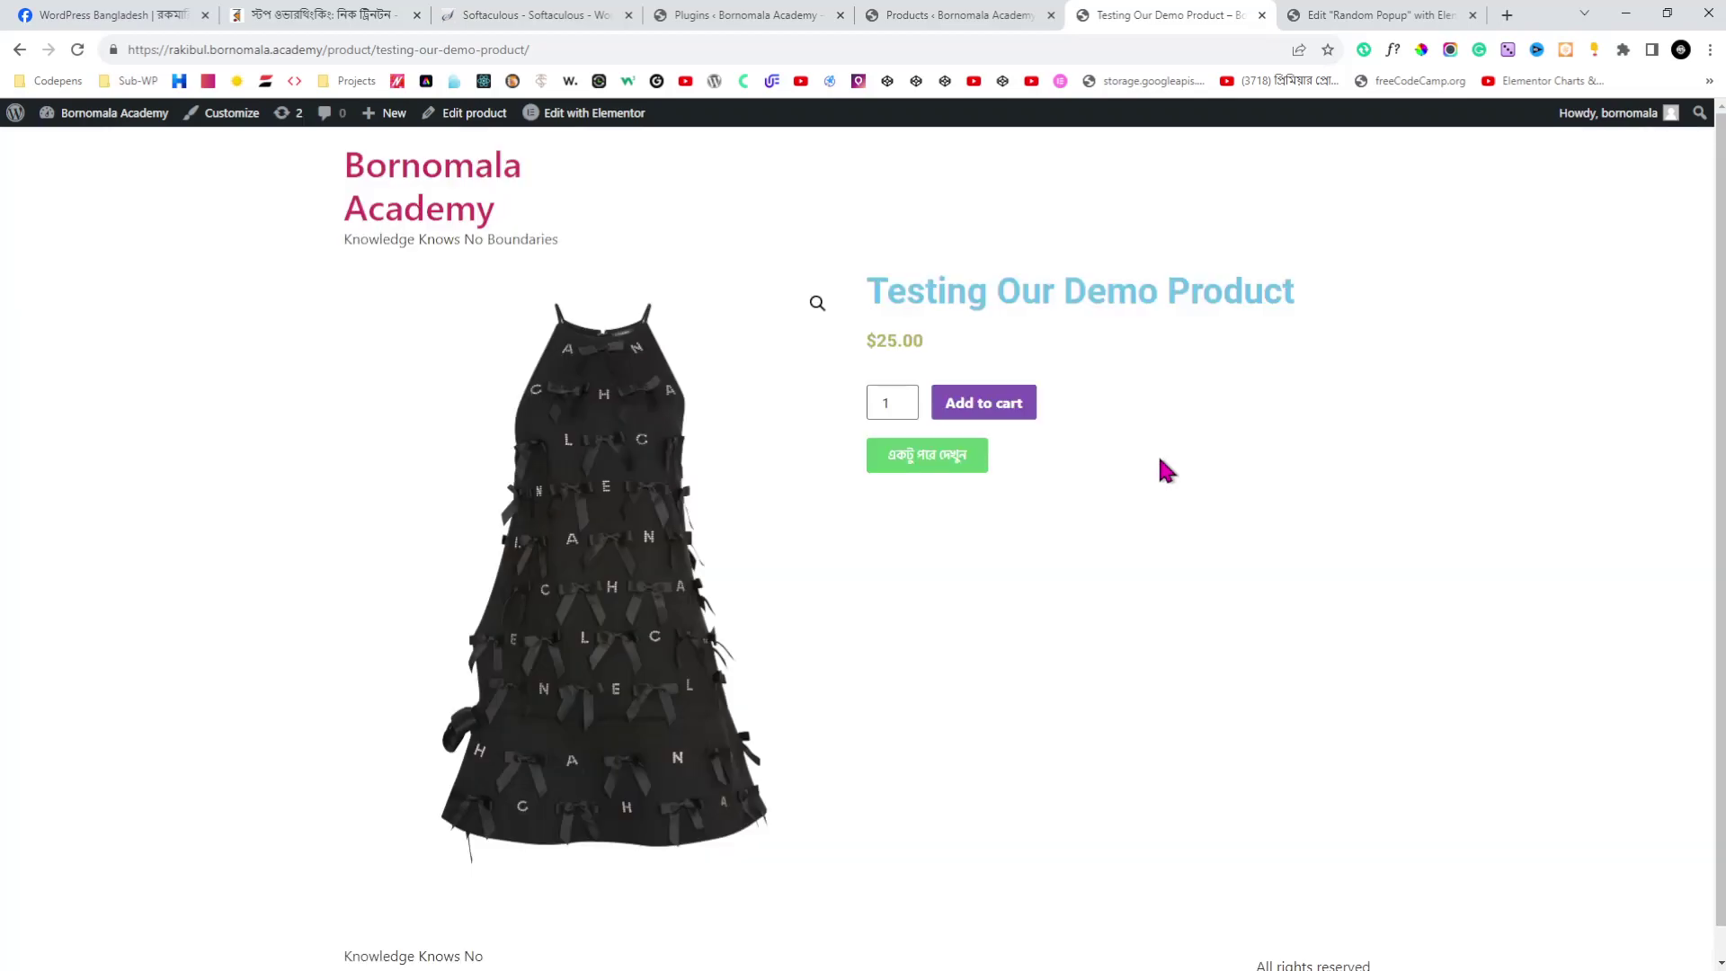